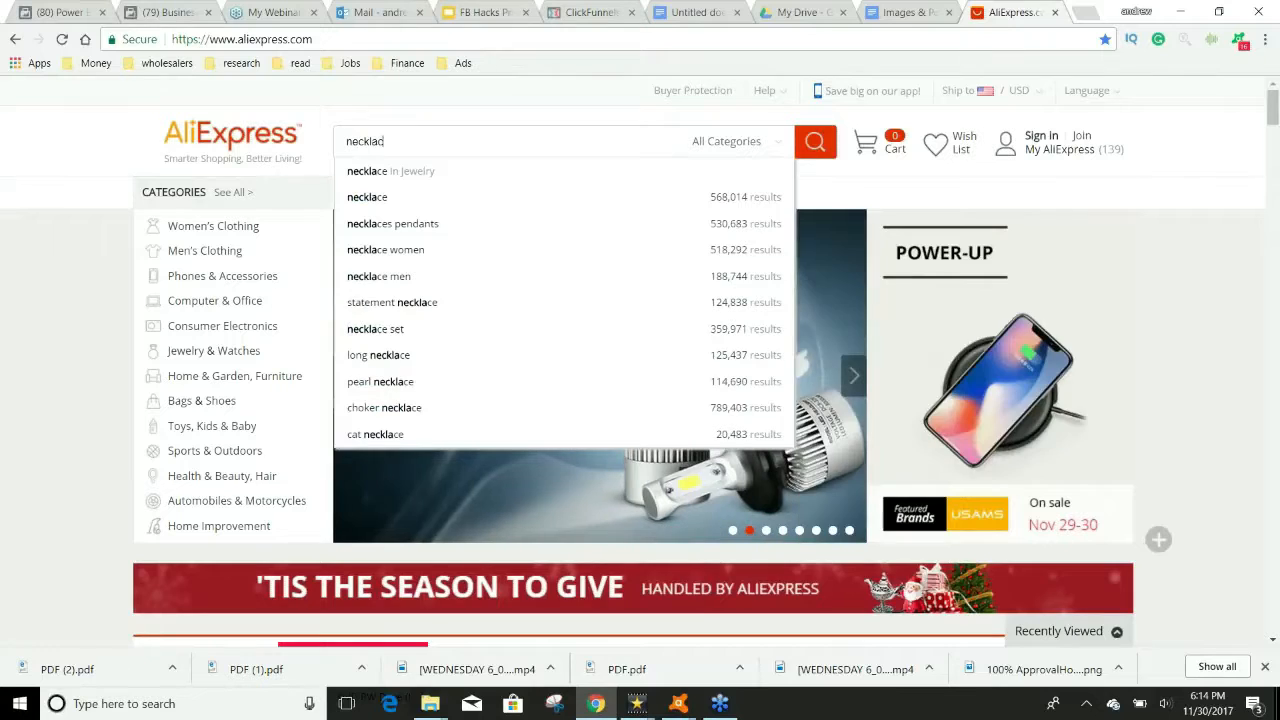
# Search AliExpress for "necklace" and sort the results by Orders.
pyautogui.press('Return')
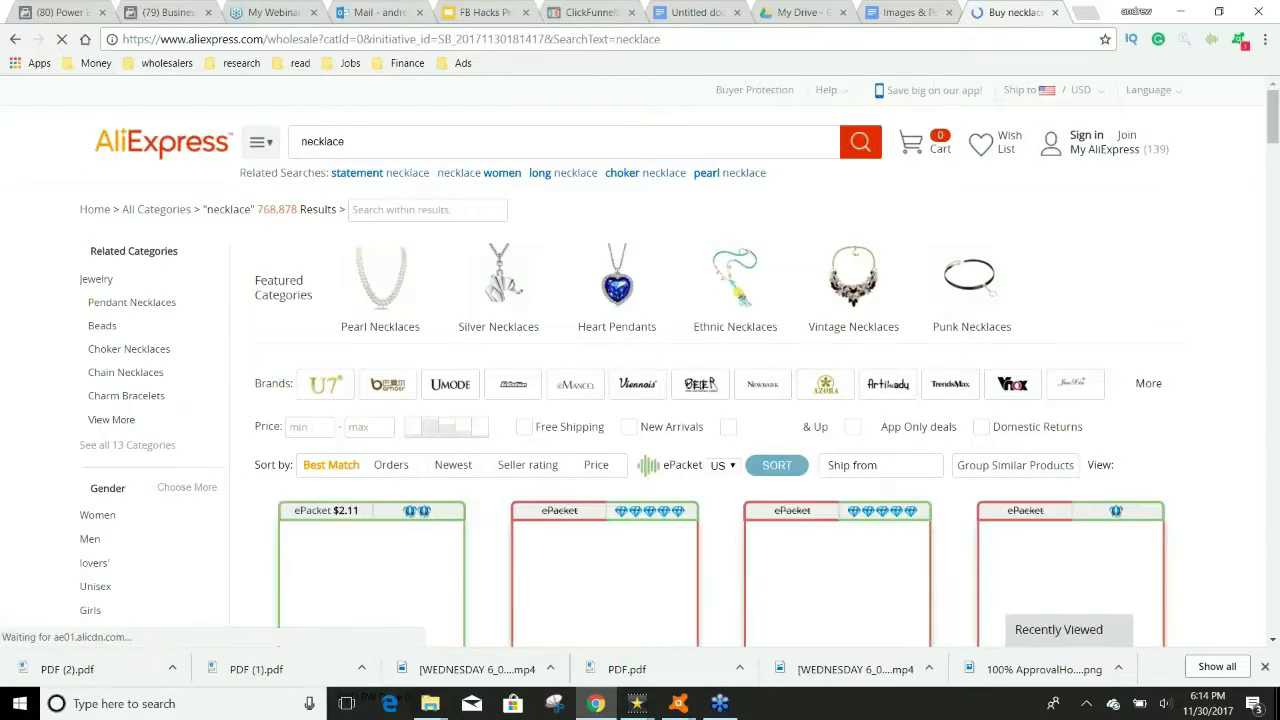
pyautogui.scroll(-1, 533, 576)
pyautogui.scroll(-2, 533, 576)
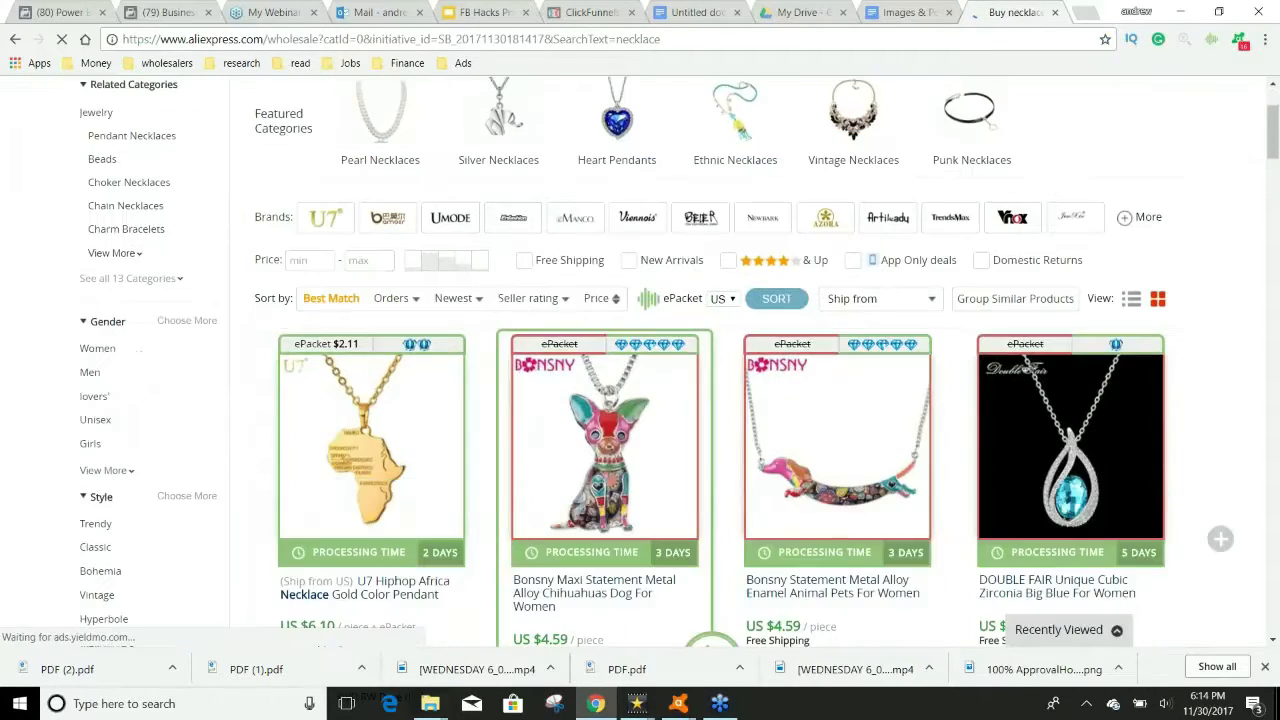
pyautogui.click(391, 294)
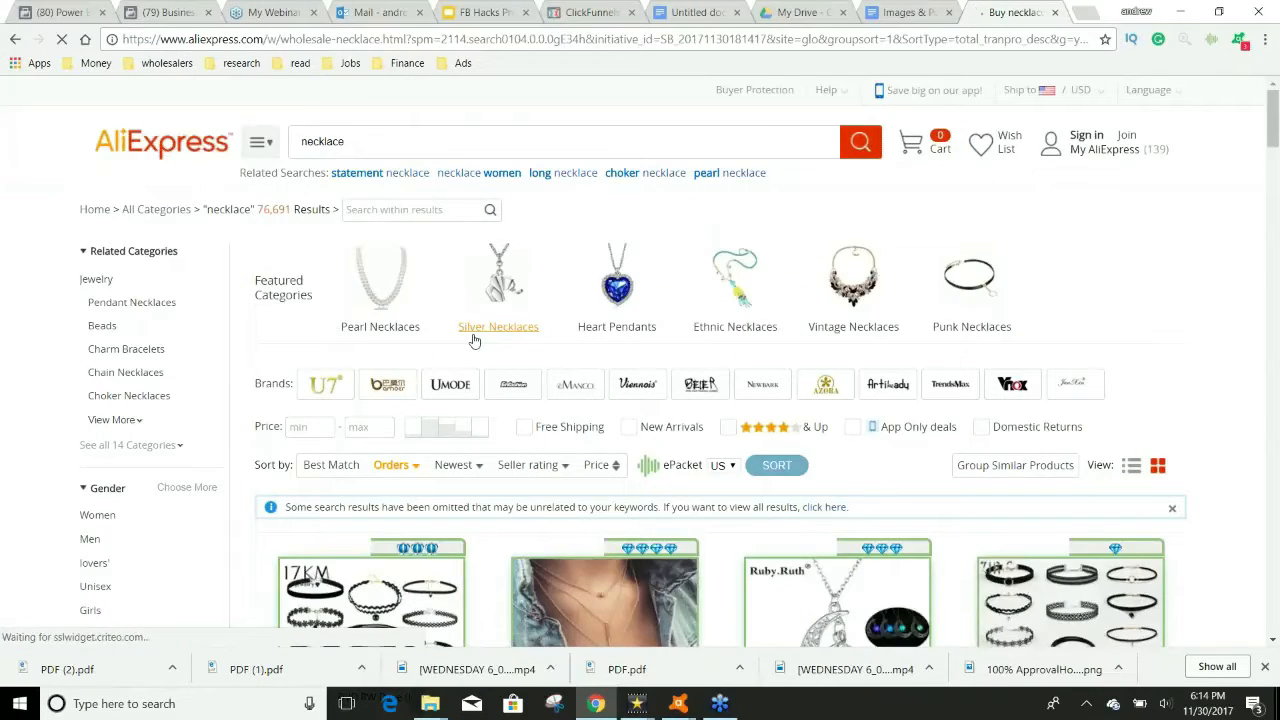
# Examine the best-selling necklaces, comparing their prices, ratings and order counts.
pyautogui.scroll(-3, 609, 463)
pyautogui.scroll(-1, 609, 463)
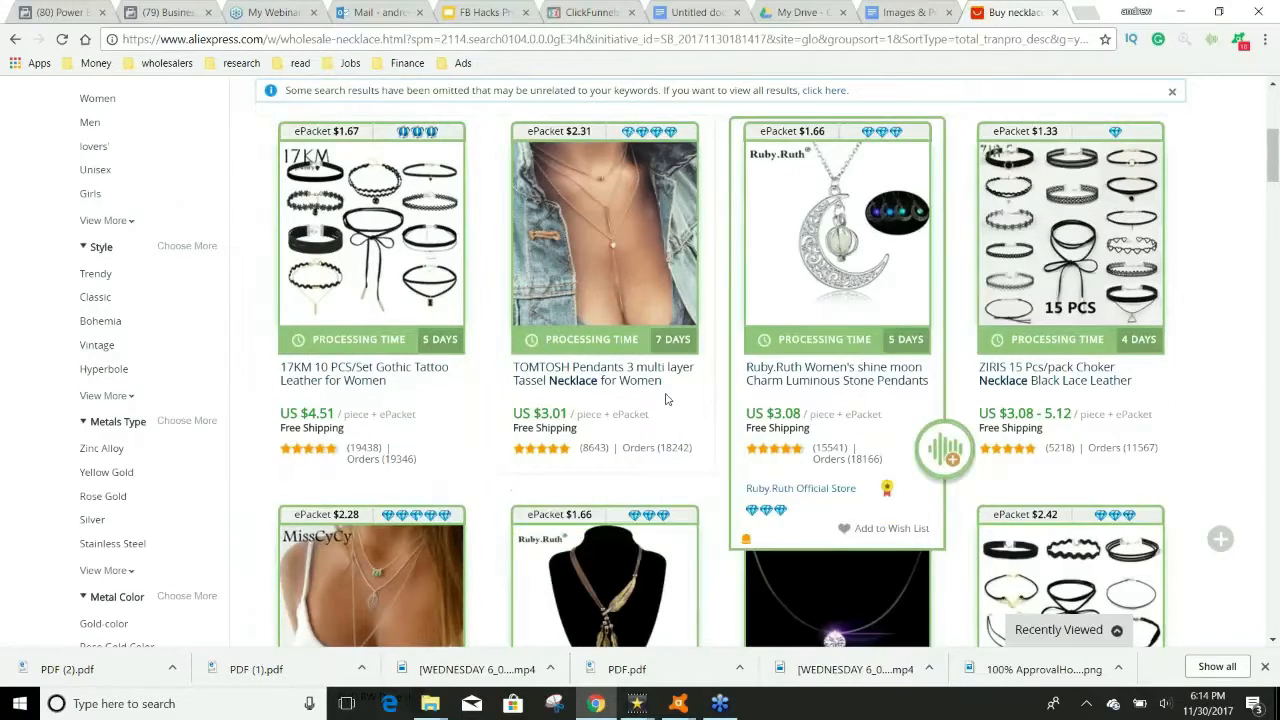
pyautogui.scroll(-4, 605, 440)
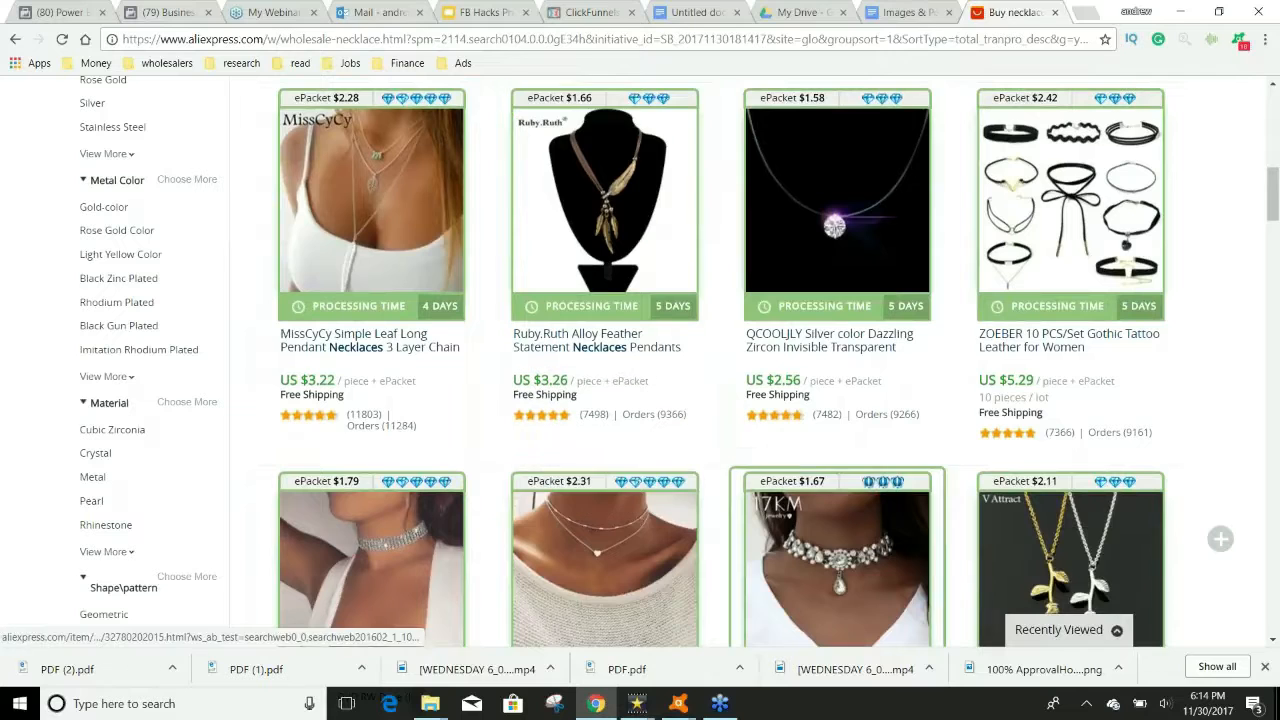
pyautogui.scroll(-1, 706, 574)
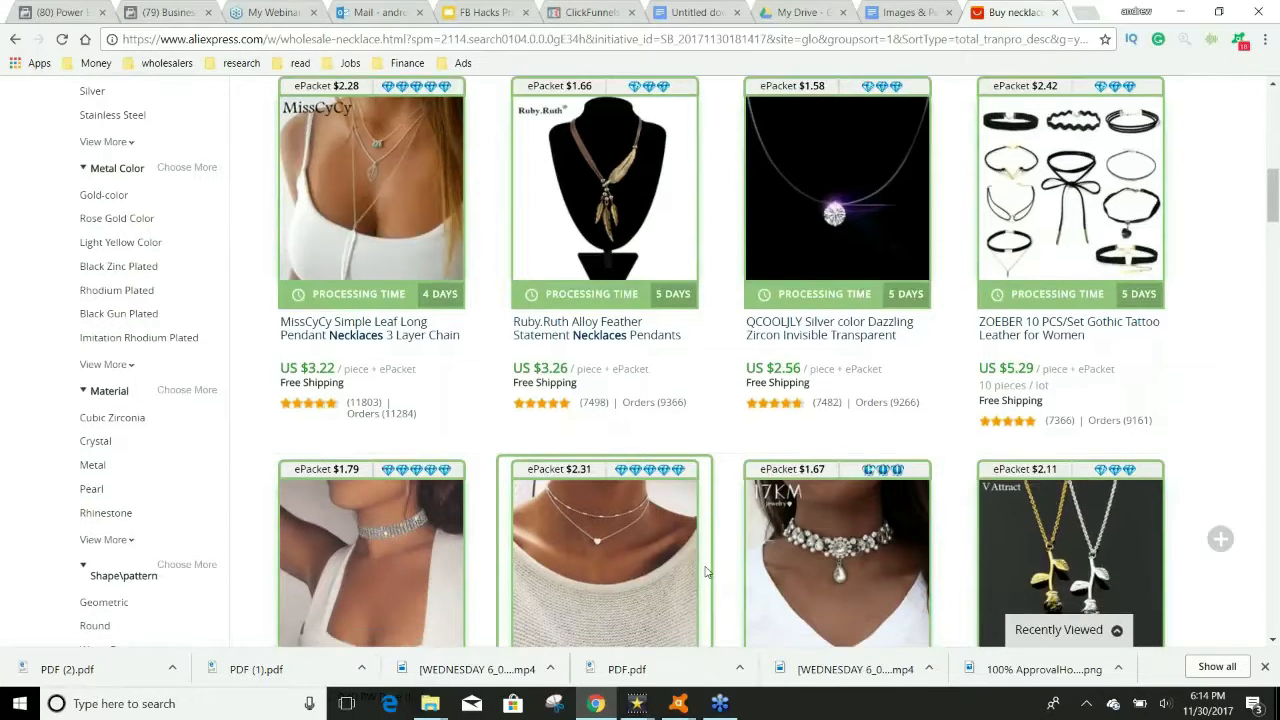
pyautogui.scroll(-2, 706, 572)
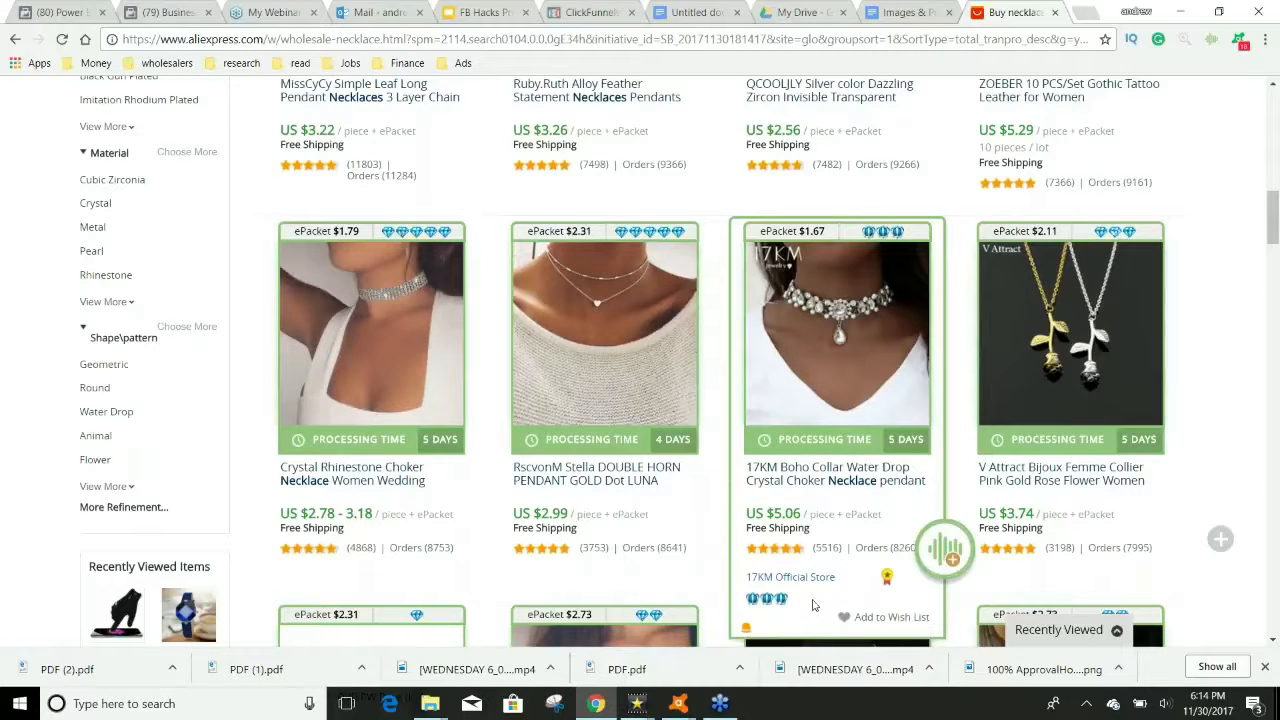
pyautogui.scroll(1, 812, 604)
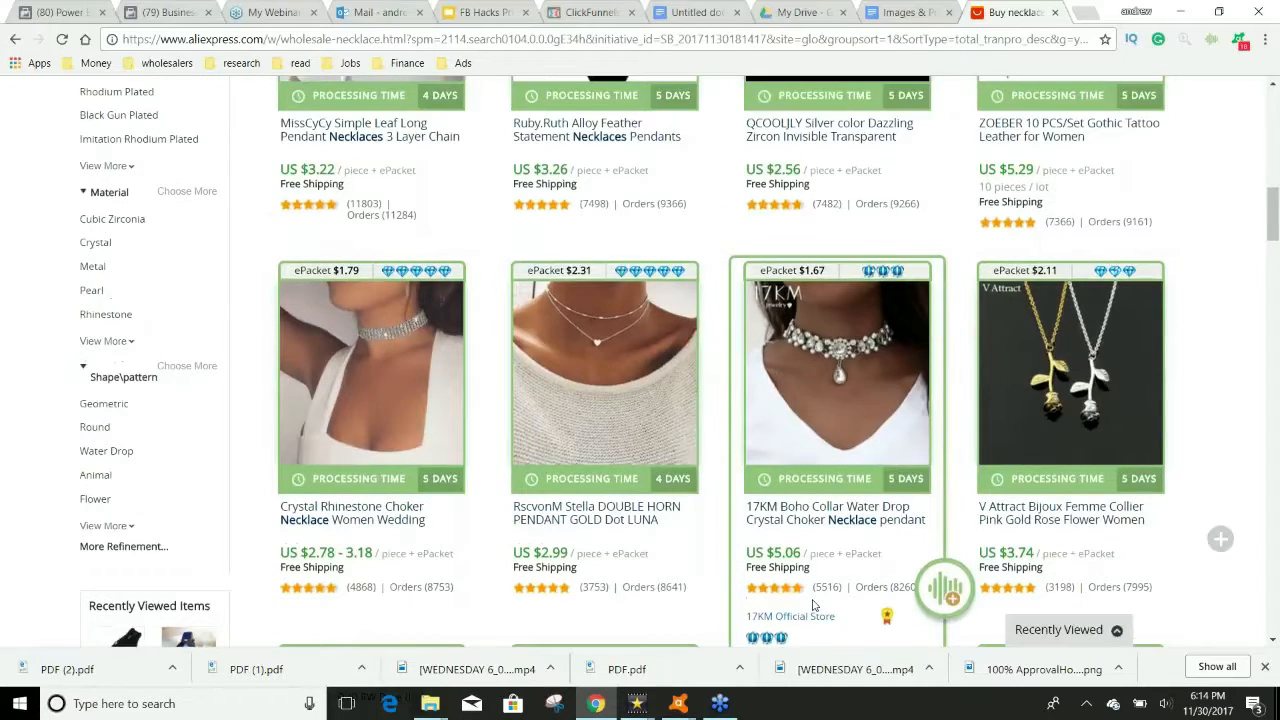
pyautogui.scroll(7, 812, 604)
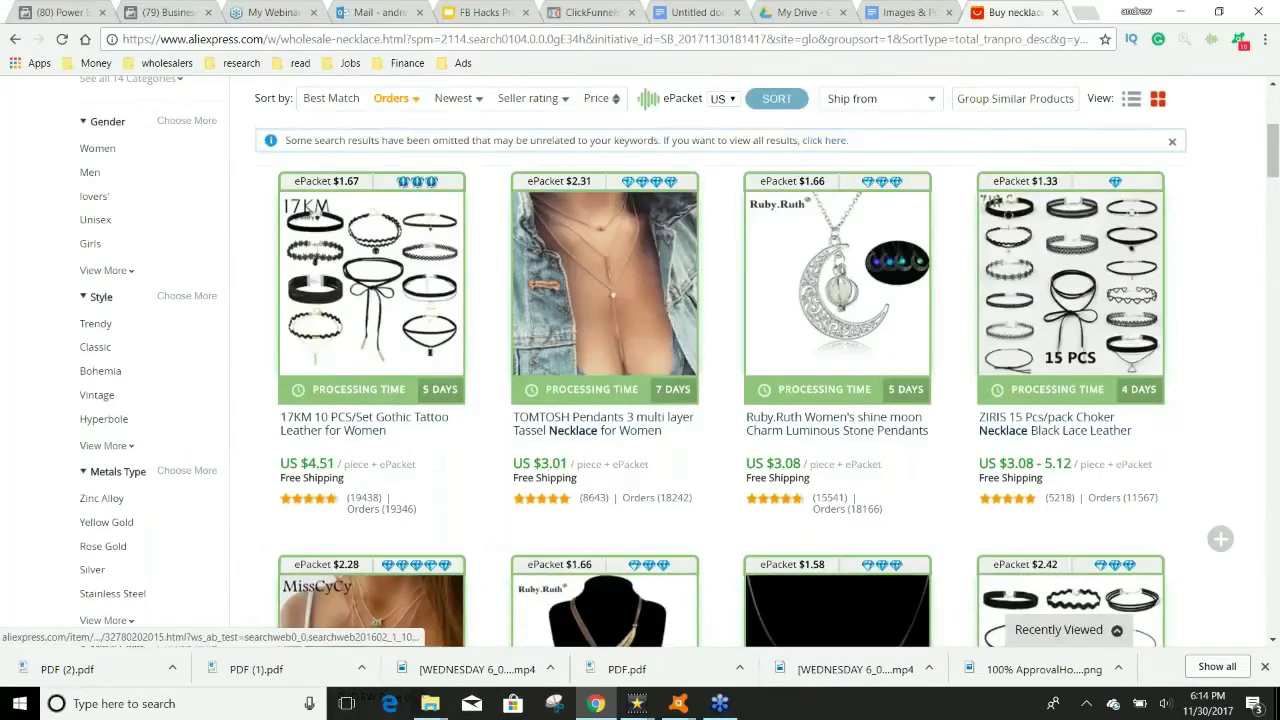
# Sort the necklace results by Newest and examine the order counts of the recent listings.
pyautogui.scroll(4, 567, 436)
pyautogui.click(455, 464)
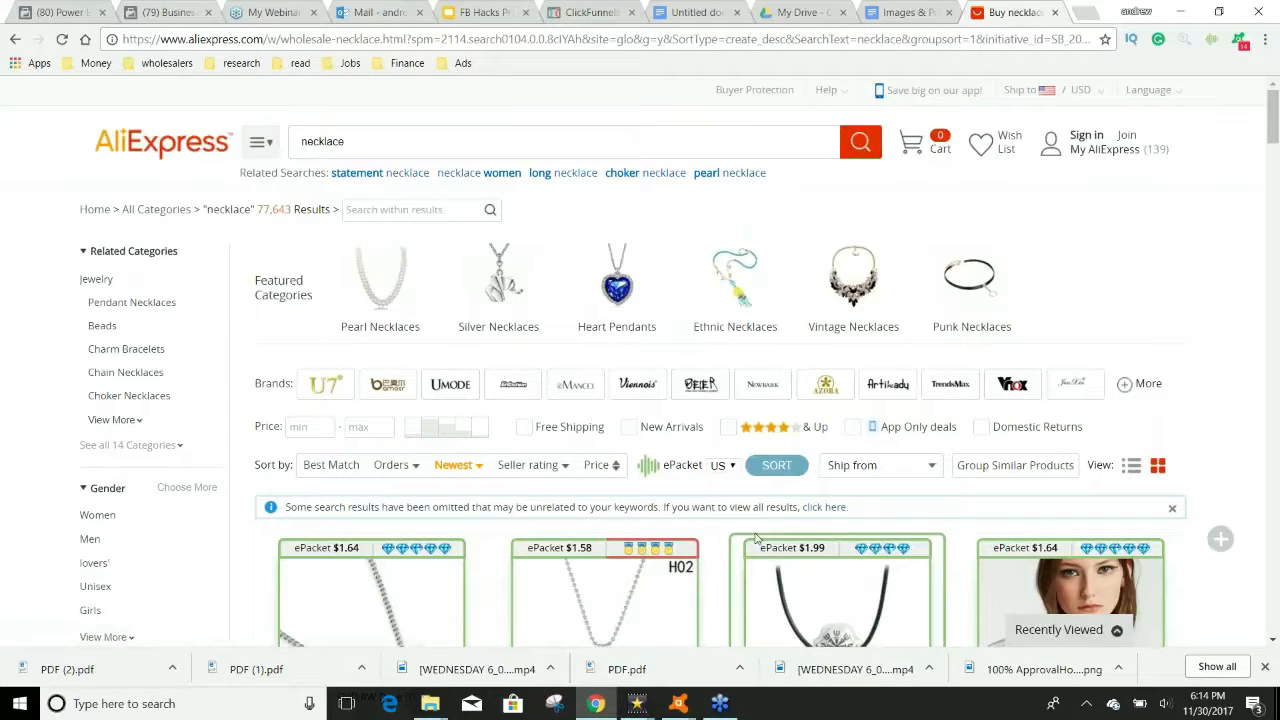
pyautogui.scroll(-2, 724, 555)
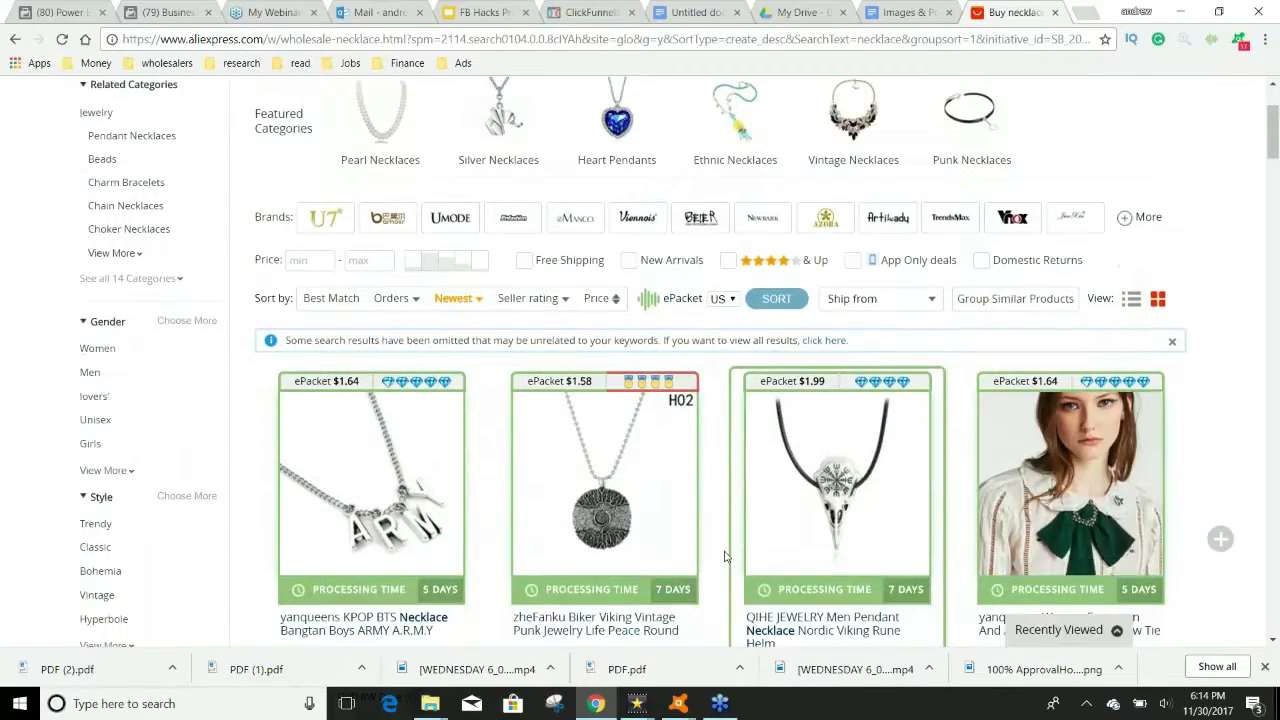
pyautogui.scroll(-1, 724, 556)
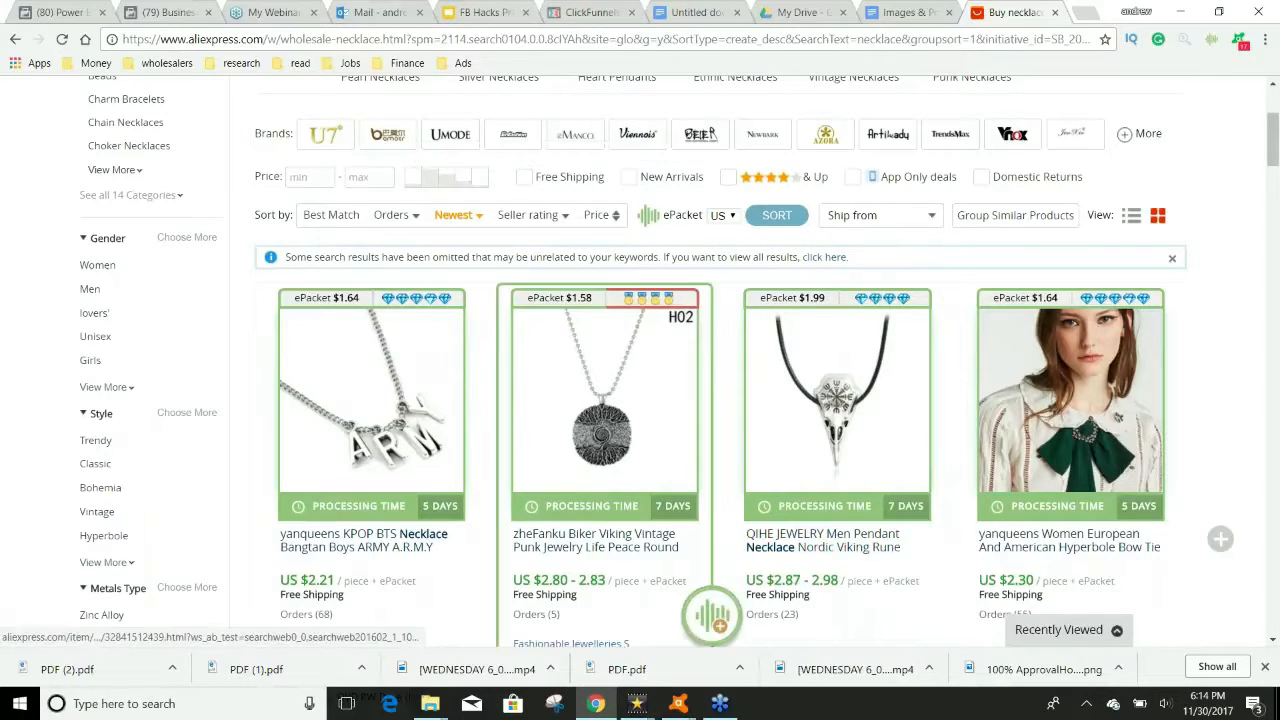
pyautogui.scroll(-2, 515, 405)
pyautogui.scroll(-1, 515, 405)
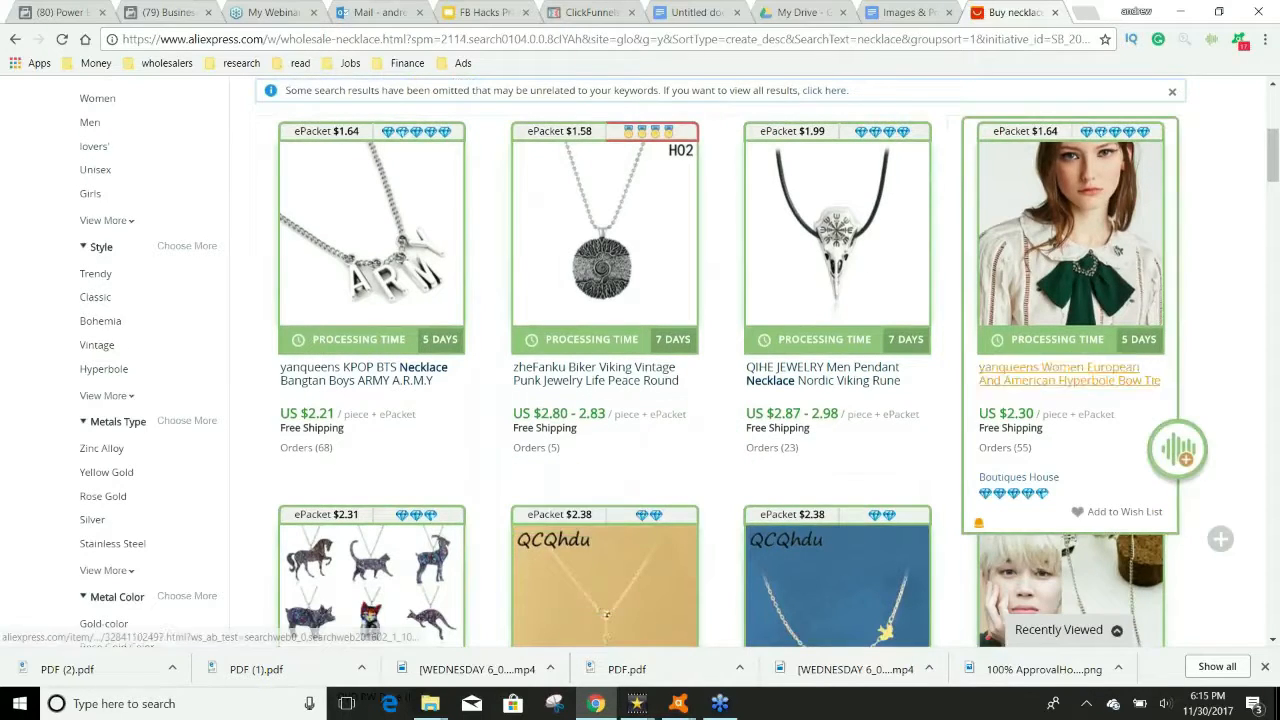
pyautogui.scroll(-3, 700, 498)
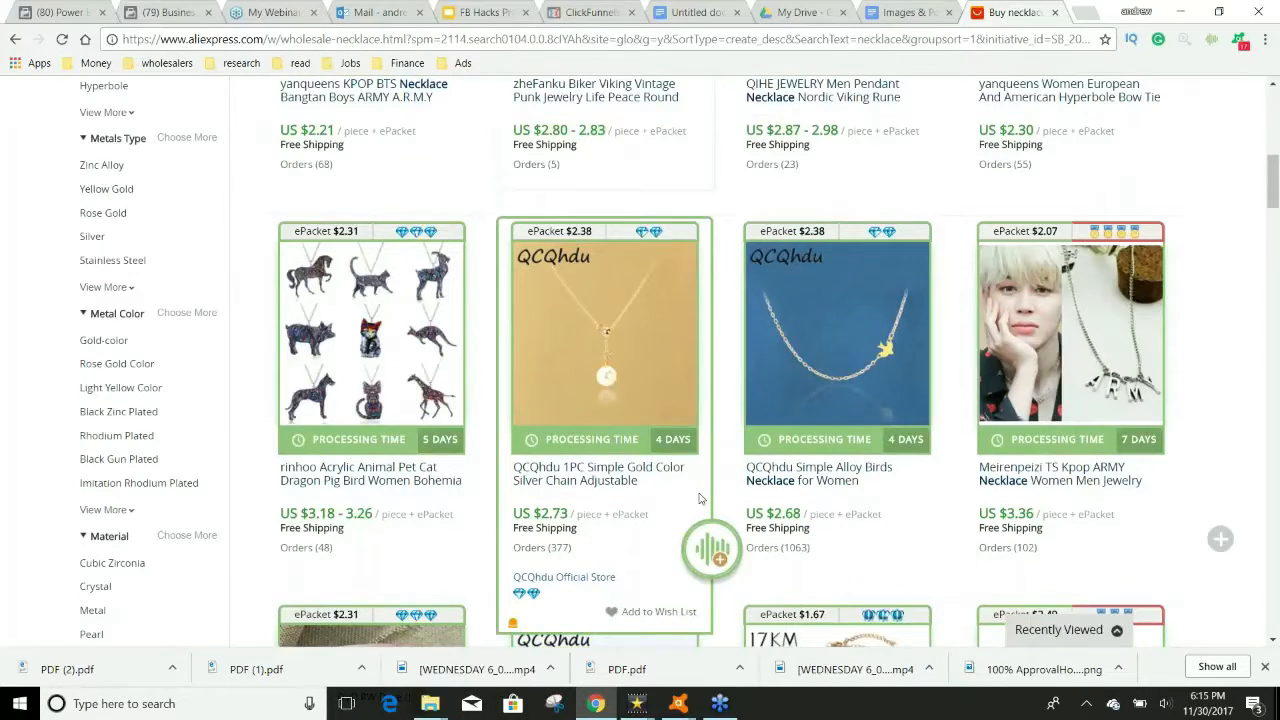
pyautogui.scroll(-1, 700, 498)
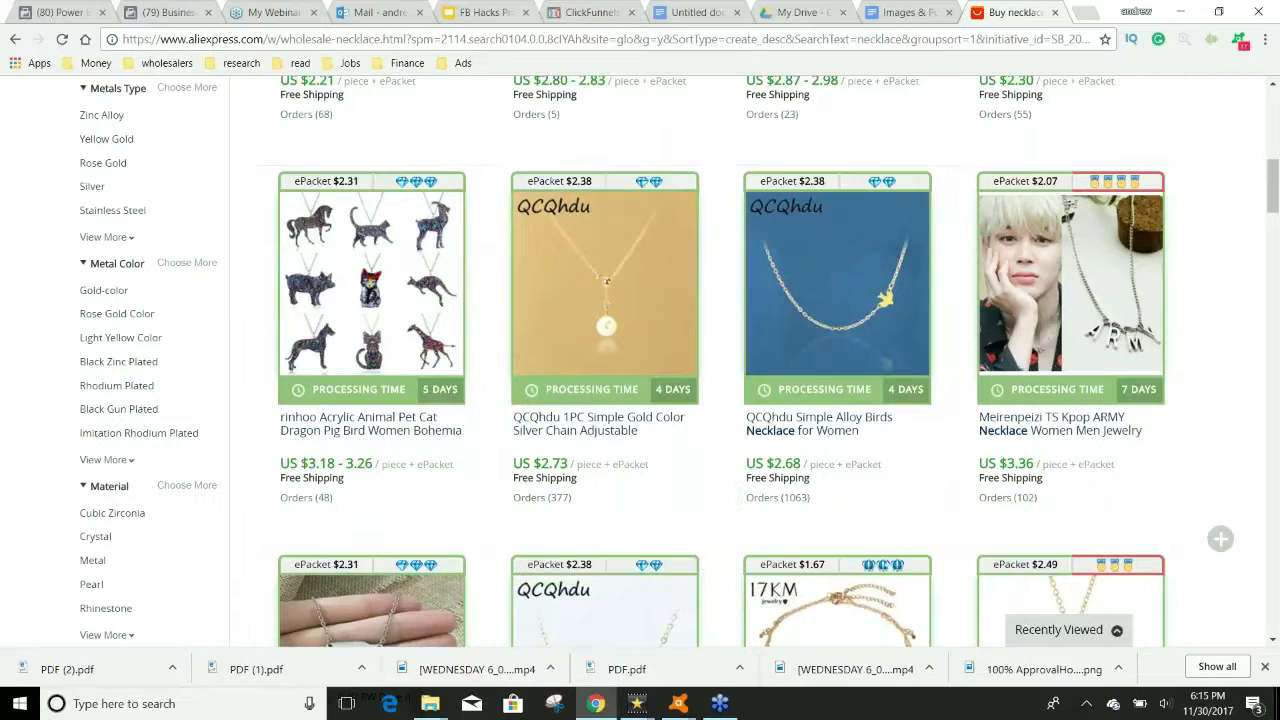
pyautogui.scroll(-2, 796, 464)
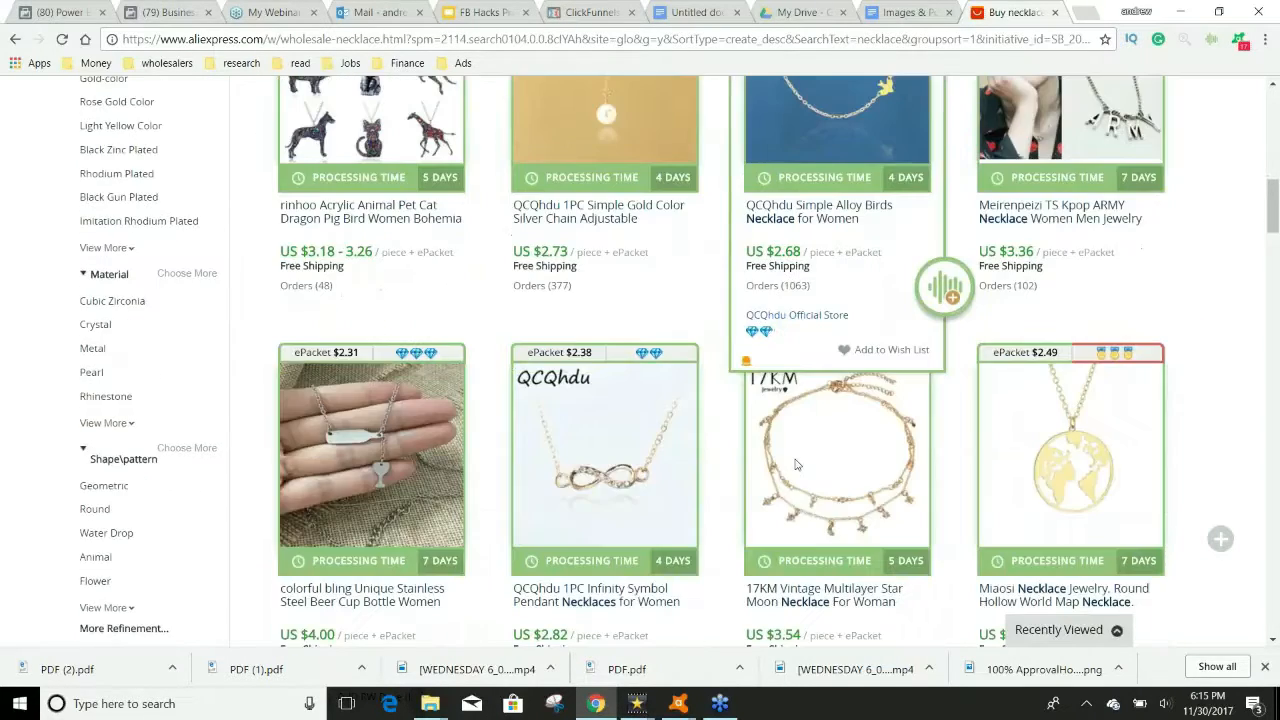
pyautogui.scroll(-1, 796, 464)
pyautogui.scroll(-2, 796, 464)
pyautogui.scroll(2, 796, 464)
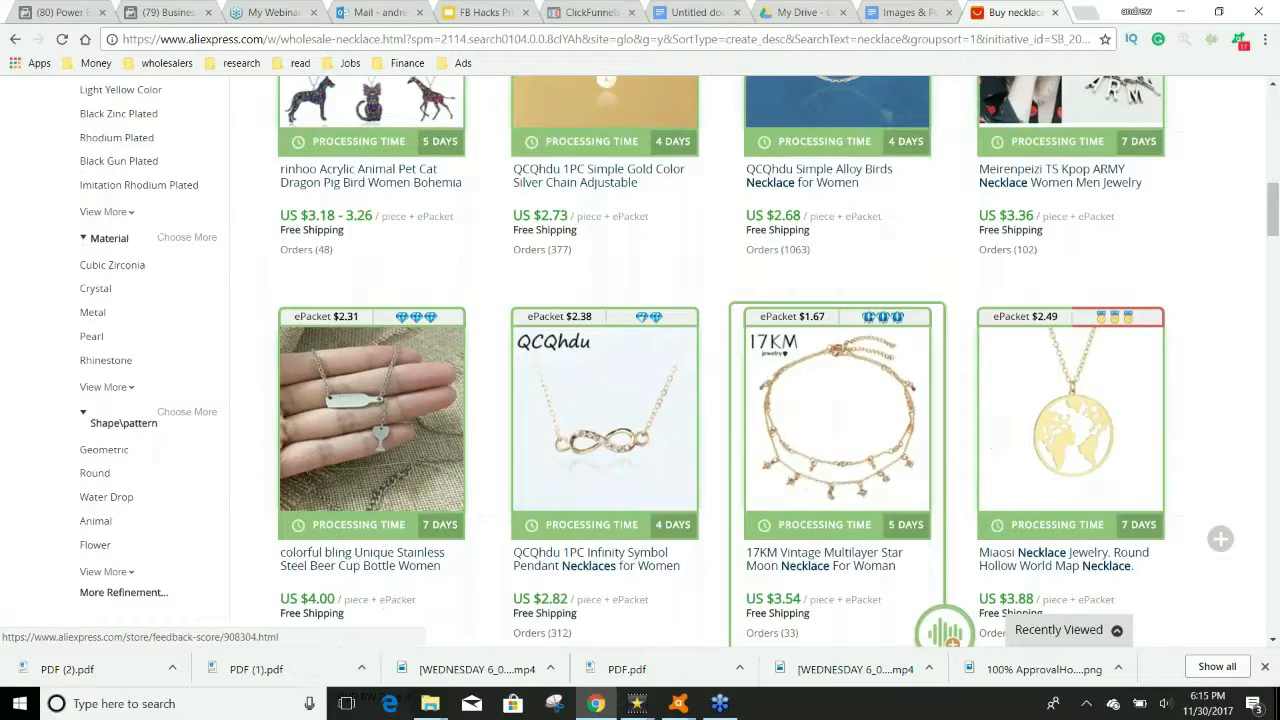
# Open the QCQhdu Simple Alloy Birds necklace listing, check its votes and orders, and close it.
pyautogui.click(816, 256)
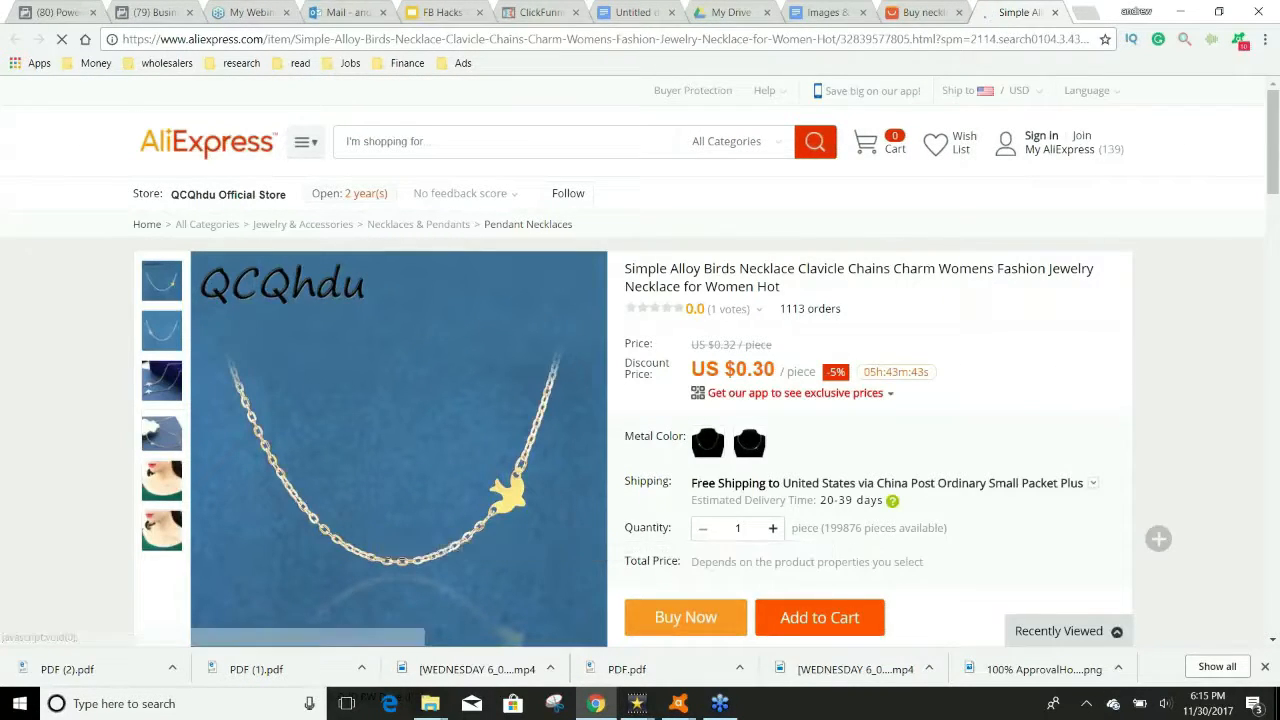
pyautogui.moveTo(750, 309)
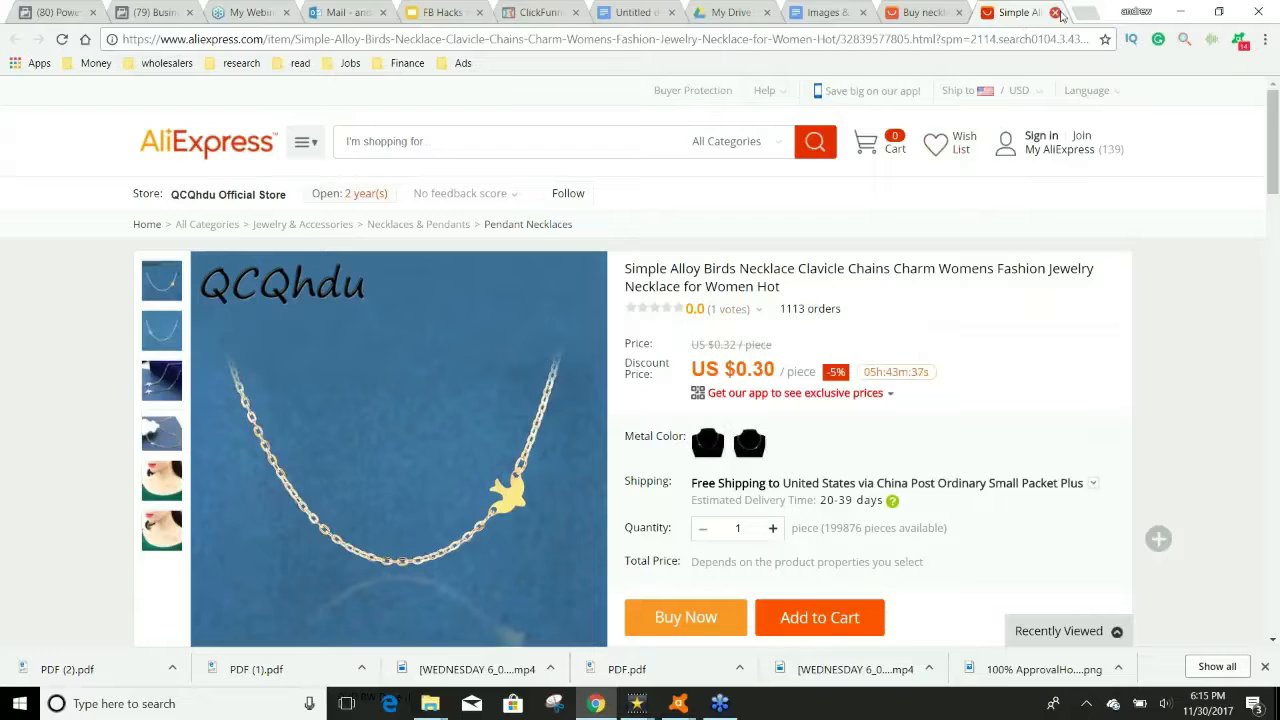
pyautogui.click(1055, 12)
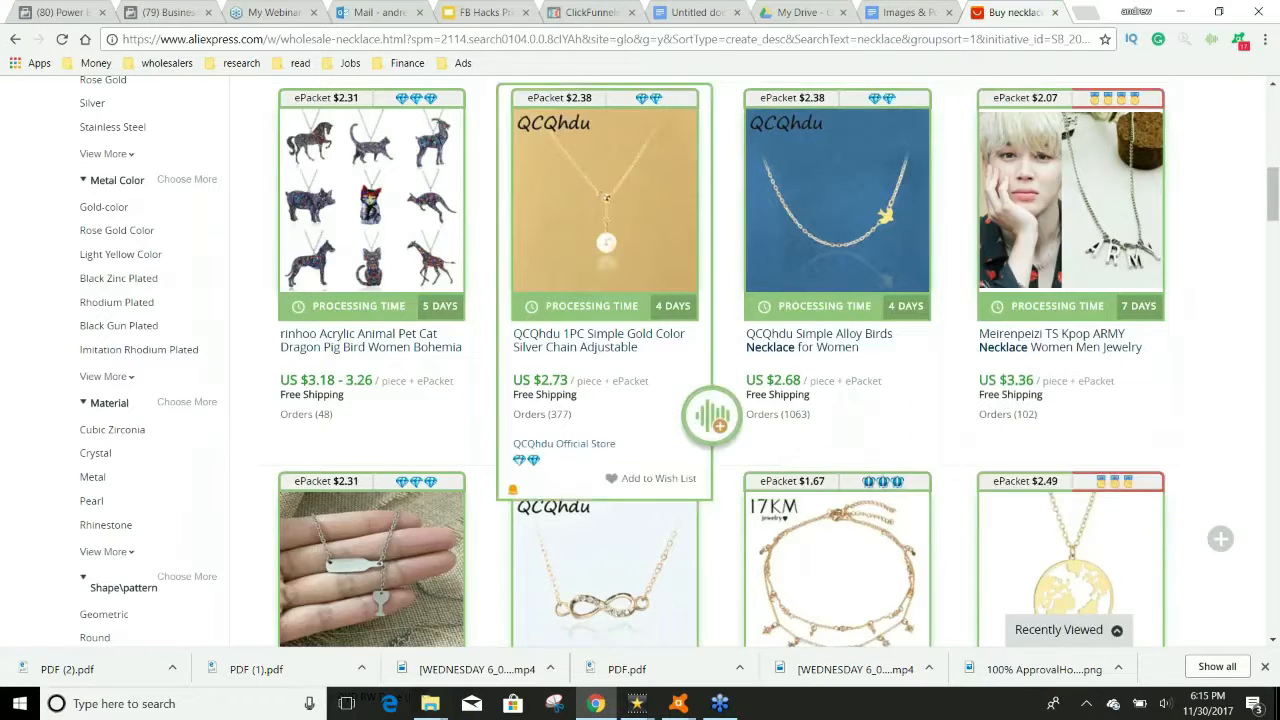
# Open the listing of the stainless steel necklace with the bottle and wine glass pendants.
pyautogui.scroll(-2, 712, 245)
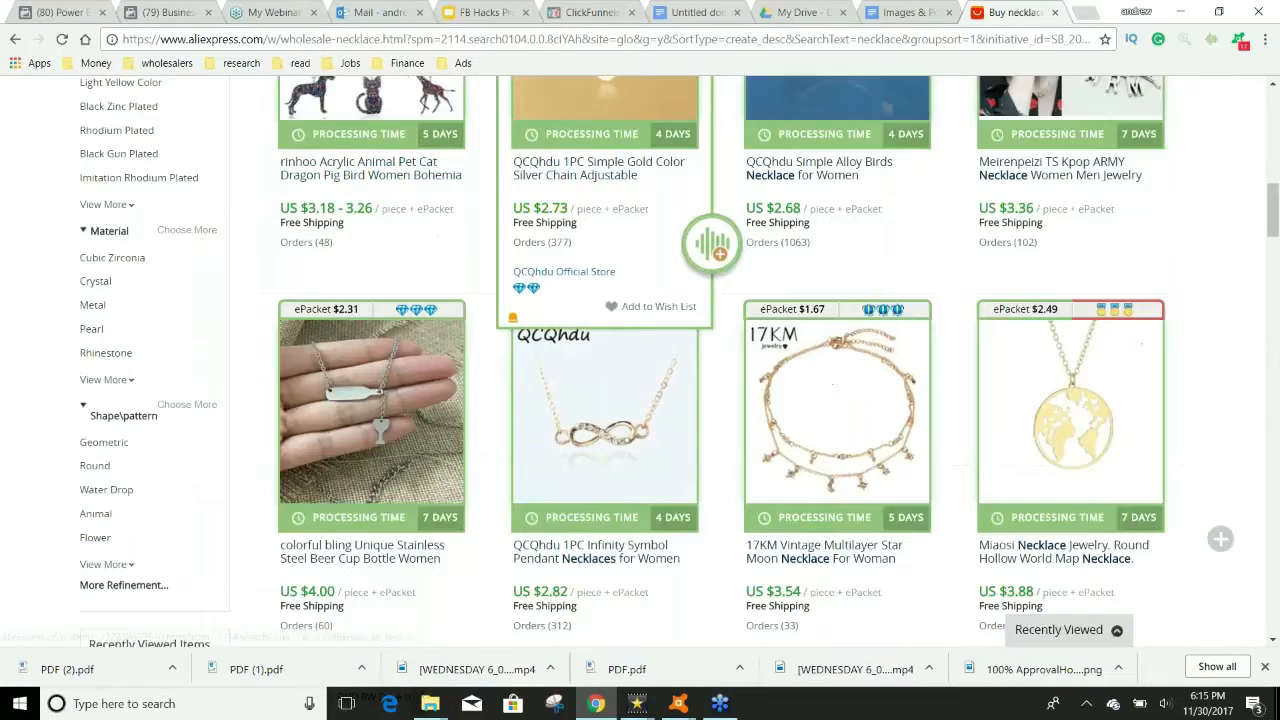
pyautogui.scroll(-1, 712, 245)
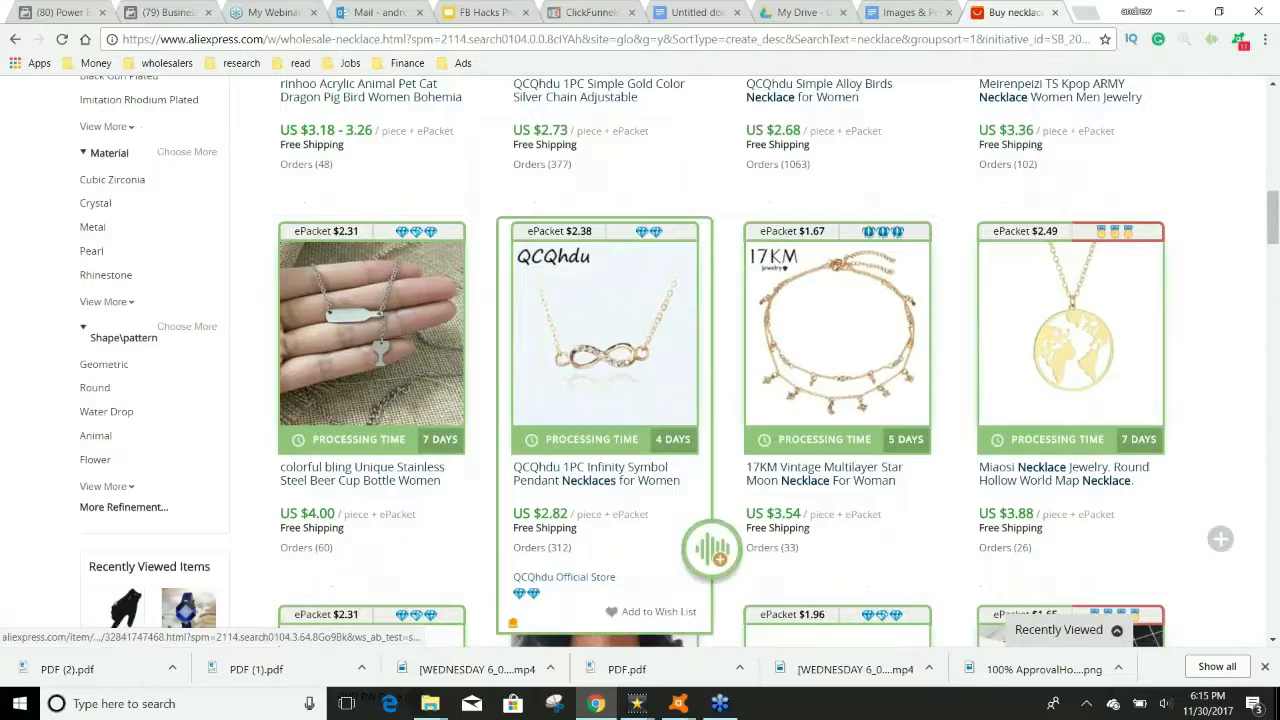
pyautogui.click(411, 486)
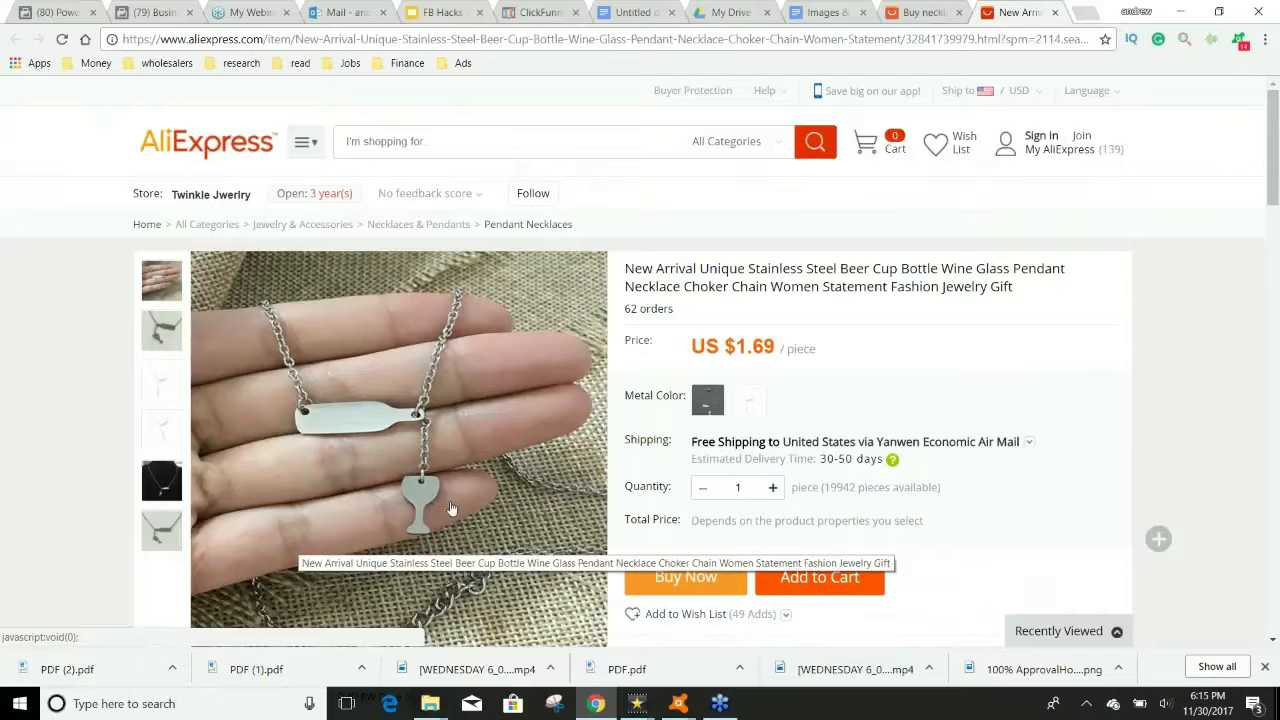
# Preview both metal colour variants of the wine glass necklace and compare their product photos.
pyautogui.click(707, 399)
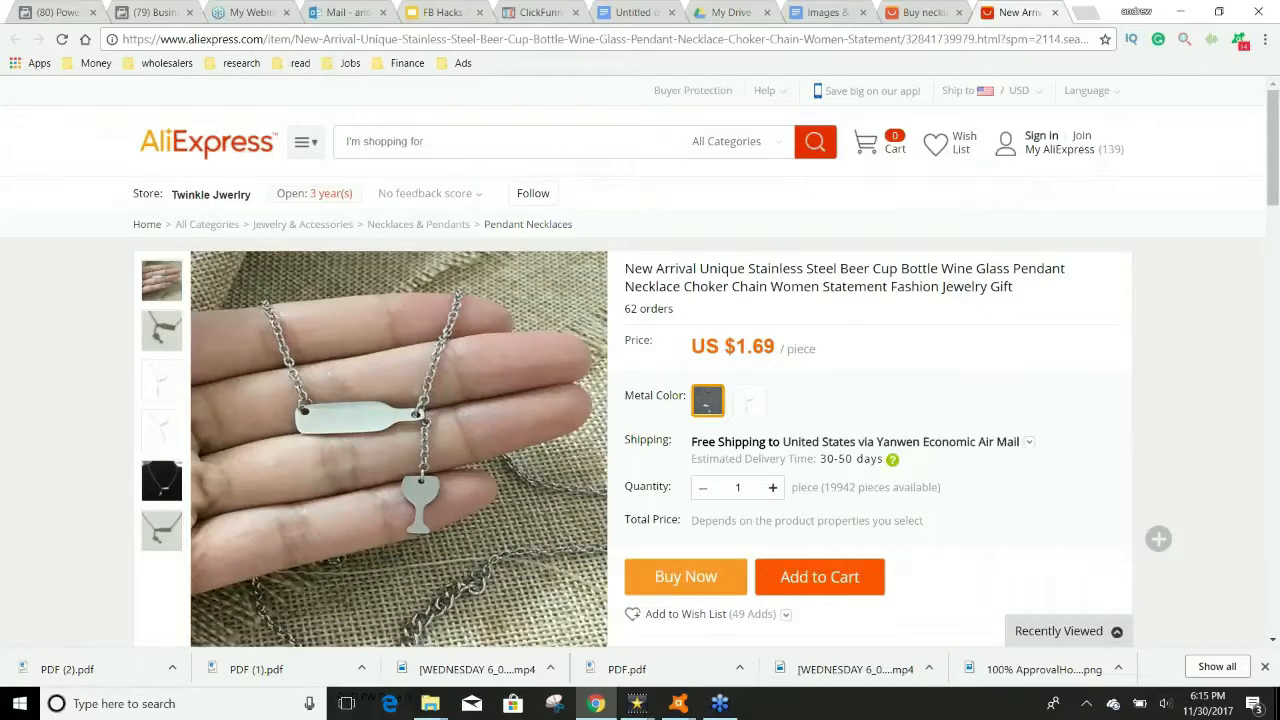
pyautogui.click(748, 408)
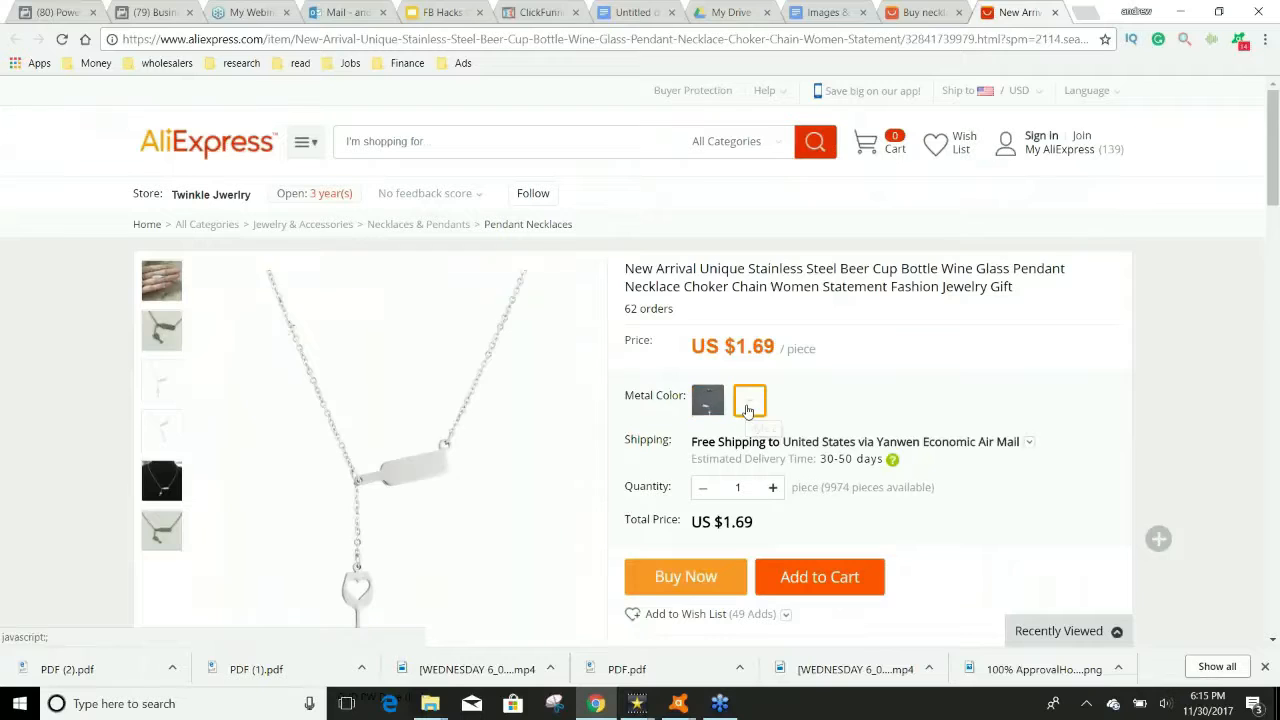
pyautogui.click(715, 401)
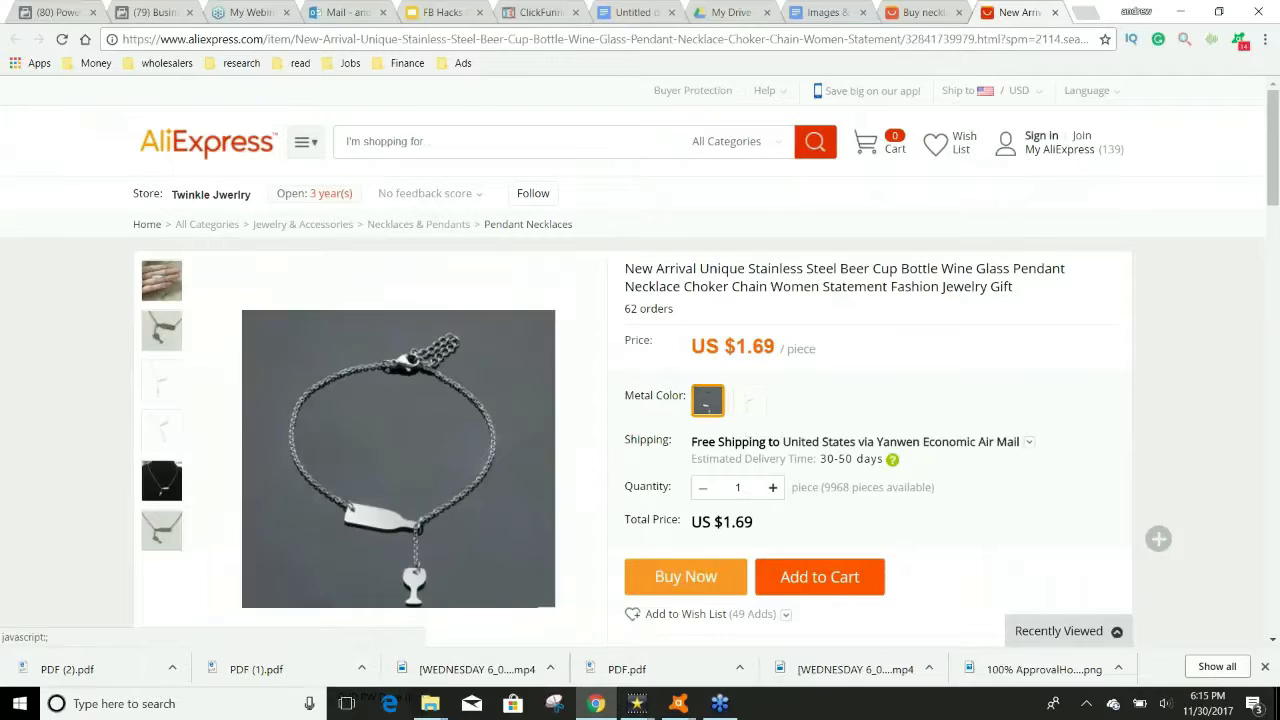
pyautogui.click(746, 399)
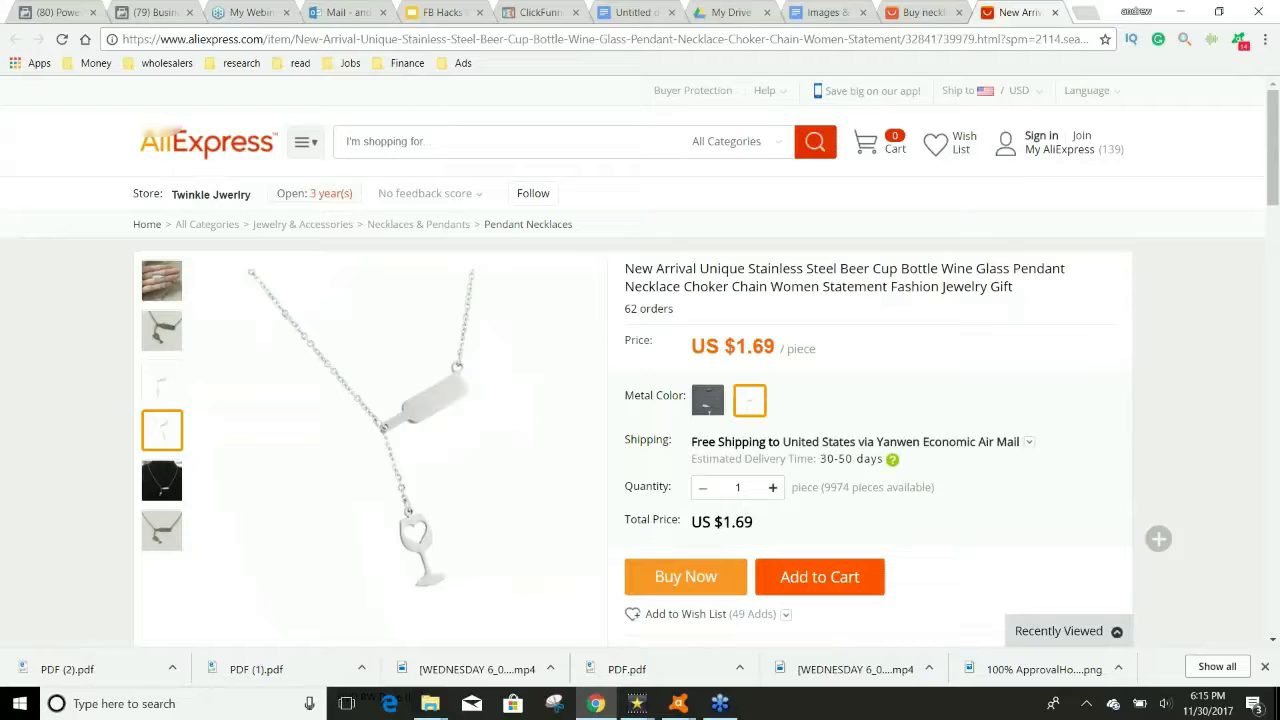
# Switch to Facebook Power Editor and start a new campaign with the Post engagement objective.
pyautogui.click(32, 8)
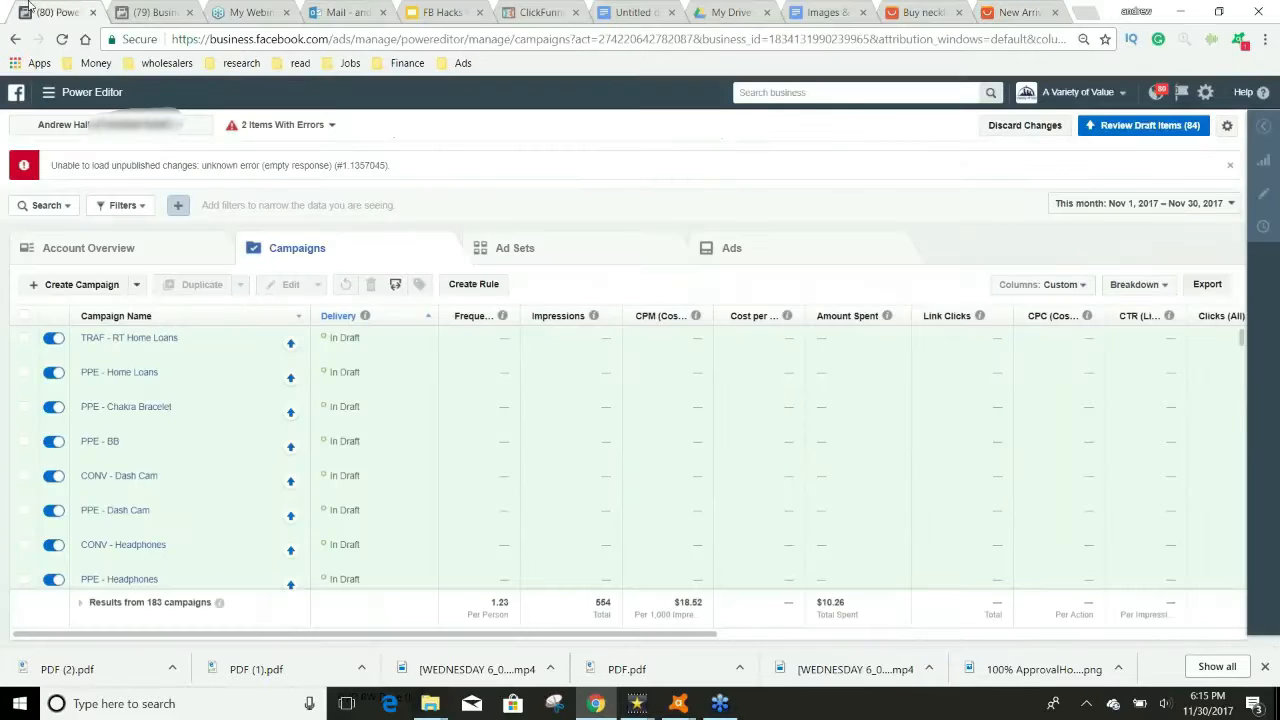
pyautogui.click(83, 285)
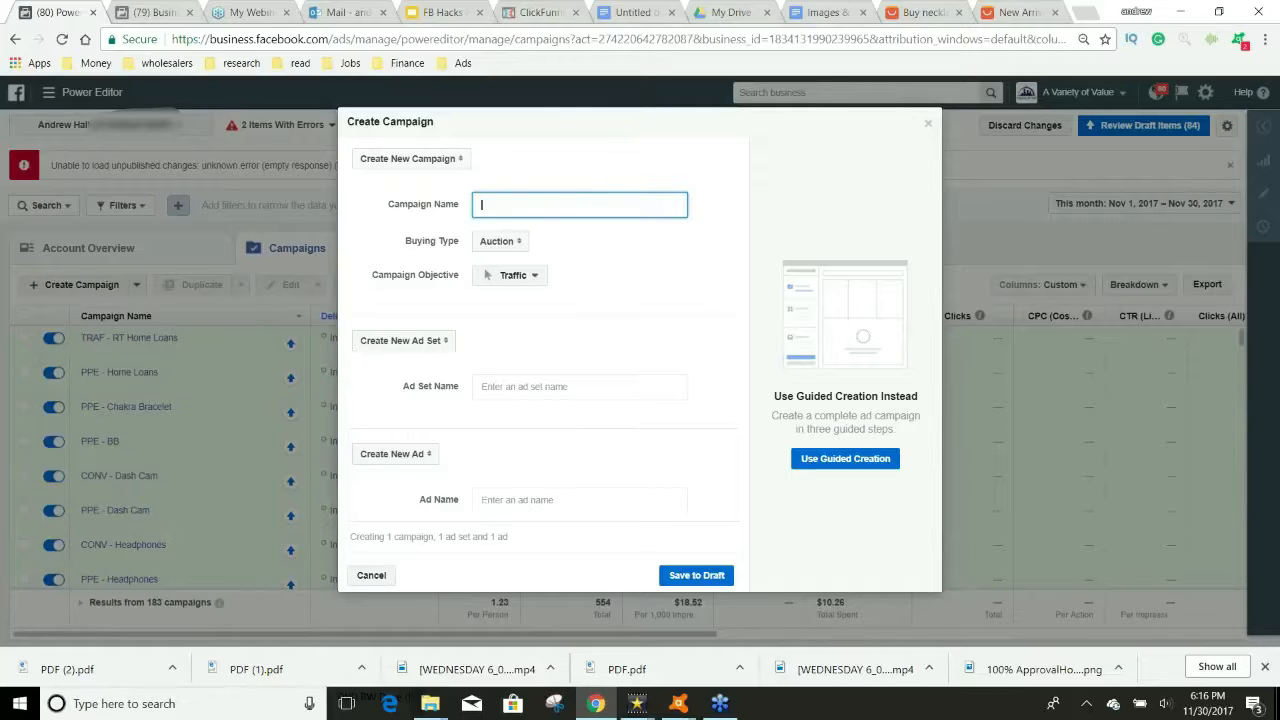
pyautogui.click(520, 275)
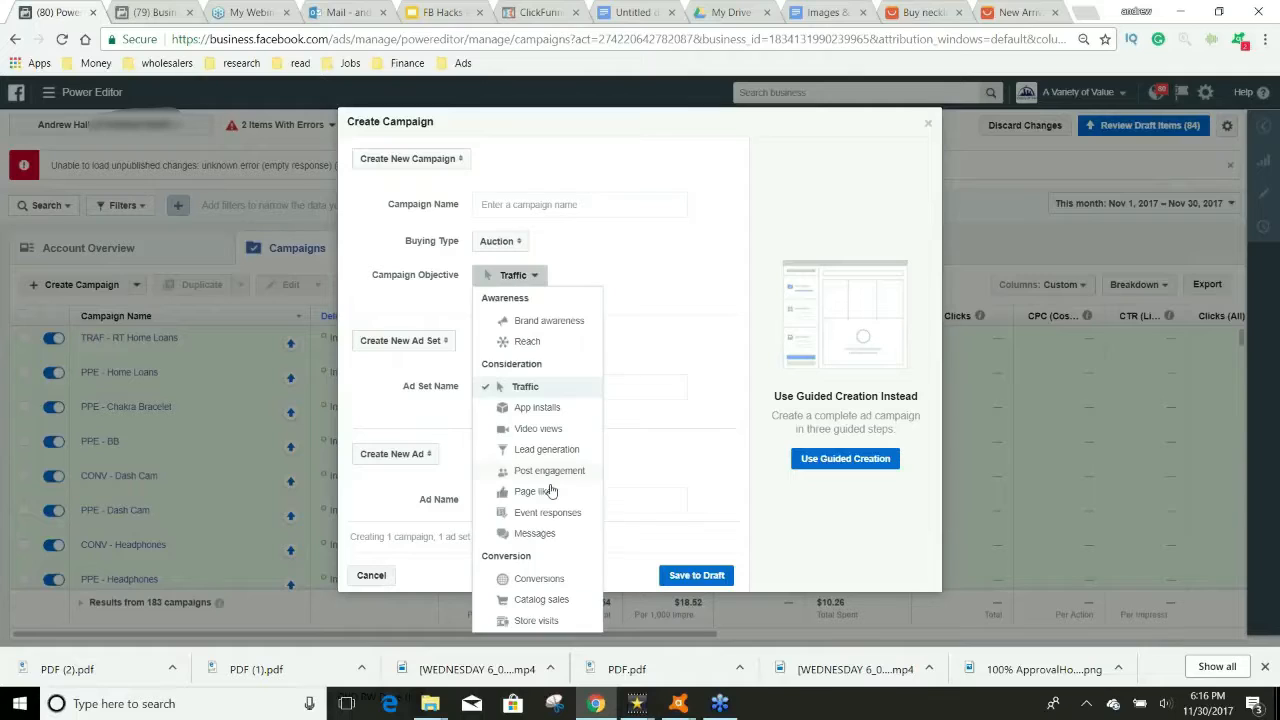
pyautogui.click(550, 471)
# Name the new campaign, its ad set and its ad "PPE - Wine Necklace".
pyautogui.click(527, 205)
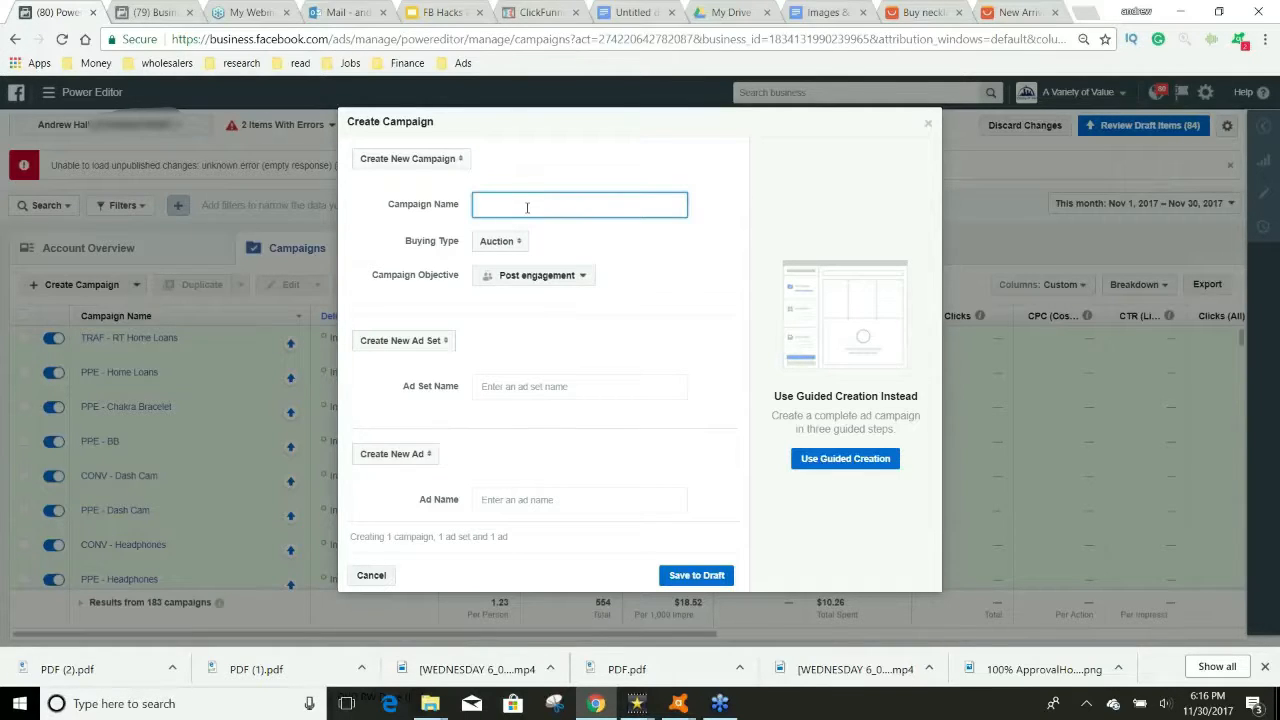
pyautogui.write('- W')
pyautogui.write('ine Necklace')
pyautogui.hotkey('ctrl', 'a')
pyautogui.hotkey('ctrl', 'c')
pyautogui.click(512, 386)
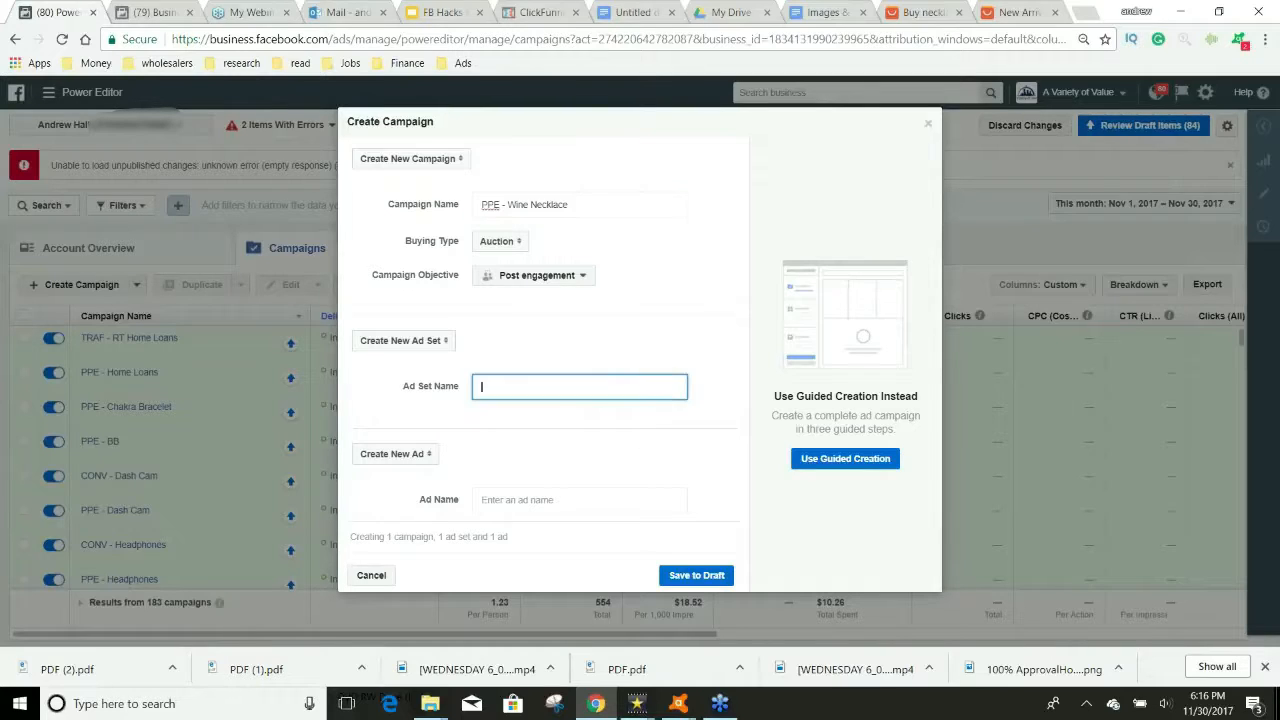
pyautogui.hotkey('ctrl', 'v')
pyautogui.click(549, 499)
pyautogui.hotkey('ctrl', 'v')
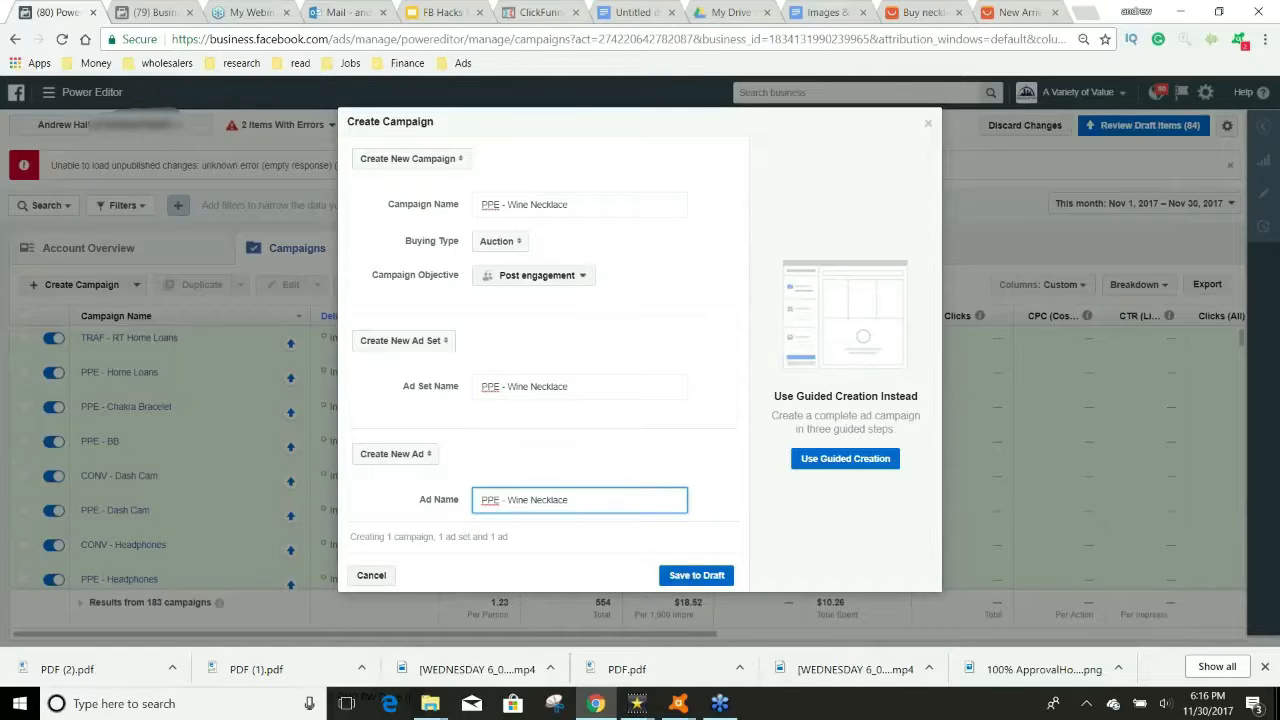
# Save the new campaign to draft and open its ad set for editing.
pyautogui.click(700, 577)
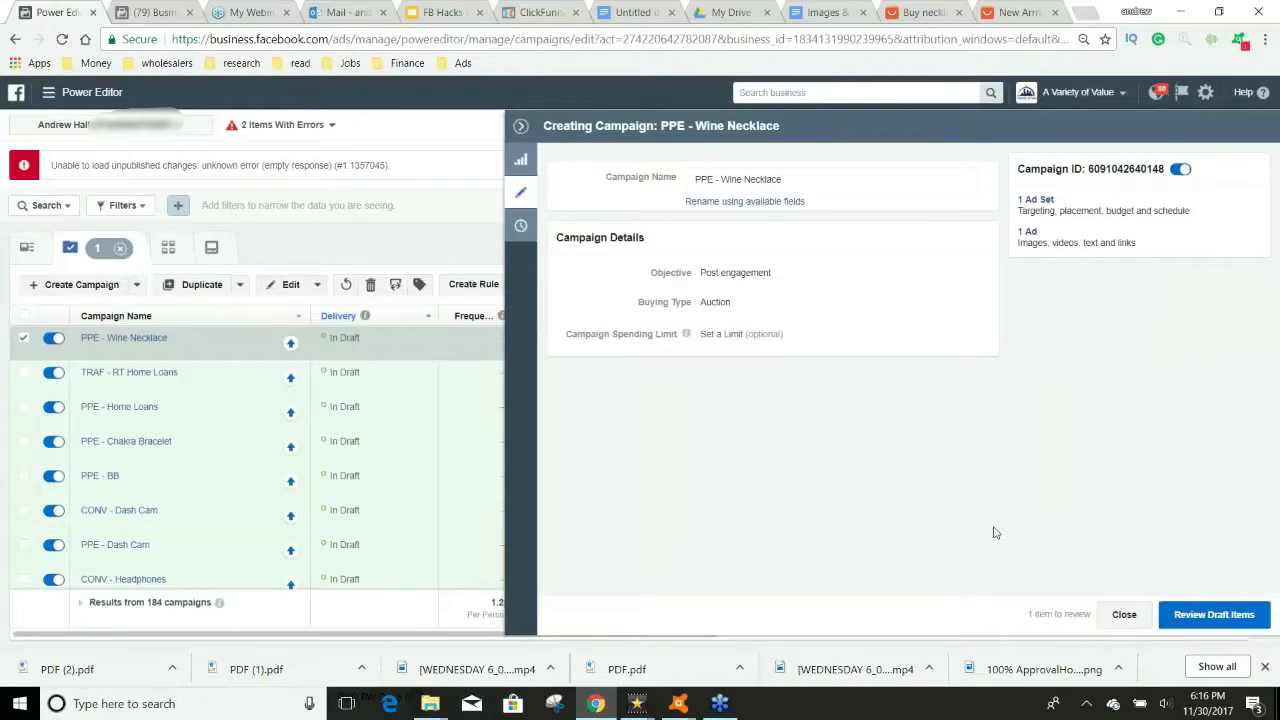
pyautogui.click(1047, 203)
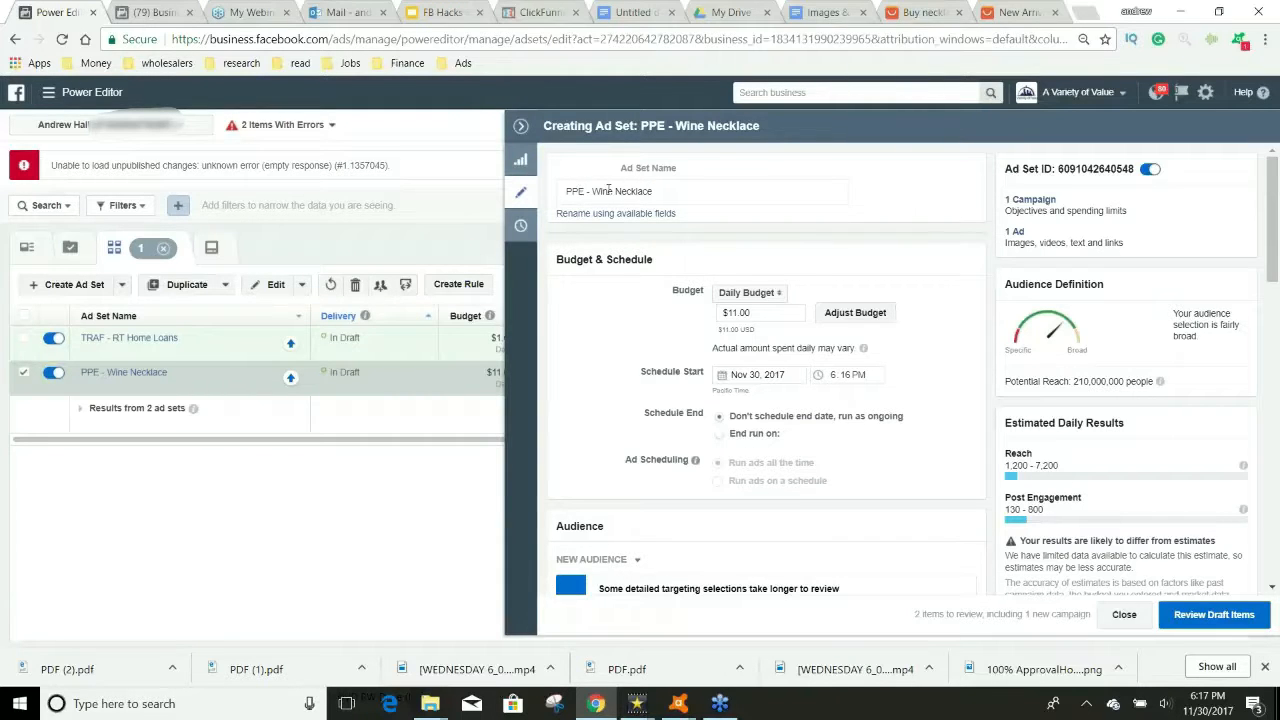
# Set the ad set's daily budget to $5.00 and check its budget type and start schedule.
pyautogui.moveTo(593, 191); pyautogui.dragTo(673, 189)
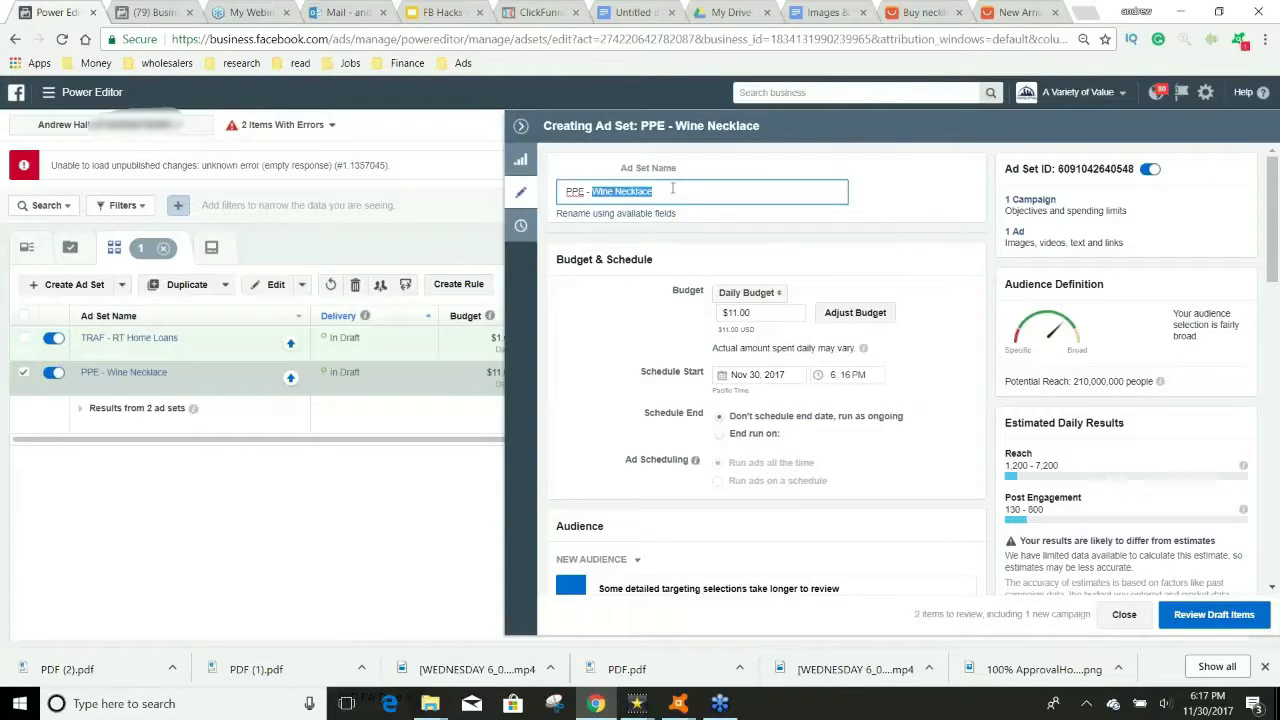
pyautogui.moveTo(587, 191); pyautogui.dragTo(565, 191)
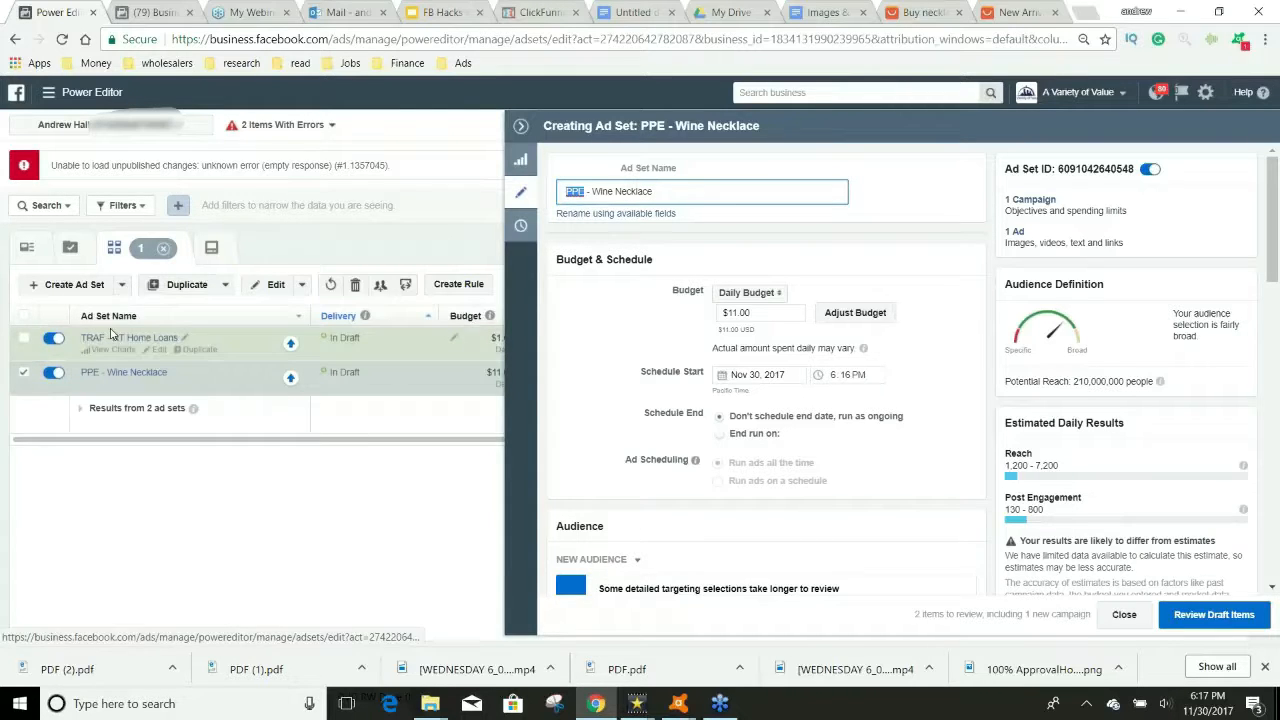
pyautogui.click(740, 313)
pyautogui.write('5')
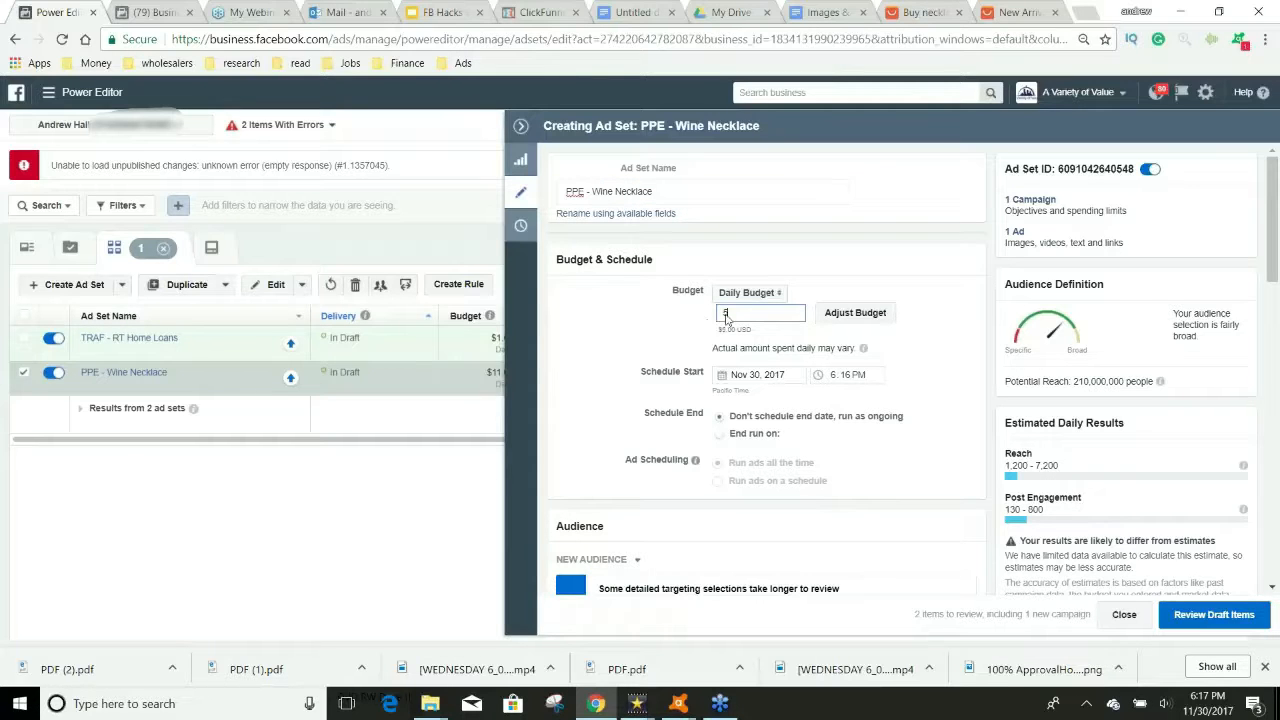
pyautogui.click(750, 293)
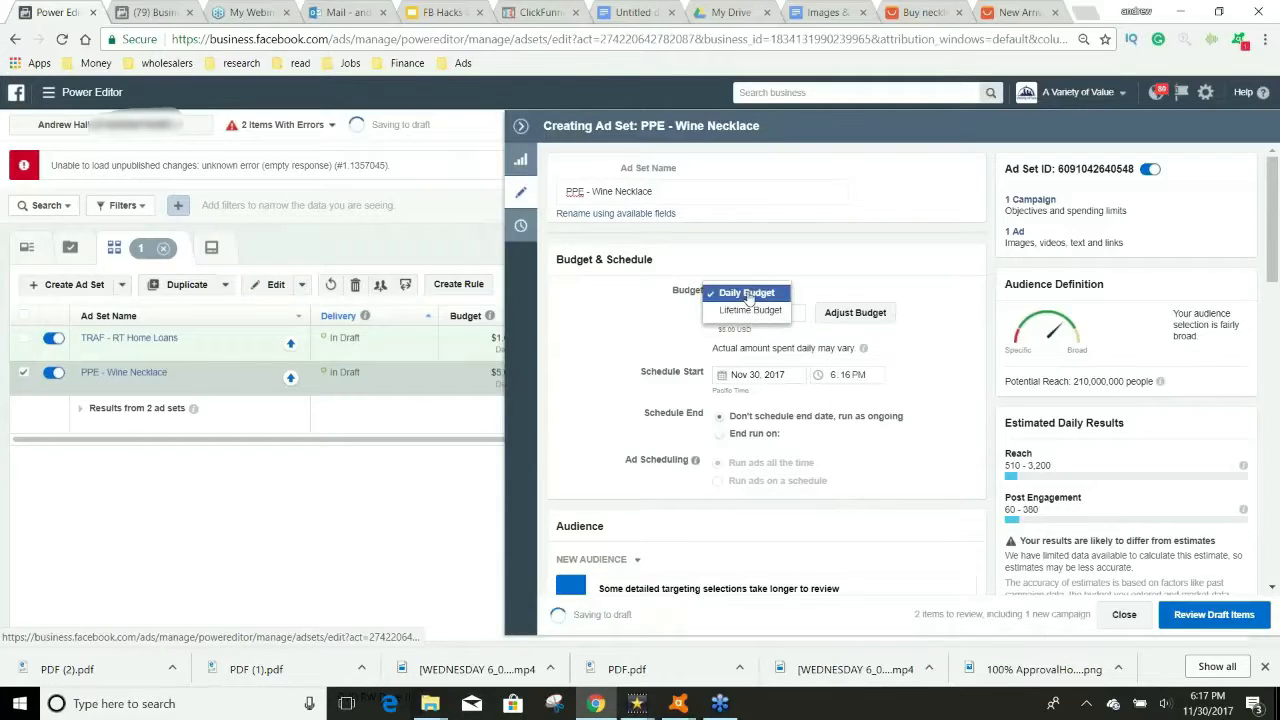
pyautogui.click(931, 295)
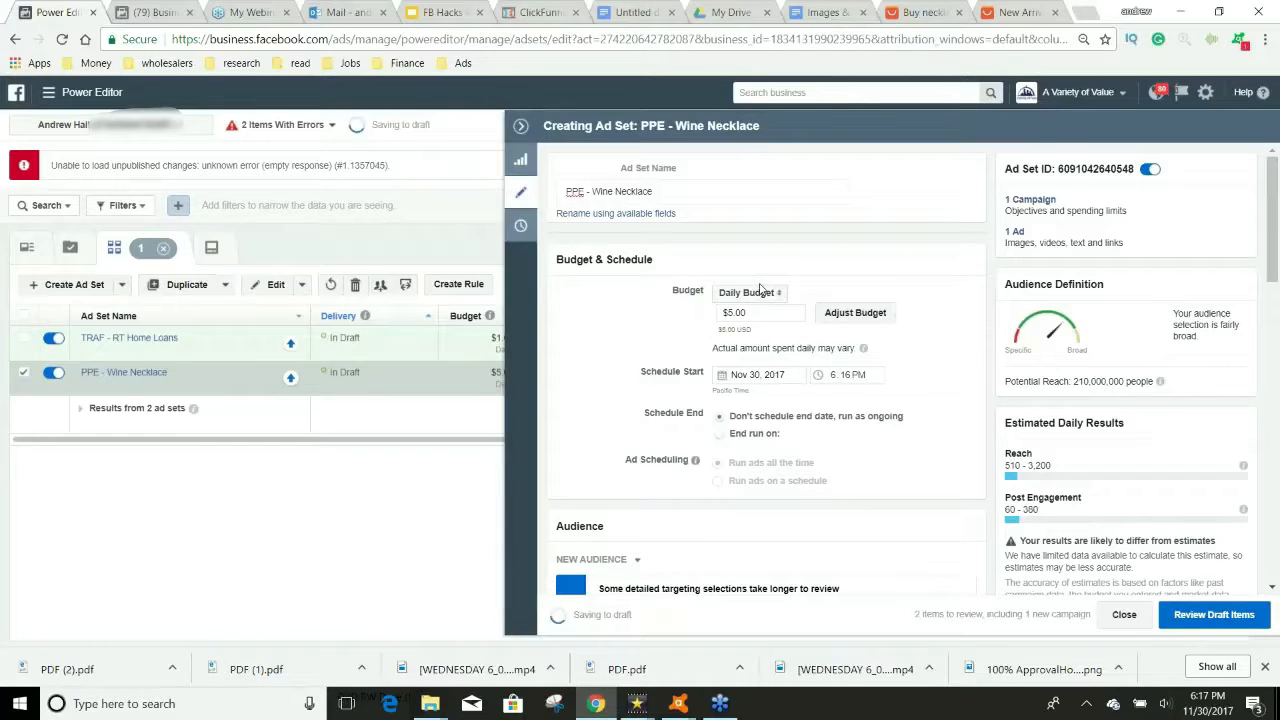
pyautogui.click(748, 385)
pyautogui.click(818, 377)
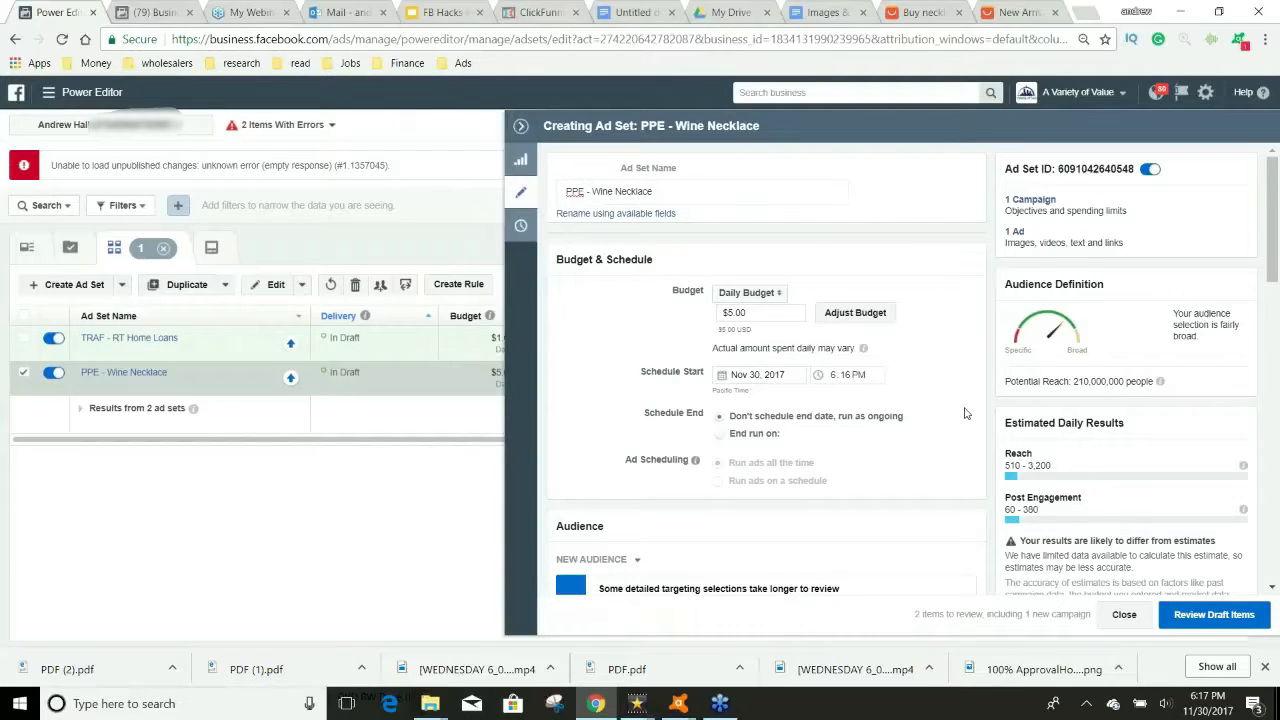
# Try to open Audience Insights from Business Settings to research the ad set's audience.
pyautogui.scroll(-1, 965, 413)
pyautogui.scroll(-6, 965, 413)
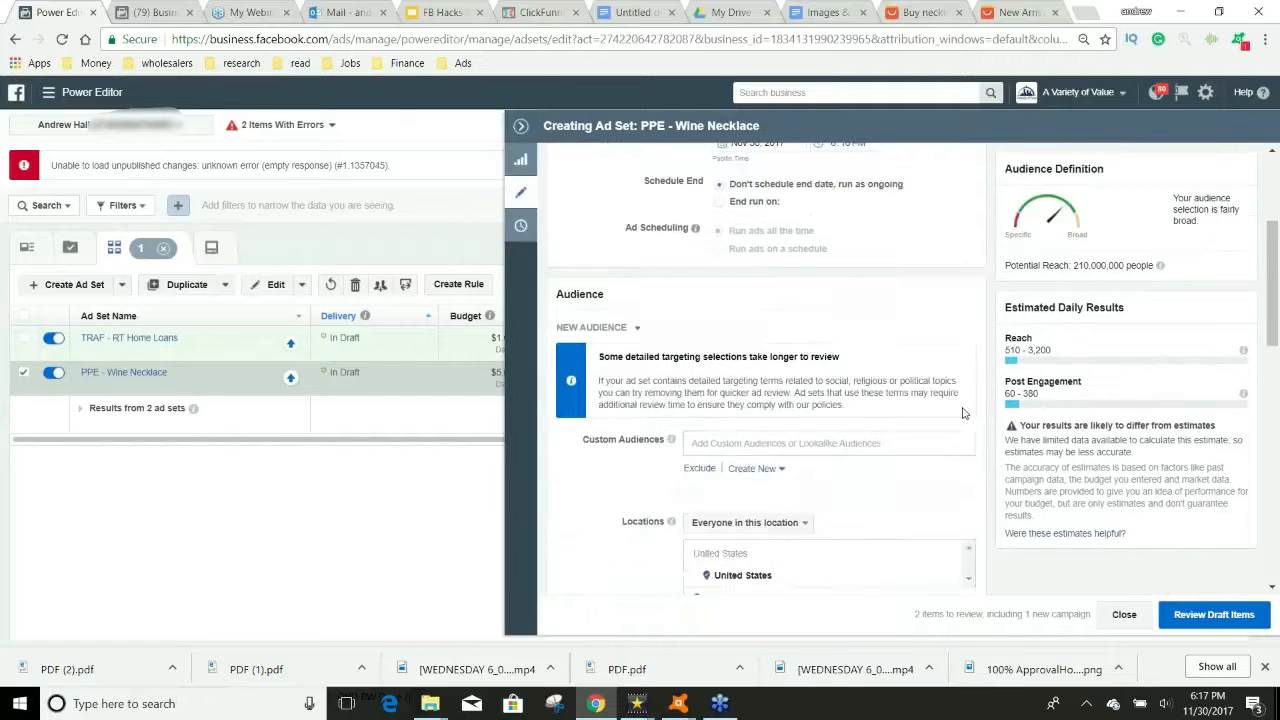
pyautogui.scroll(1, 802, 377)
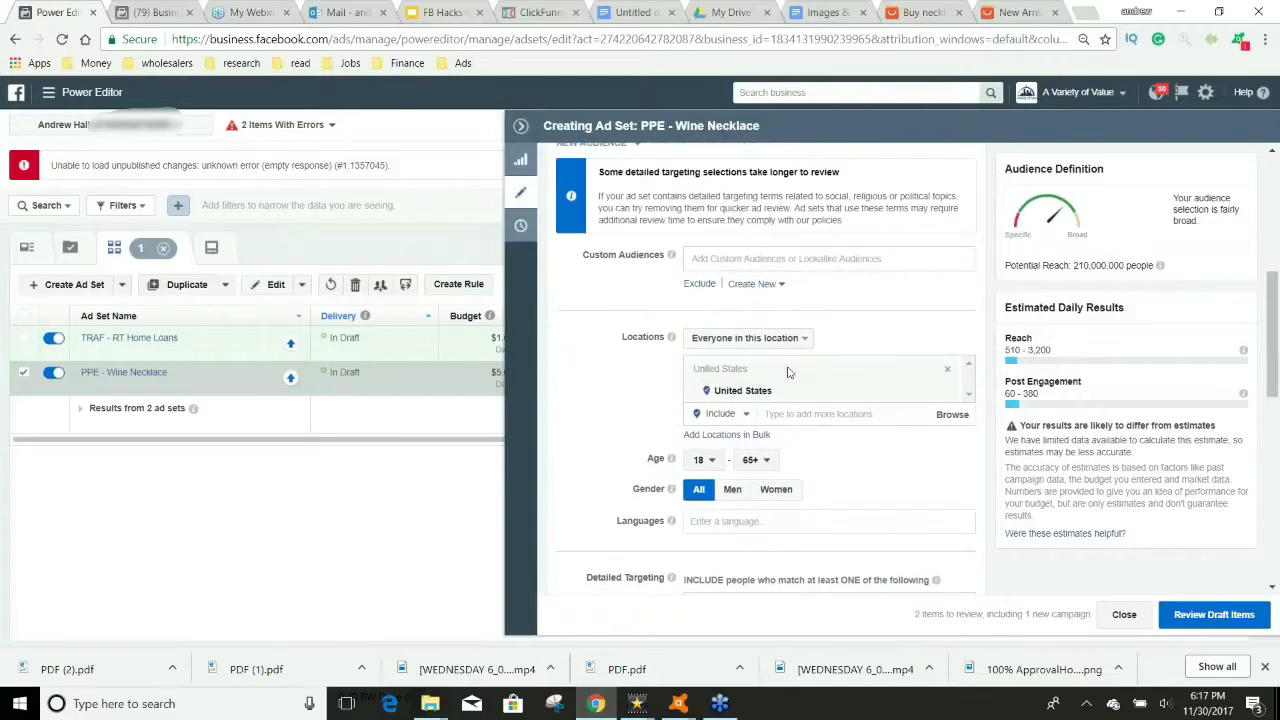
pyautogui.scroll(-4, 706, 450)
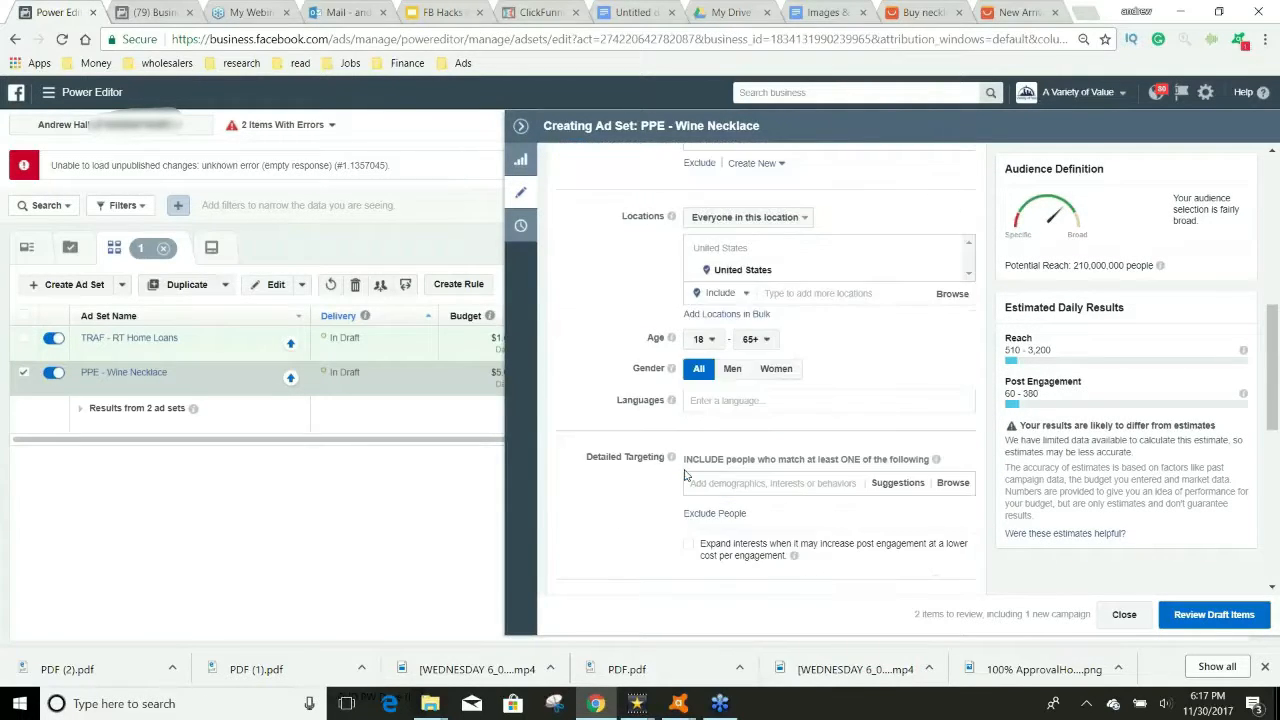
pyautogui.click(121, 10)
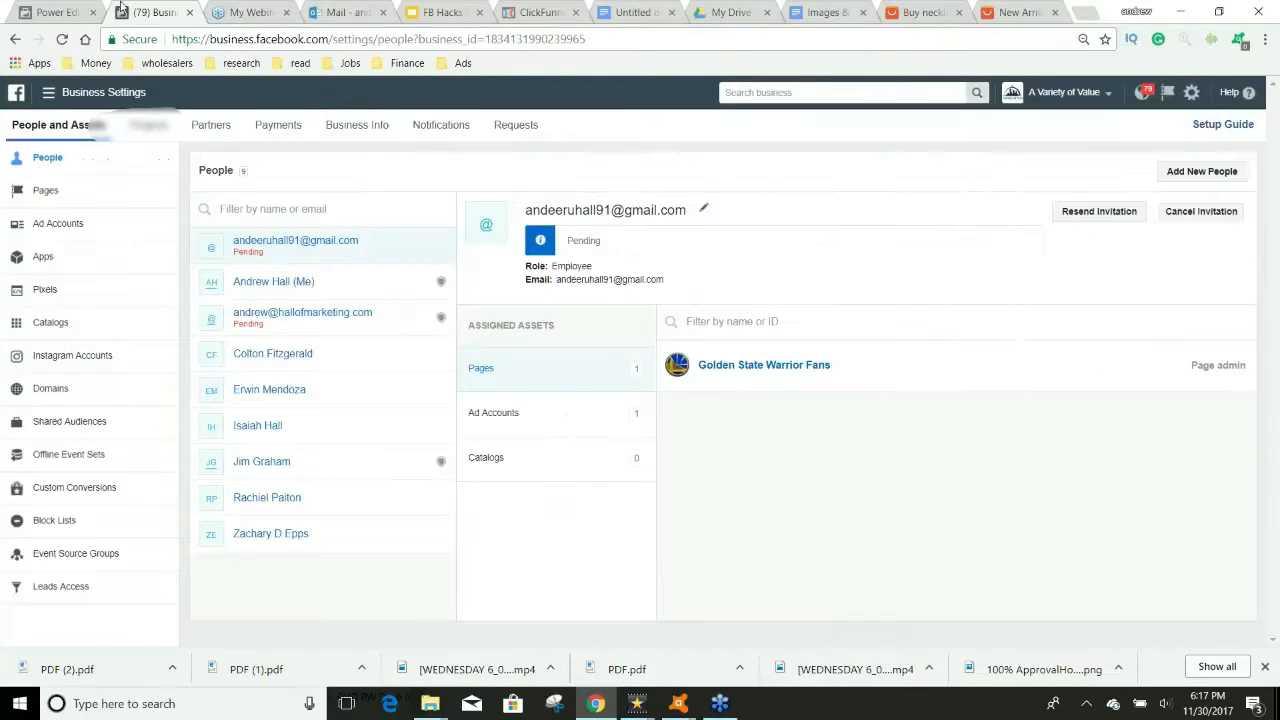
pyautogui.click(48, 92)
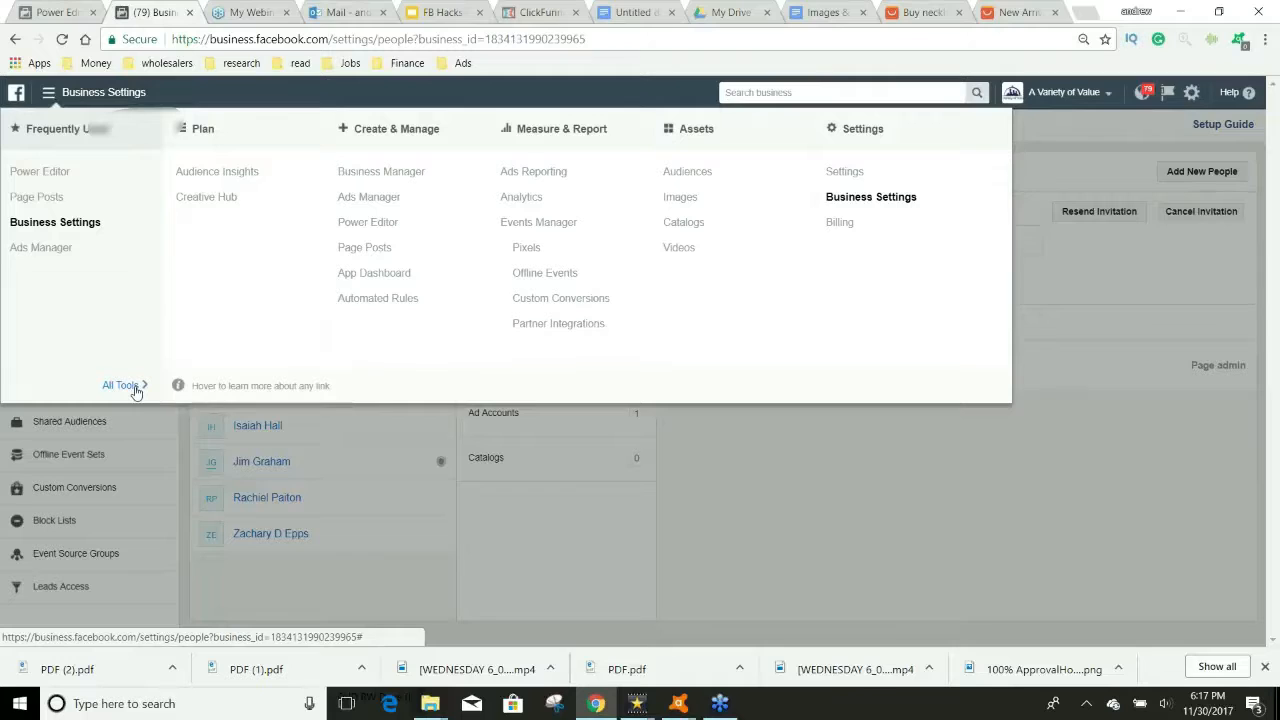
pyautogui.click(210, 171)
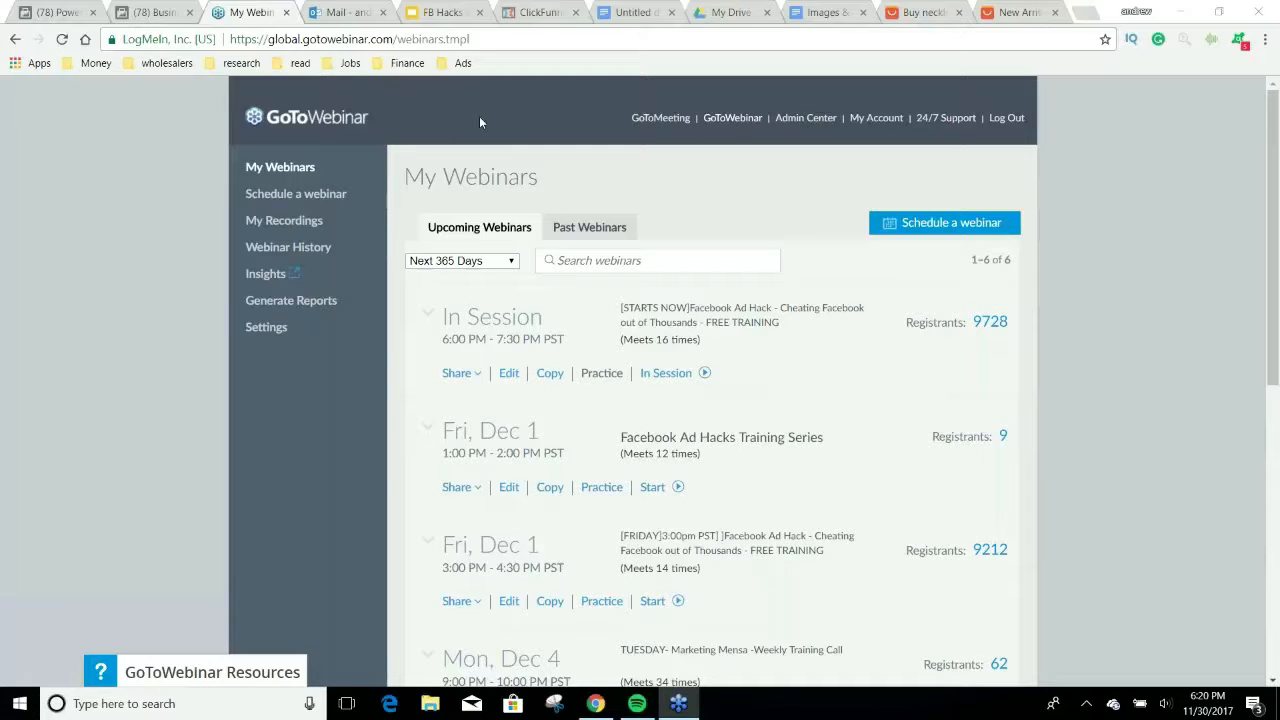
# Return to the ad set in Power Editor and look through its detailed targeting suggestions.
pyautogui.click(37, 11)
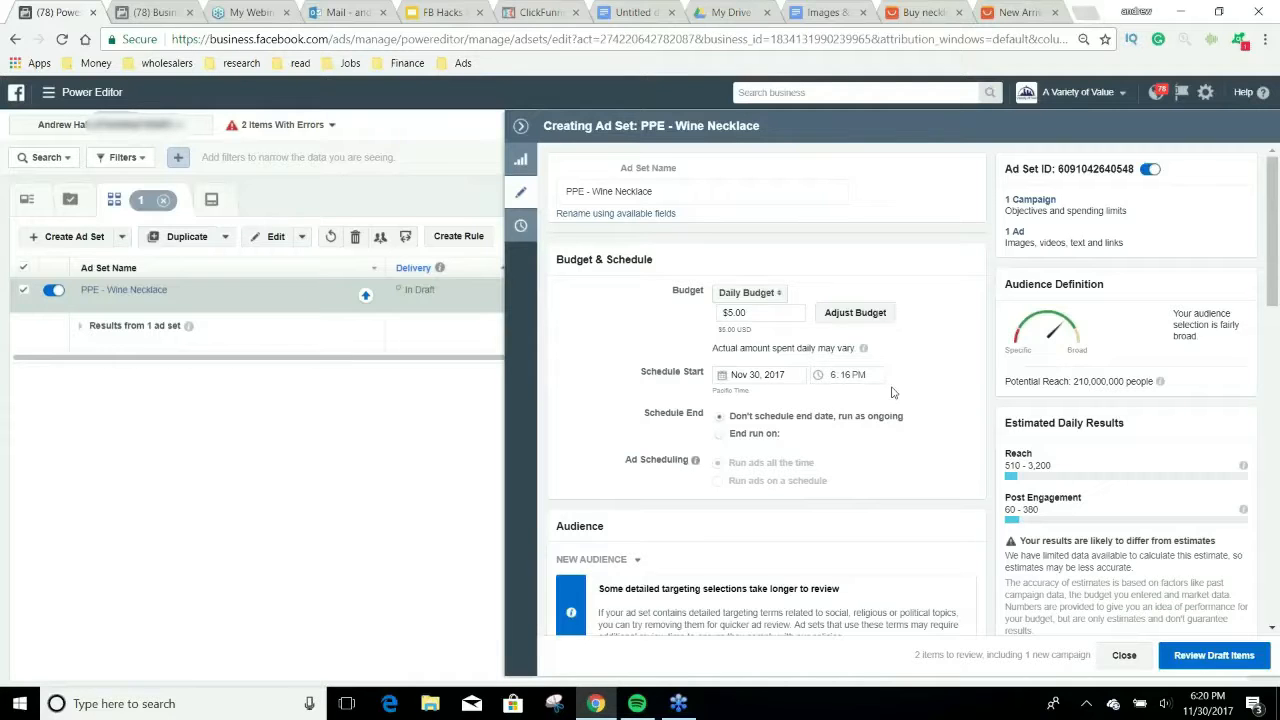
pyautogui.scroll(-5, 808, 460)
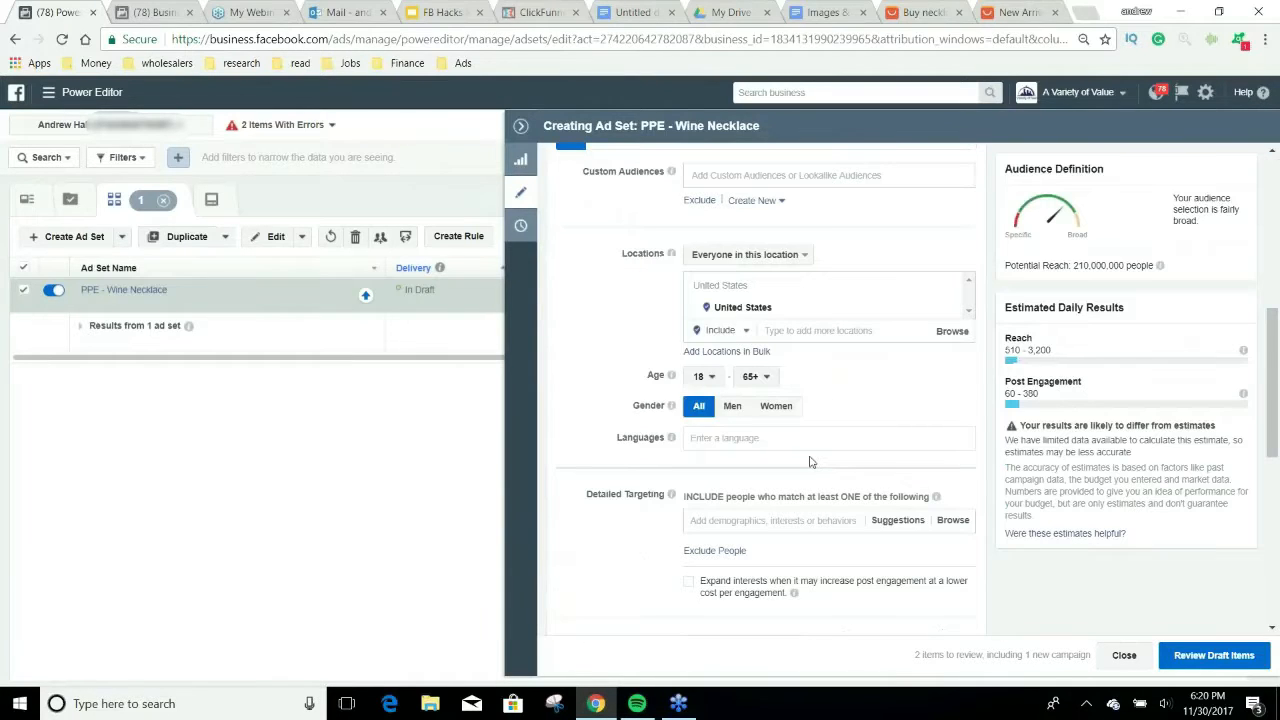
pyautogui.click(790, 527)
pyautogui.scroll(-3, 604, 513)
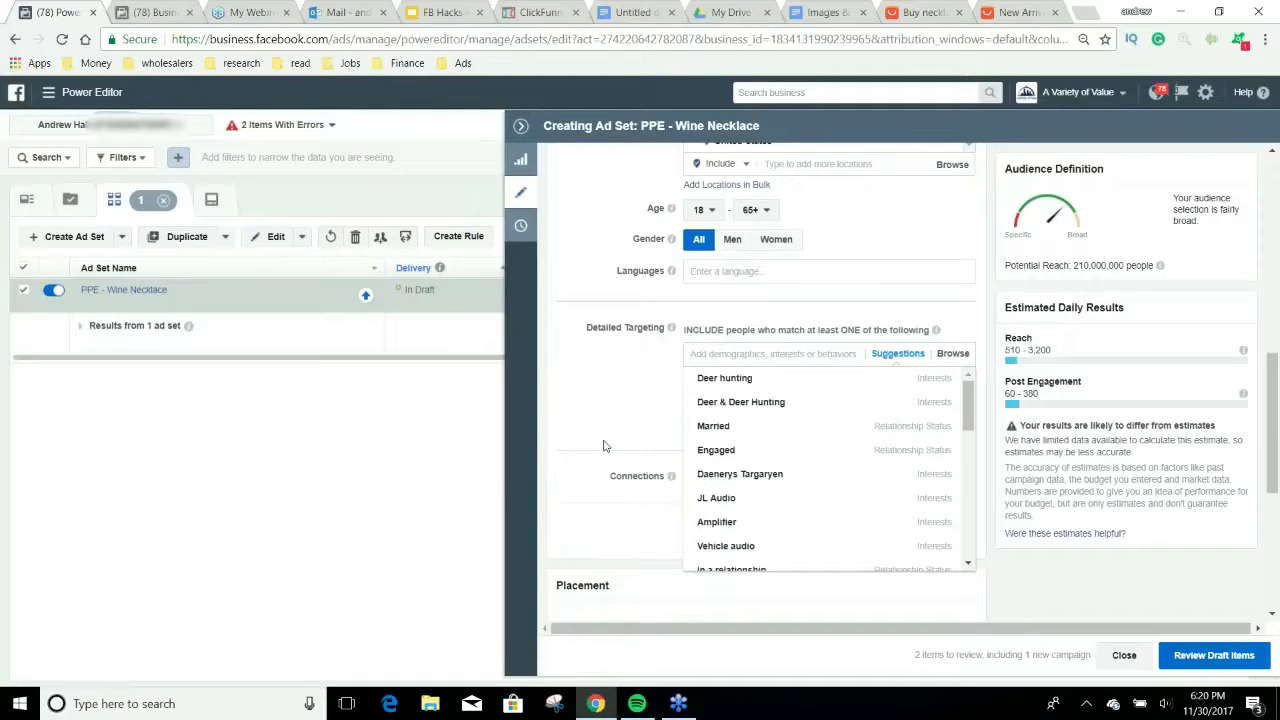
# Open Audience Insights from Business Settings and start with the Everyone on Facebook audience.
pyautogui.click(140, 10)
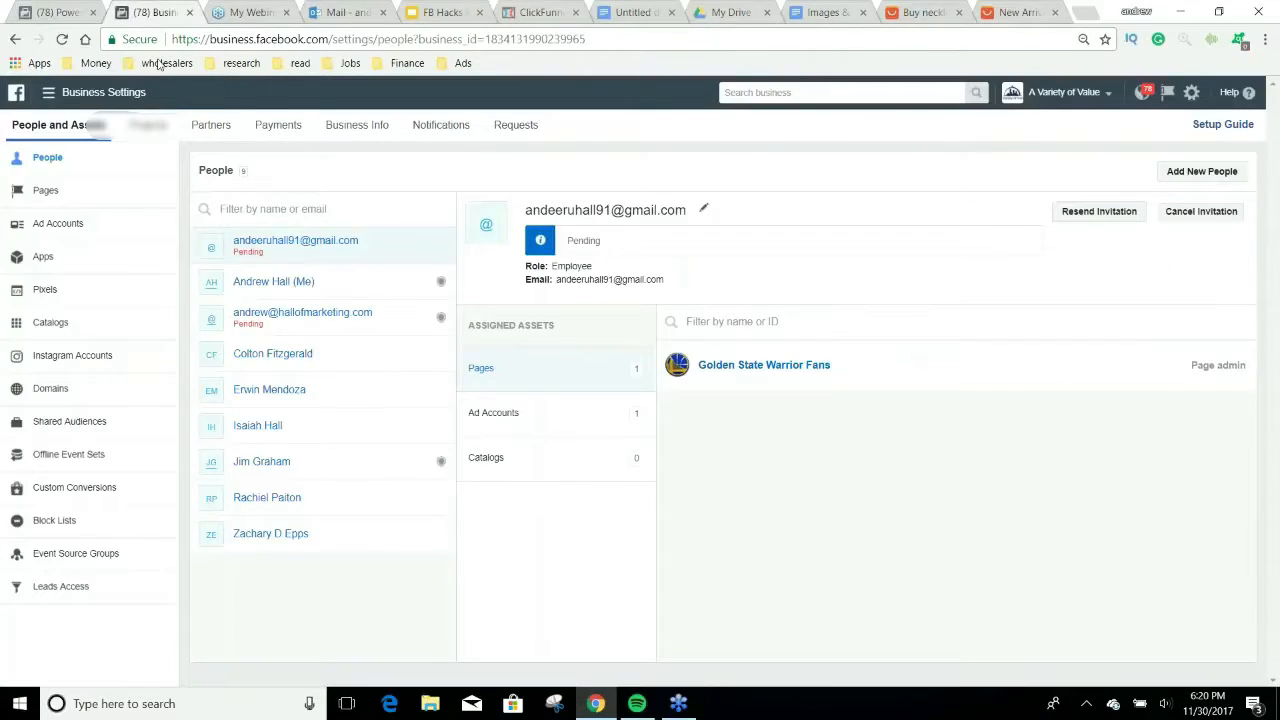
pyautogui.click(48, 92)
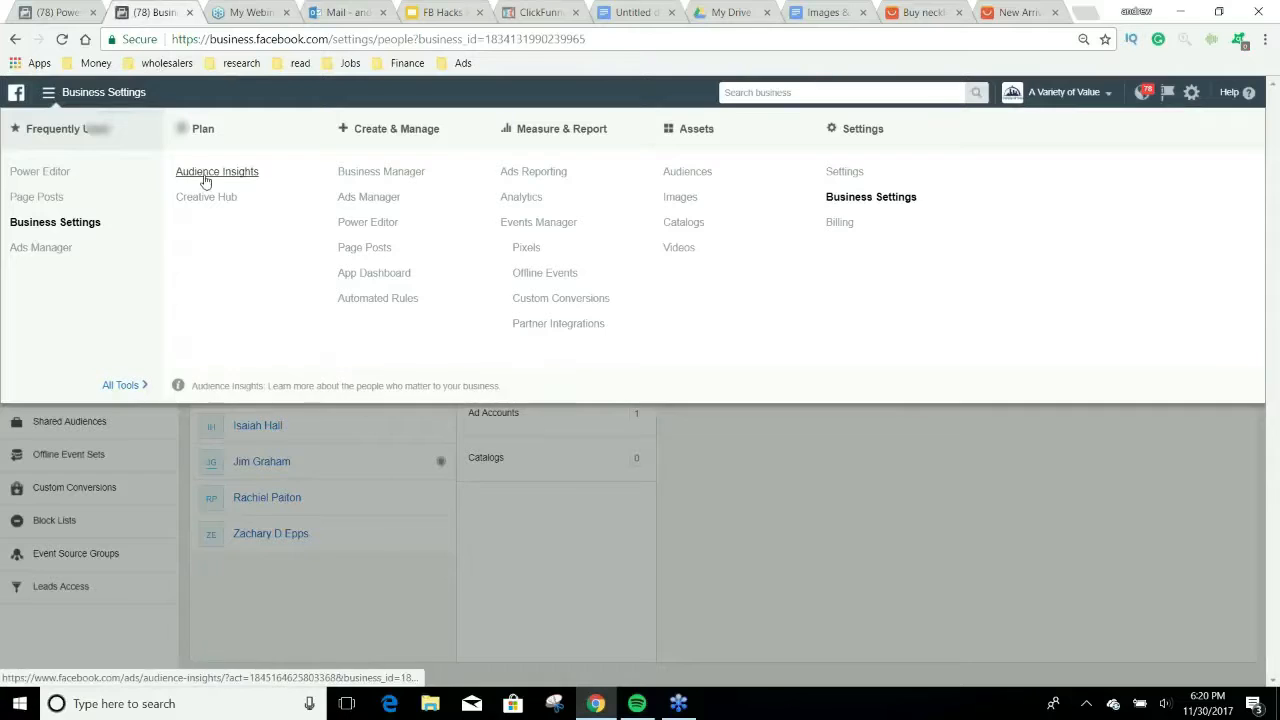
pyautogui.click(208, 173)
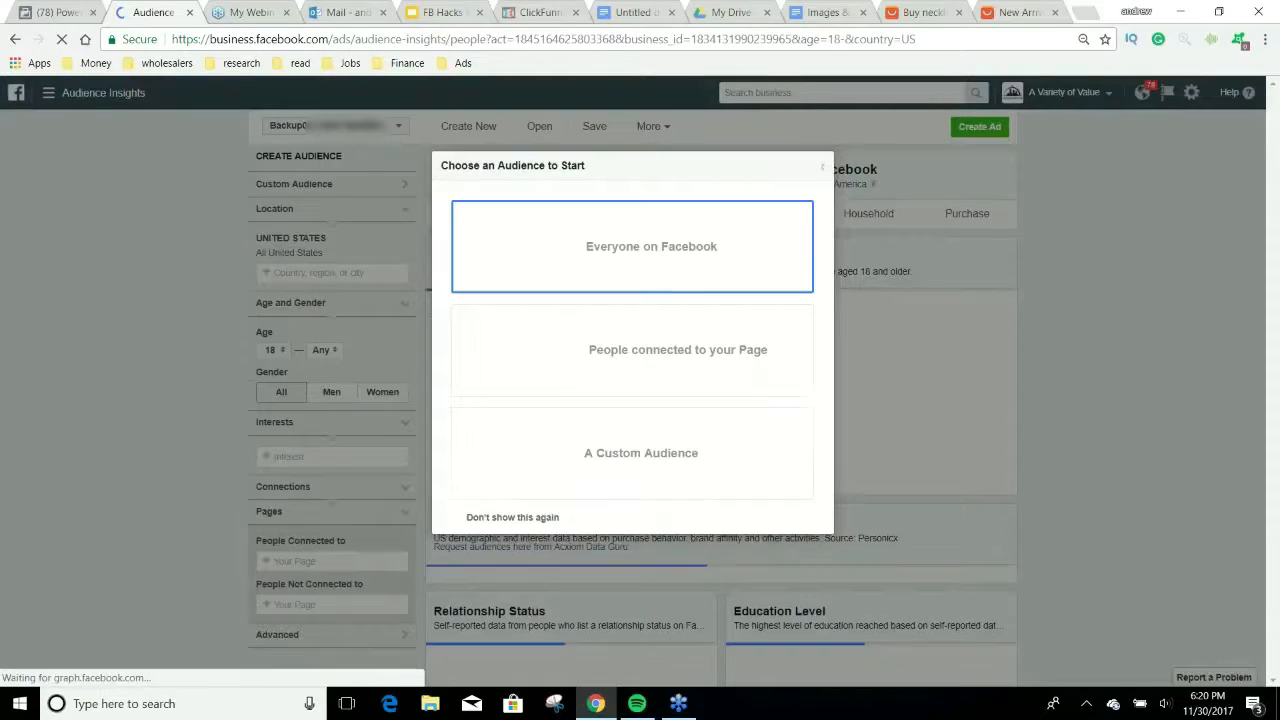
pyautogui.click(626, 246)
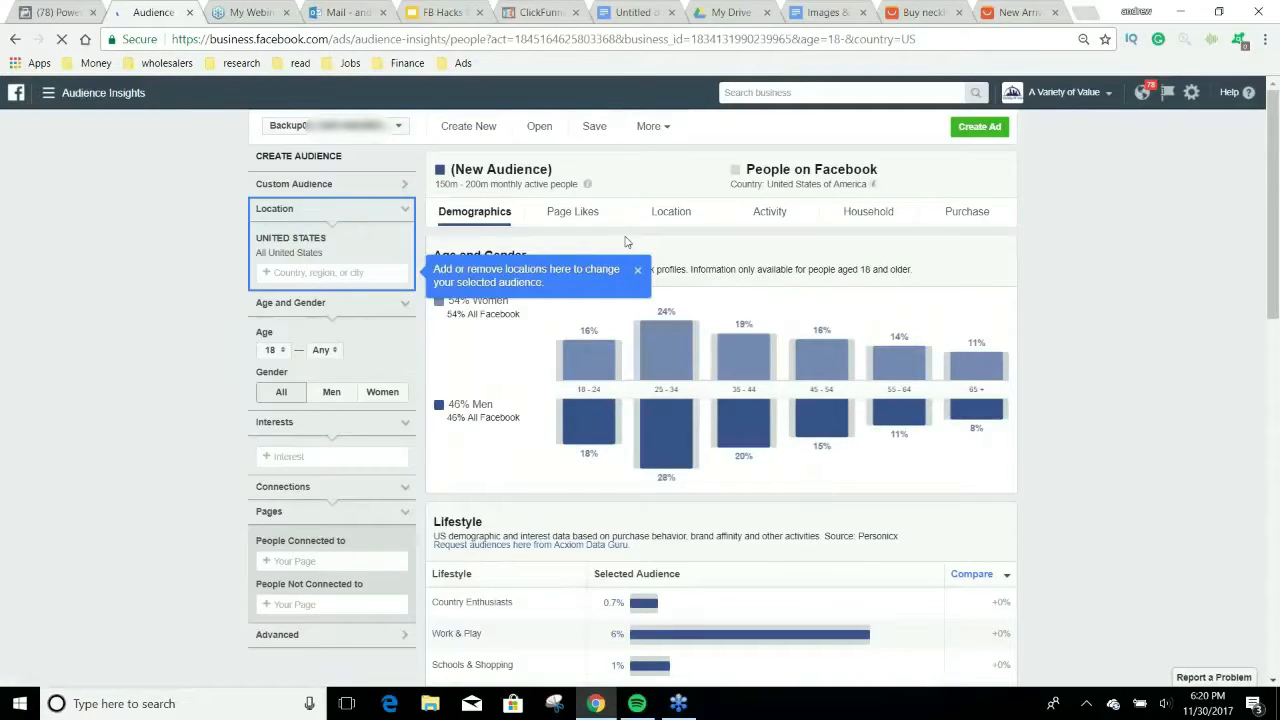
# Add the interest "Wine" to the new United States audience.
pyautogui.click(322, 457)
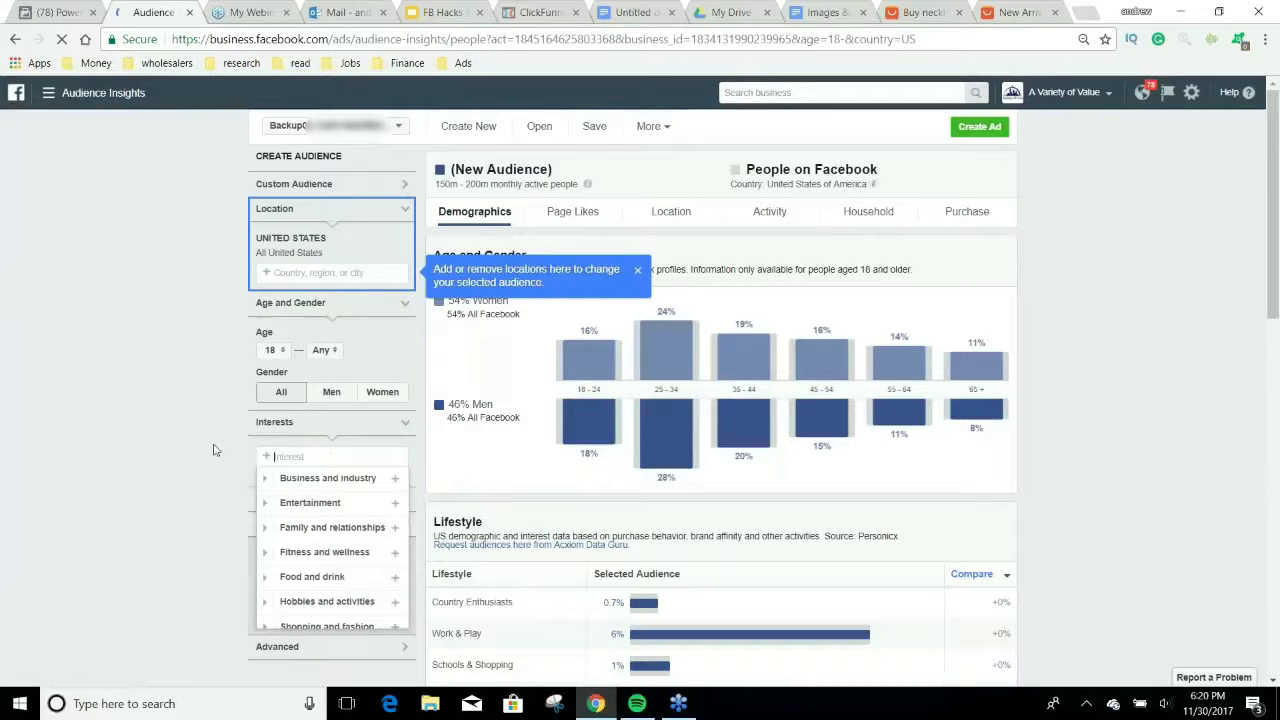
pyautogui.write('wine')
pyautogui.press('Return')
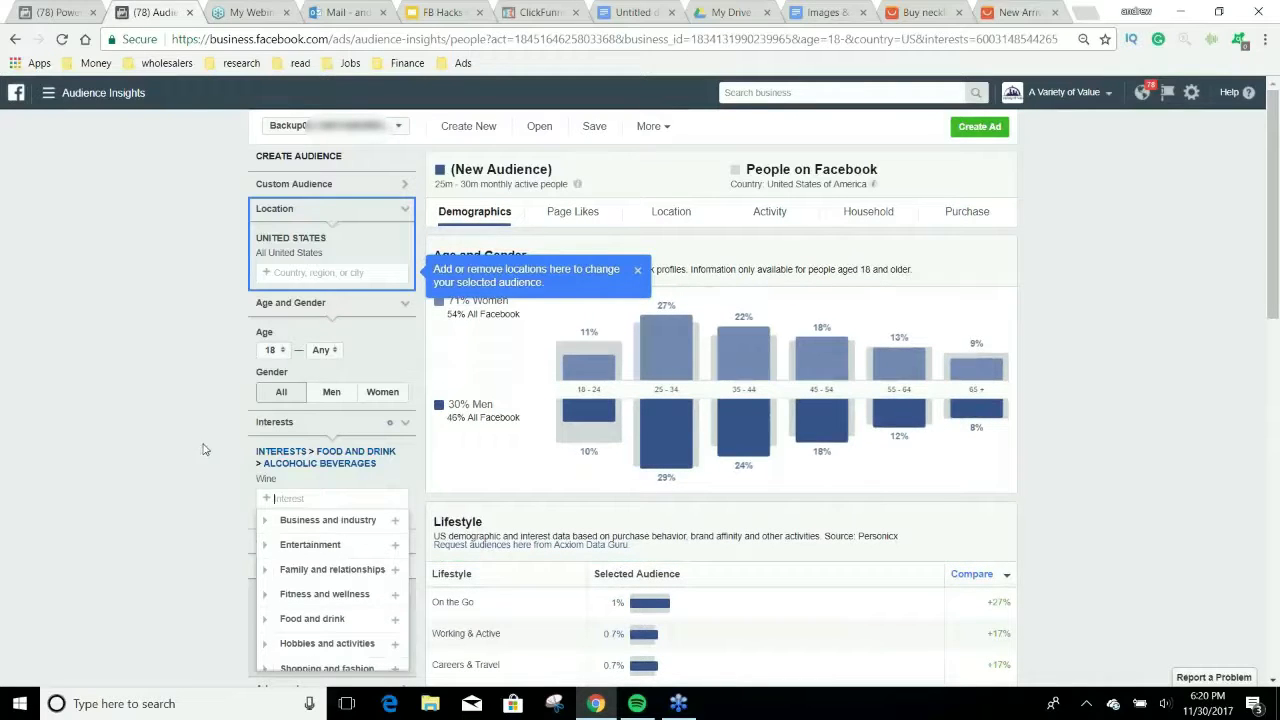
# Switch to the AliExpress wine glass necklace page and reload it to recheck the product.
pyautogui.click(997, 9)
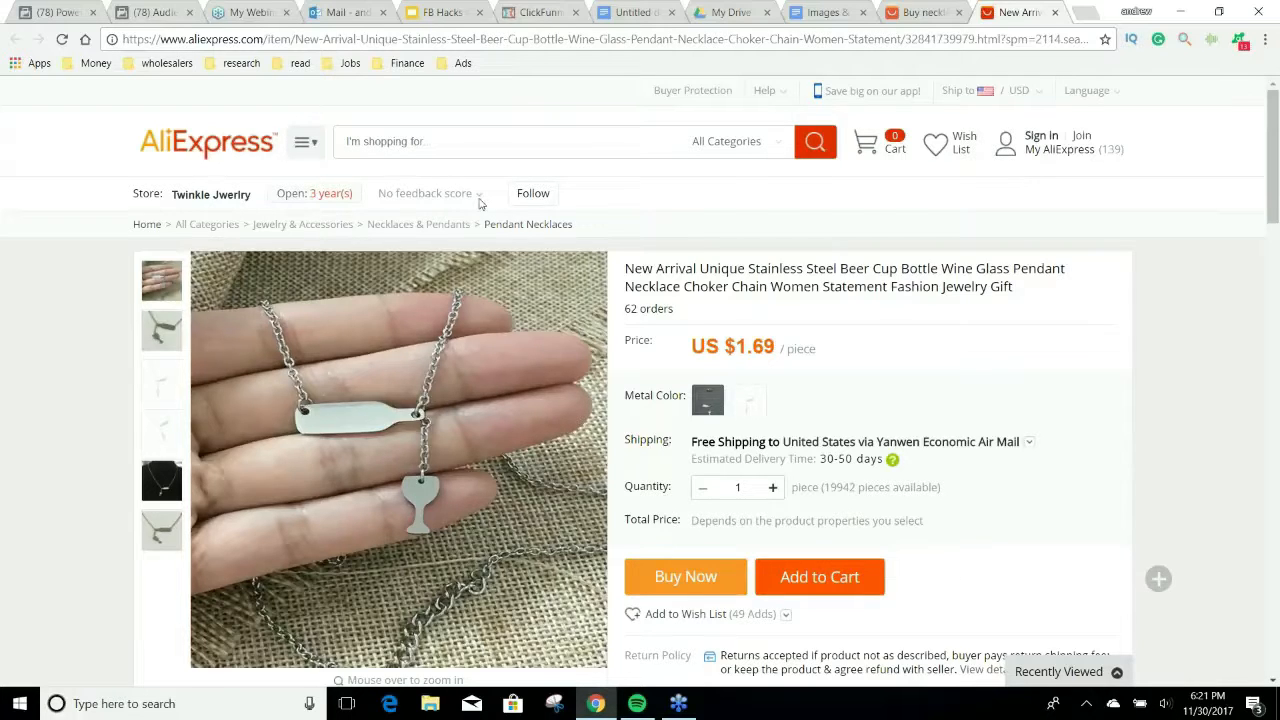
pyautogui.moveTo(479, 201)
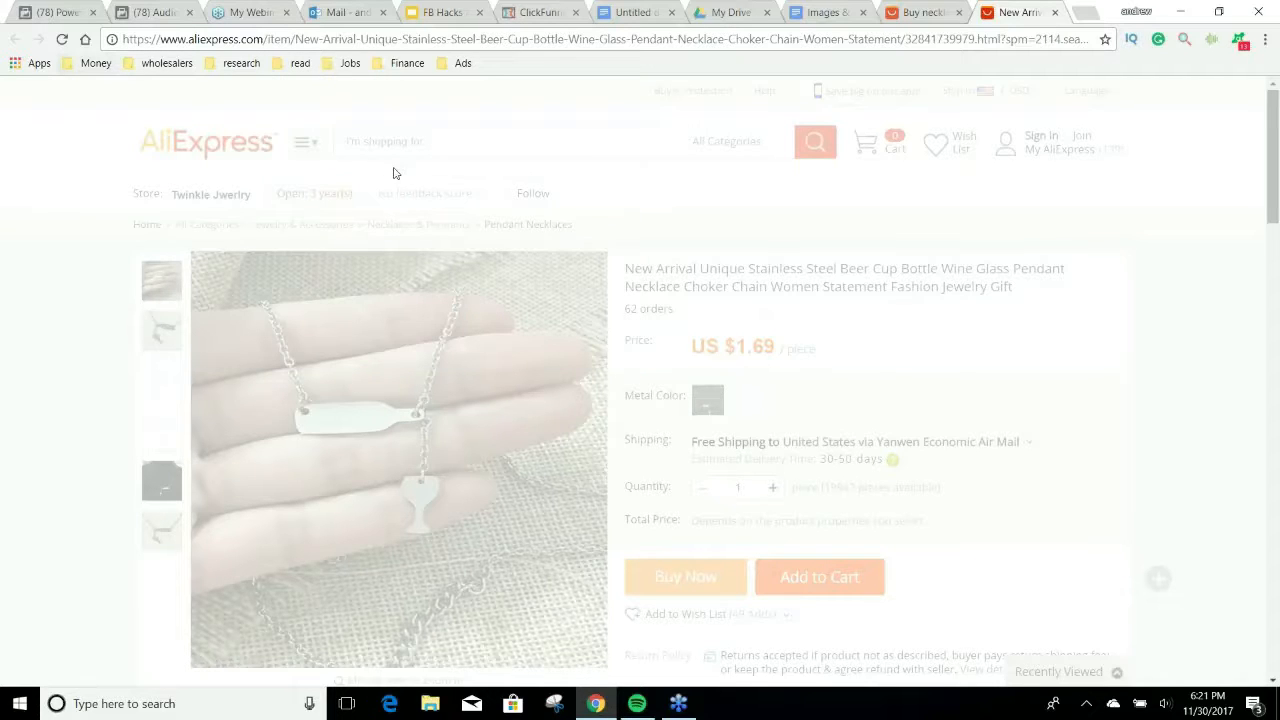
pyautogui.click(61, 39)
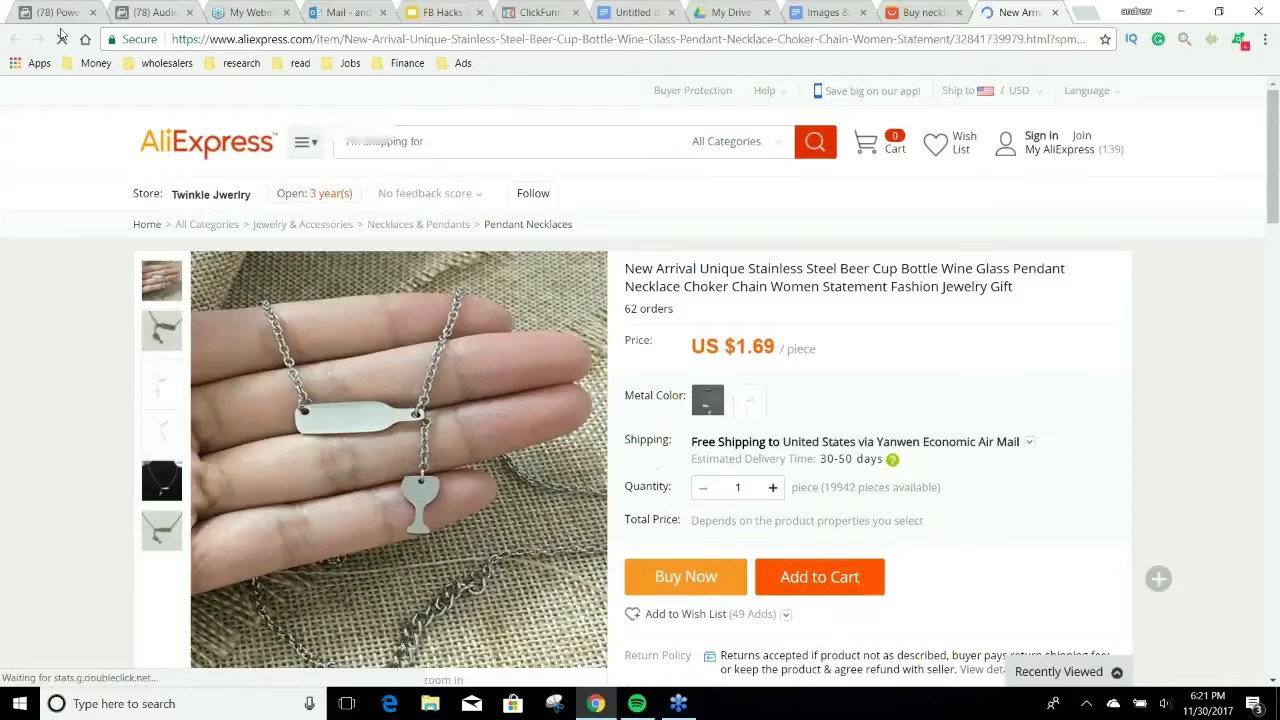
# Return to Audience Insights and examine the wine audience's page likes, including top categories, relevance and affinity.
pyautogui.click(157, 12)
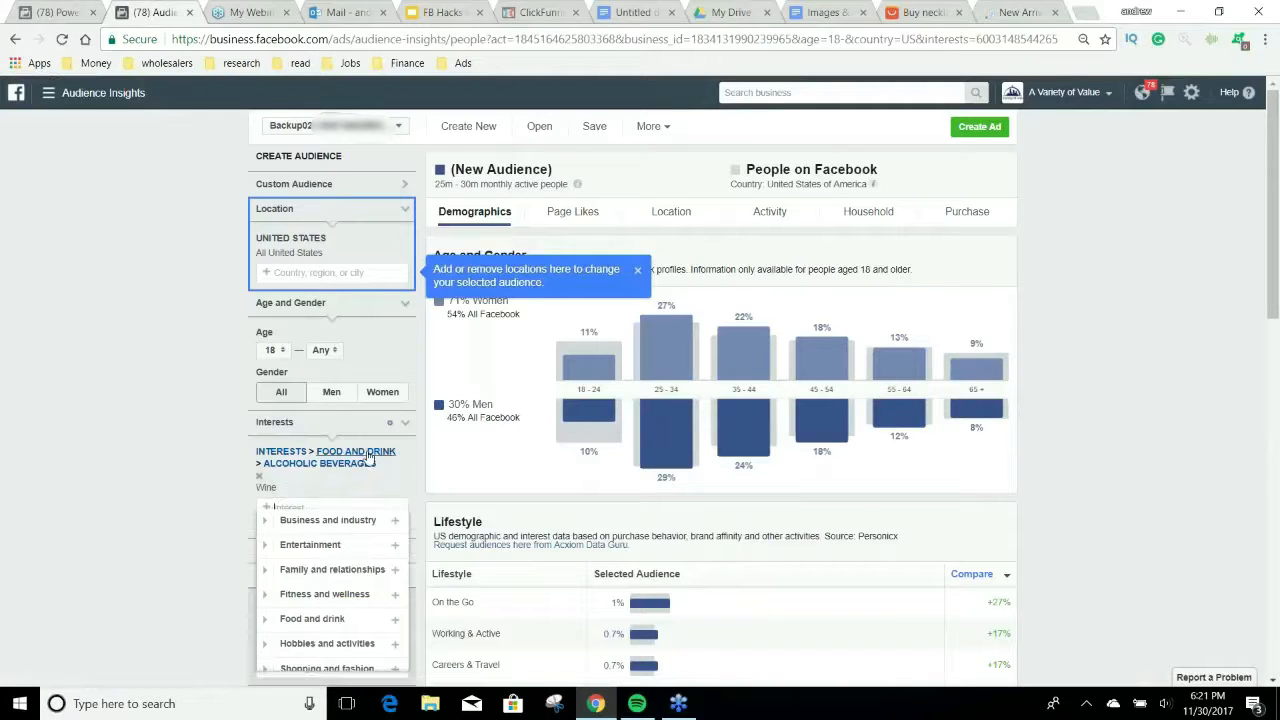
pyautogui.moveTo(262, 477)
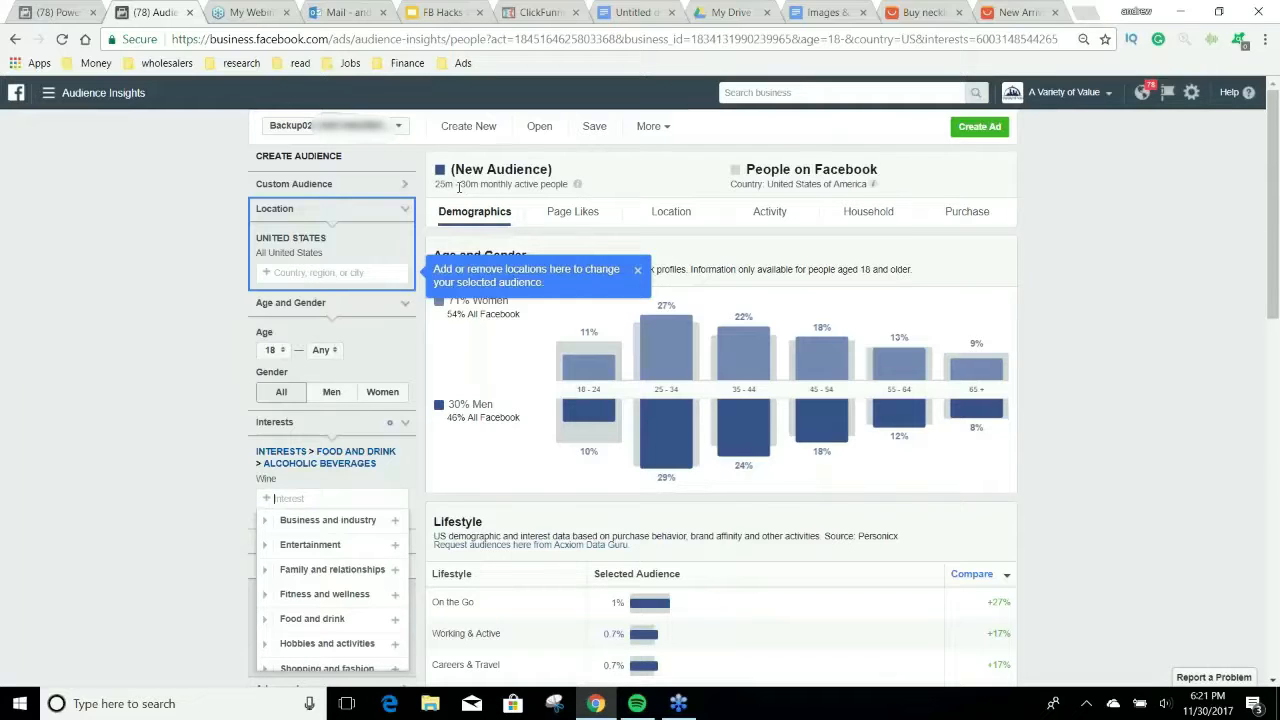
pyautogui.click(573, 212)
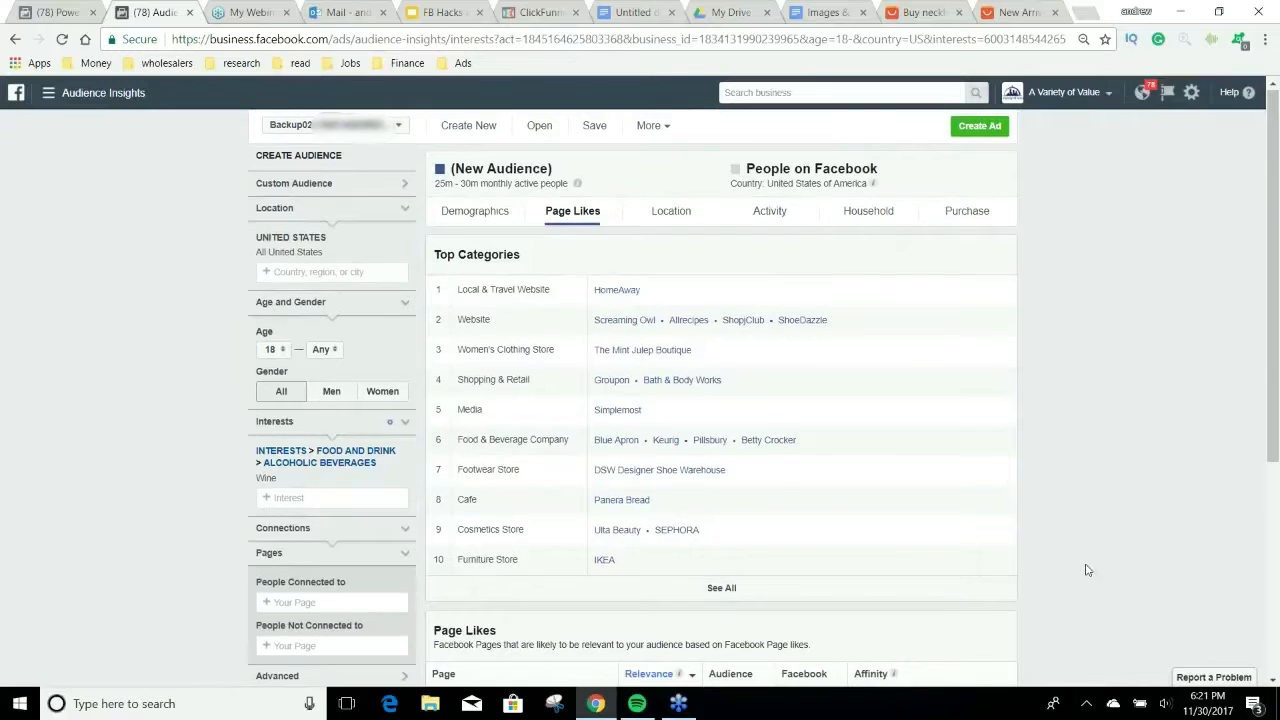
pyautogui.scroll(-4, 1086, 570)
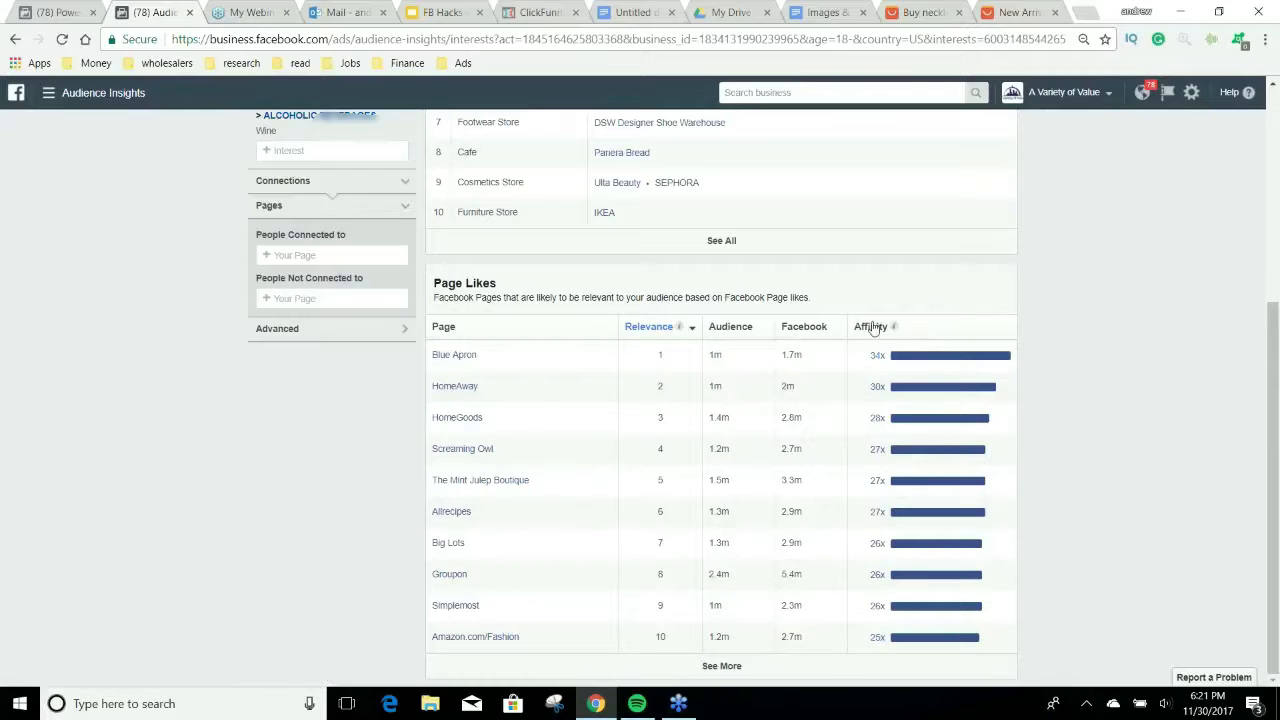
pyautogui.scroll(4, 1170, 445)
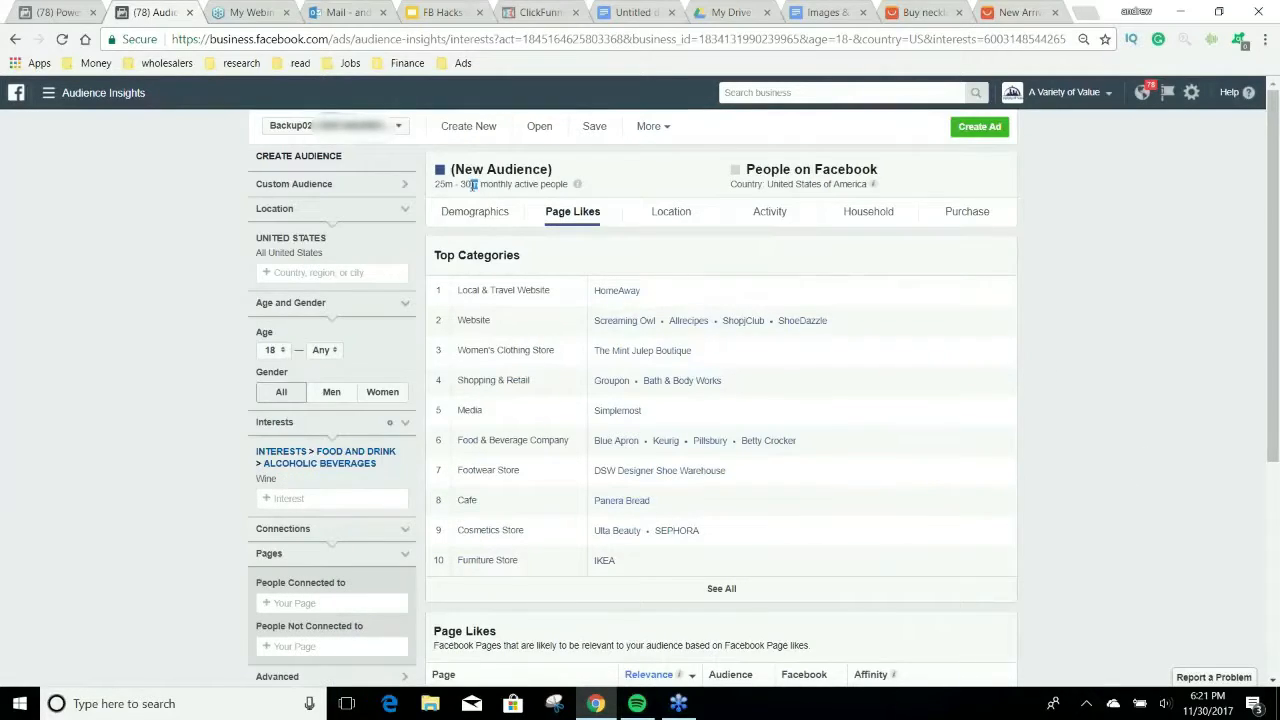
pyautogui.scroll(-1, 1043, 430)
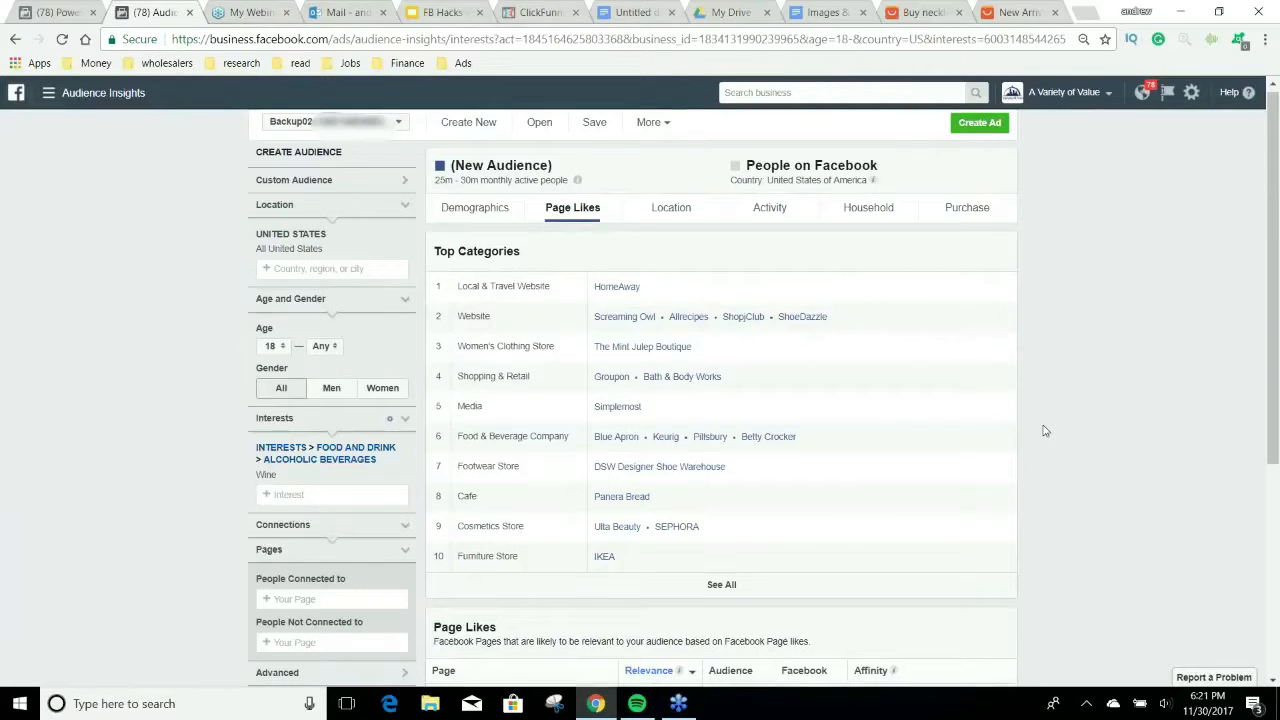
pyautogui.scroll(-5, 1043, 430)
pyautogui.scroll(5, 1043, 425)
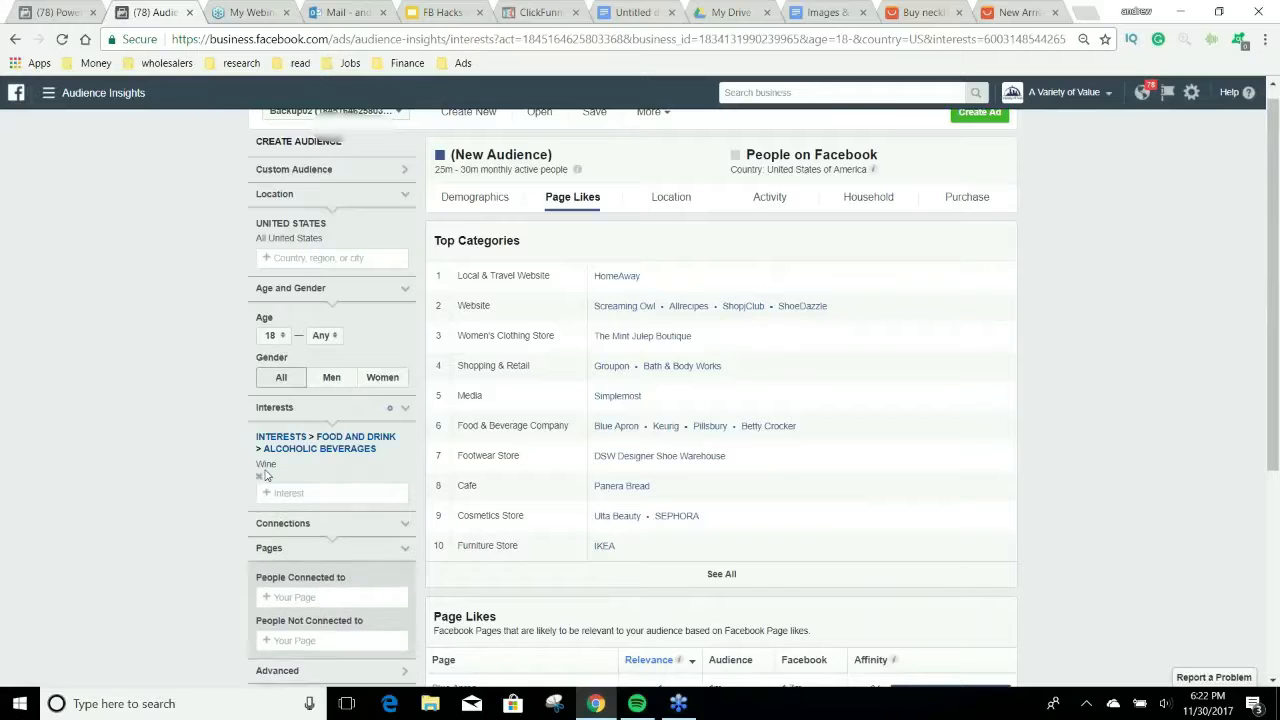
# Replace the audience's "Wine" interest with "Red wine".
pyautogui.click(262, 478)
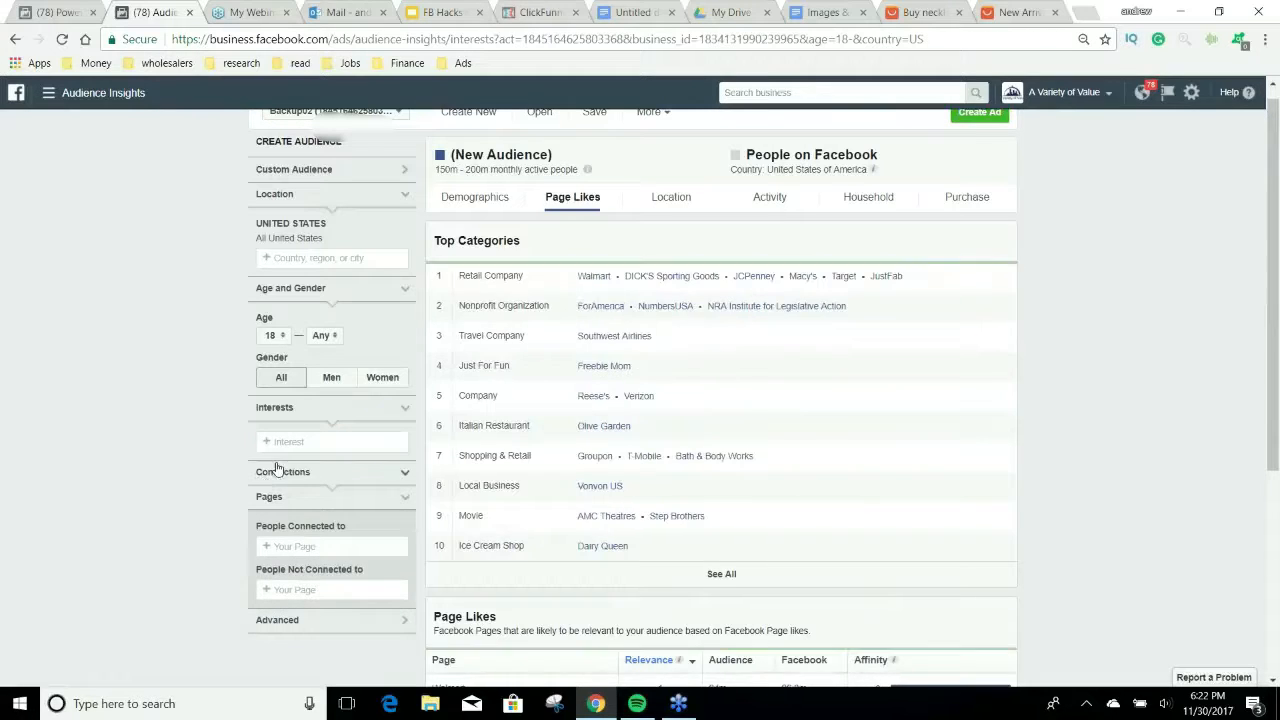
pyautogui.click(288, 443)
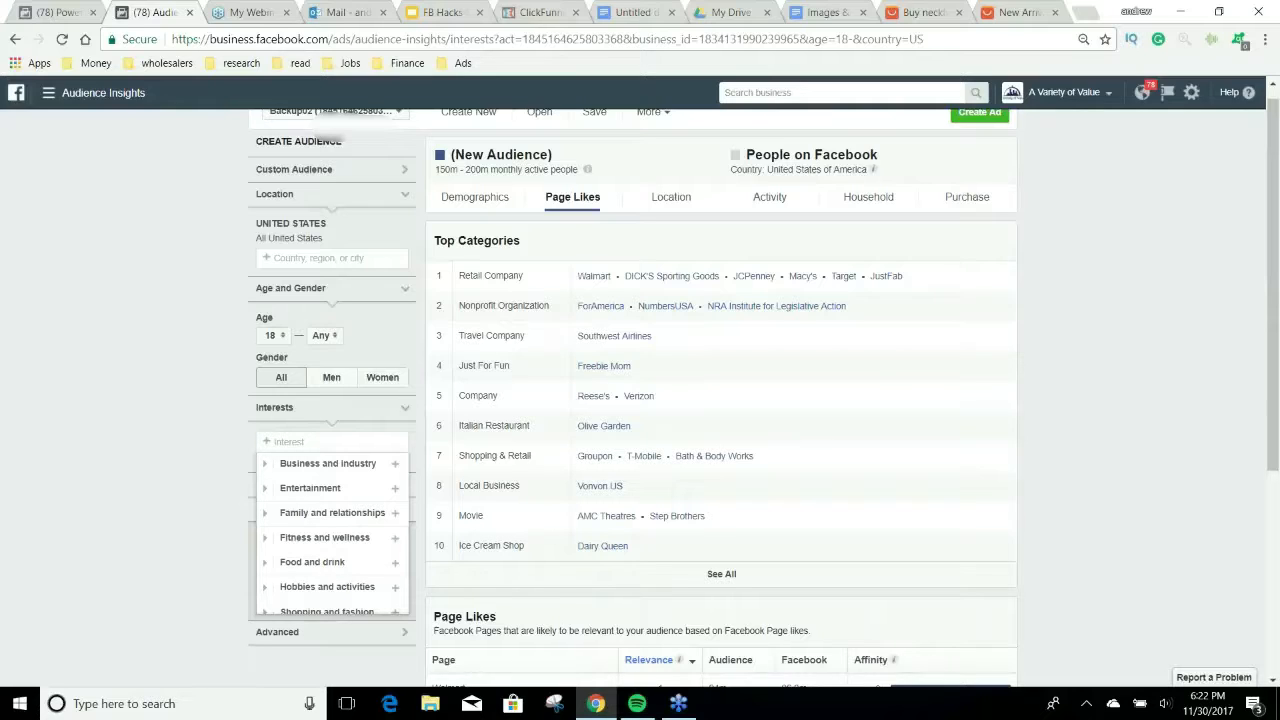
pyautogui.write('red wine')
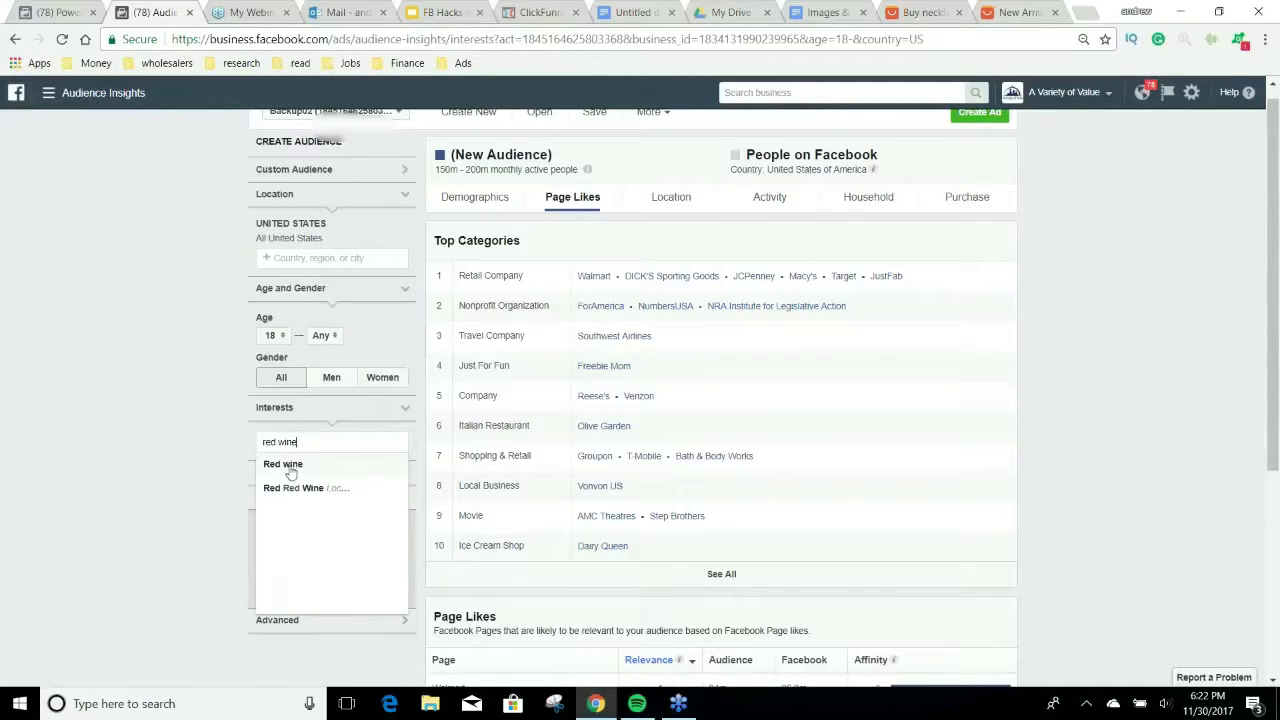
pyautogui.click(289, 466)
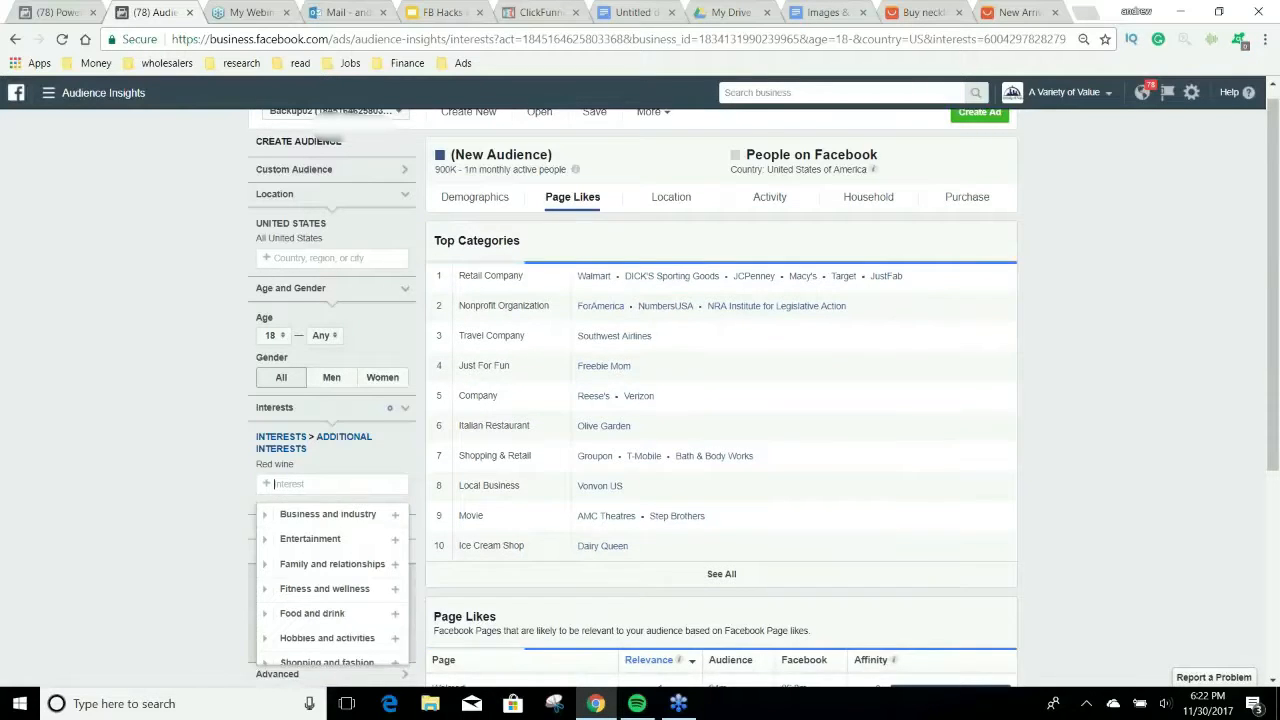
# Add the interest "White wine" to the audience alongside "Red wine".
pyautogui.write('white')
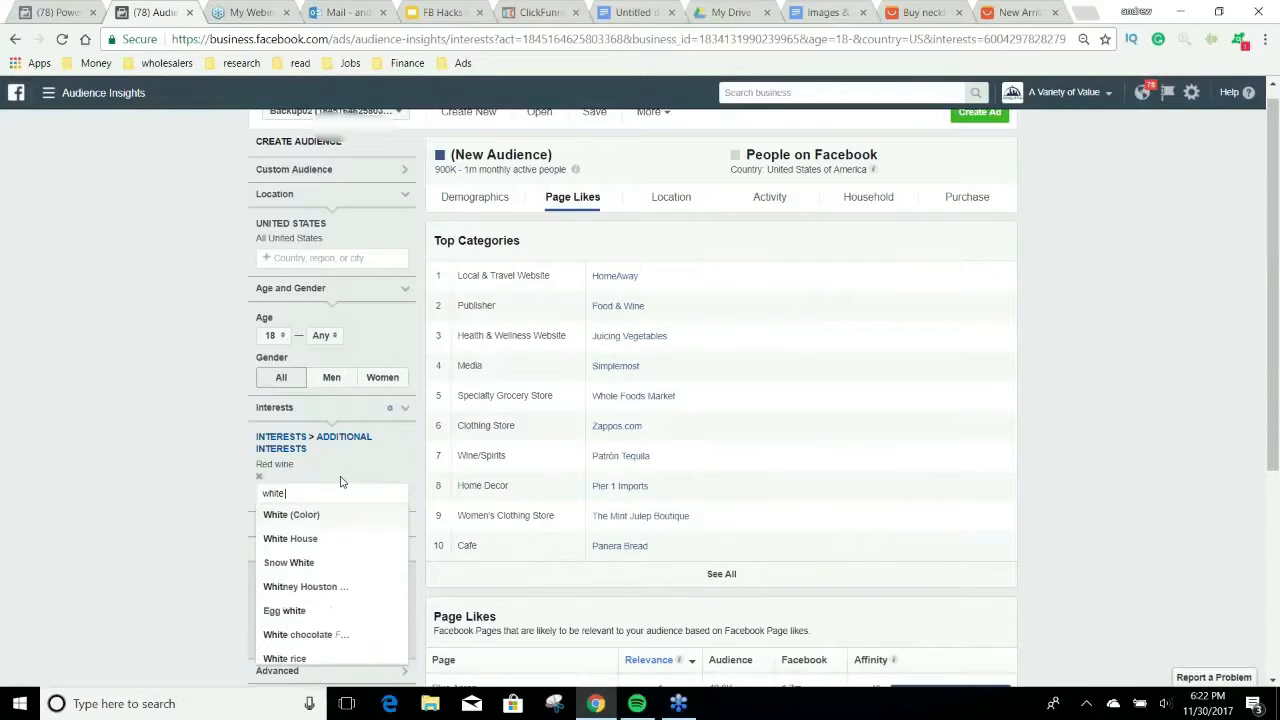
pyautogui.write(' win')
pyautogui.press('Return')
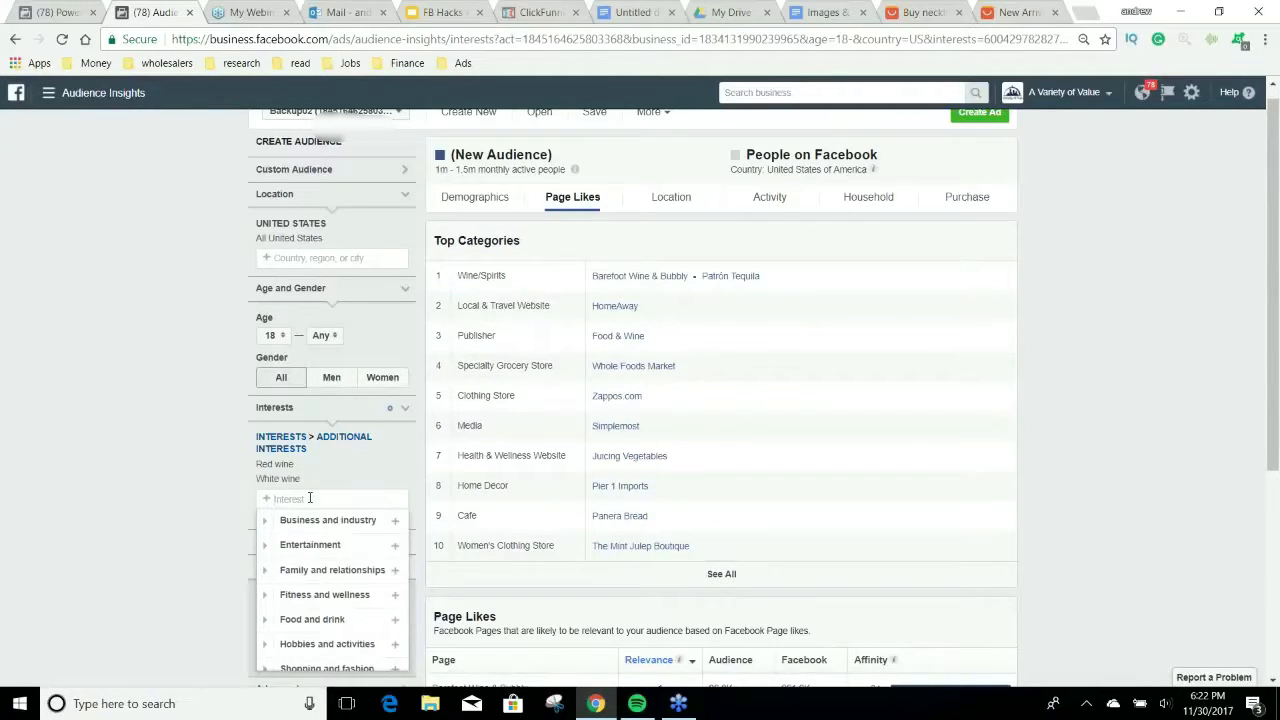
# Add the interest "Wine and food matching" to the audience and review its top categories and page likes.
pyautogui.write('wine')
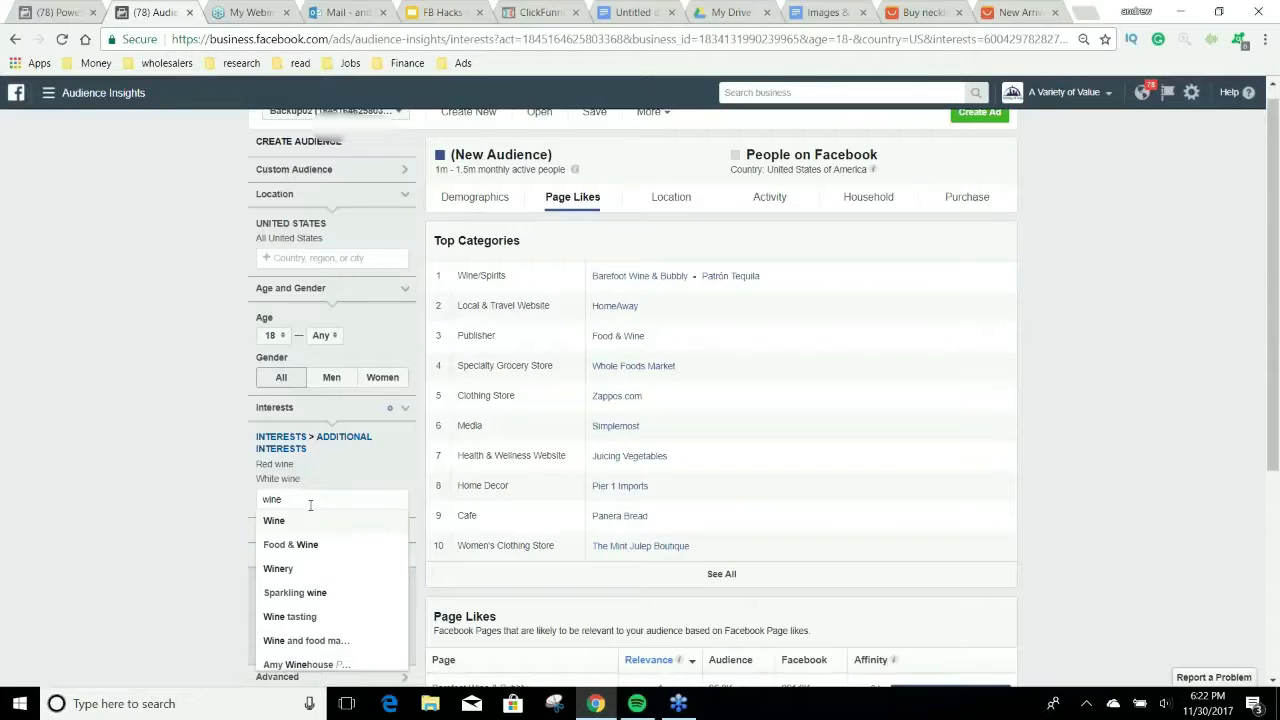
pyautogui.scroll(-1, 338, 568)
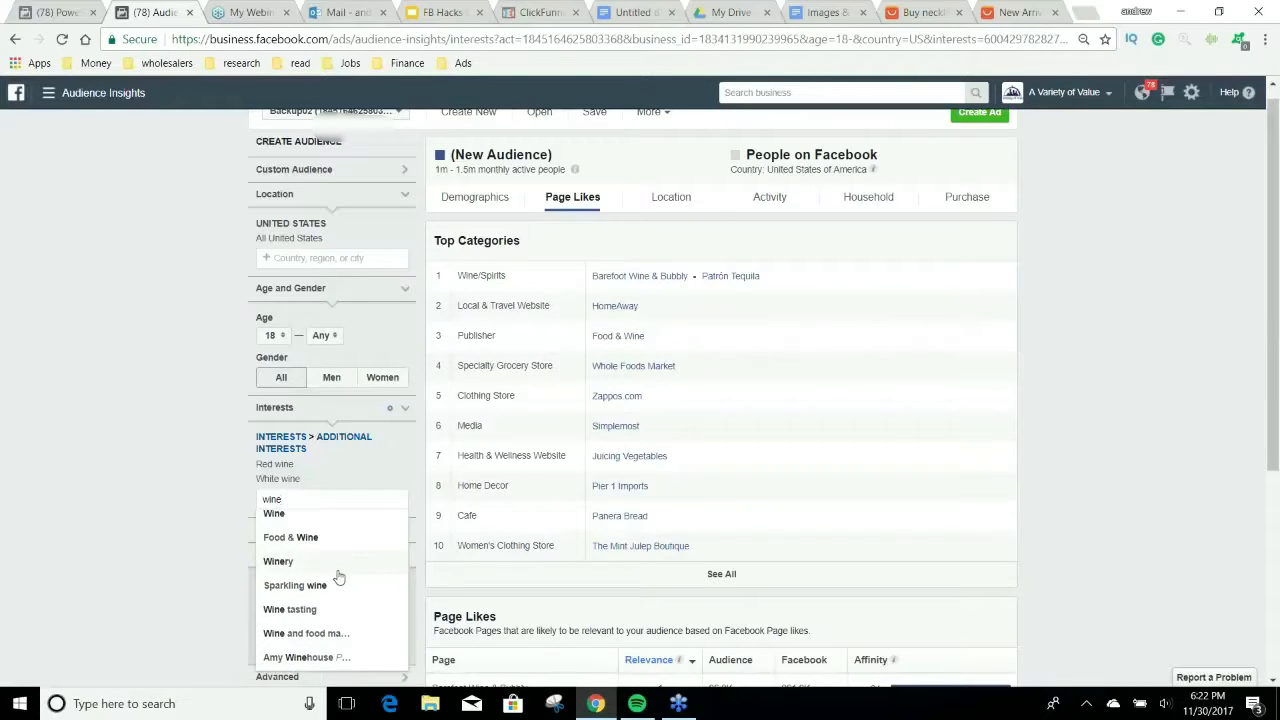
pyautogui.click(325, 635)
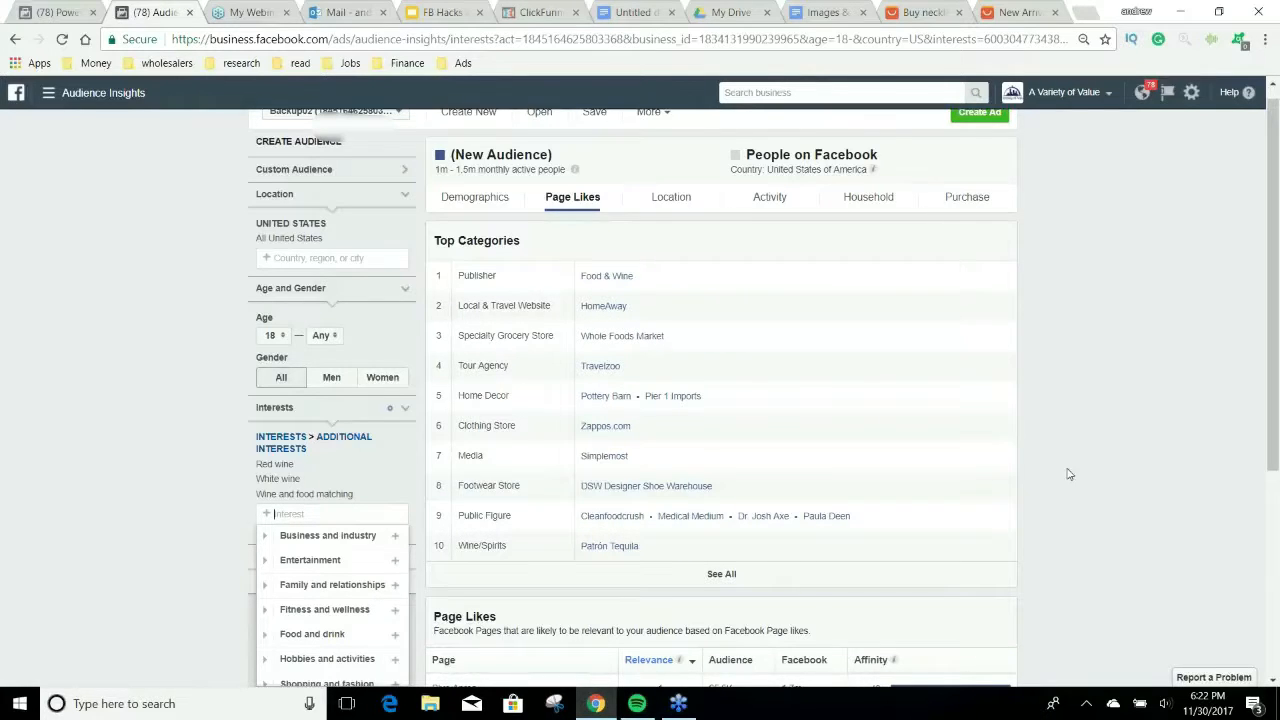
pyautogui.scroll(-3, 1068, 474)
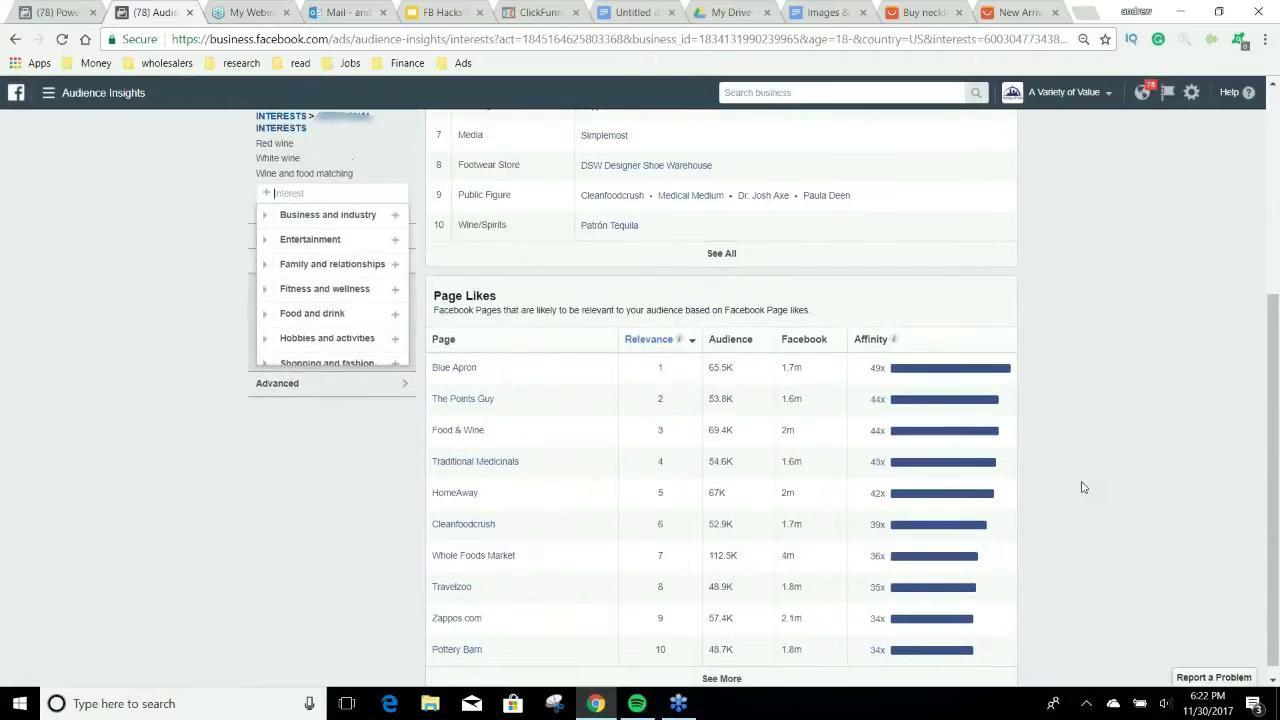
pyautogui.scroll(2, 1084, 487)
# Switch to Power Editor, add the "Wine" interest to the ad set's detailed targeting and view the suggested interests.
pyautogui.click(47, 13)
pyautogui.click(627, 254)
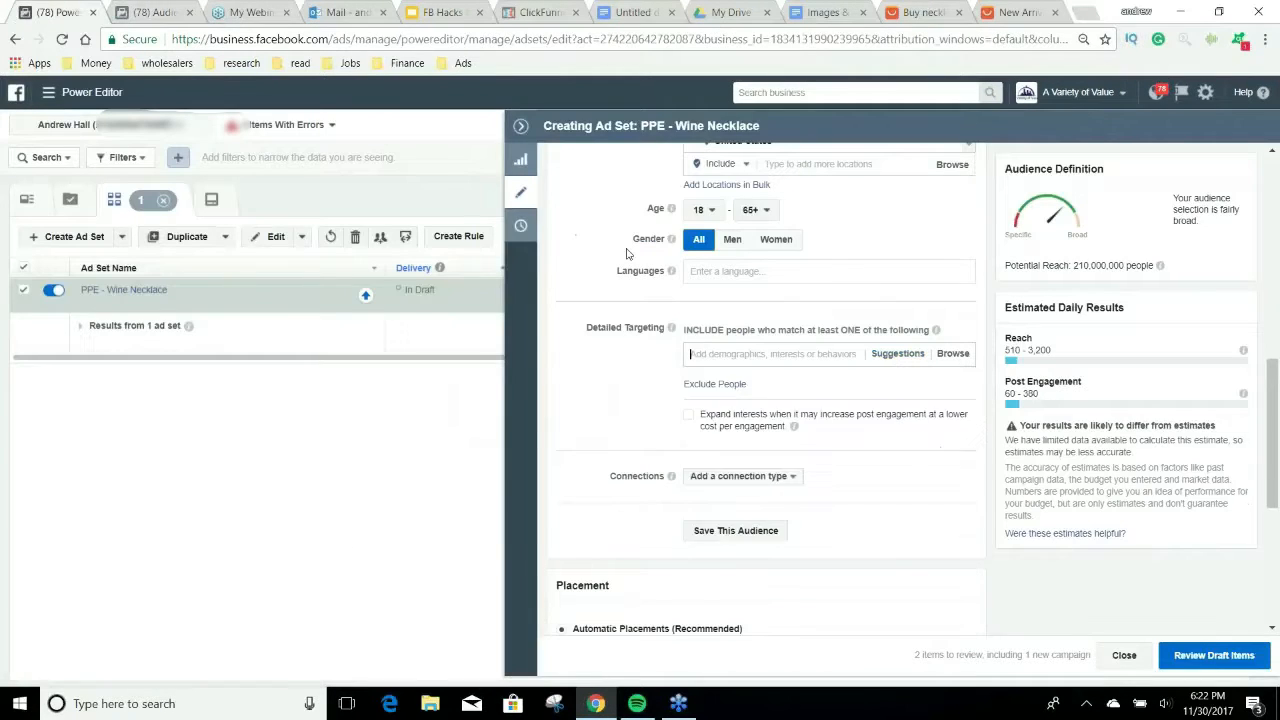
pyautogui.write('wine')
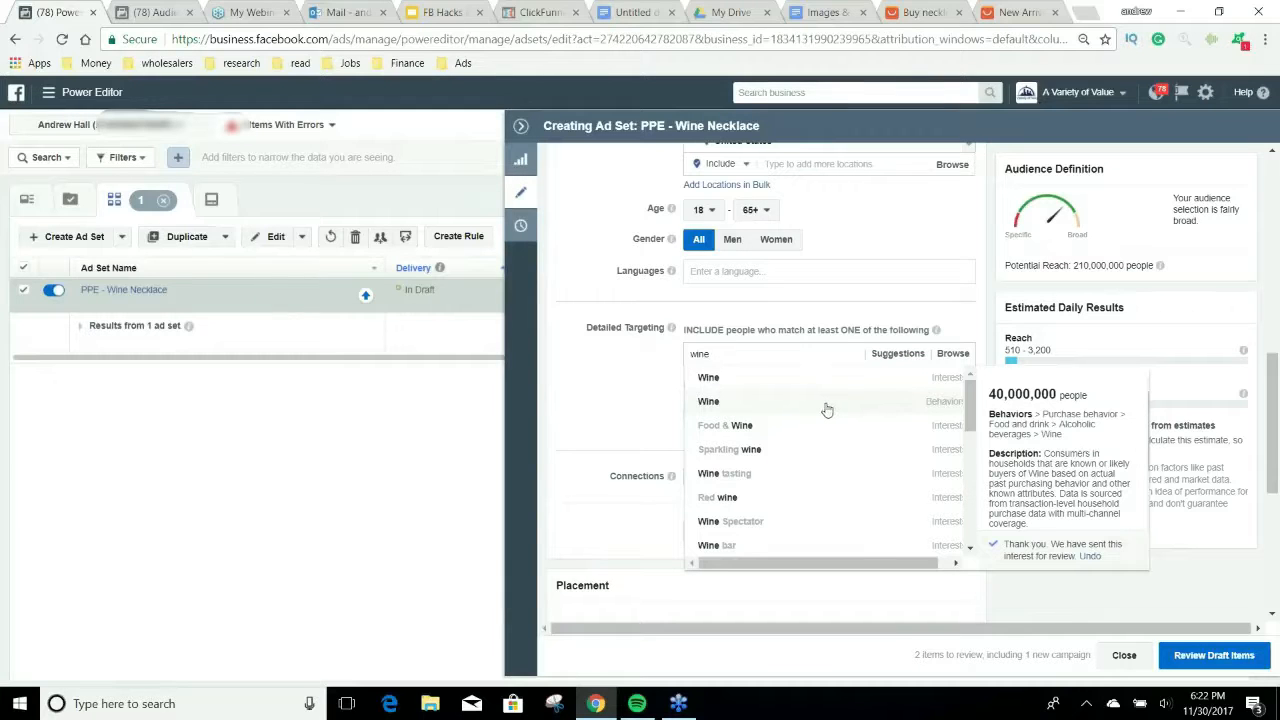
pyautogui.click(888, 358)
pyautogui.write('w')
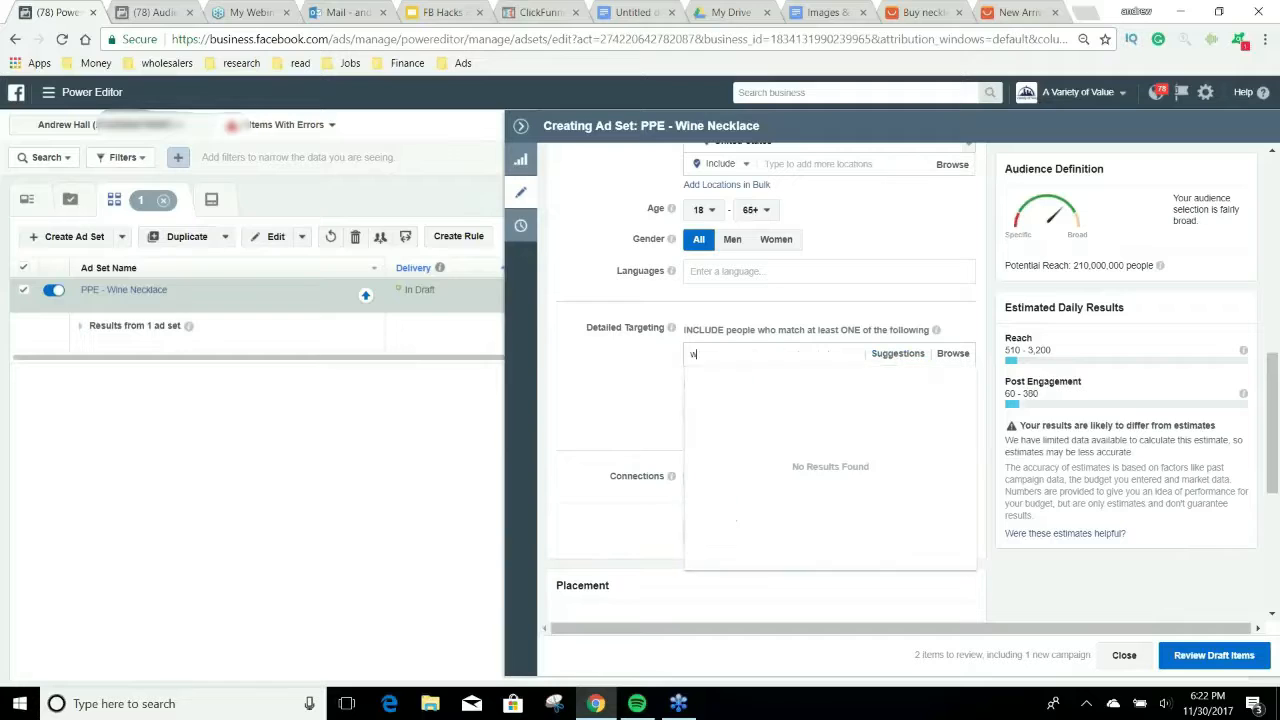
pyautogui.write('ine')
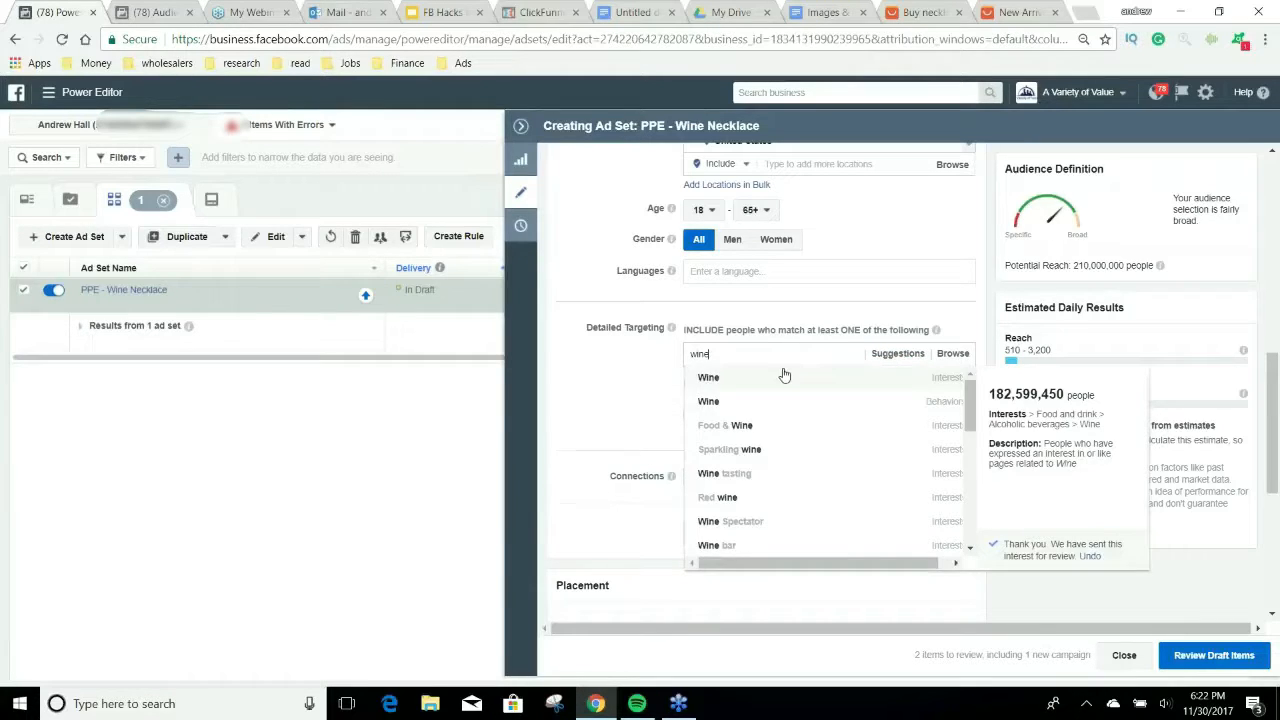
pyautogui.click(784, 375)
pyautogui.click(894, 408)
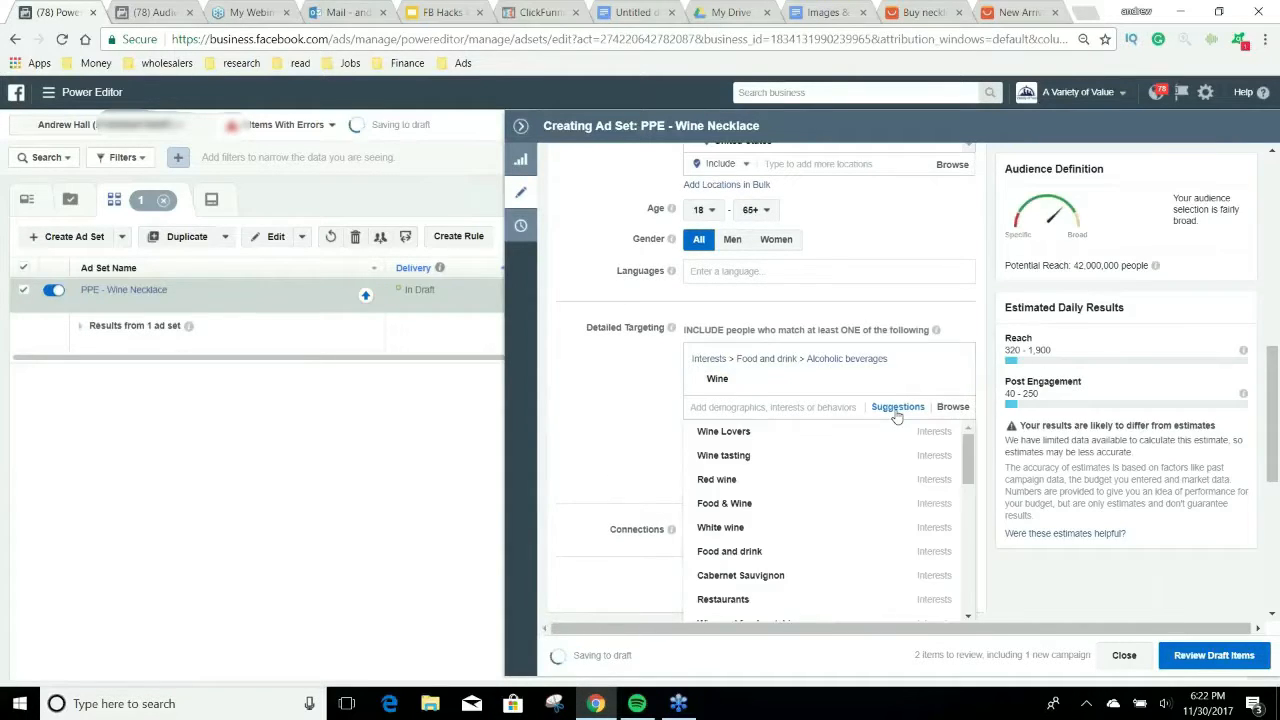
pyautogui.moveTo(745, 478)
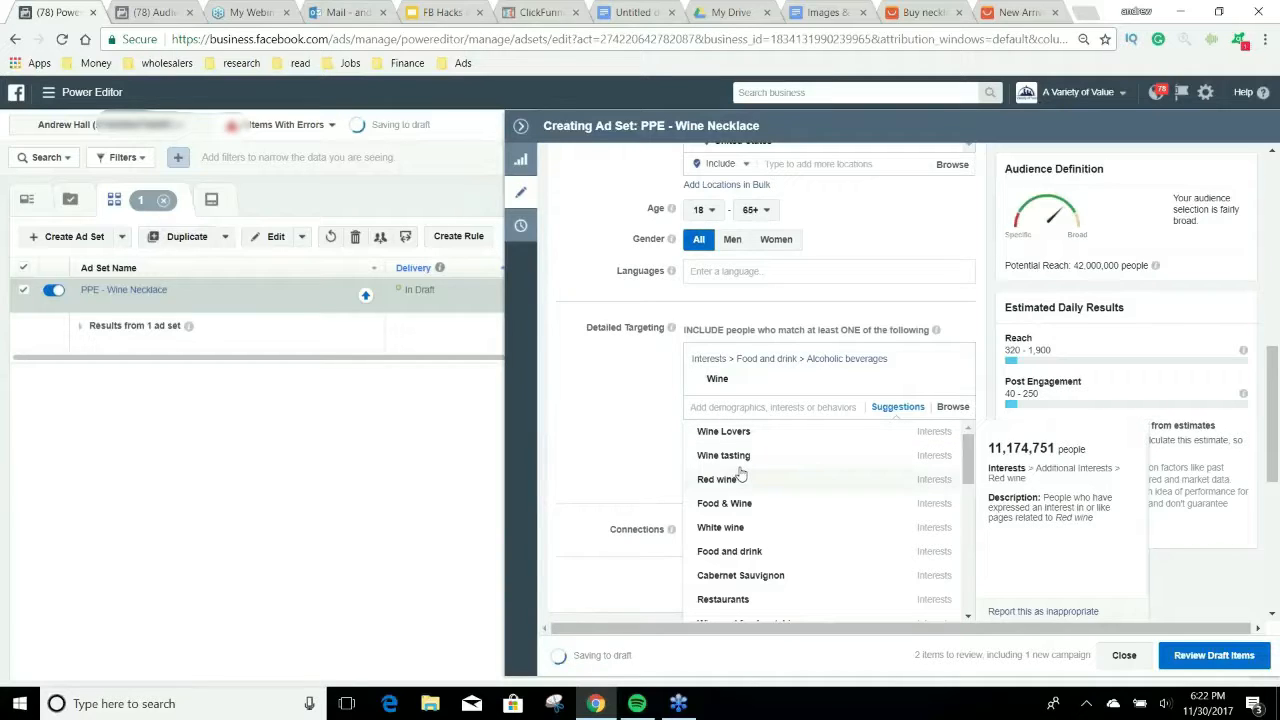
# Return to Audience Insights and replace the audience's "Wine and food matching" interest with "Wine tasting".
pyautogui.click(150, 12)
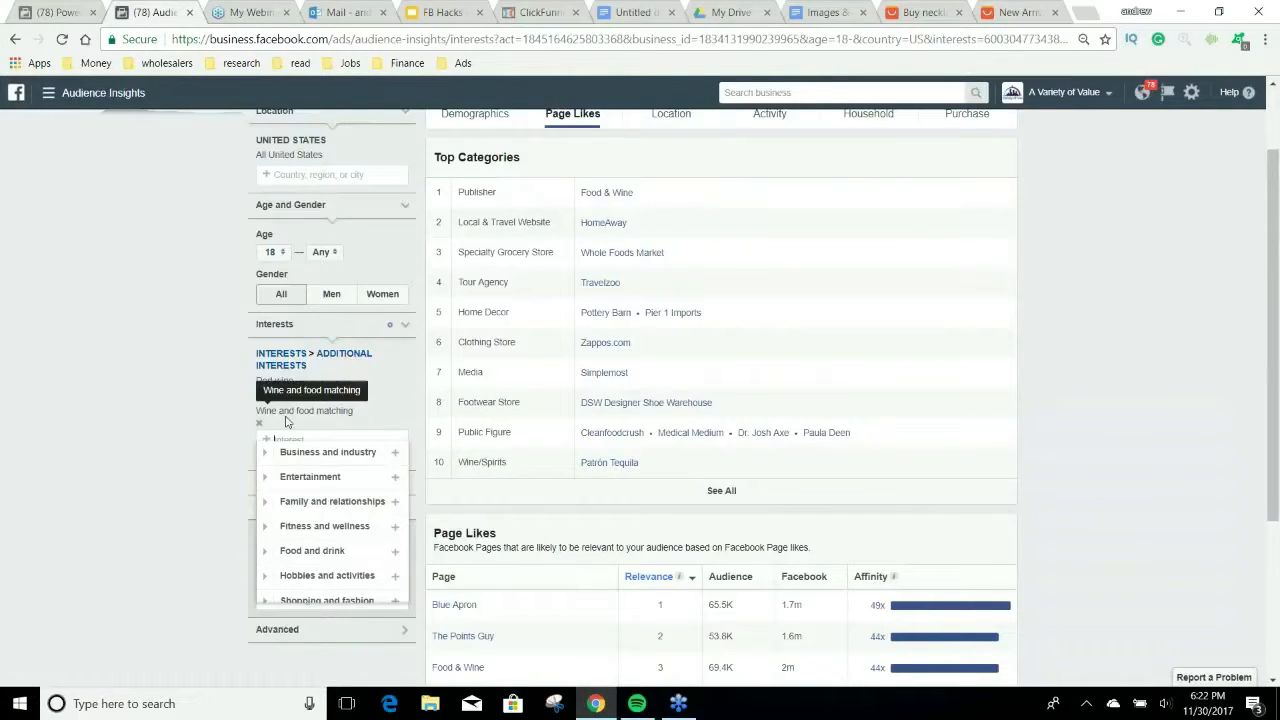
pyautogui.click(259, 423)
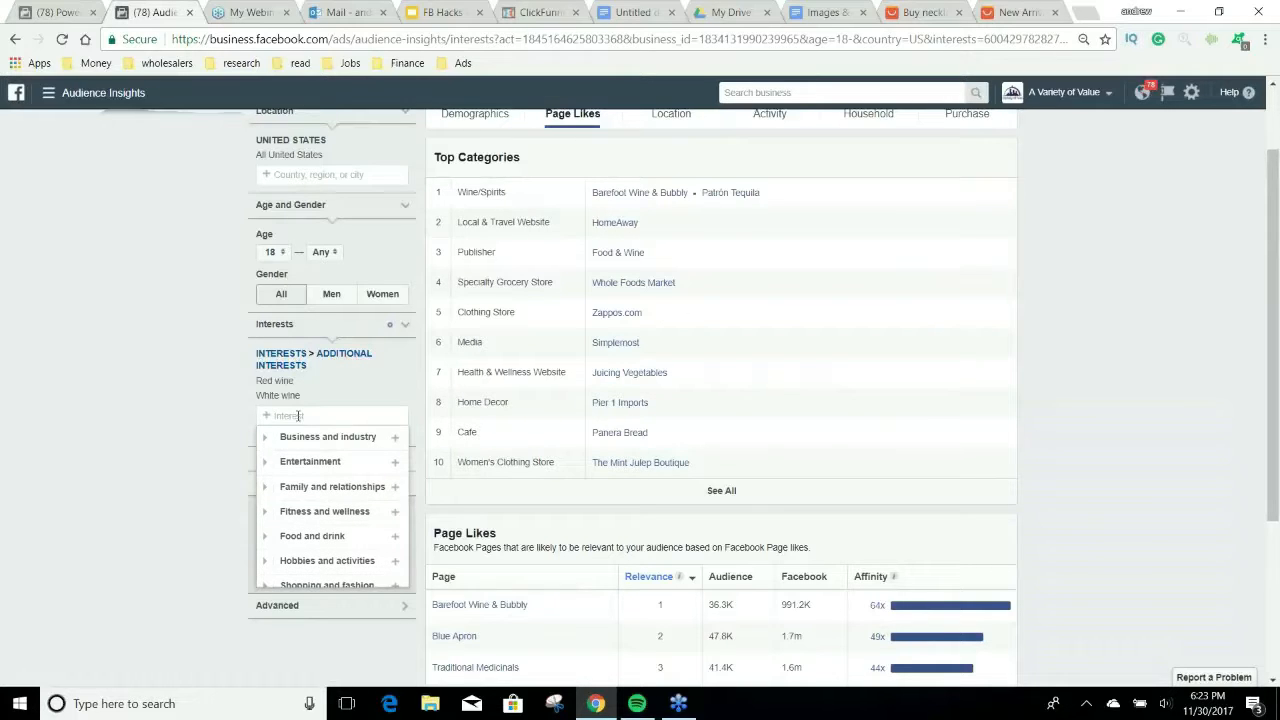
pyautogui.write('wine t')
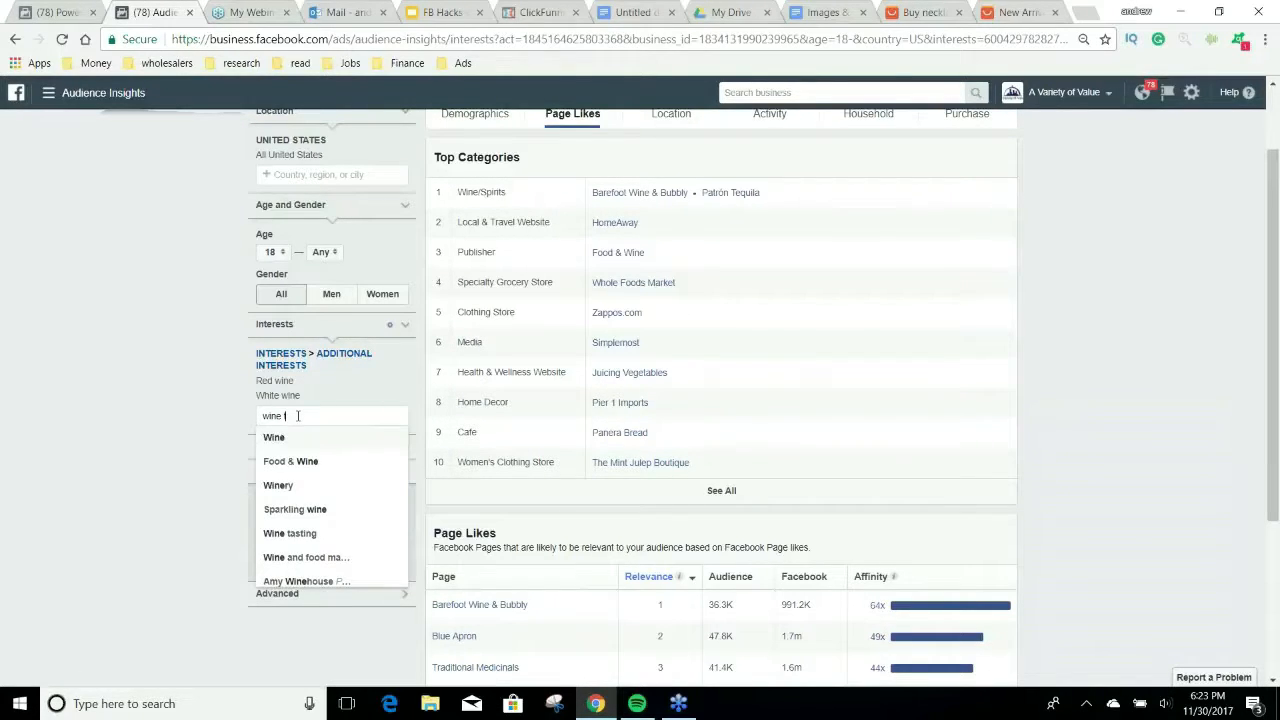
pyautogui.write('astin')
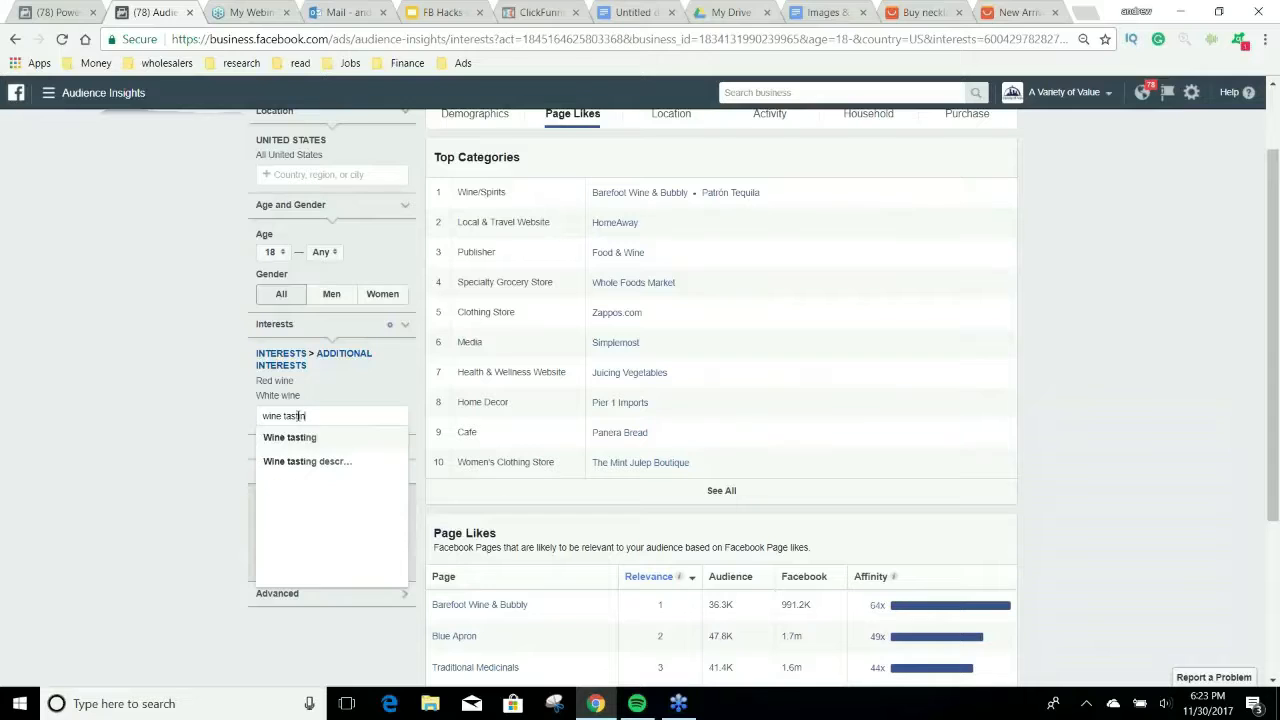
pyautogui.write('g')
pyautogui.press('Return')
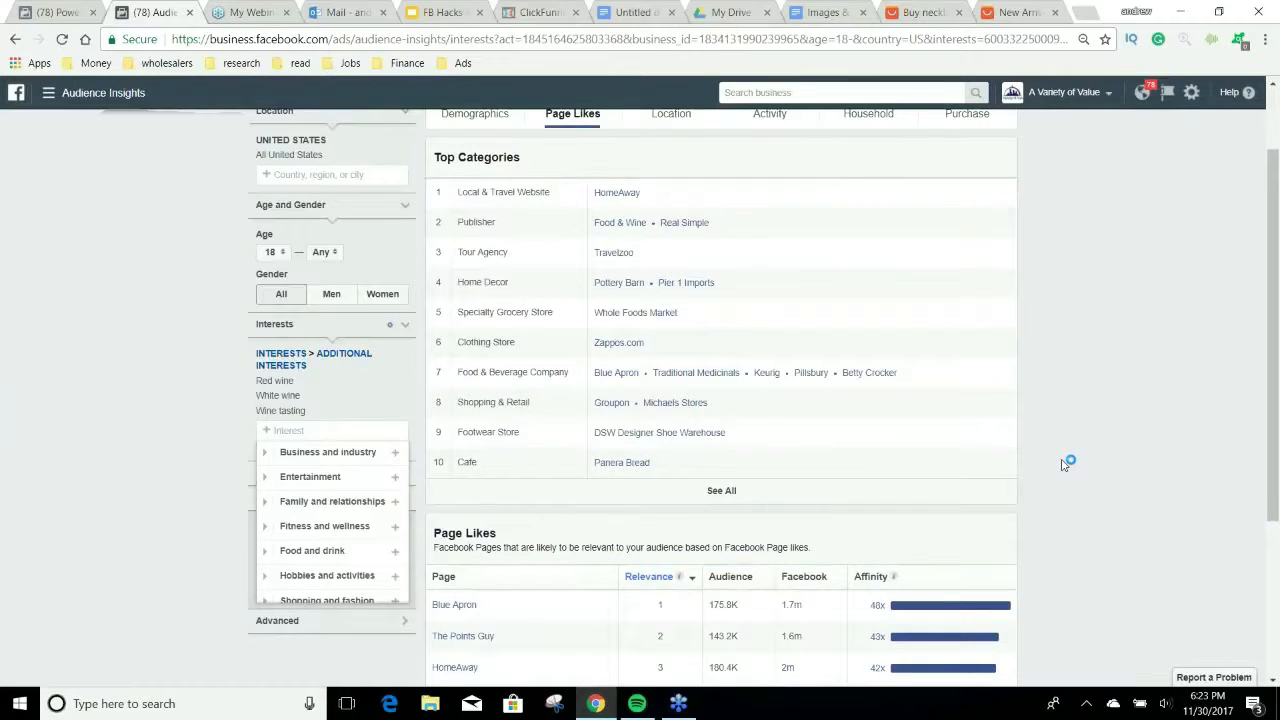
# Examine the audience's page likes and affinity, comparing them with the ad set's targeting and potential reach in Power Editor.
pyautogui.scroll(-3, 1066, 464)
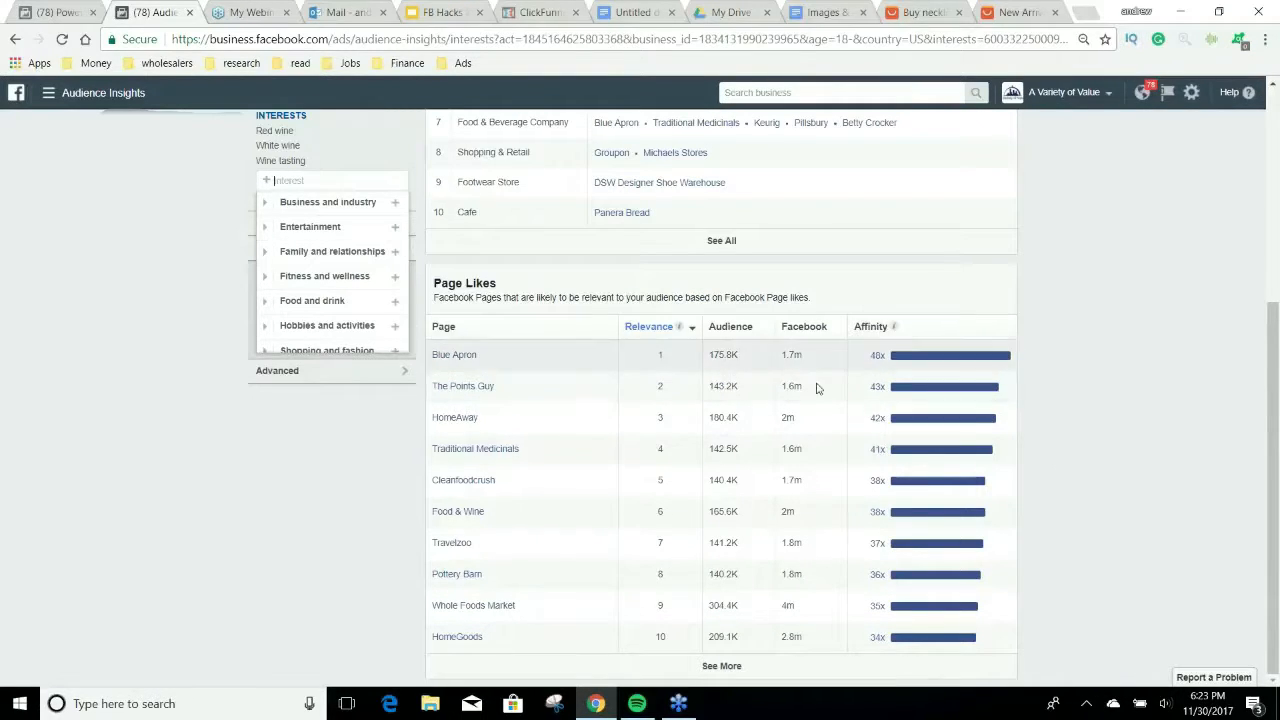
pyautogui.click(60, 12)
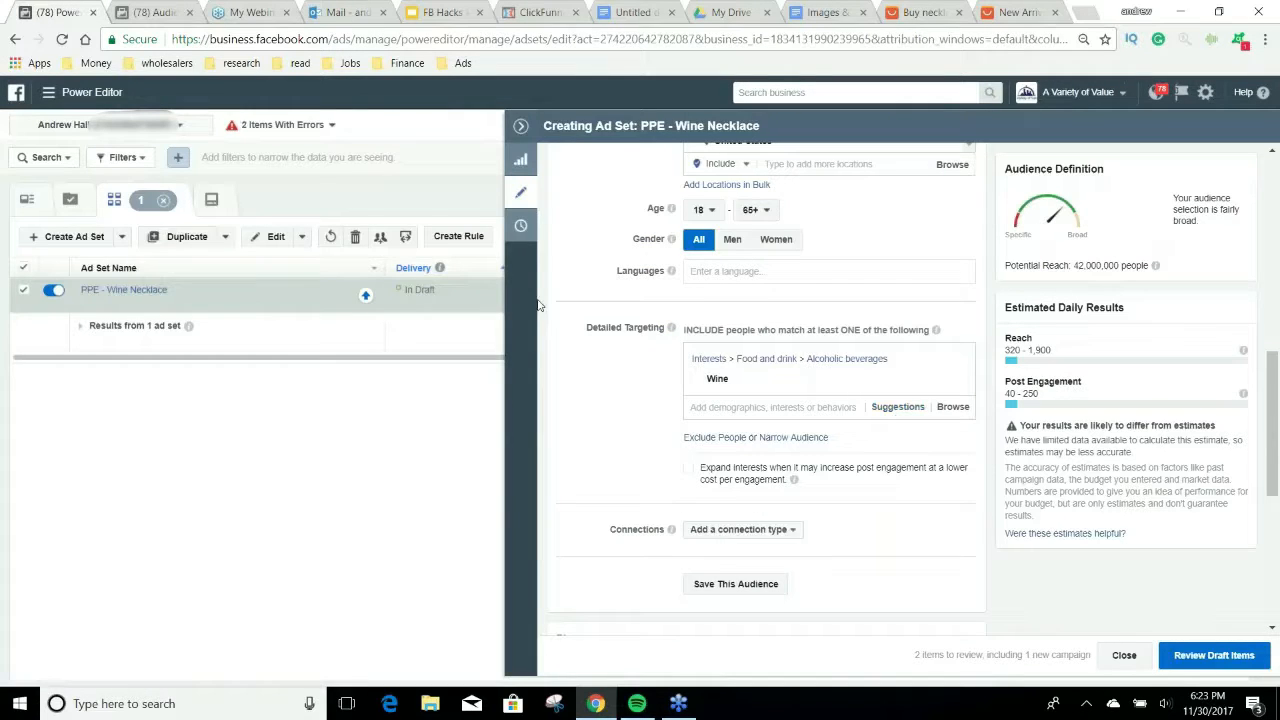
pyautogui.click(144, 12)
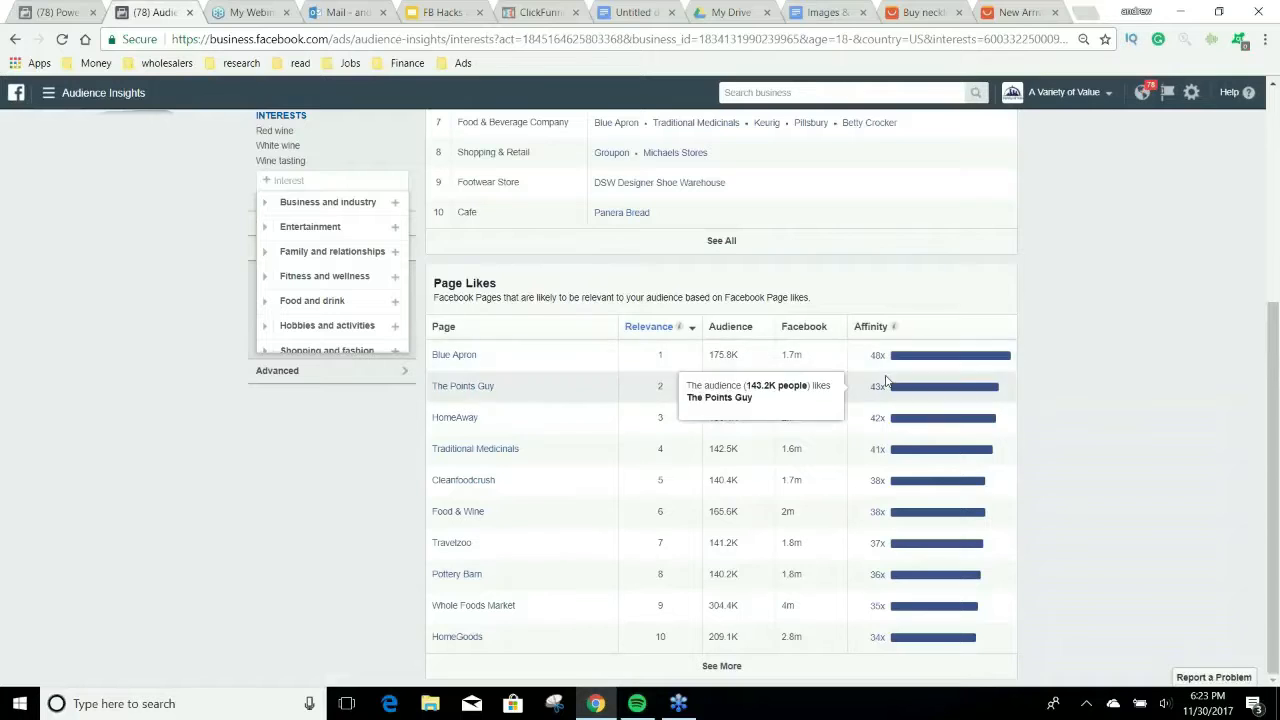
pyautogui.click(50, 12)
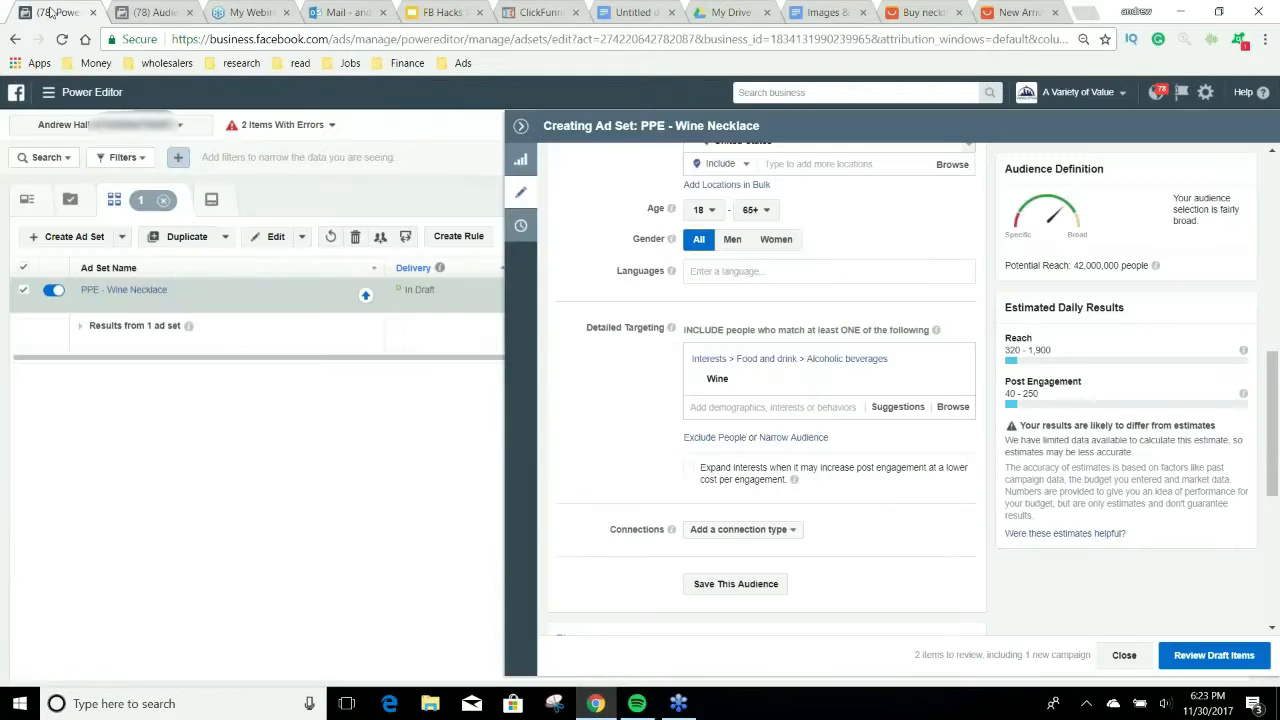
pyautogui.click(122, 22)
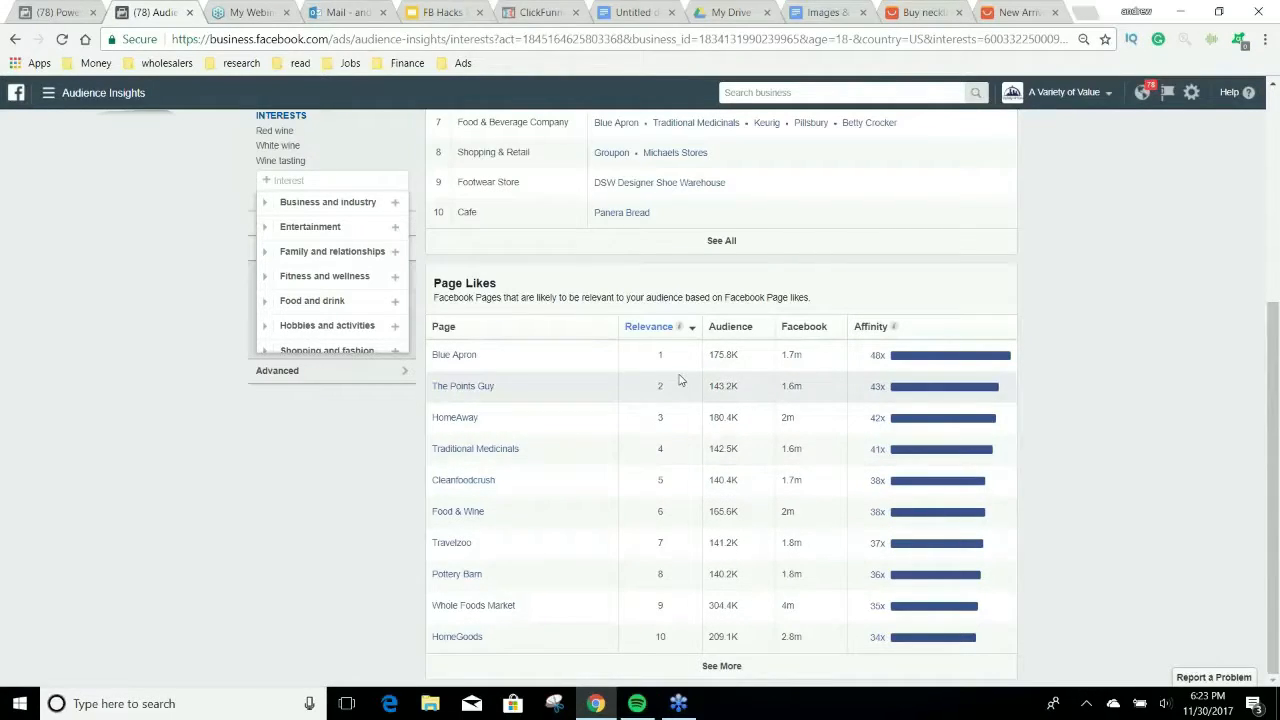
# In Power Editor, replace the "Wine" interest in the ad set's detailed targeting with "Wine tasting".
pyautogui.click(36, 13)
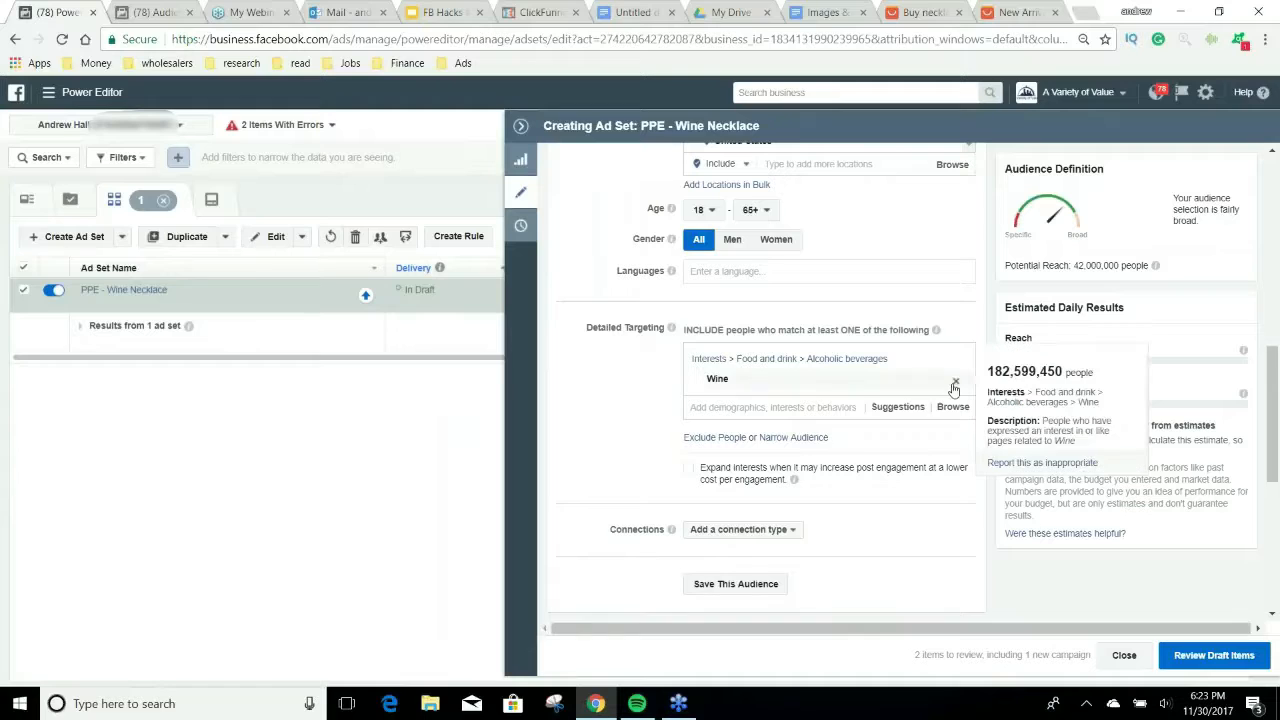
pyautogui.click(955, 388)
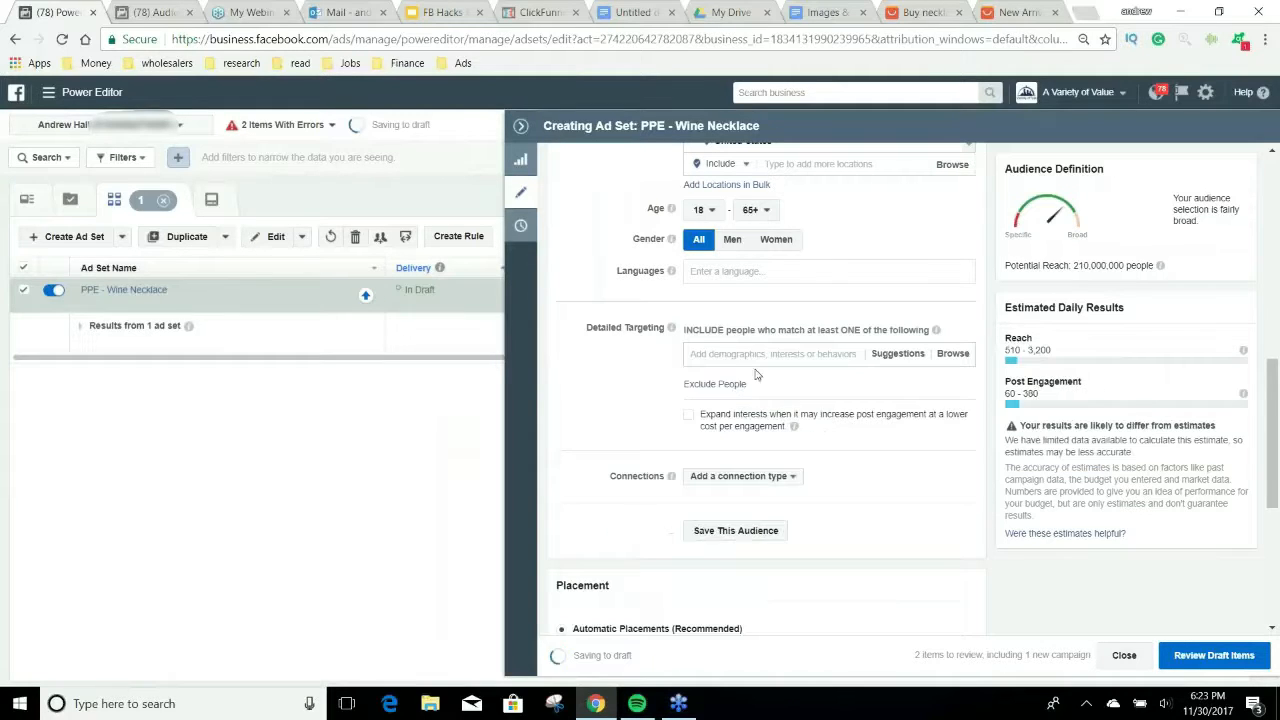
pyautogui.write('cat')
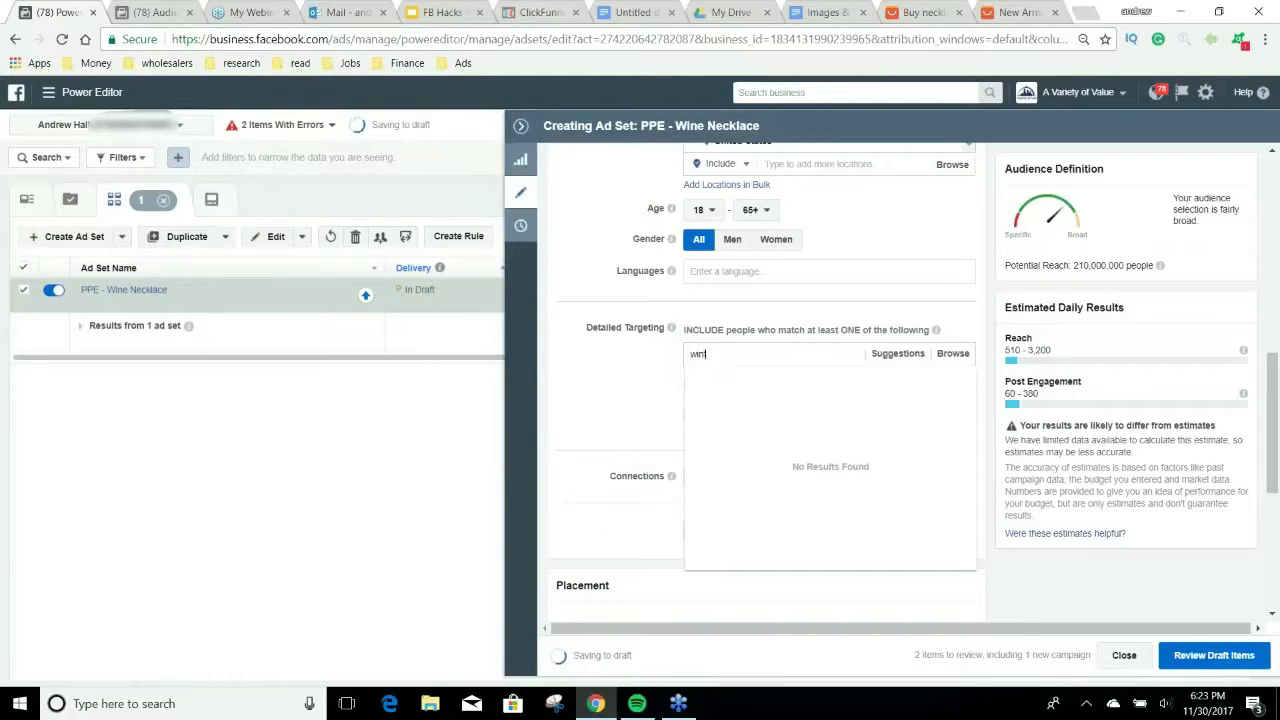
pyautogui.write('wine t')
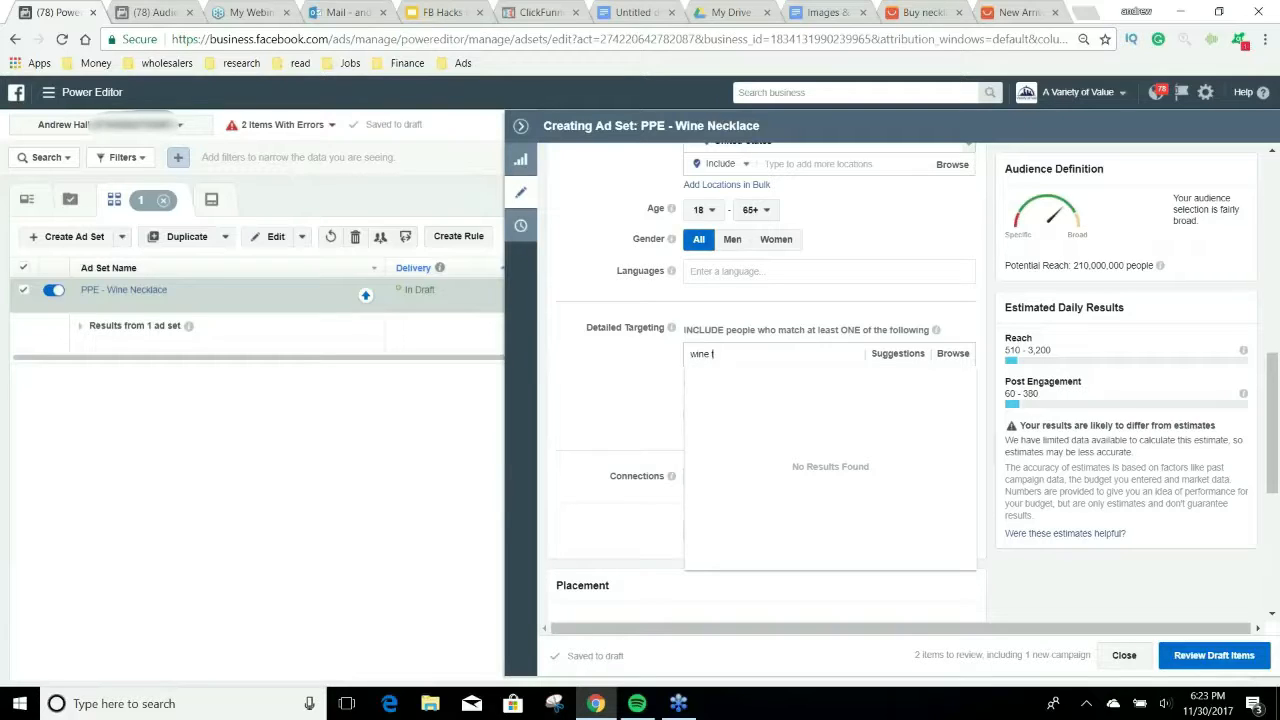
pyautogui.write('asting')
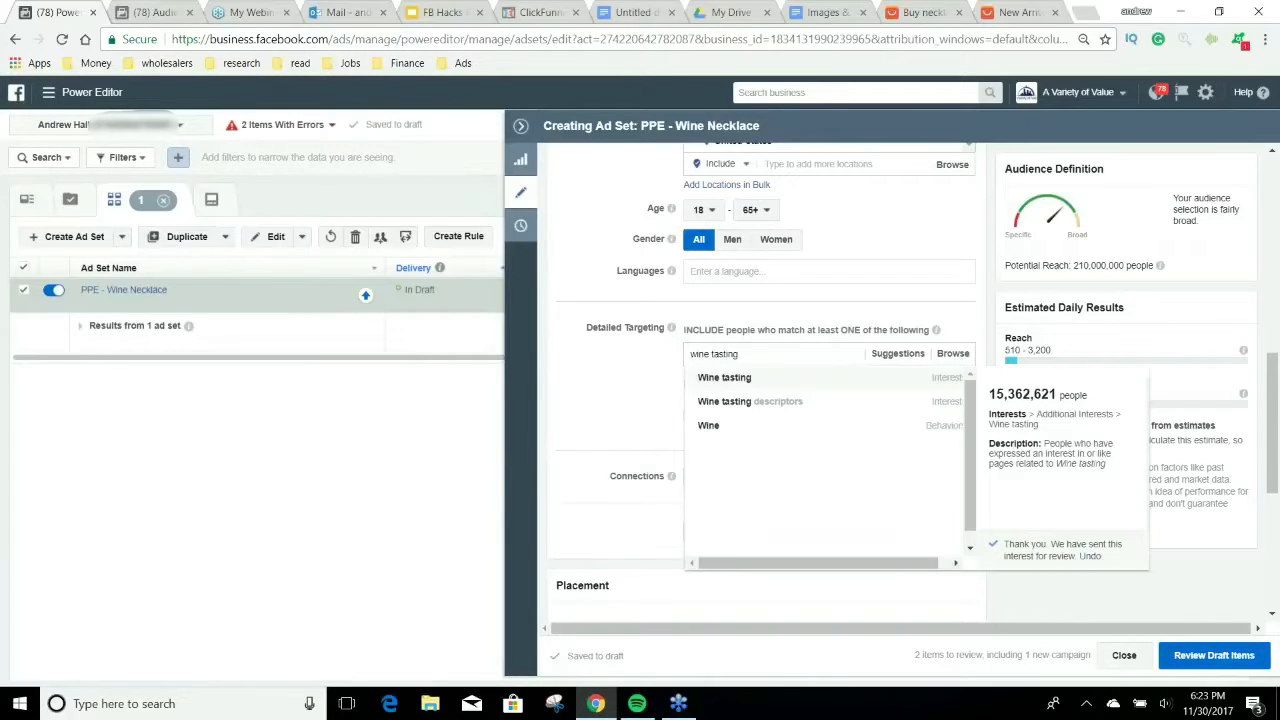
pyautogui.click(748, 382)
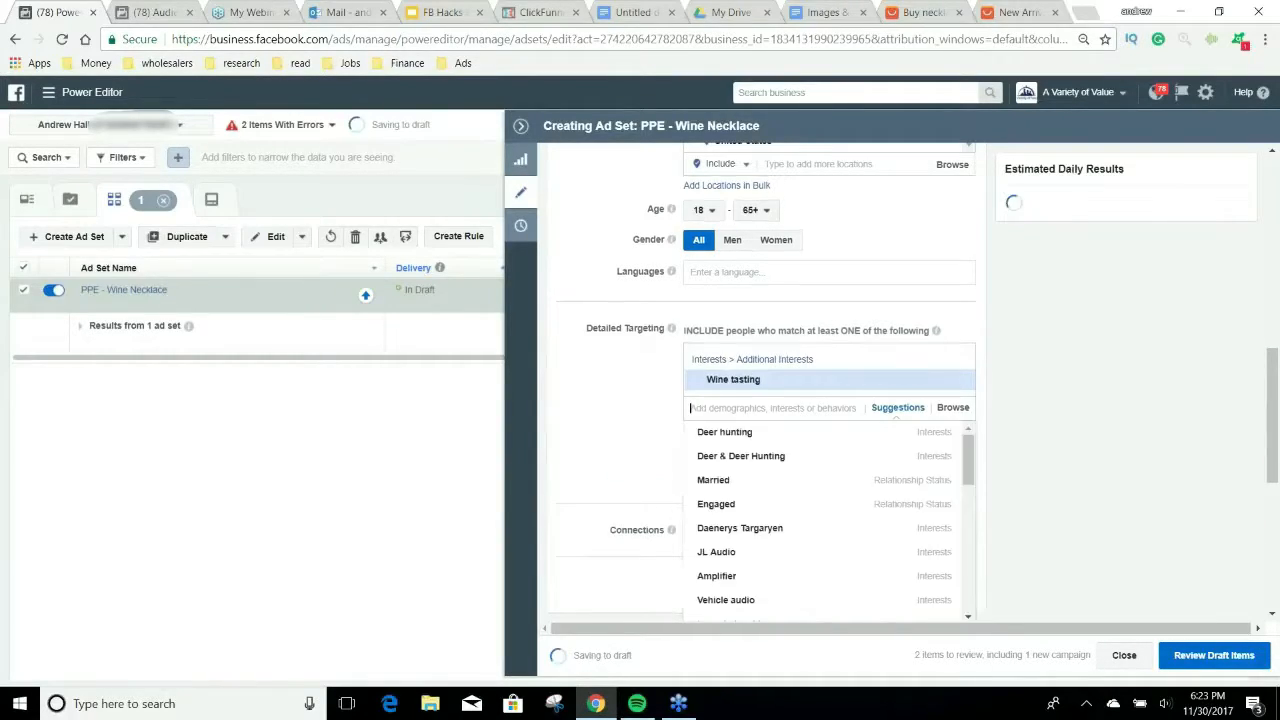
pyautogui.click(591, 388)
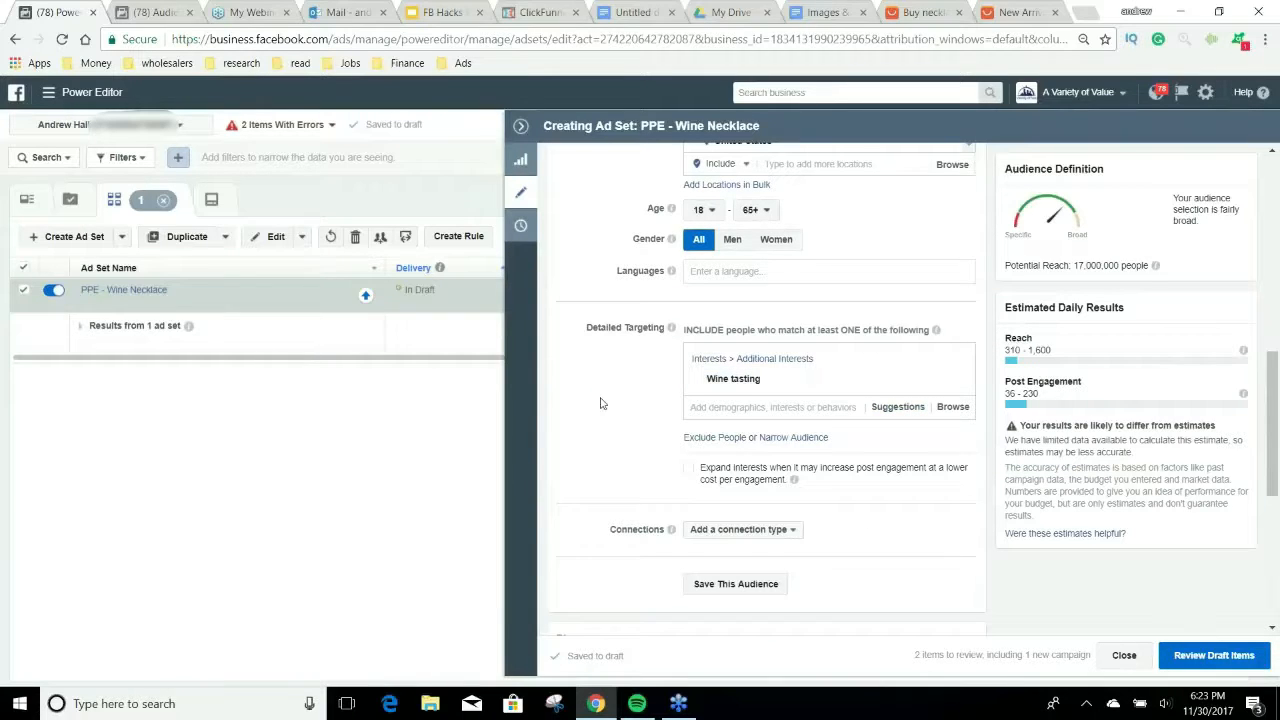
# Set placements to manual editing and exclude Facebook Instant Articles, In-Stream Videos and Suggested Videos, plus all Instagram and Audience Network placements.
pyautogui.scroll(-3, 601, 403)
pyautogui.click(562, 403)
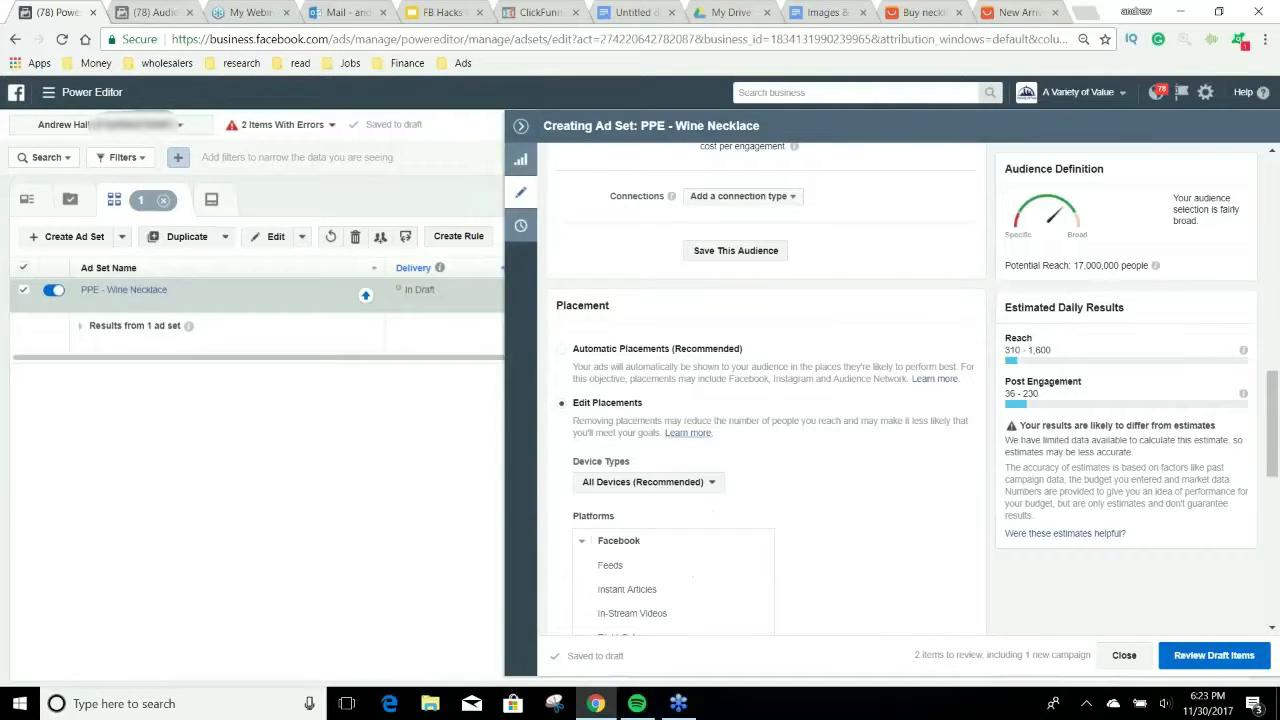
pyautogui.scroll(-5, 822, 481)
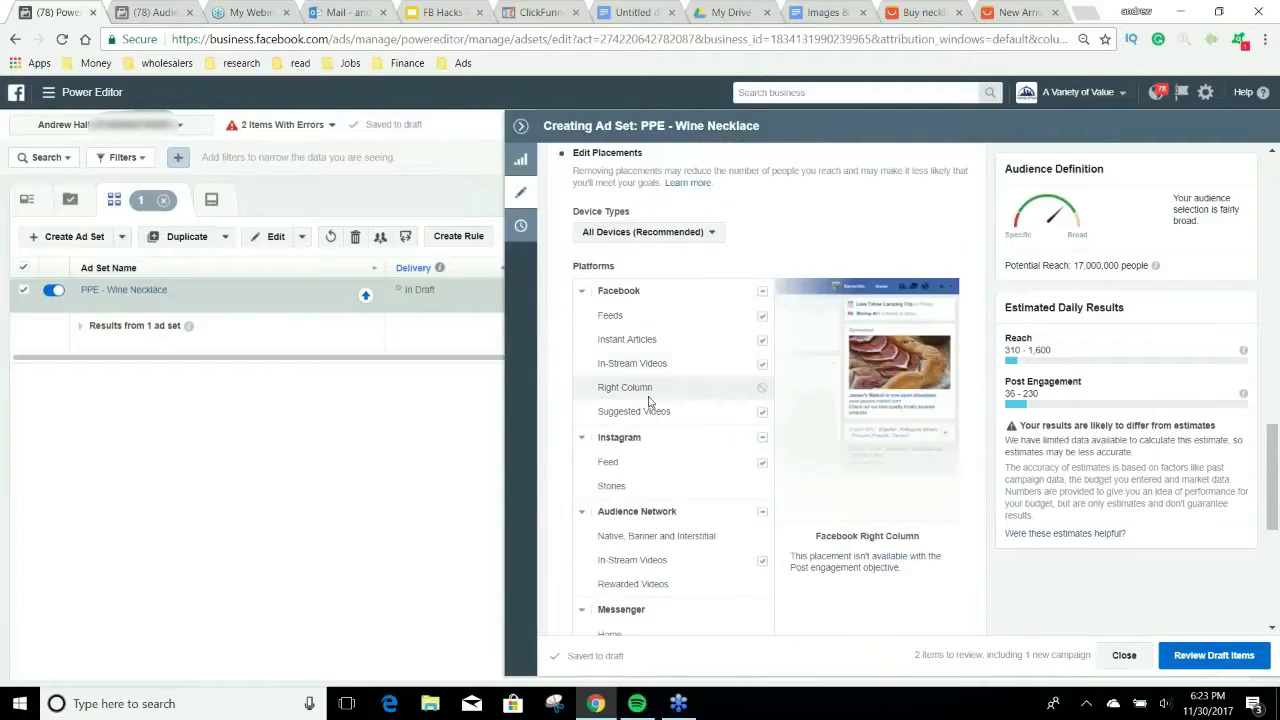
pyautogui.click(762, 366)
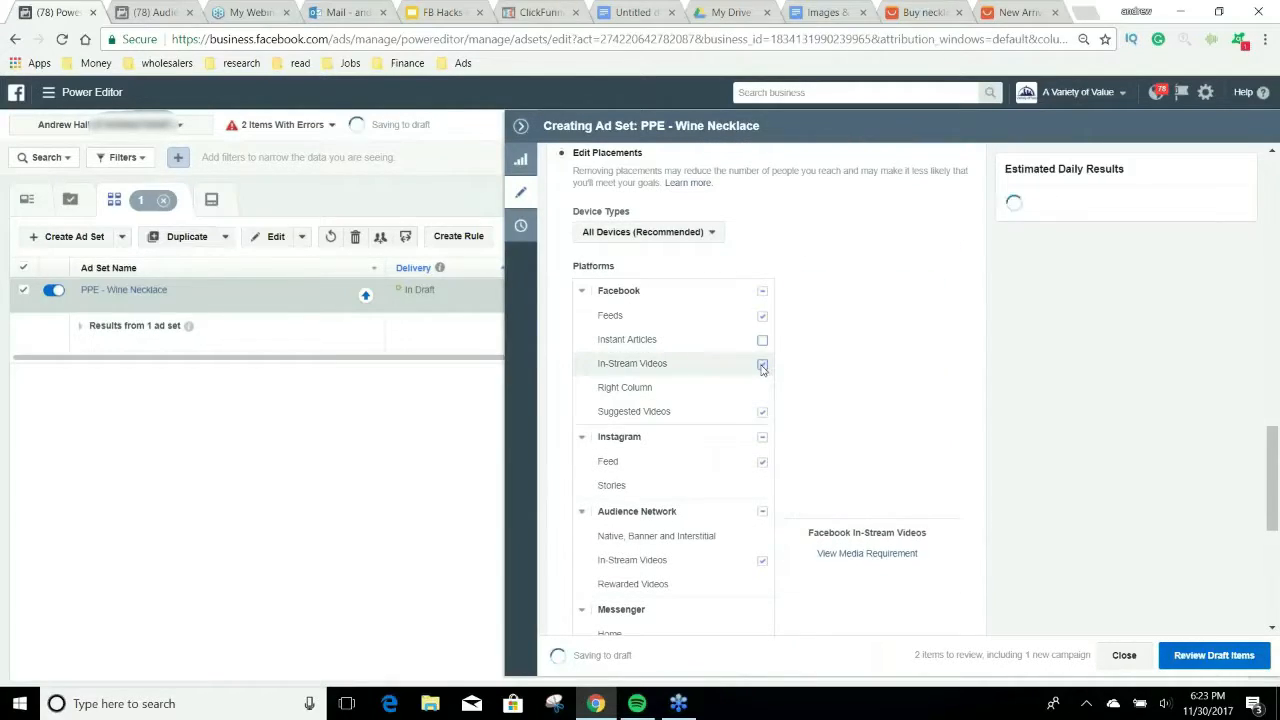
pyautogui.click(762, 413)
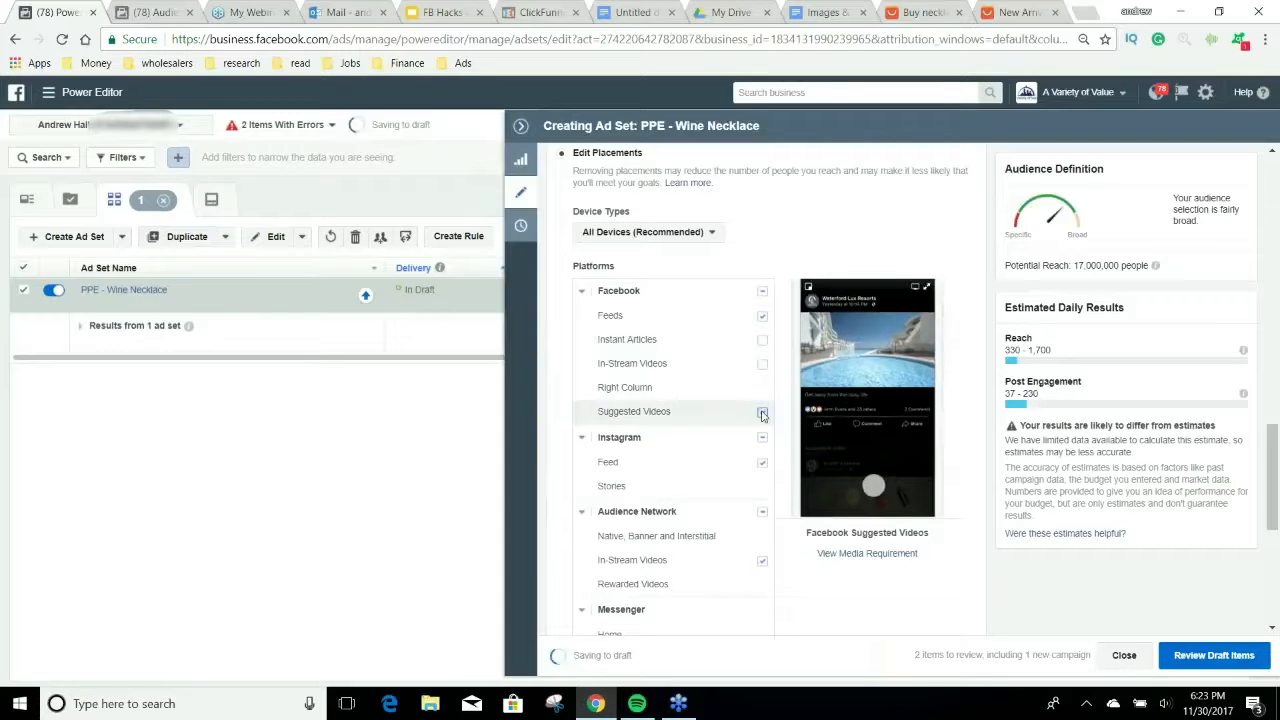
pyautogui.click(762, 437)
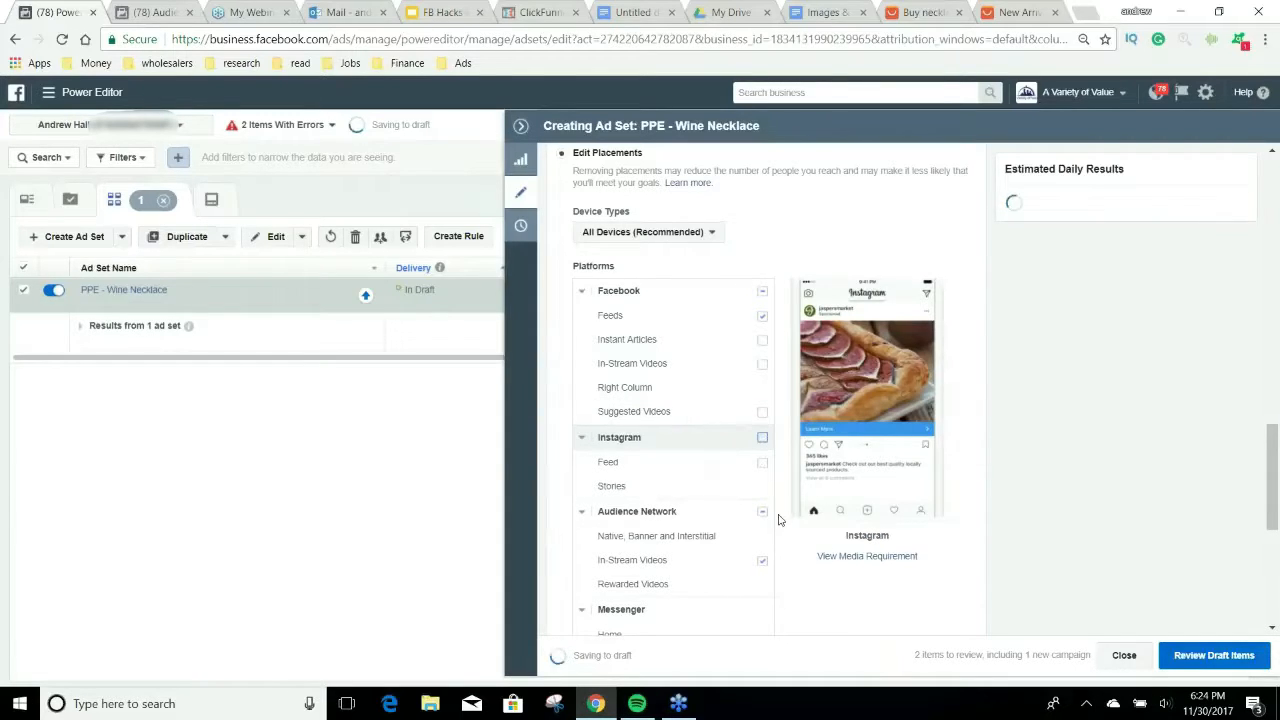
pyautogui.click(762, 511)
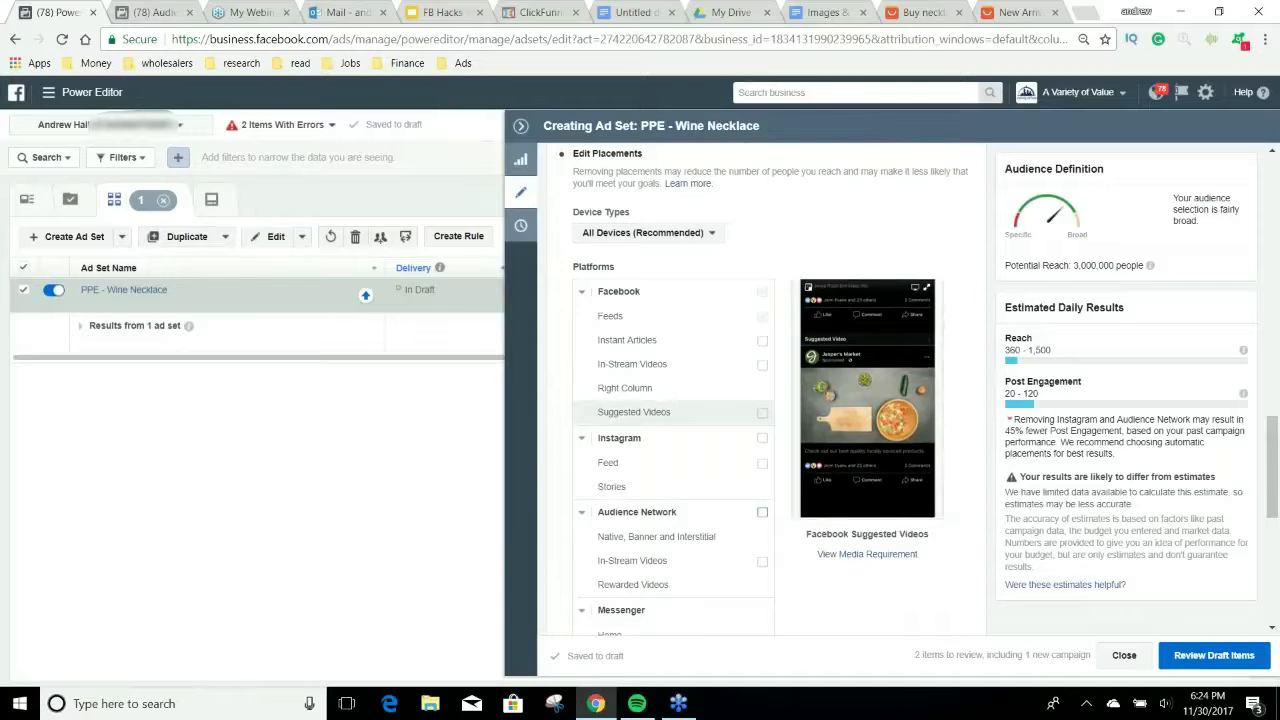
# Switch the ad set's placement option back to Automatic Placements.
pyautogui.scroll(3, 590, 420)
pyautogui.moveTo(714, 436); pyautogui.dragTo(741, 441)
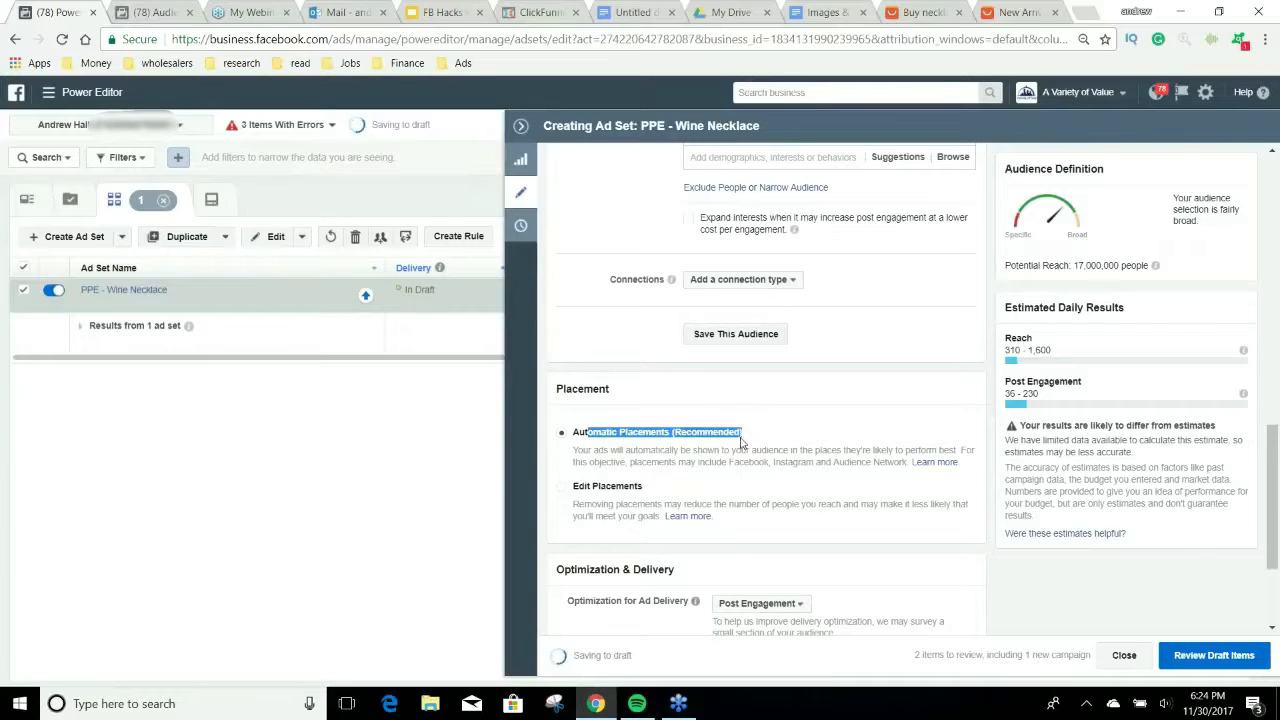
pyautogui.scroll(-2, 741, 441)
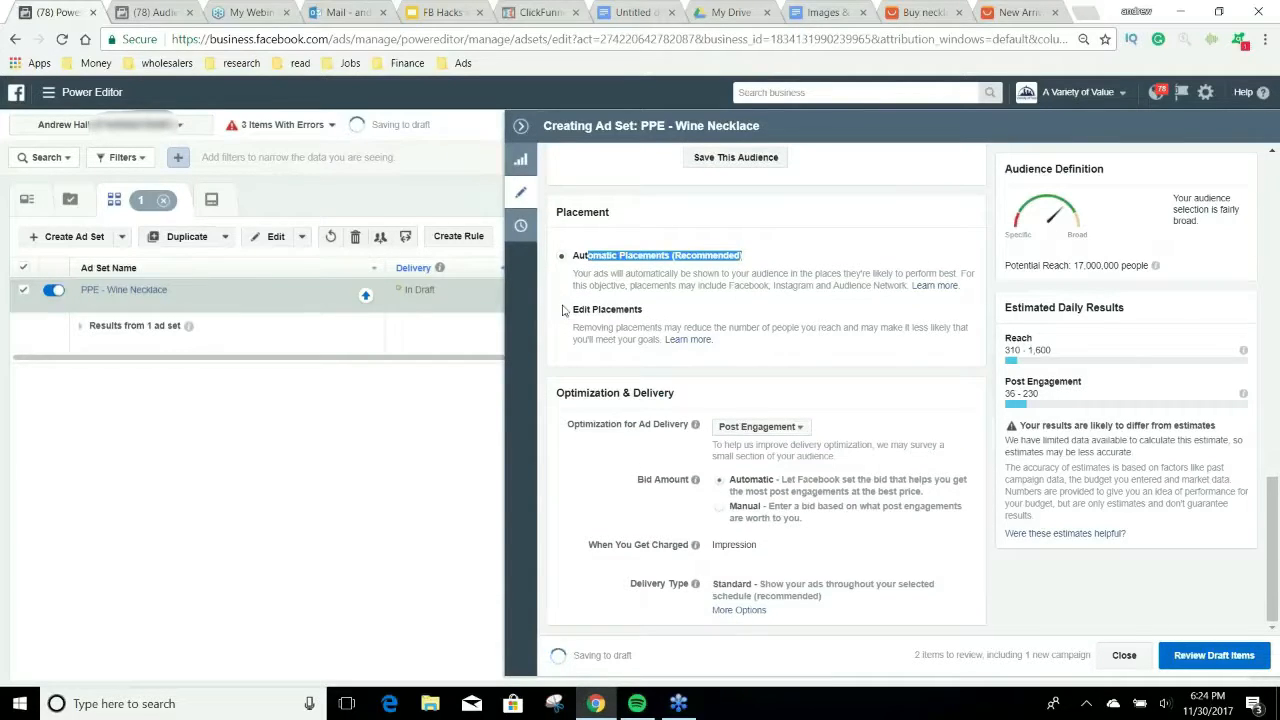
# Choose manual placements again and deselect Facebook Instant Articles, In-Stream Videos and Suggested Videos, plus all of Instagram and Audience Network.
pyautogui.click(567, 310)
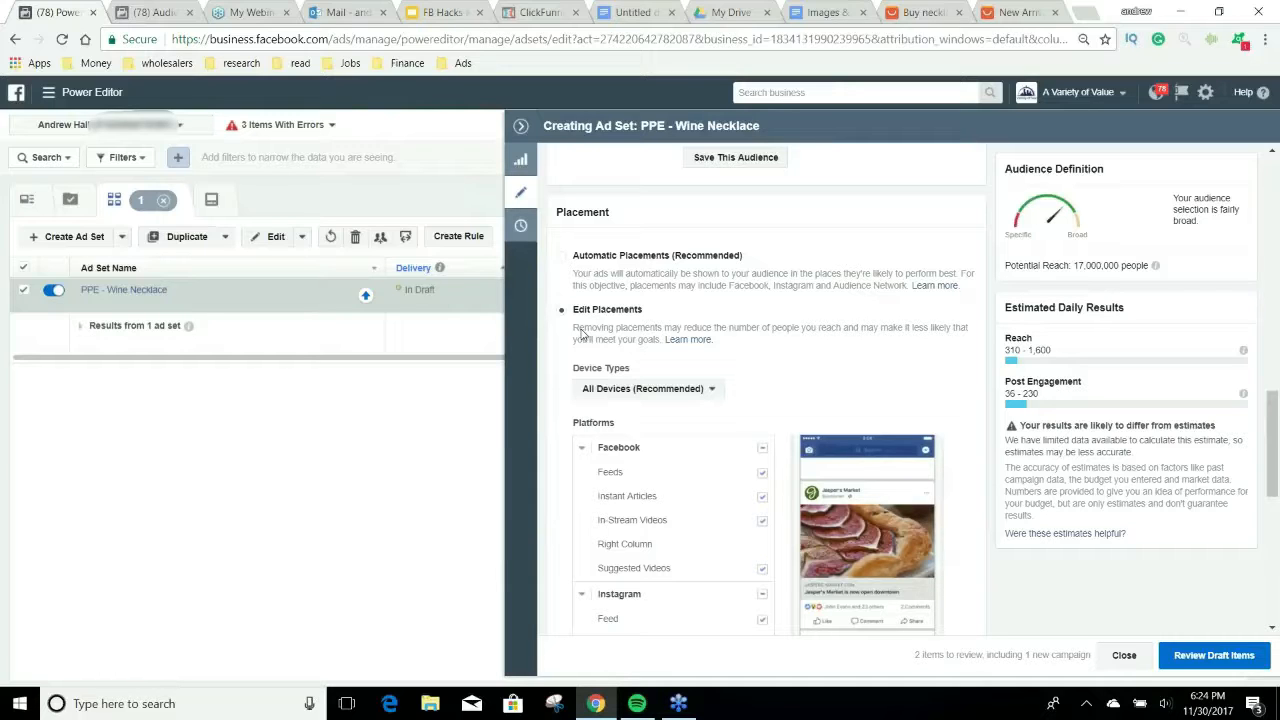
pyautogui.scroll(-2, 797, 463)
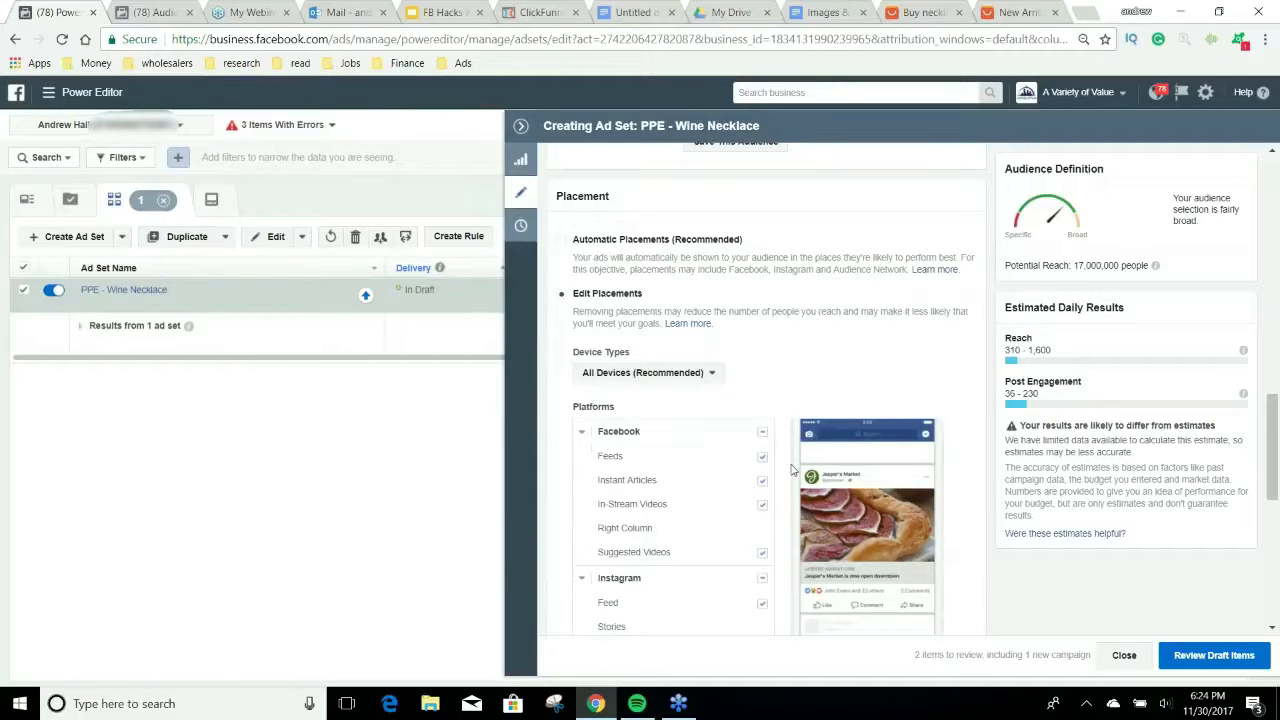
pyautogui.click(763, 331)
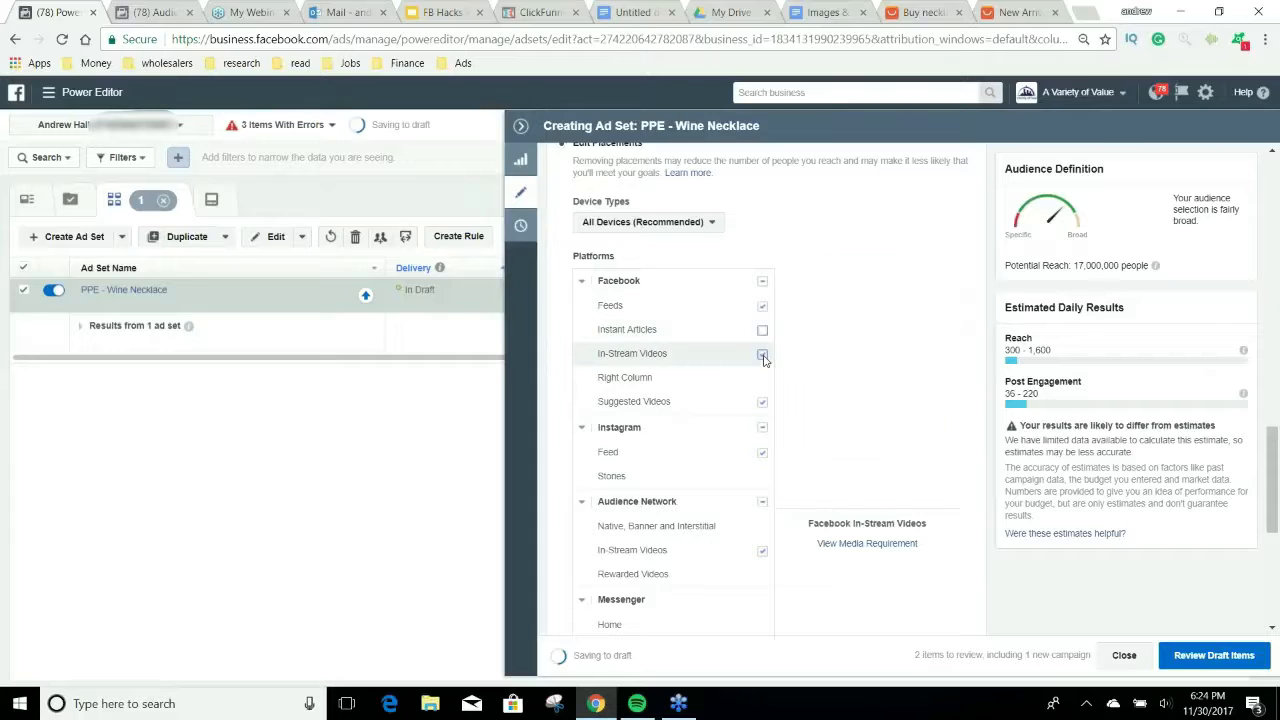
pyautogui.click(762, 354)
pyautogui.click(762, 403)
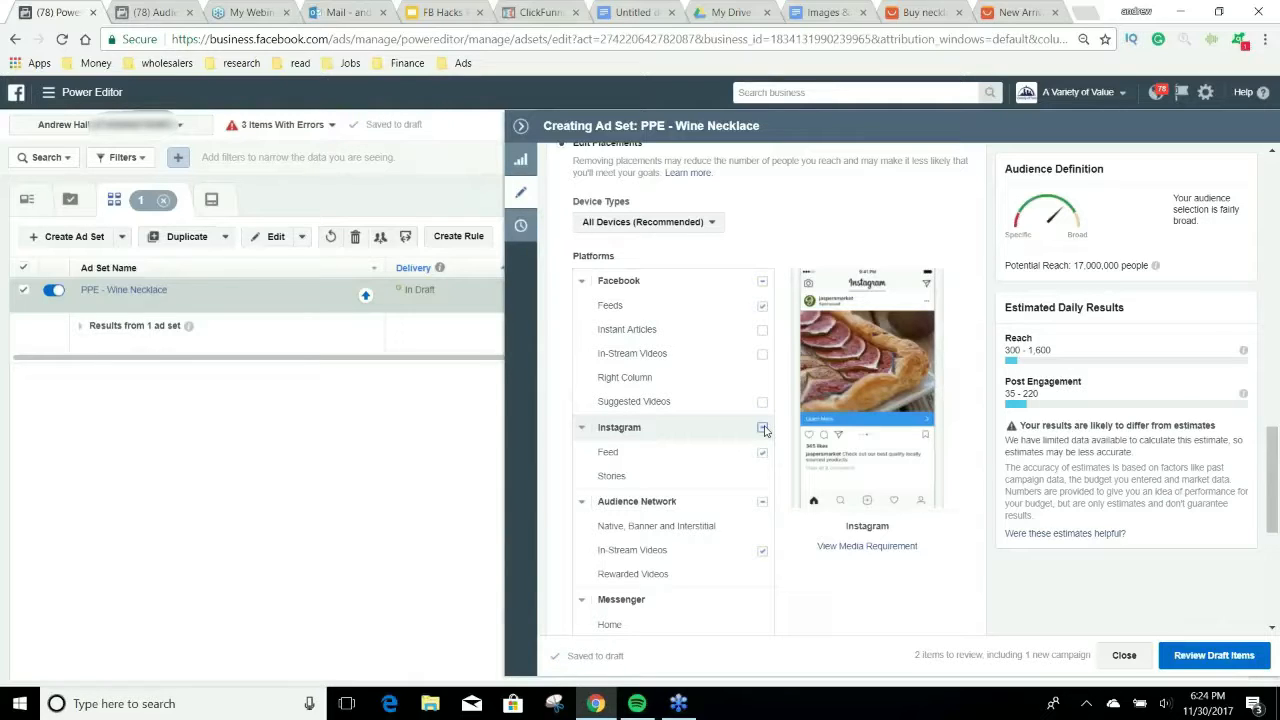
pyautogui.click(763, 428)
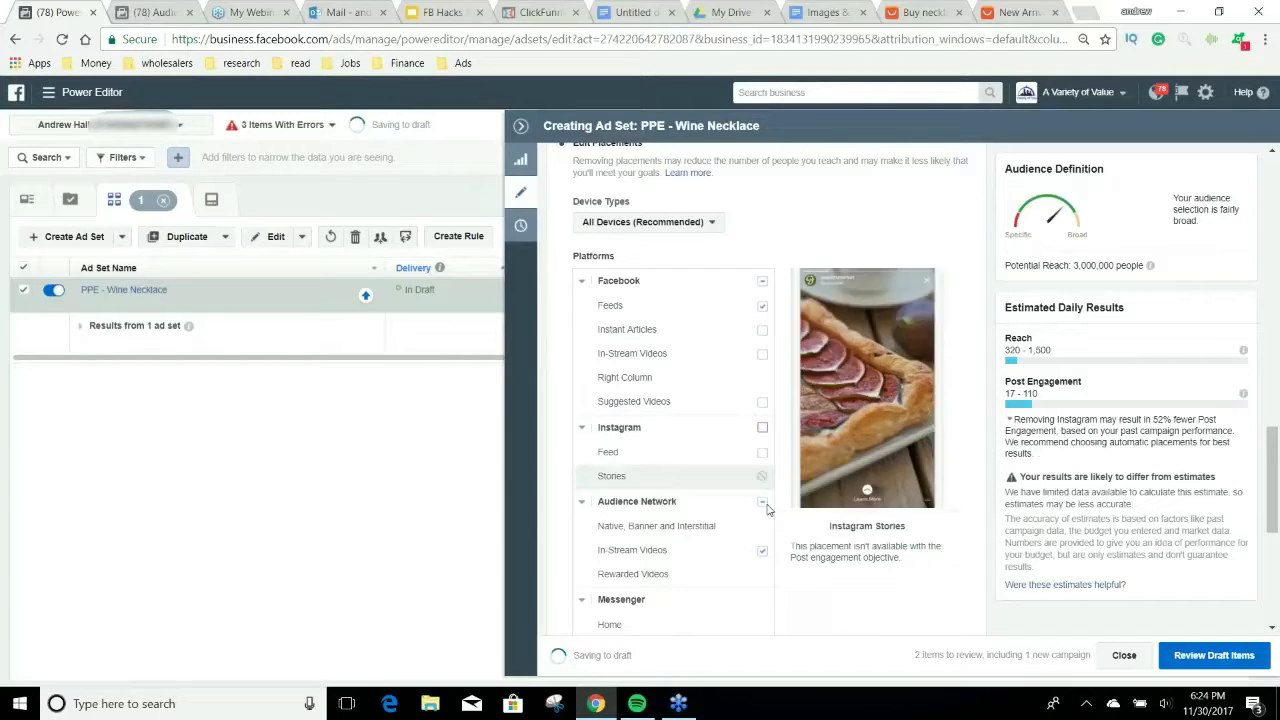
pyautogui.click(763, 503)
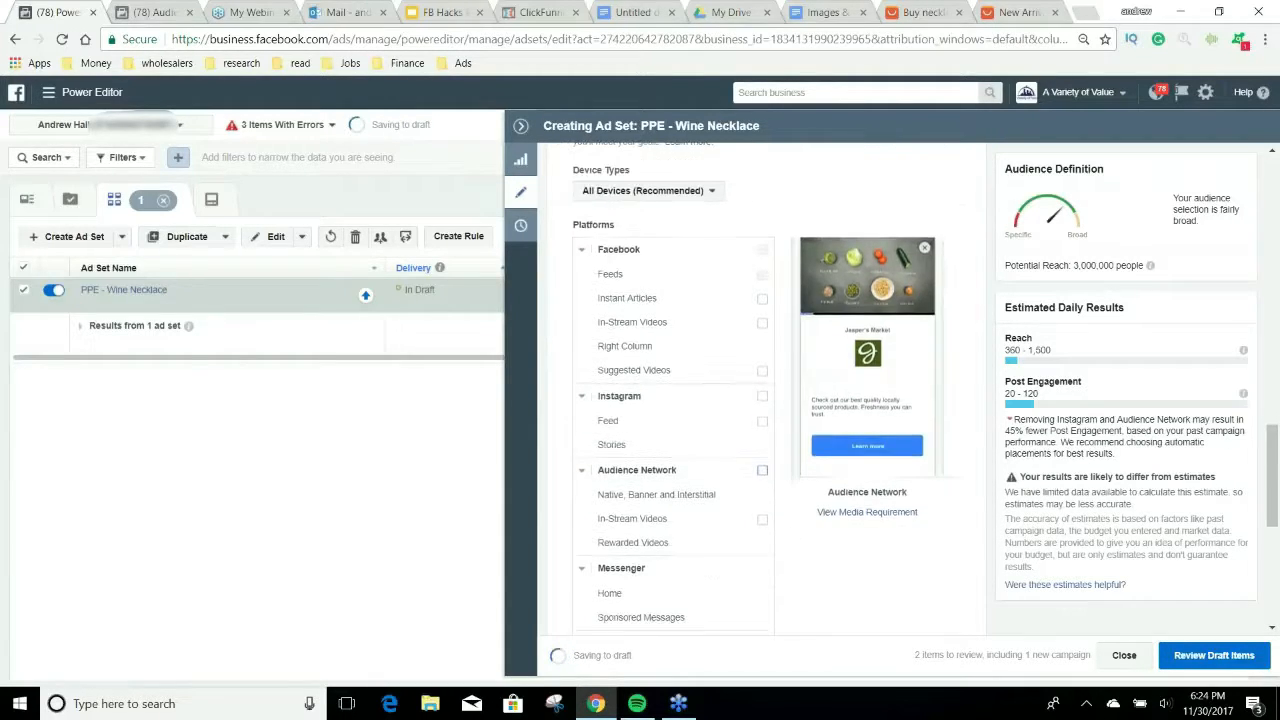
pyautogui.scroll(-5, 766, 510)
pyautogui.scroll(5, 700, 330)
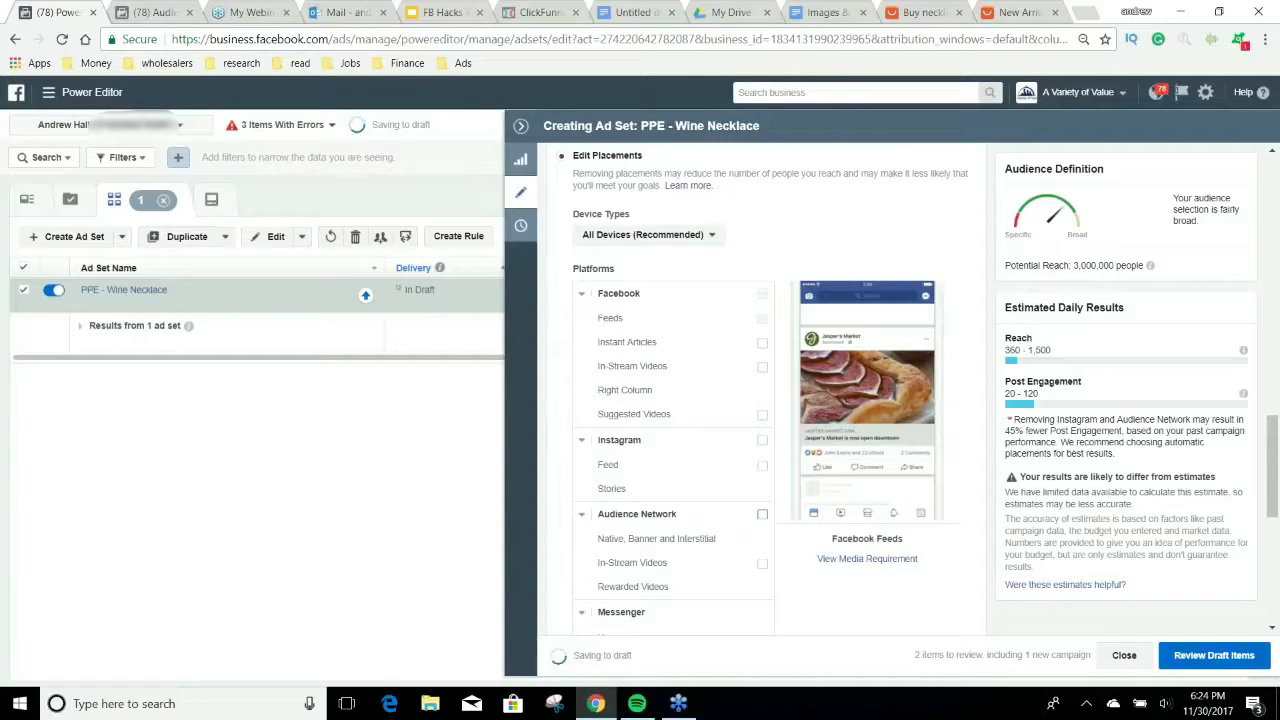
# Narrow the ad set's detailed targeting to people who must also match the "Necklace" interest.
pyautogui.moveTo(1072, 265); pyautogui.dragTo(1113, 265)
pyautogui.scroll(5, 1097, 287)
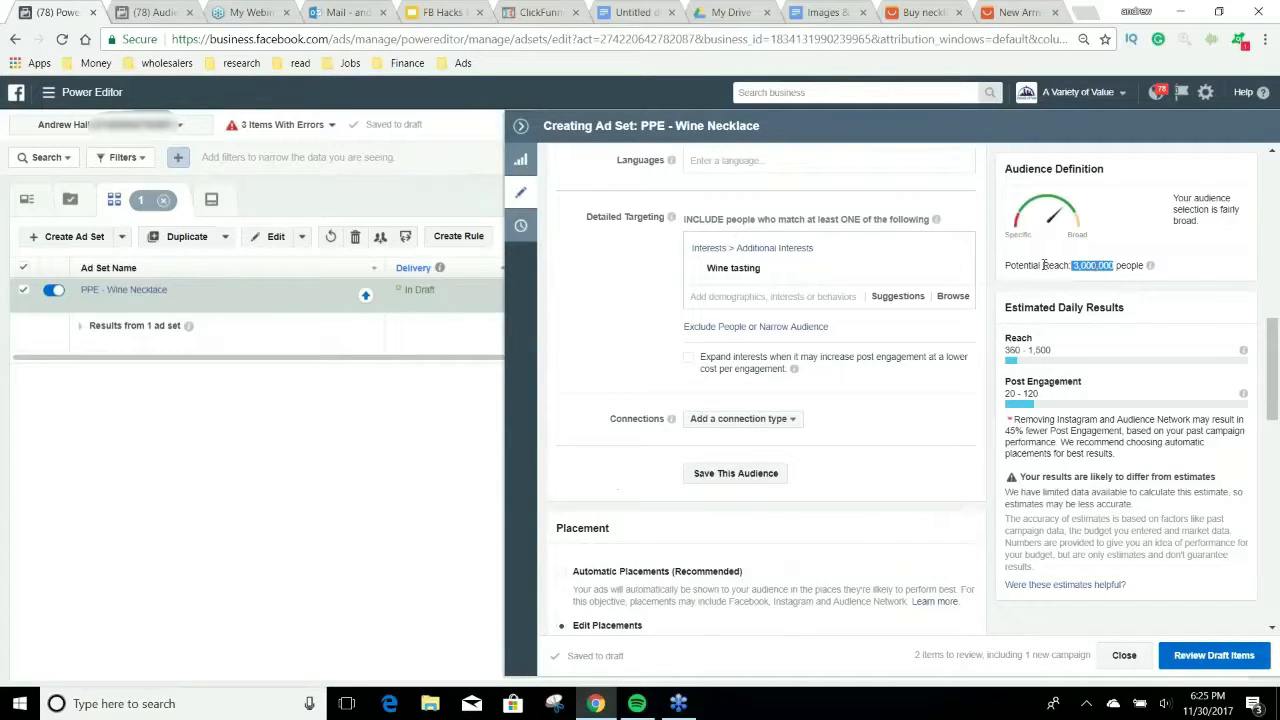
pyautogui.click(790, 326)
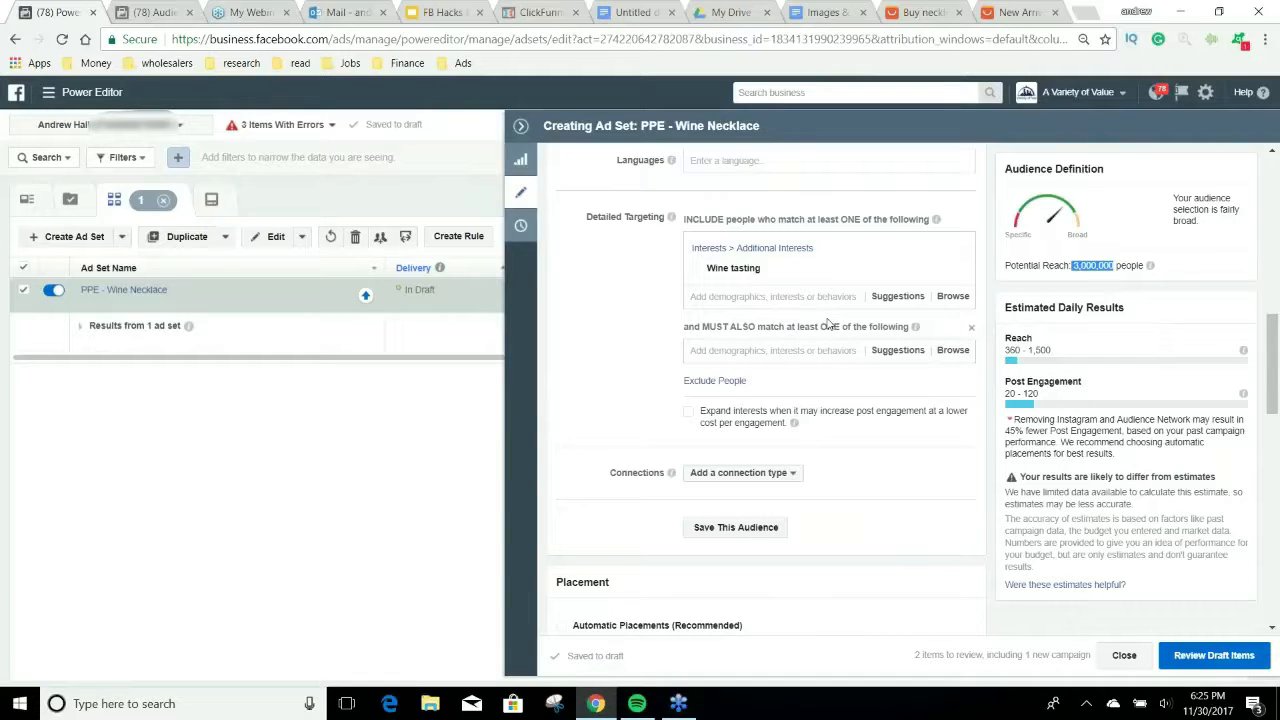
pyautogui.click(815, 351)
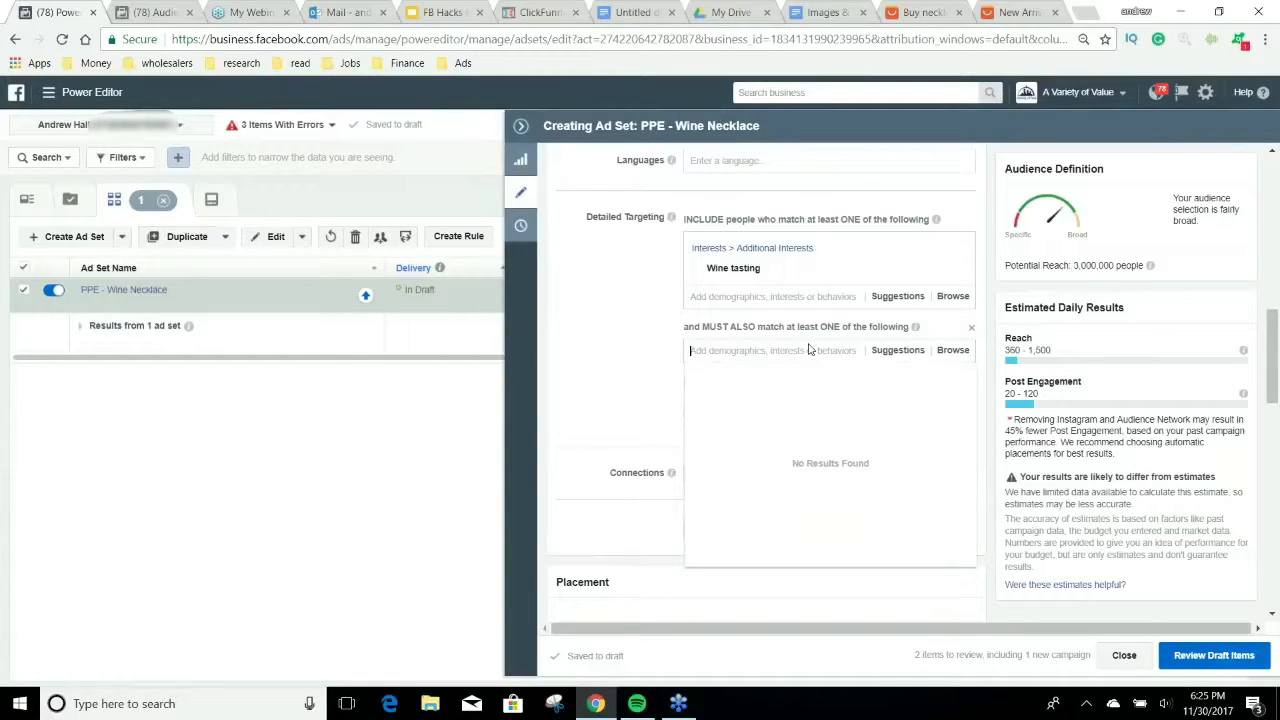
pyautogui.write('necklace')
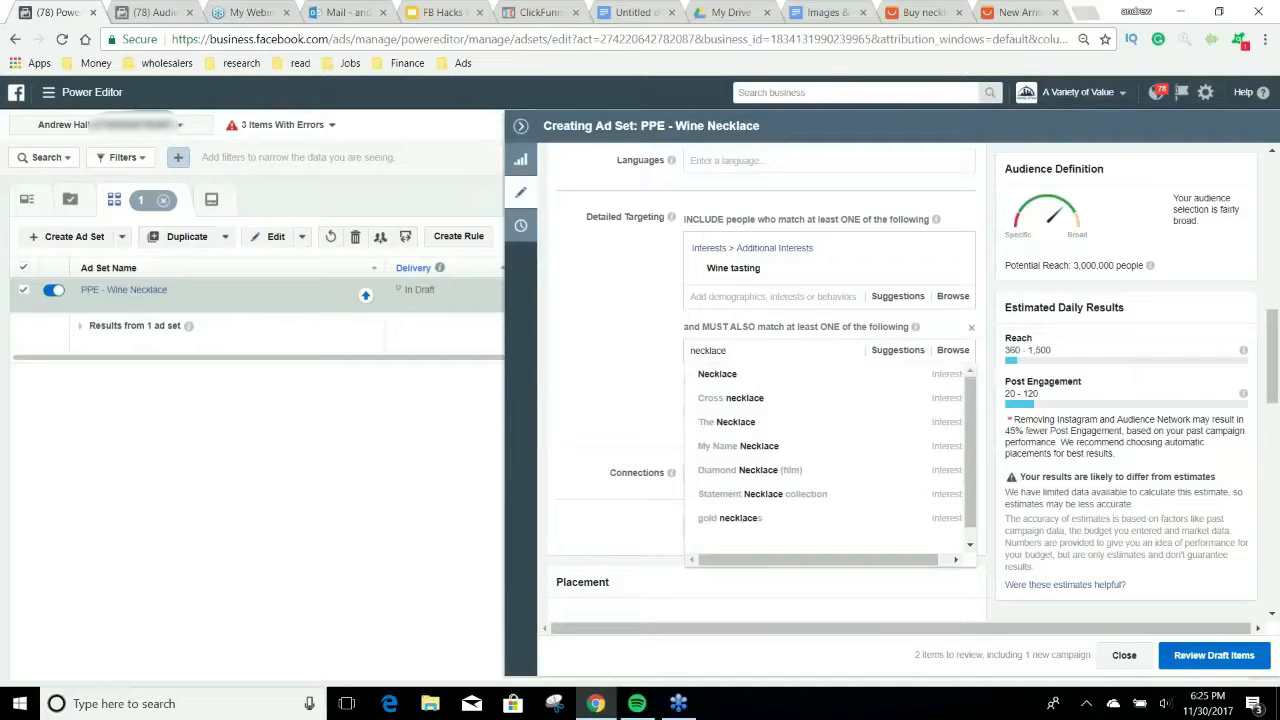
pyautogui.click(752, 378)
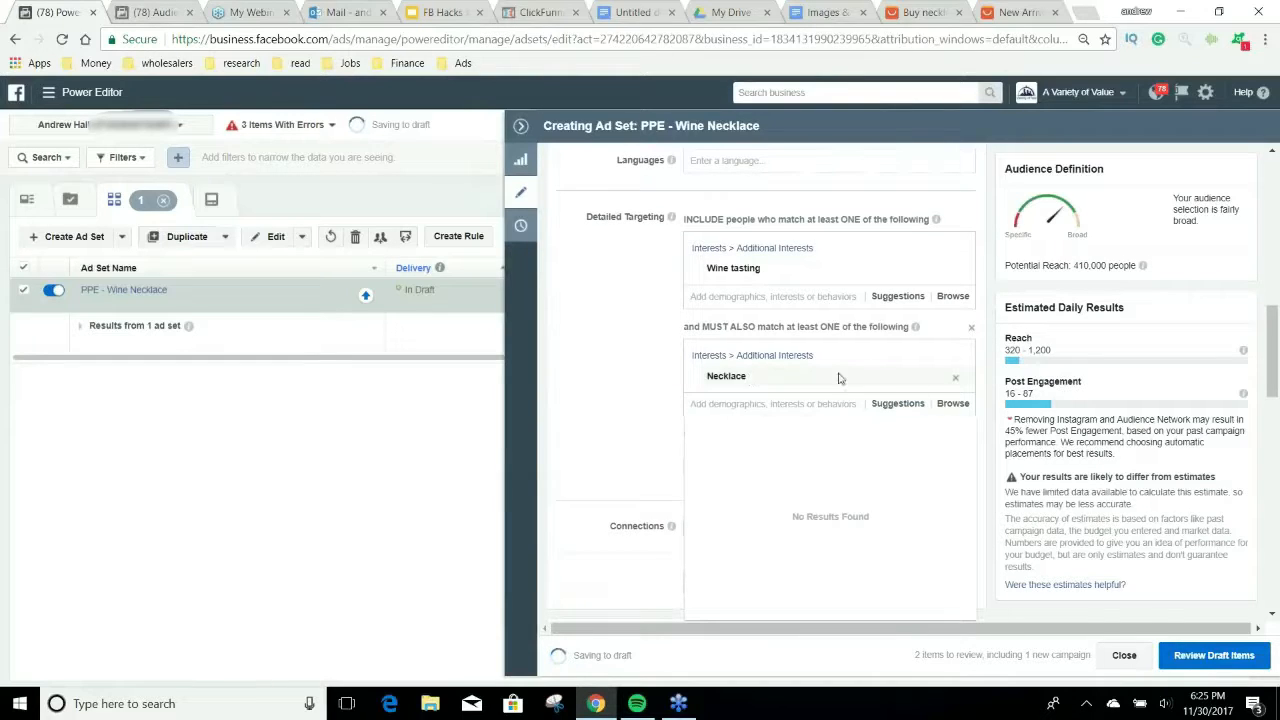
# Add the suggested interests "Red wine" and "White wine" to the first detailed targeting group alongside "Wine tasting".
pyautogui.moveTo(769, 278)
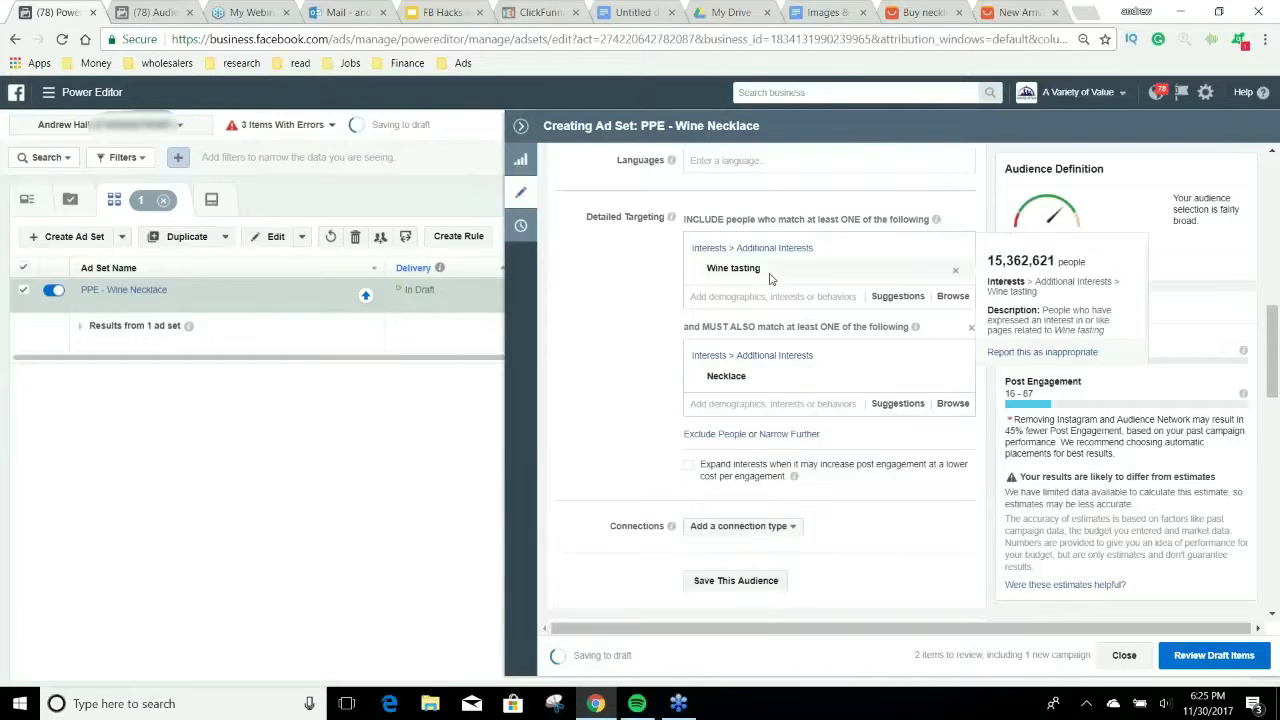
pyautogui.click(878, 297)
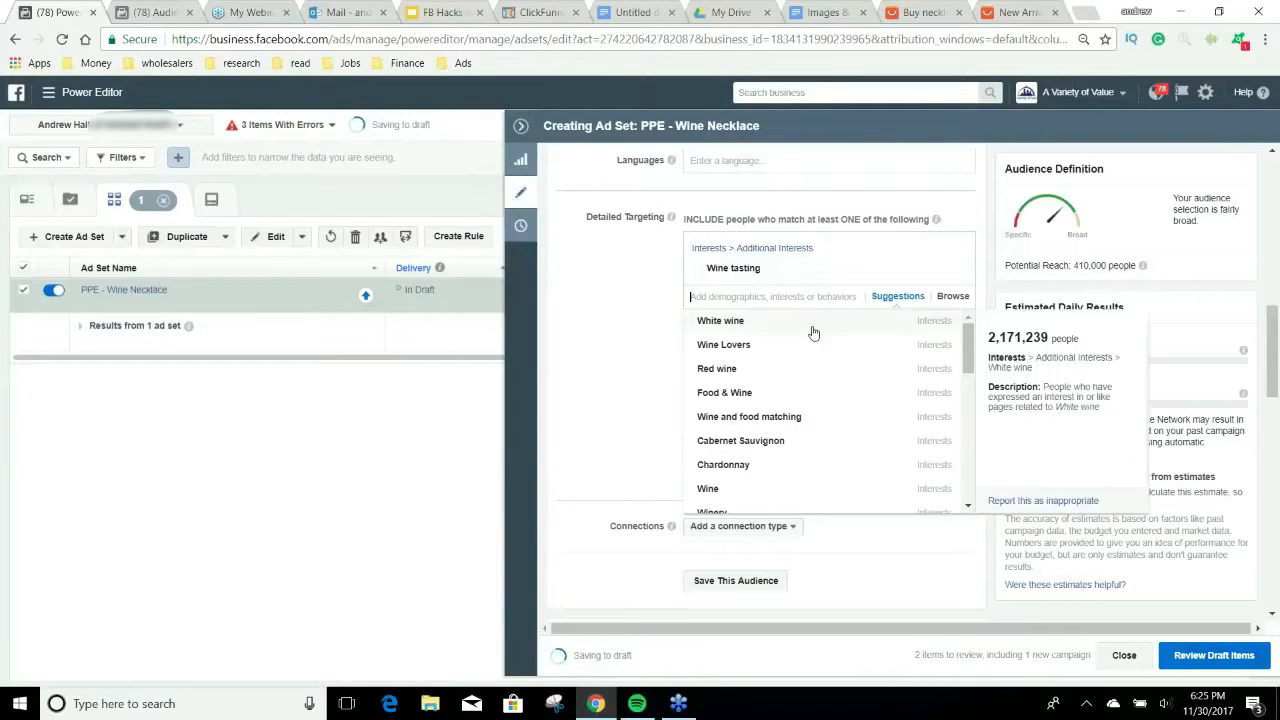
pyautogui.click(878, 297)
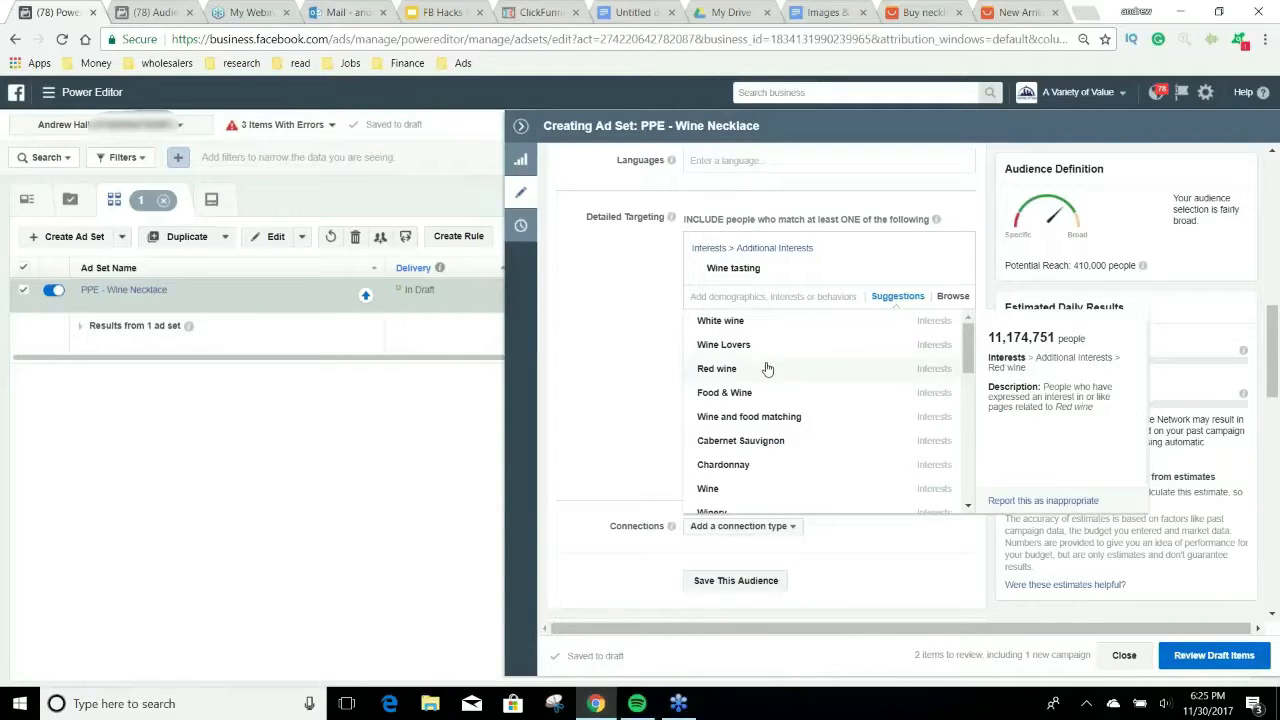
pyautogui.click(768, 370)
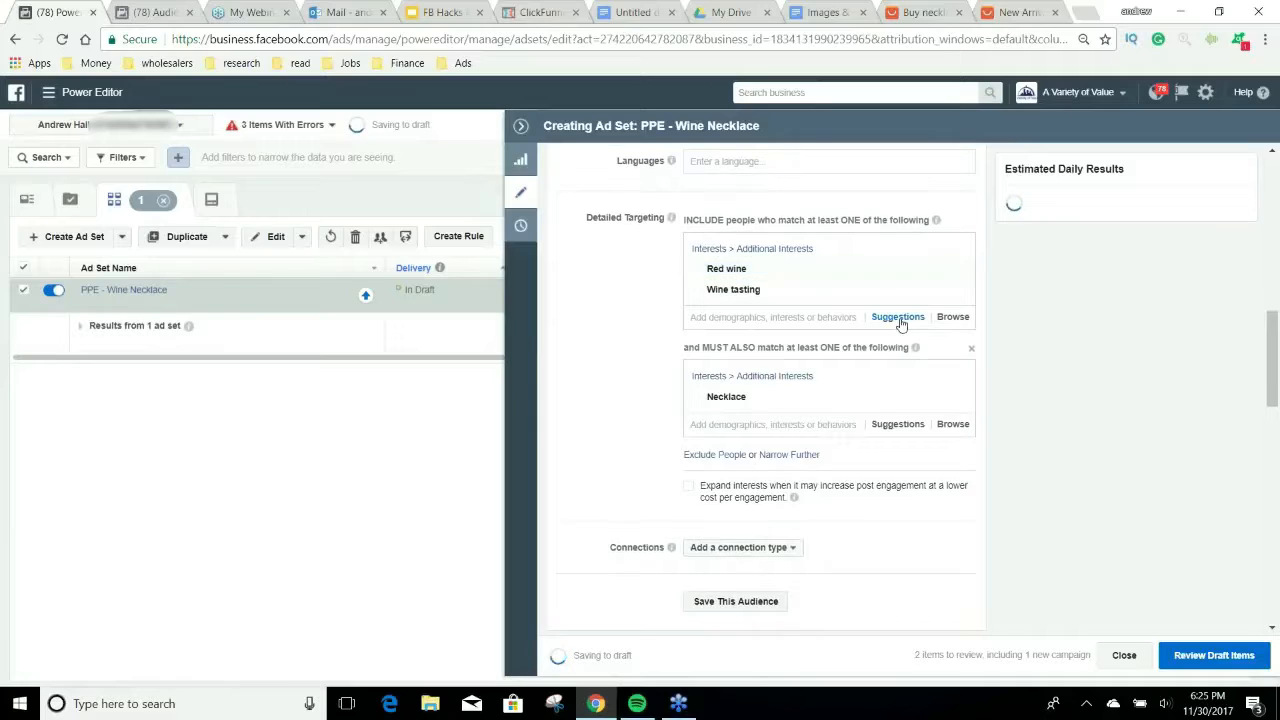
pyautogui.click(897, 317)
pyautogui.click(760, 341)
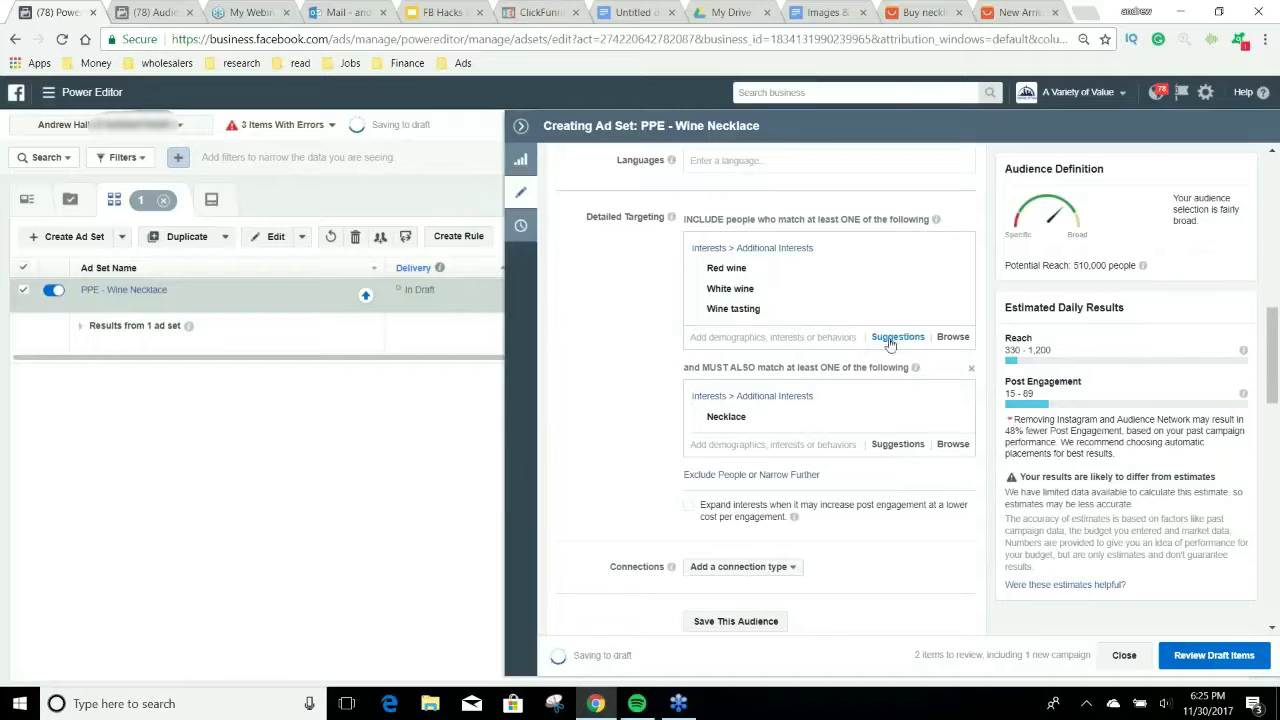
# Add the suggested interests "Pendant" and "Jewelry" to the must-also-match group containing "Necklace".
pyautogui.moveTo(742, 420)
pyautogui.click(765, 446)
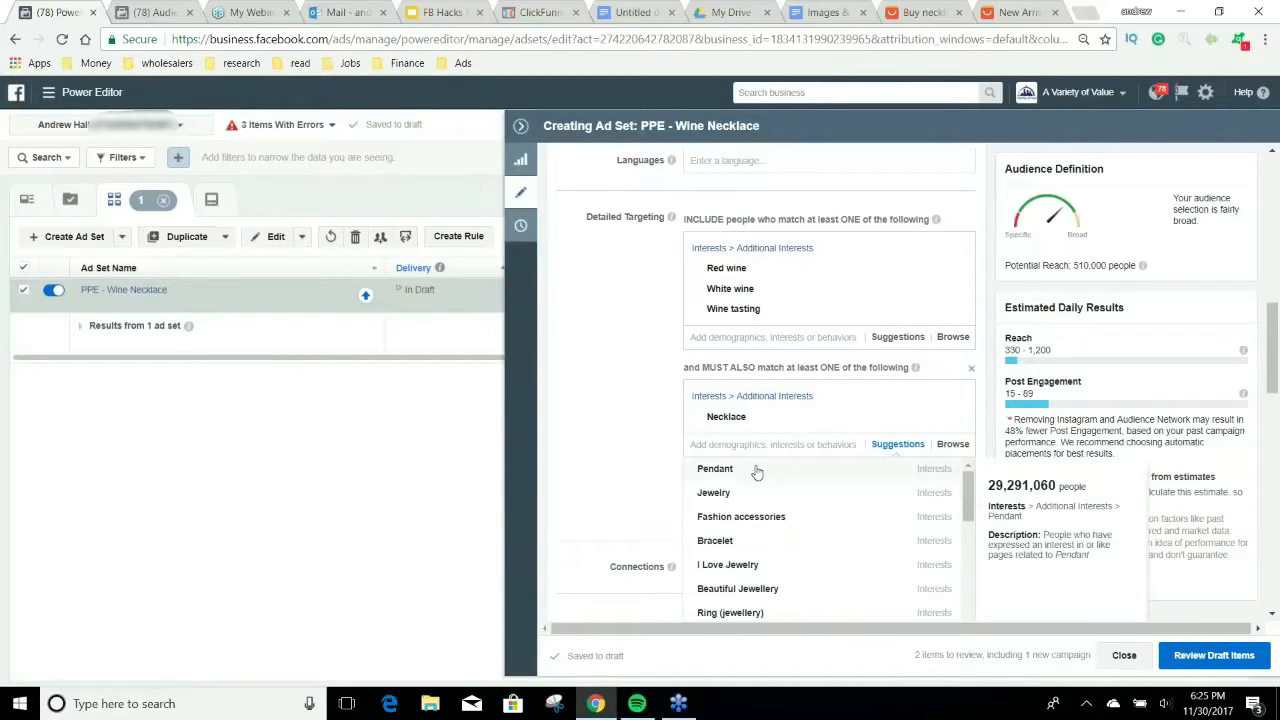
pyautogui.click(757, 470)
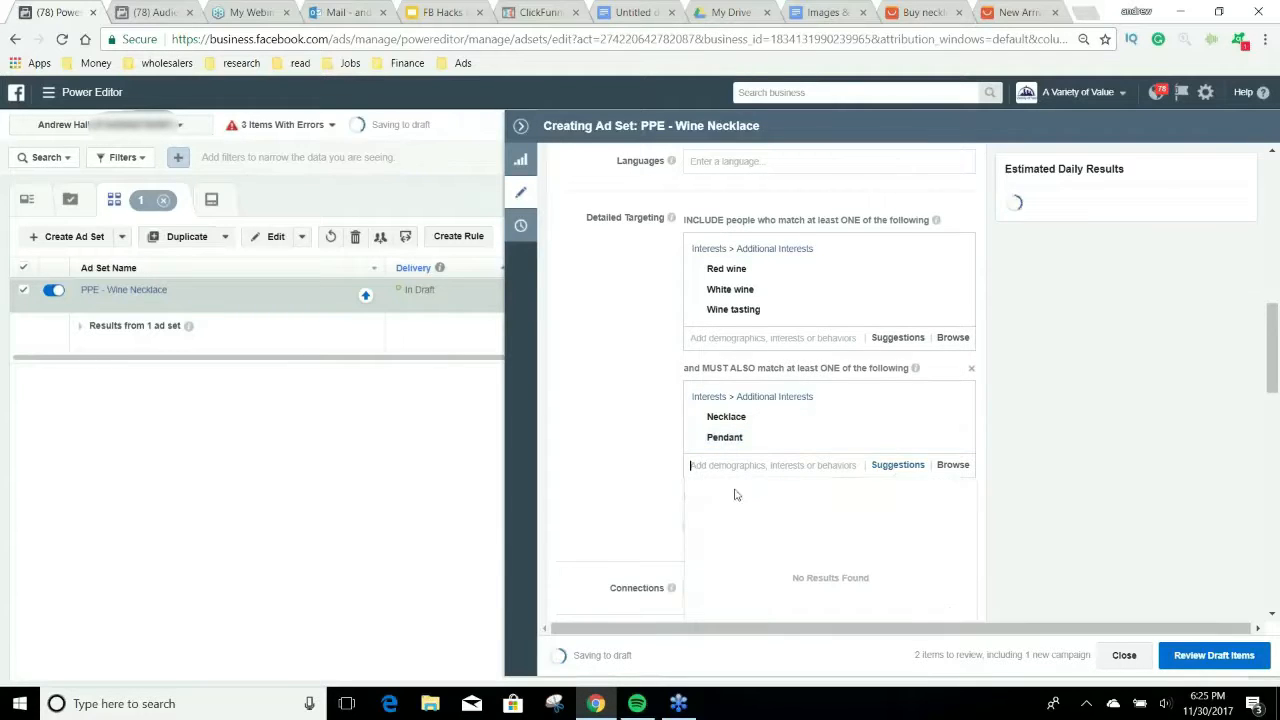
pyautogui.click(894, 466)
pyautogui.click(906, 466)
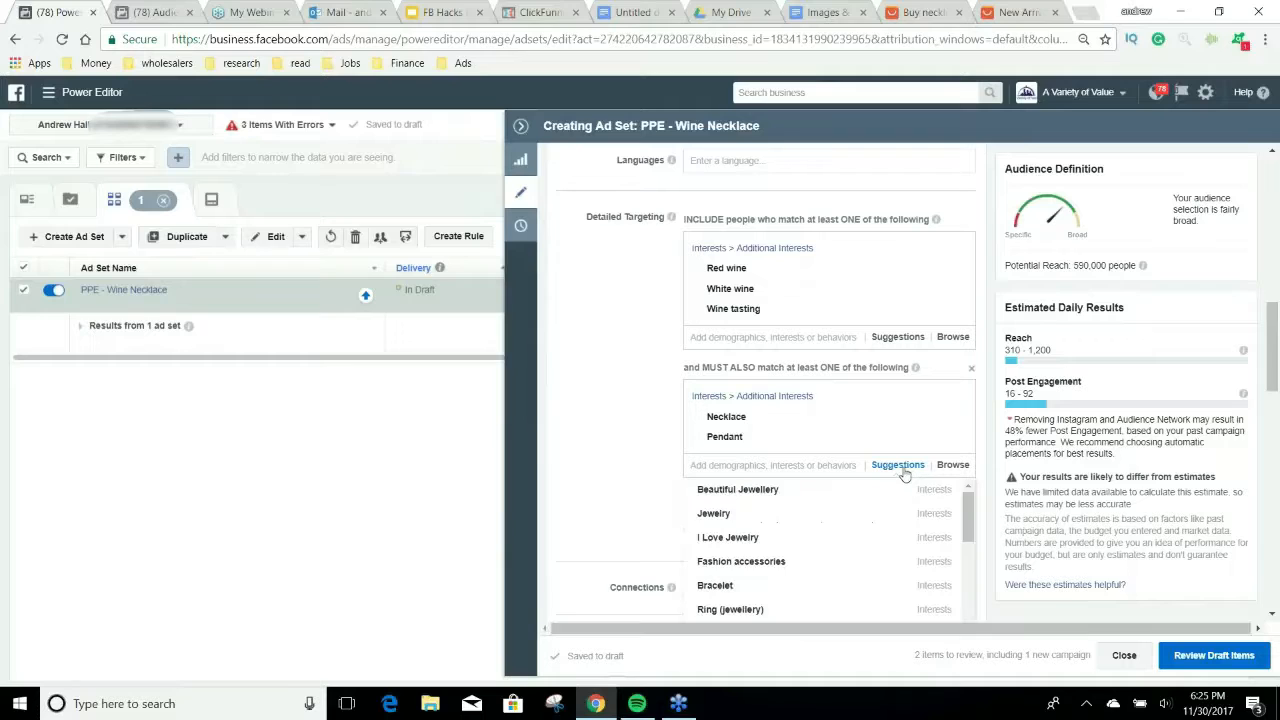
pyautogui.click(747, 516)
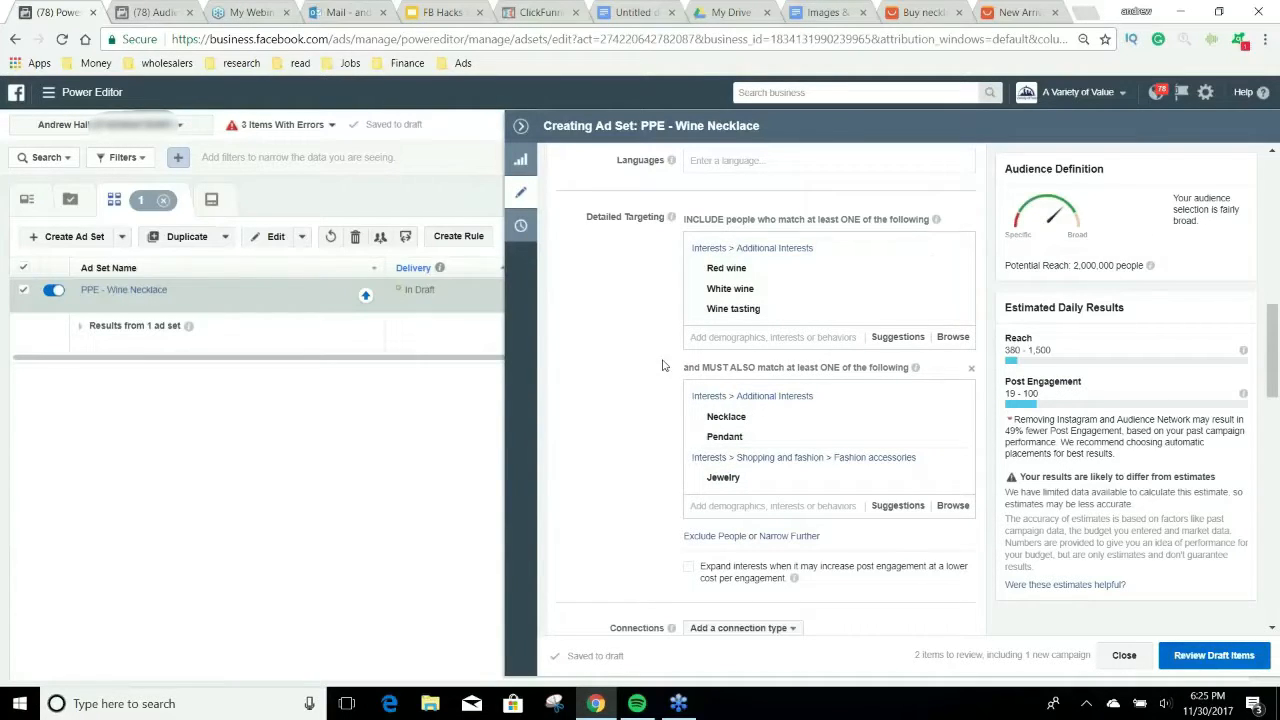
# Narrow the audience further with a third targeting group requiring the "Engaged Shoppers" purchase behavior.
pyautogui.click(797, 537)
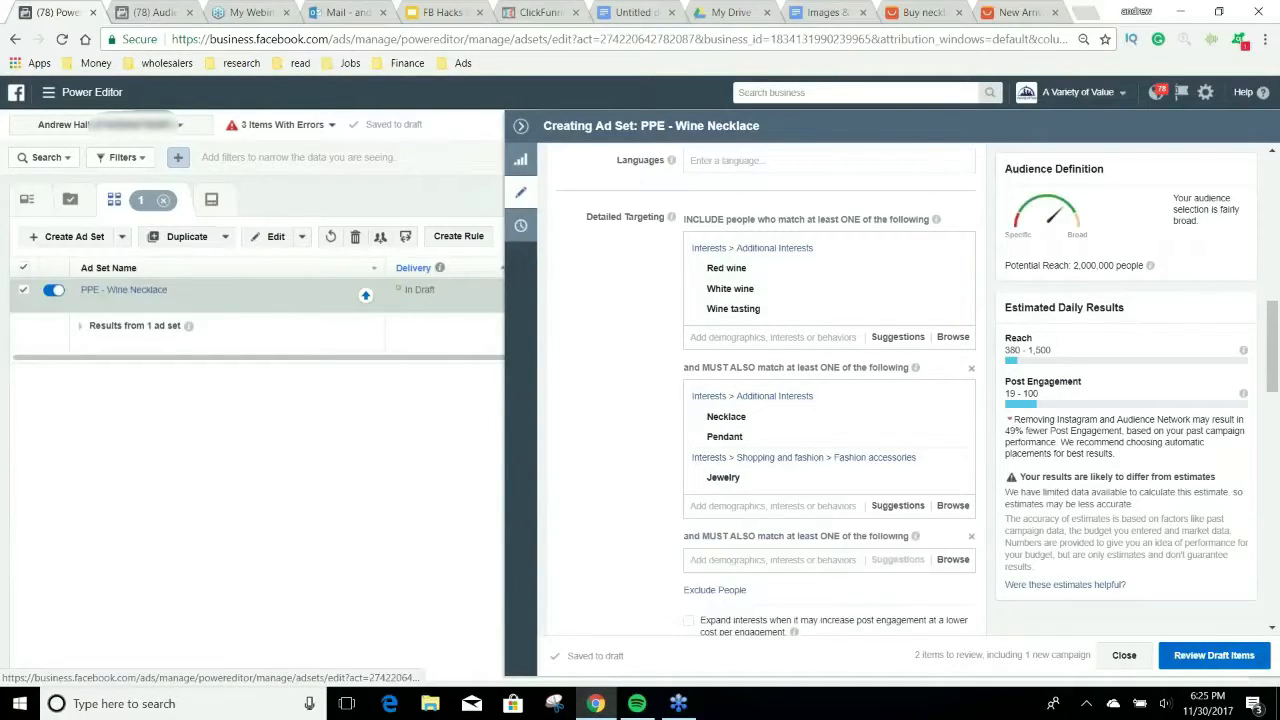
pyautogui.click(752, 566)
pyautogui.write('engaged')
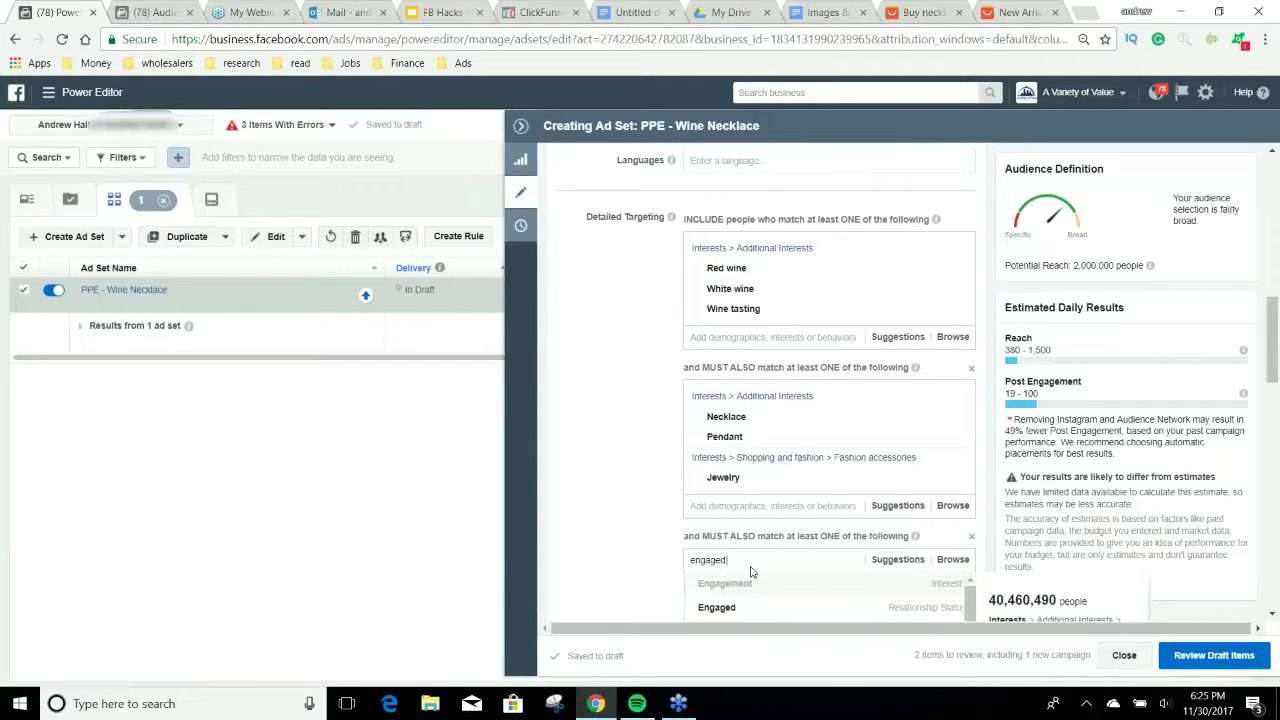
pyautogui.write(' shopper')
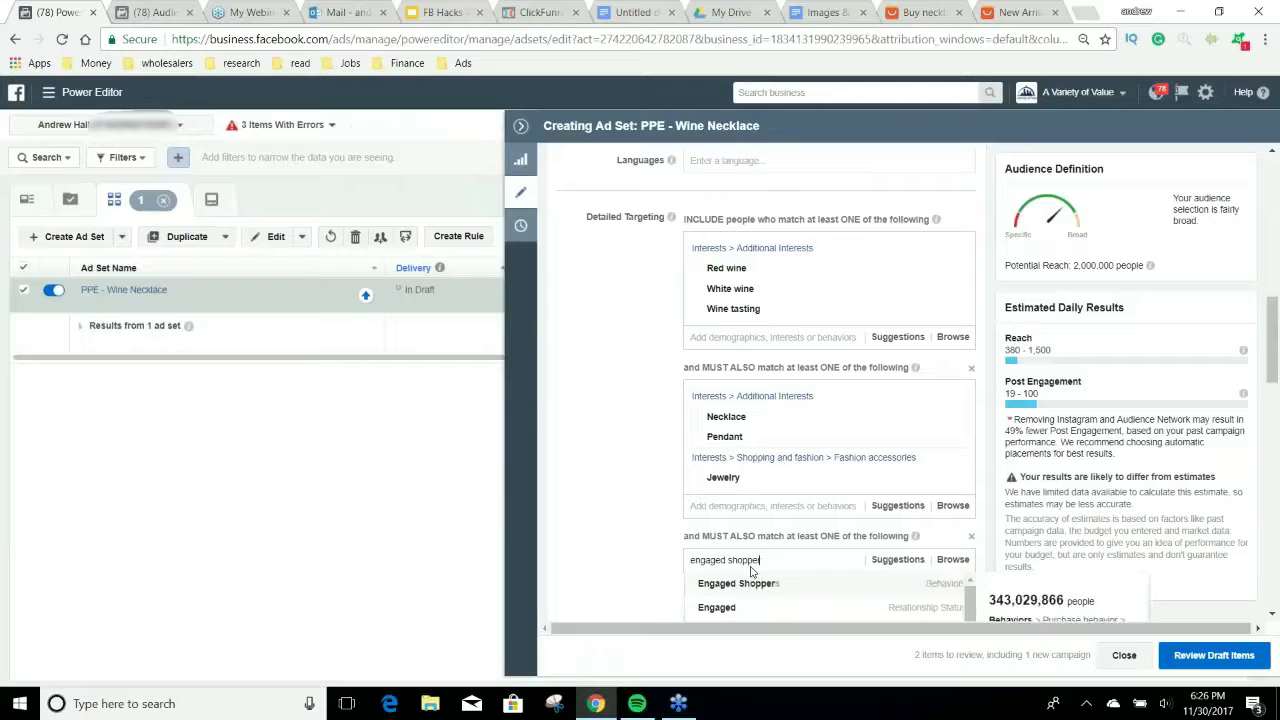
pyautogui.click(754, 585)
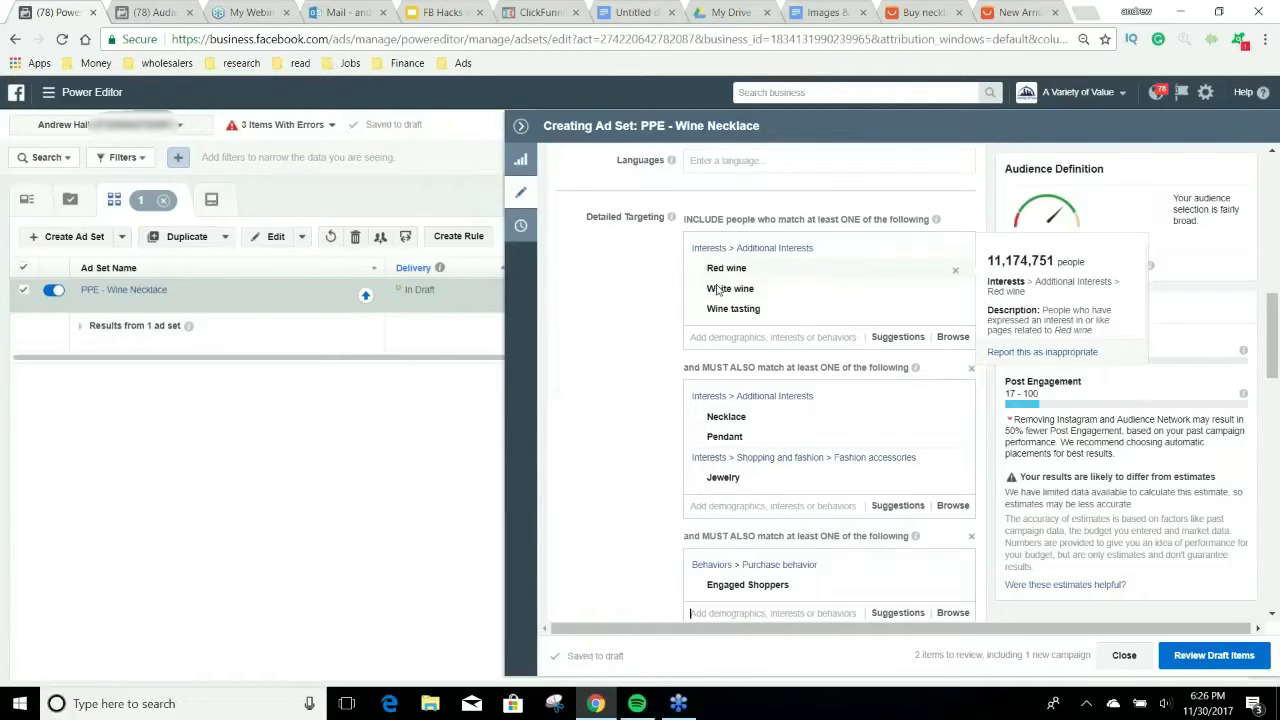
# Review the three detailed targeting groups, checking the wine interests, the jewelry interests and the description of Engaged Shoppers.
pyautogui.moveTo(730, 290)
pyautogui.moveTo(763, 309)
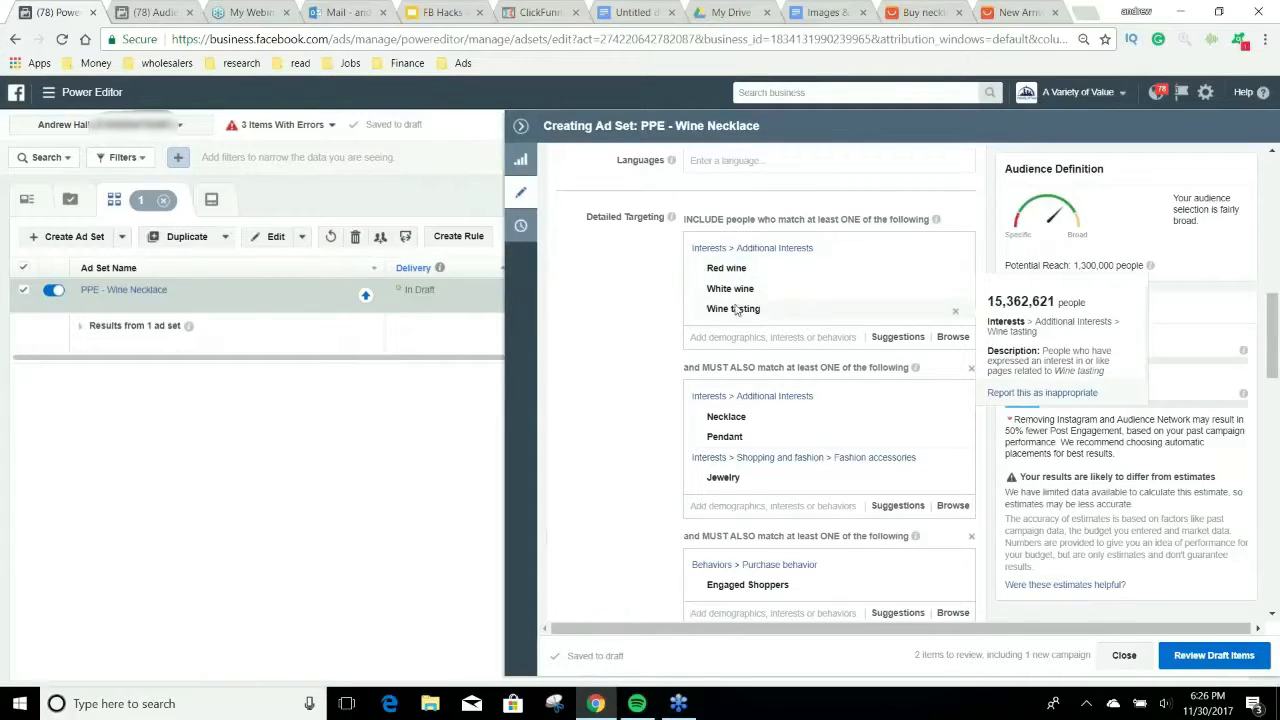
pyautogui.scroll(-3, 557, 363)
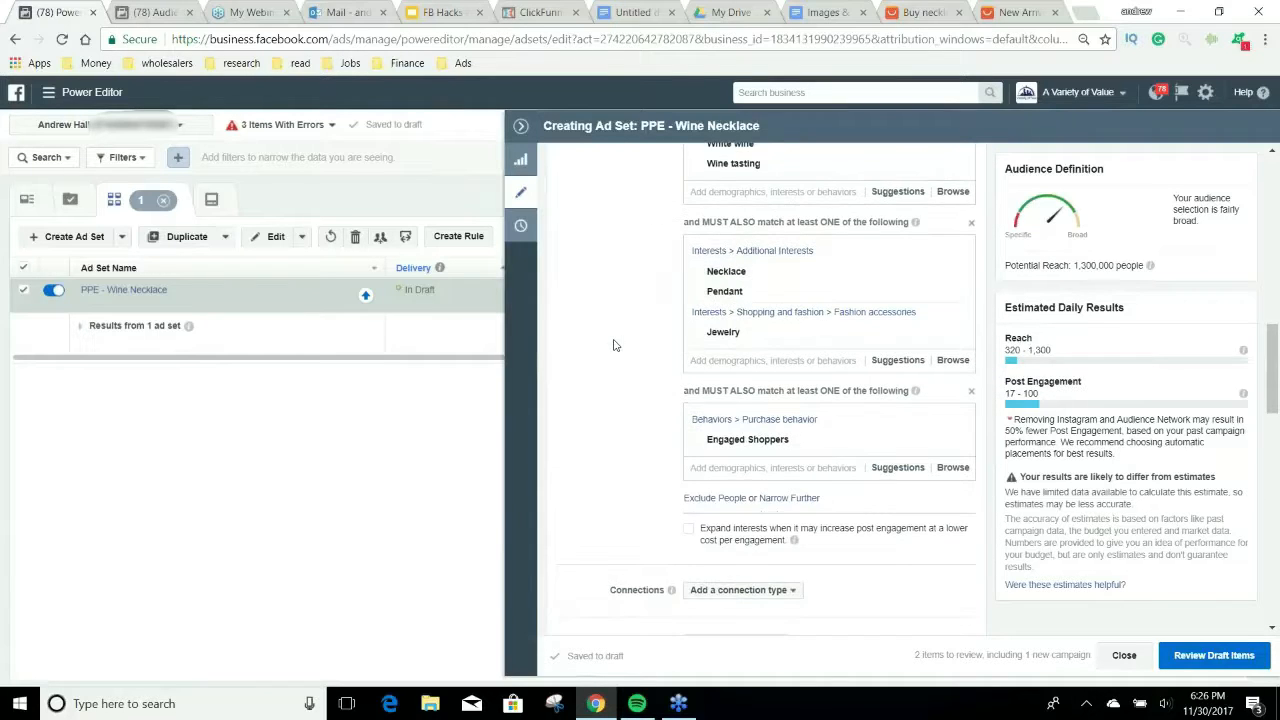
pyautogui.scroll(3, 724, 288)
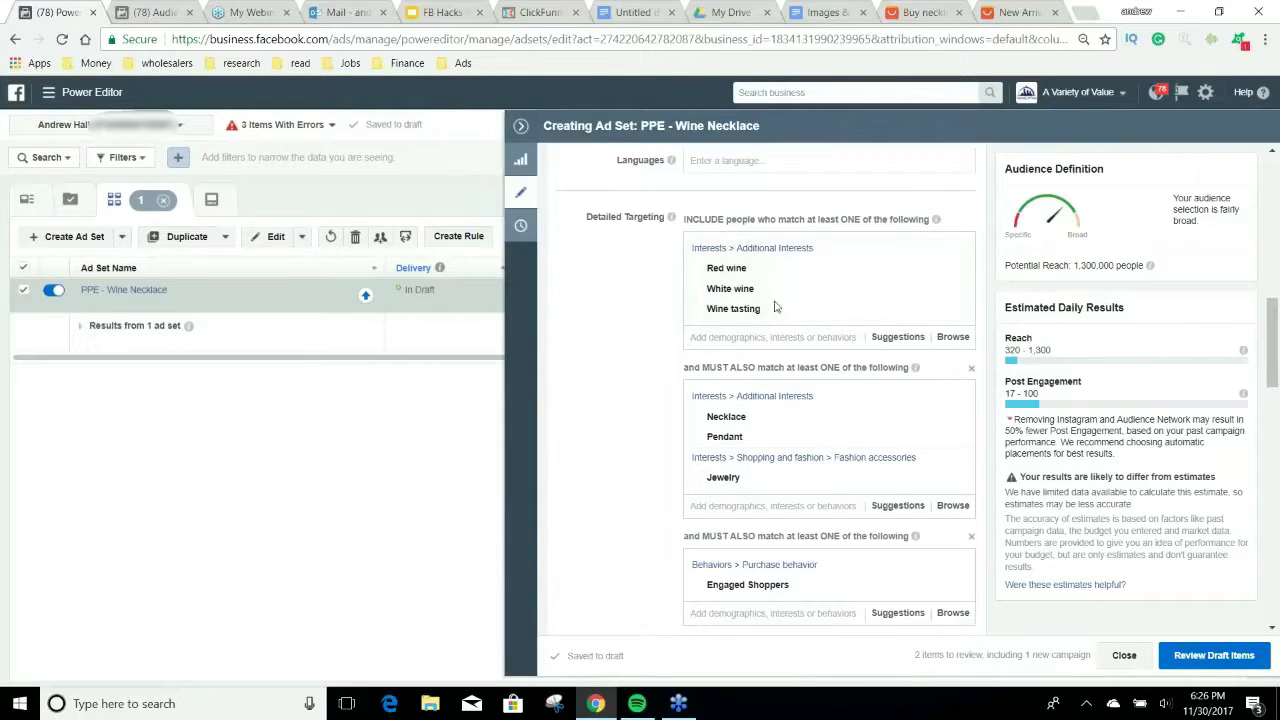
pyautogui.scroll(-1, 650, 330)
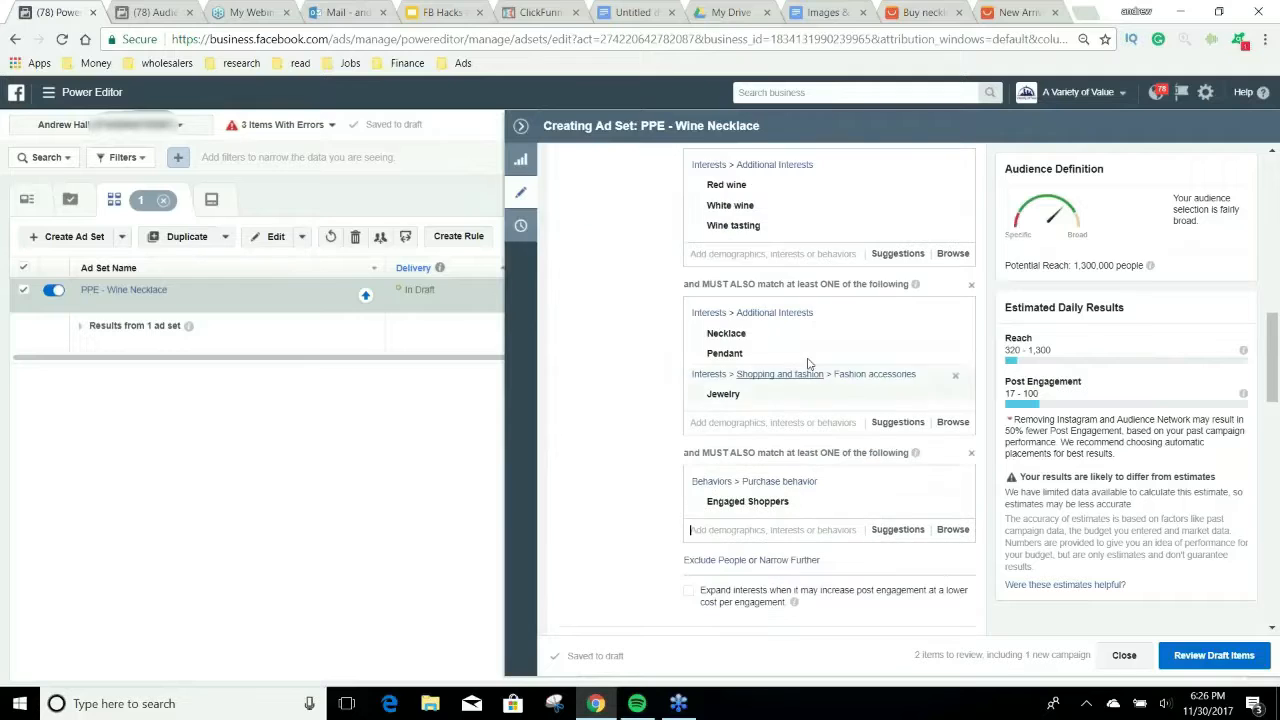
pyautogui.moveTo(830, 334)
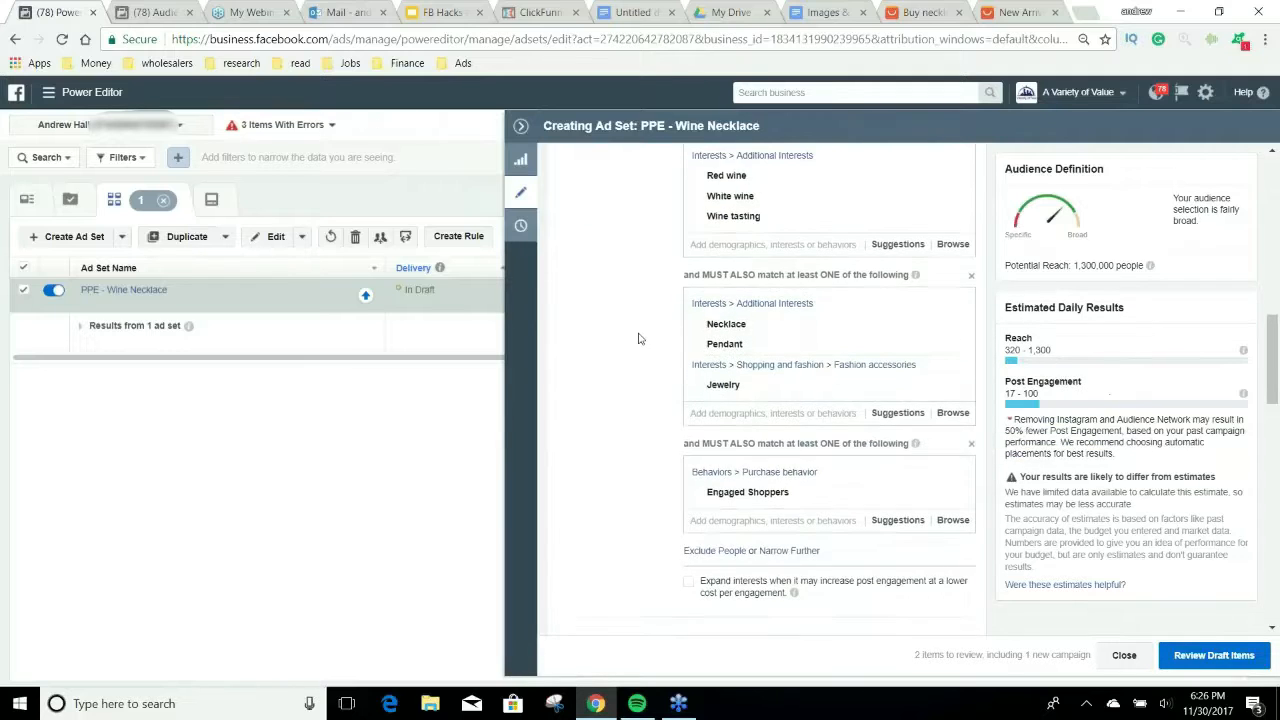
pyautogui.scroll(-1, 634, 334)
pyautogui.moveTo(757, 422)
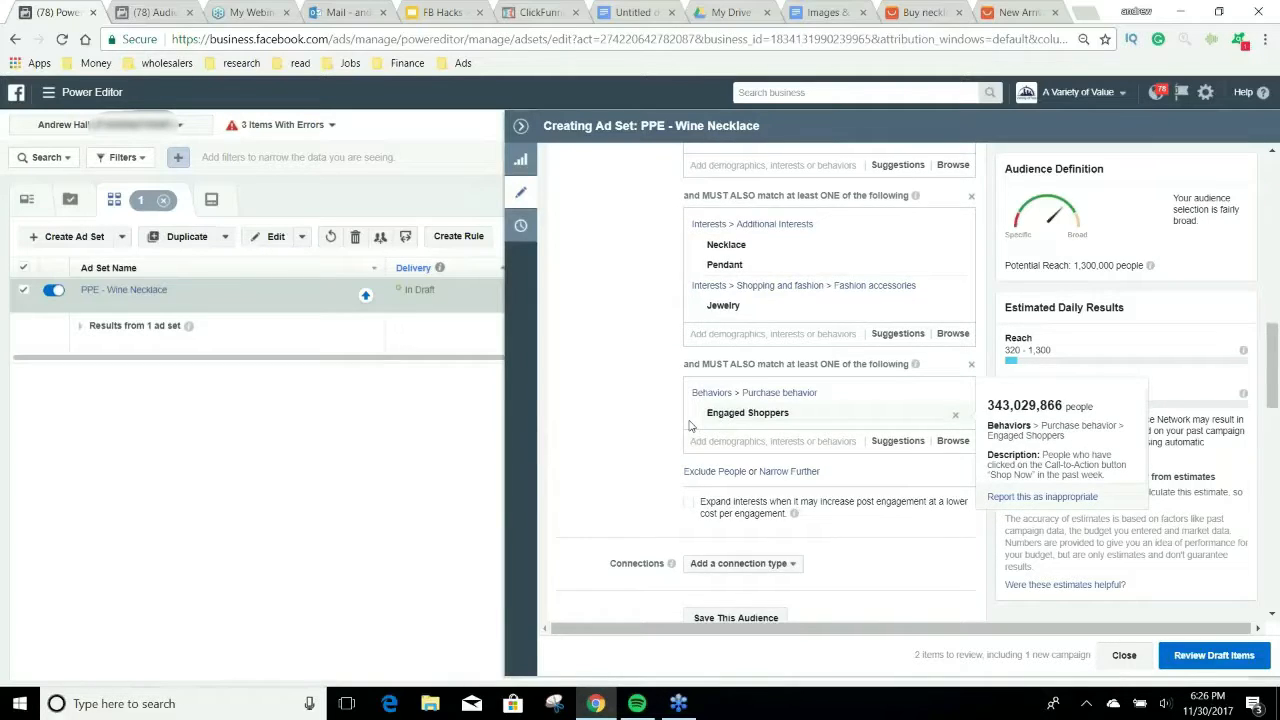
# Rename the ad set as "PPE - Wine Necklace - wine x NL x shop".
pyautogui.scroll(-15, 718, 418)
pyautogui.scroll(15, 855, 460)
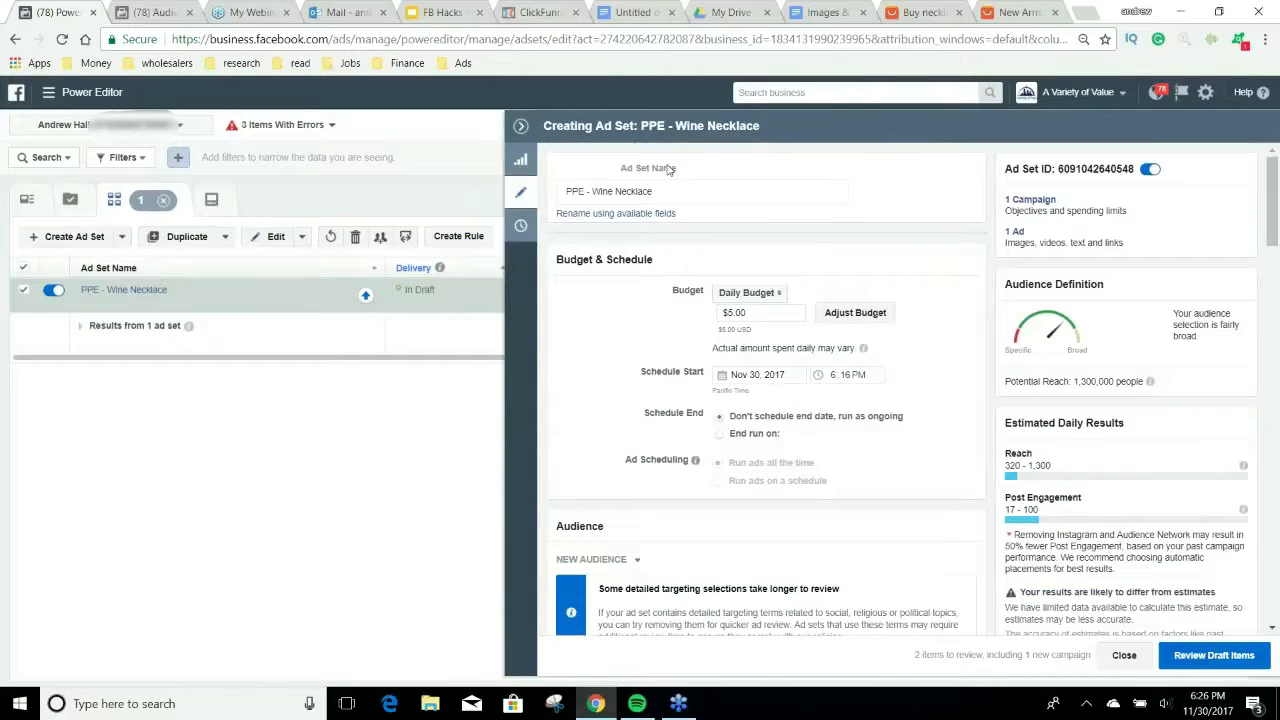
pyautogui.click(690, 190)
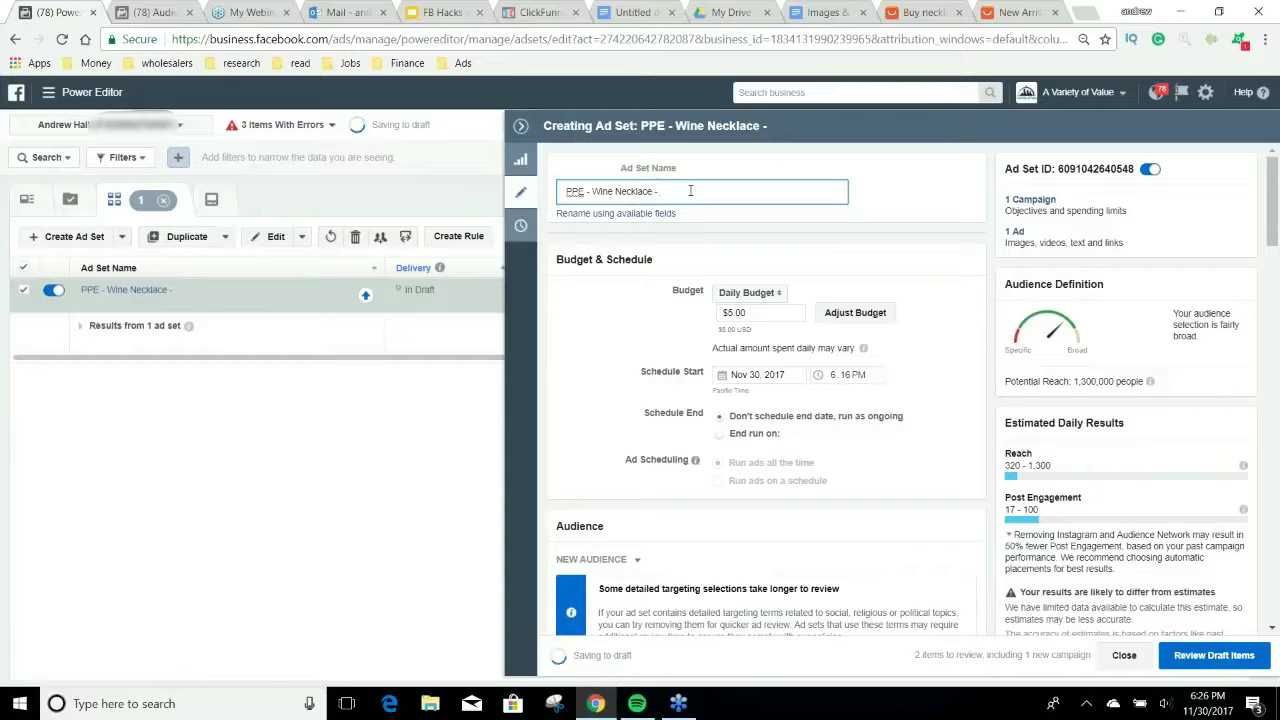
pyautogui.write('wine x NL x shop')
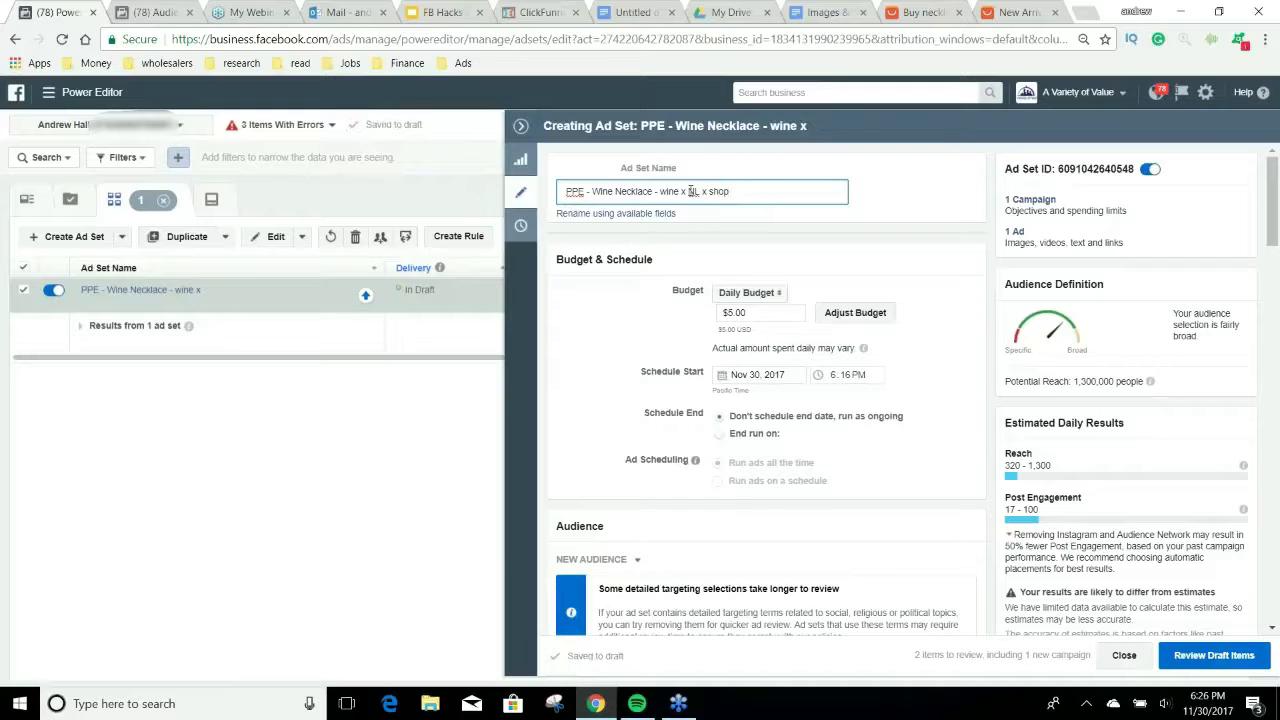
# Copy the full ad set name and use it to replace the name of the ad inside this ad set.
pyautogui.moveTo(722, 190); pyautogui.dragTo(564, 191)
pyautogui.hotkey('ctrl', 'c')
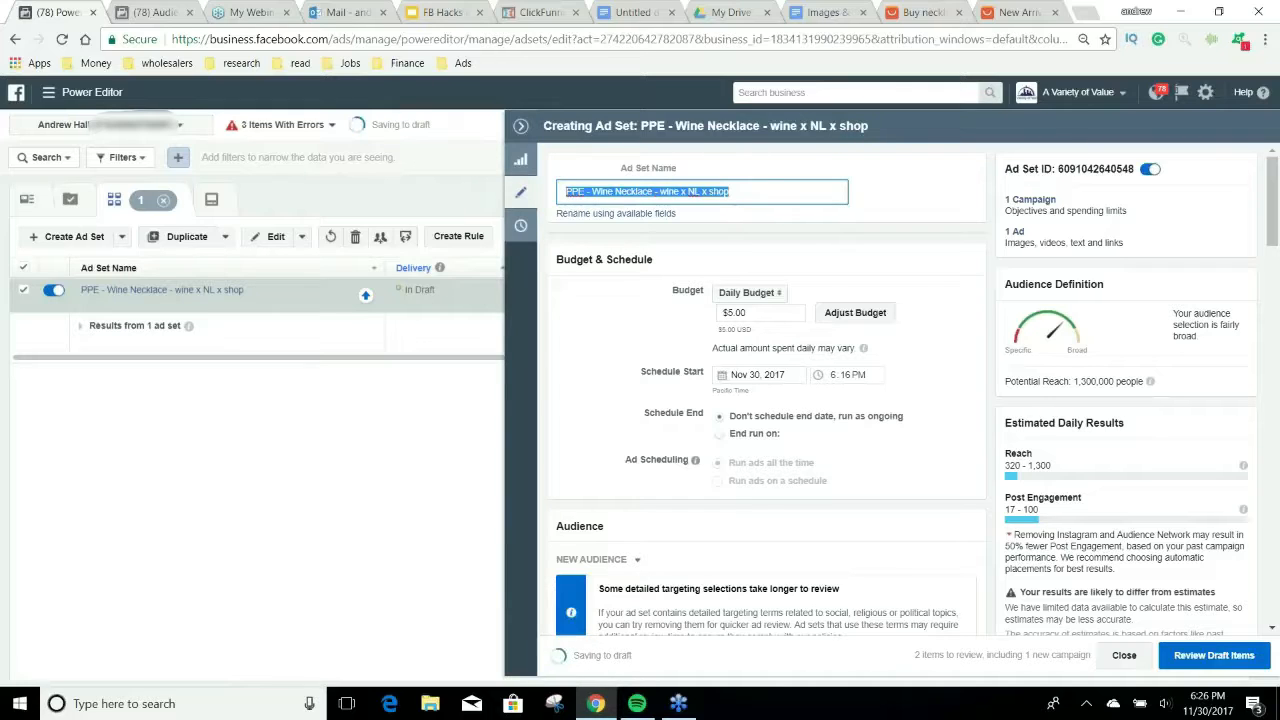
pyautogui.click(1014, 236)
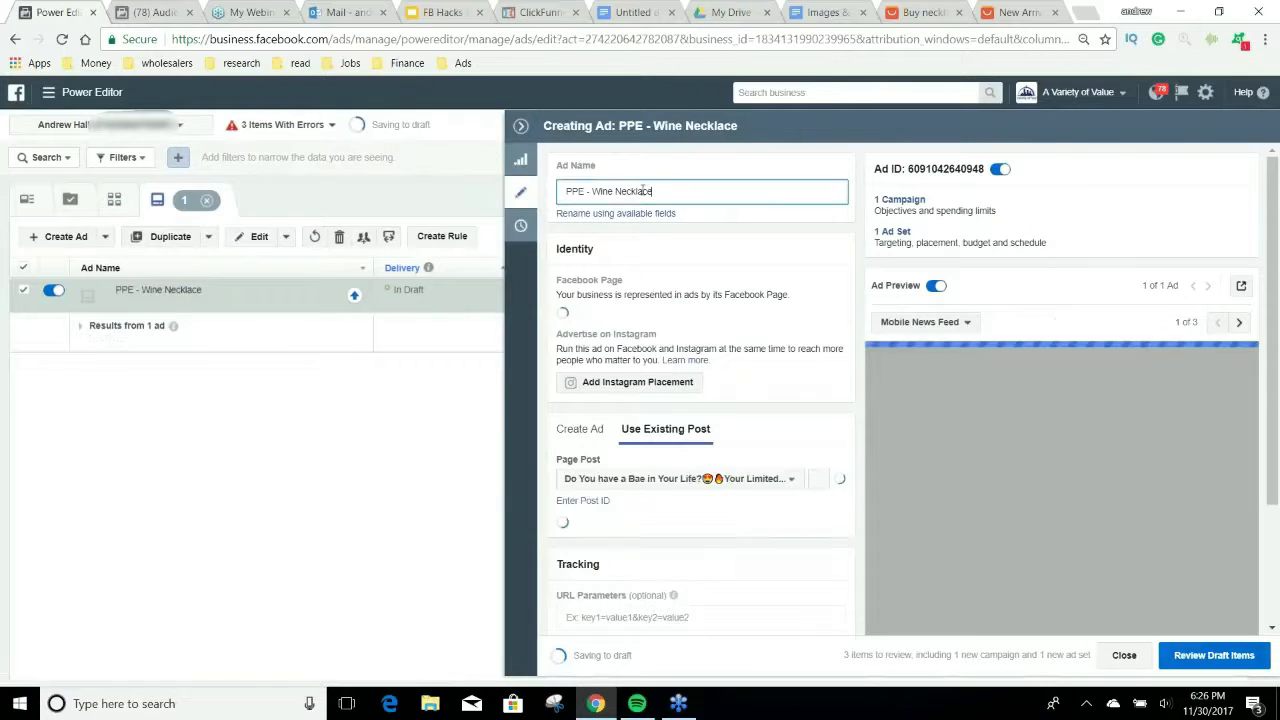
pyautogui.moveTo(652, 191); pyautogui.dragTo(560, 199)
pyautogui.hotkey('ctrl', 'v')
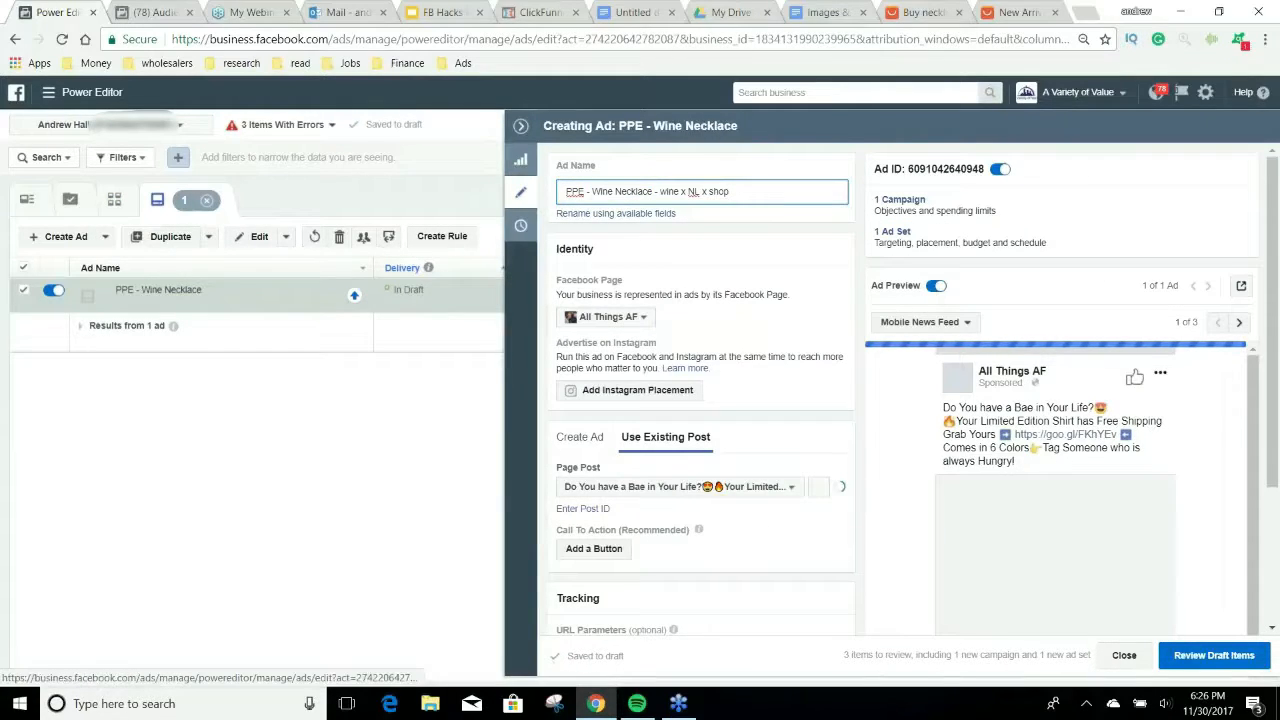
# Look through the Facebook Pages available for the ad's identity, both under A Variety of Value and across all other businesses.
pyautogui.click(643, 319)
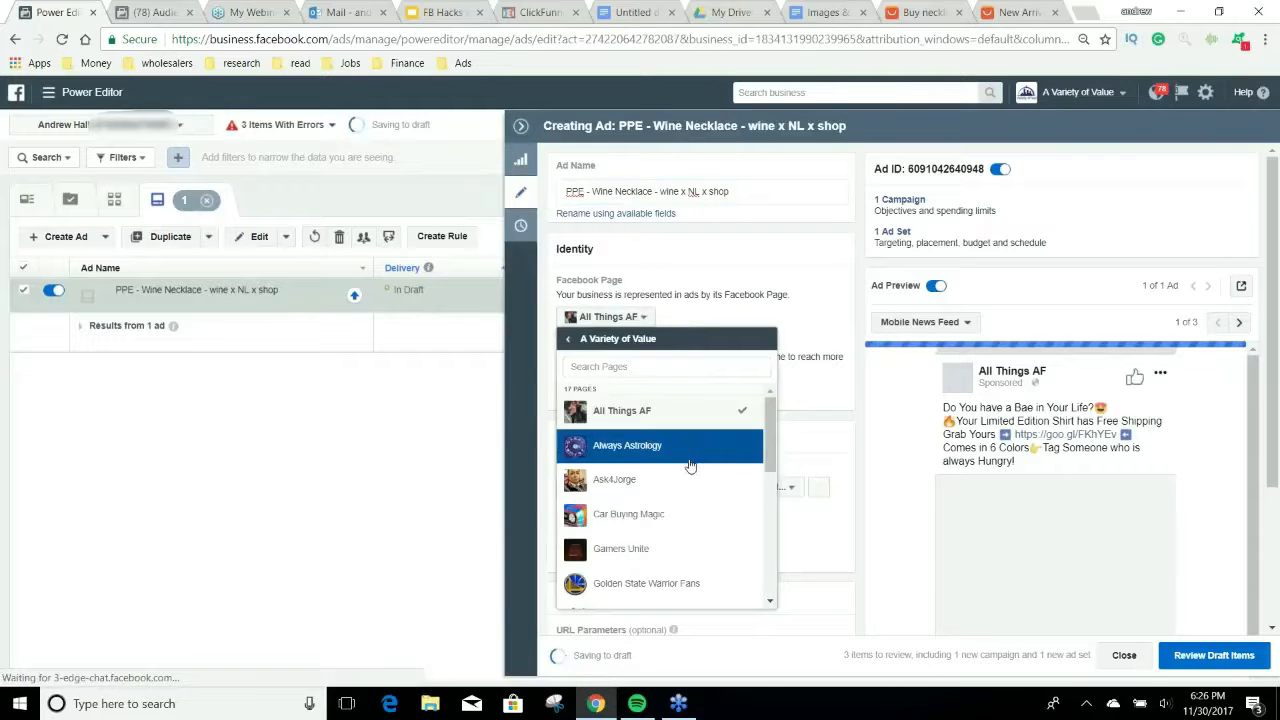
pyautogui.scroll(-1, 688, 466)
pyautogui.scroll(-5, 690, 470)
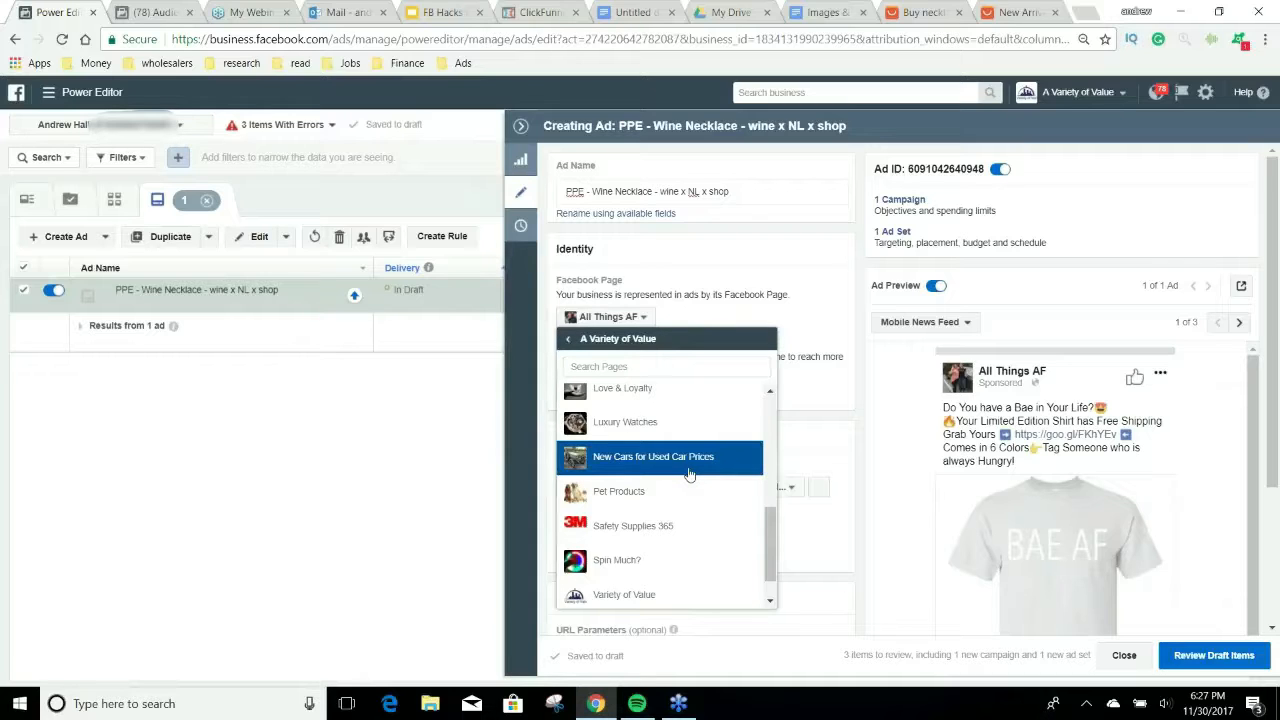
pyautogui.scroll(-1, 688, 470)
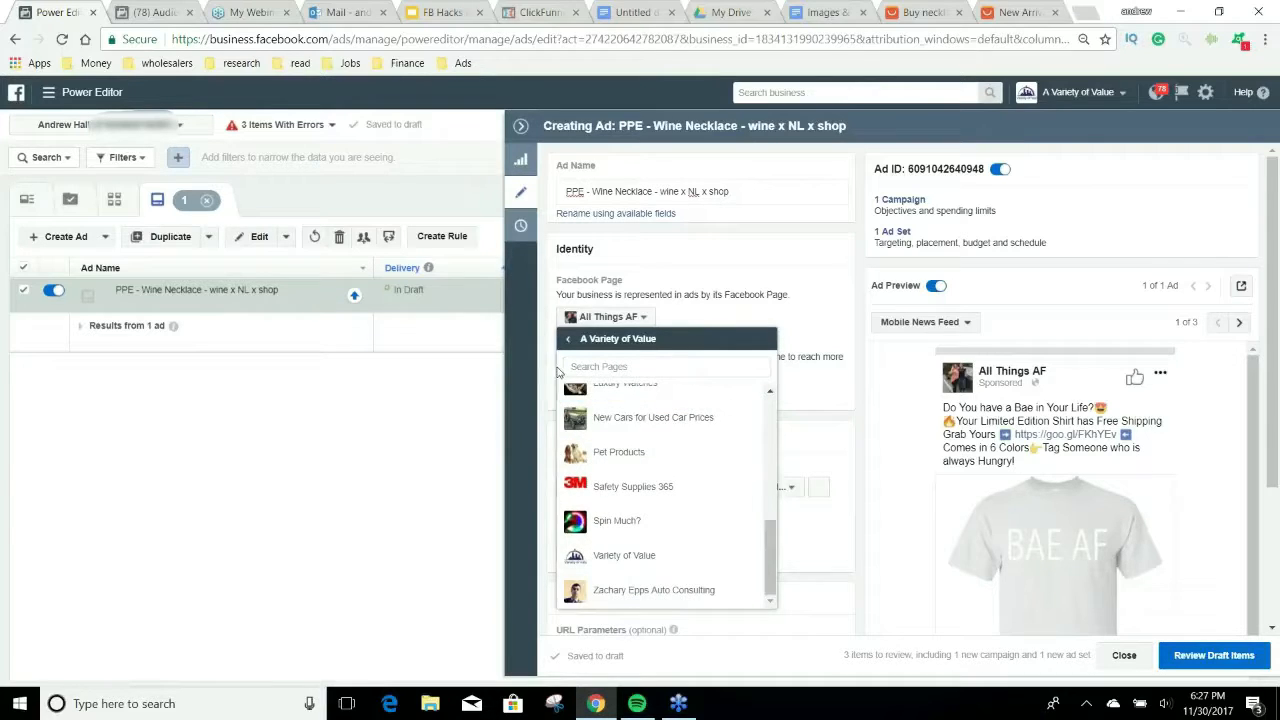
pyautogui.click(566, 340)
pyautogui.scroll(-2, 708, 451)
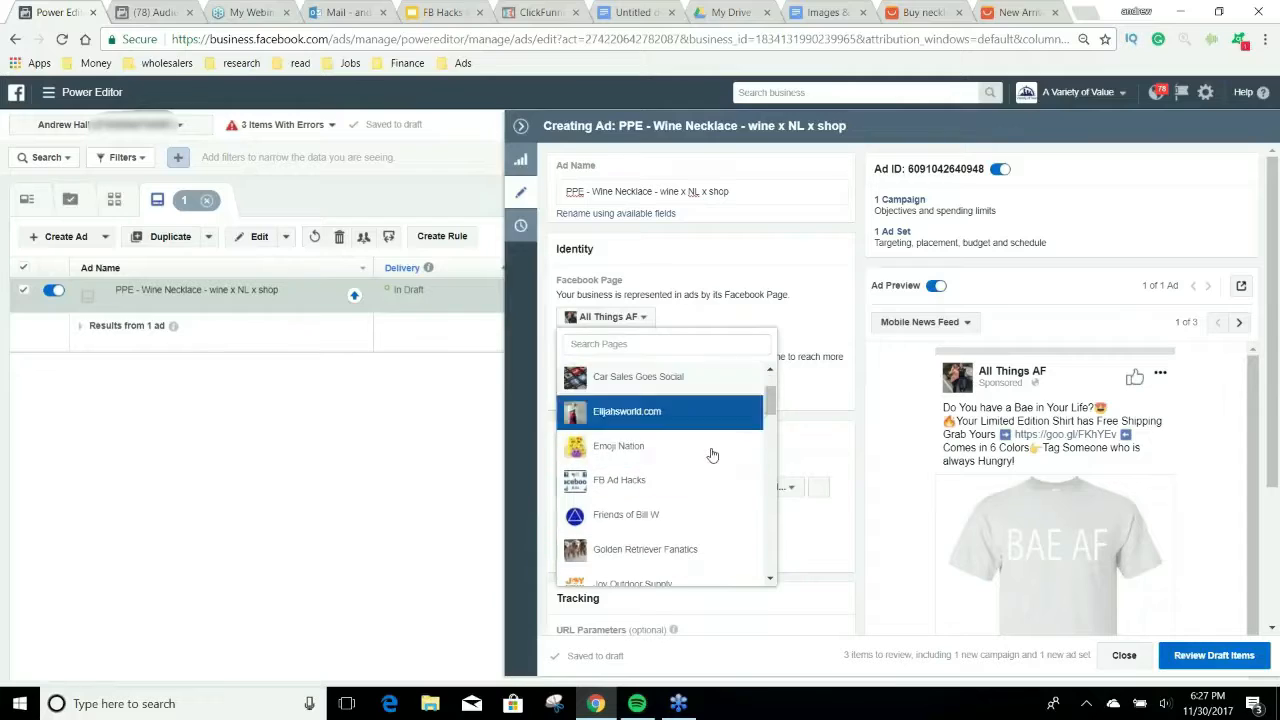
pyautogui.scroll(-3, 708, 455)
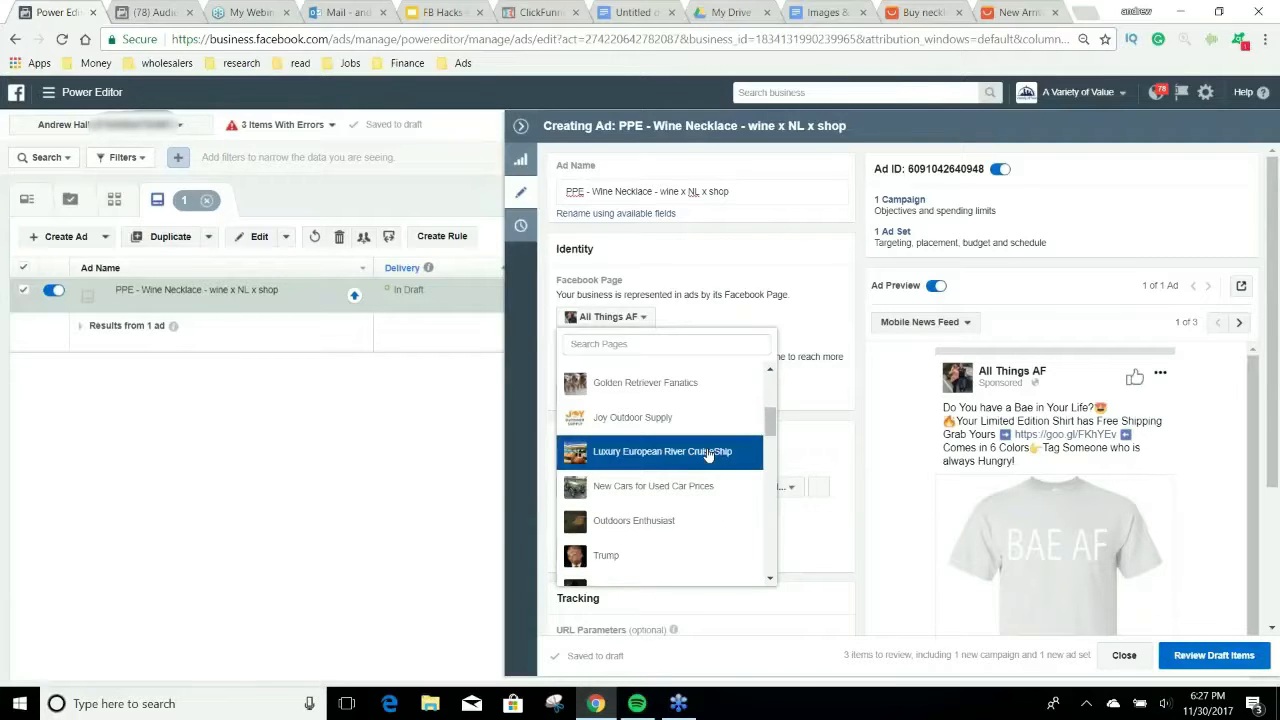
pyautogui.scroll(-8, 708, 454)
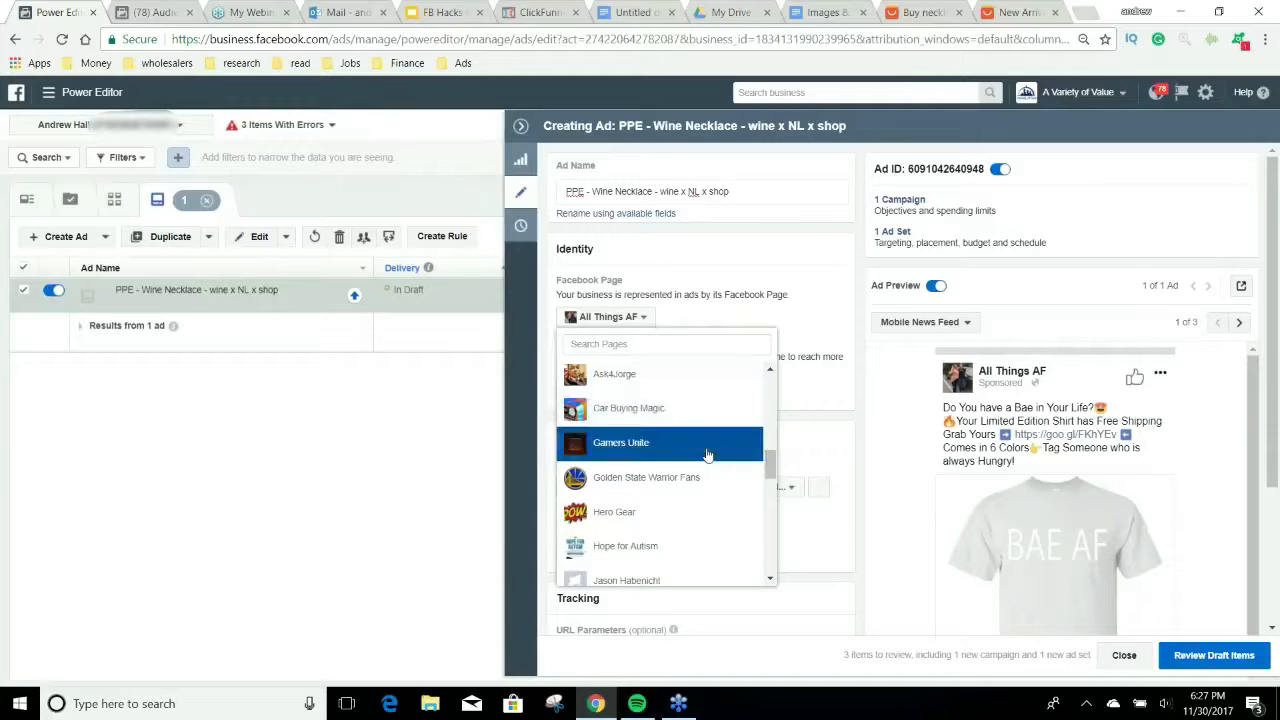
pyautogui.scroll(-10, 708, 454)
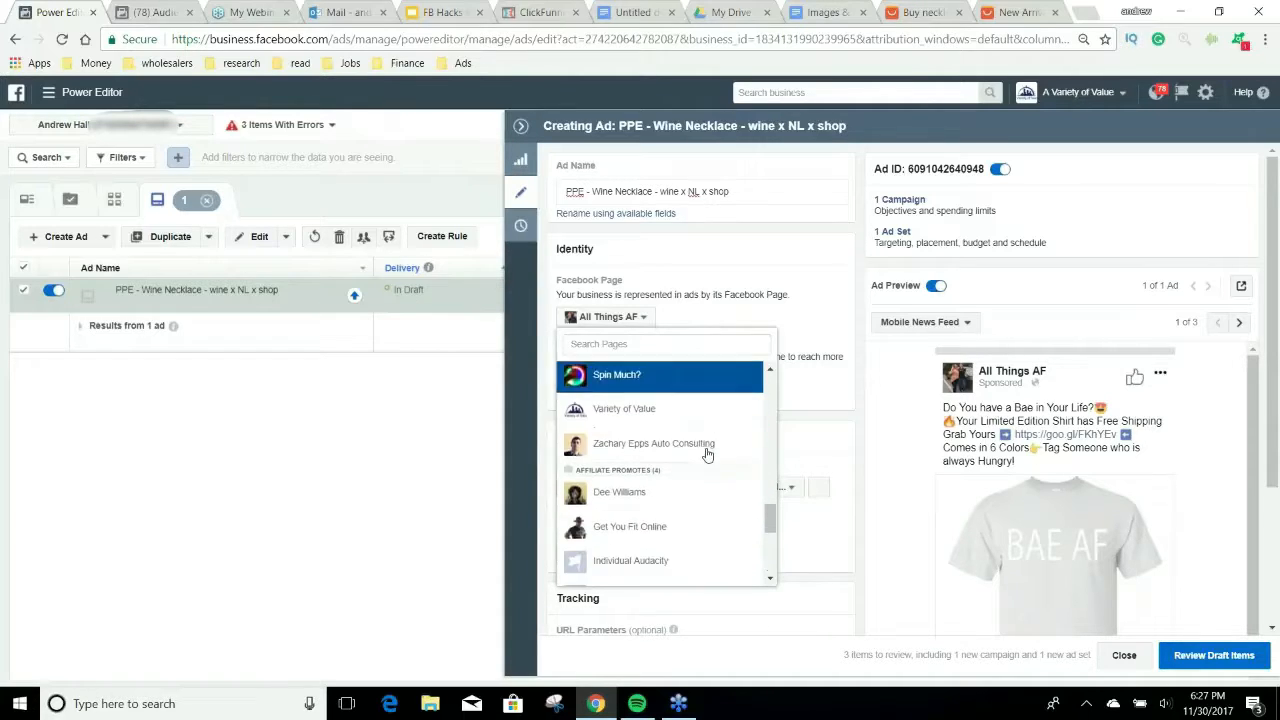
pyautogui.scroll(-8, 707, 455)
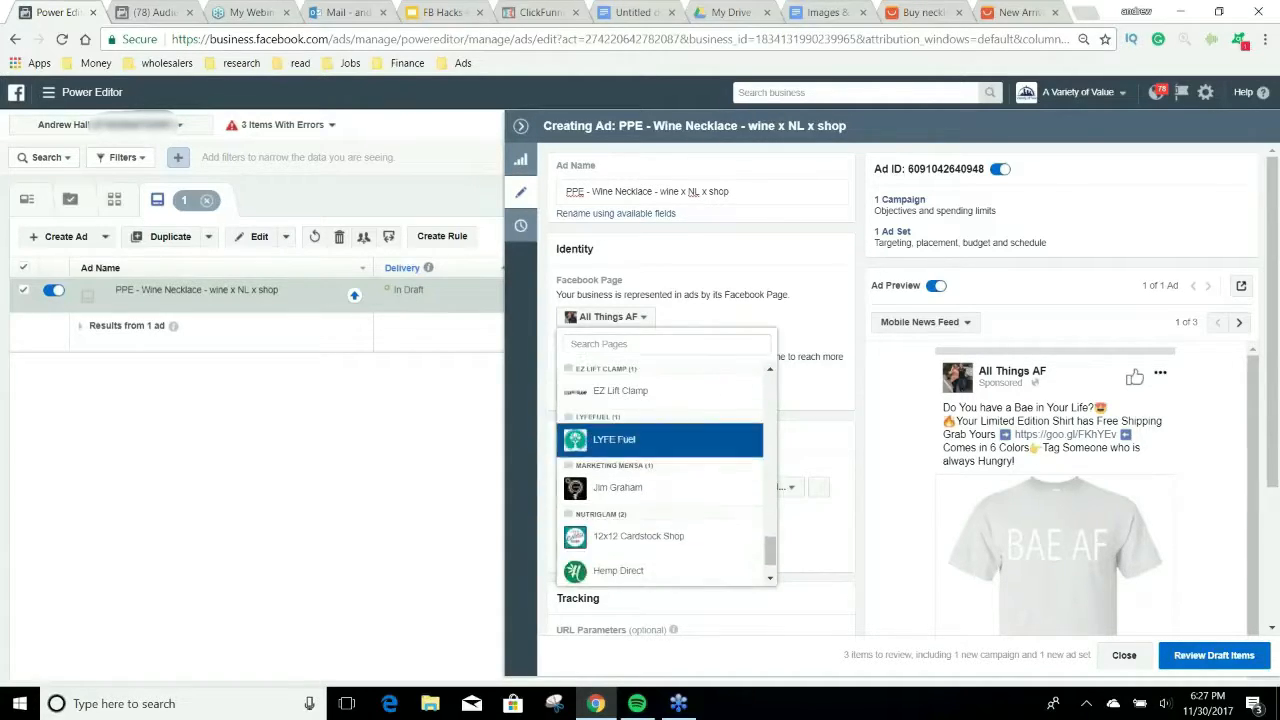
pyautogui.scroll(6, 707, 455)
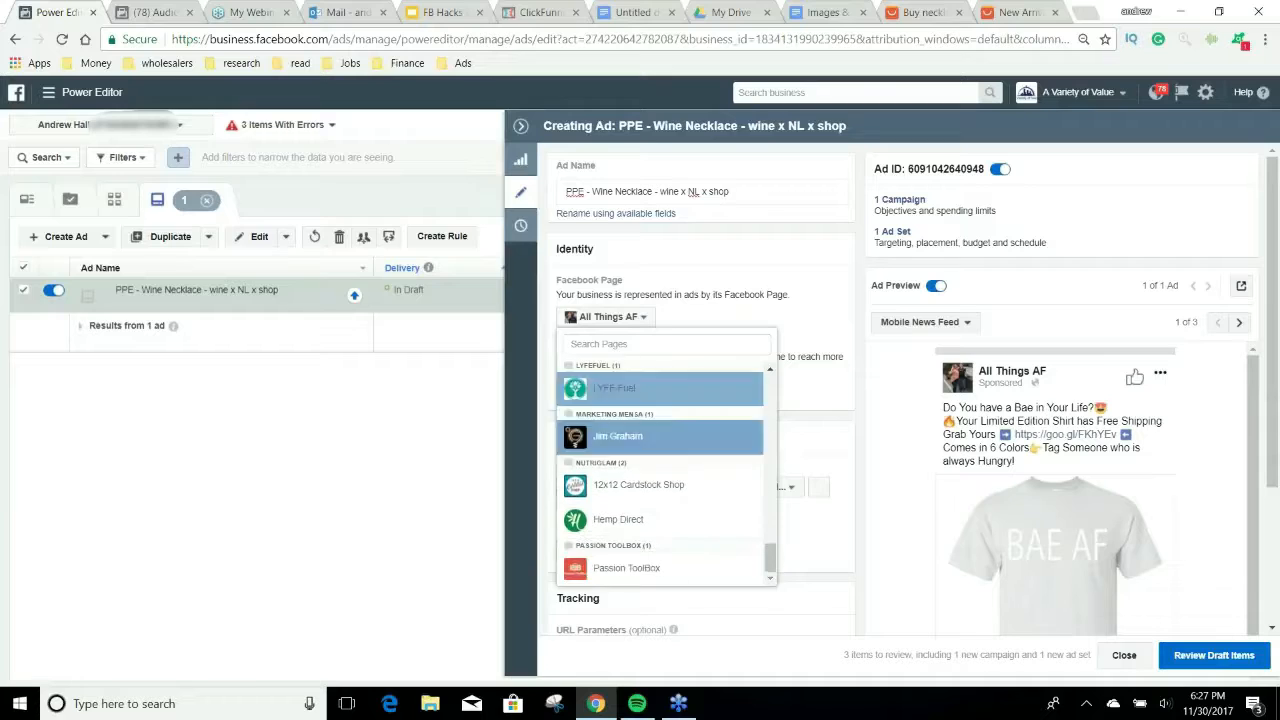
pyautogui.click(831, 339)
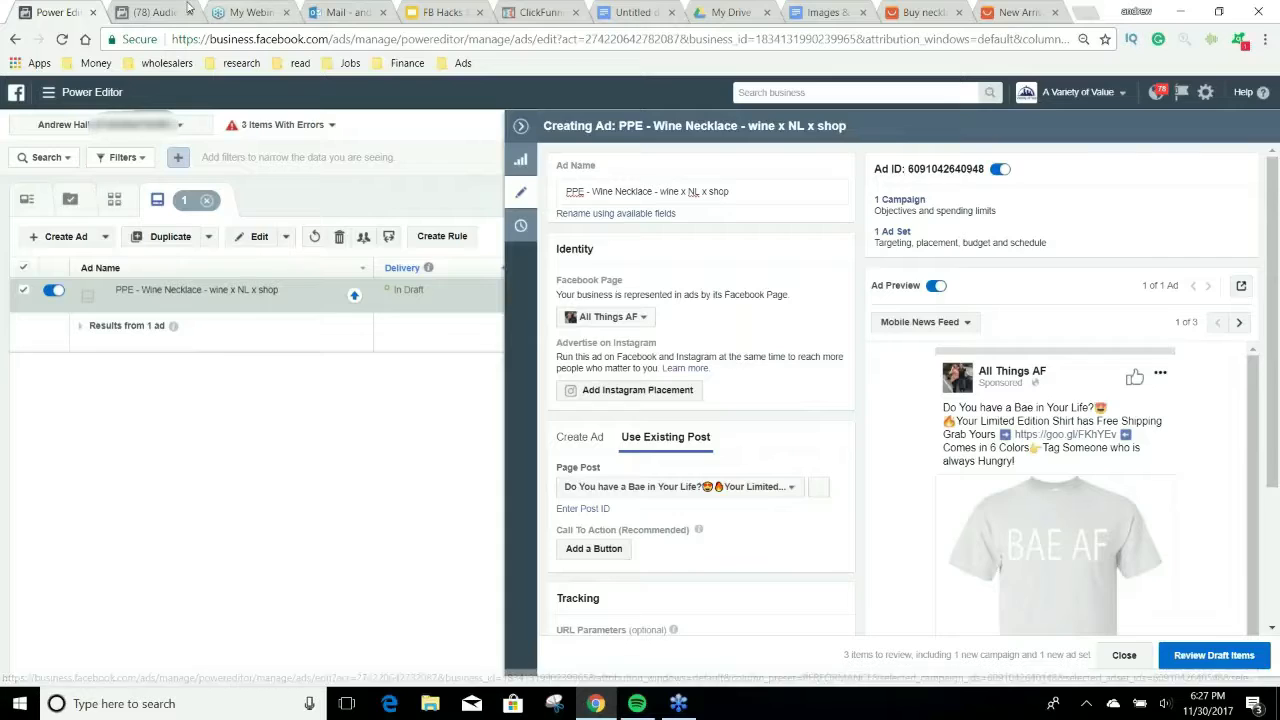
# Leave Audience Insights in the second browser tab and go to the personal Facebook news feed.
pyautogui.click(152, 12)
pyautogui.click(48, 92)
pyautogui.click(120, 389)
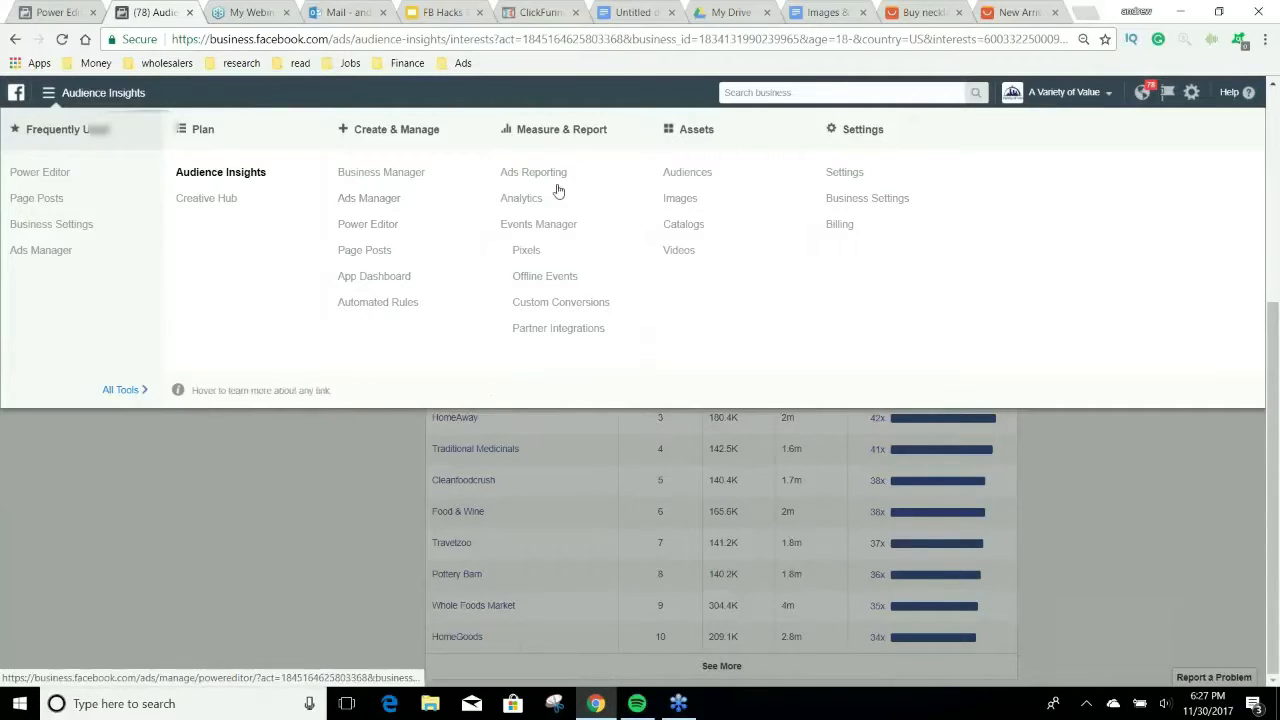
pyautogui.click(1091, 103)
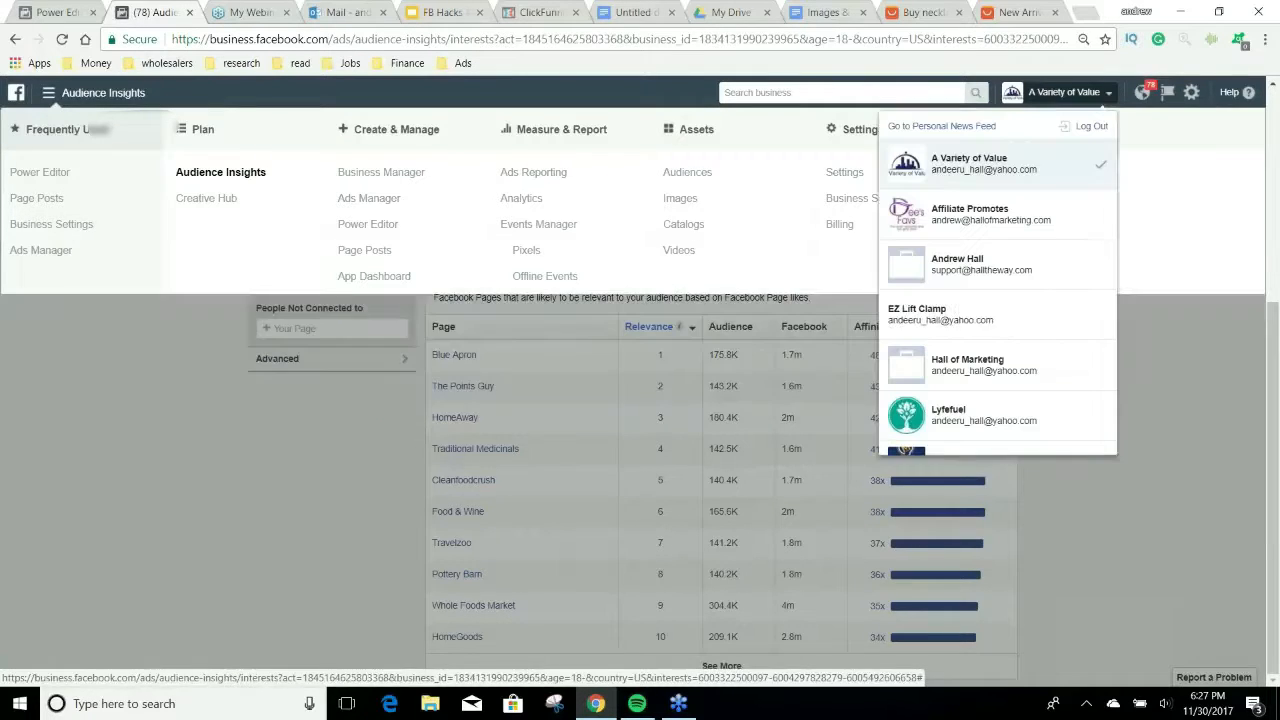
pyautogui.click(940, 127)
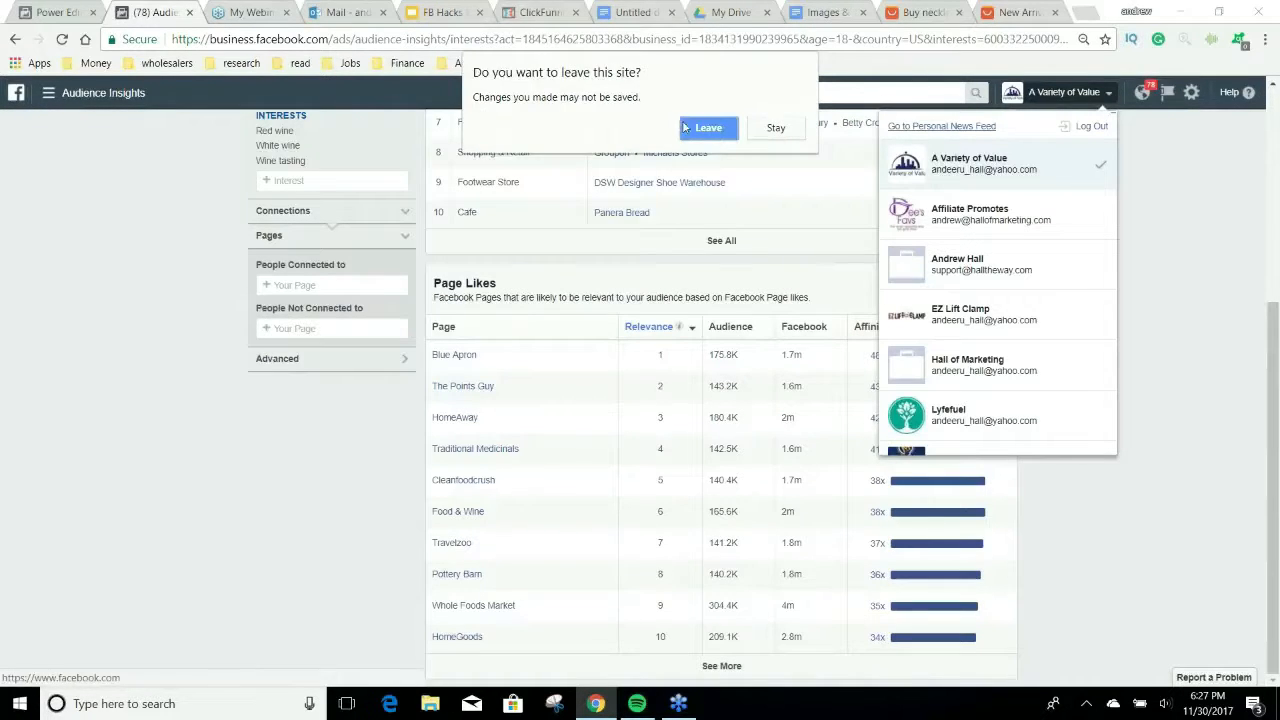
pyautogui.click(685, 127)
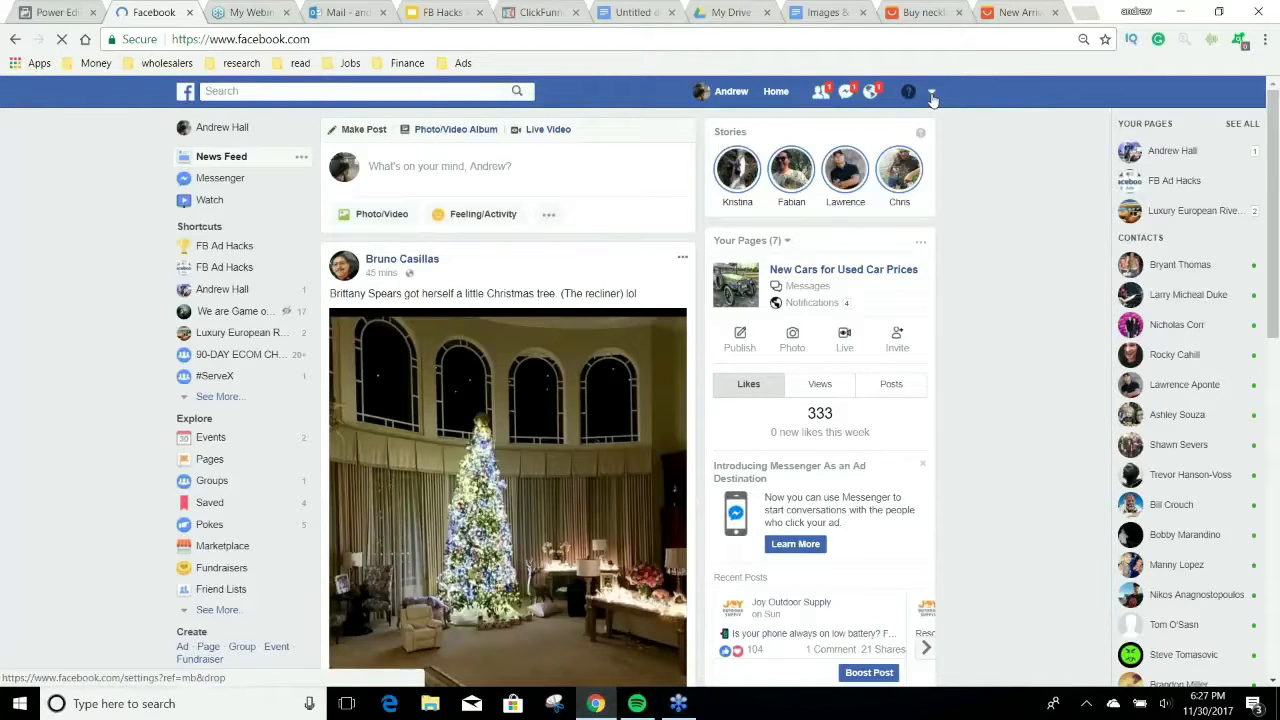
# Start creating a new Facebook Page of the Brand or Product type.
pyautogui.click(931, 93)
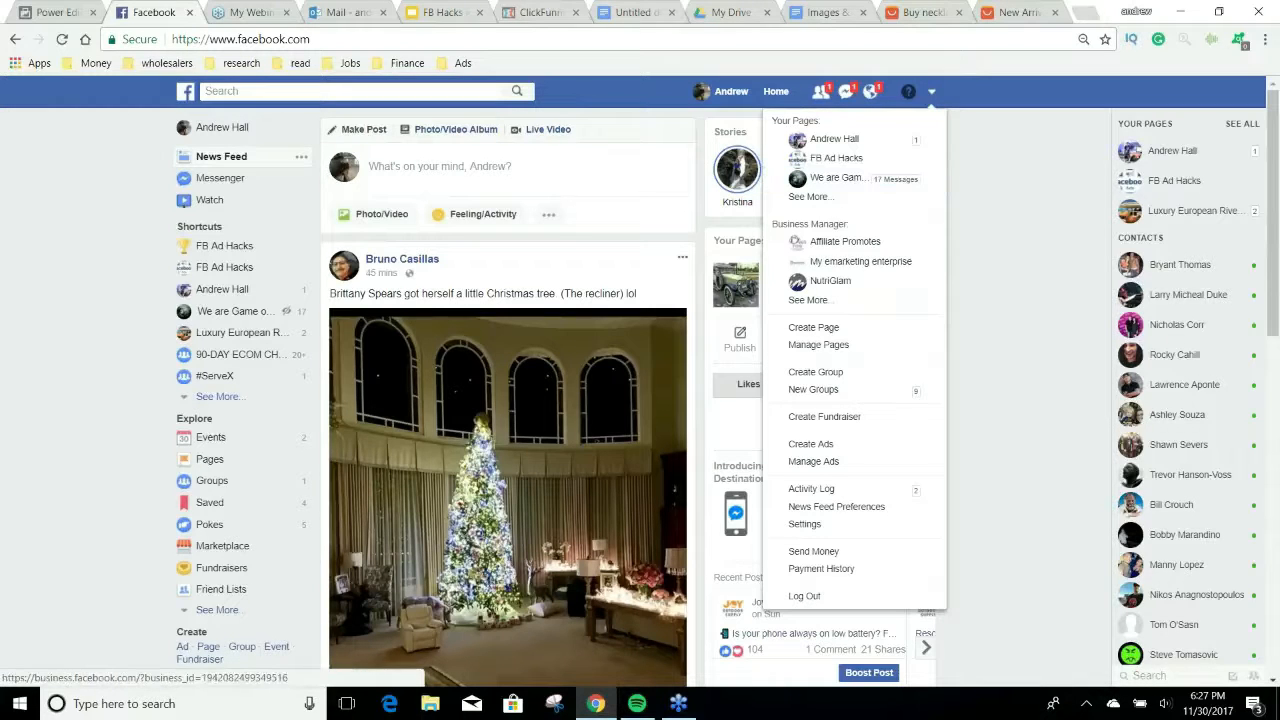
pyautogui.click(818, 328)
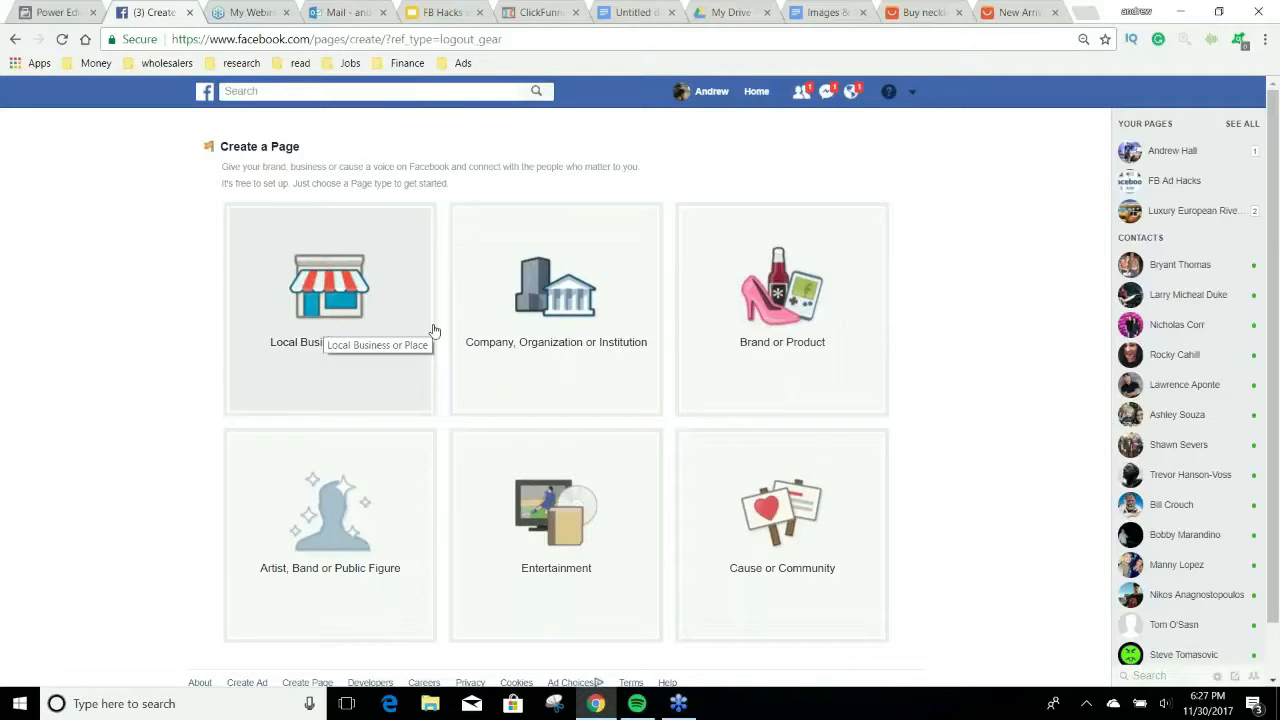
pyautogui.click(784, 345)
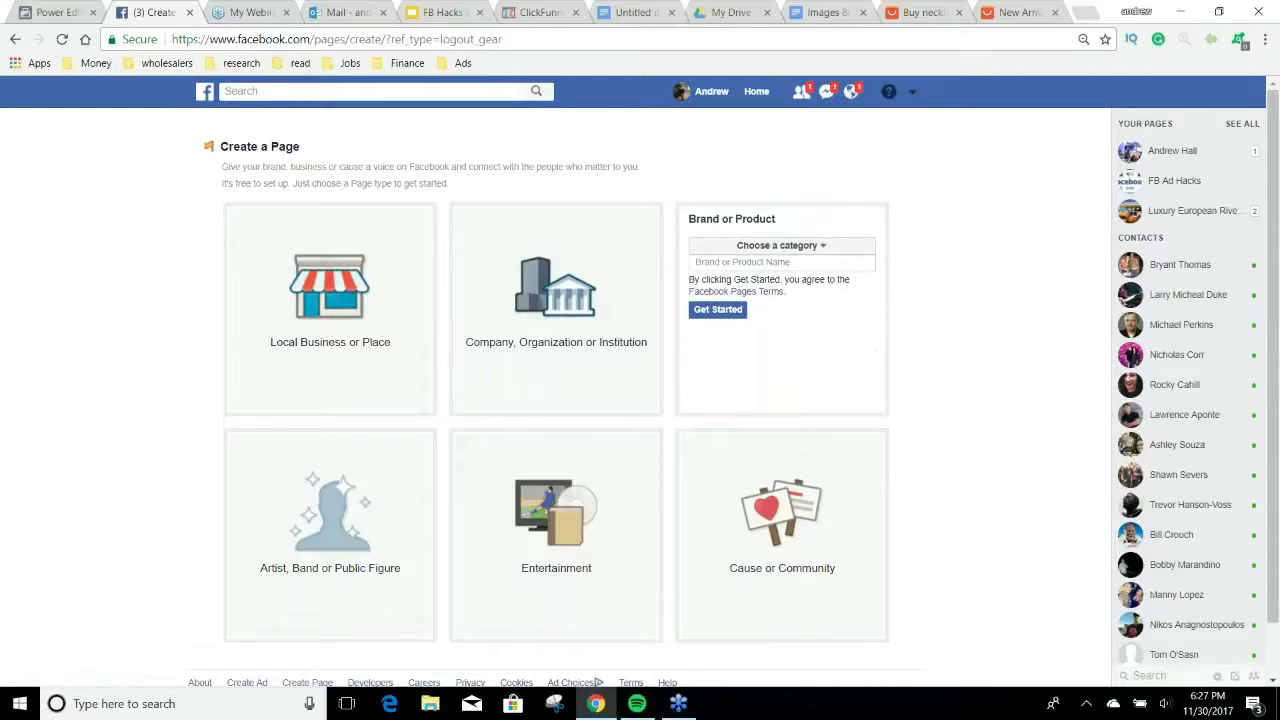
# Name the new page "I Love All Things Wine", set its category to Website, and create it.
pyautogui.click(778, 263)
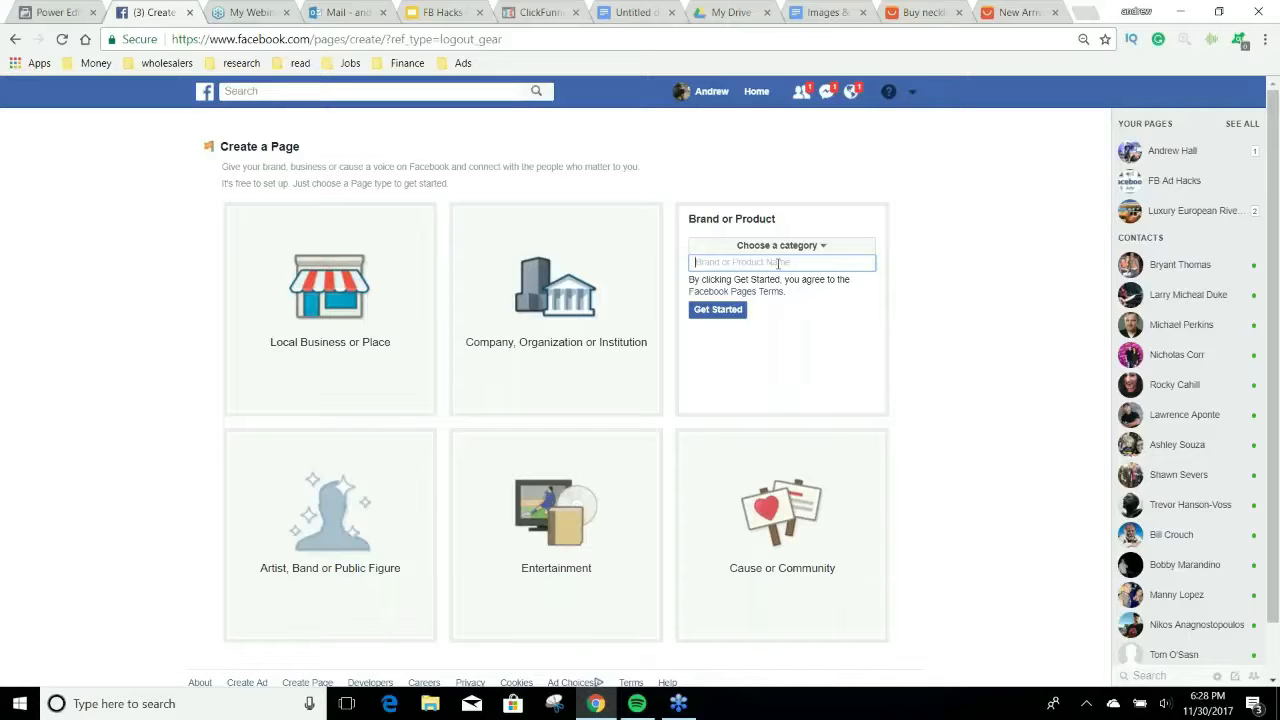
pyautogui.write('I Love All Things Wine')
pyautogui.click(705, 311)
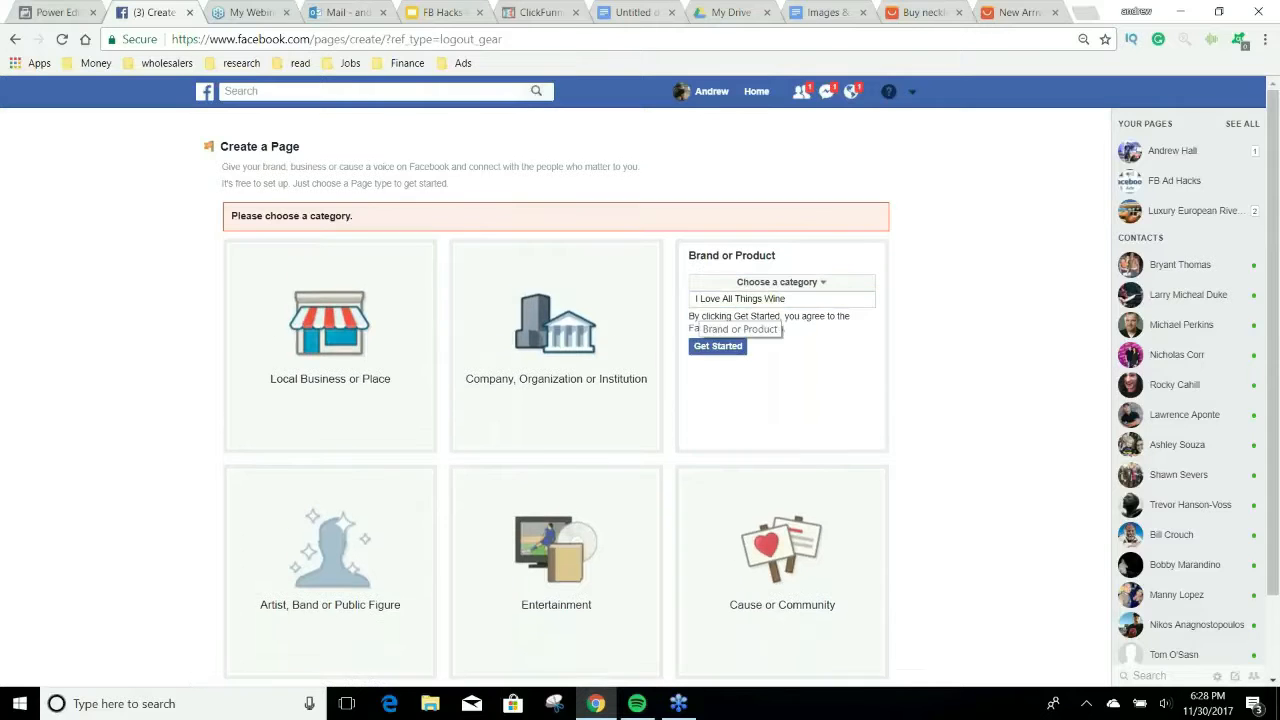
pyautogui.click(812, 284)
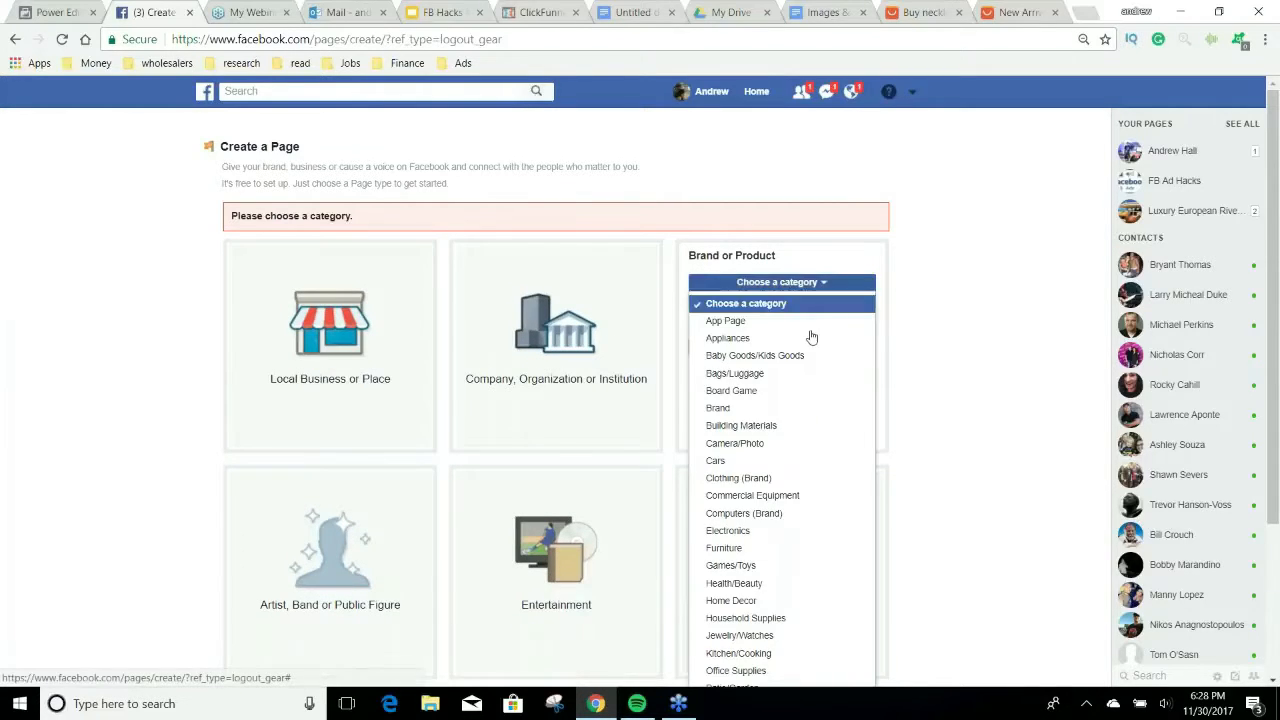
pyautogui.scroll(-2, 812, 385)
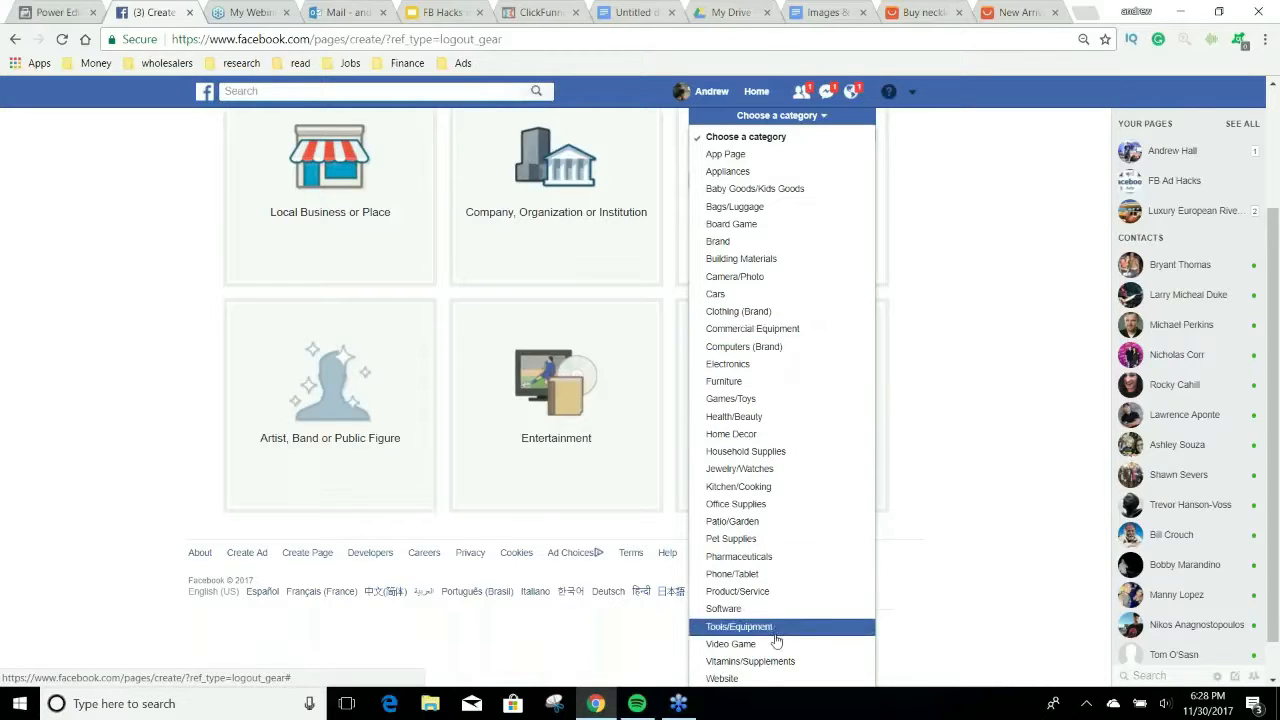
pyautogui.click(766, 679)
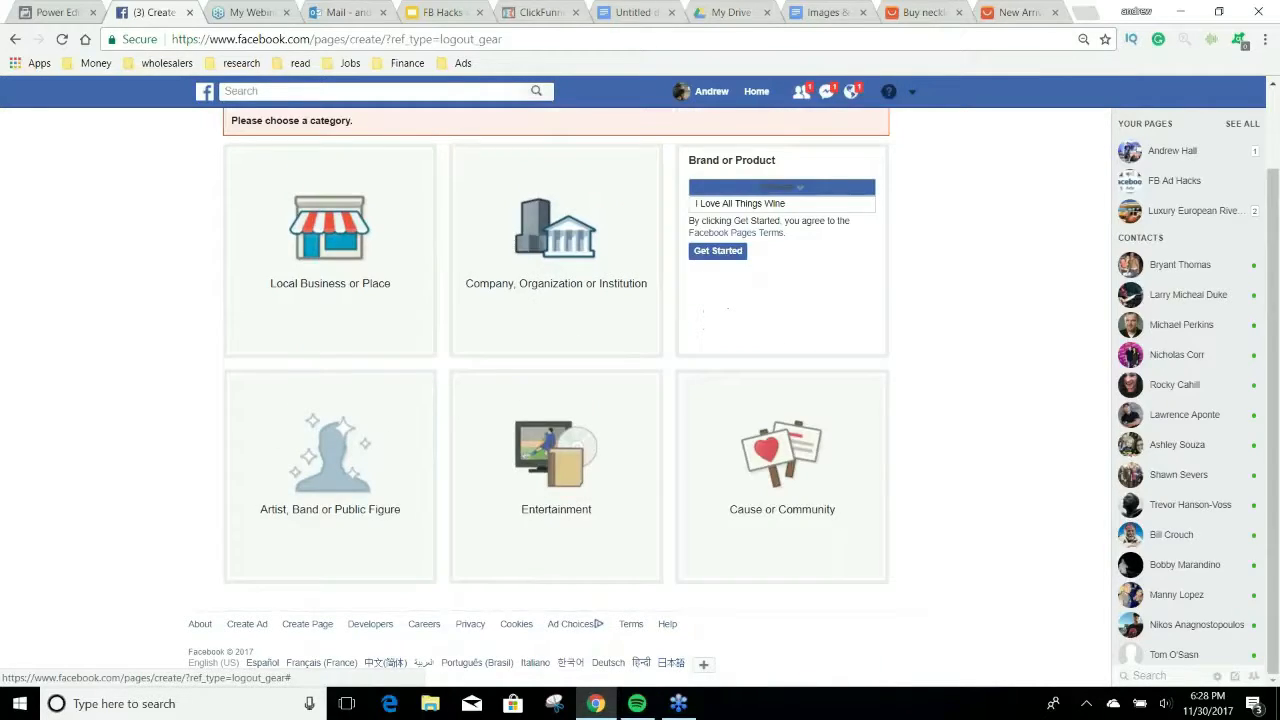
pyautogui.click(728, 253)
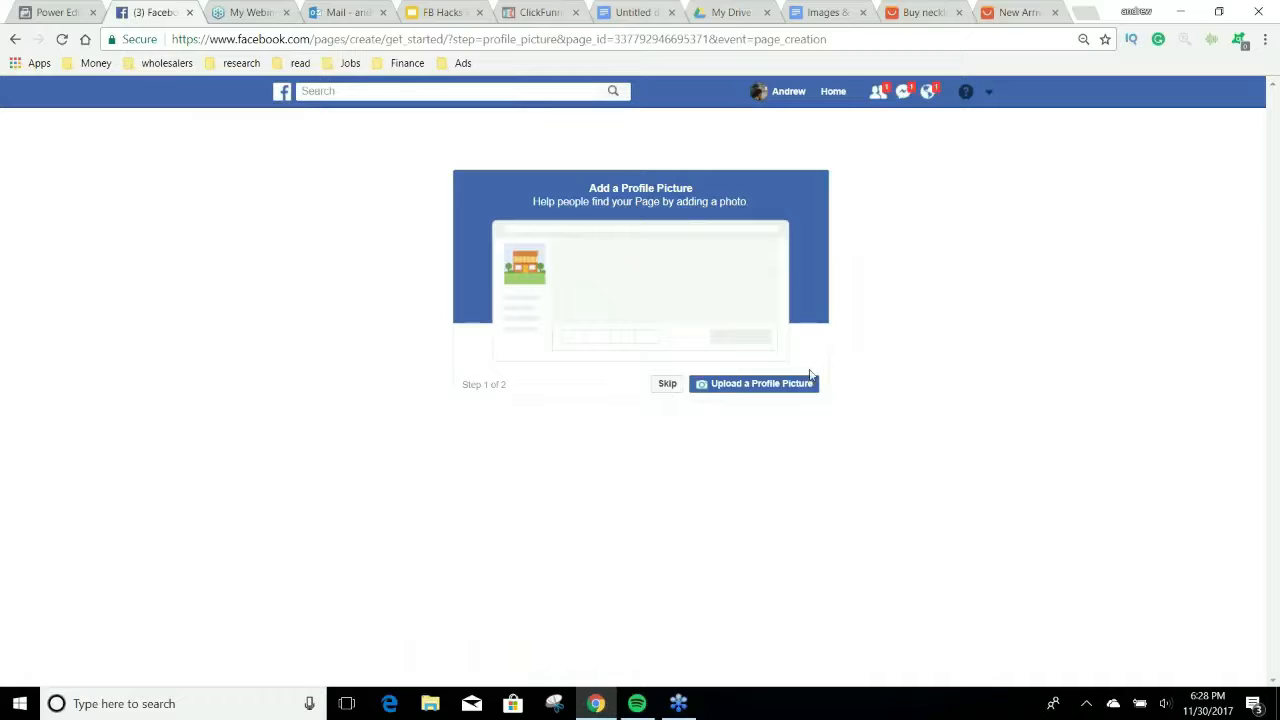
pyautogui.click(802, 388)
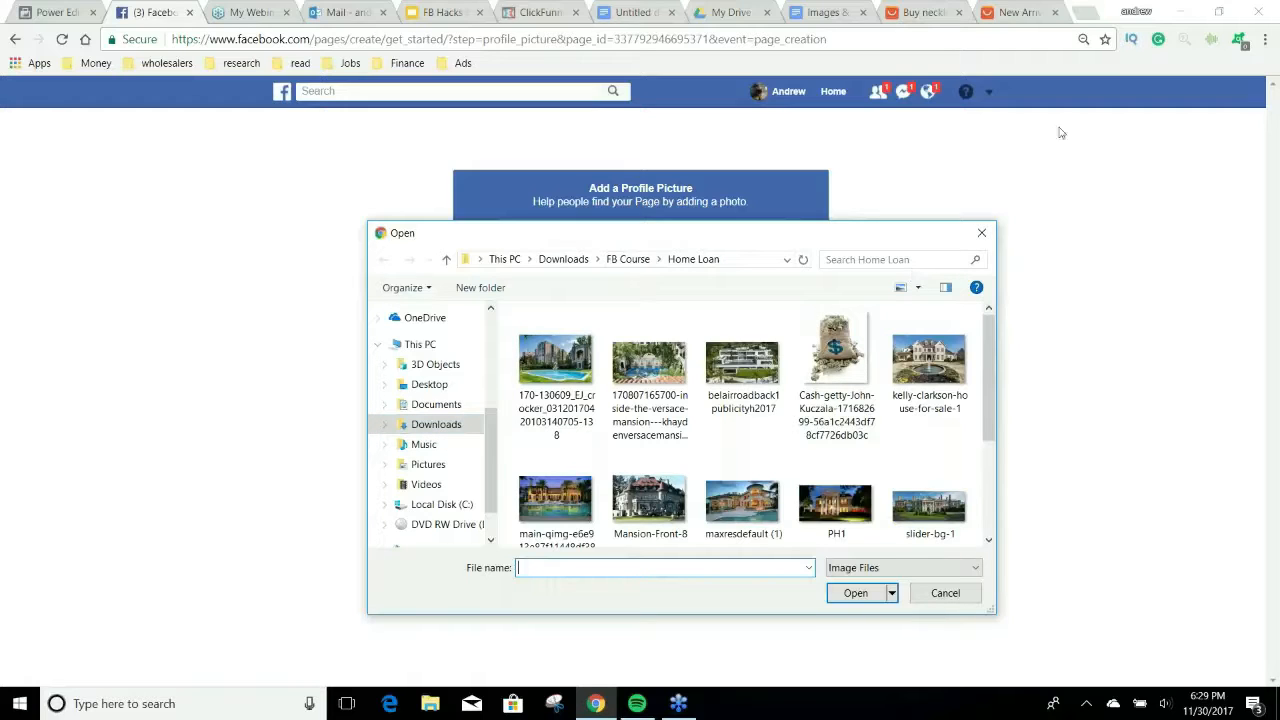
pyautogui.click(1089, 13)
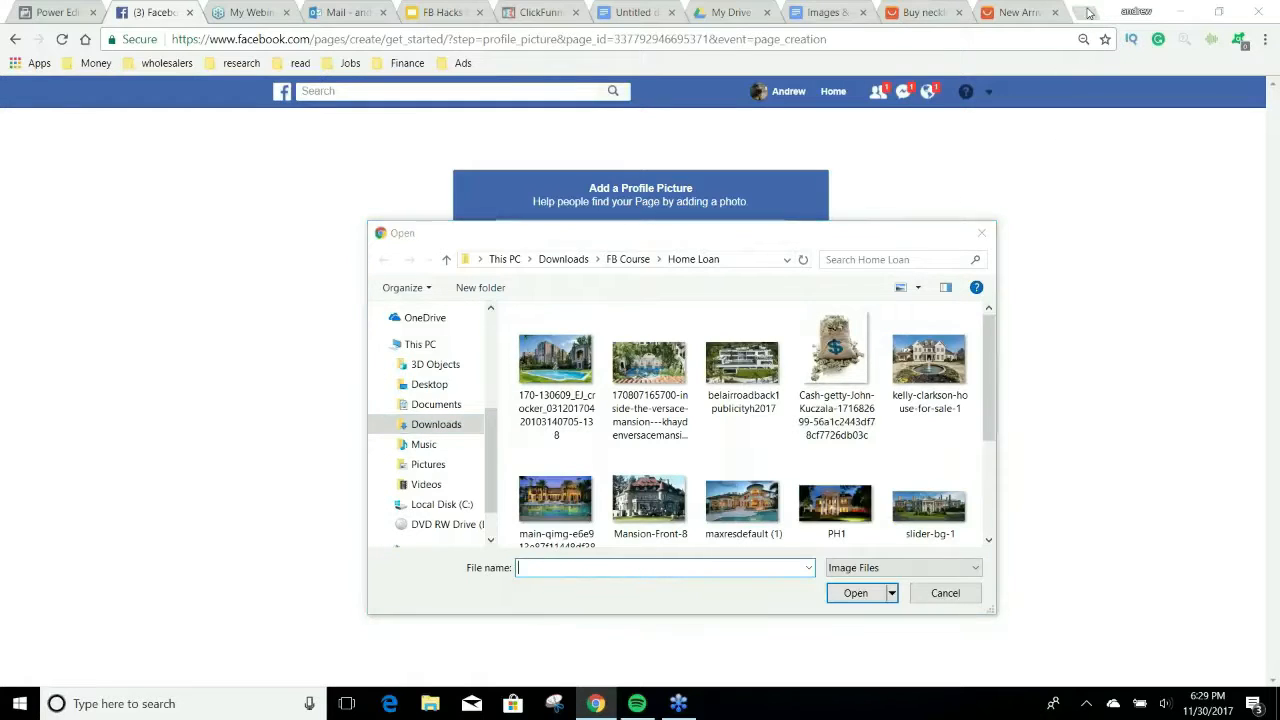
pyautogui.click(979, 232)
# Search Google Images for "wine" in a new browser tab and browse the pictures.
pyautogui.click(1085, 13)
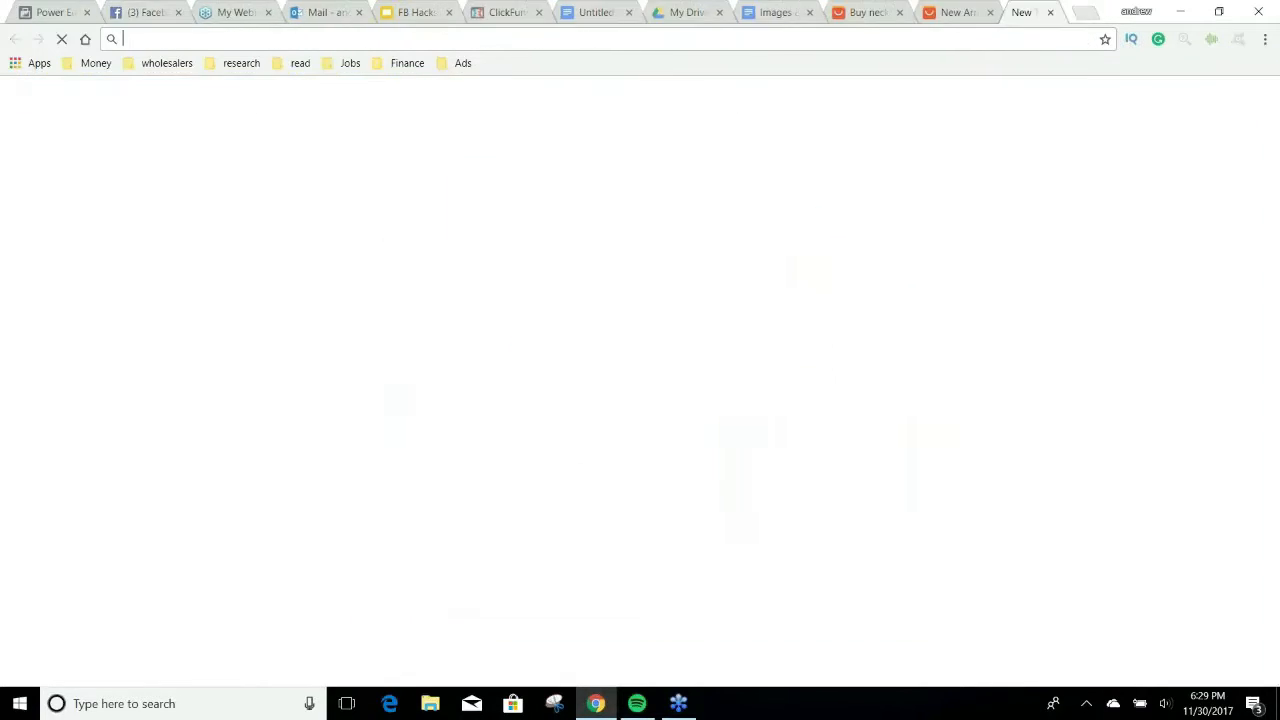
pyautogui.write('wine')
pyautogui.press('Return')
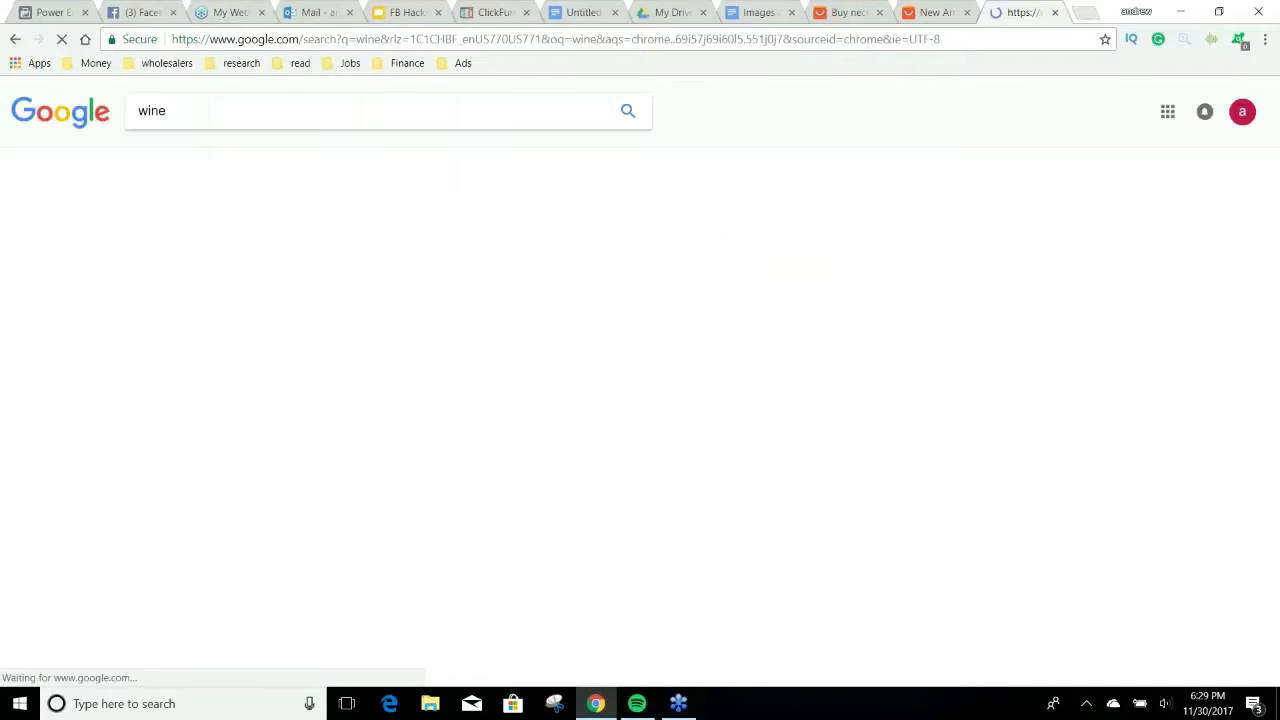
pyautogui.click(303, 158)
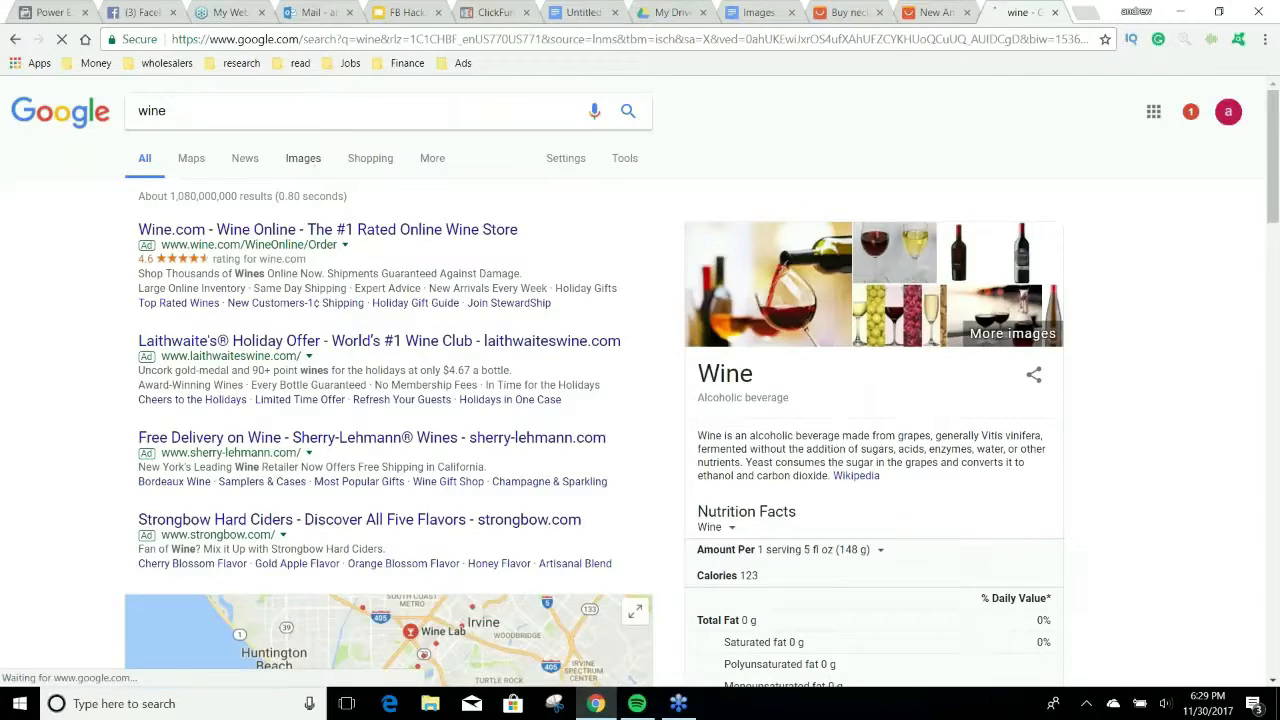
pyautogui.scroll(-2, 502, 374)
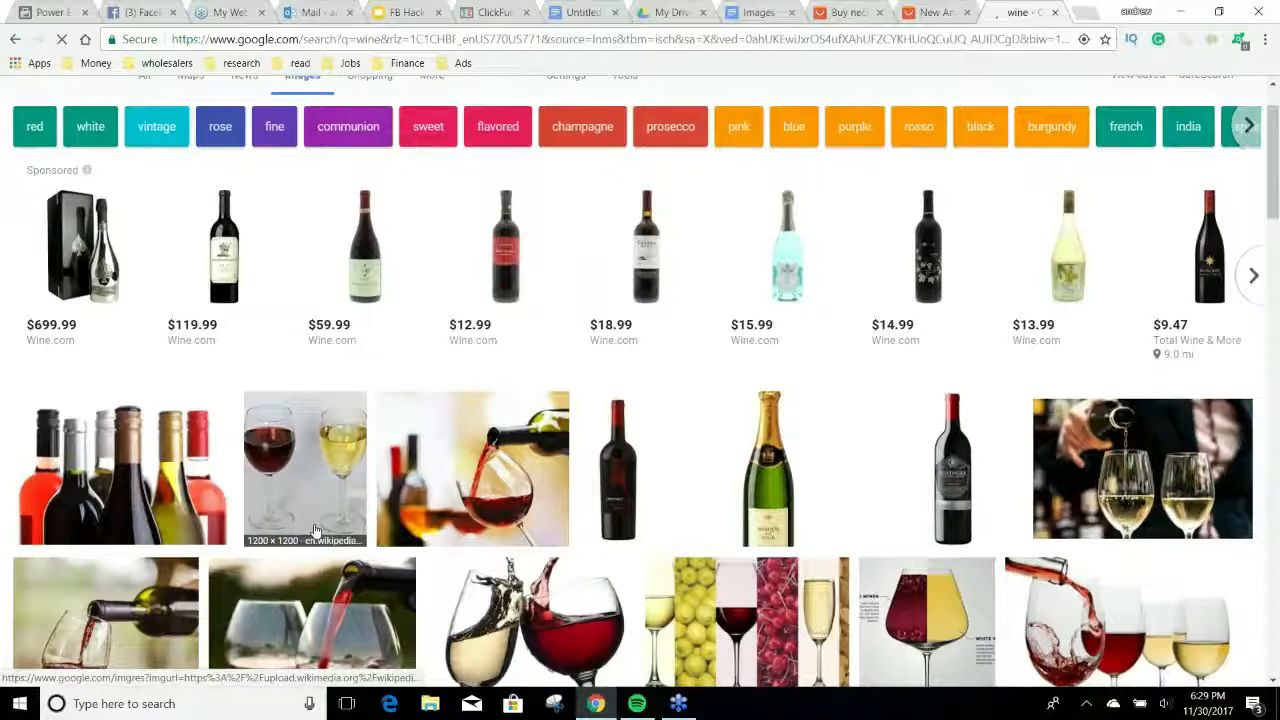
# Open the full-size picture of red wine being poured into a glass and save it as Wine-Market.
pyautogui.click(502, 374)
pyautogui.click(585, 342)
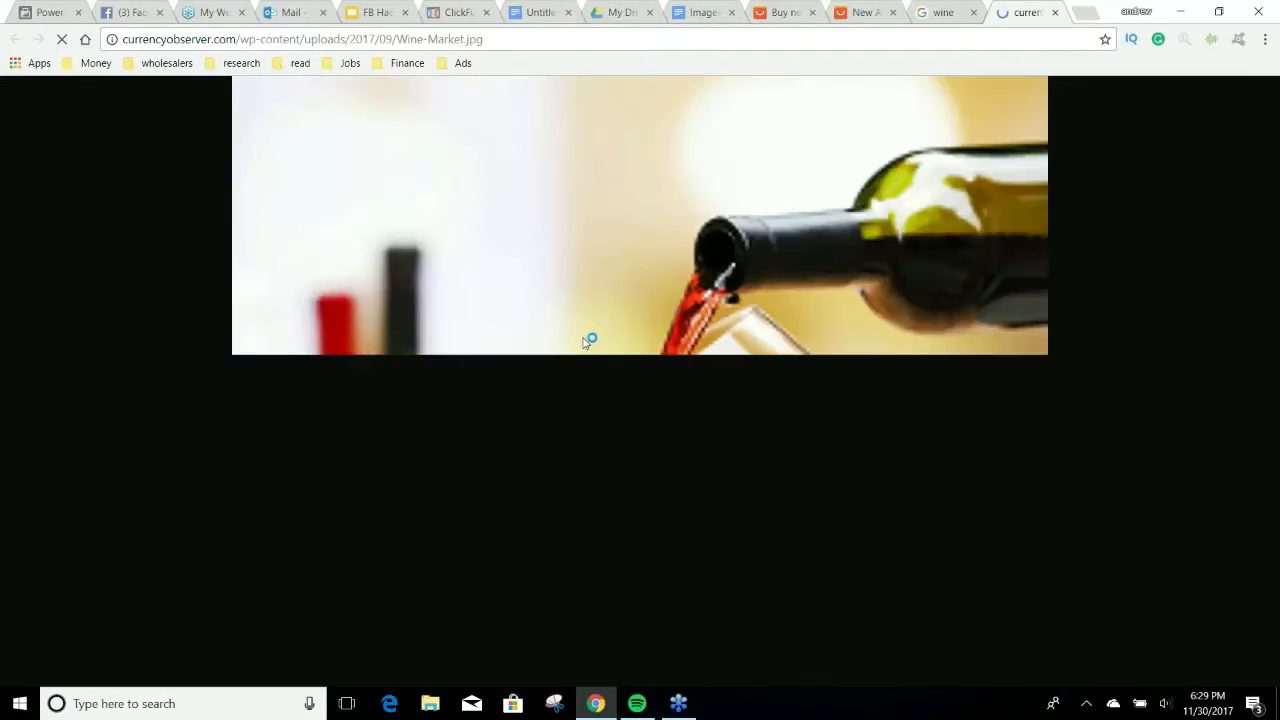
pyautogui.rightClick(577, 243)
pyautogui.click(652, 277)
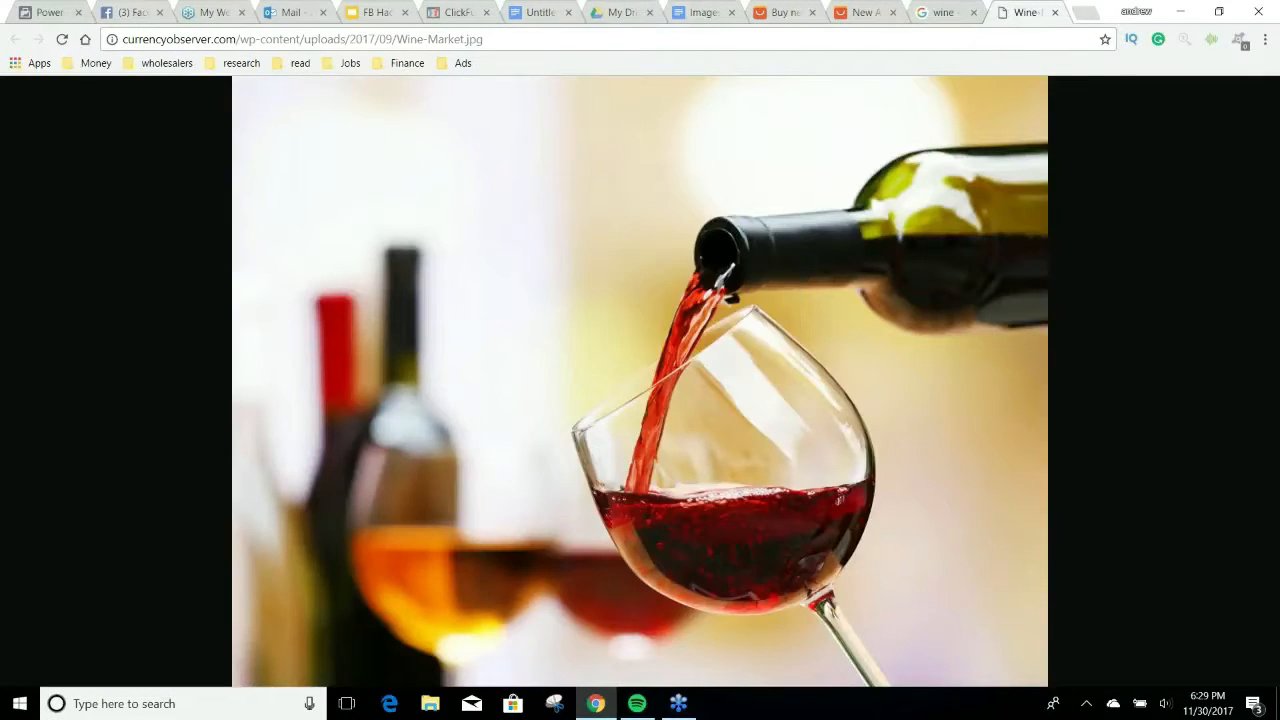
pyautogui.click(861, 592)
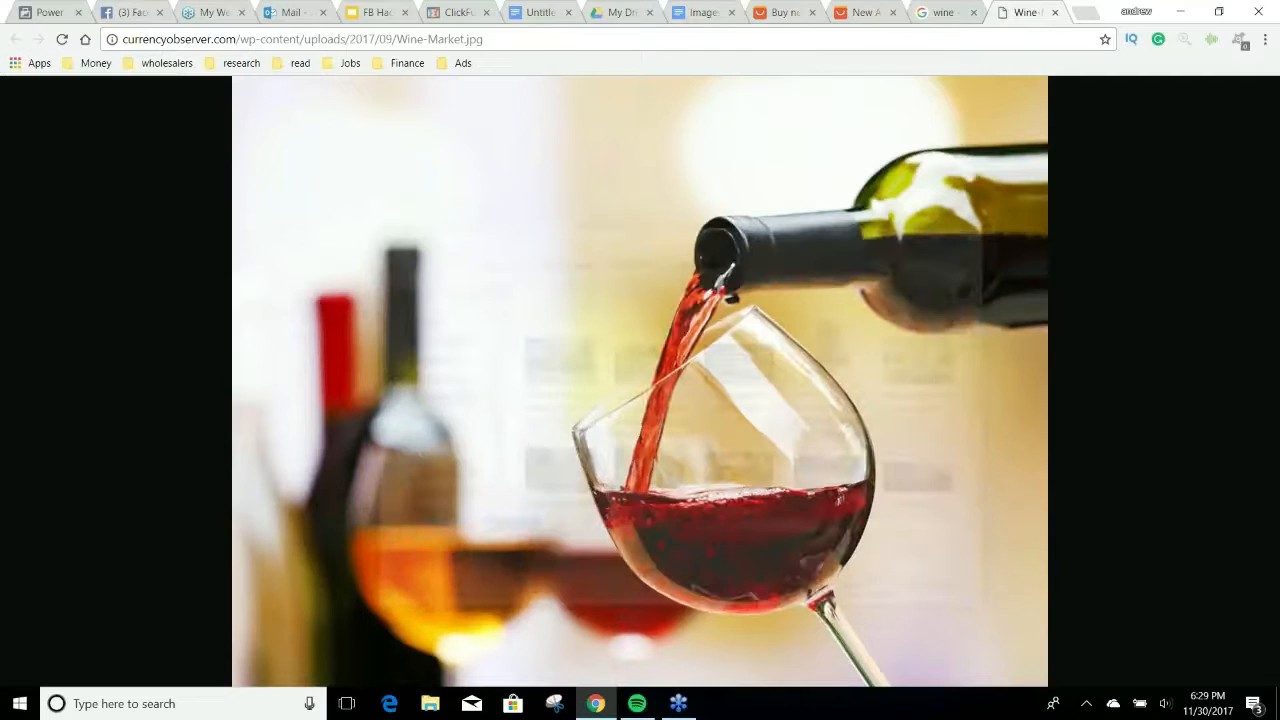
# Upload the Wine-Market image as the new Facebook page's profile picture.
pyautogui.click(130, 12)
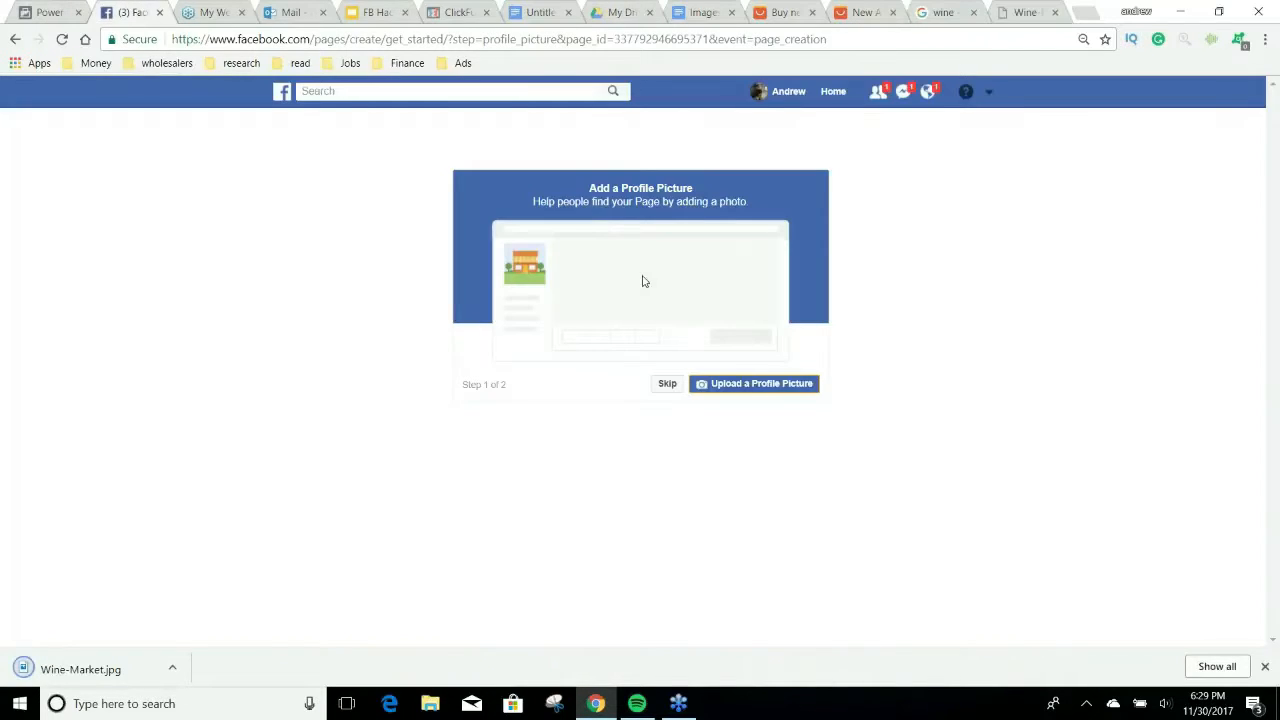
pyautogui.click(780, 390)
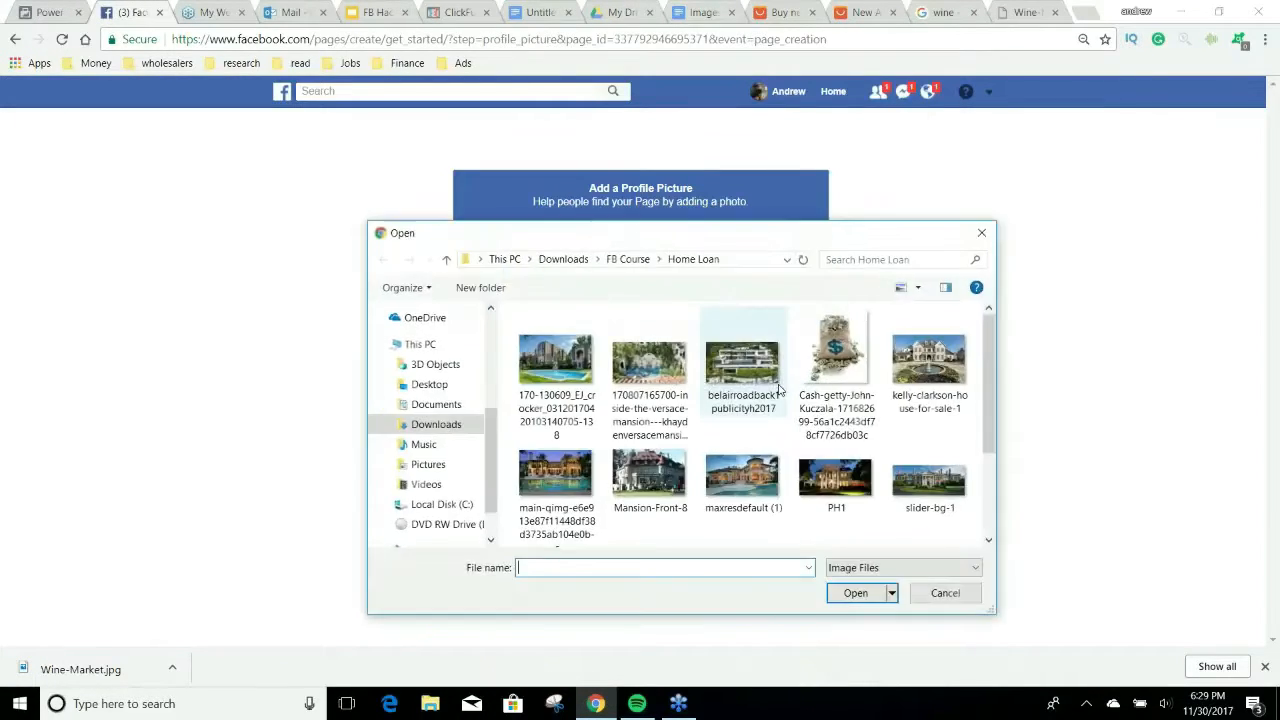
pyautogui.scroll(-2, 831, 451)
pyautogui.click(648, 462)
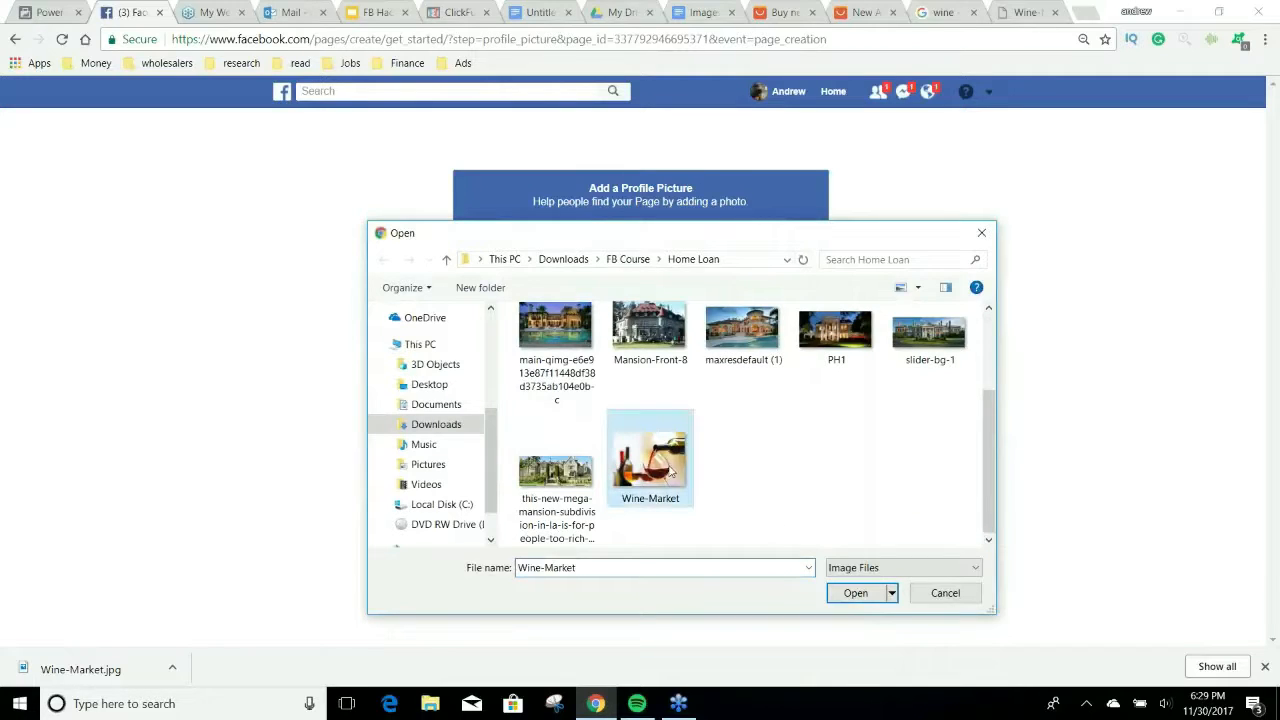
pyautogui.click(860, 593)
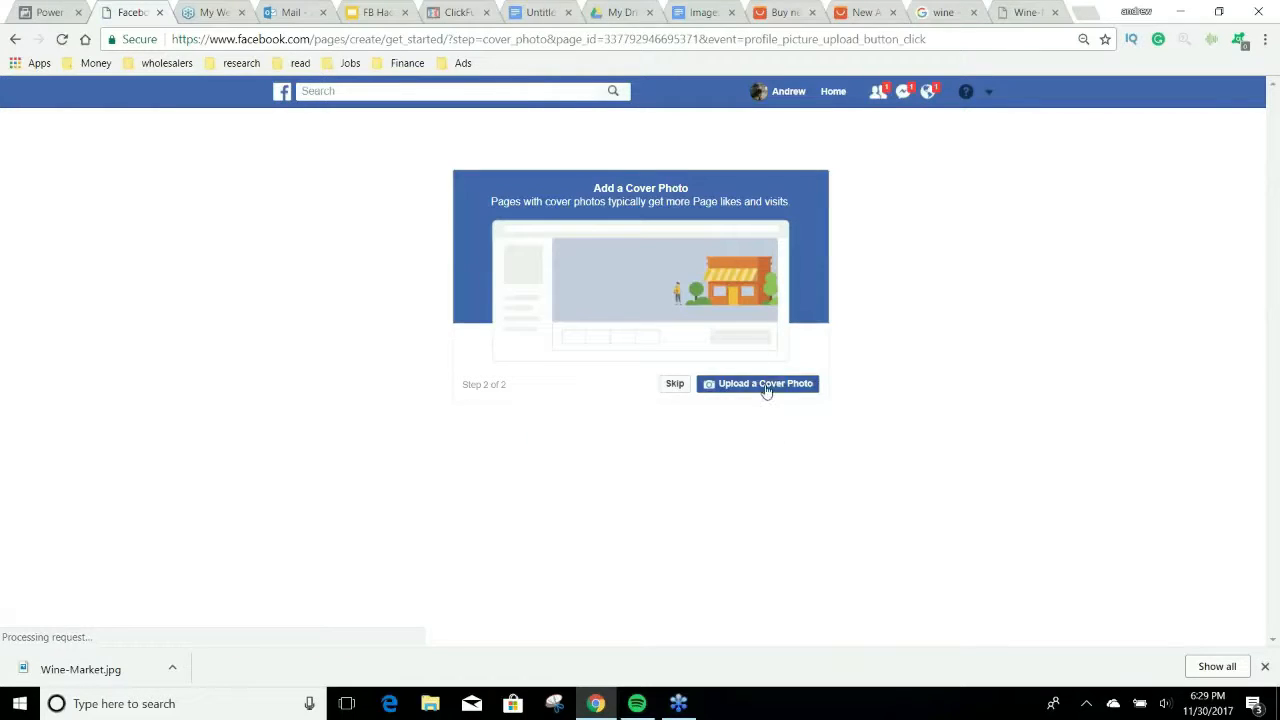
# Dismiss the cover photo file selection and close the full-size Wine-Market picture to return to the wine image results.
pyautogui.click(768, 390)
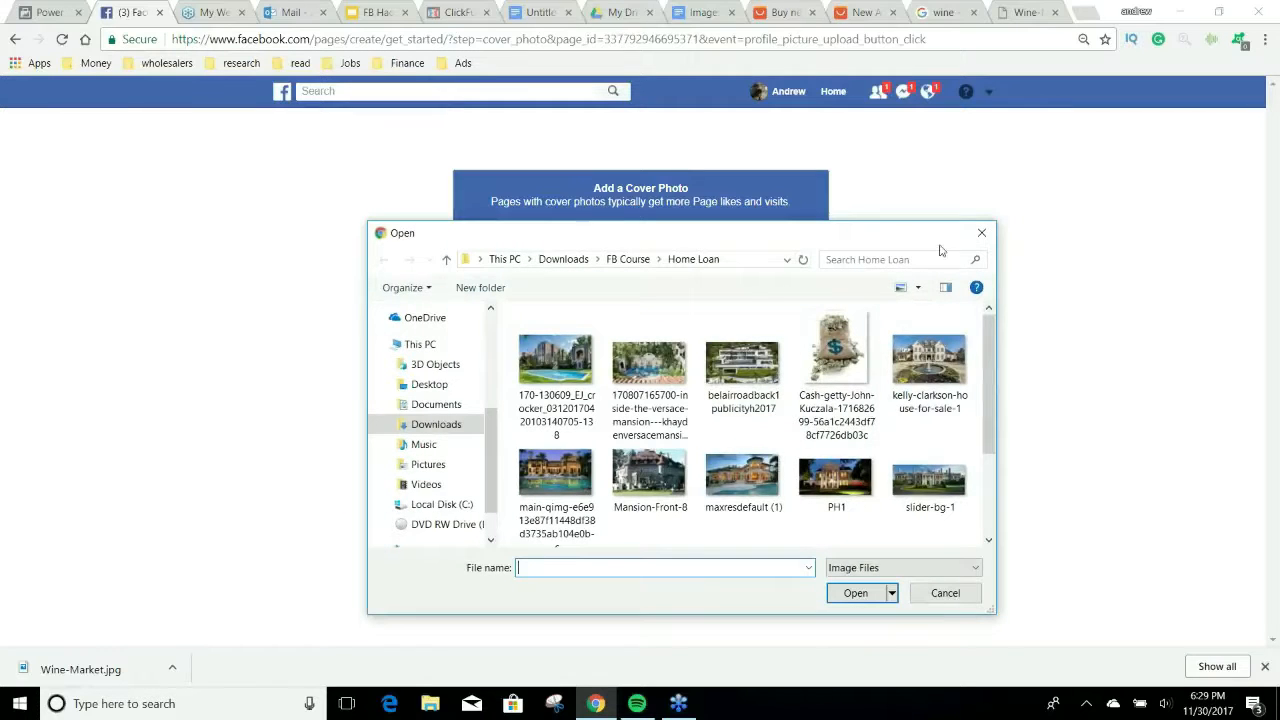
pyautogui.click(982, 233)
pyautogui.click(1025, 12)
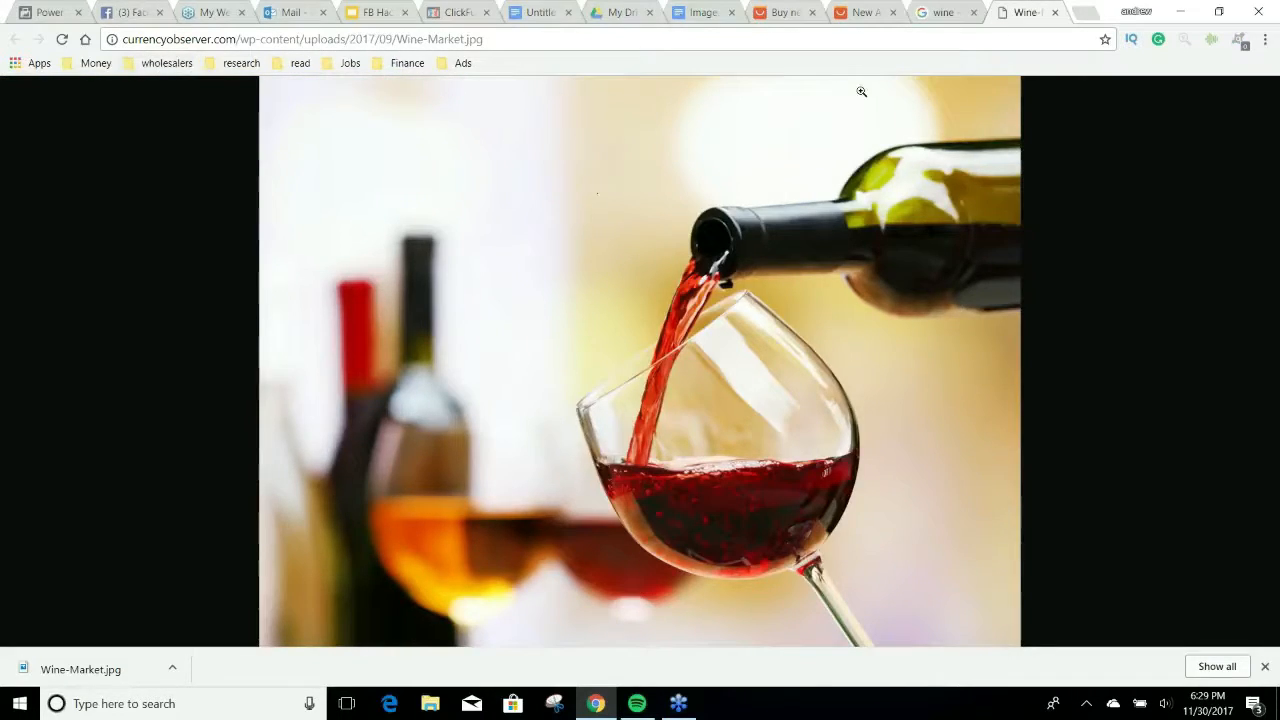
pyautogui.click(1054, 12)
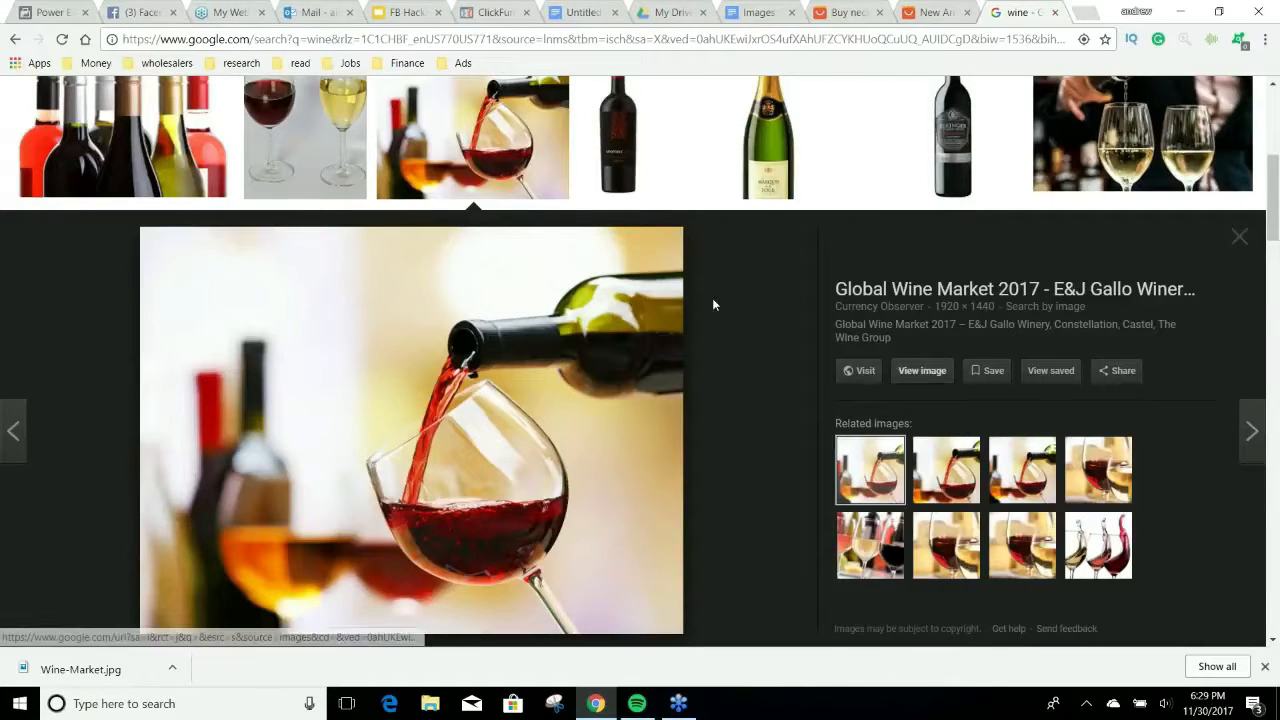
pyautogui.scroll(-5, 713, 303)
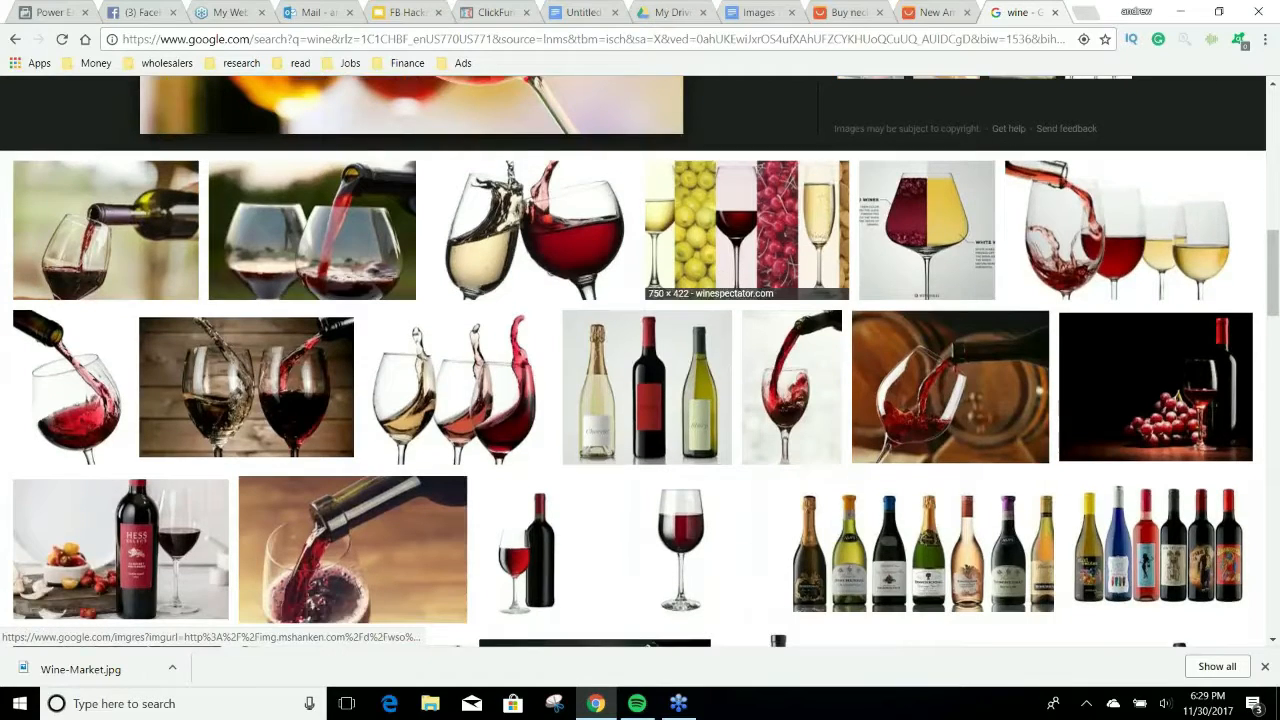
pyautogui.scroll(-1, 713, 305)
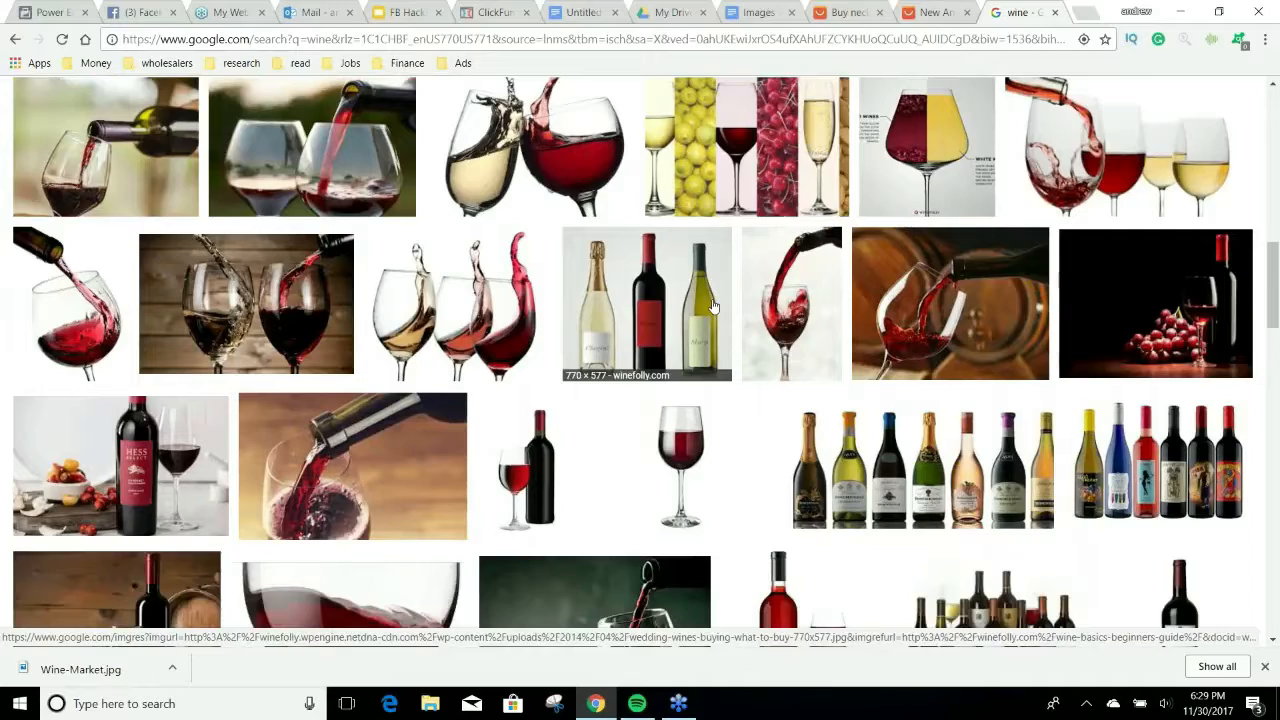
pyautogui.scroll(-3, 713, 305)
pyautogui.scroll(-2, 714, 306)
pyautogui.click(1118, 352)
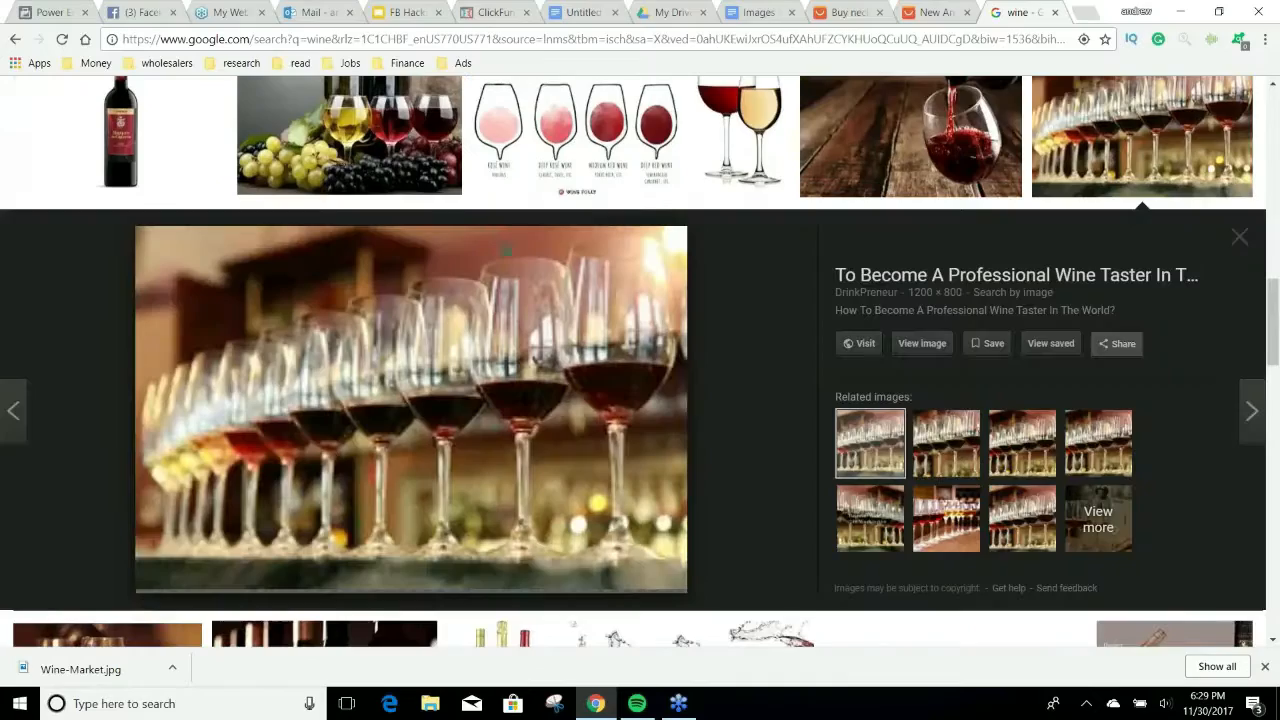
pyautogui.click(900, 344)
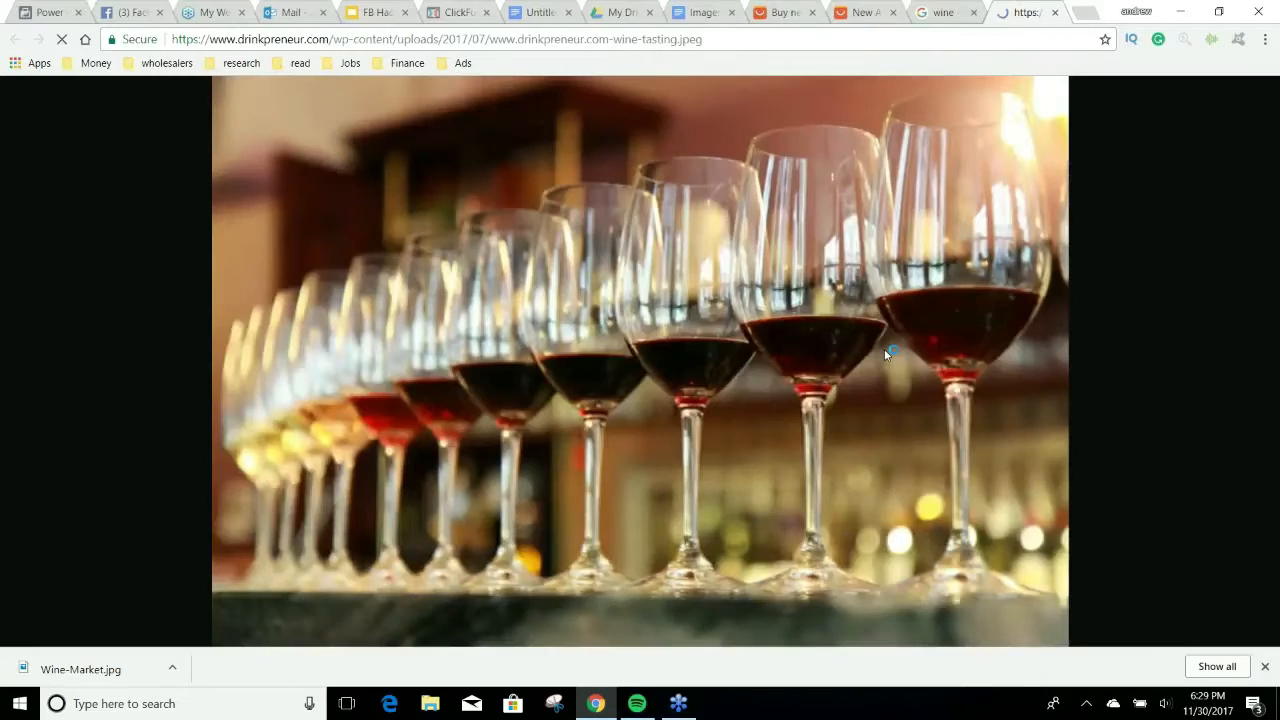
pyautogui.hotkey('ctrl', 's')
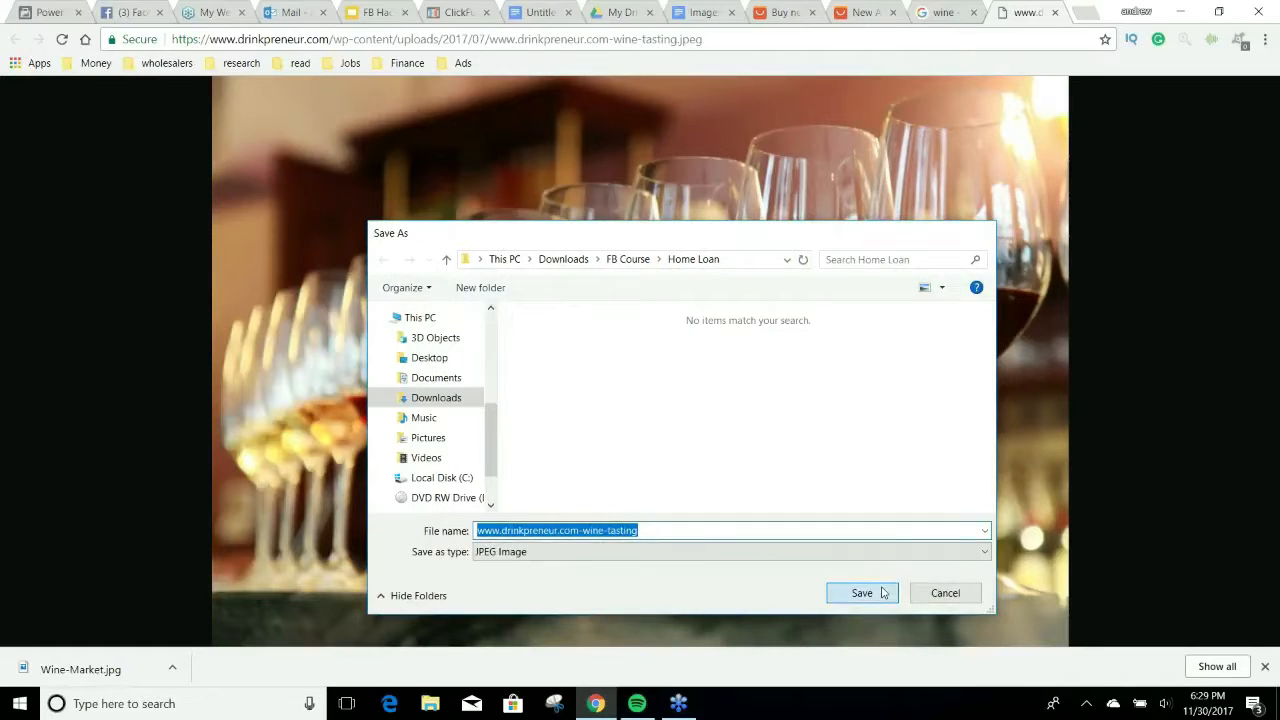
pyautogui.click(884, 591)
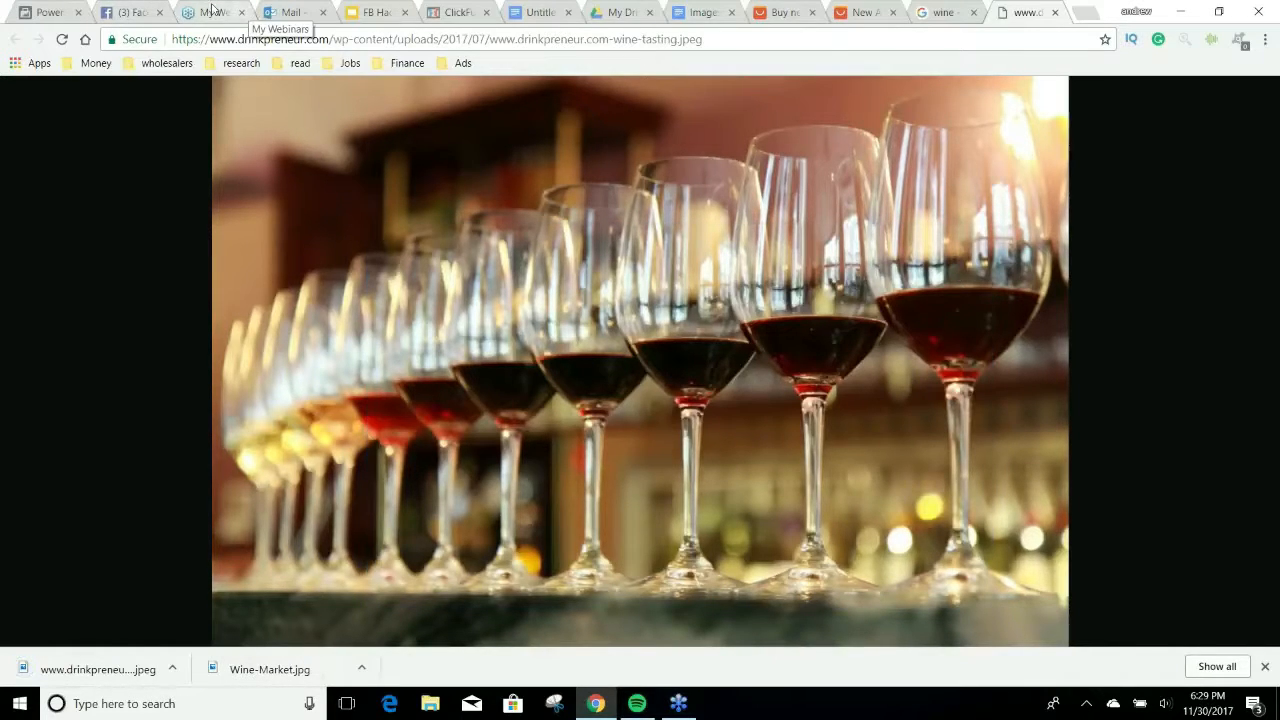
pyautogui.click(130, 12)
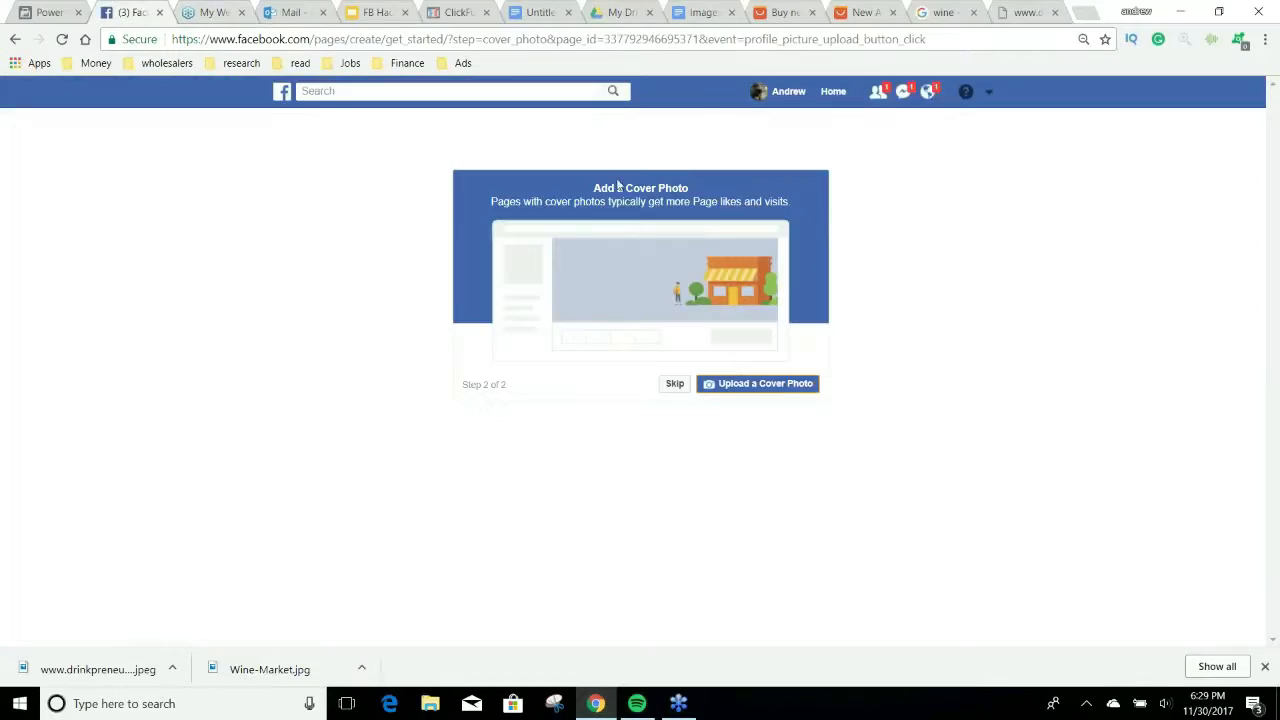
pyautogui.click(757, 383)
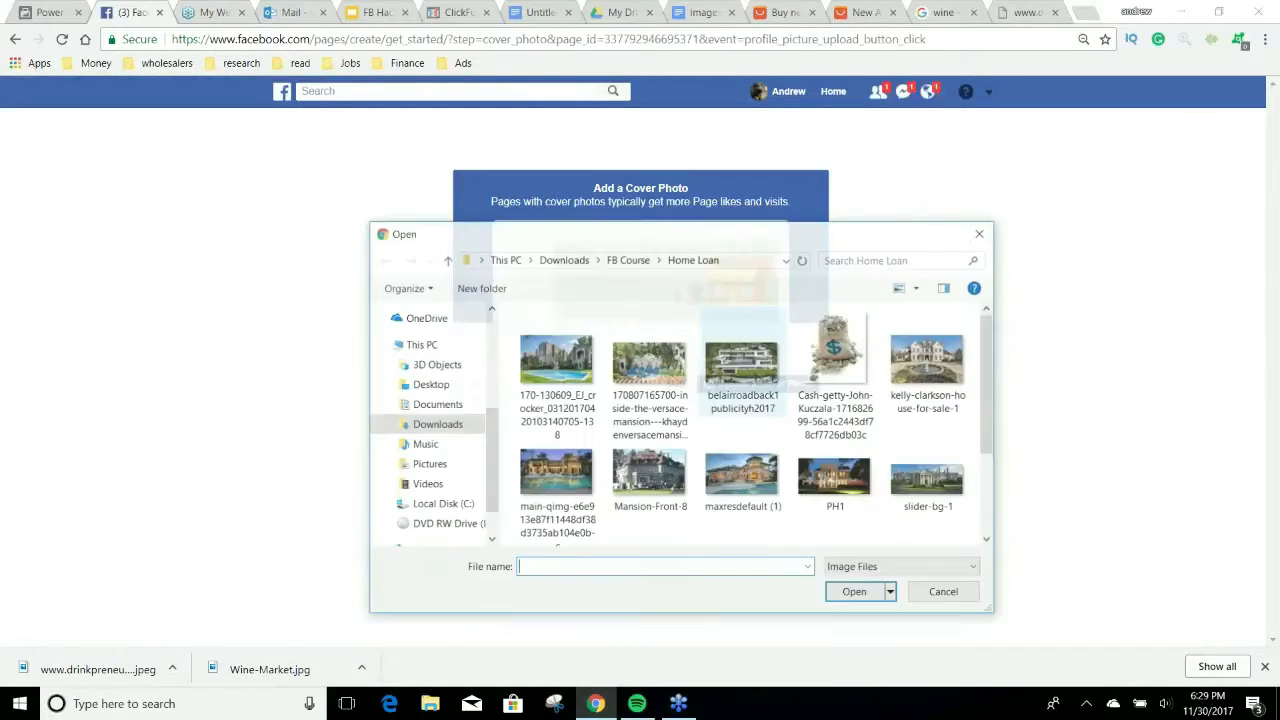
pyautogui.scroll(-2, 800, 430)
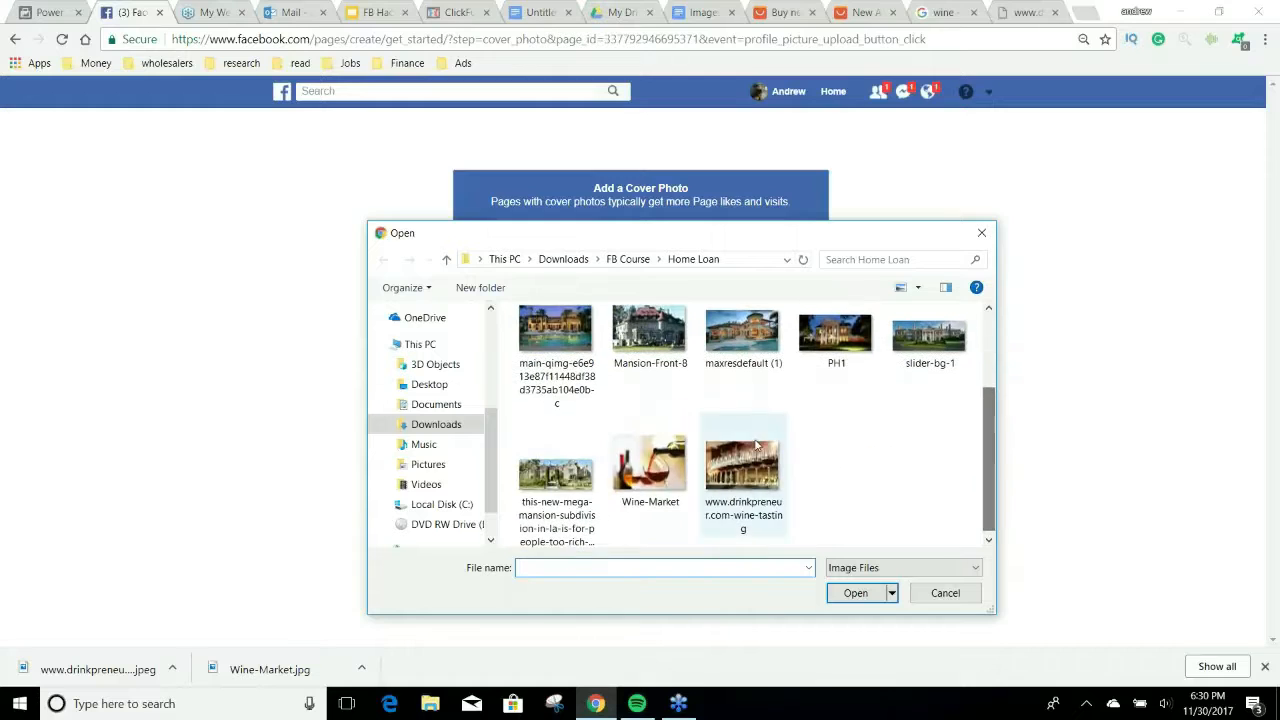
pyautogui.click(743, 465)
pyautogui.click(857, 598)
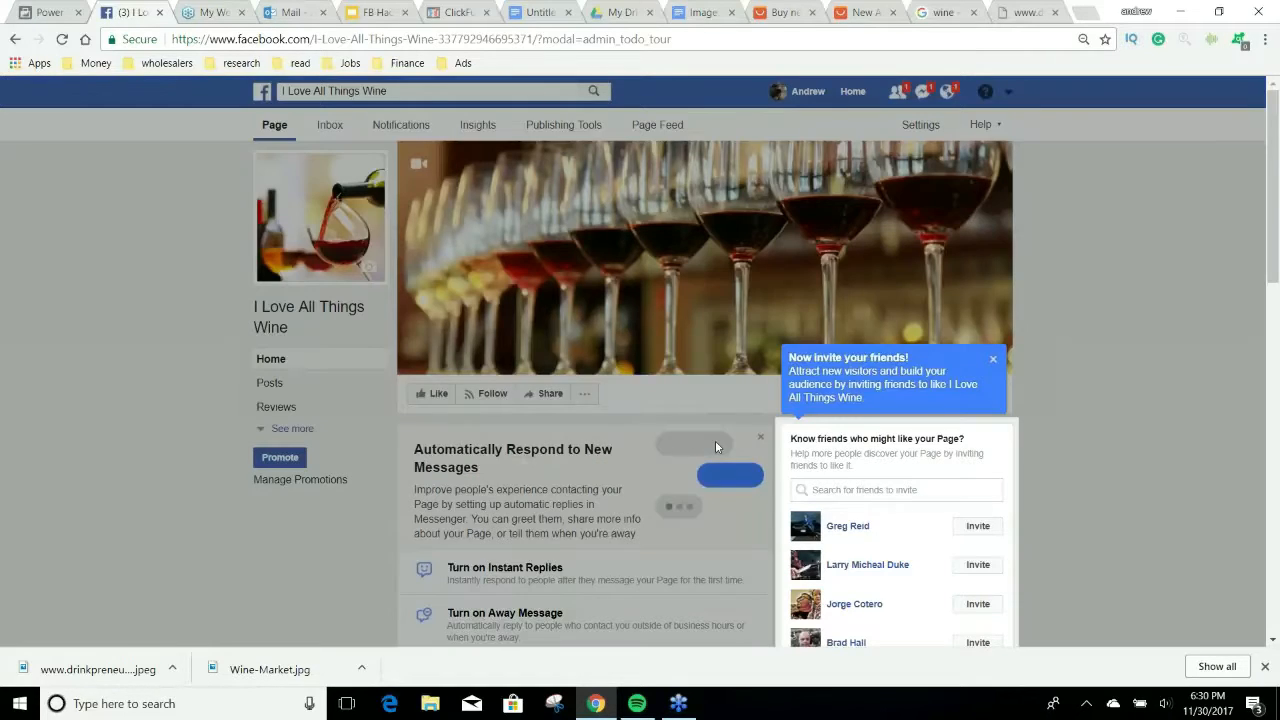
# Dismiss the tips about inviting friends and publishing a first post, and look over the new page.
pyautogui.click(994, 360)
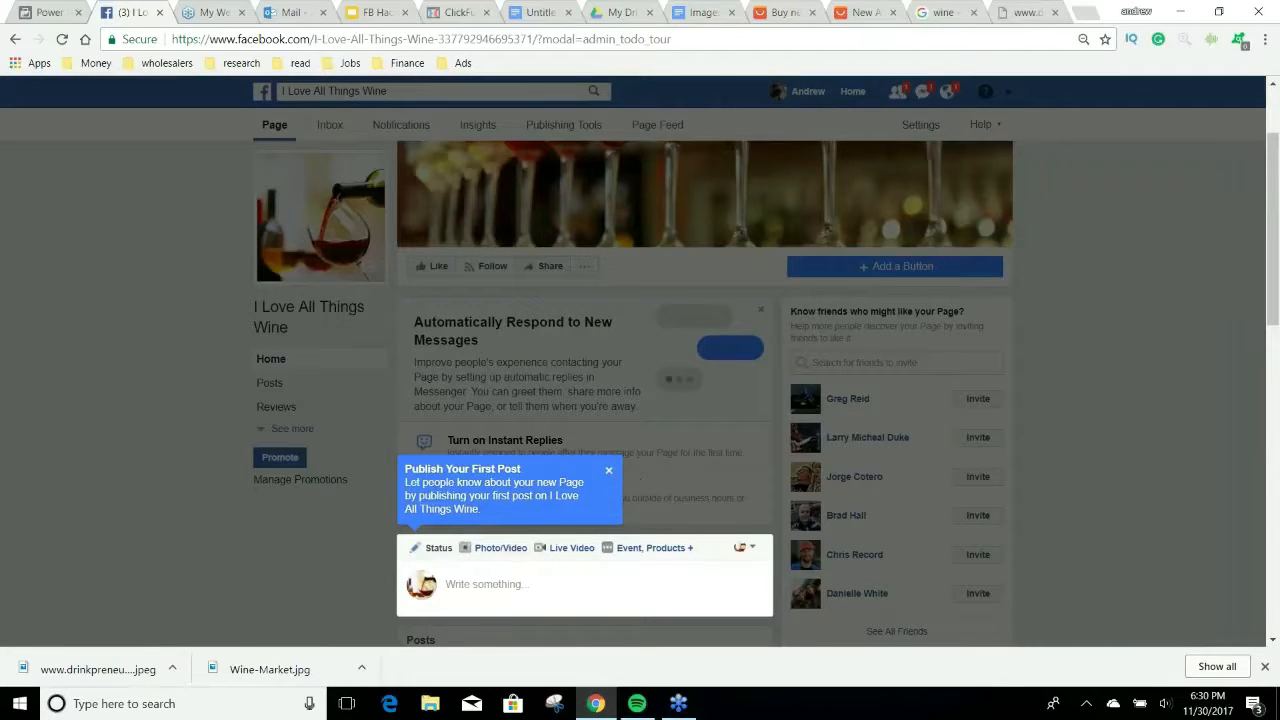
pyautogui.click(608, 470)
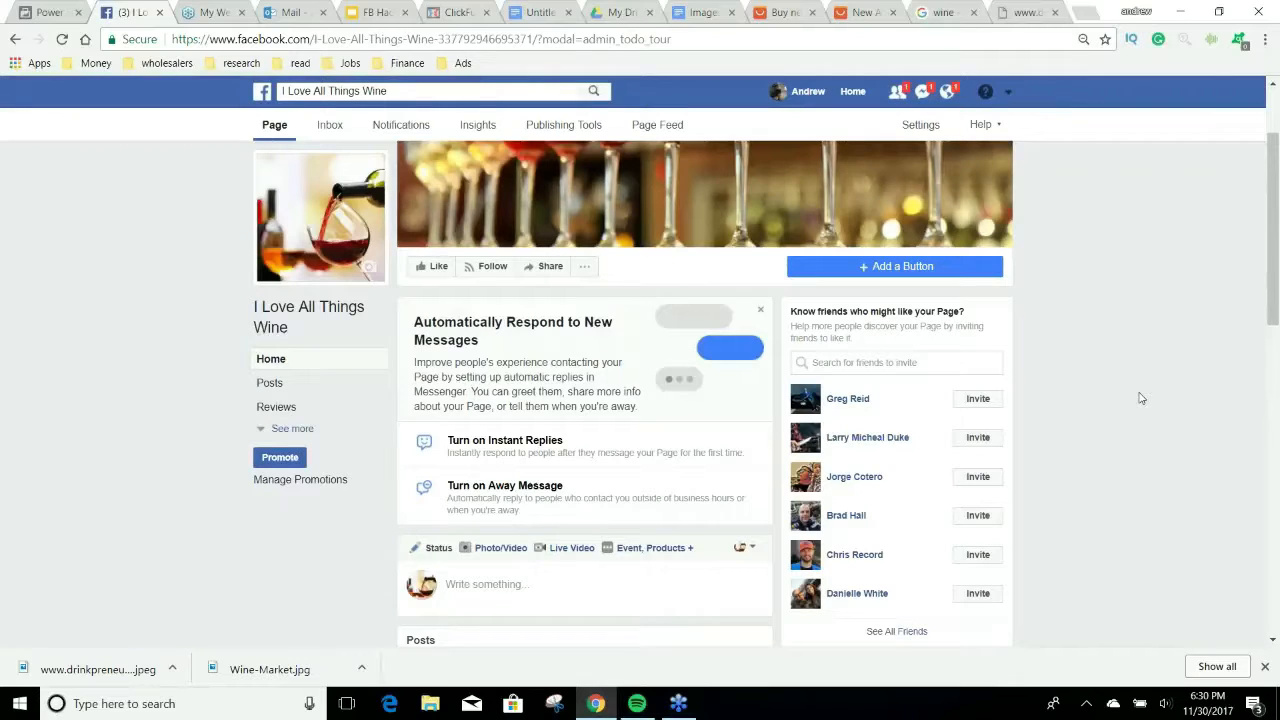
pyautogui.scroll(-3, 1117, 397)
pyautogui.scroll(4, 1100, 400)
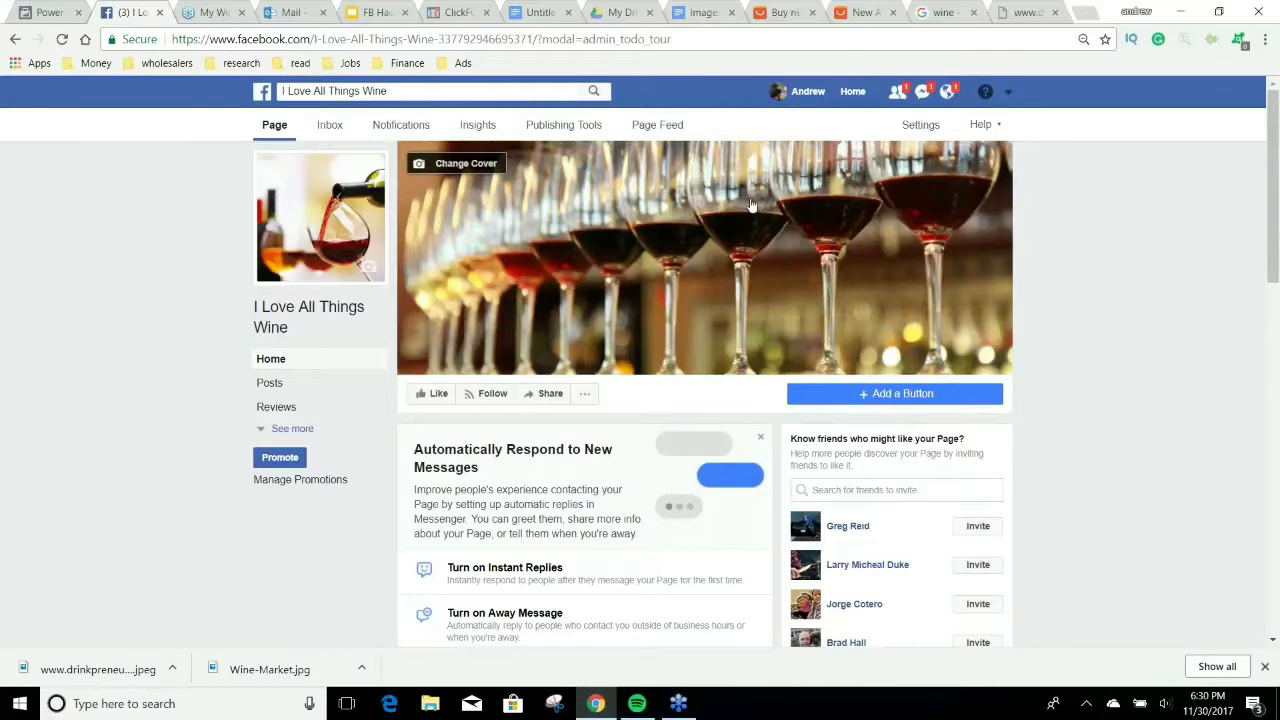
# View the page's cover photo enlarged and close the photo viewer.
pyautogui.click(428, 166)
pyautogui.click(805, 245)
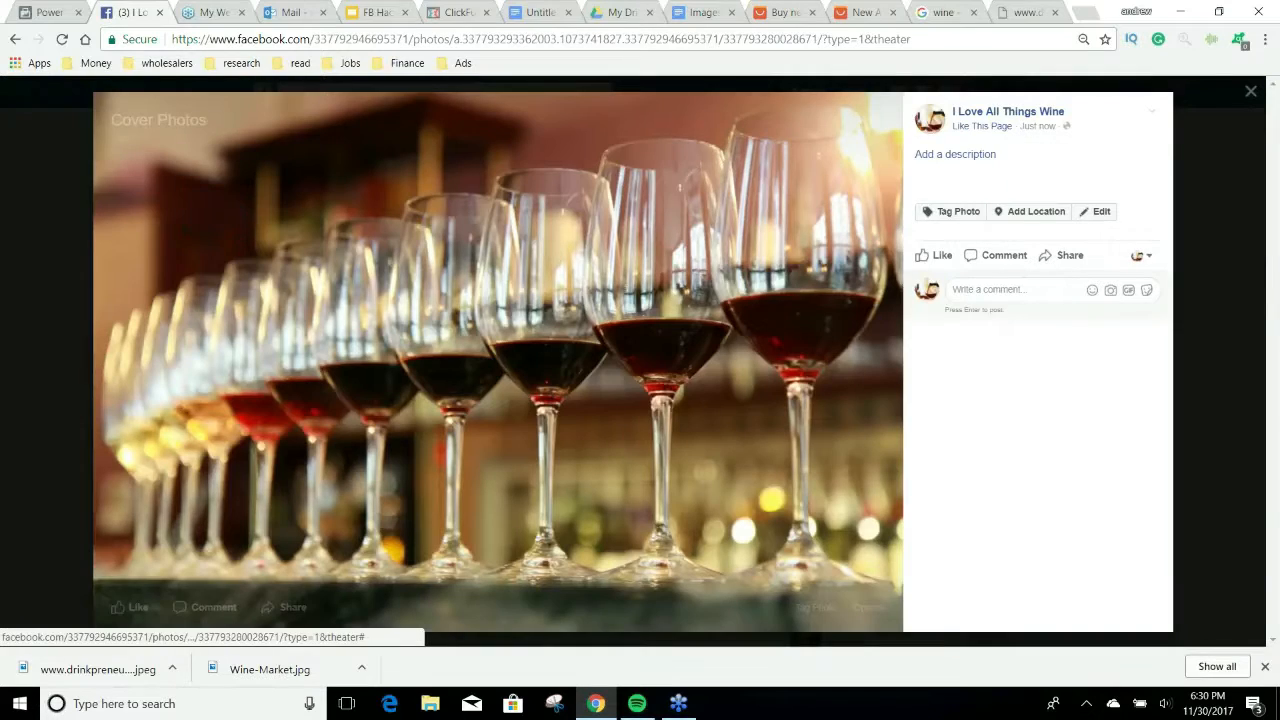
pyautogui.click(1200, 117)
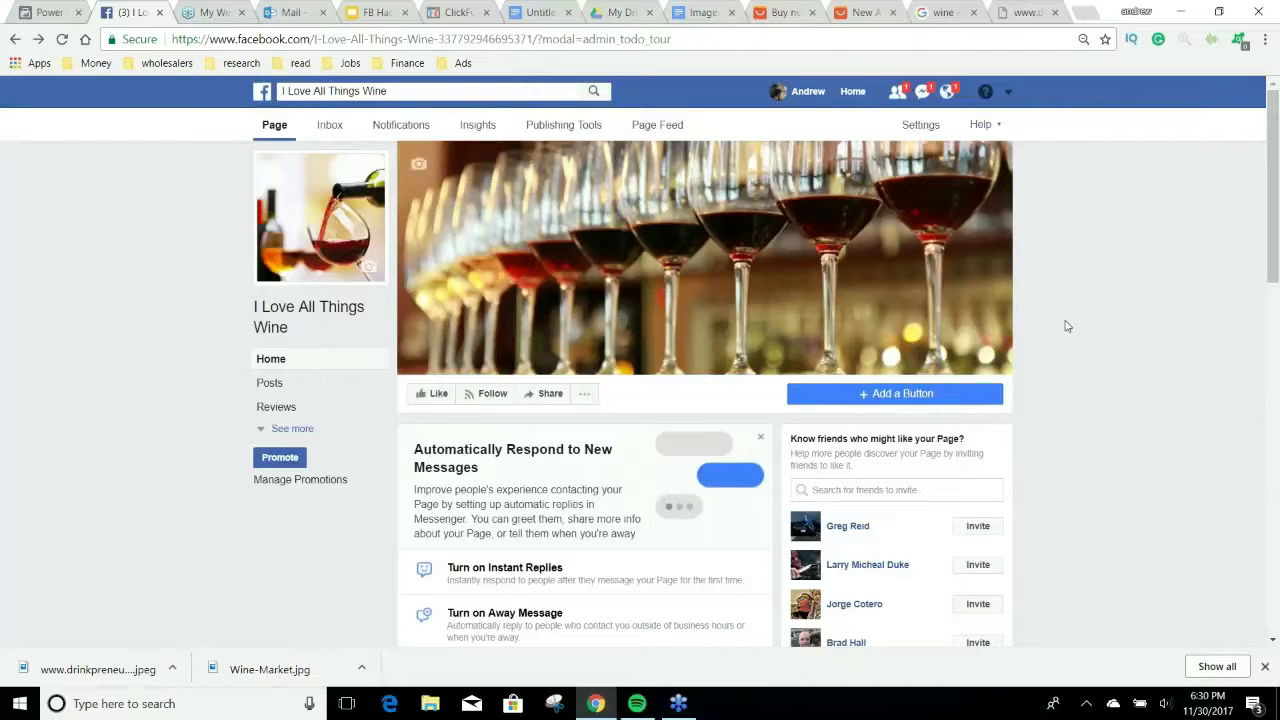
# Close the full-size wine glasses picture and the wine image search, and return to the new Facebook page.
pyautogui.click(1010, 12)
pyautogui.click(1055, 12)
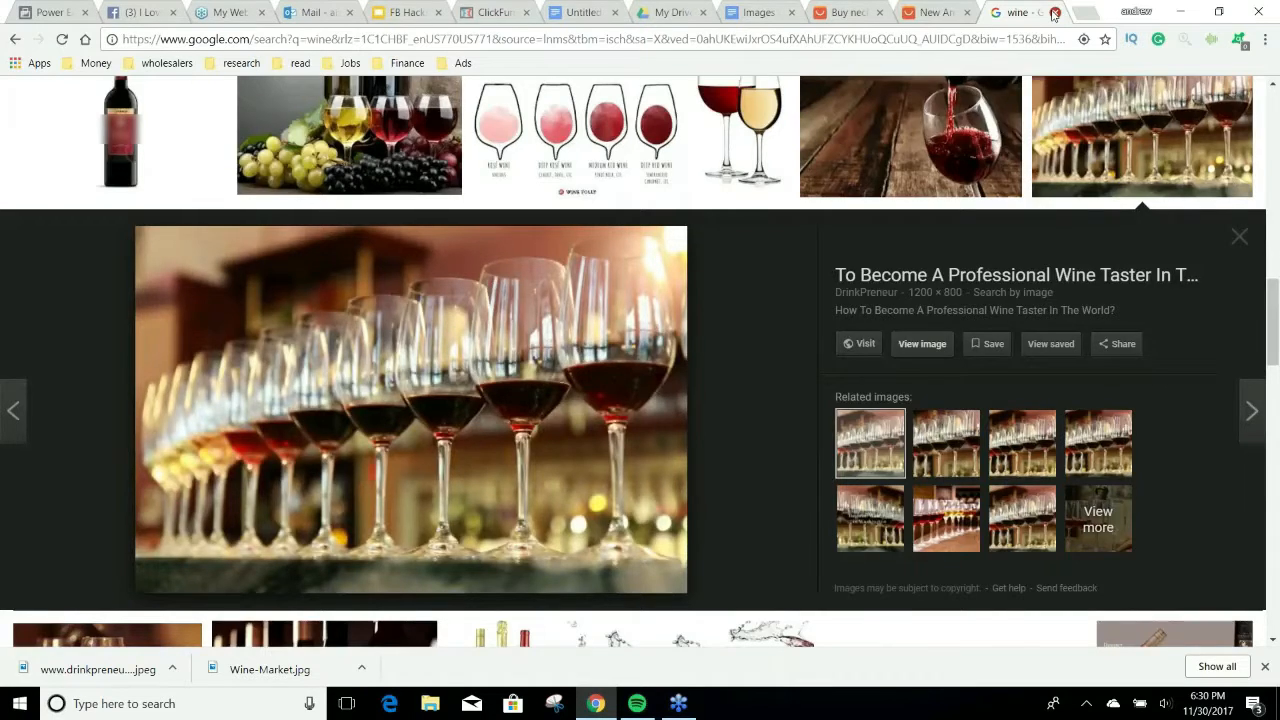
pyautogui.click(1054, 13)
pyautogui.click(150, 12)
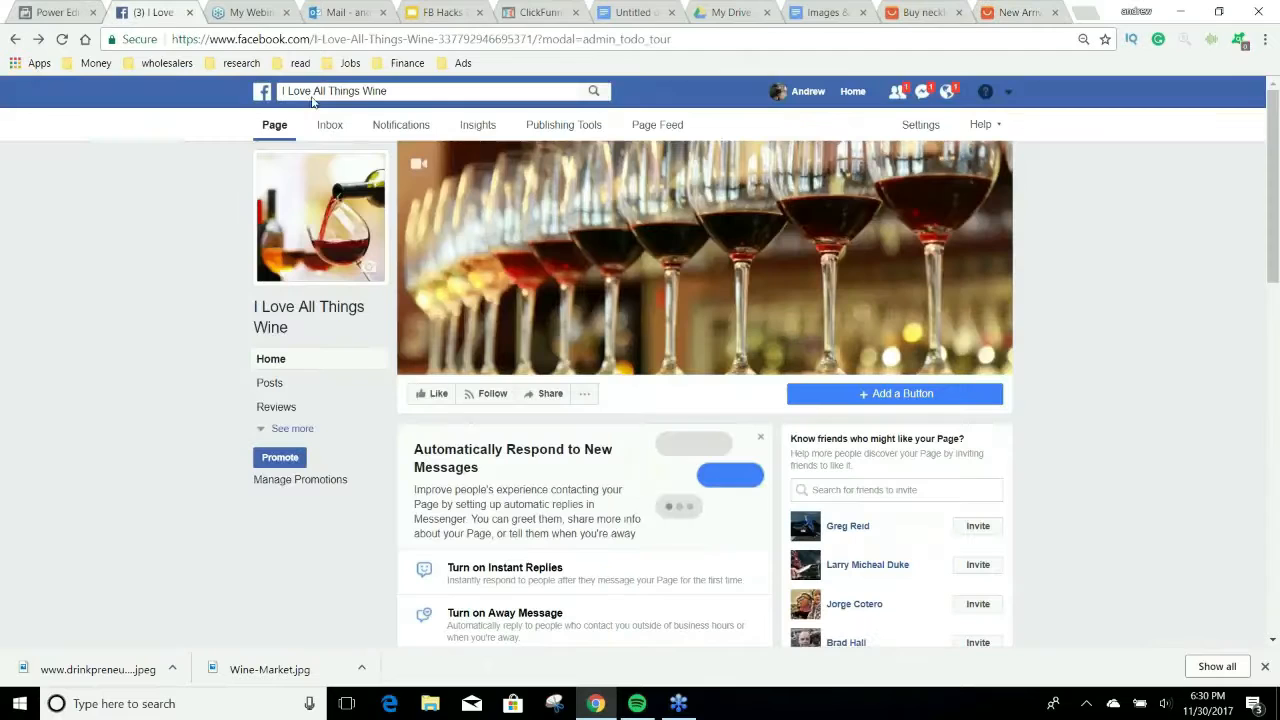
# Check the ad's Facebook Page choices in Power Editor for the new wine page.
pyautogui.click(50, 12)
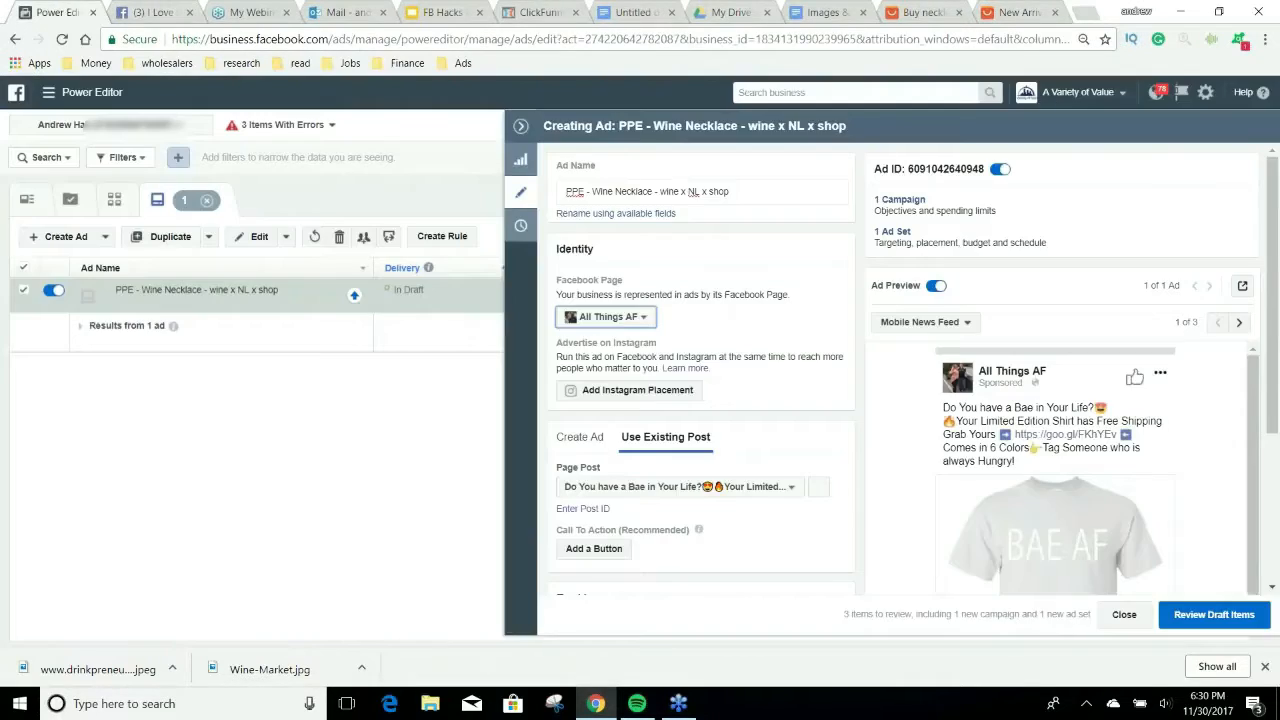
pyautogui.click(600, 318)
pyautogui.moveTo(786, 405); pyautogui.dragTo(766, 375)
# Go through the ad accounts to the "A Variety of Value" Business Manager and open the Pages section of its Business Settings.
pyautogui.click(150, 12)
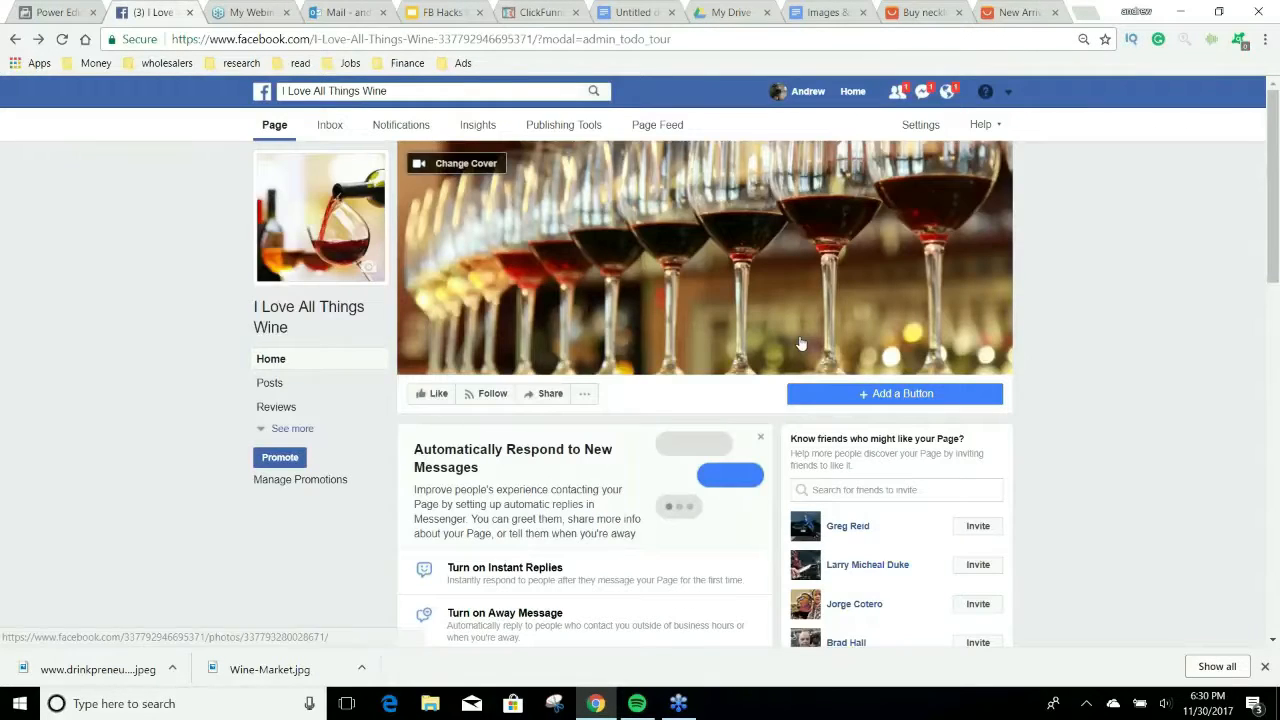
pyautogui.click(1009, 93)
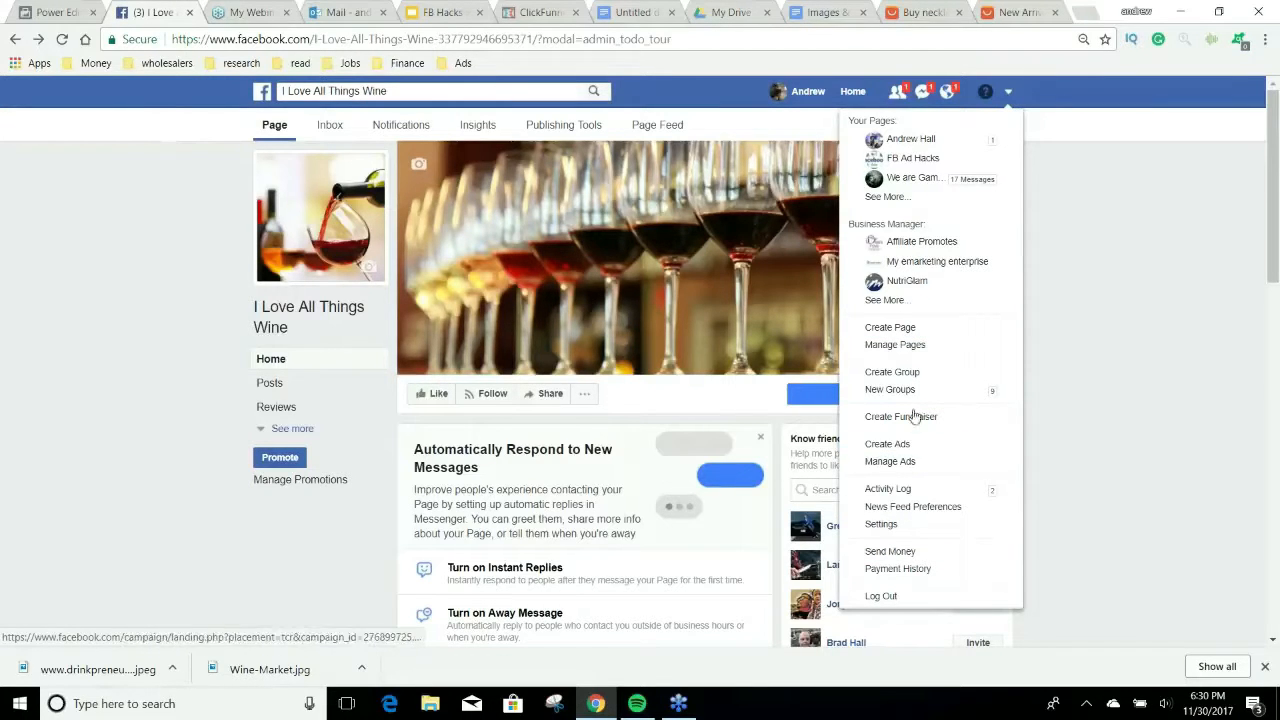
pyautogui.click(907, 460)
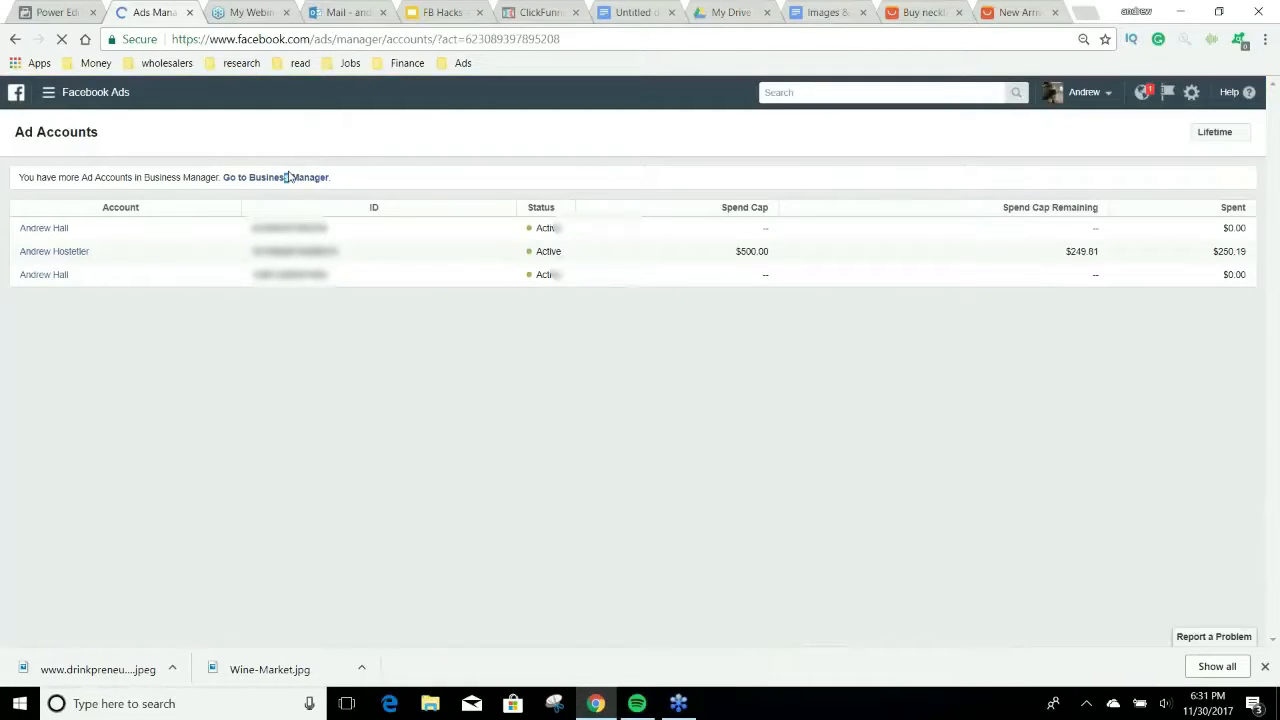
pyautogui.click(288, 177)
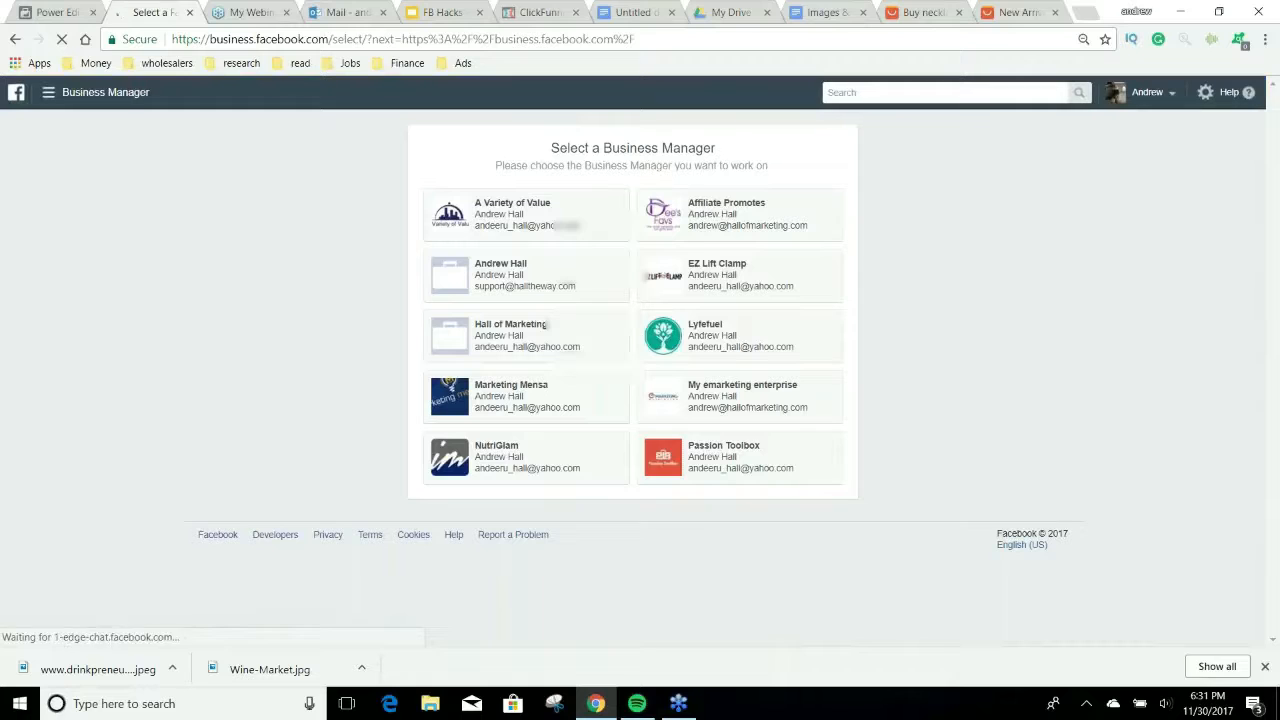
pyautogui.click(506, 228)
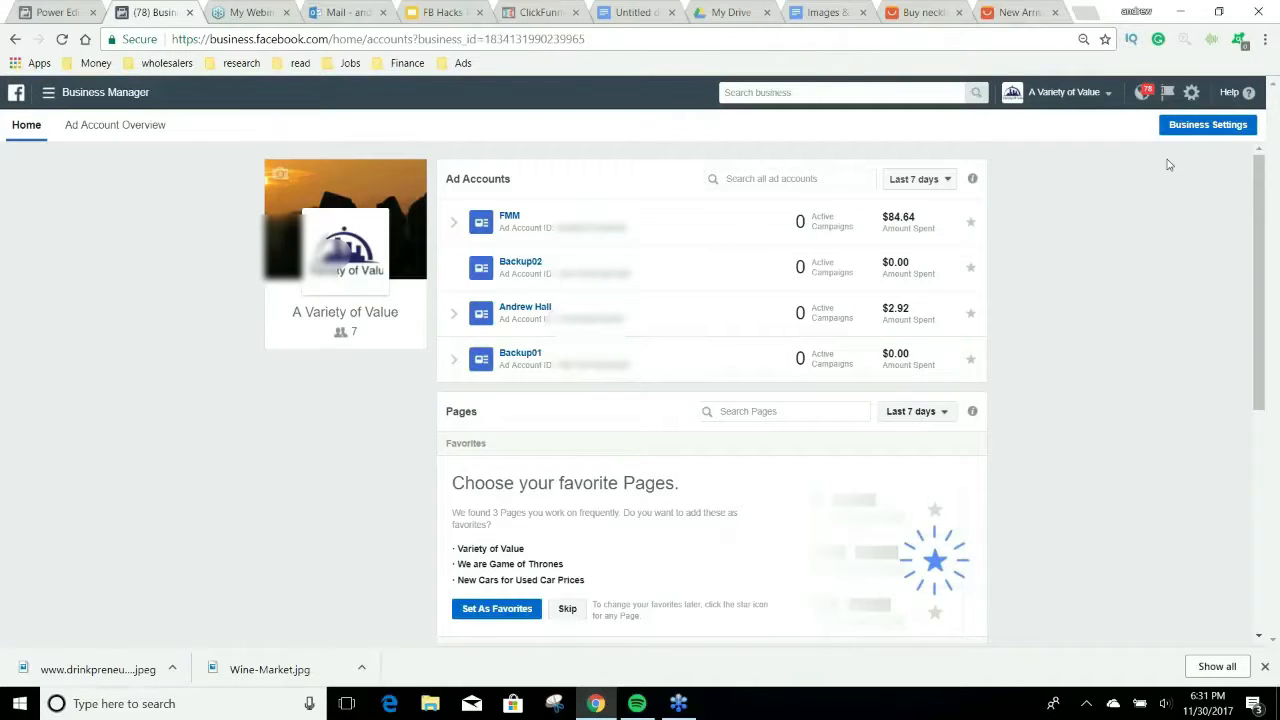
pyautogui.click(1170, 124)
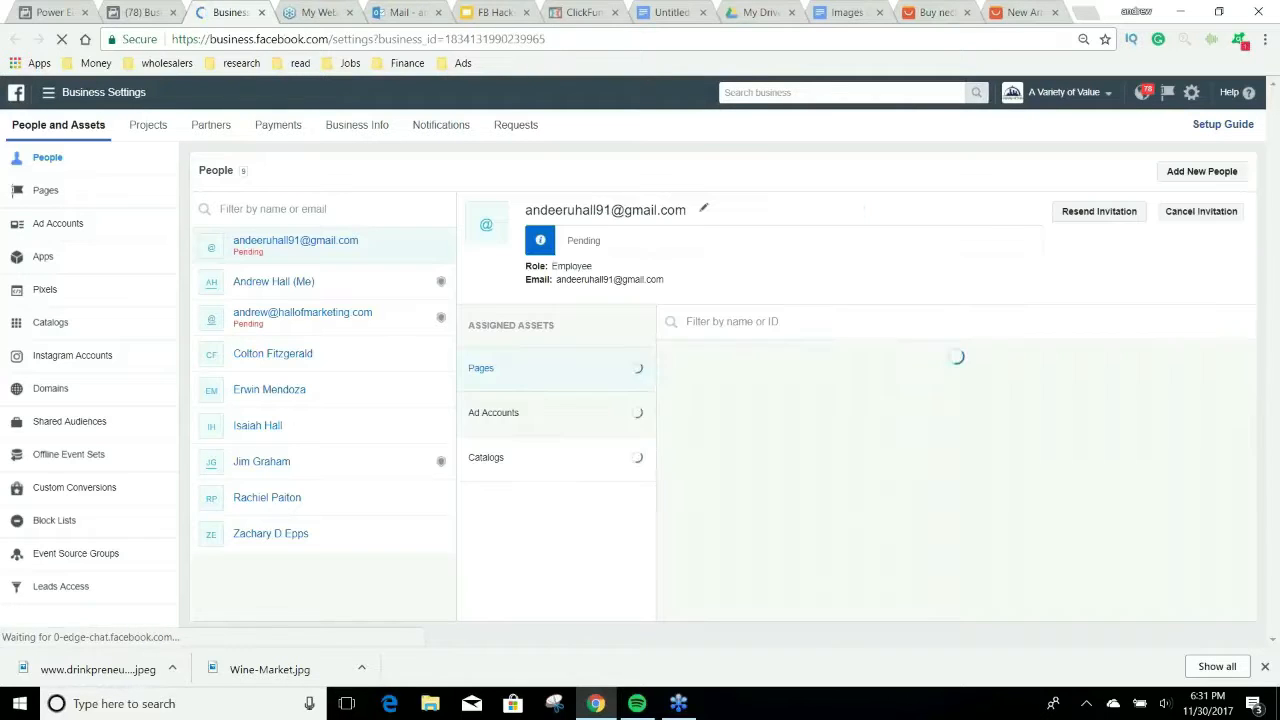
pyautogui.click(90, 194)
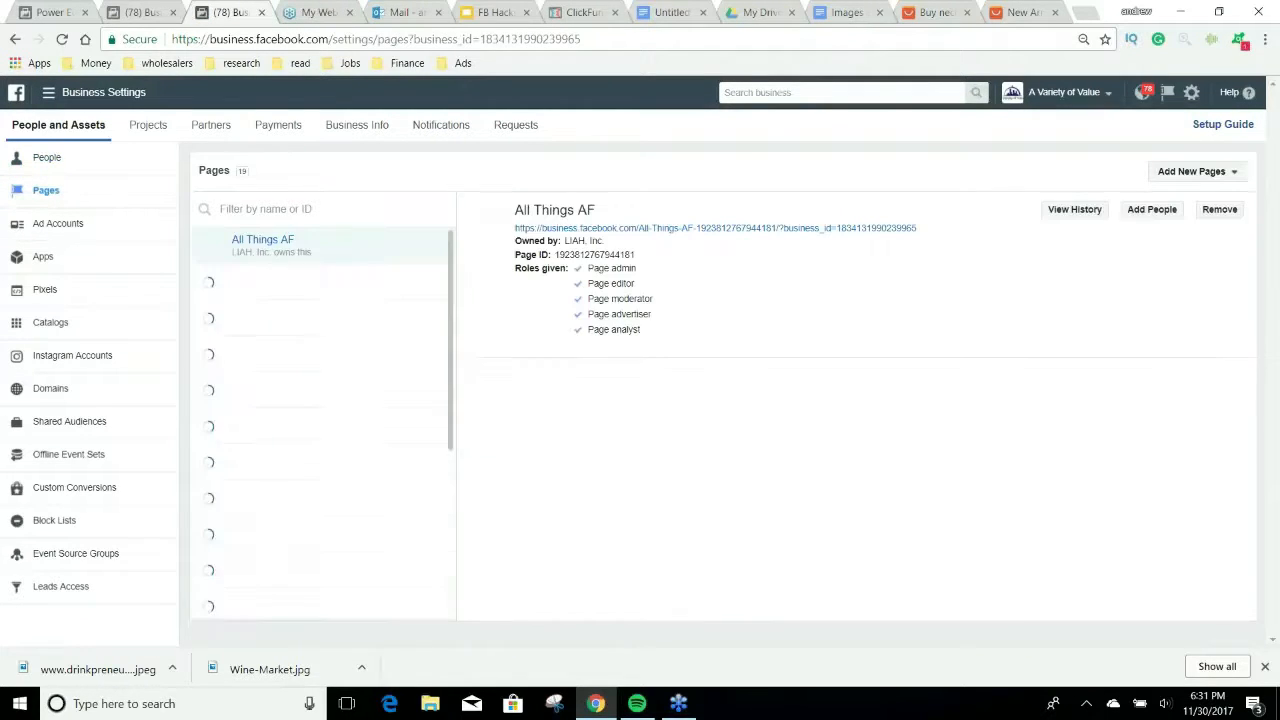
pyautogui.click(1193, 172)
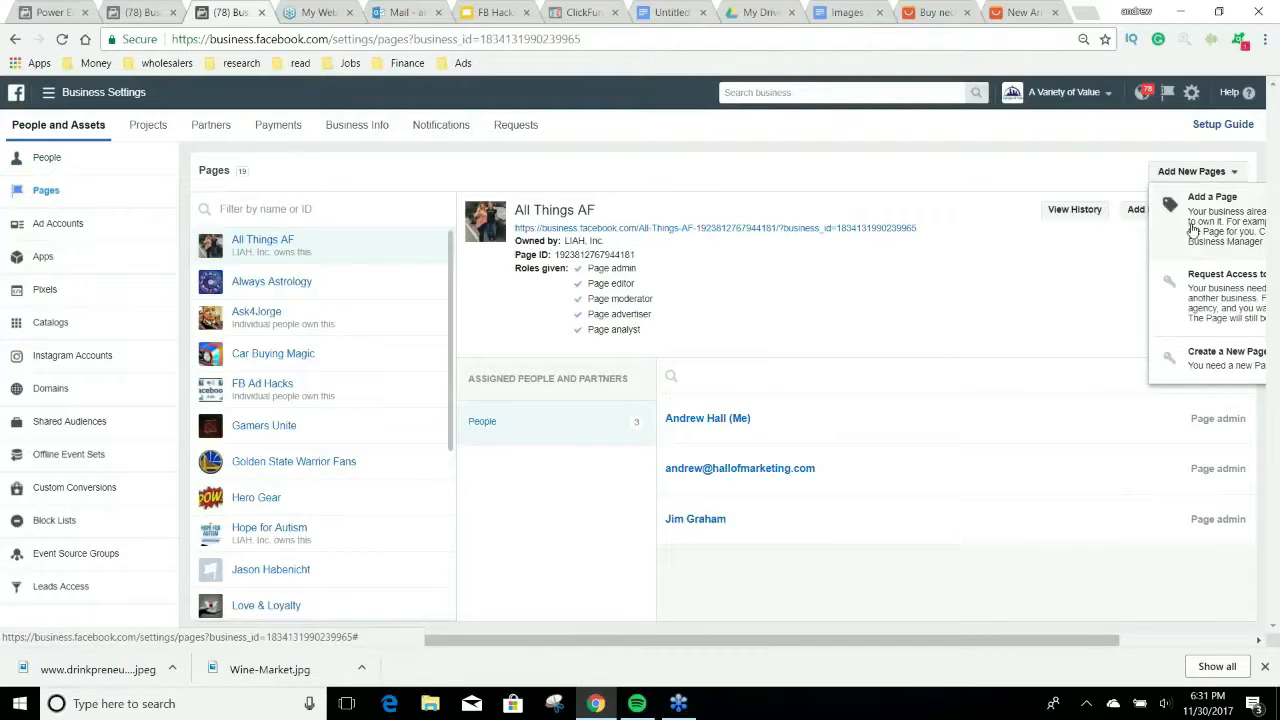
pyautogui.click(1193, 231)
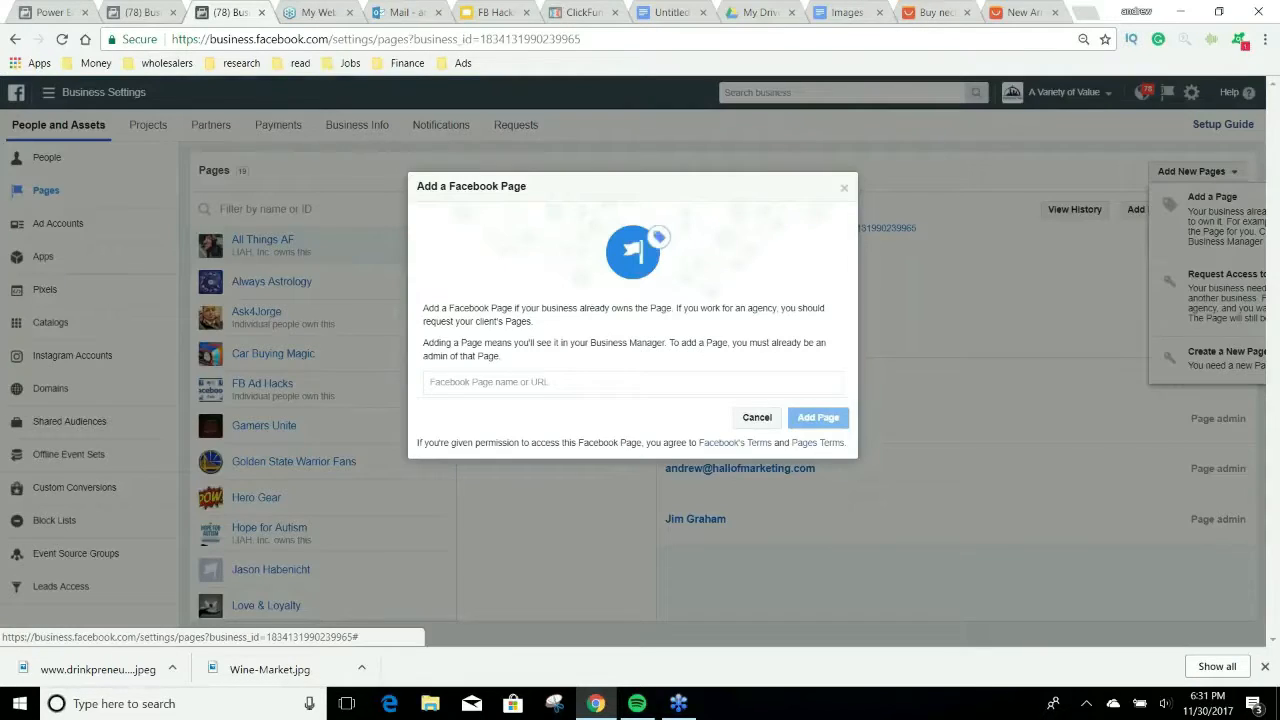
pyautogui.click(587, 382)
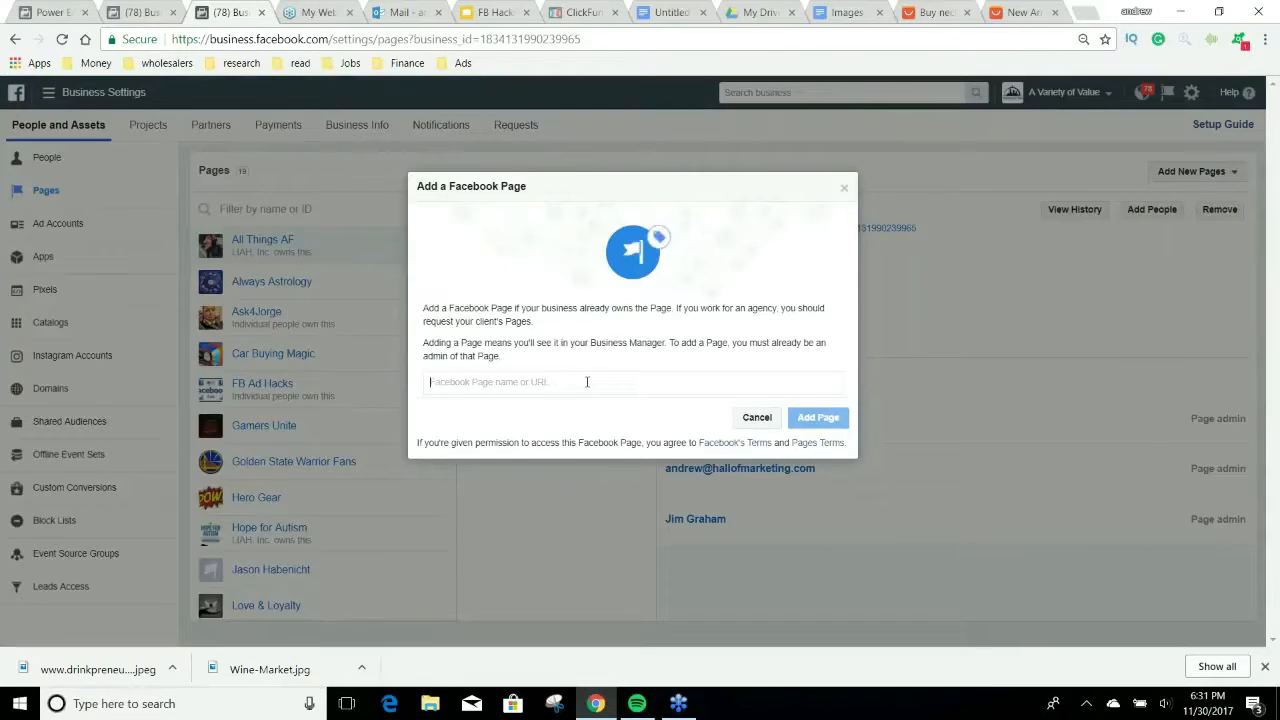
pyautogui.click(843, 187)
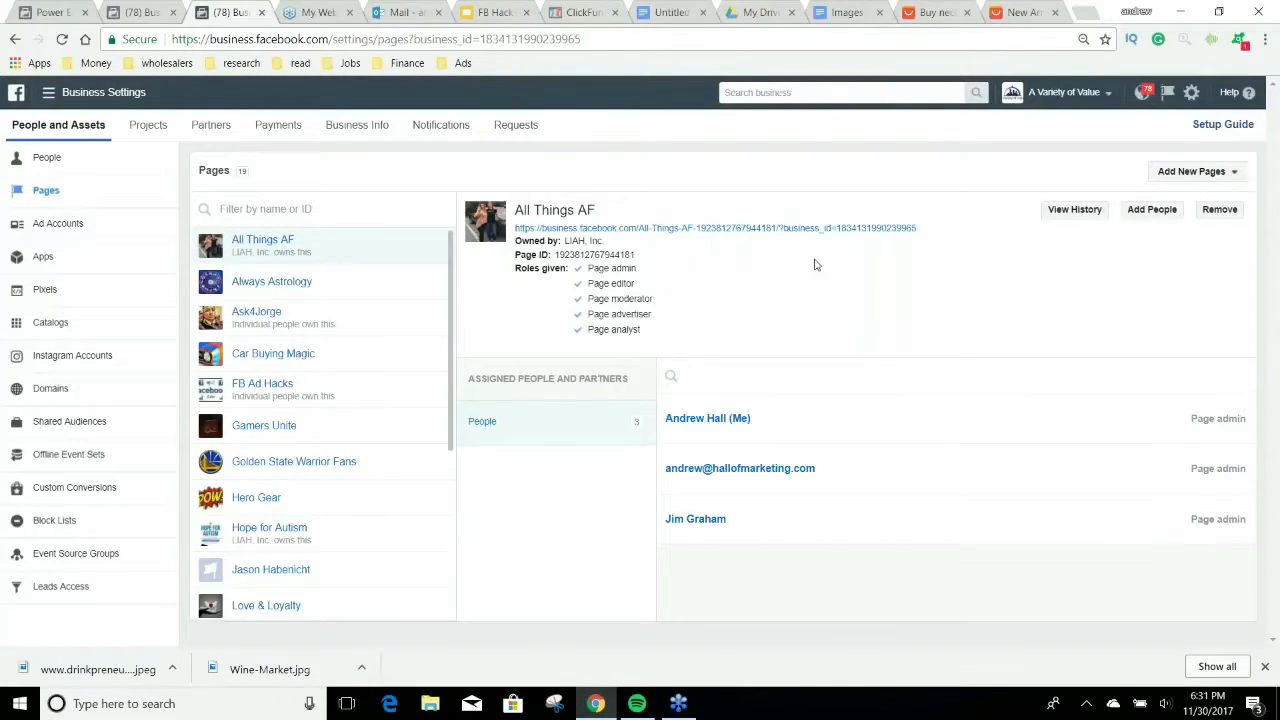
# Request Page admin access, with all the other page roles, to the "I Love All Things Wine" page for the Business Manager.
pyautogui.click(1192, 172)
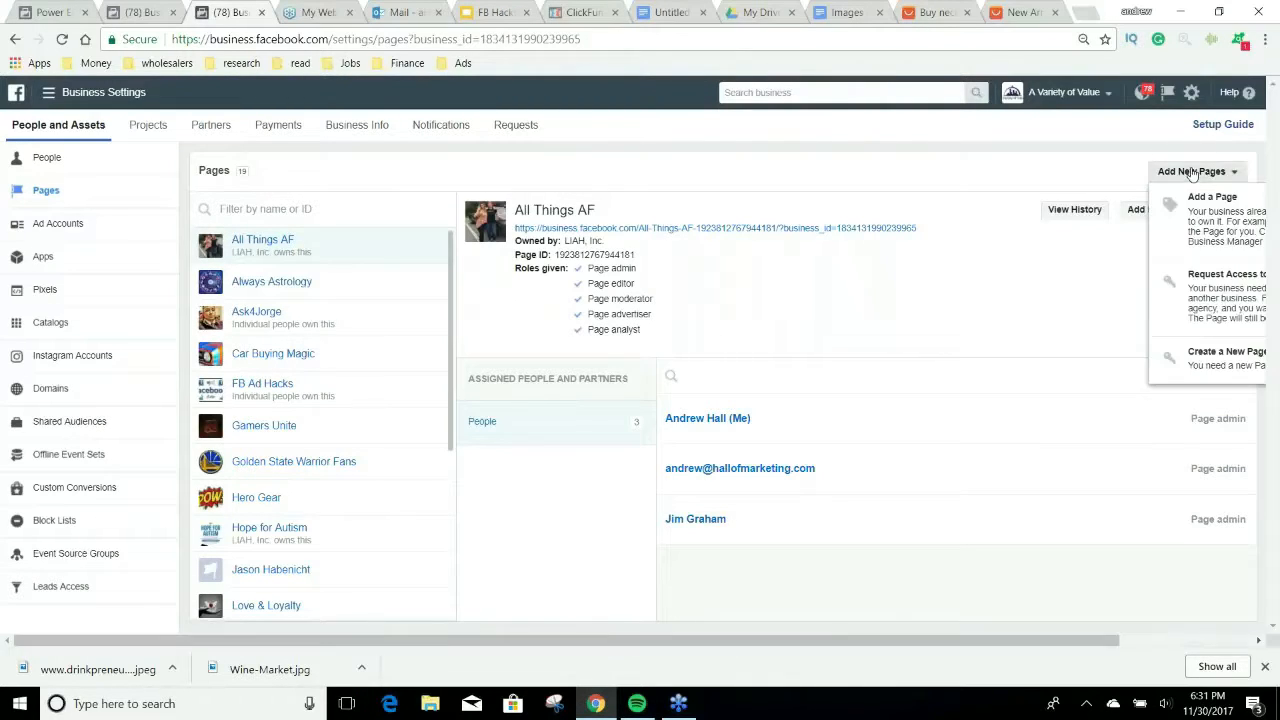
pyautogui.click(1200, 292)
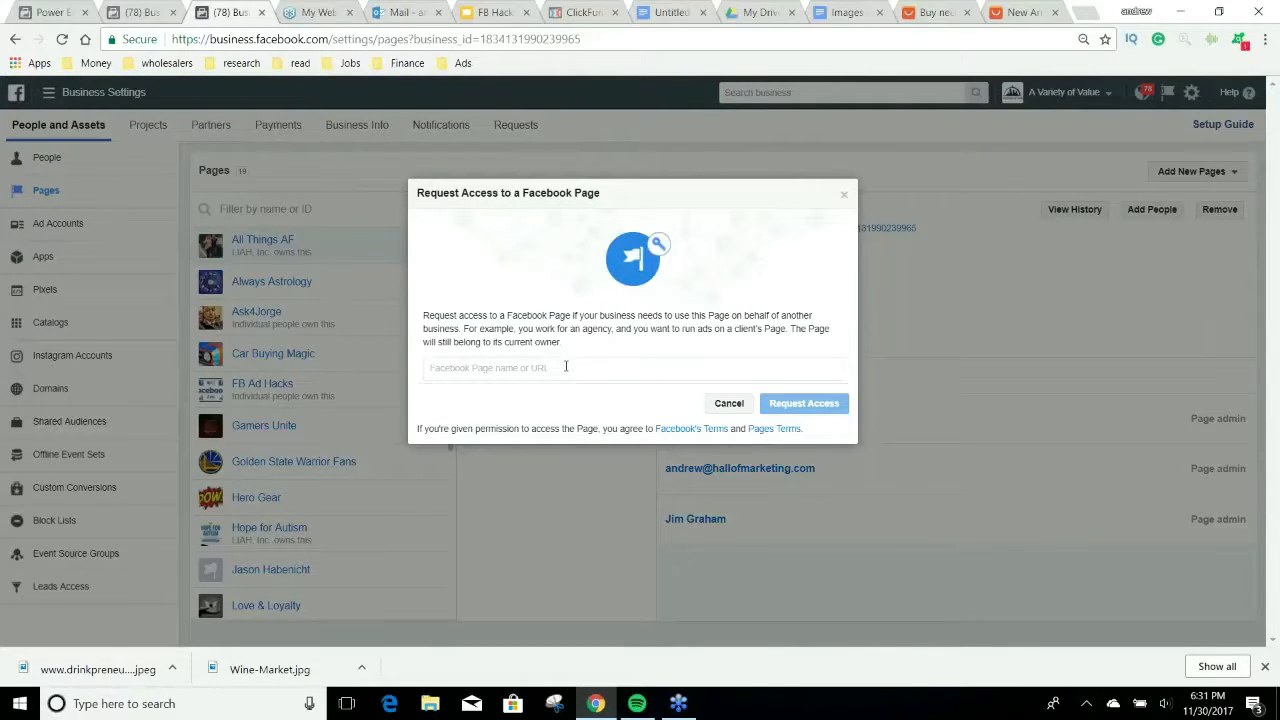
pyautogui.write('a')
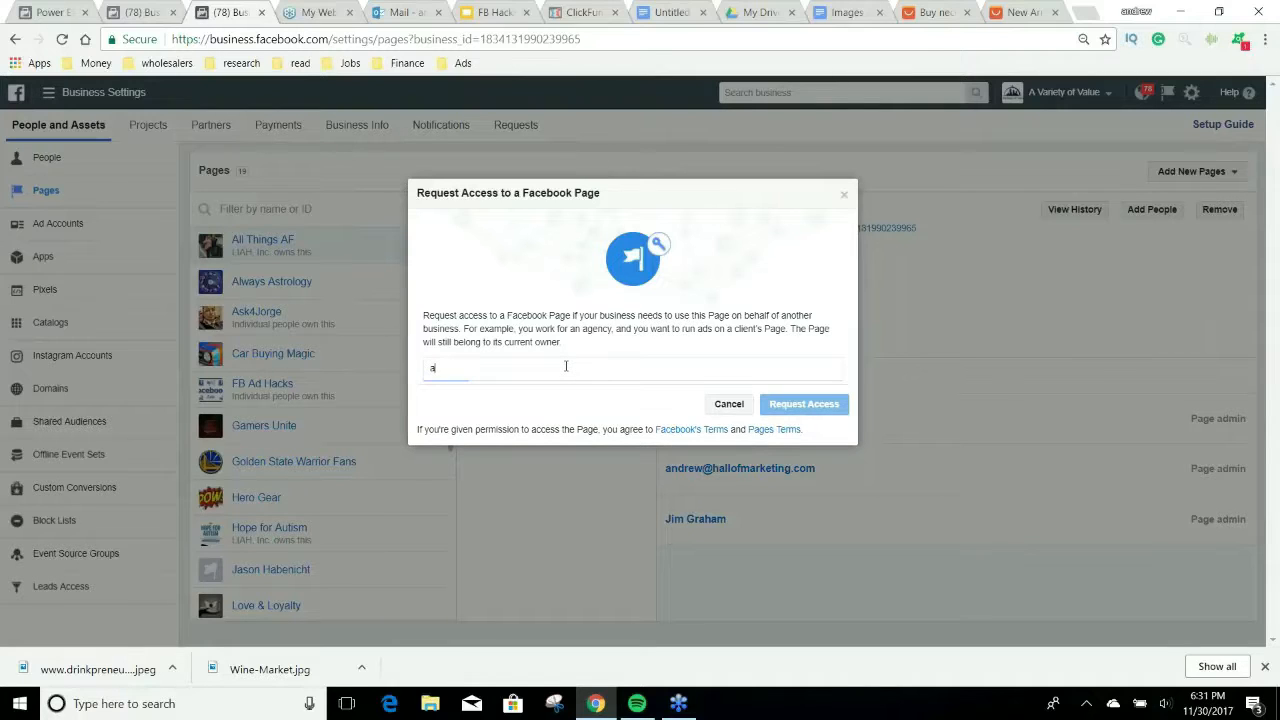
pyautogui.write('ll')
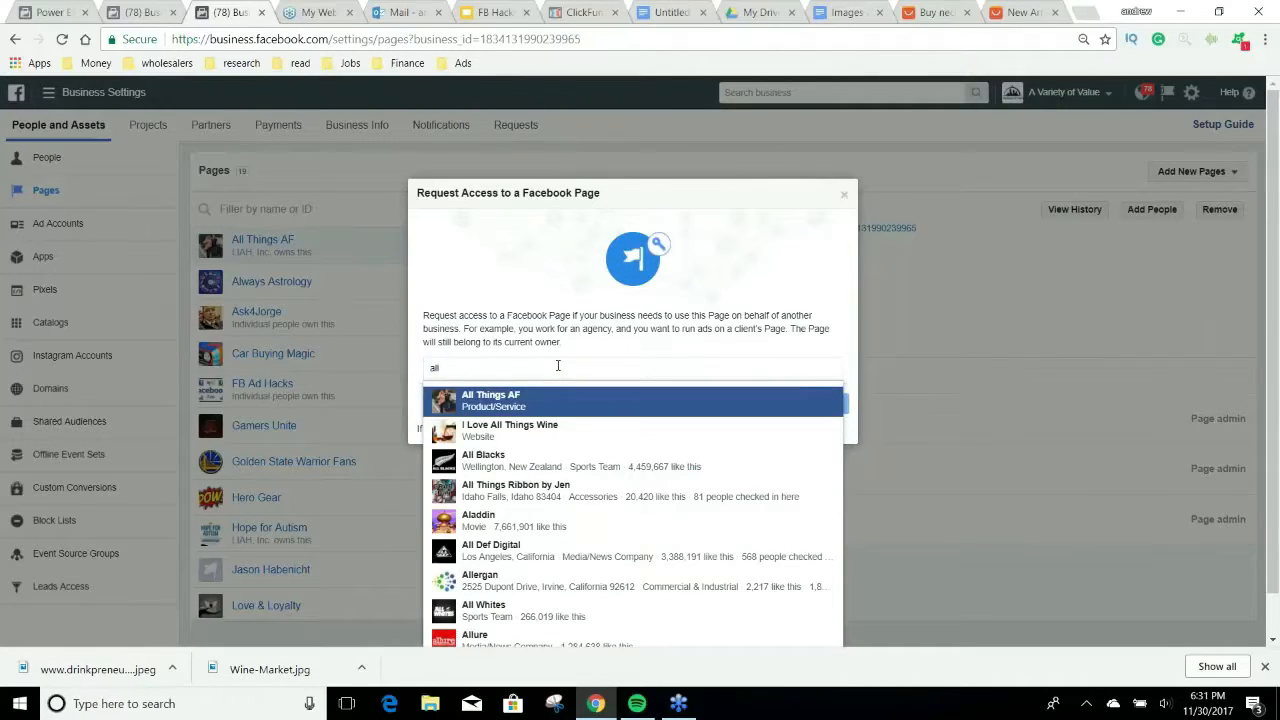
pyautogui.click(525, 428)
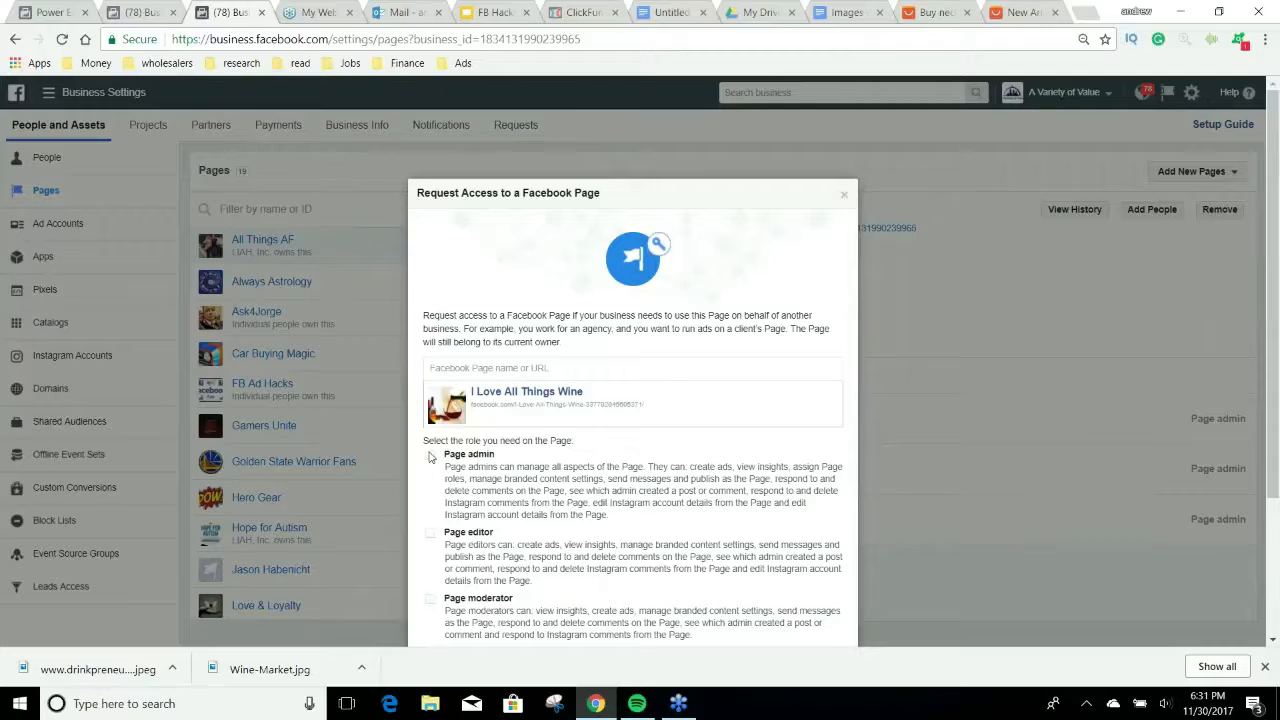
pyautogui.scroll(-1, 645, 459)
pyautogui.scroll(-3, 653, 461)
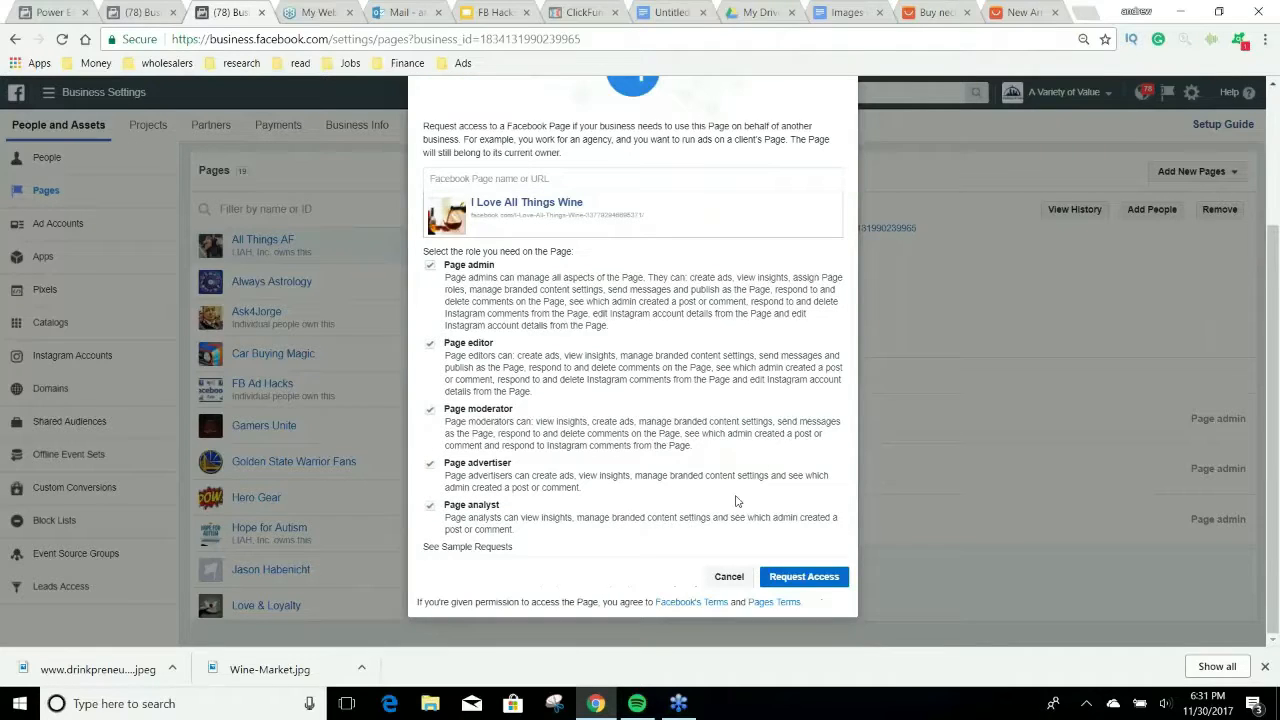
pyautogui.click(805, 577)
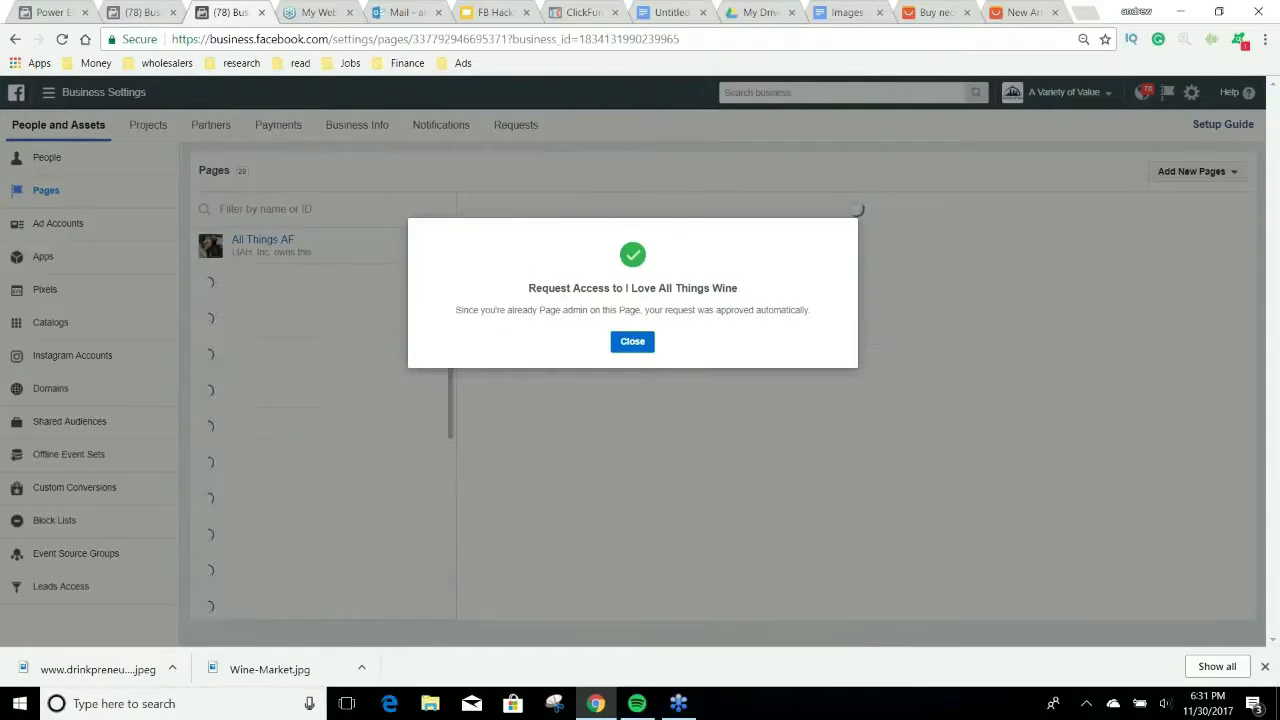
pyautogui.click(636, 343)
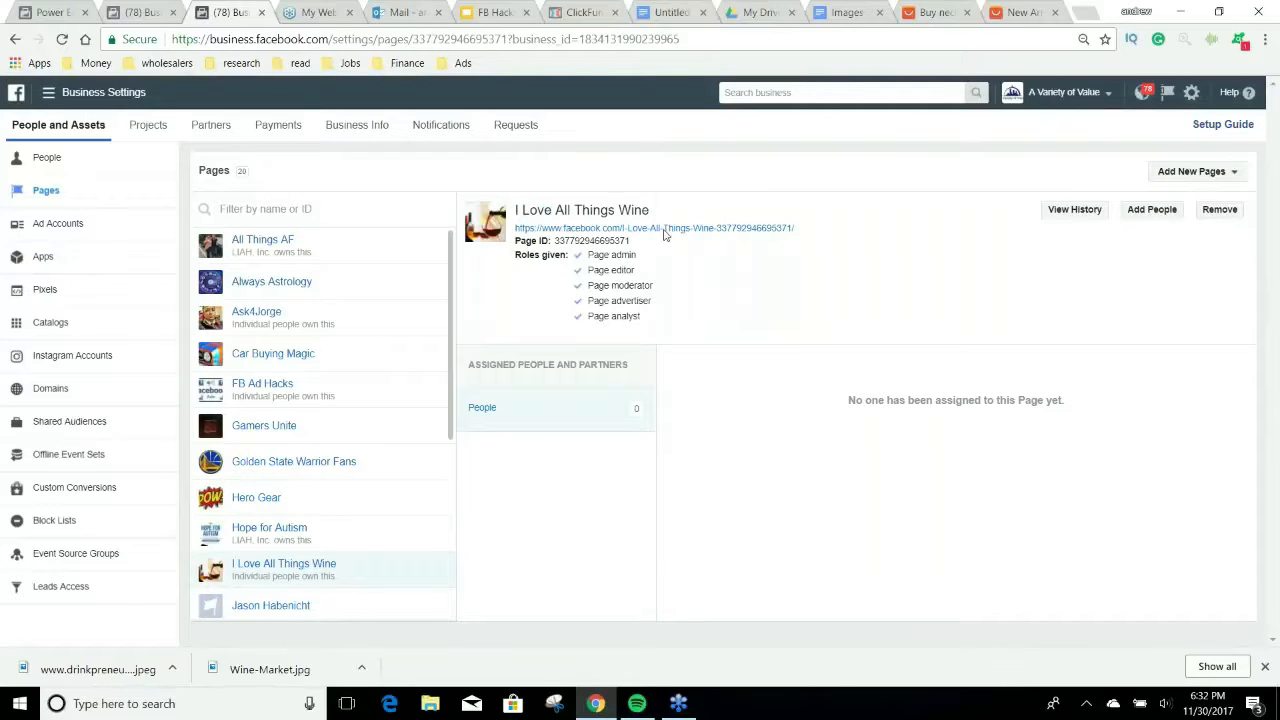
# Return to Power Editor and set the Wine Necklace ad's Facebook Page to "I Love All Things Wine" from the personal pages.
pyautogui.click(52, 12)
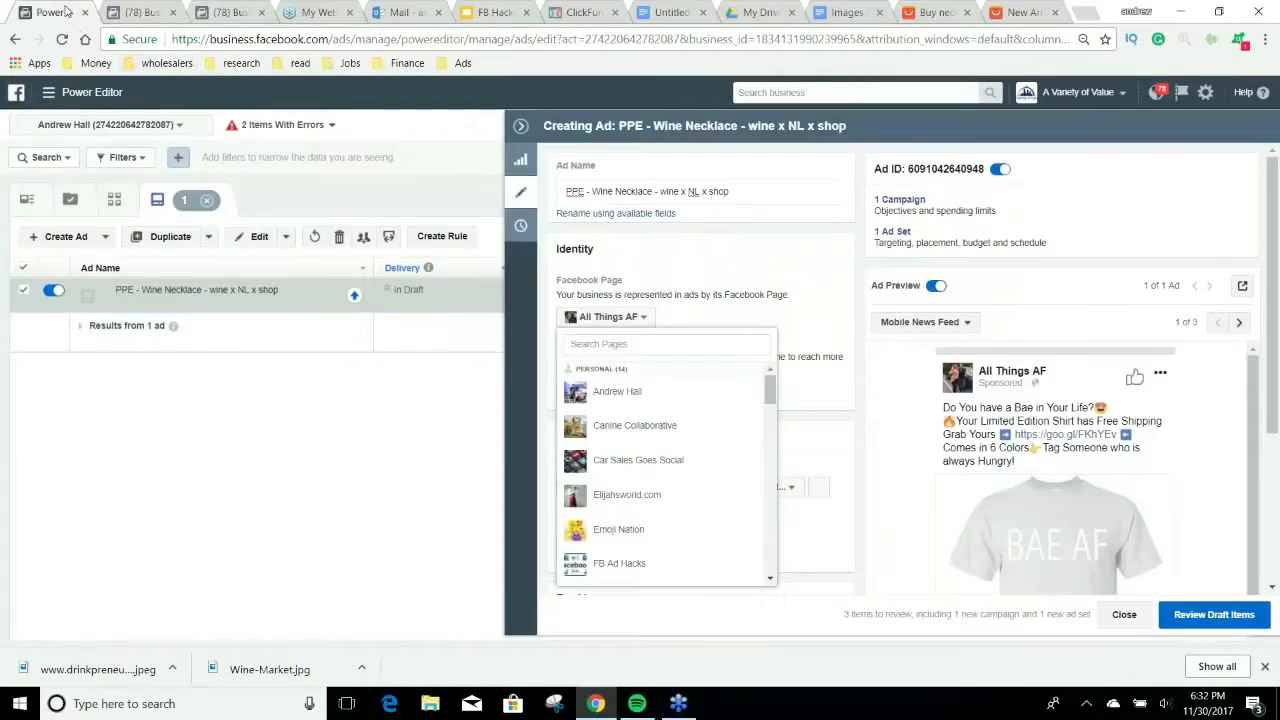
pyautogui.scroll(-7, 671, 434)
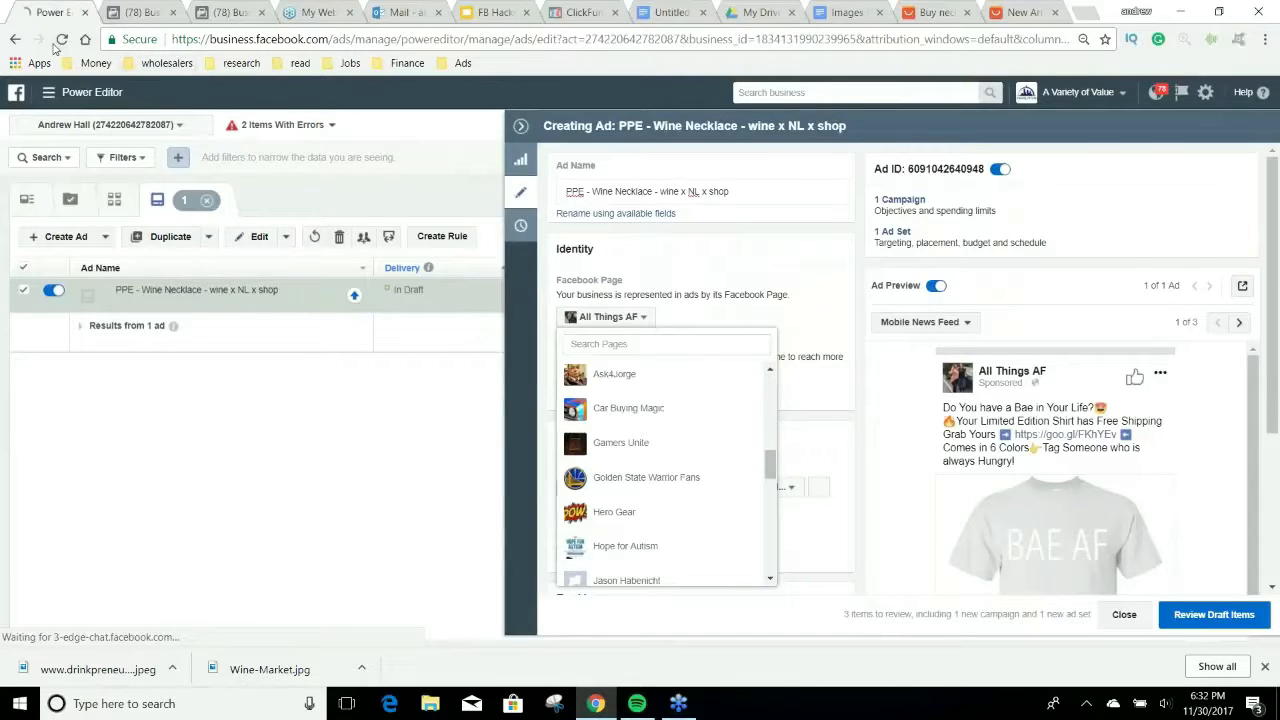
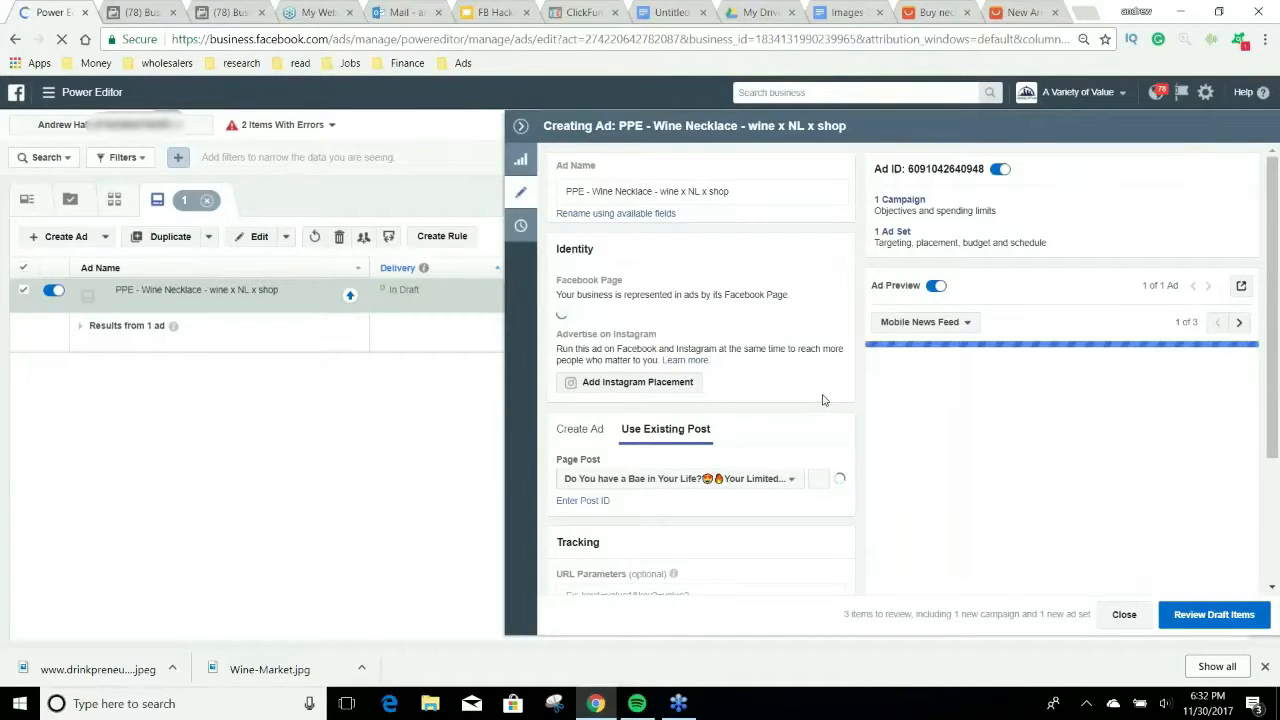
pyautogui.click(633, 320)
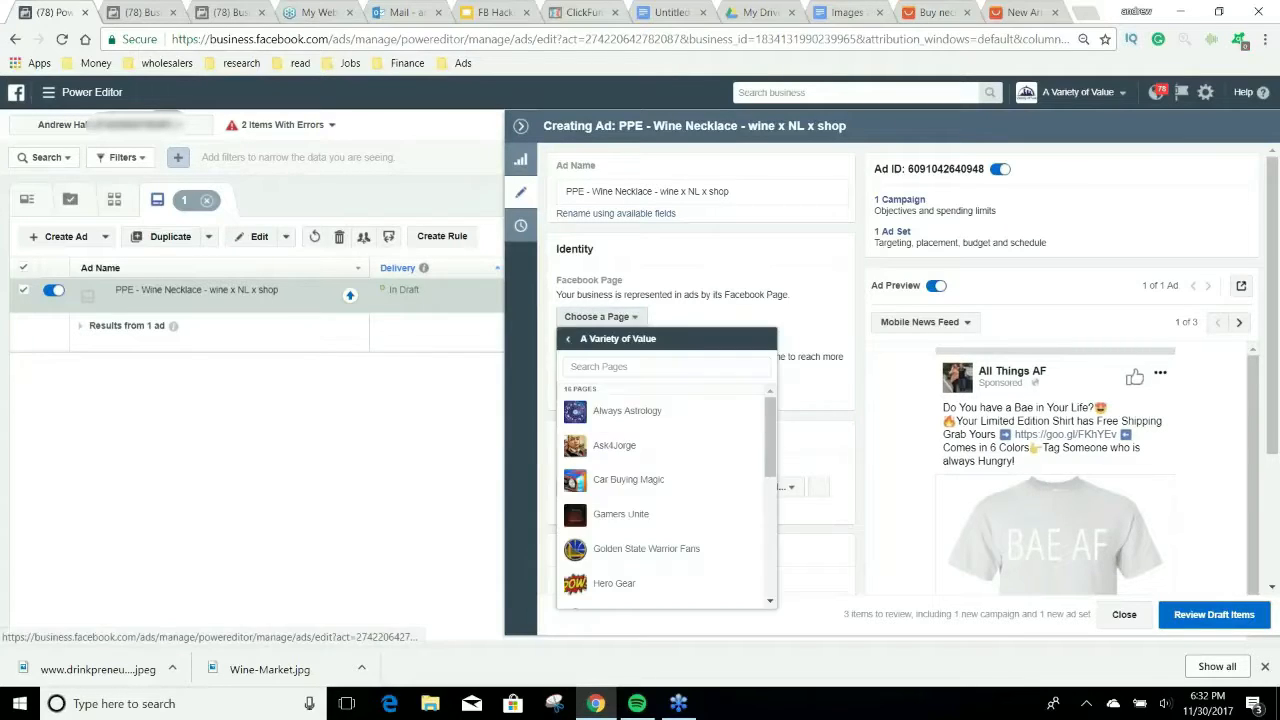
pyautogui.scroll(-5, 698, 445)
pyautogui.scroll(6, 698, 445)
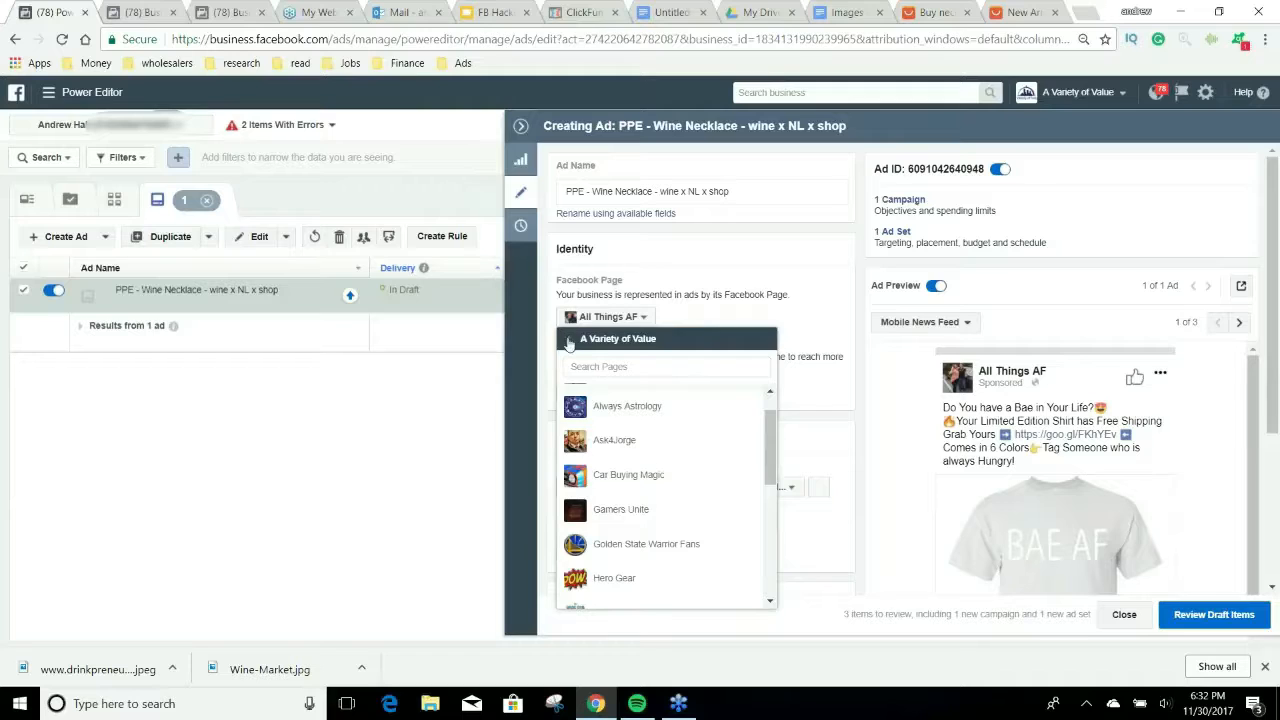
pyautogui.scroll(-3, 660, 420)
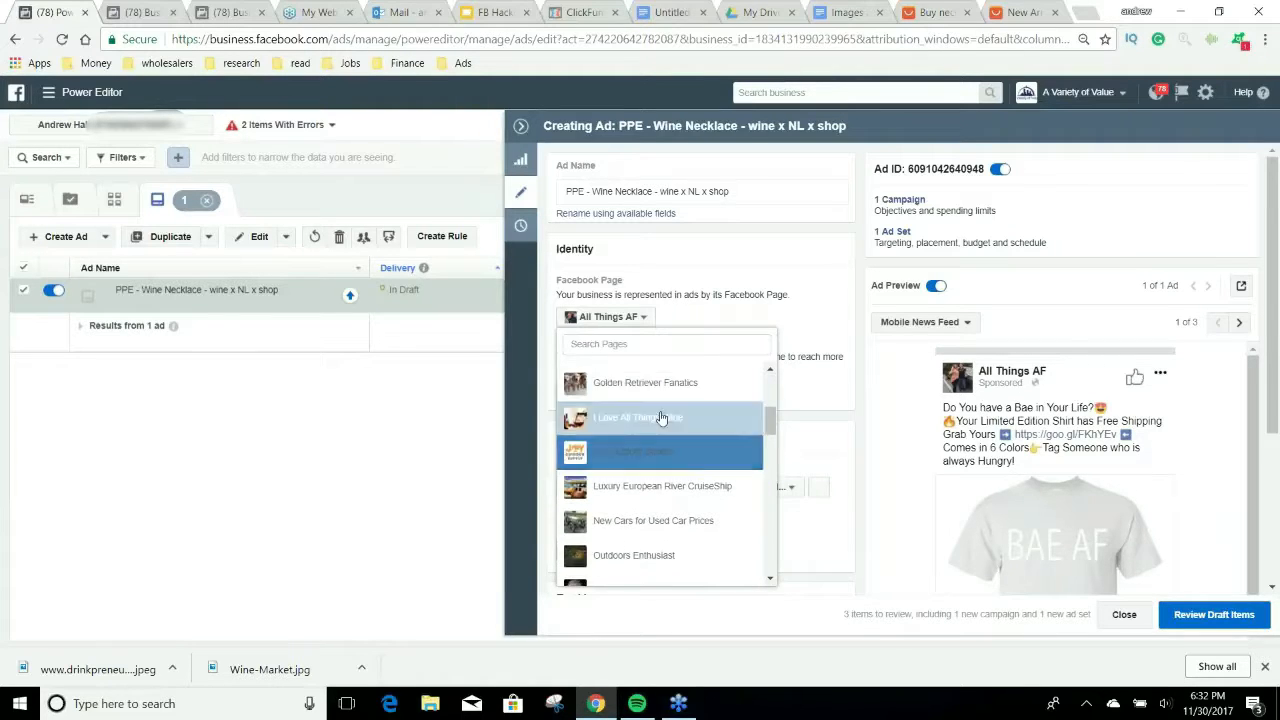
pyautogui.click(660, 418)
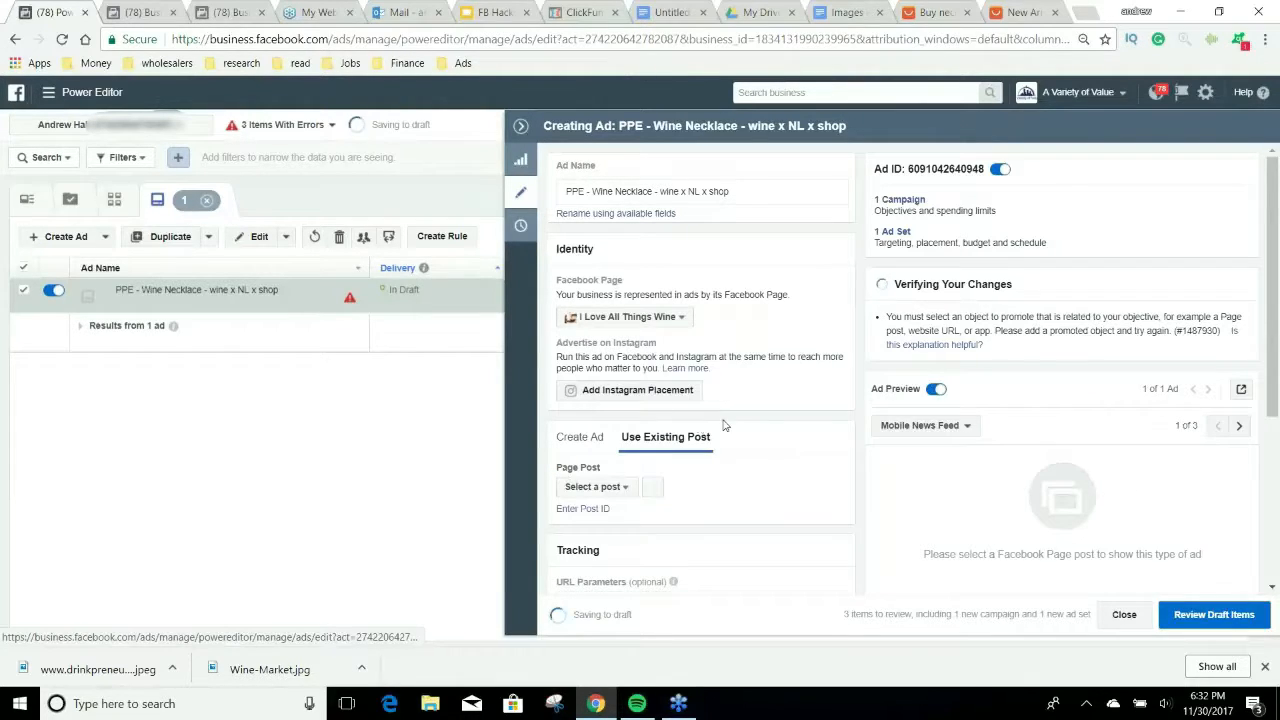
# Close the AliExpress necklace search results and open canva.com in a new tab.
pyautogui.click(958, 12)
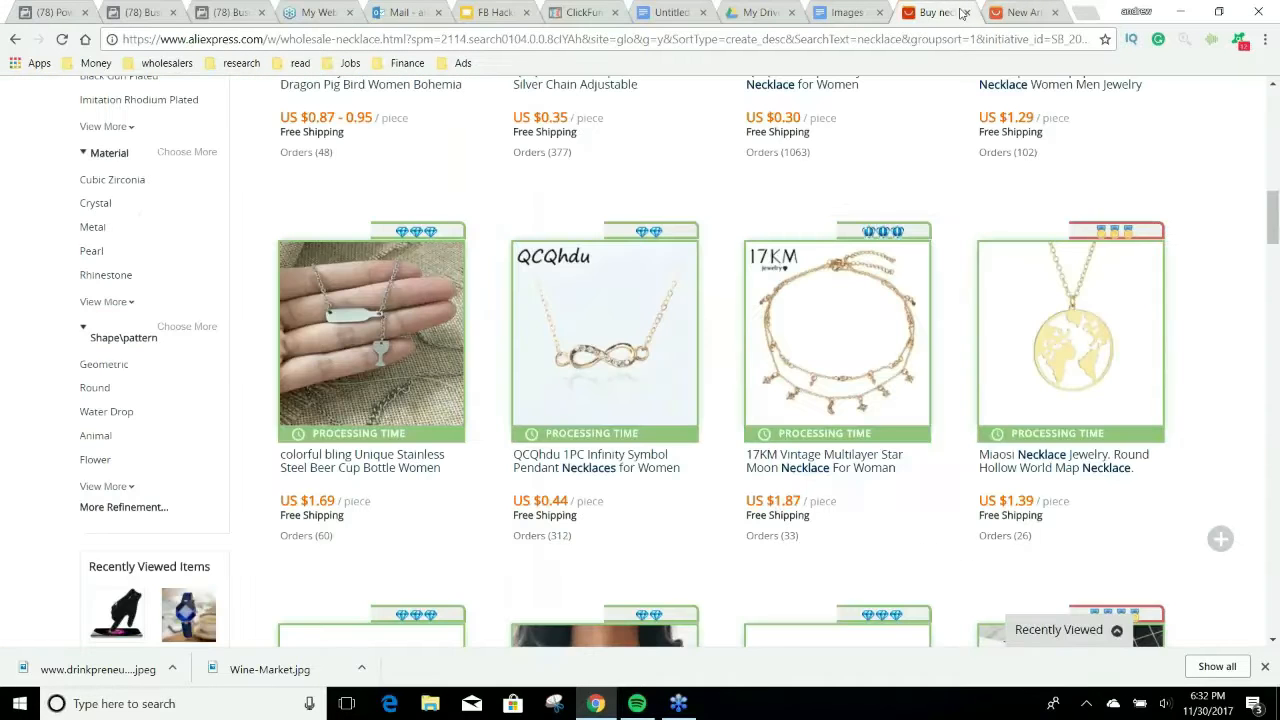
pyautogui.click(965, 12)
pyautogui.hotkey('ctrl', 't')
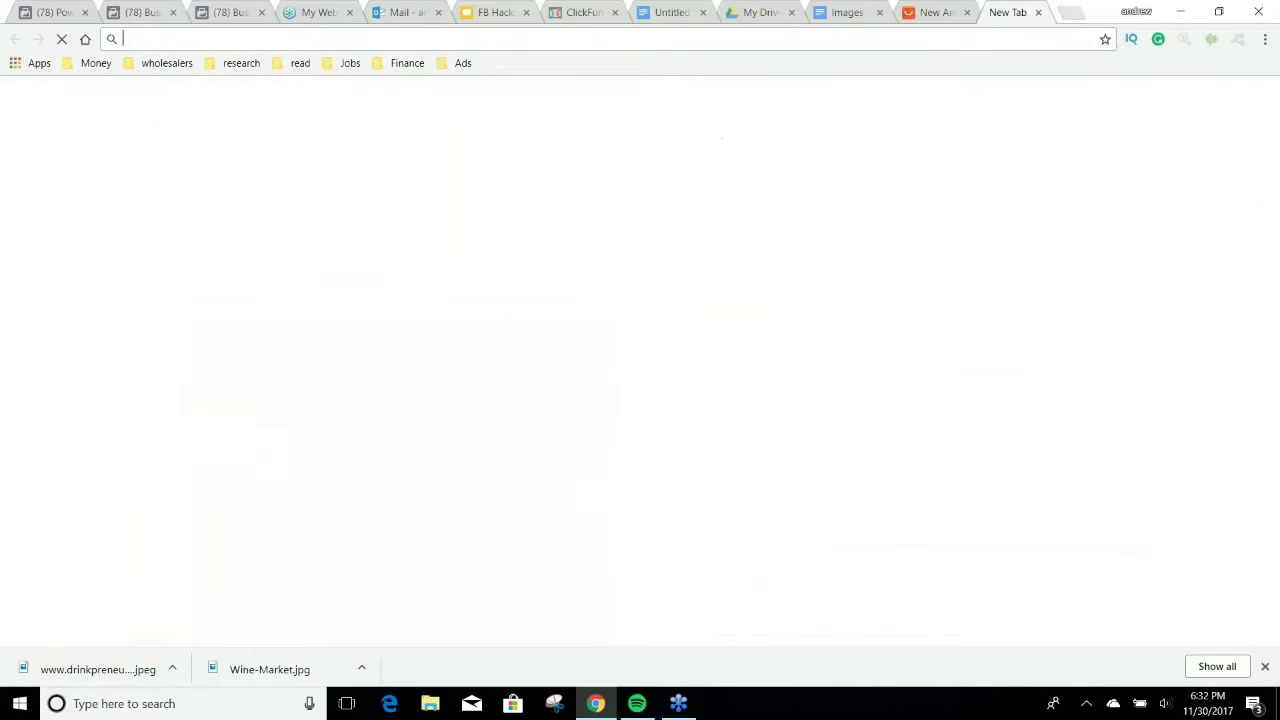
pyautogui.write('canva.com')
pyautogui.press('Return')
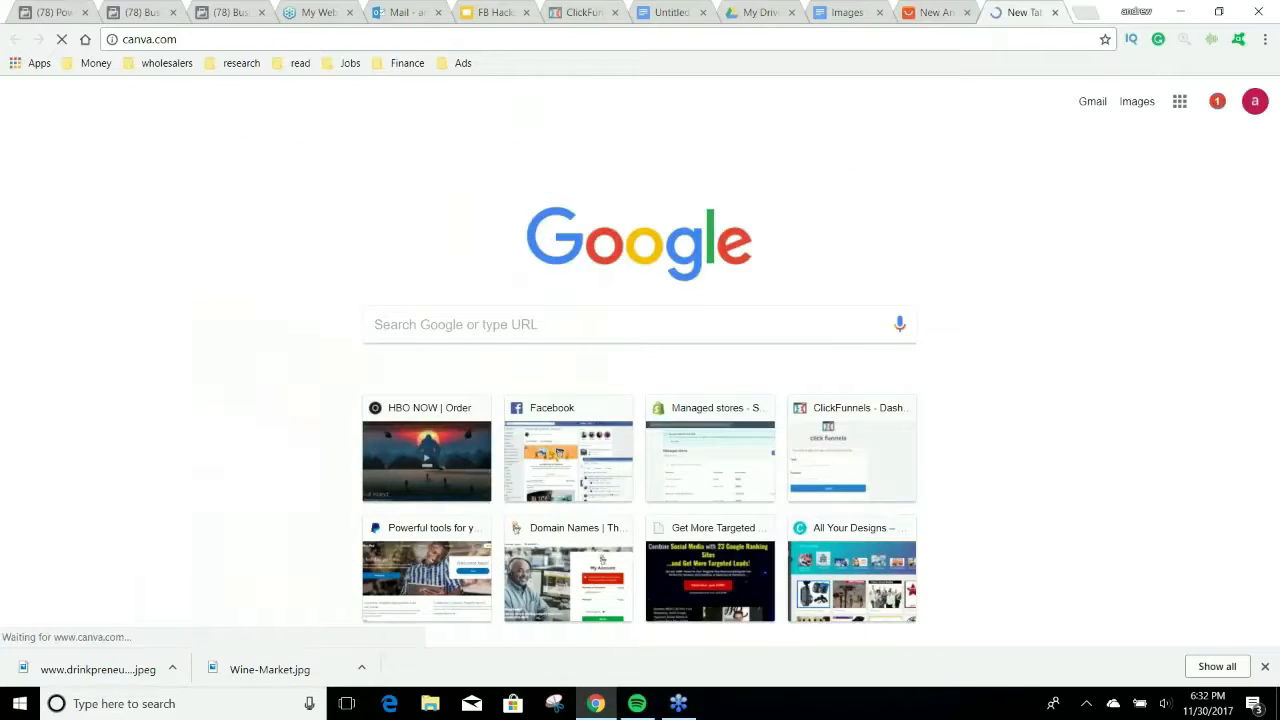
# Save the AliExpress product photo of the wine necklace held in a hand to the Home Loan folder.
pyautogui.click(930, 12)
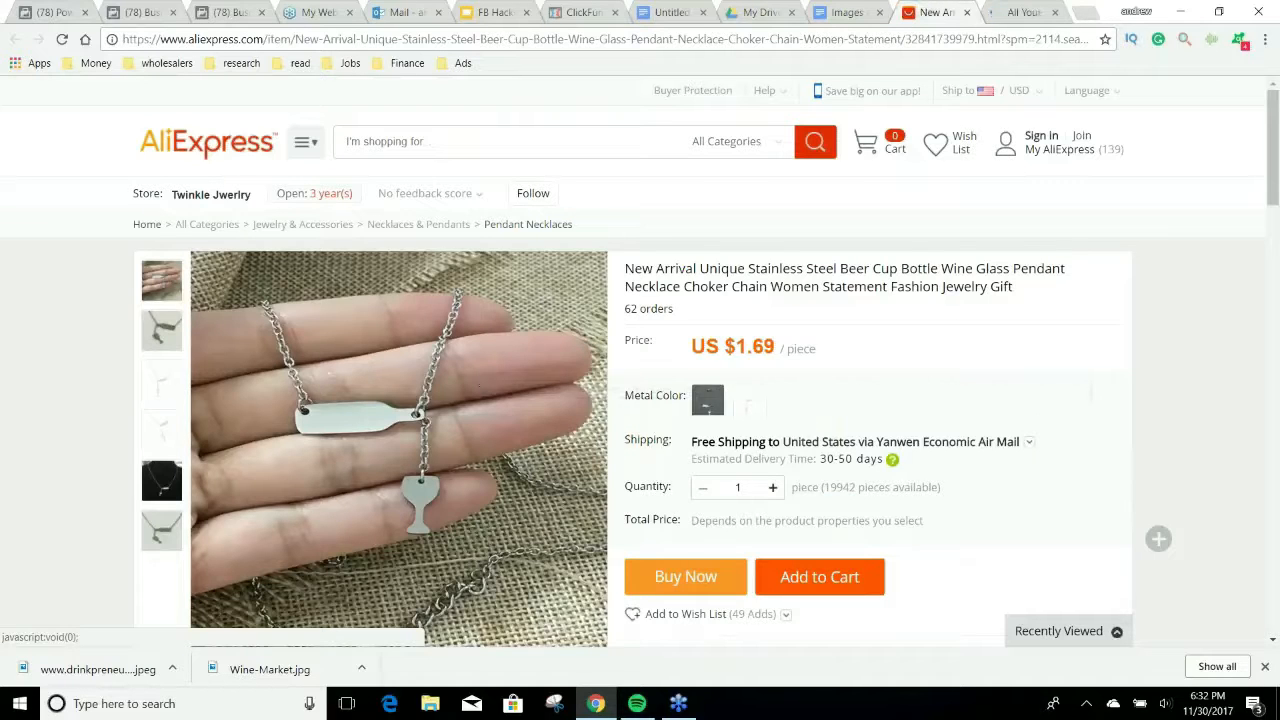
pyautogui.rightClick(486, 378)
pyautogui.click(568, 527)
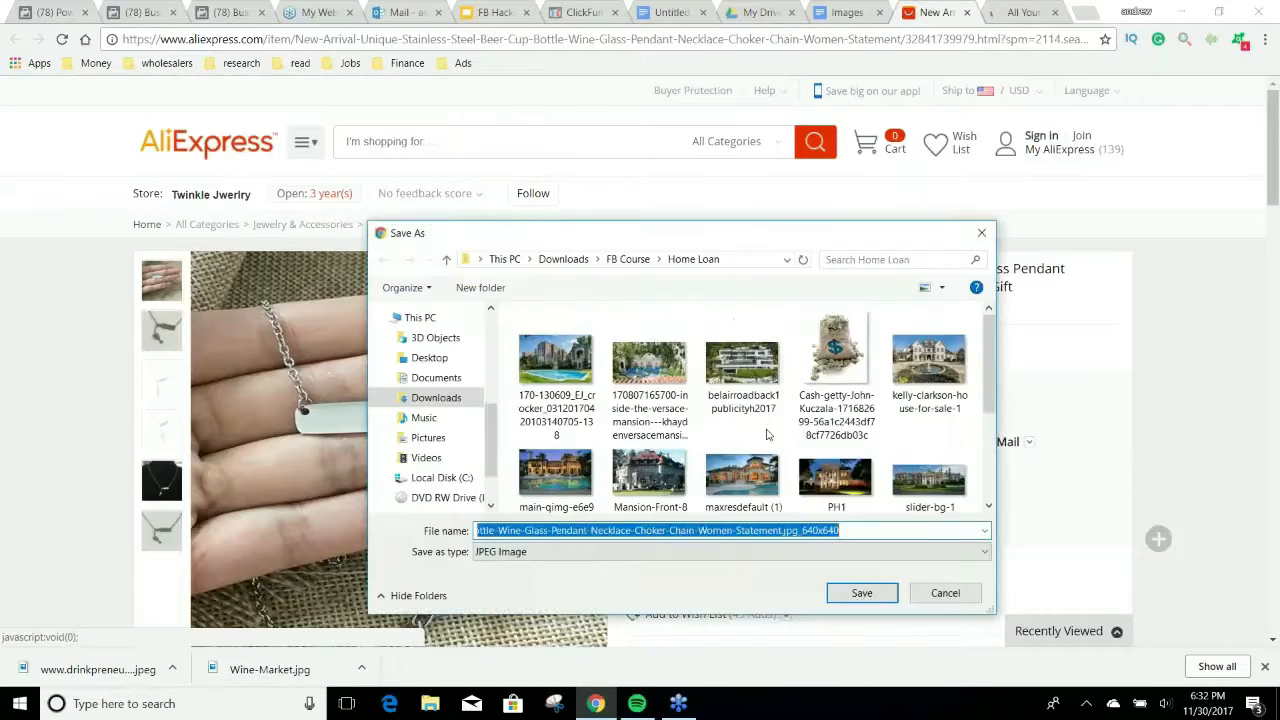
pyautogui.click(893, 593)
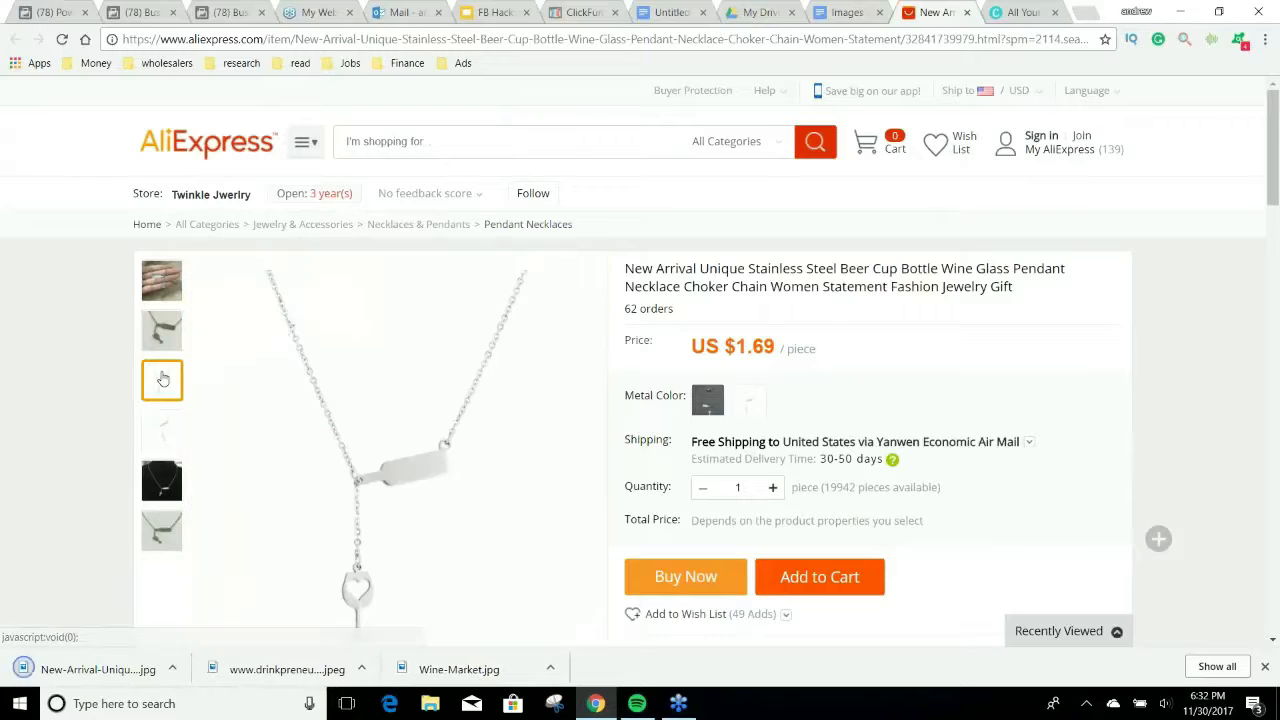
# Save the two white-background photos of the necklace with the heart cut-out glass to the Home Loan folder.
pyautogui.rightClick(430, 458)
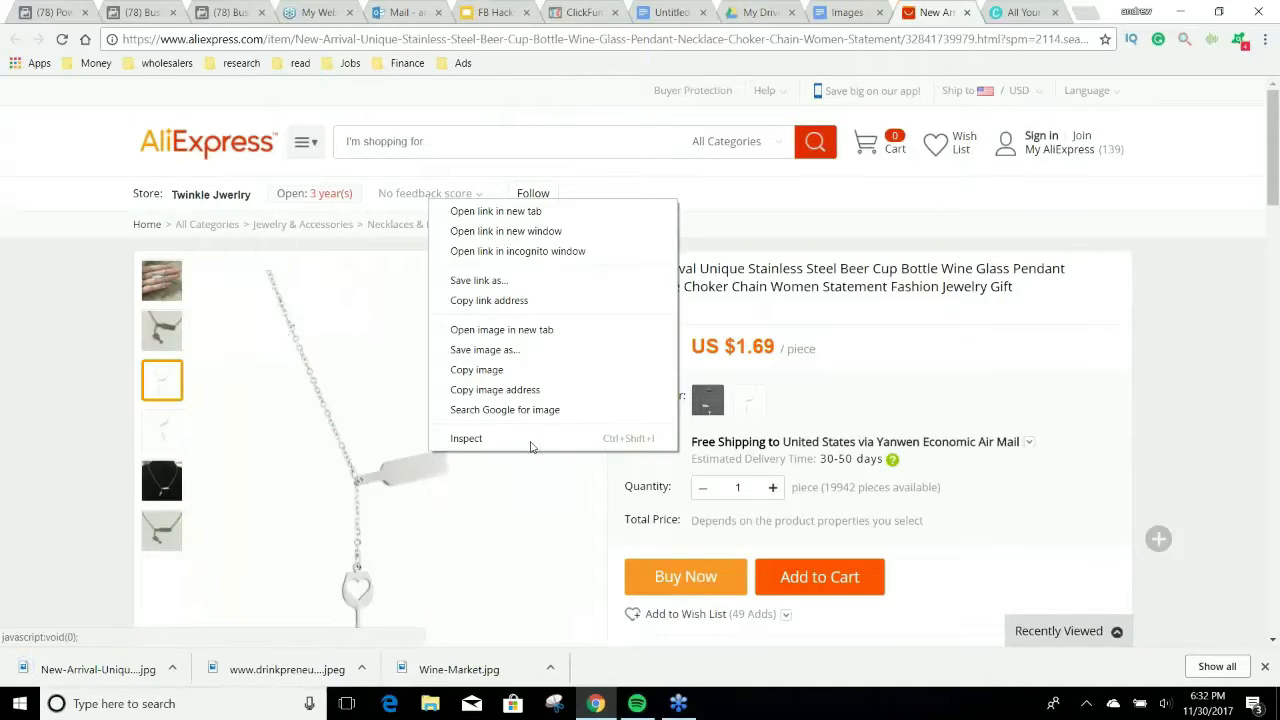
pyautogui.click(500, 348)
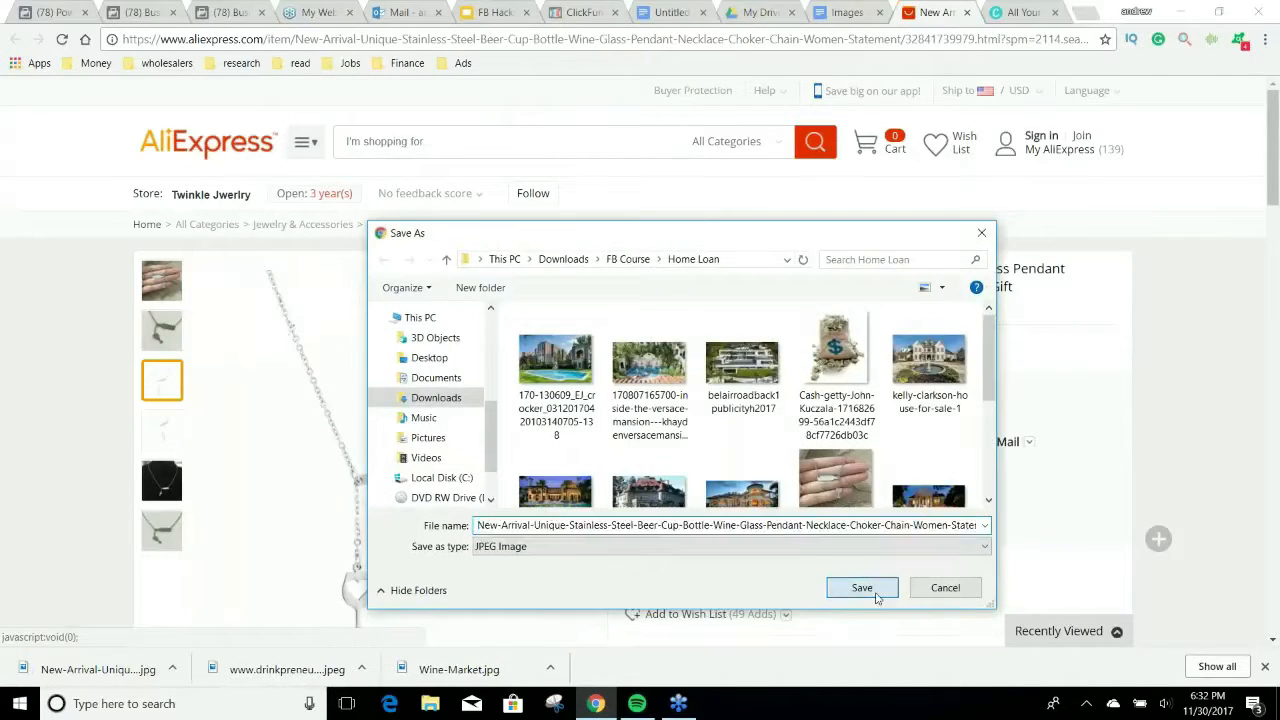
pyautogui.click(858, 591)
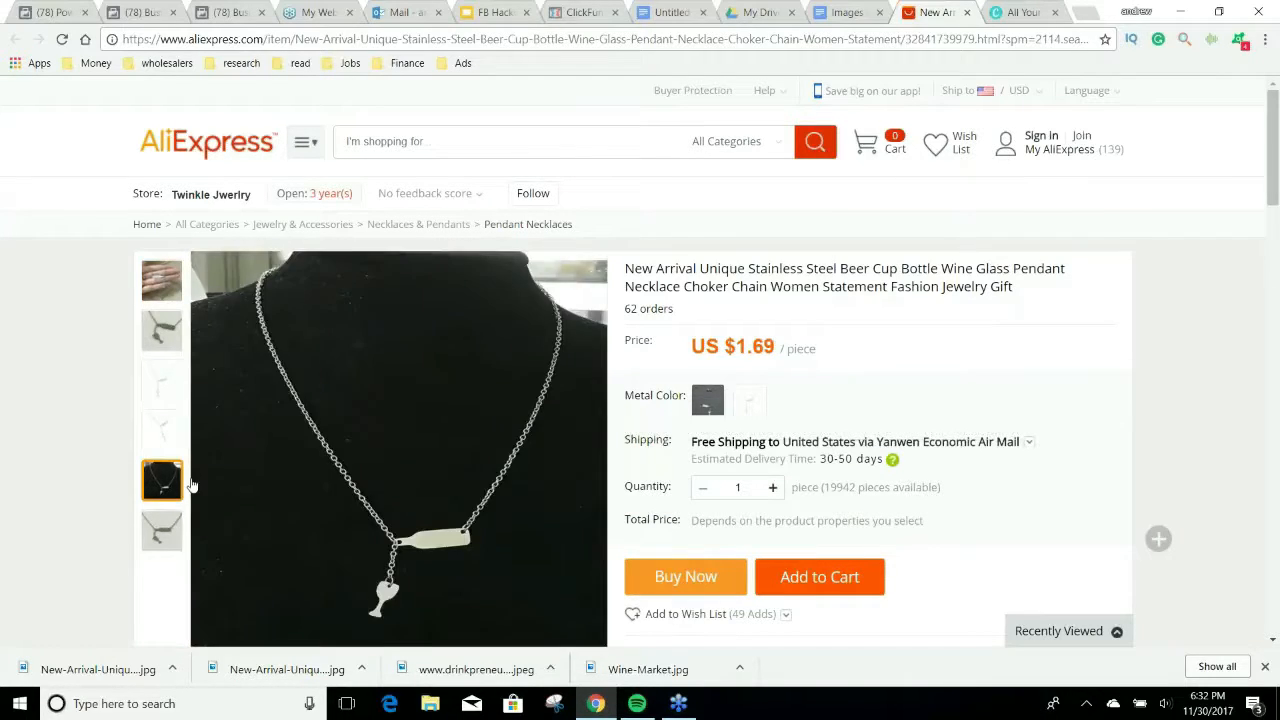
pyautogui.rightClick(427, 412)
pyautogui.click(519, 584)
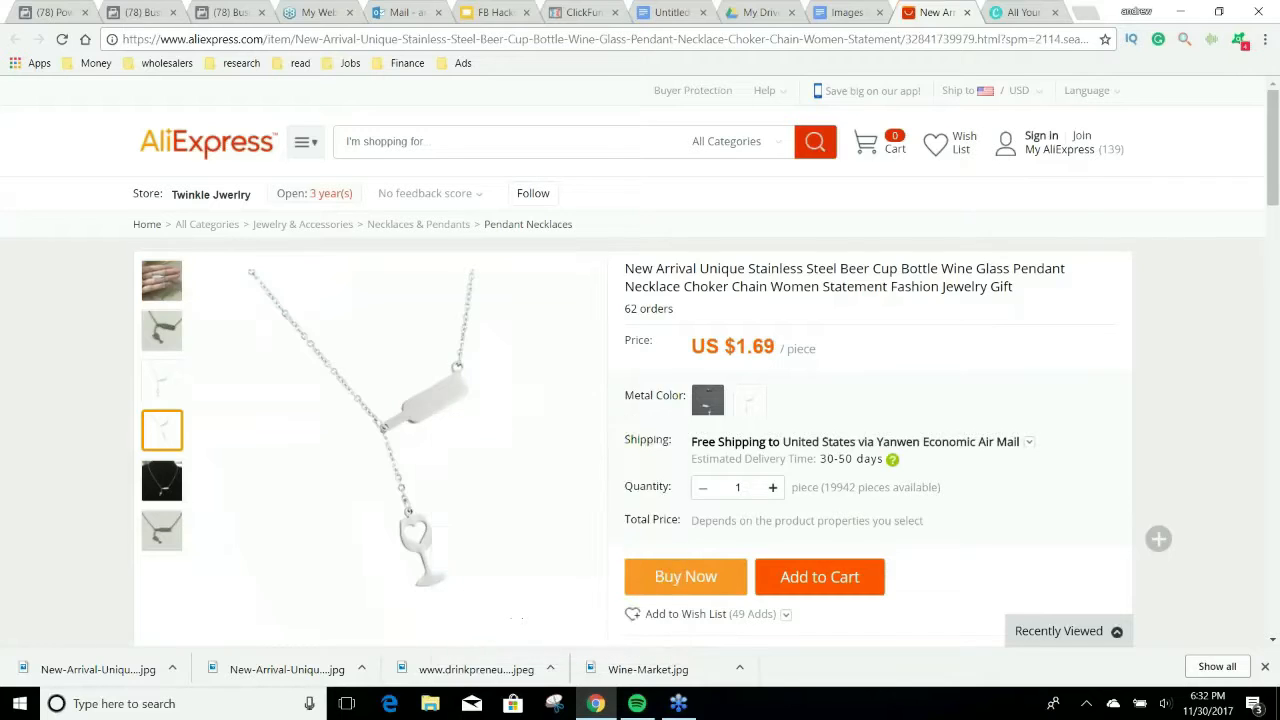
pyautogui.click(857, 583)
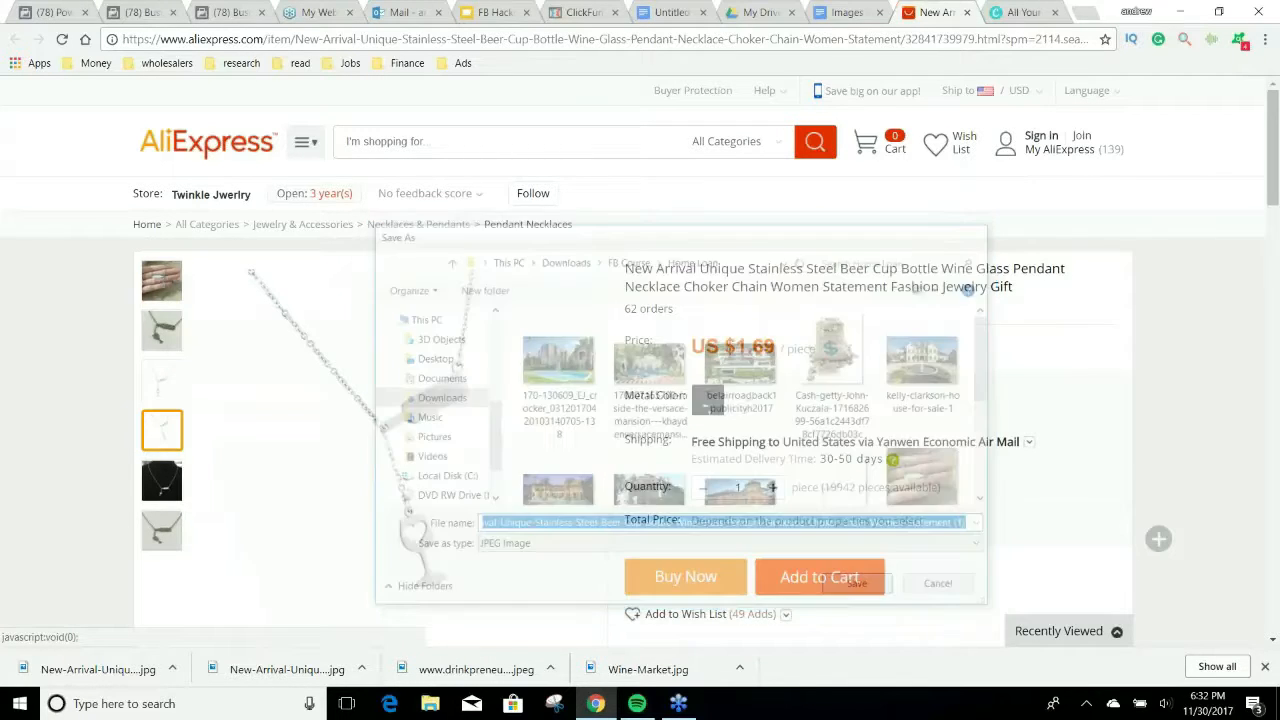
# Look through the necklace's product detail photos on AliExpress and switch to Canva.
pyautogui.scroll(-15, 684, 537)
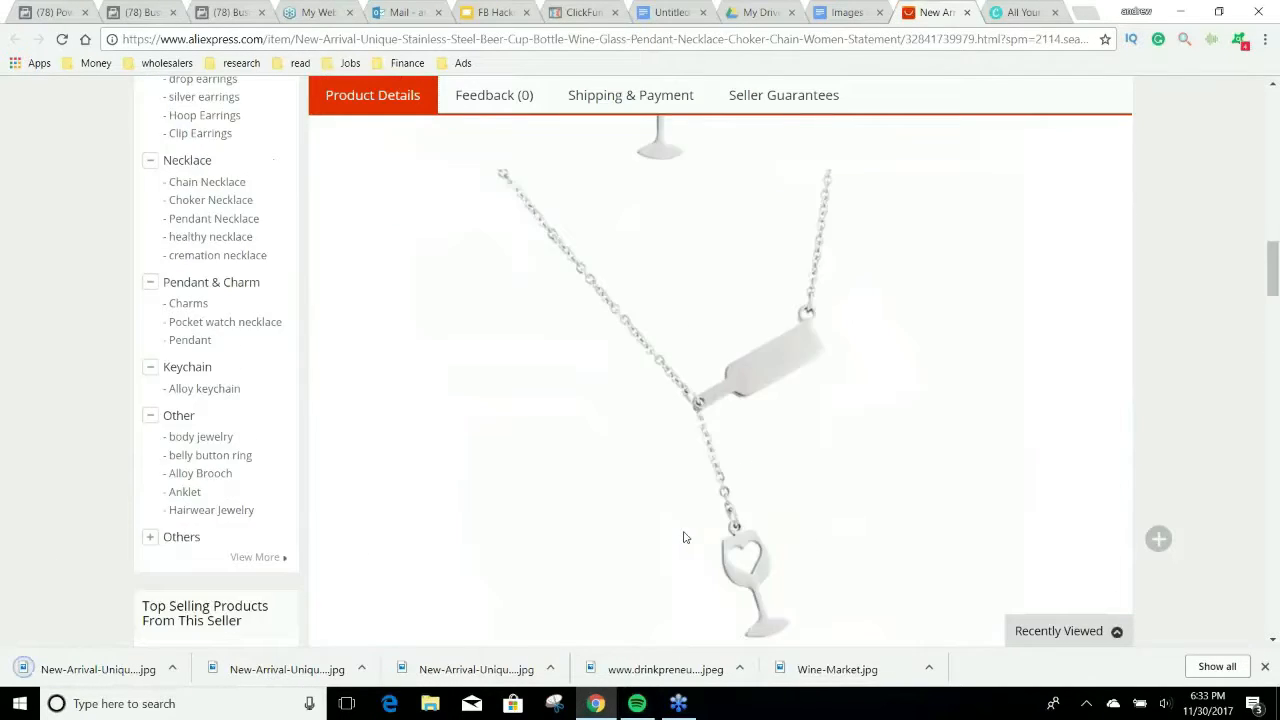
pyautogui.scroll(-10, 684, 537)
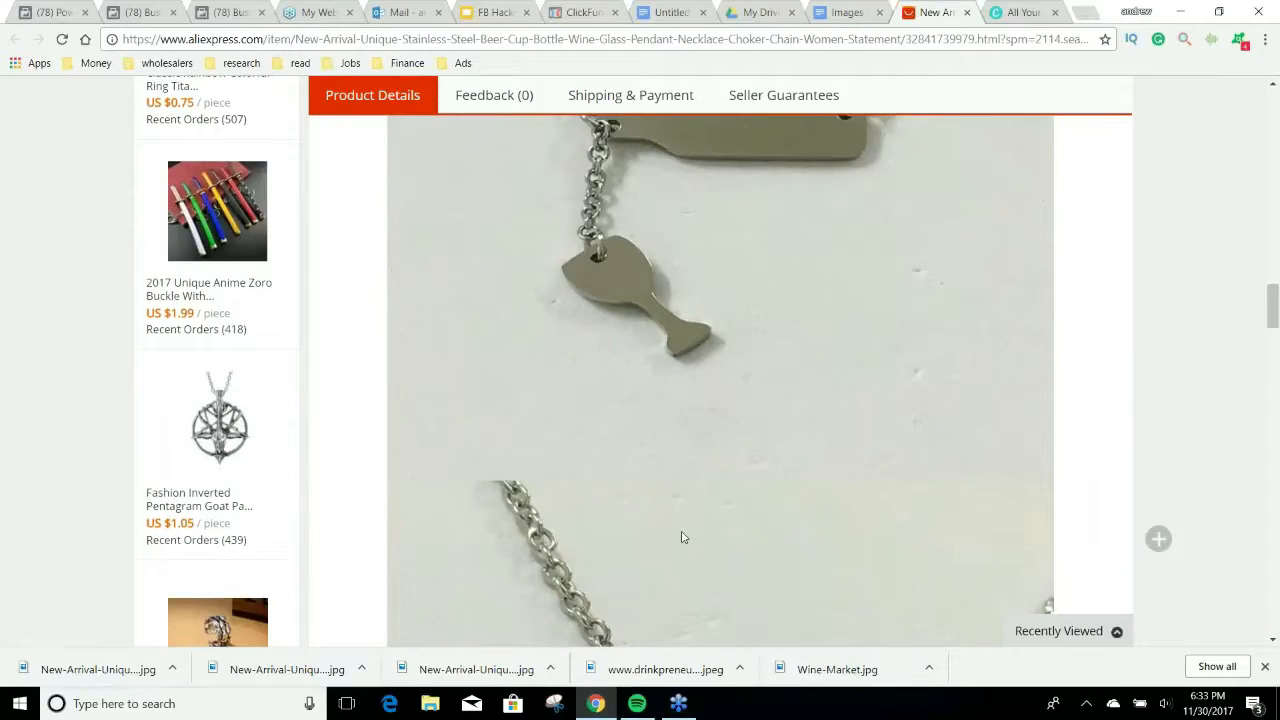
pyautogui.scroll(-10, 681, 537)
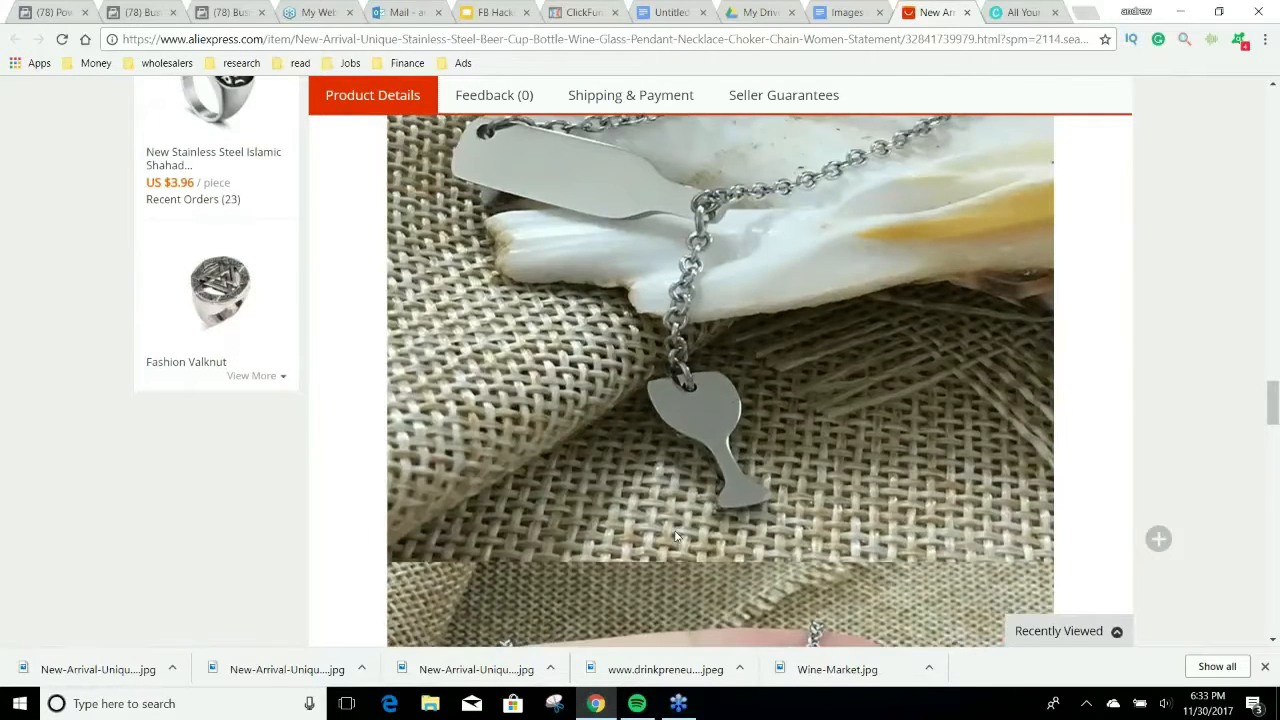
pyautogui.scroll(-5, 658, 527)
pyautogui.scroll(-10, 658, 527)
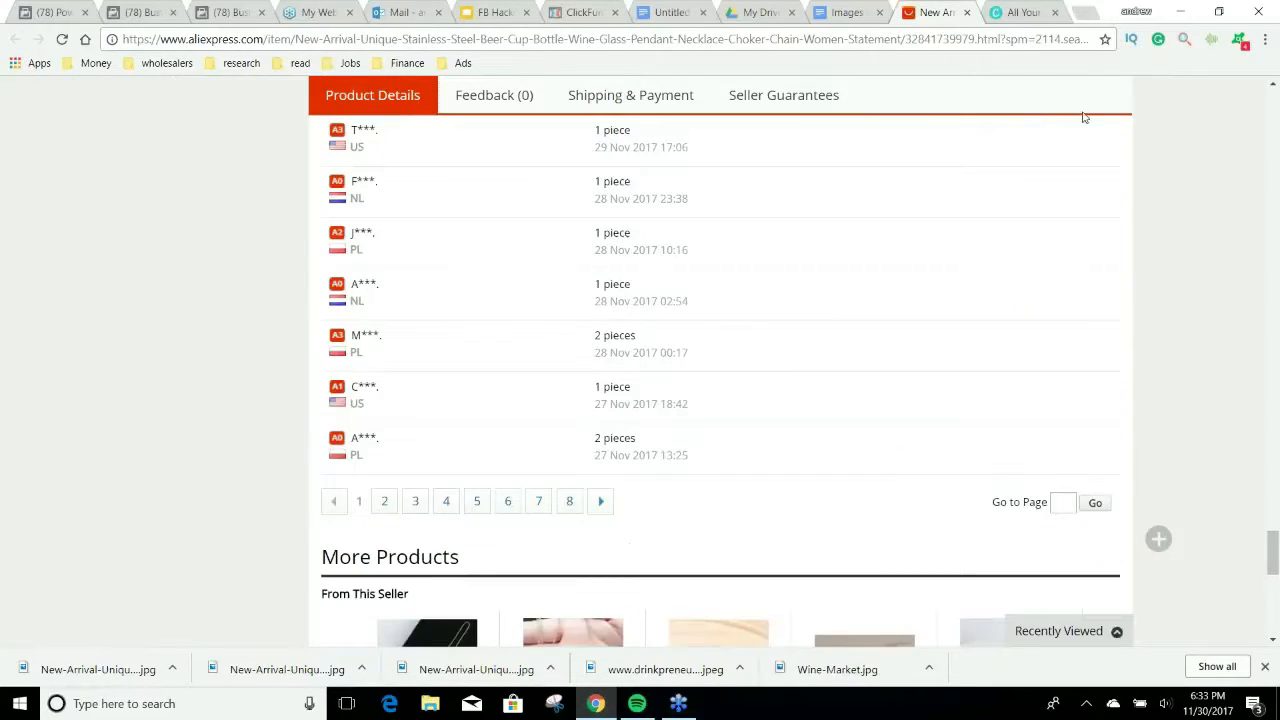
pyautogui.click(1007, 9)
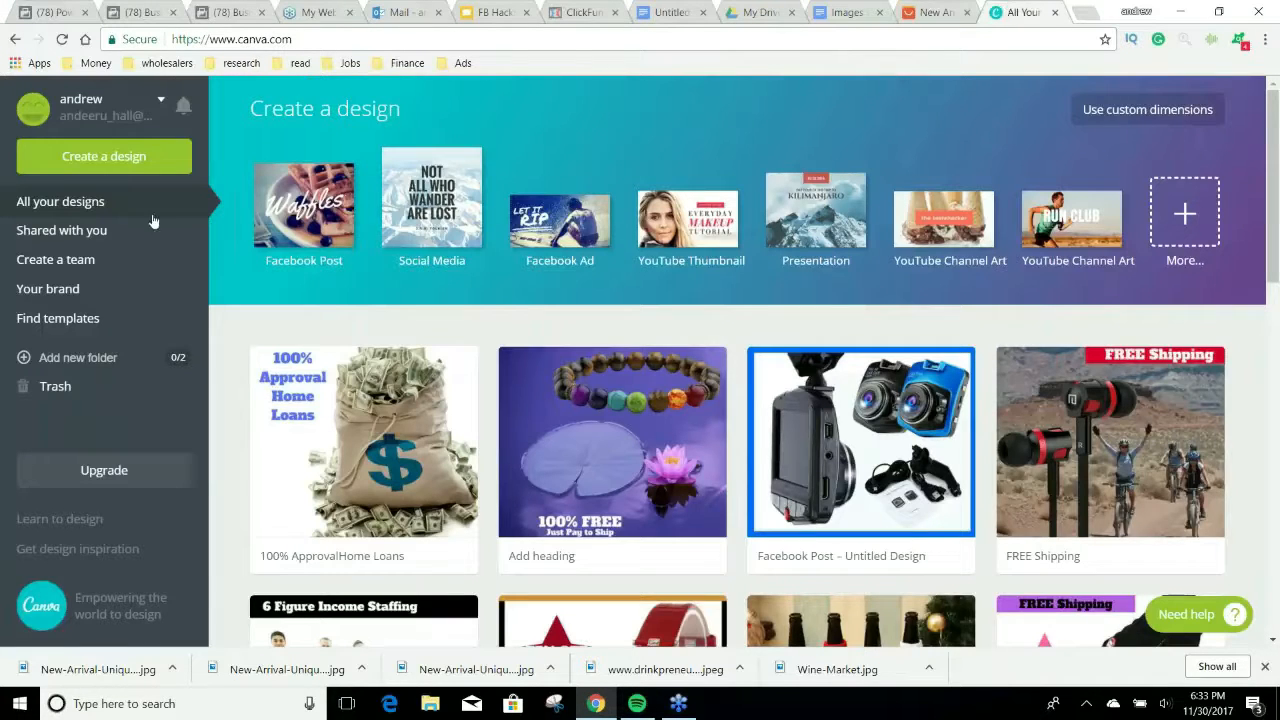
# Create a new Facebook Post design in Canva and upload two of the saved necklace photos.
pyautogui.click(104, 156)
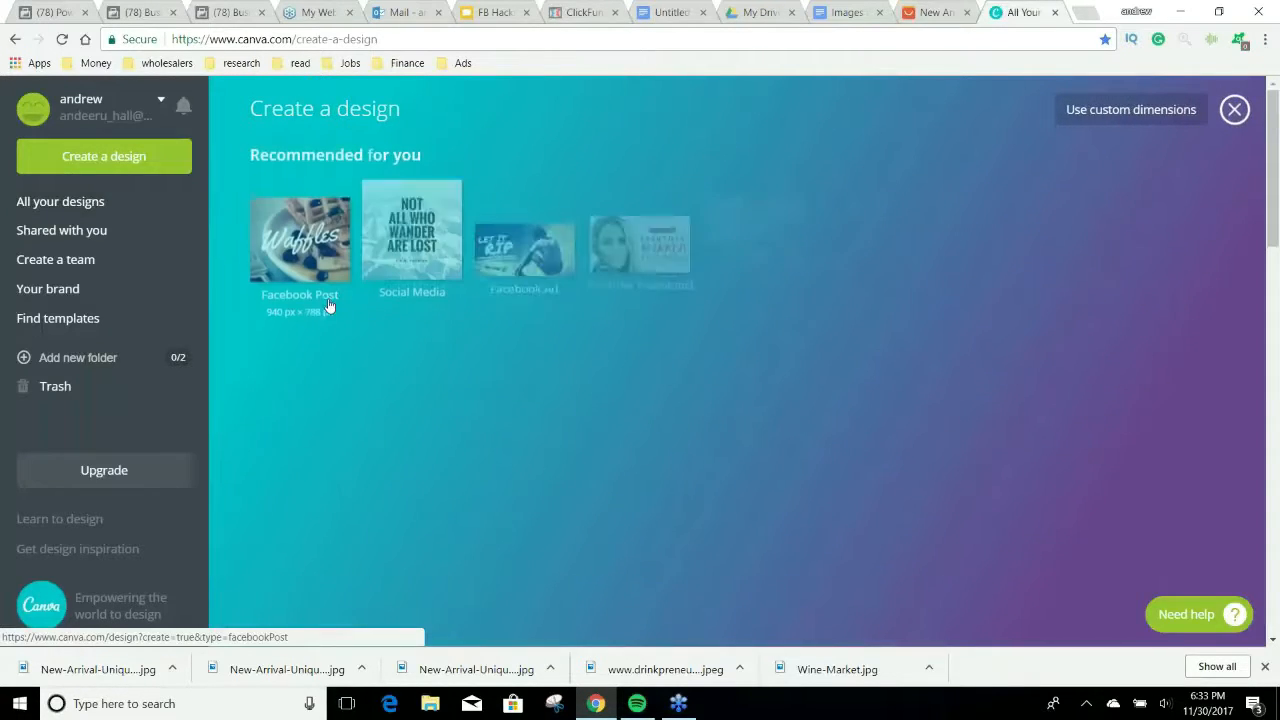
pyautogui.click(328, 305)
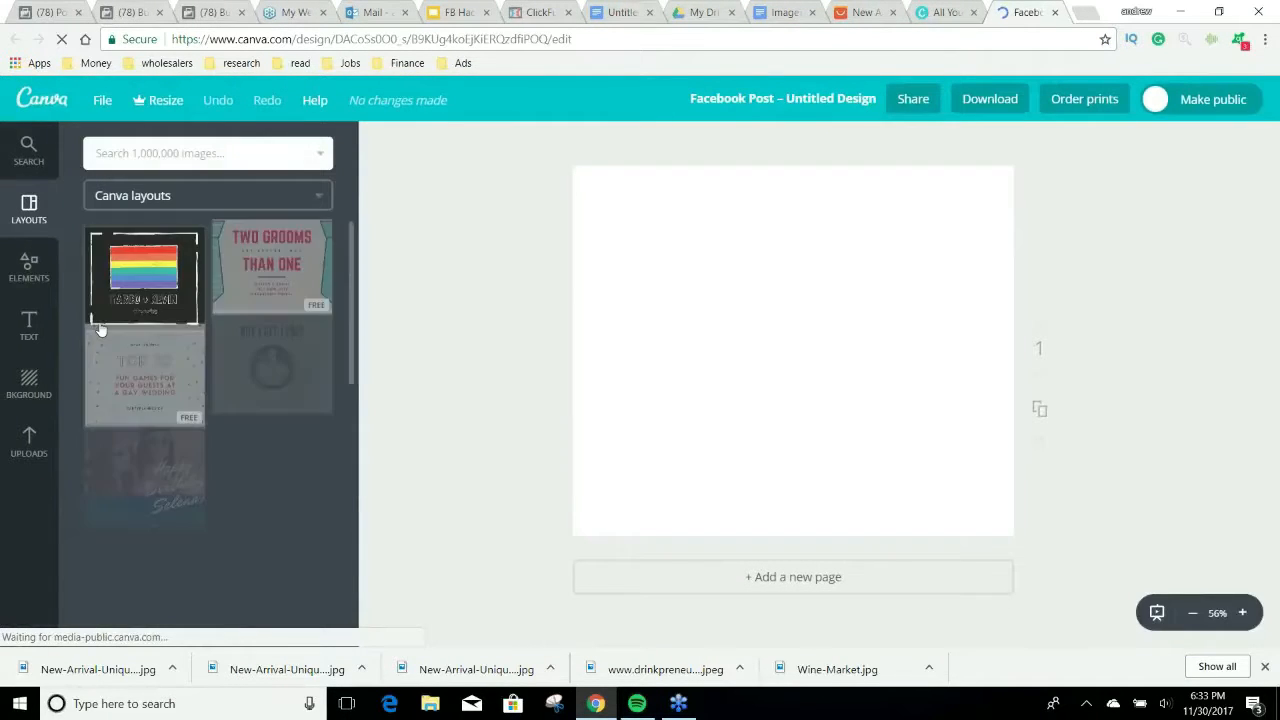
pyautogui.click(29, 442)
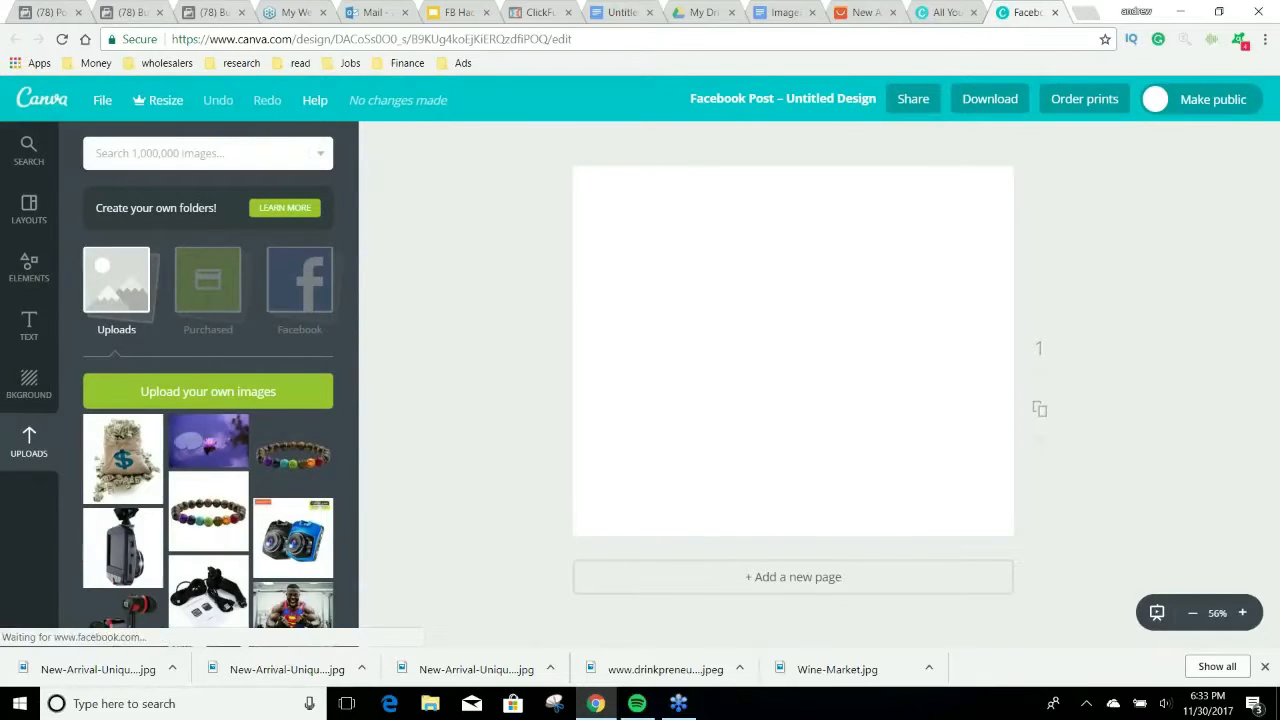
pyautogui.moveTo(98, 670); pyautogui.dragTo(205, 520)
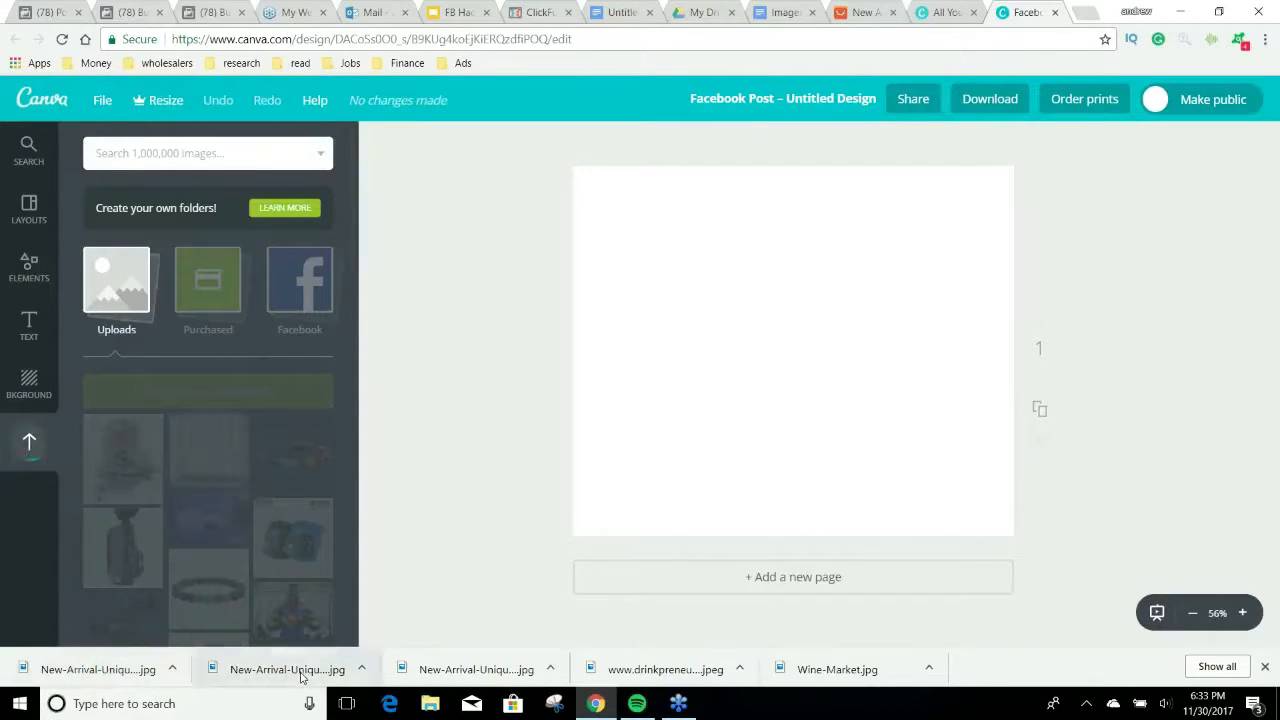
pyautogui.moveTo(301, 678); pyautogui.dragTo(225, 479)
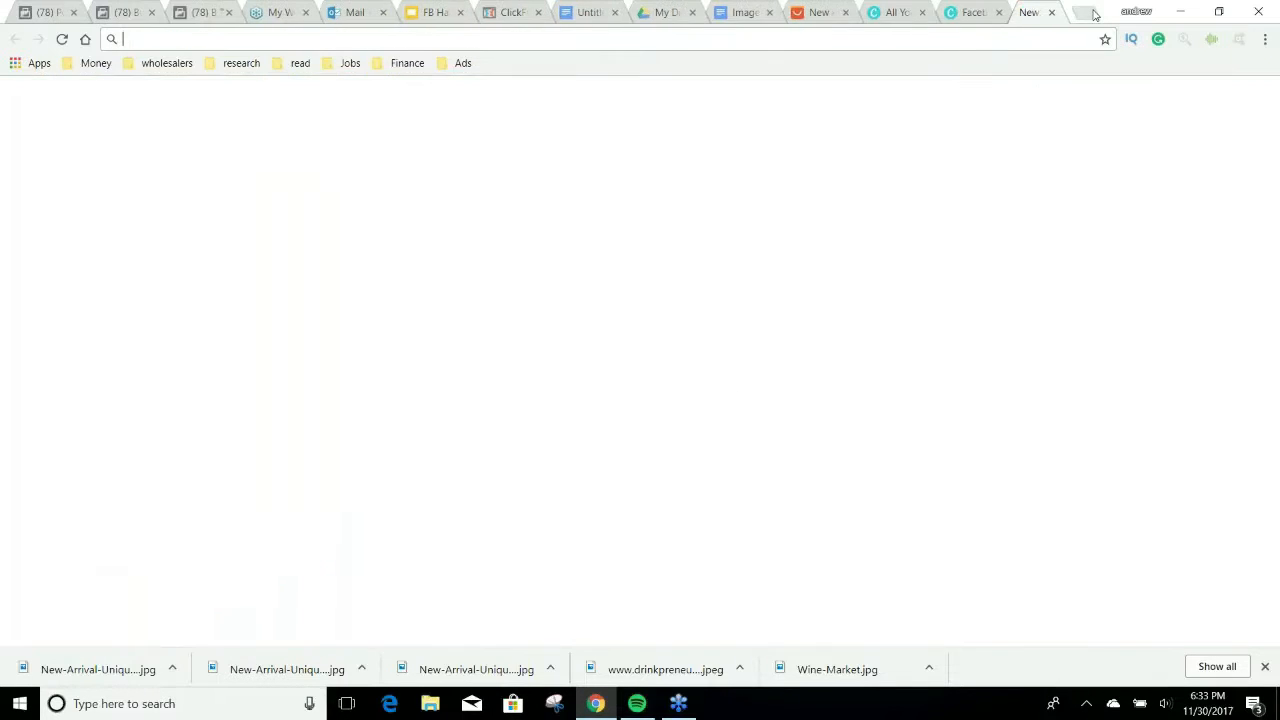
# Open clippingmagic.com in a new tab and upload the saved white-background photo of the necklace.
pyautogui.click(1095, 14)
pyautogui.write('clippin')
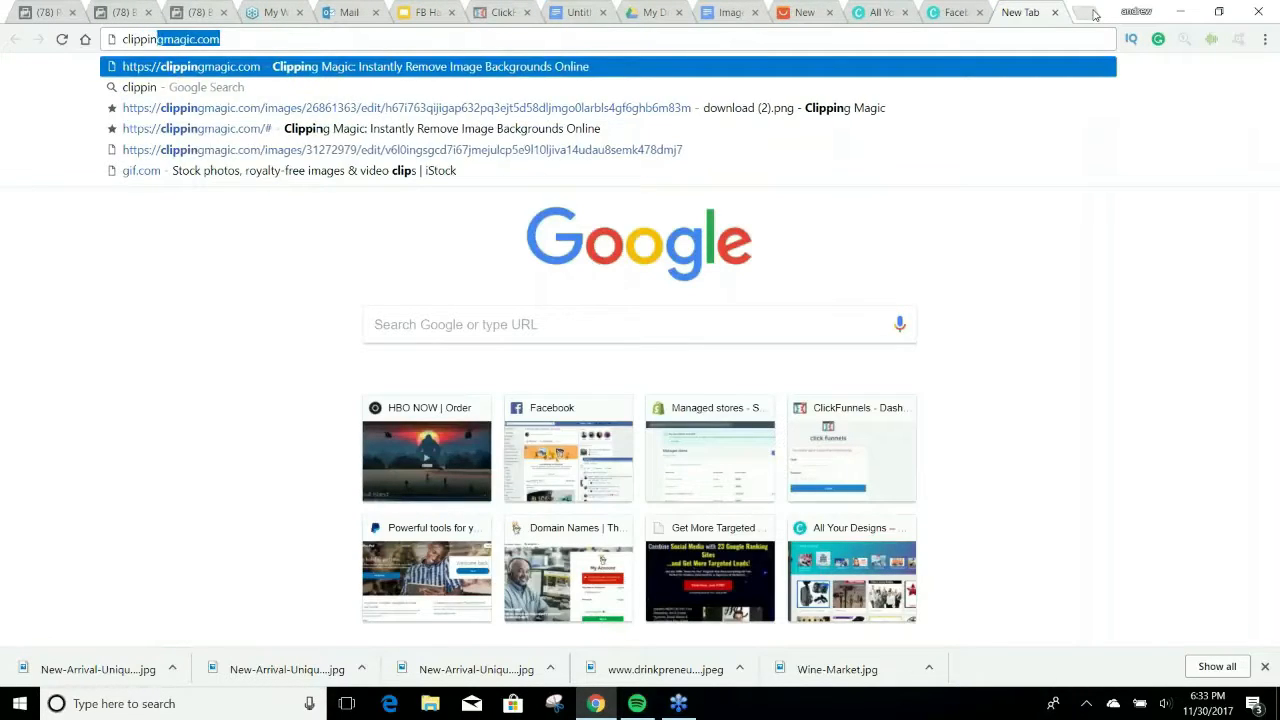
pyautogui.write('gmagic.com')
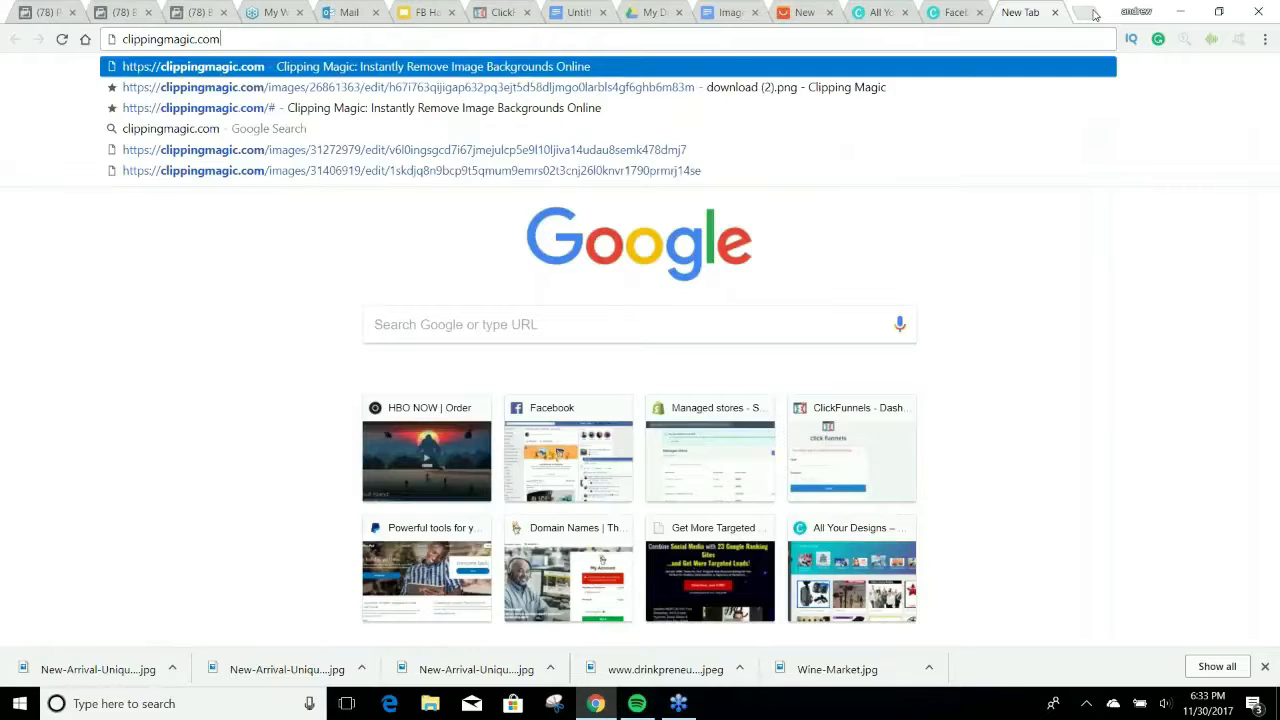
pyautogui.press('Return')
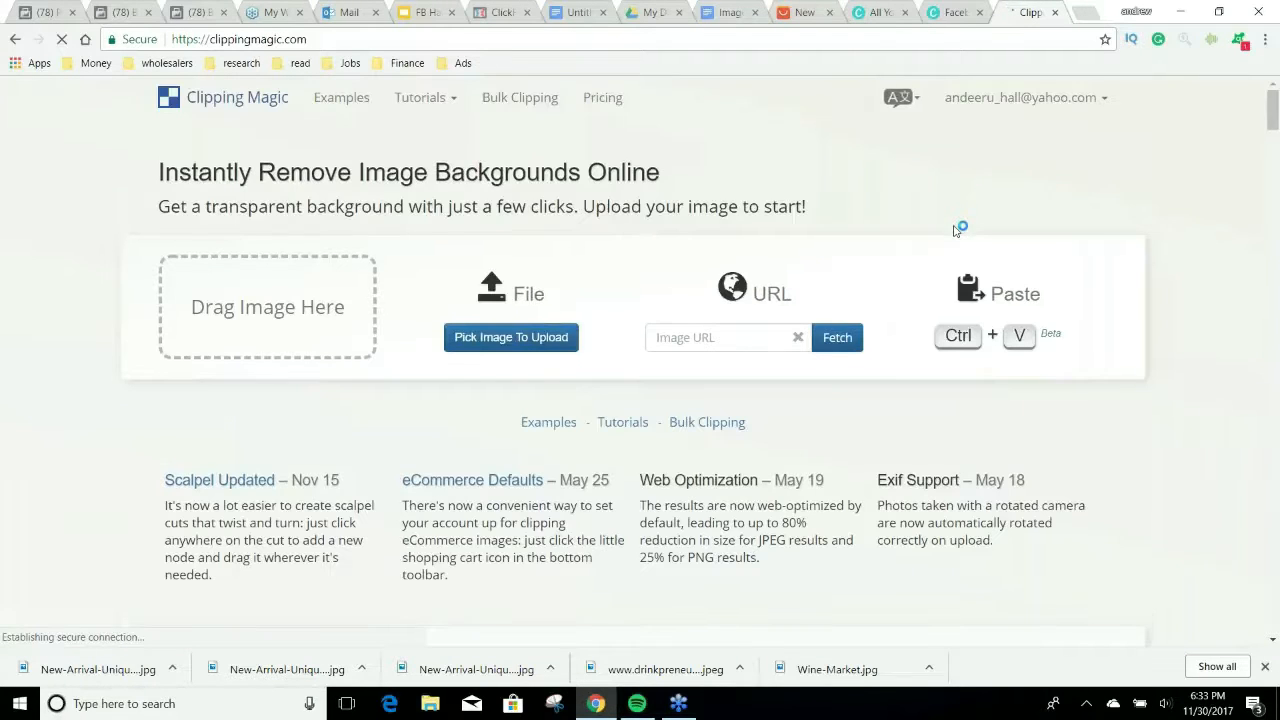
pyautogui.moveTo(306, 667); pyautogui.dragTo(394, 314)
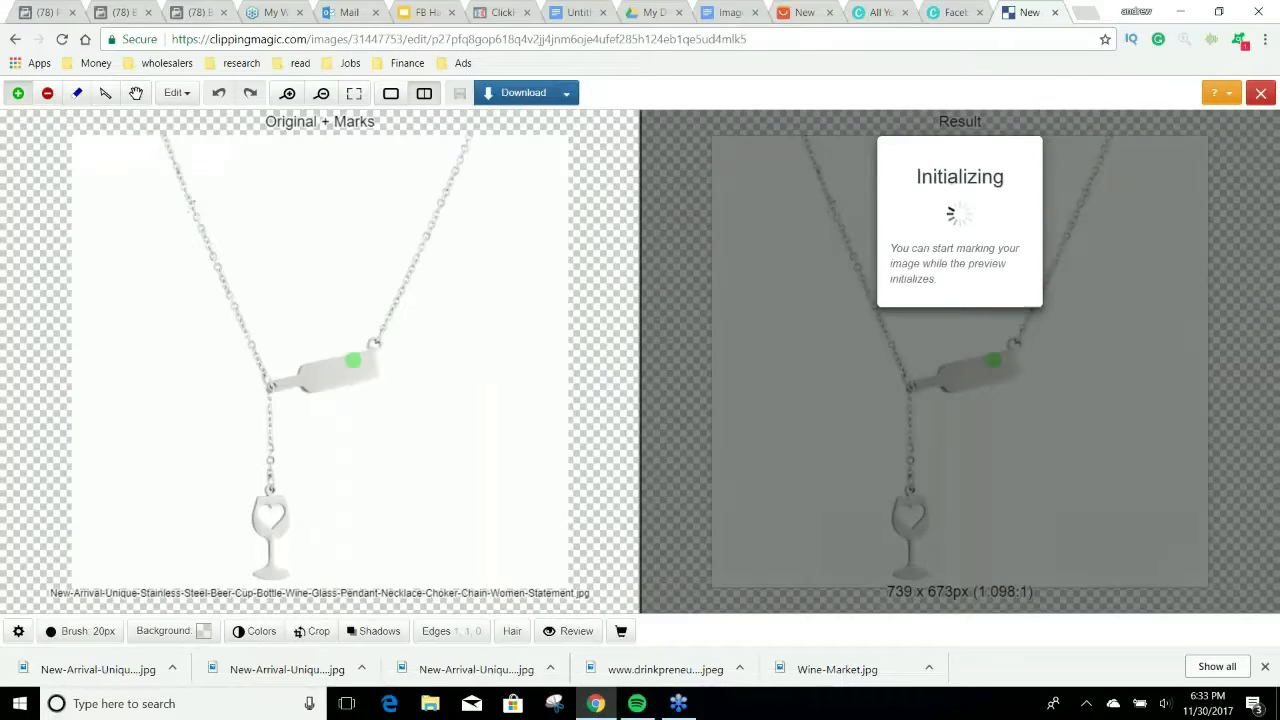
# Mark the body of the wine bottle pendant as foreground with a stroke along its middle.
pyautogui.scroll(3, 352, 365)
pyautogui.scroll(1, 386, 373)
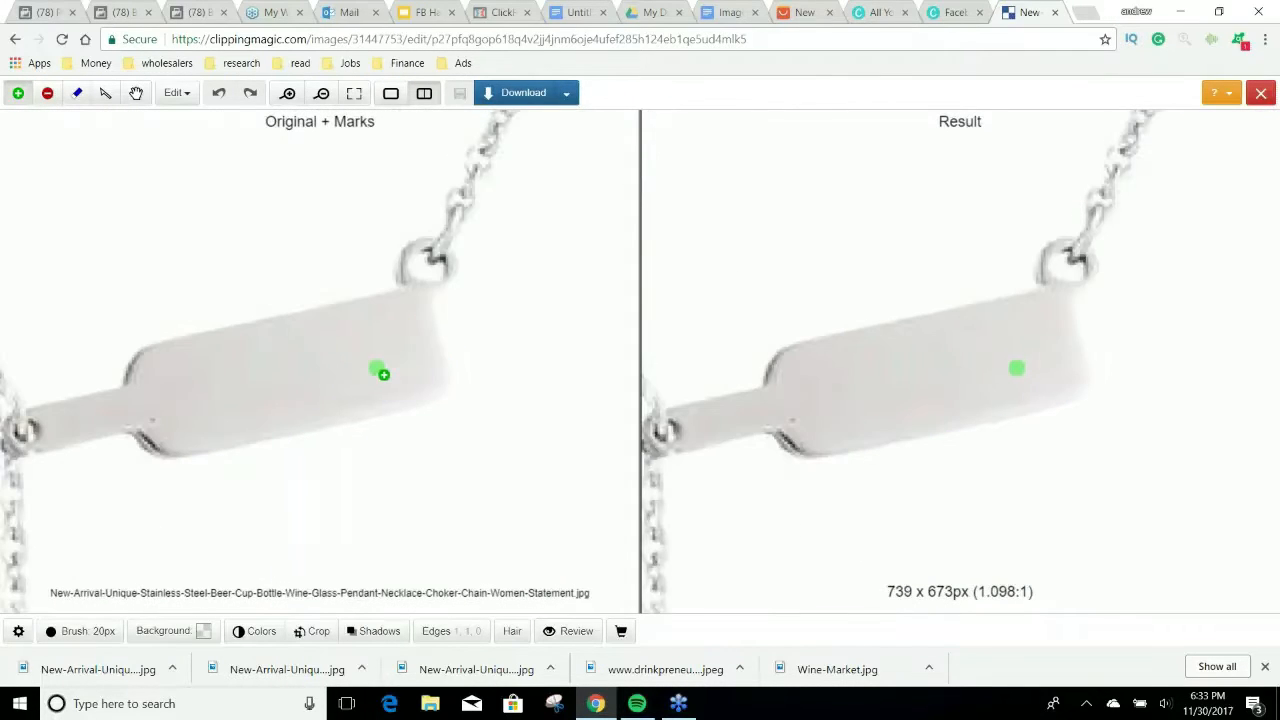
pyautogui.moveTo(397, 354)
pyautogui.mouseDown()
pyautogui.moveTo(229, 391)
pyautogui.moveTo(190, 372)
pyautogui.mouseUp()
# Mark the uppermost links of the necklace's left chain as foreground with a thin stroke.
pyautogui.scroll(-1, 186, 374)
pyautogui.scroll(-1, 182, 376)
pyautogui.press('Left')
pyautogui.press('Left')
pyautogui.press('Left')
pyautogui.press('Left')
pyautogui.press('Left')
pyautogui.press('Left')
pyautogui.press('Left')
pyautogui.press('Left')
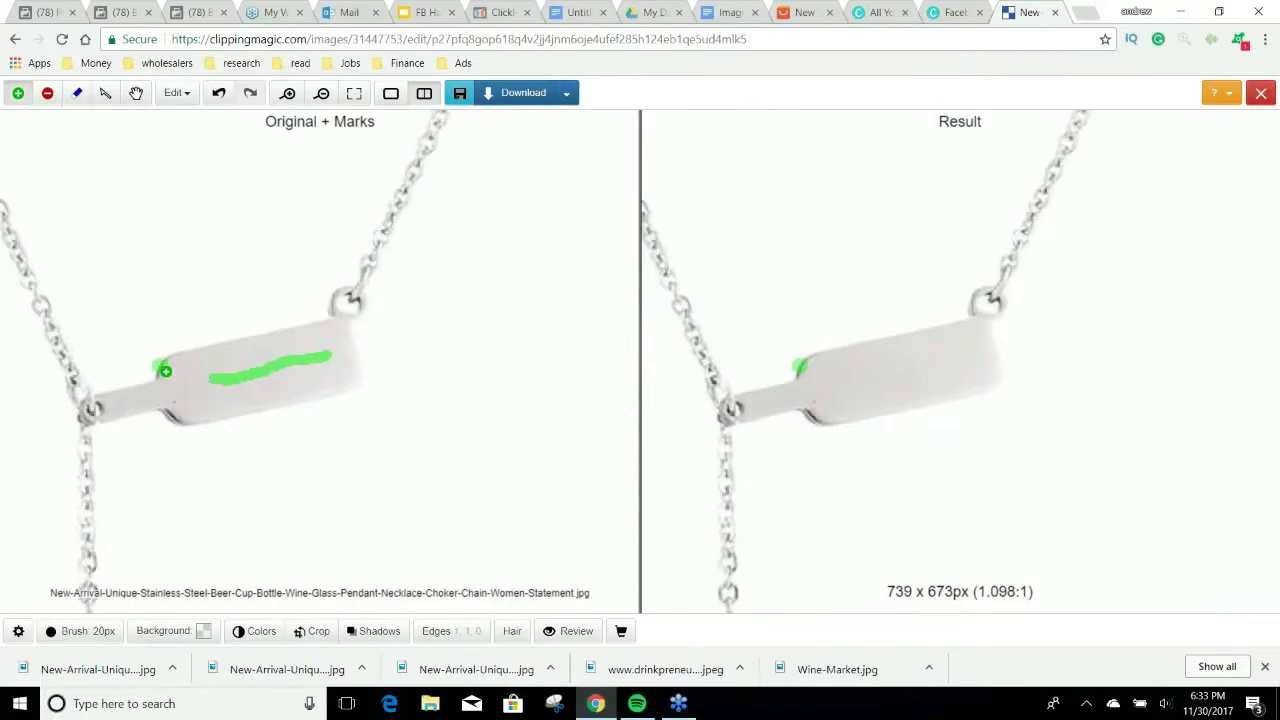
pyautogui.scroll(-5, 251, 394)
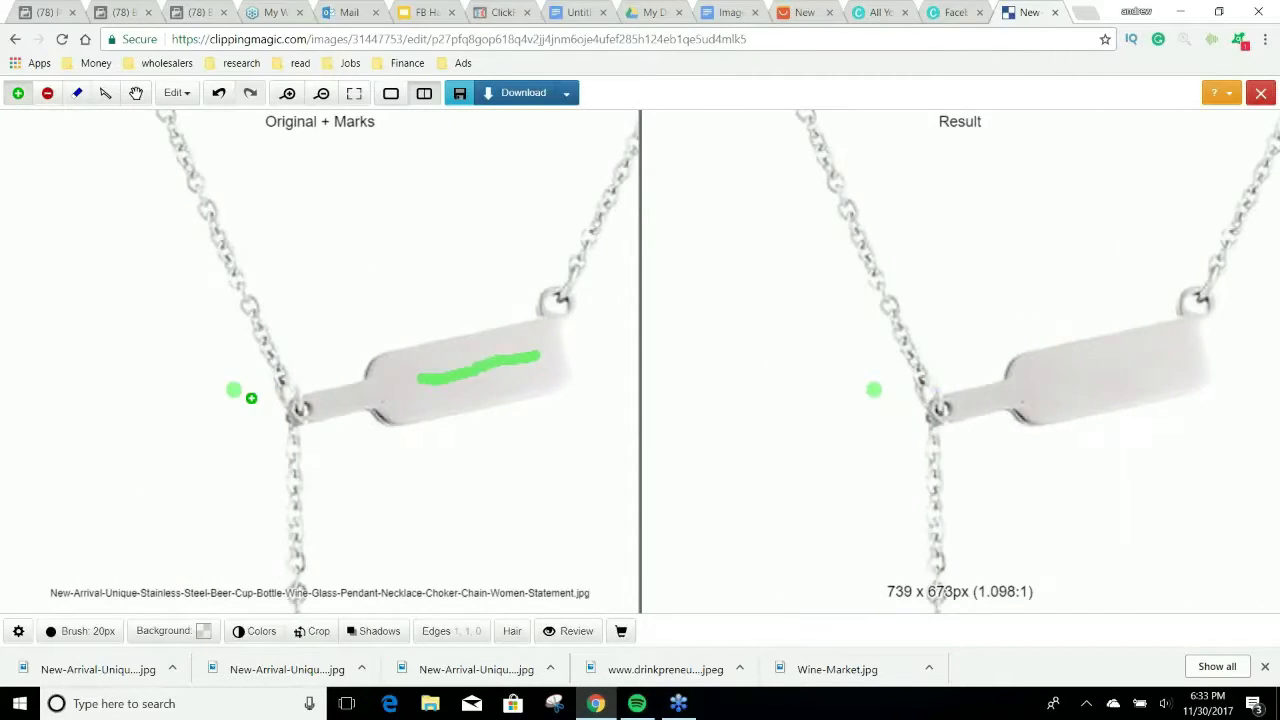
pyautogui.press('Left')
pyautogui.press('Left')
pyautogui.press('Left')
pyautogui.press('Left')
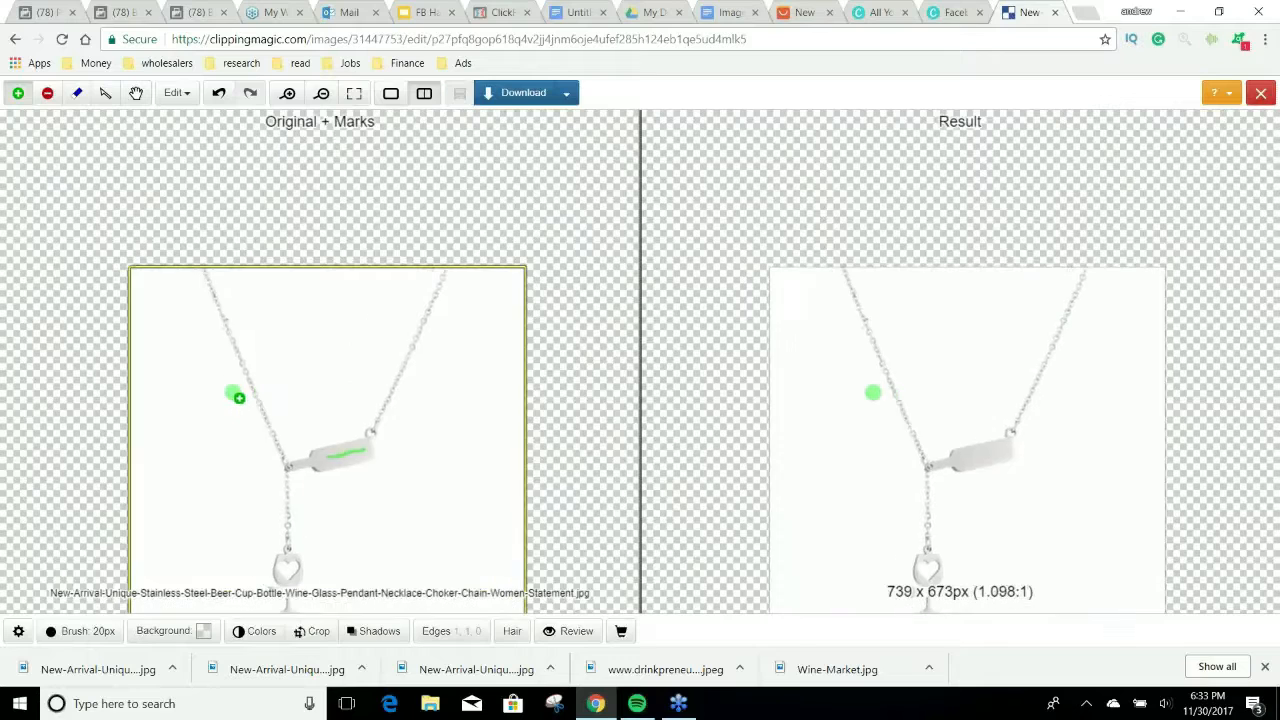
pyautogui.scroll(4, 251, 386)
pyautogui.press('Up')
pyautogui.scroll(2, 290, 373)
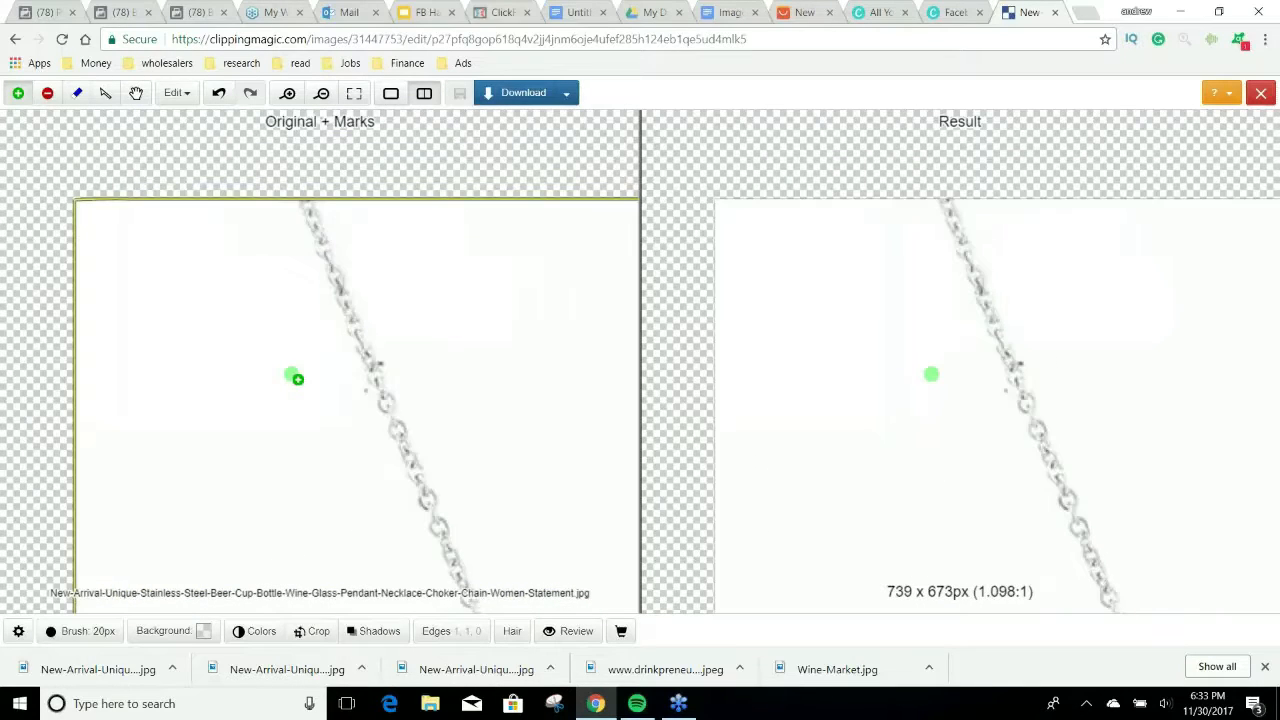
pyautogui.press('Up')
pyautogui.press('Right')
pyautogui.press('Right')
pyautogui.press('Up')
pyautogui.press('Up')
pyautogui.scroll(4, 249, 314)
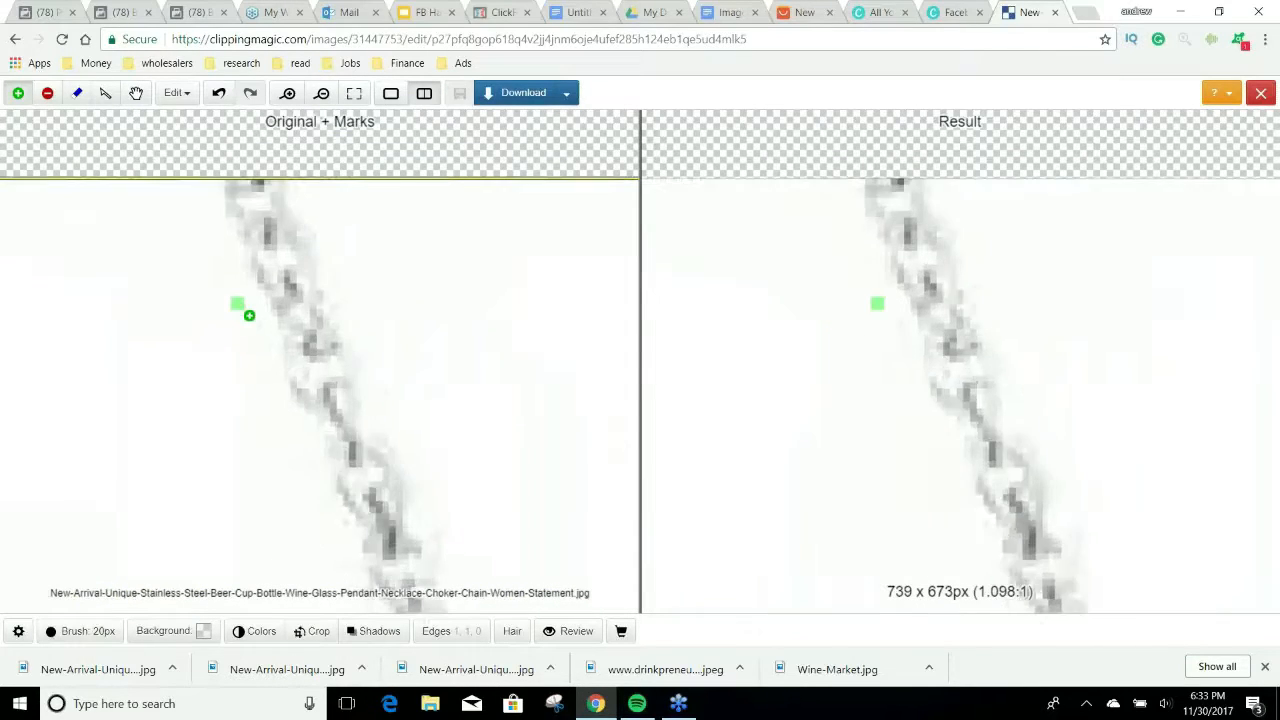
pyautogui.moveTo(287, 205); pyautogui.dragTo(398, 493)
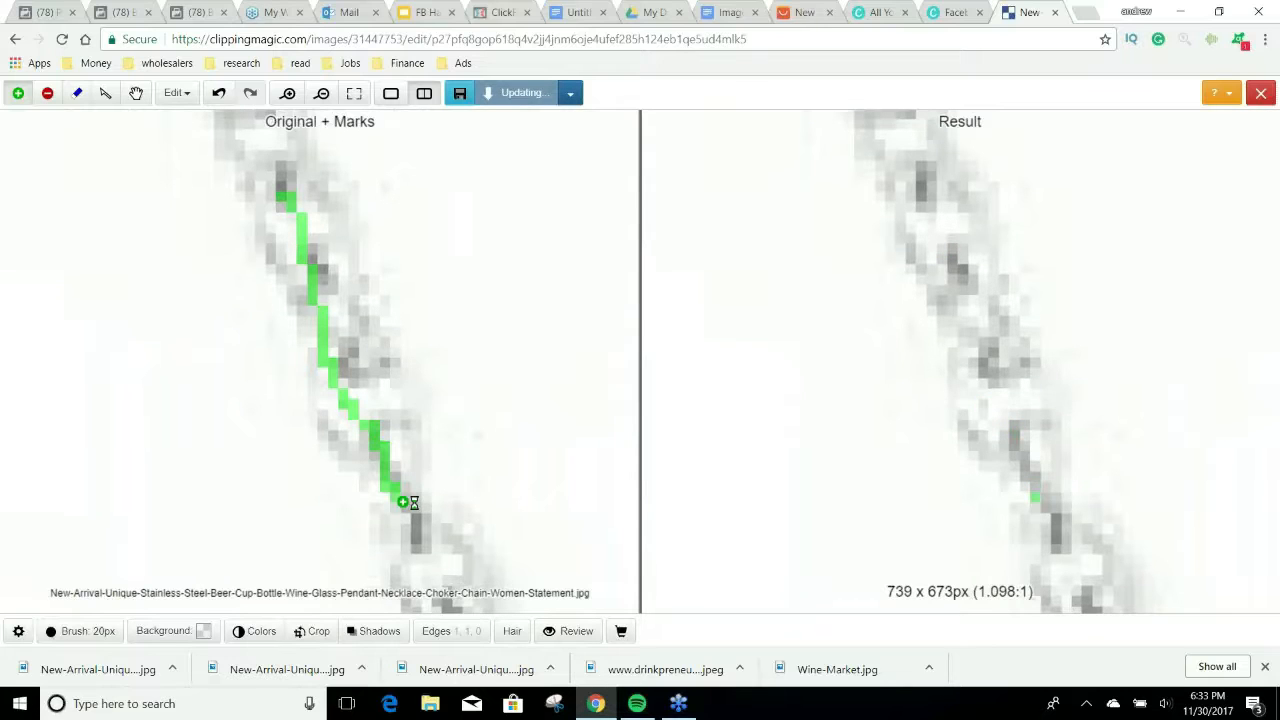
# Extend the foreground marking down the upper half of the left chain, link by link.
pyautogui.press('Down')
pyautogui.press('Down')
pyautogui.press('Down')
pyautogui.press('Down')
pyautogui.press('Right')
pyautogui.press('Right')
pyautogui.press('Right')
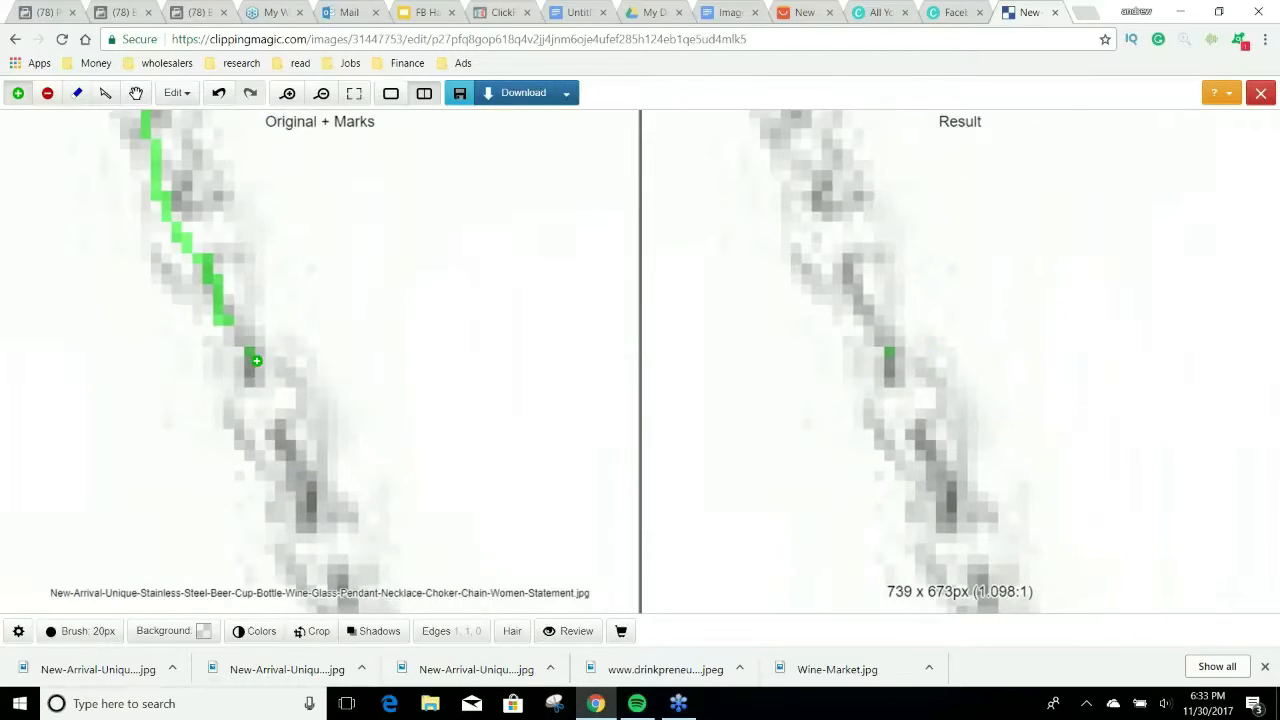
pyautogui.moveTo(254, 353); pyautogui.dragTo(324, 535)
pyautogui.press('Down')
pyautogui.scroll(-2, 337, 524)
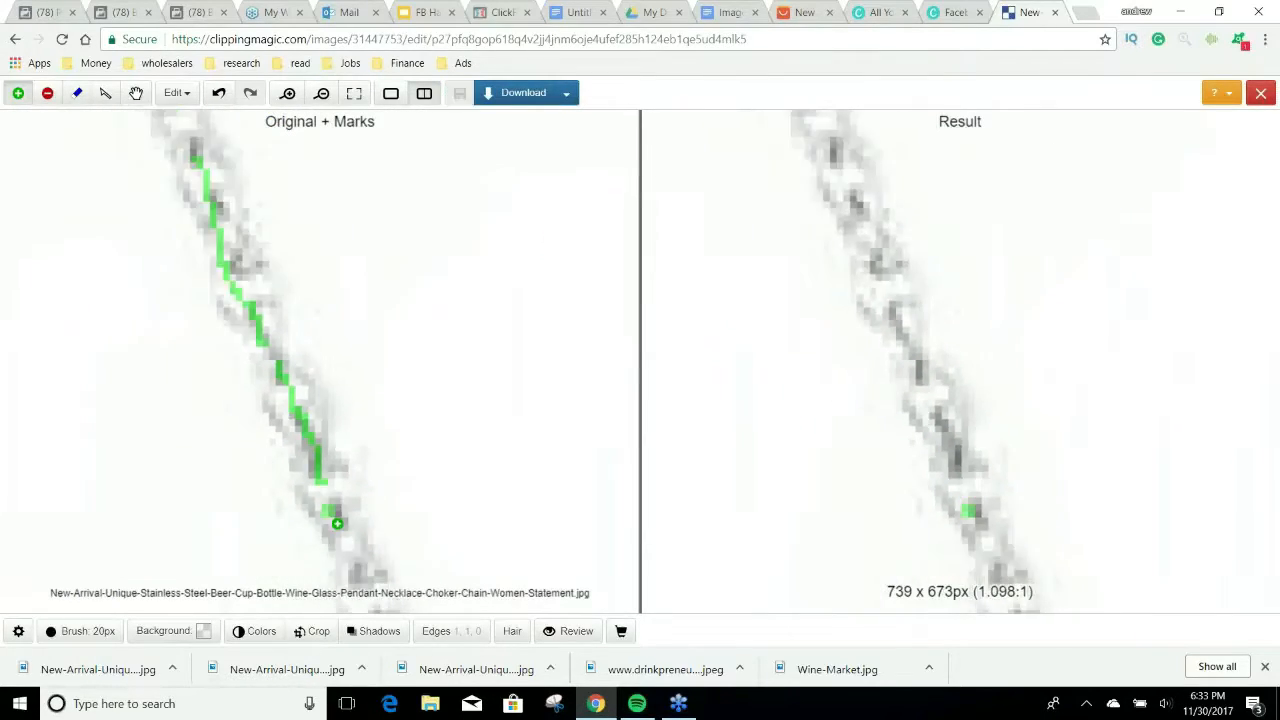
pyautogui.press('Down')
pyautogui.press('Down')
pyautogui.press('Down')
pyautogui.press('Down')
pyautogui.press('Down')
pyautogui.press('Down')
pyautogui.press('Down')
pyautogui.press('Right')
pyautogui.press('Right')
pyautogui.moveTo(245, 181); pyautogui.dragTo(391, 503)
pyautogui.press('Right')
pyautogui.press('Down')
pyautogui.press('Down')
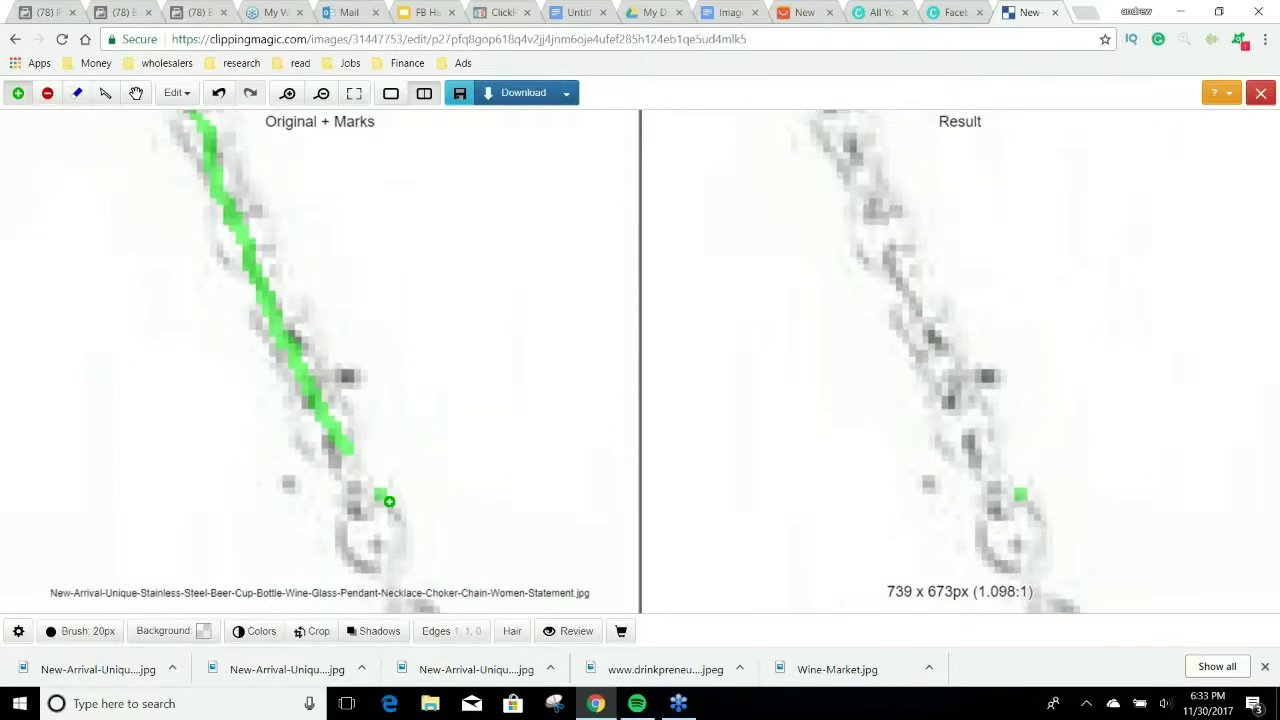
pyautogui.moveTo(355, 185)
pyautogui.mouseDown()
pyautogui.moveTo(365, 268)
pyautogui.moveTo(490, 528)
pyautogui.mouseUp()
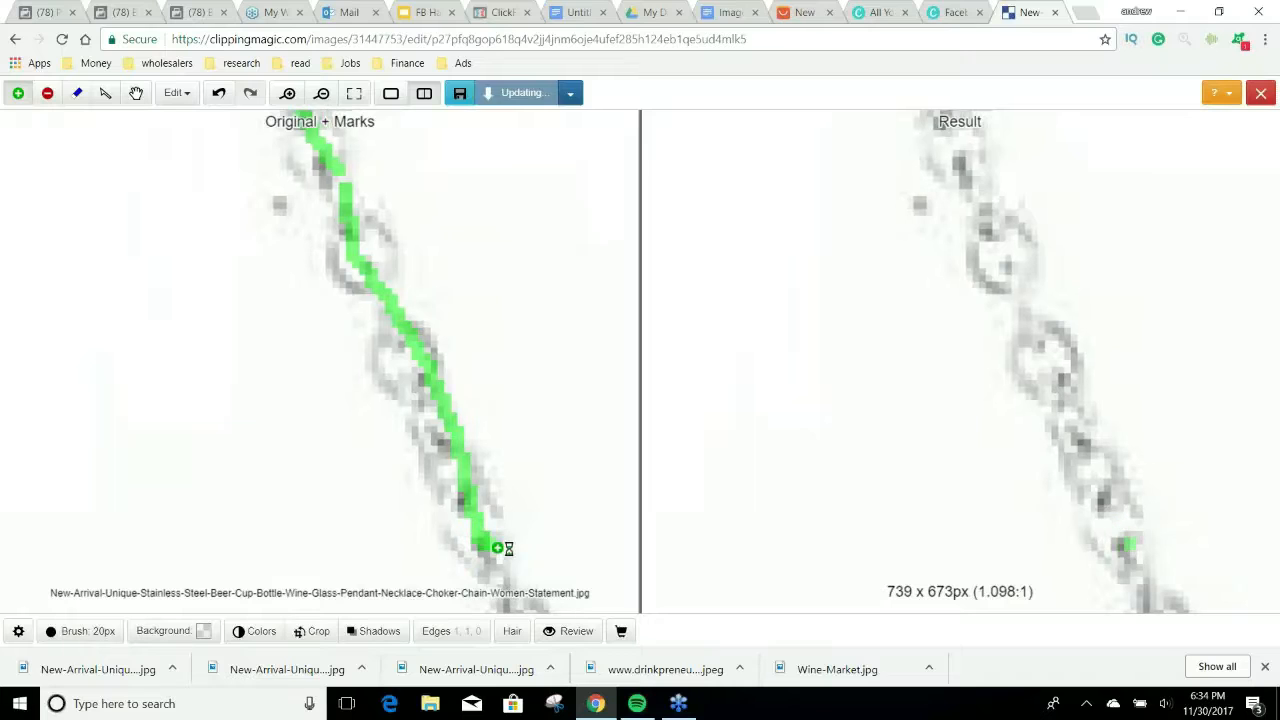
# Mark the wine glass pendant as foreground with a short stroke just below its heart cut-out.
pyautogui.press('Right')
pyautogui.press('Right')
pyautogui.scroll(-3, 286, 515)
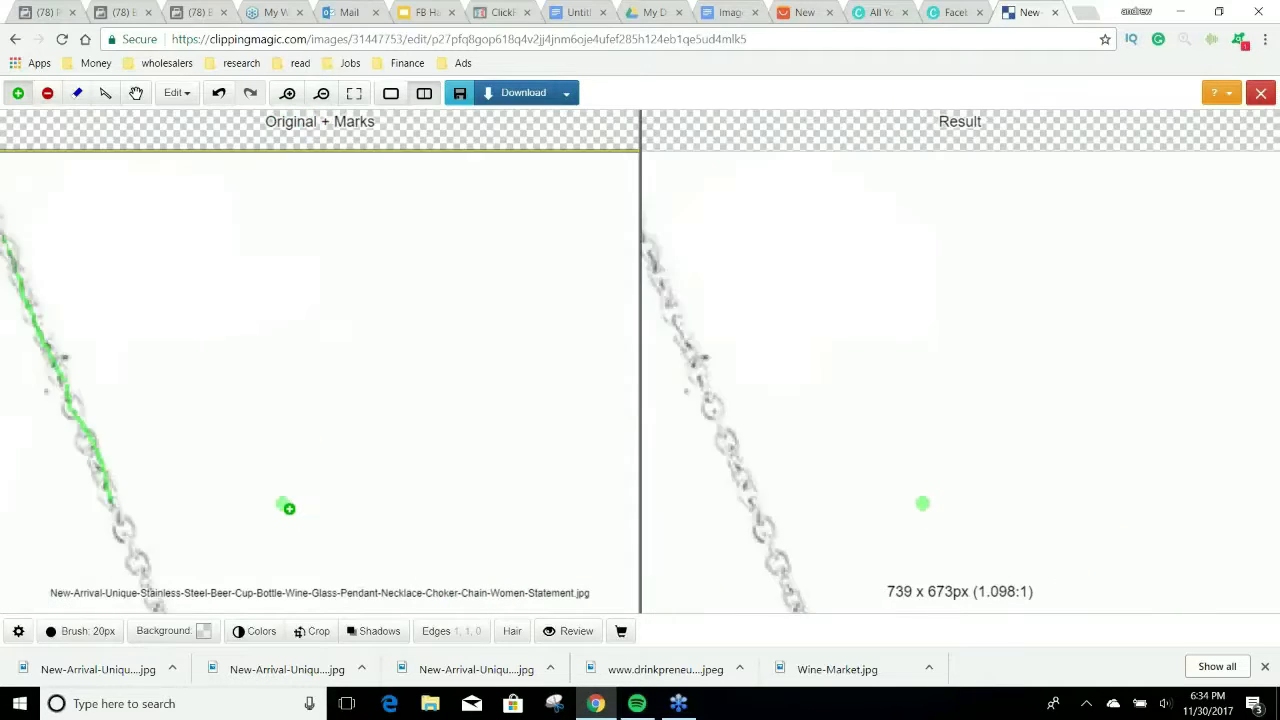
pyautogui.press('Down')
pyautogui.press('Down')
pyautogui.click(47, 93)
pyautogui.scroll(-1, 331, 305)
pyautogui.press('Down')
pyautogui.press('Down')
pyautogui.press('Down')
pyautogui.press('Down')
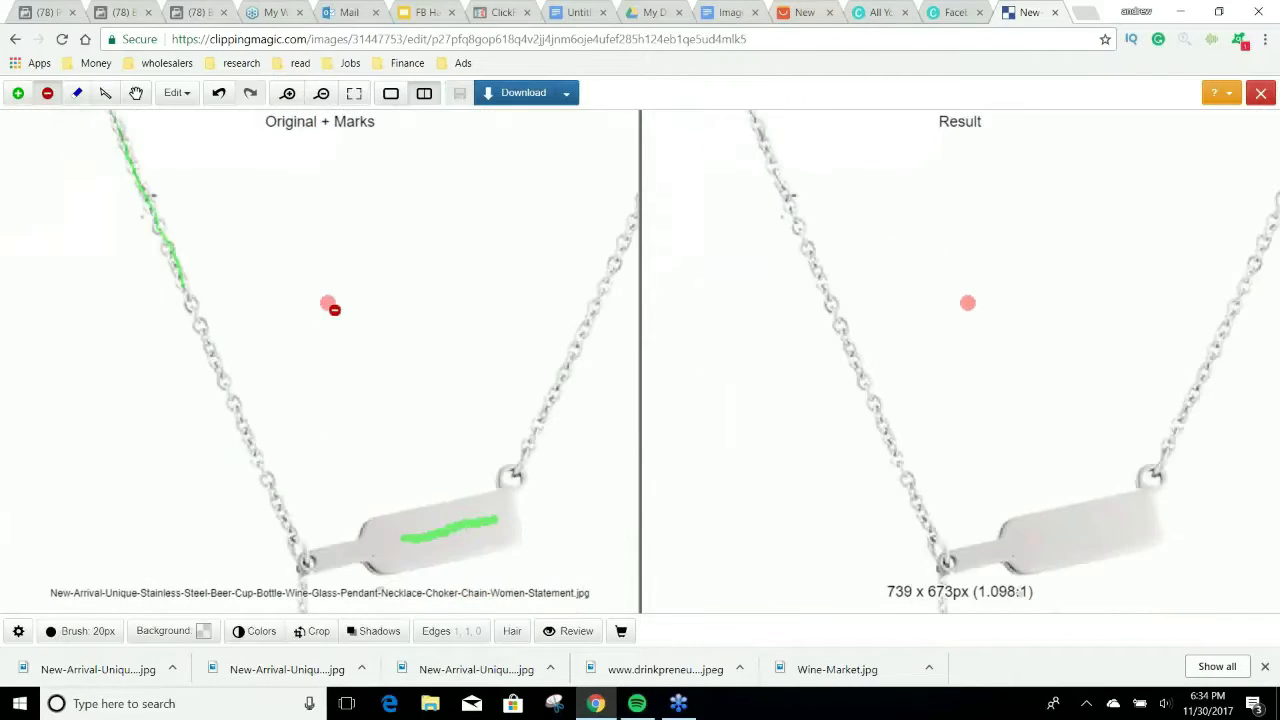
pyautogui.scroll(-3, 331, 305)
pyautogui.click(20, 95)
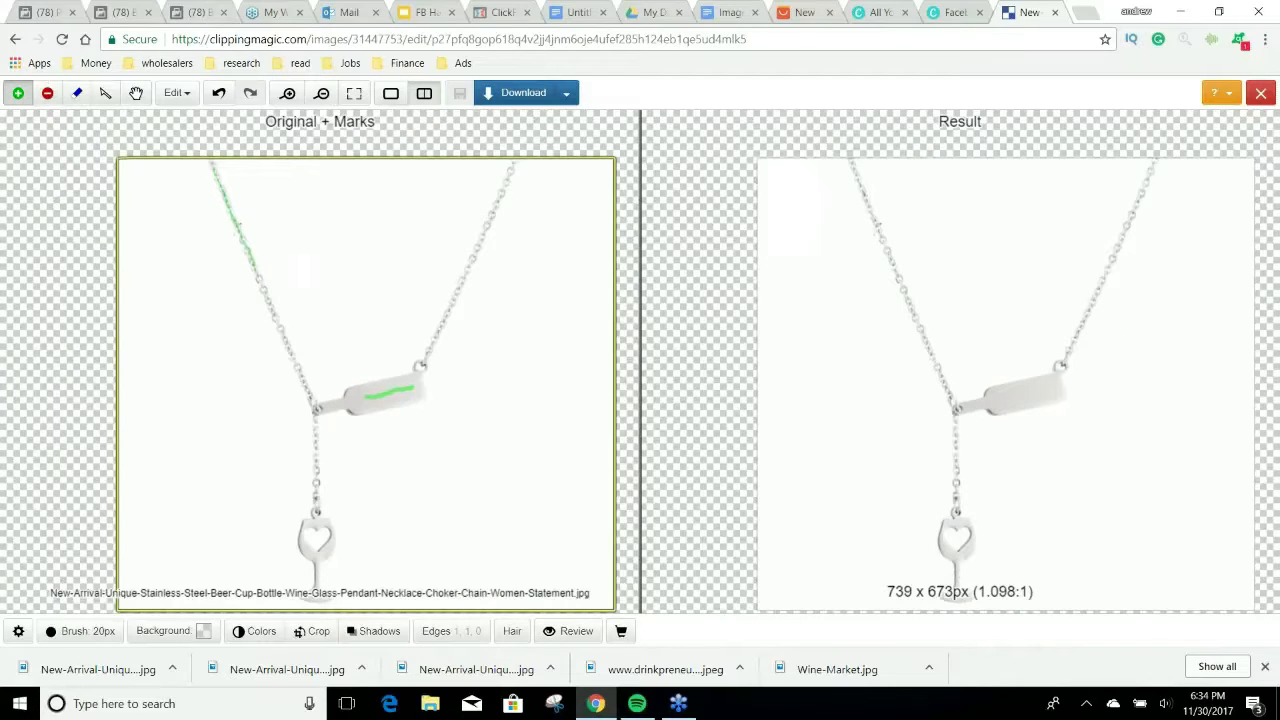
pyautogui.scroll(5, 289, 525)
pyautogui.moveTo(217, 455)
pyautogui.mouseDown()
pyautogui.moveTo(232, 468)
pyautogui.moveTo(273, 463)
pyautogui.mouseUp()
# Mark the bottle pendant's neck and the vertical chain above the wine glass as foreground.
pyautogui.press('Up')
pyautogui.press('Up')
pyautogui.press('Up')
pyautogui.press('Up')
pyautogui.press('Up')
pyautogui.press('Up')
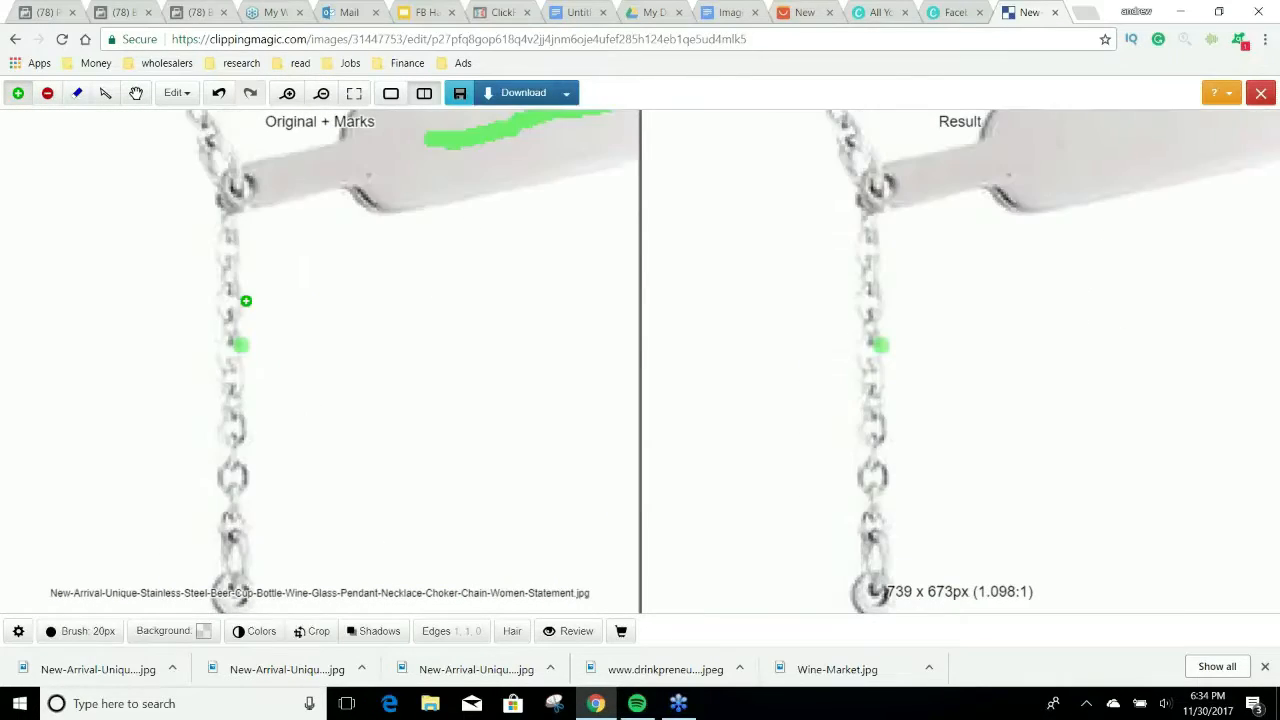
pyautogui.moveTo(276, 182); pyautogui.dragTo(286, 180)
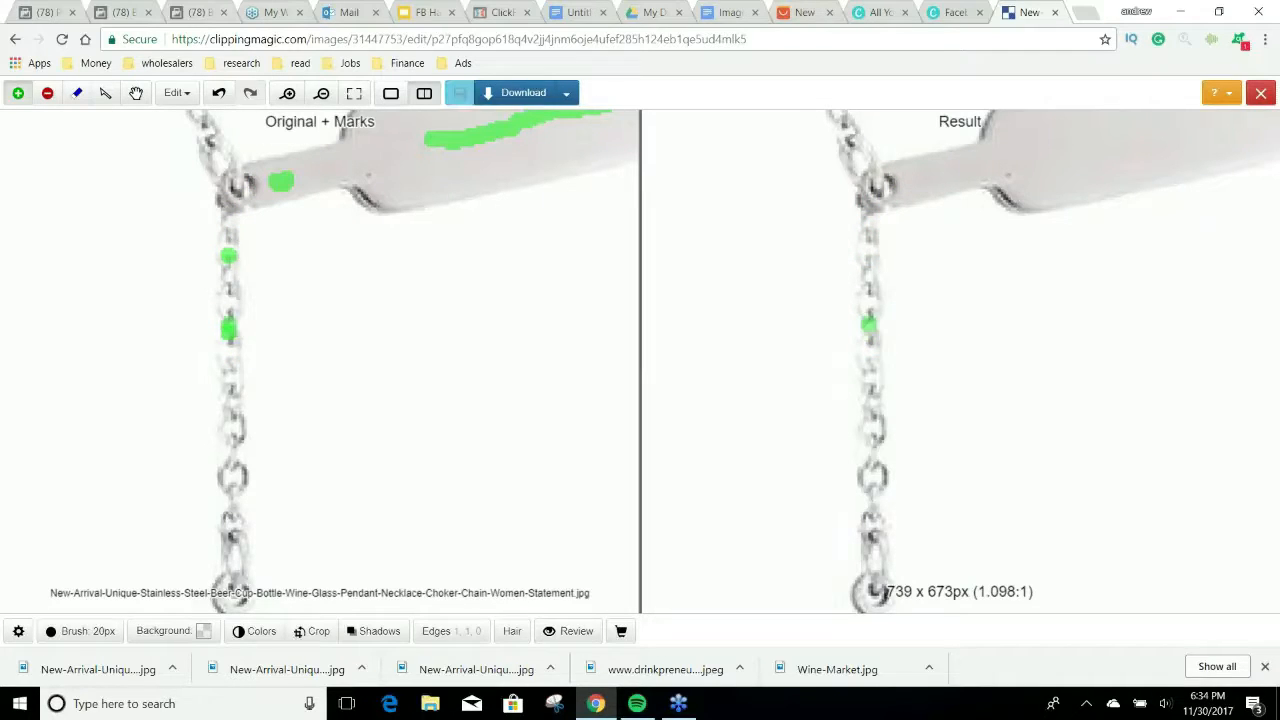
pyautogui.moveTo(228, 328); pyautogui.dragTo(230, 262)
pyautogui.moveTo(246, 553); pyautogui.dragTo(232, 276)
# Mark the white area on both sides of the vertical chain as background to remove.
pyautogui.click(47, 93)
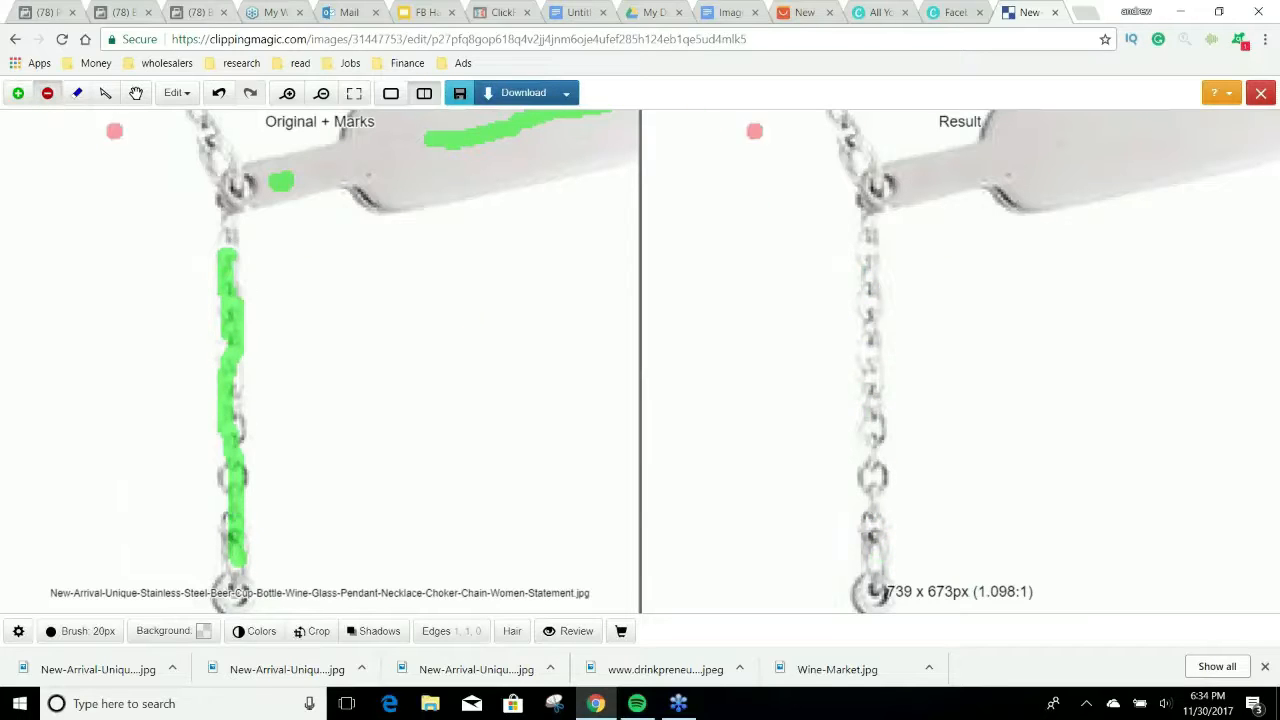
pyautogui.click(493, 320)
pyautogui.click(136, 345)
pyautogui.scroll(2, 151, 359)
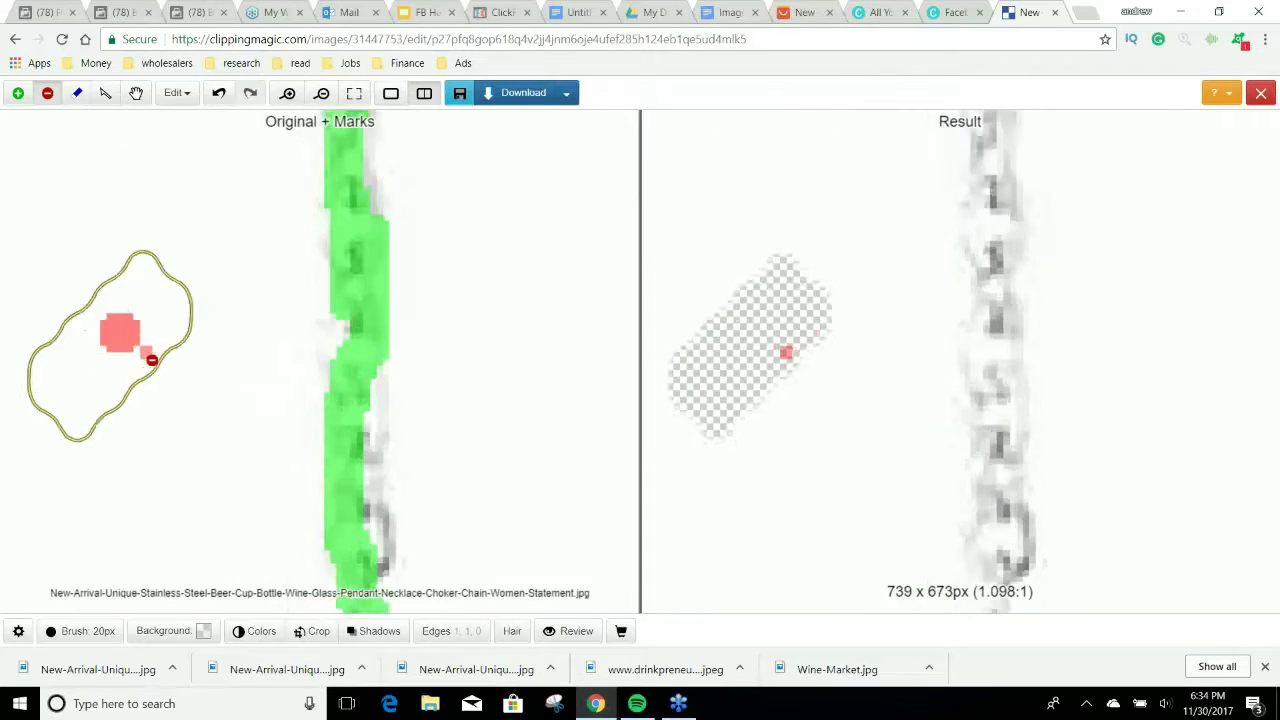
pyautogui.scroll(-8, 151, 359)
pyautogui.scroll(5, 310, 388)
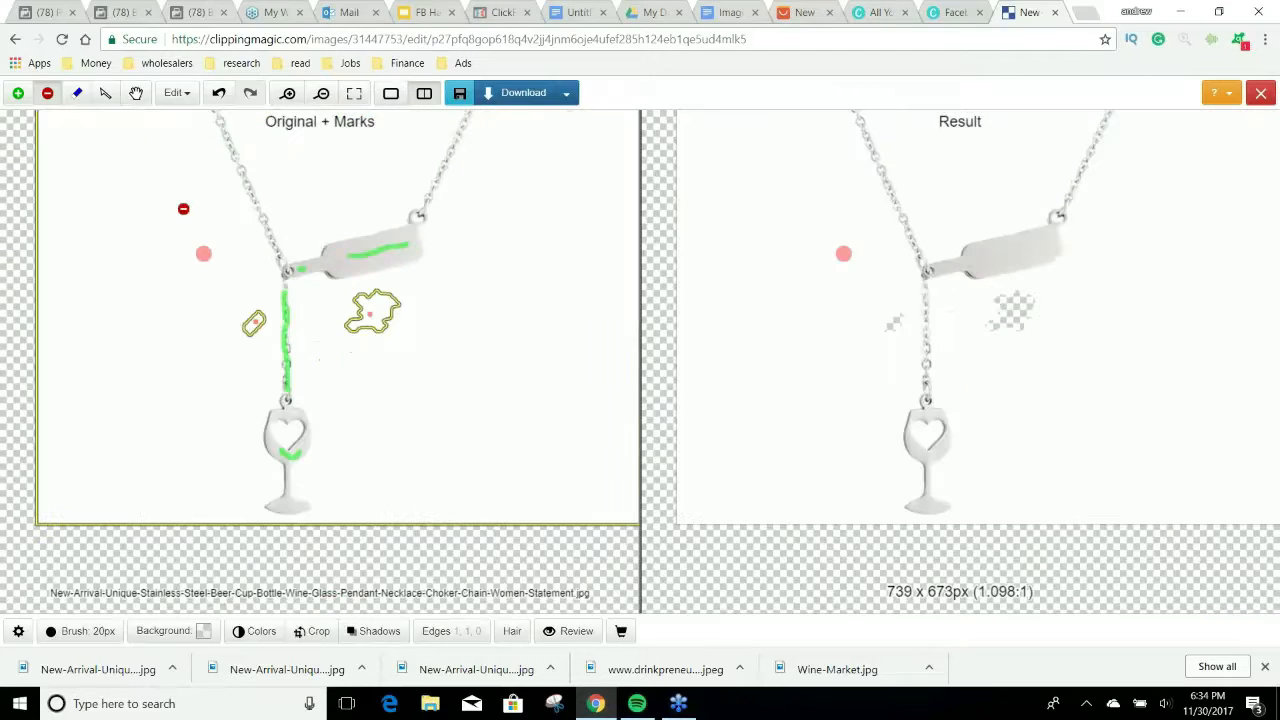
# Mark the white background beside the necklace and on both sides of the hanging pendant chain for removal.
pyautogui.moveTo(150, 168)
pyautogui.mouseDown()
pyautogui.moveTo(211, 325)
pyautogui.moveTo(177, 432)
pyautogui.mouseUp()
pyautogui.moveTo(313, 302); pyautogui.dragTo(333, 360)
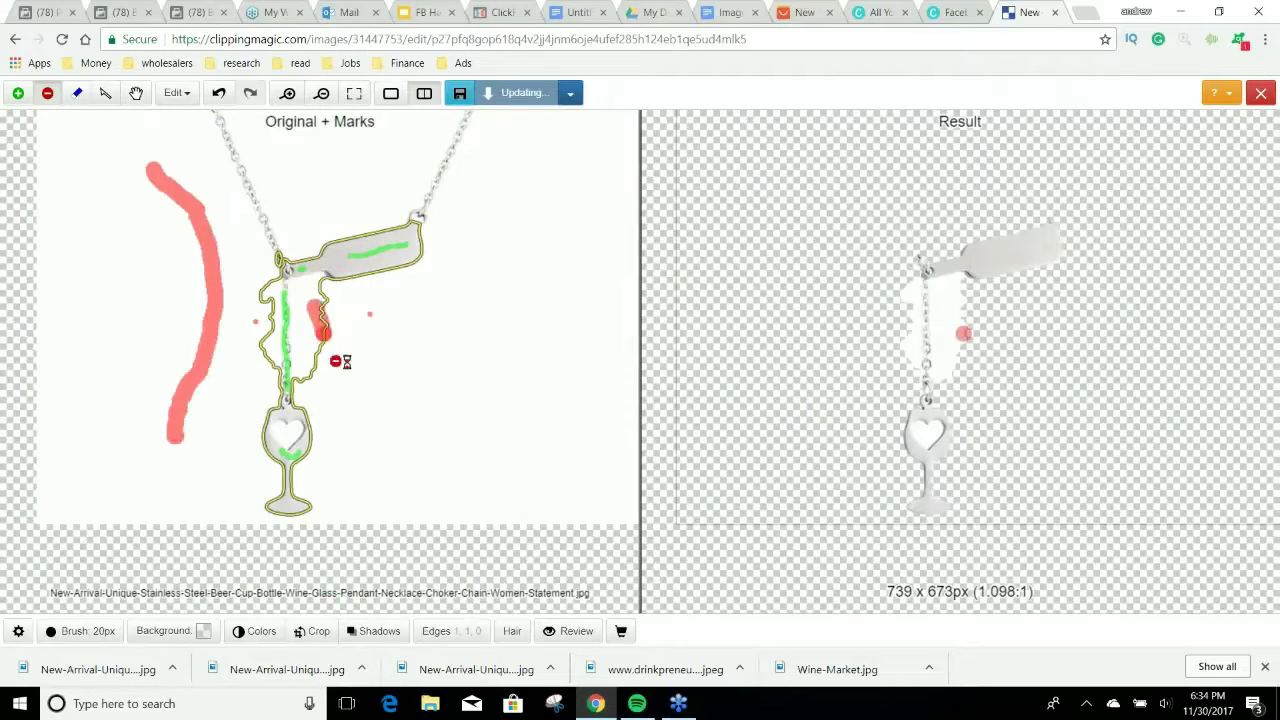
pyautogui.moveTo(258, 277); pyautogui.dragTo(272, 372)
pyautogui.moveTo(314, 306)
pyautogui.mouseDown()
pyautogui.moveTo(308, 346)
pyautogui.moveTo(326, 366)
pyautogui.mouseUp()
# Mark another section of the upper necklace chain on the image's left side as foreground to keep.
pyautogui.scroll(5, 311, 364)
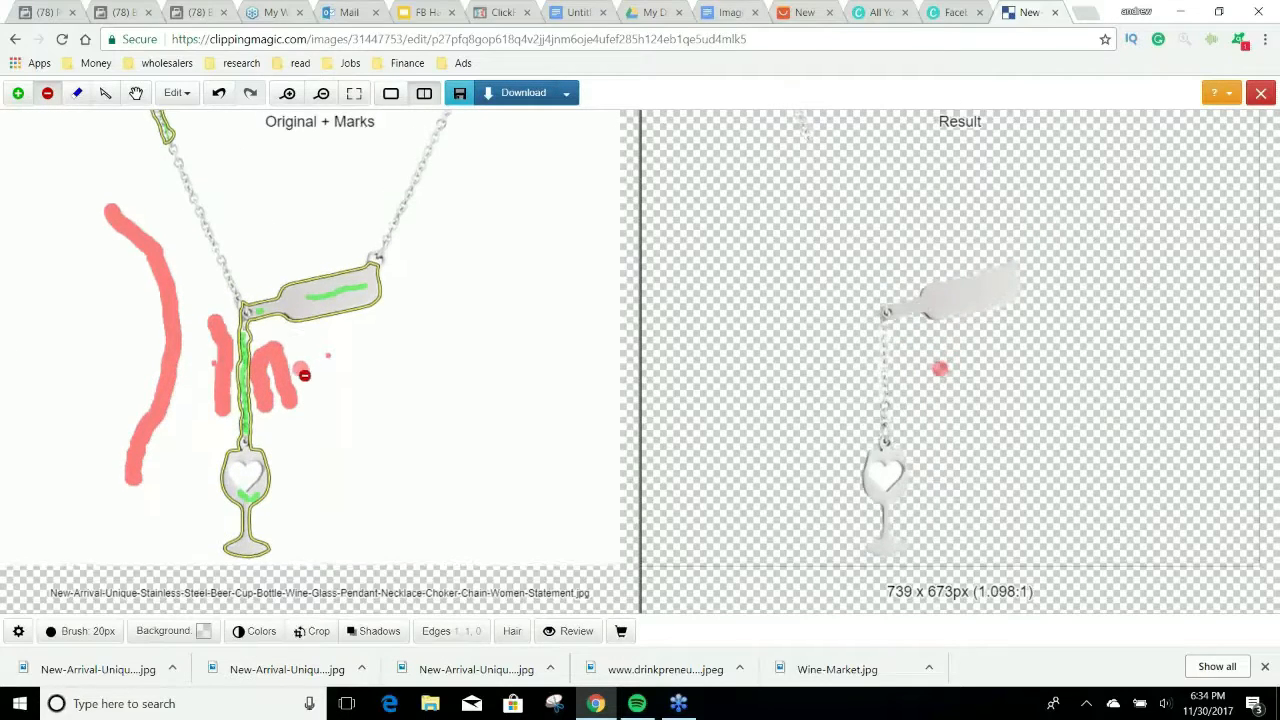
pyautogui.click(18, 93)
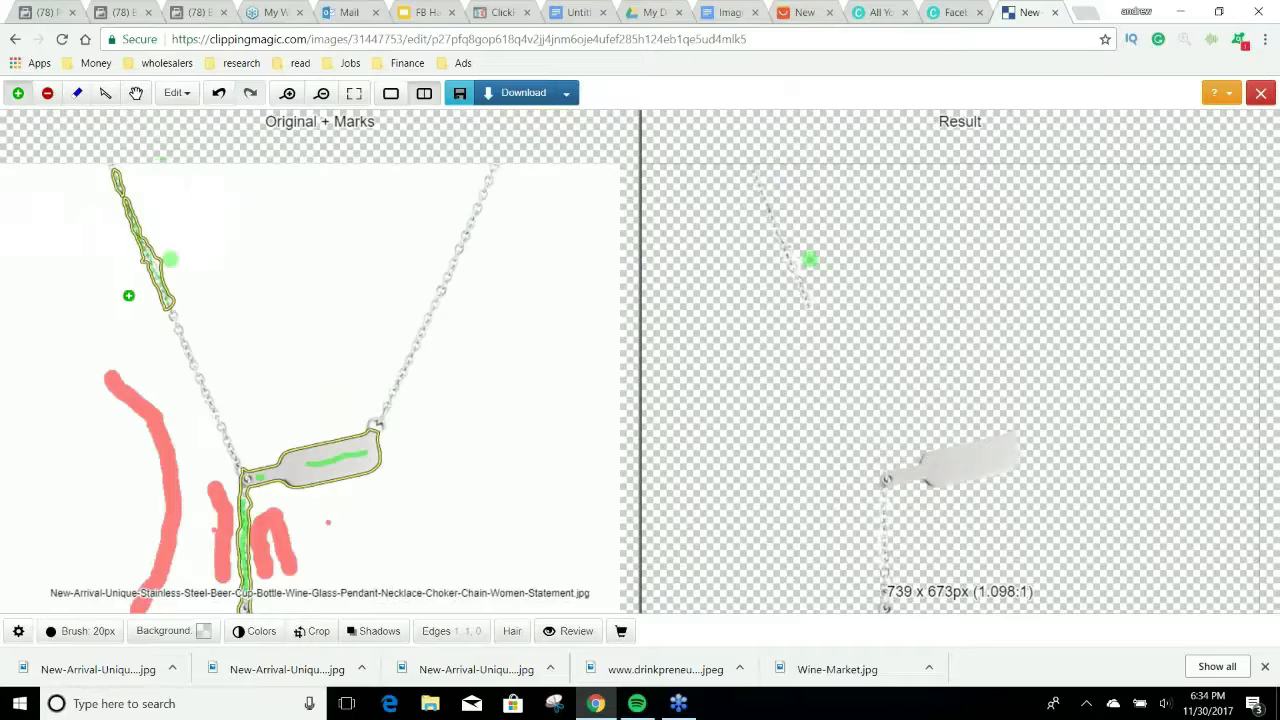
pyautogui.scroll(6, 200, 240)
pyautogui.moveTo(207, 240); pyautogui.dragTo(317, 487)
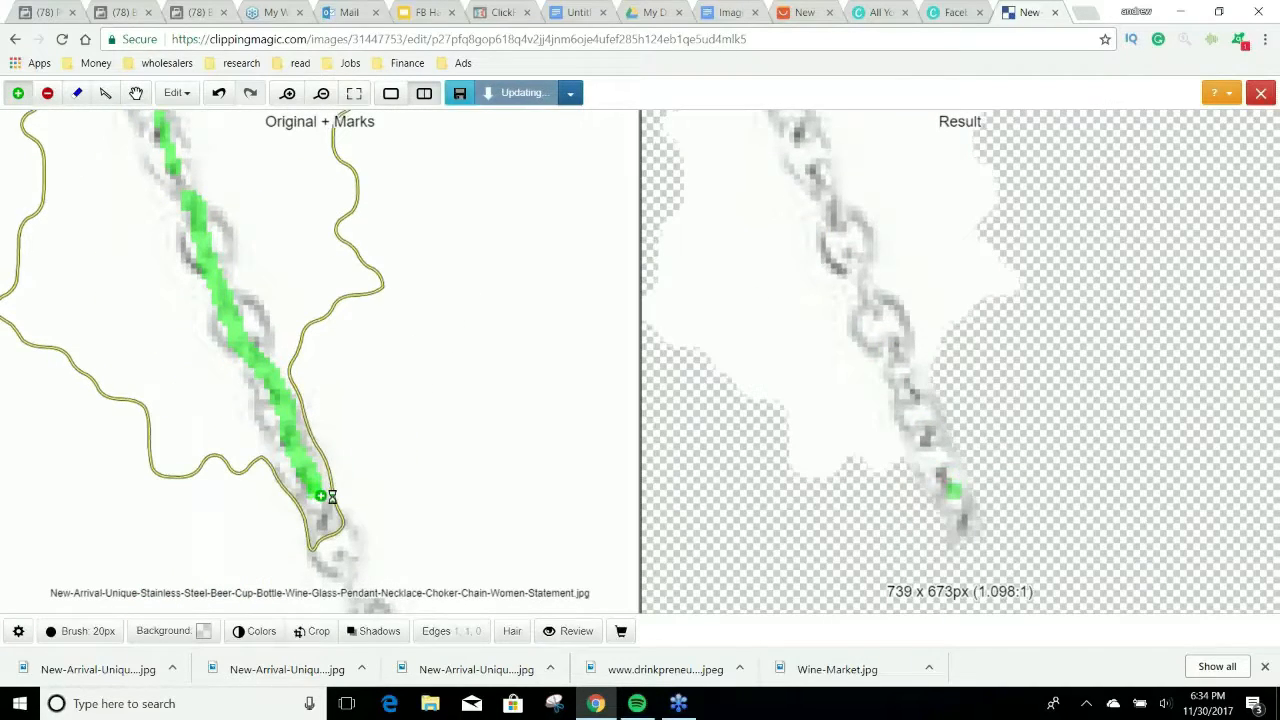
# Extend the foreground mark down along the middle links of the left necklace chain.
pyautogui.press('Down')
pyautogui.press('Right')
pyautogui.press('Down')
pyautogui.press('Right')
pyautogui.press('Down')
pyautogui.press('Right')
pyautogui.press('Right')
pyautogui.press('Down')
pyautogui.press('Down')
pyautogui.press('Down')
pyautogui.press('Down')
pyautogui.press('Down')
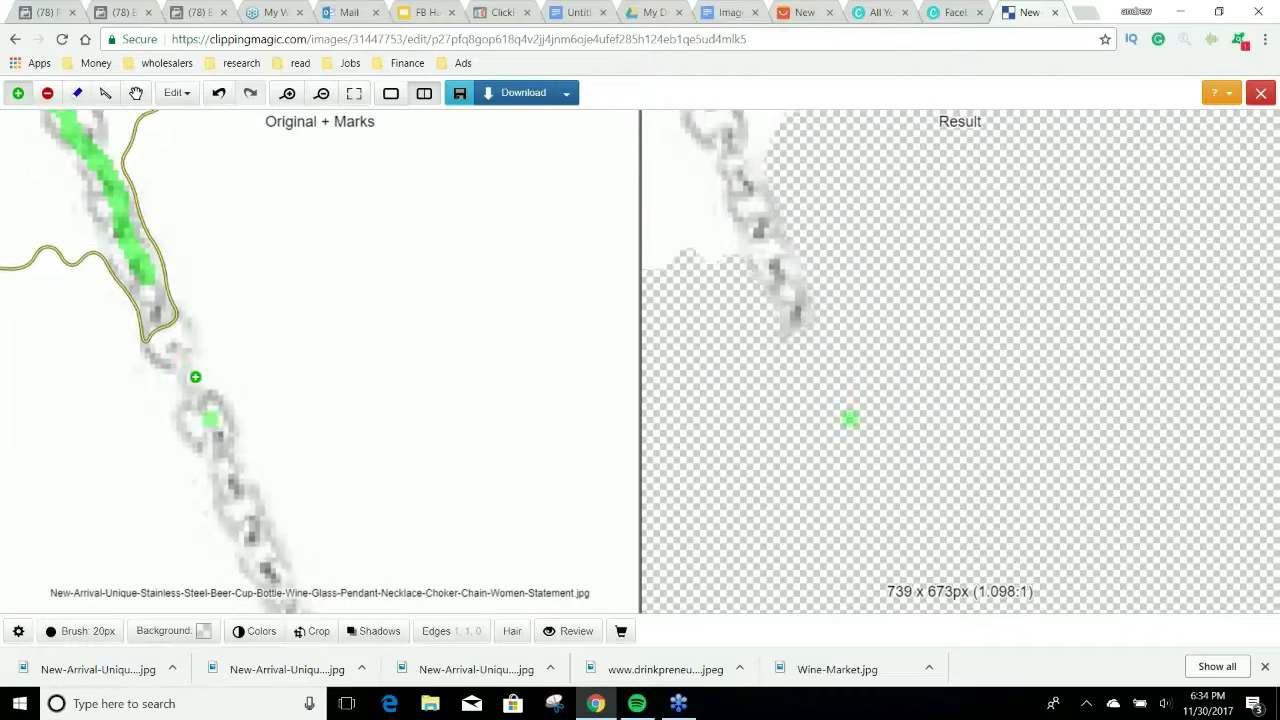
pyautogui.moveTo(155, 175)
pyautogui.mouseDown()
pyautogui.moveTo(257, 447)
pyautogui.moveTo(305, 520)
pyautogui.mouseUp()
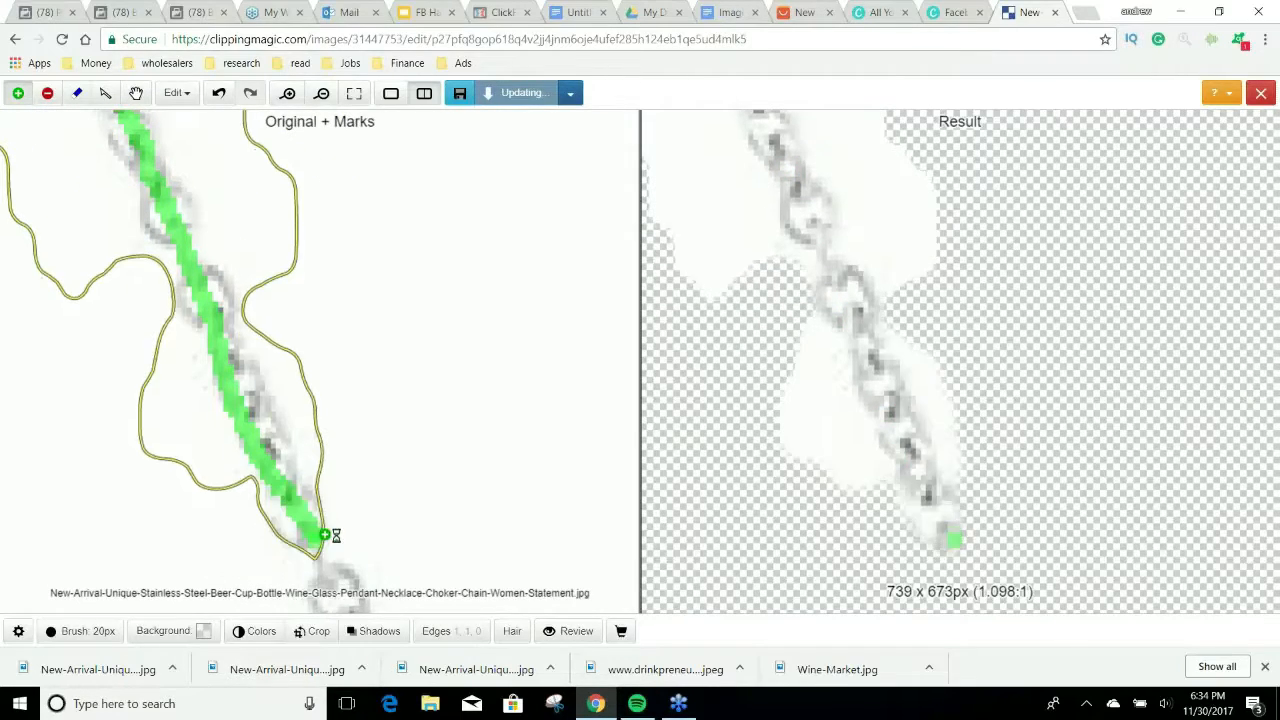
# Mark the last links of the left chain as foreground, down to the ring at the bottle's neck.
pyautogui.press('Down')
pyautogui.press('Down')
pyautogui.press('Down')
pyautogui.press('Down')
pyautogui.press('Down')
pyautogui.press('Down')
pyautogui.press('Down')
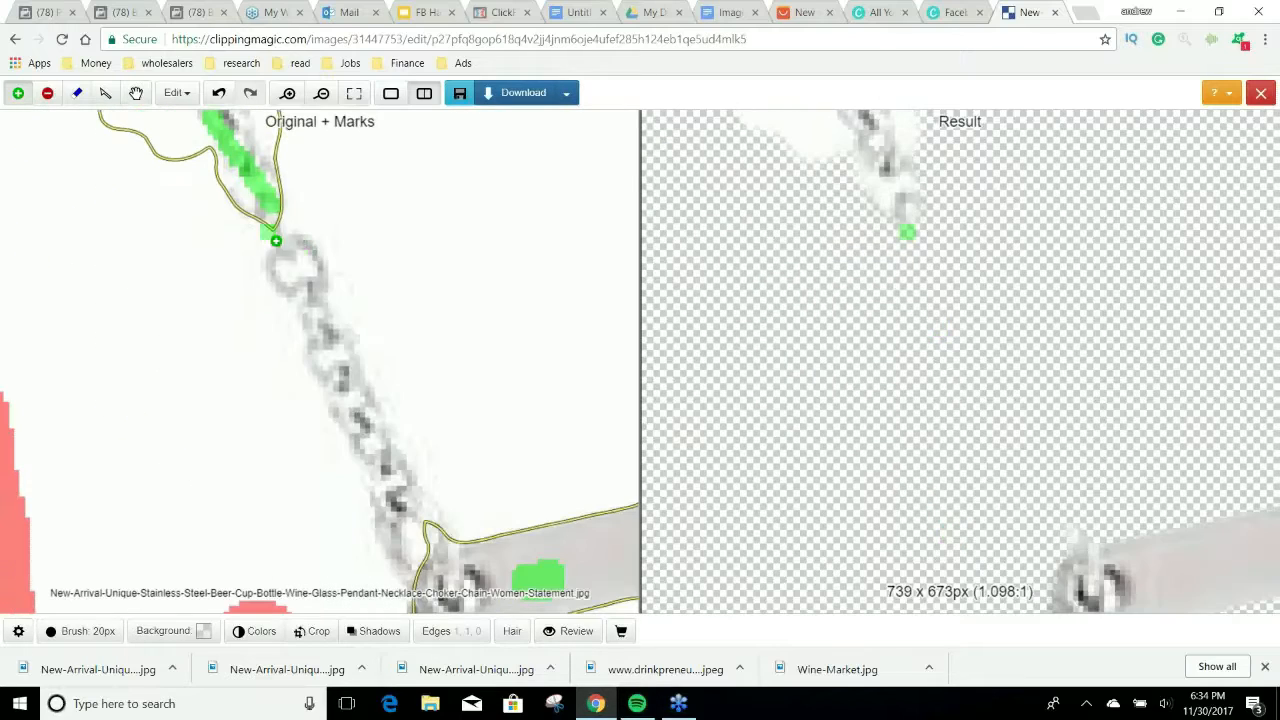
pyautogui.moveTo(277, 240)
pyautogui.mouseDown()
pyautogui.moveTo(346, 334)
pyautogui.moveTo(355, 404)
pyautogui.moveTo(437, 566)
pyautogui.mouseUp()
# Mark the first links of the right chain, just above the ring at the bottle's base, as foreground.
pyautogui.scroll(-3, 466, 559)
pyautogui.press('Right')
pyautogui.press('Right')
pyautogui.press('Right')
pyautogui.press('Right')
pyautogui.press('Right')
pyautogui.press('Right')
pyautogui.press('Right')
pyautogui.press('Right')
pyautogui.press('Right')
pyautogui.press('Right')
pyautogui.press('Right')
pyautogui.press('Right')
pyautogui.press('Right')
pyautogui.press('Right')
pyautogui.press('Right')
pyautogui.press('Right')
pyautogui.press('Right')
pyautogui.press('Right')
pyautogui.press('Right')
pyautogui.press('Right')
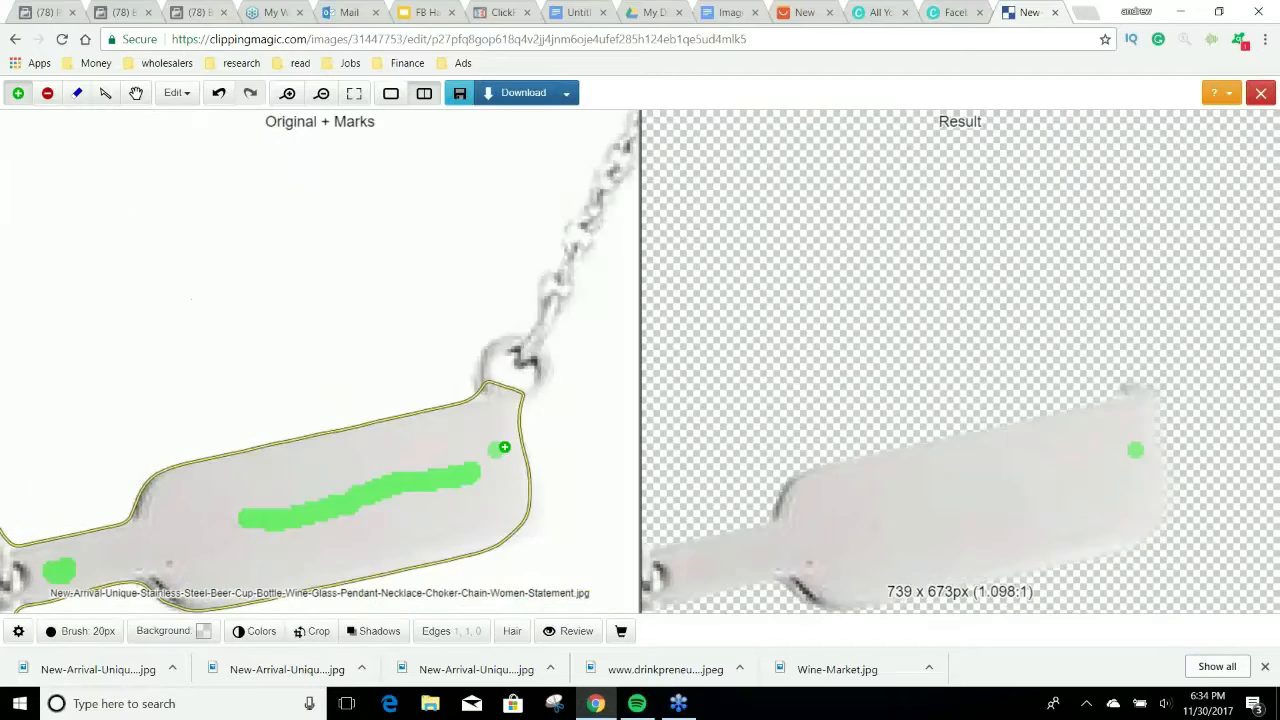
pyautogui.press('Up')
pyautogui.press('Up')
pyautogui.press('Up')
pyautogui.press('Up')
pyautogui.press('Left')
pyautogui.click(172, 517)
pyautogui.moveTo(172, 517)
pyautogui.mouseDown()
pyautogui.moveTo(238, 378)
pyautogui.moveTo(260, 371)
pyautogui.mouseUp()
# Continue the foreground mark with a thin line up the lower part of the right chain.
pyautogui.press('Up')
pyautogui.scroll(4, 260, 371)
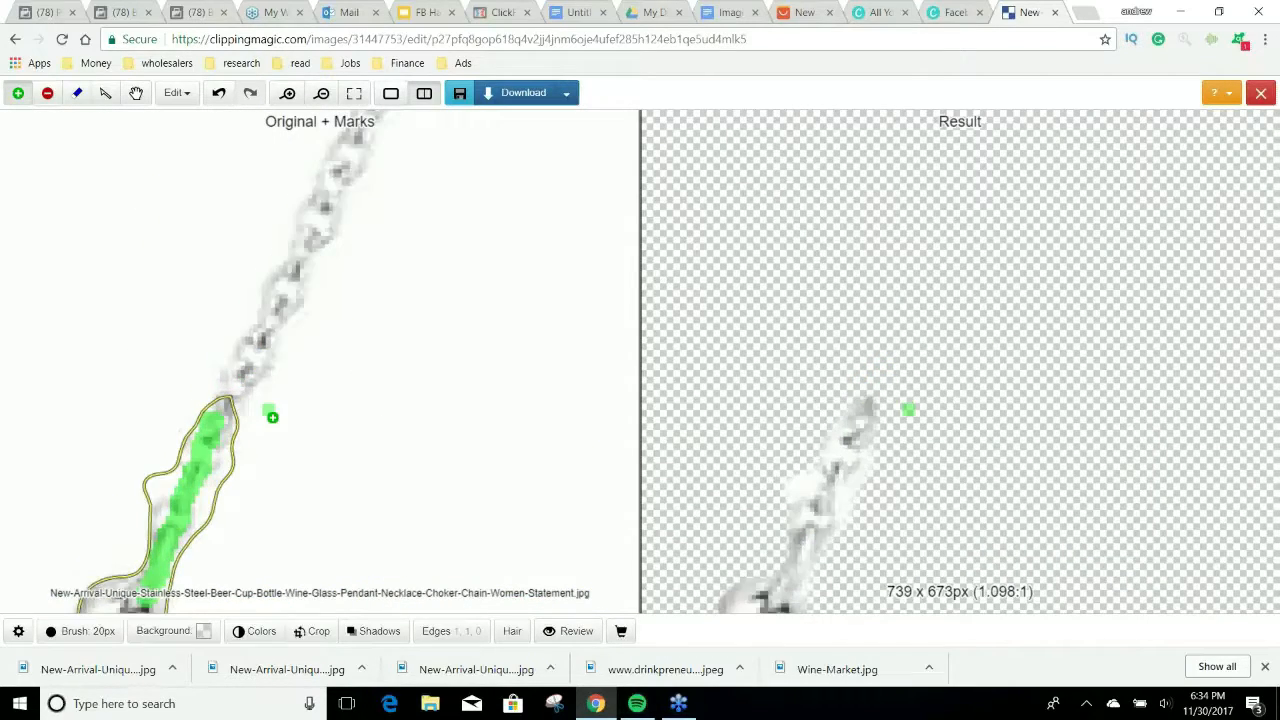
pyautogui.click(177, 414)
pyautogui.moveTo(177, 414); pyautogui.dragTo(262, 222)
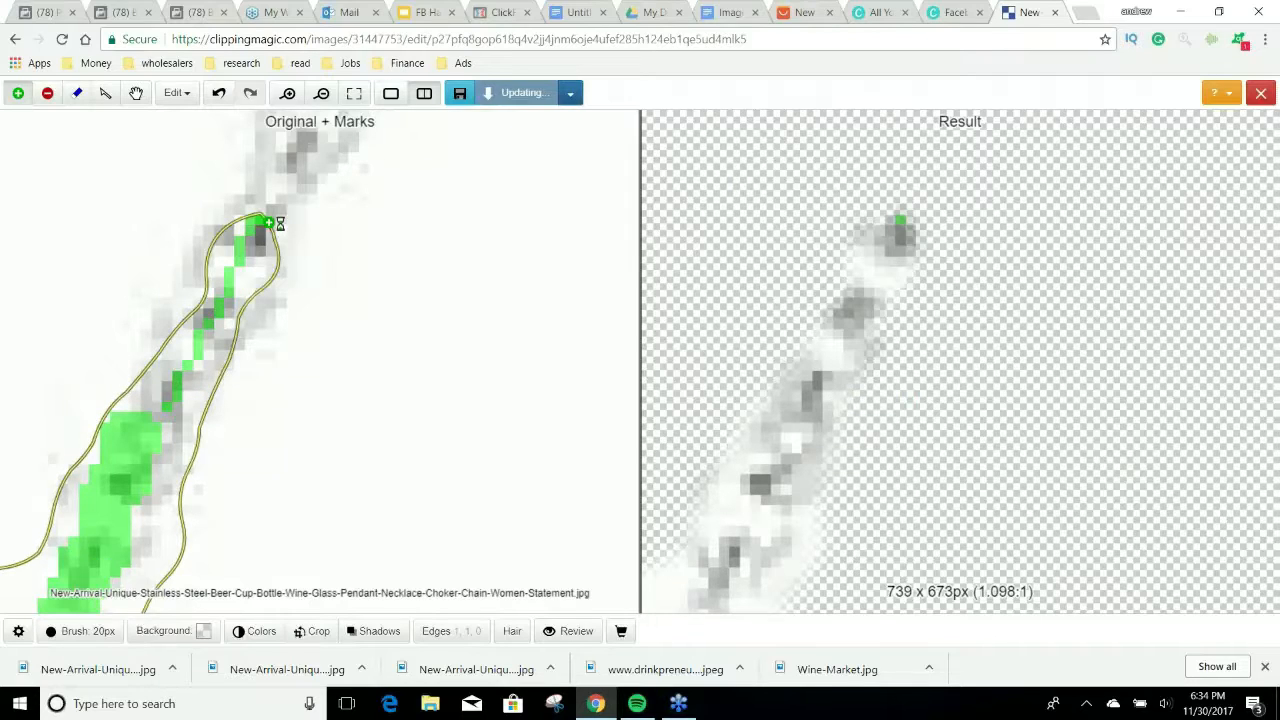
pyautogui.press('Up')
pyautogui.press('Up')
pyautogui.press('Up')
pyautogui.press('Up')
pyautogui.press('Up')
pyautogui.press('Up')
pyautogui.press('Up')
pyautogui.press('Up')
pyautogui.press('Up')
pyautogui.press('Up')
pyautogui.press('Up')
pyautogui.press('Up')
pyautogui.press('Up')
pyautogui.press('Up')
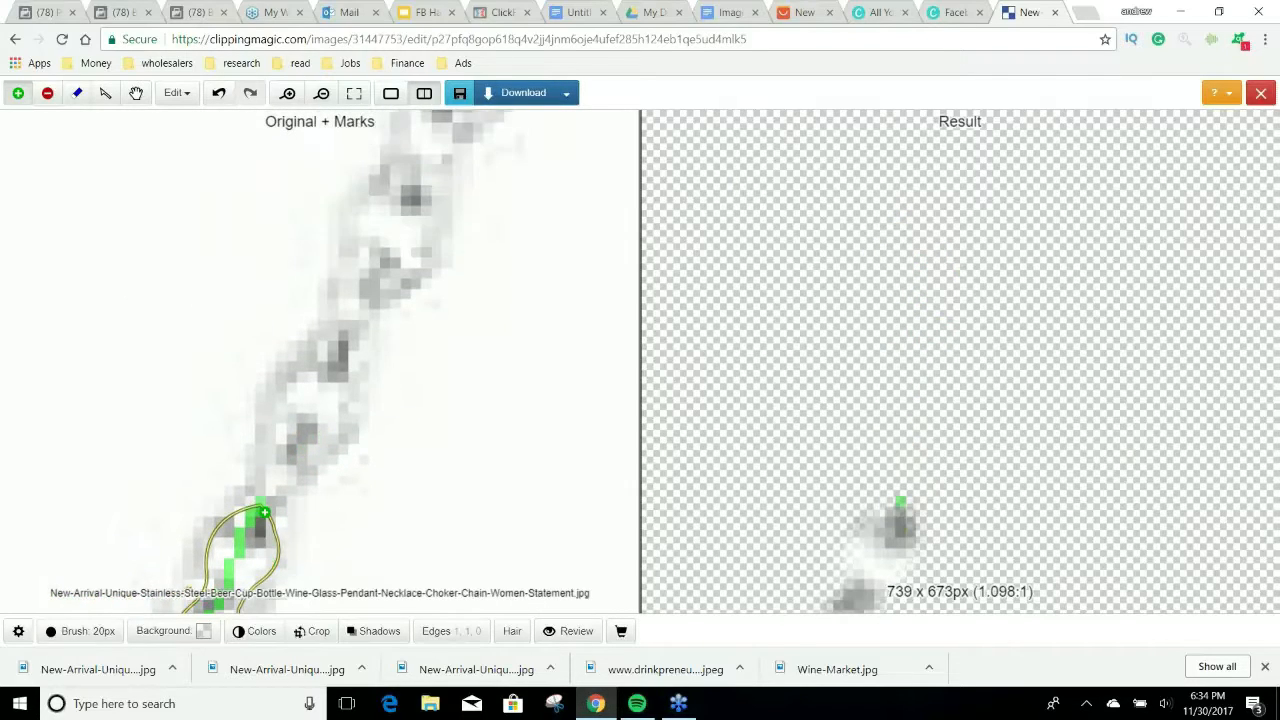
pyautogui.moveTo(263, 503); pyautogui.dragTo(415, 185)
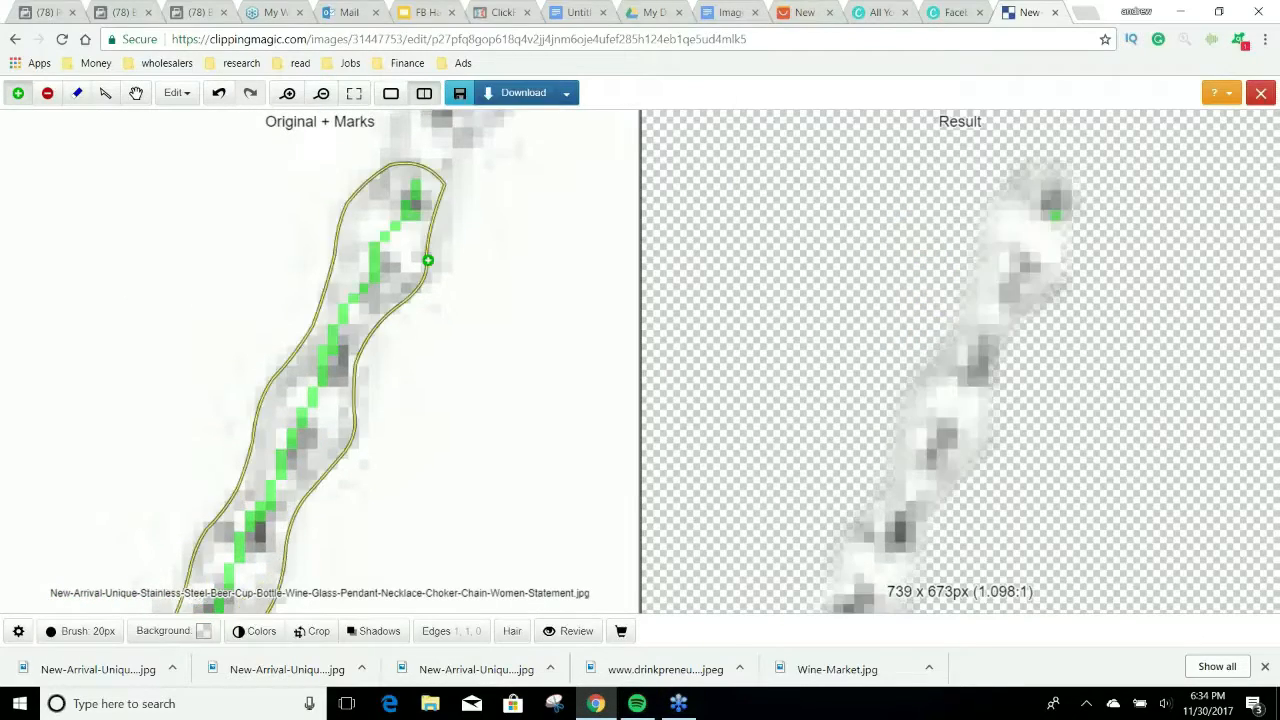
# Carry the thin foreground line up through the middle links of the right chain.
pyautogui.press('Up')
pyautogui.press('Up')
pyautogui.press('Up')
pyautogui.press('Up')
pyautogui.press('Up')
pyautogui.press('Right')
pyautogui.press('Right')
pyautogui.press('Up')
pyautogui.press('Up')
pyautogui.press('Up')
pyautogui.press('Up')
pyautogui.press('Up')
pyautogui.press('Up')
pyautogui.press('Up')
pyautogui.press('Right')
pyautogui.press('Right')
pyautogui.press('Right')
pyautogui.press('Right')
pyautogui.press('Right')
pyautogui.press('Right')
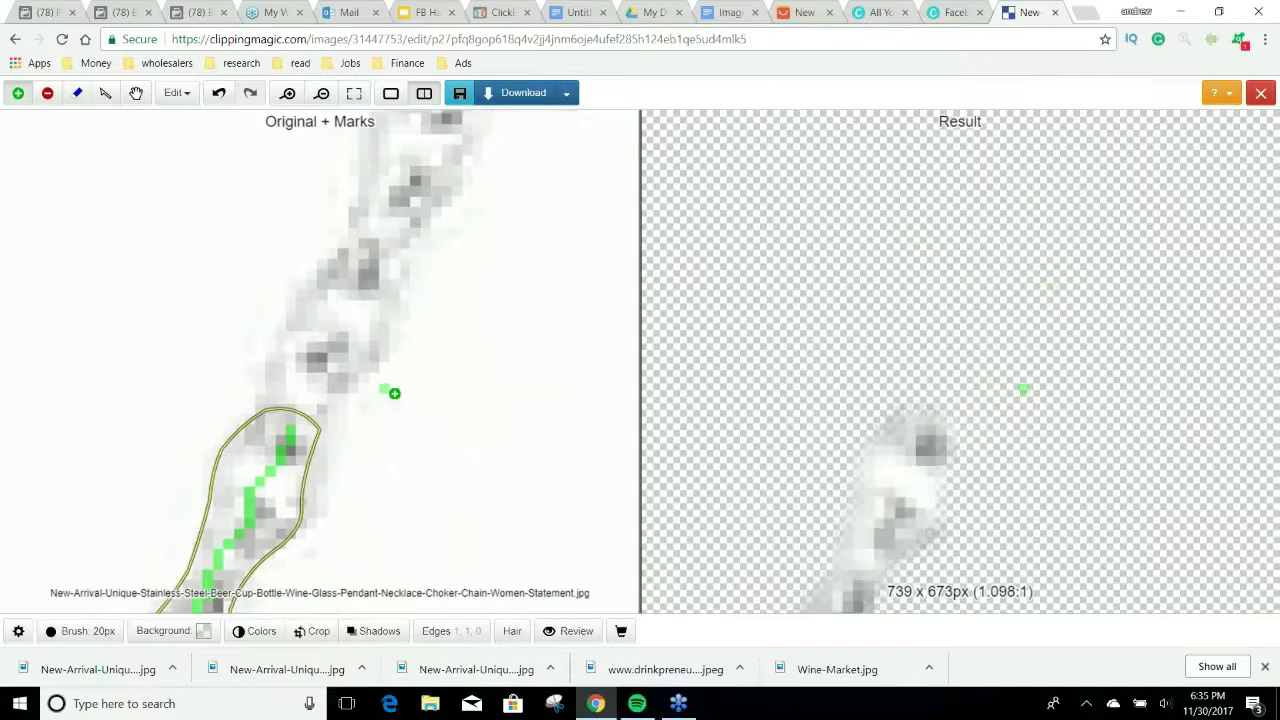
pyautogui.press('Up')
pyautogui.press('Up')
pyautogui.press('Up')
pyautogui.press('Up')
pyautogui.press('Up')
pyautogui.press('Up')
pyautogui.press('Up')
pyautogui.press('Up')
pyautogui.moveTo(258, 588)
pyautogui.mouseDown()
pyautogui.moveTo(272, 500)
pyautogui.moveTo(449, 200)
pyautogui.mouseUp()
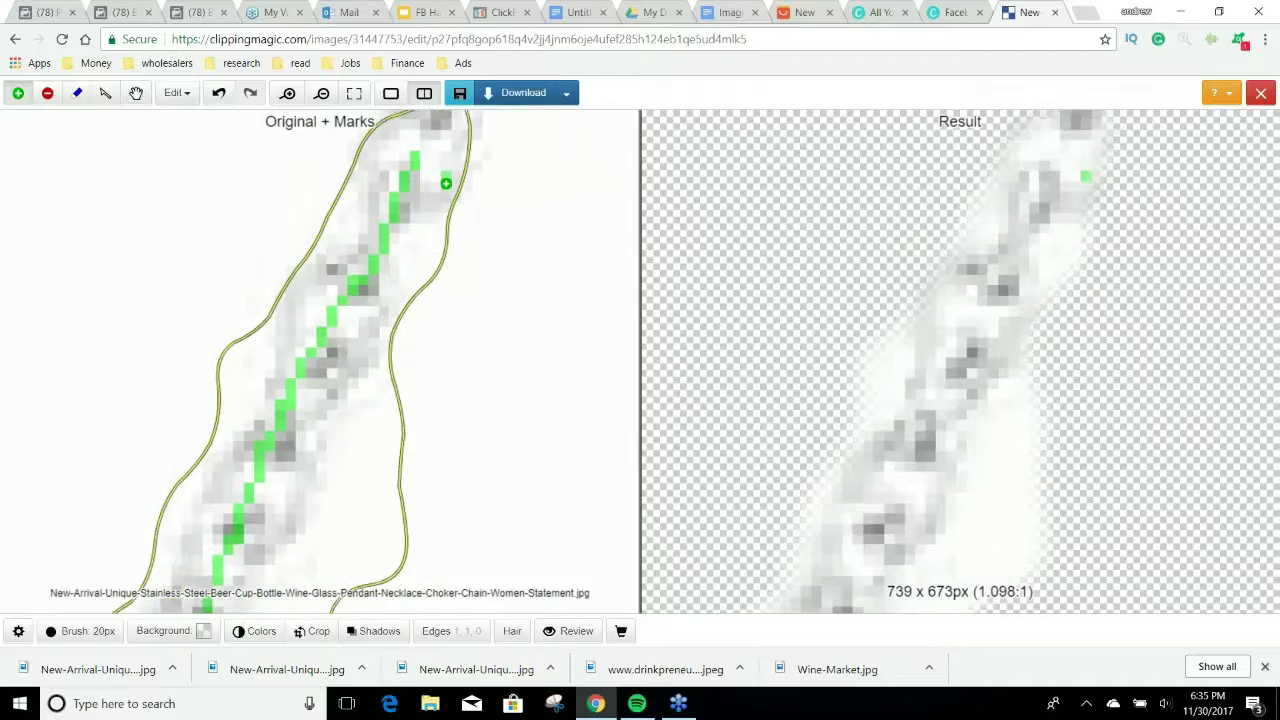
# Extend the foreground line over the upper-middle links of the right chain.
pyautogui.press('Up')
pyautogui.press('Up')
pyautogui.press('Up')
pyautogui.press('Up')
pyautogui.press('Up')
pyautogui.press('Up')
pyautogui.press('Up')
pyautogui.press('Up')
pyautogui.press('Up')
pyautogui.press('Up')
pyautogui.press('Right')
pyautogui.press('Right')
pyautogui.press('Right')
pyautogui.press('Right')
pyautogui.press('Right')
pyautogui.press('Right')
pyautogui.press('Right')
pyautogui.press('Right')
pyautogui.press('Right')
pyautogui.press('Right')
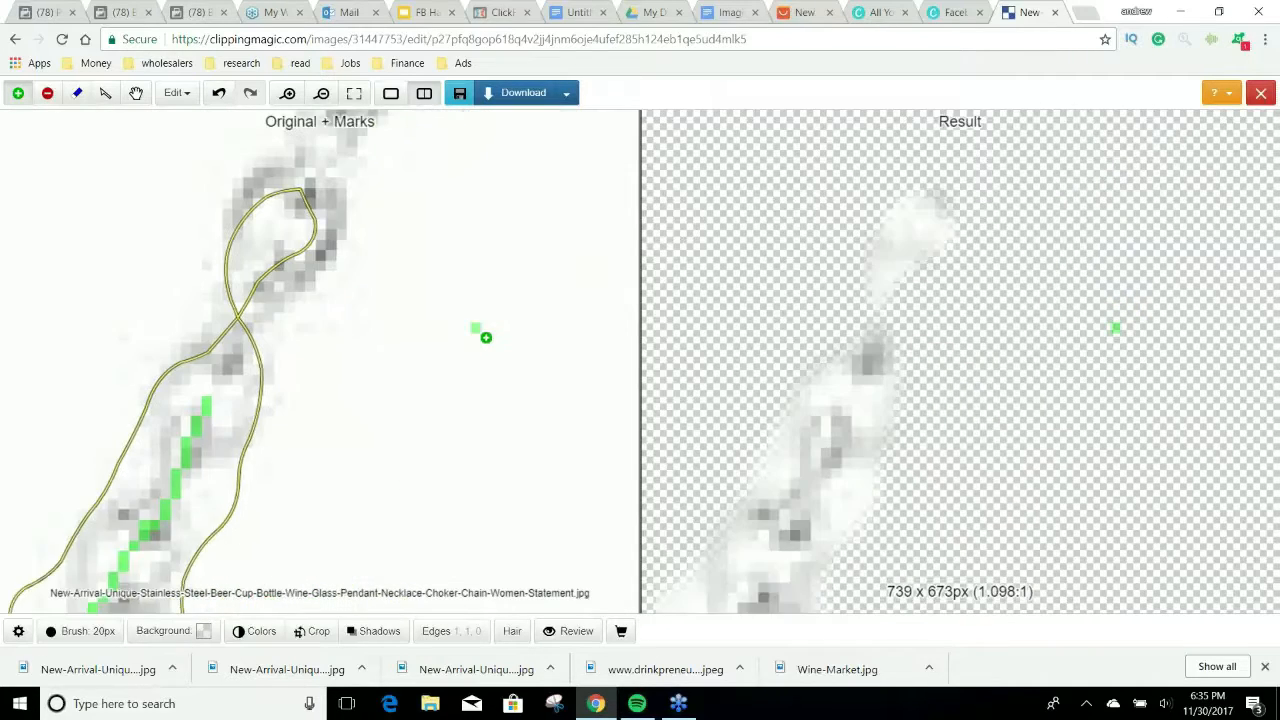
pyautogui.press('Up')
pyautogui.press('Up')
pyautogui.press('Up')
pyautogui.press('Up')
pyautogui.press('Up')
pyautogui.press('Up')
pyautogui.press('Up')
pyautogui.moveTo(212, 530)
pyautogui.mouseDown()
pyautogui.moveTo(318, 320)
pyautogui.moveTo(372, 163)
pyautogui.mouseUp()
# Extend the thin foreground line from the last marked link up over the next few unmarked links of the right chain.
pyautogui.press('Up')
pyautogui.press('Up')
pyautogui.press('Up')
pyautogui.press('Up')
pyautogui.press('Up')
pyautogui.press('Up')
pyautogui.press('Up')
pyautogui.press('Up')
pyautogui.press('Up')
pyautogui.press('Up')
pyautogui.press('Up')
pyautogui.press('Up')
pyautogui.press('Up')
pyautogui.press('Up')
pyautogui.press('Up')
pyautogui.press('Up')
pyautogui.press('Up')
pyautogui.press('Up')
pyautogui.press('Up')
pyautogui.press('Up')
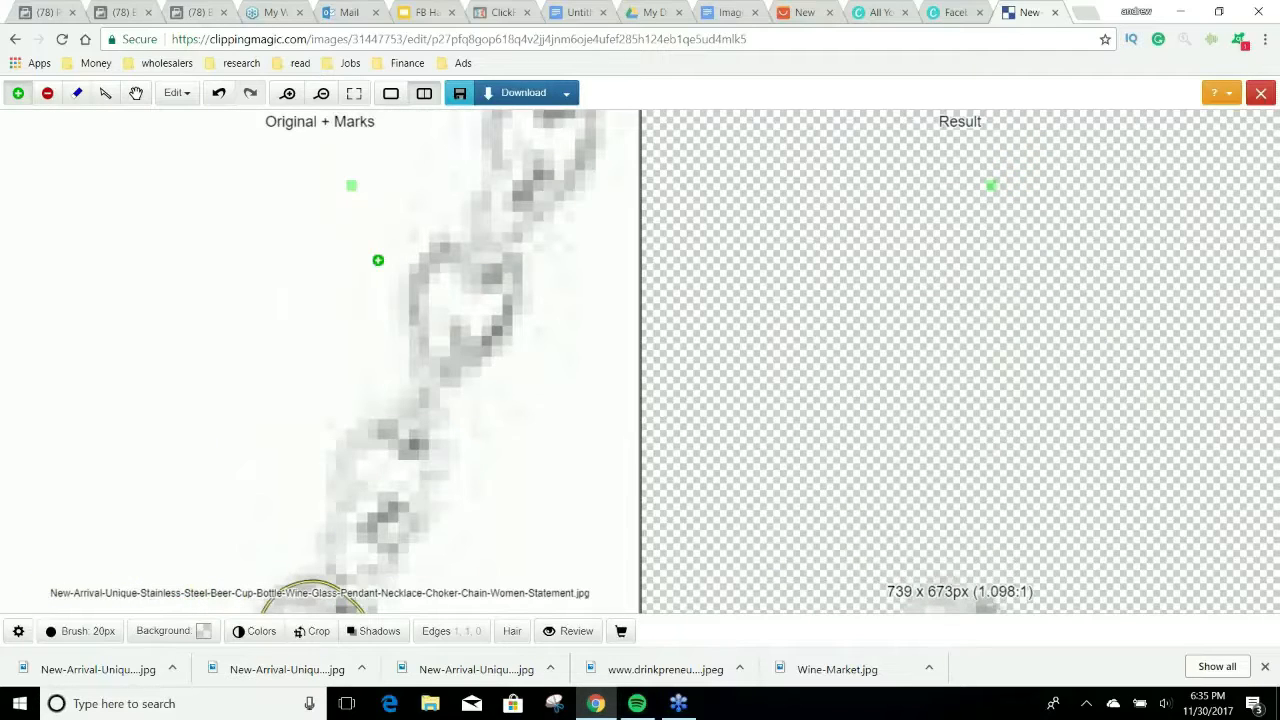
pyautogui.moveTo(350, 588); pyautogui.dragTo(540, 162)
# Continue the thin foreground line over the following group of links in the upper part of the right chain.
pyautogui.press('Right')
pyautogui.press('Up')
pyautogui.press('Up')
pyautogui.press('Up')
pyautogui.press('Right')
pyautogui.press('Right')
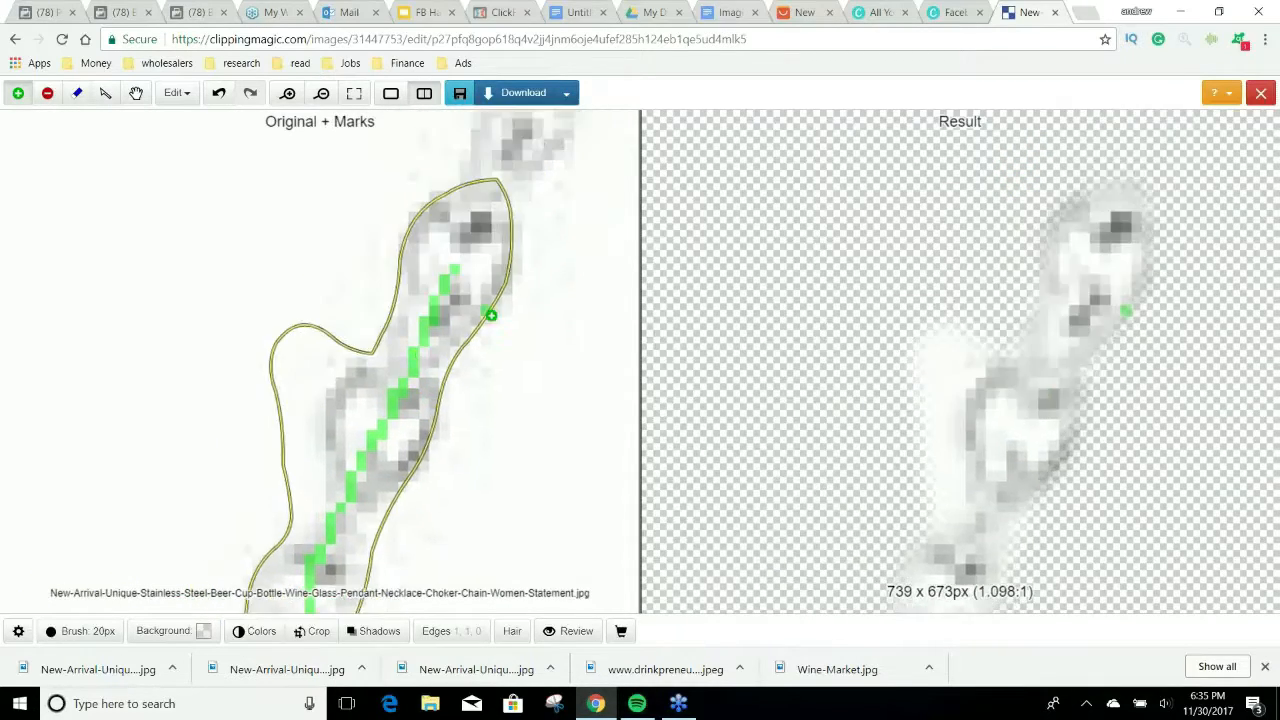
pyautogui.press('Right')
pyautogui.press('Right')
pyautogui.press('Right')
pyautogui.press('Up')
pyautogui.press('Up')
pyautogui.press('Up')
pyautogui.press('Up')
pyautogui.press('Up')
pyautogui.press('Up')
pyautogui.press('Up')
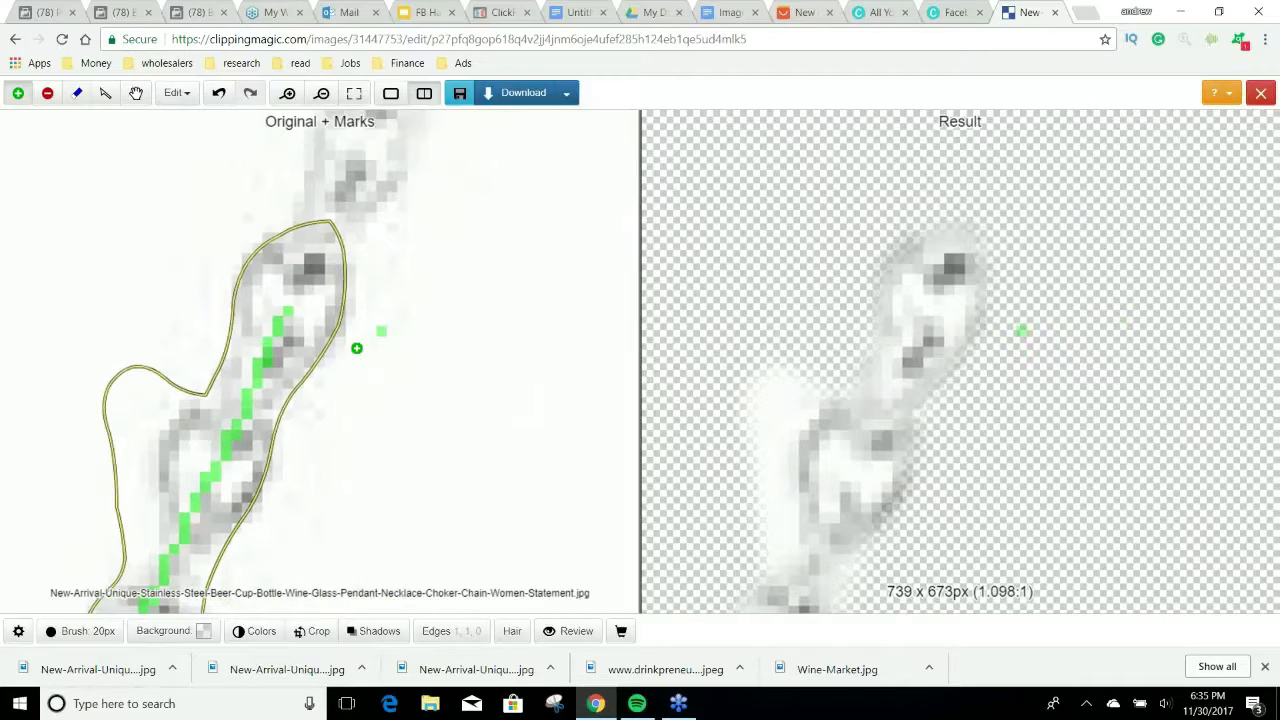
pyautogui.moveTo(286, 571); pyautogui.dragTo(467, 150)
# Carry the foreground line through the links just below the top end of the right chain.
pyautogui.press('Right')
pyautogui.press('Up')
pyautogui.press('Up')
pyautogui.press('Up')
pyautogui.press('Up')
pyautogui.press('Up')
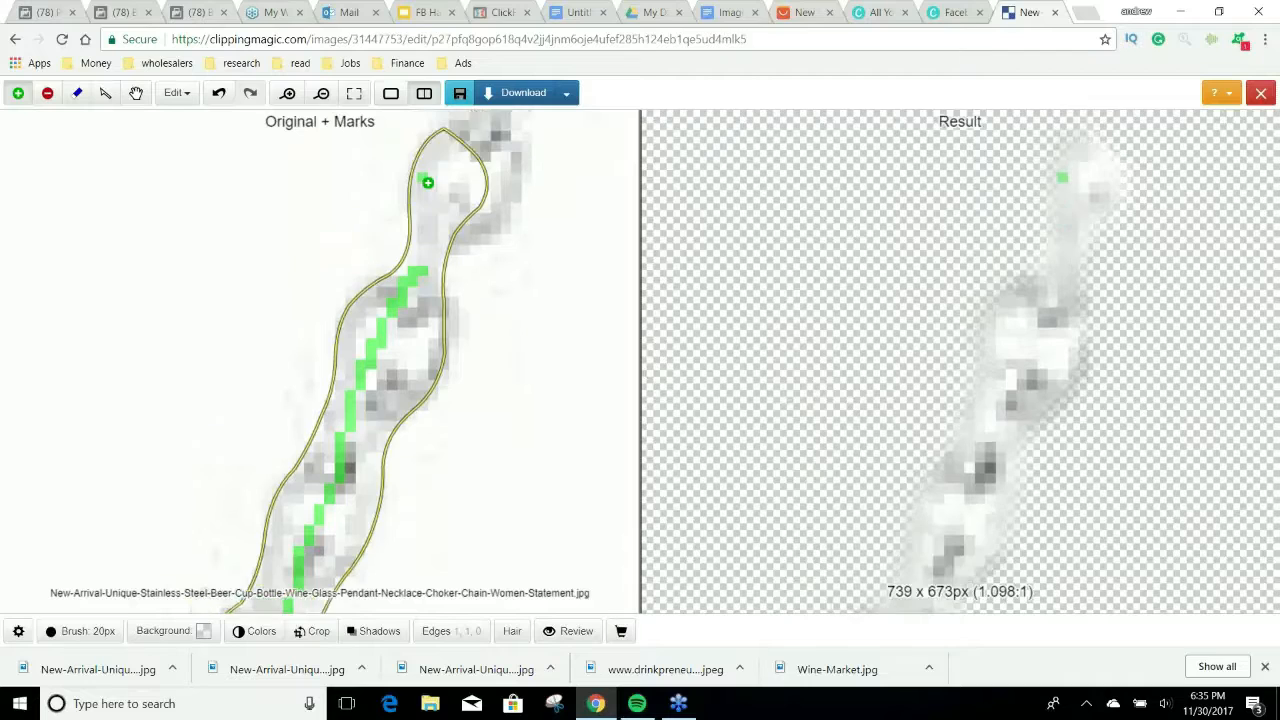
pyautogui.moveTo(441, 397); pyautogui.dragTo(540, 151)
# Finish the right chain's foreground mark by covering its last links up to the upper edge of the photo.
pyautogui.press('Right')
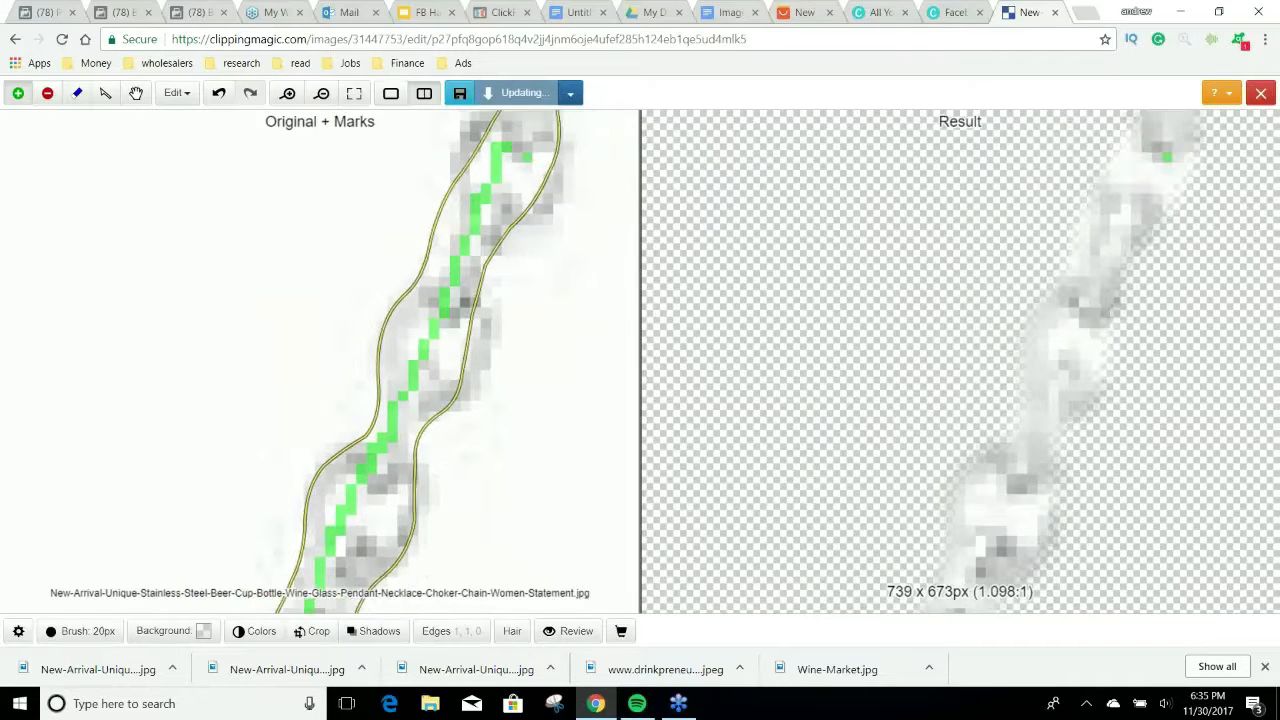
pyautogui.scroll(-2, 495, 209)
pyautogui.press('Up')
pyautogui.press('Up')
pyautogui.press('Up')
pyautogui.press('Up')
pyautogui.press('Up')
pyautogui.press('Up')
pyautogui.press('Up')
pyautogui.press('Right')
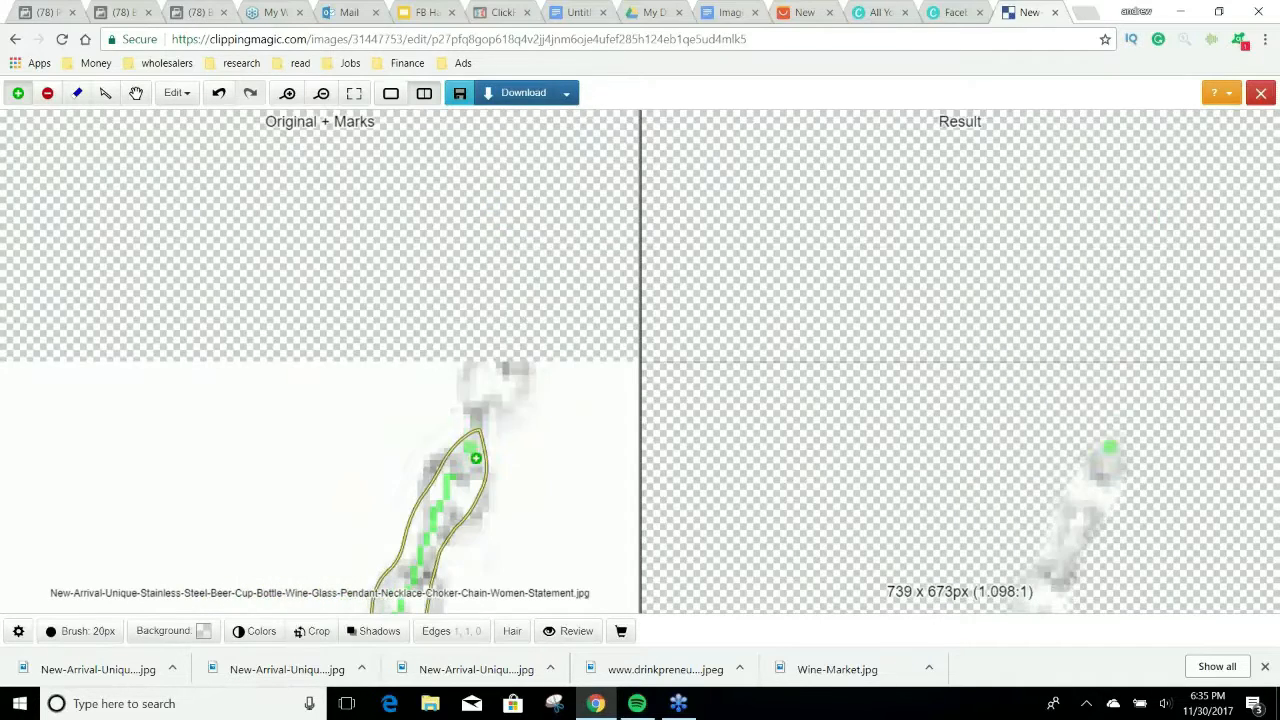
pyautogui.moveTo(469, 448); pyautogui.dragTo(491, 388)
# Mark the white areas on both sides of the left chain as background with short strokes and dots.
pyautogui.press('Right')
pyautogui.press('Right')
pyautogui.press('Right')
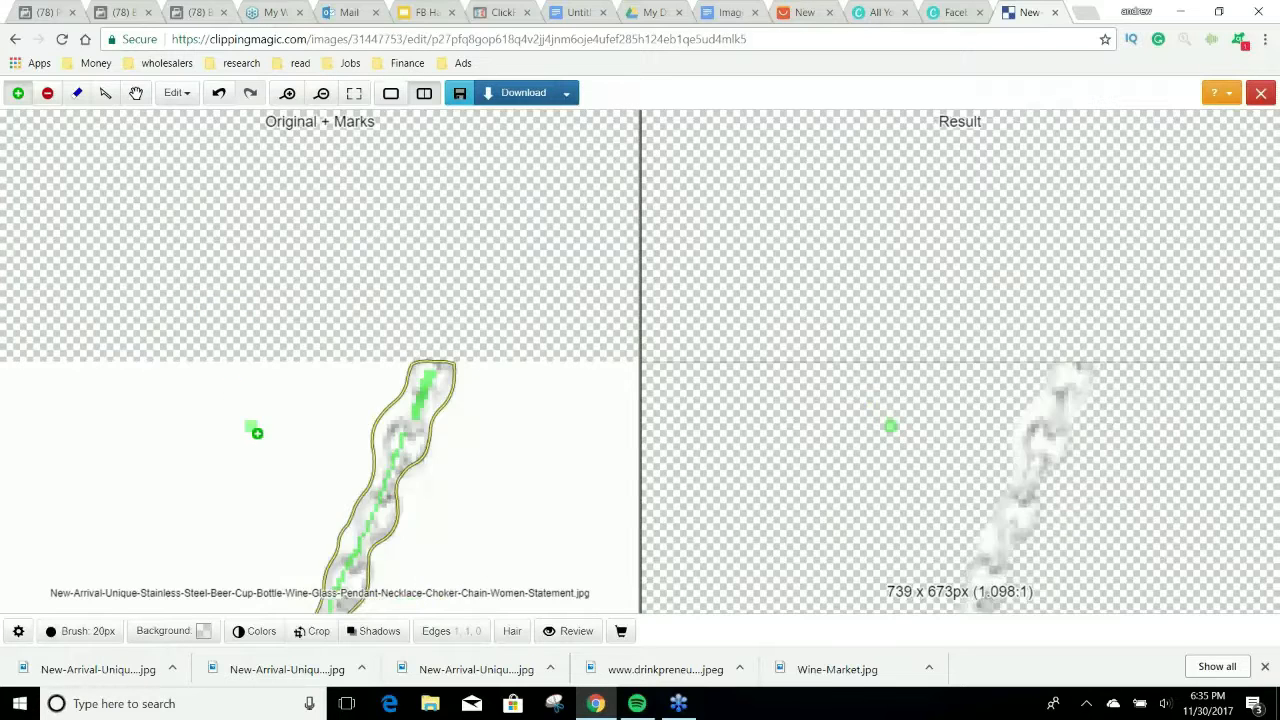
pyautogui.hscroll(-3, 249, 427)
pyautogui.scroll(-3, 249, 427)
pyautogui.scroll(-3, 249, 428)
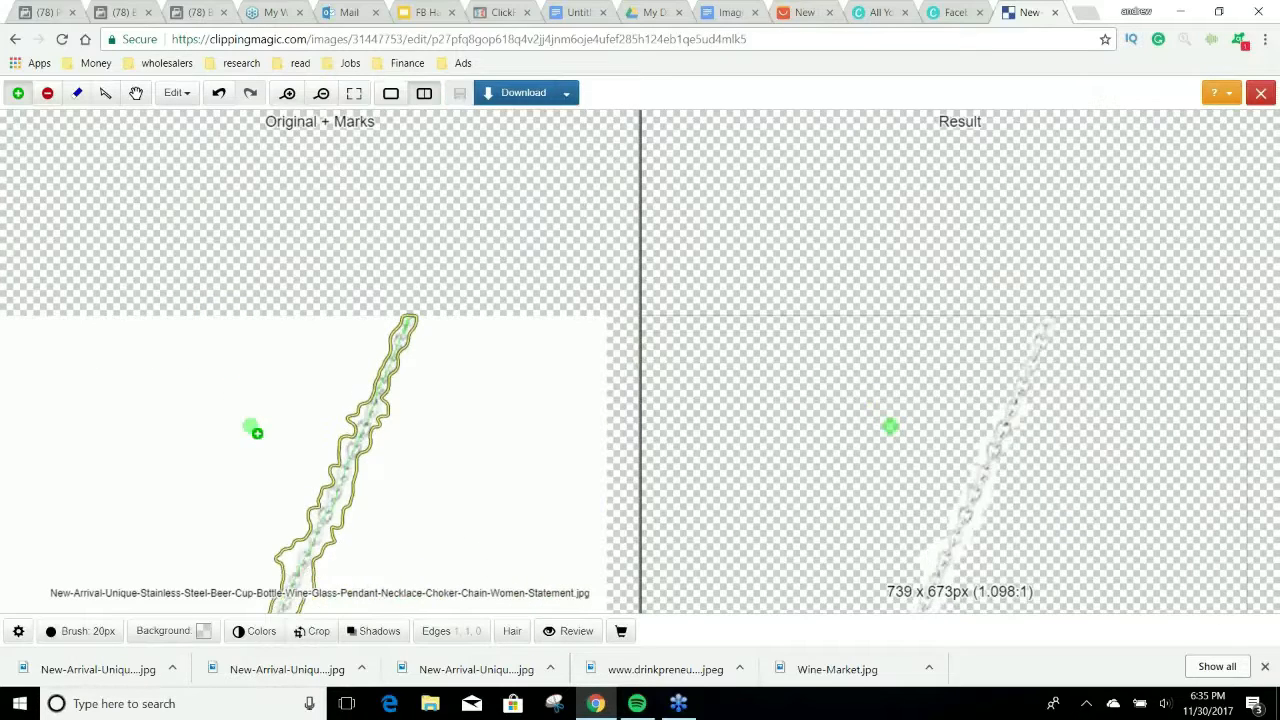
pyautogui.press('Down')
pyautogui.press('Down')
pyautogui.press('Down')
pyautogui.press('Down')
pyautogui.press('Down')
pyautogui.press('Left')
pyautogui.press('Left')
pyautogui.press('Left')
pyautogui.press('Left')
pyautogui.press('Left')
pyautogui.press('Left')
pyautogui.press('Left')
pyautogui.press('Left')
pyautogui.press('Left')
pyautogui.scroll(-3, 346, 341)
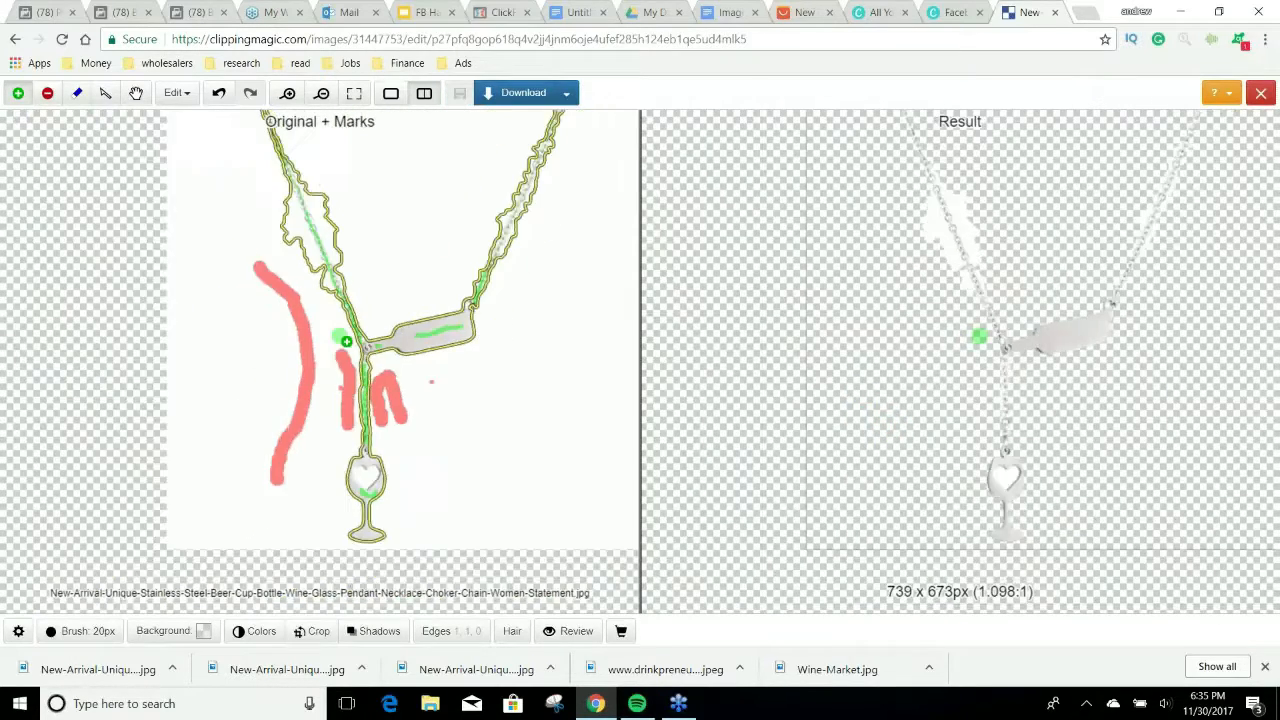
pyautogui.press('Up')
pyautogui.press('Up')
pyautogui.click(47, 93)
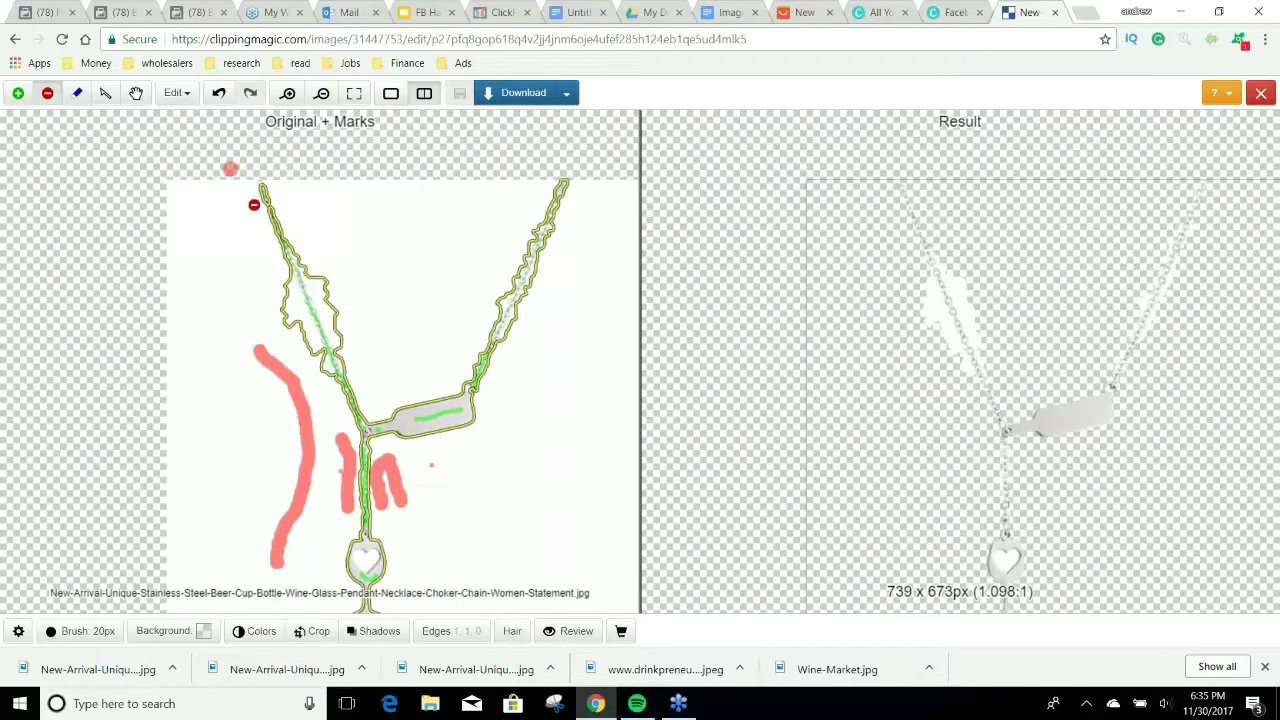
pyautogui.moveTo(323, 274); pyautogui.dragTo(345, 318)
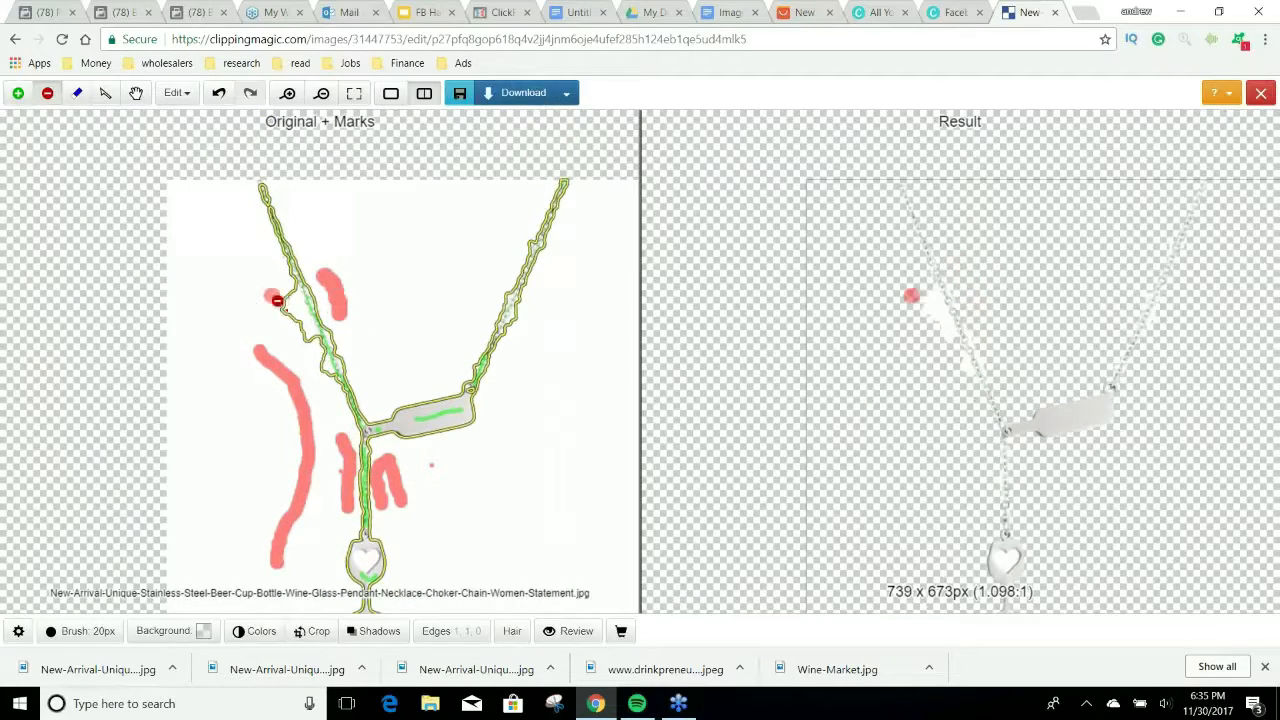
pyautogui.moveTo(270, 293); pyautogui.dragTo(290, 320)
pyautogui.click(290, 306)
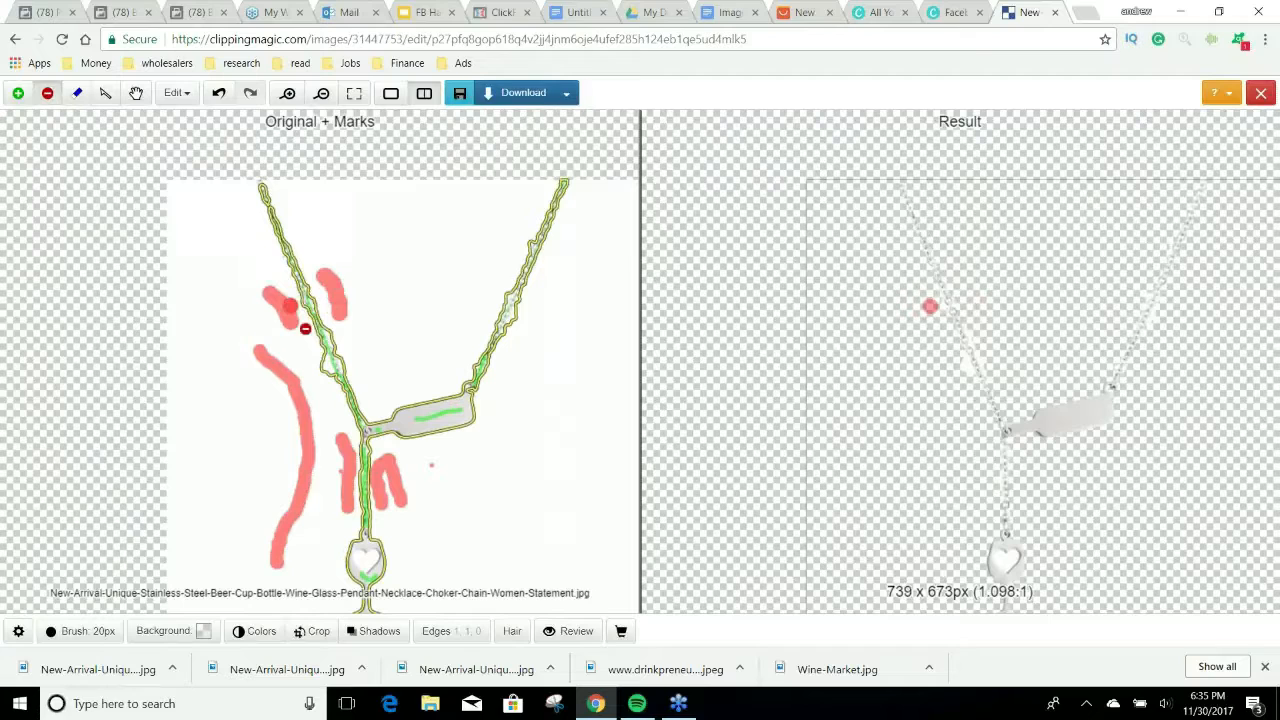
pyautogui.click(322, 376)
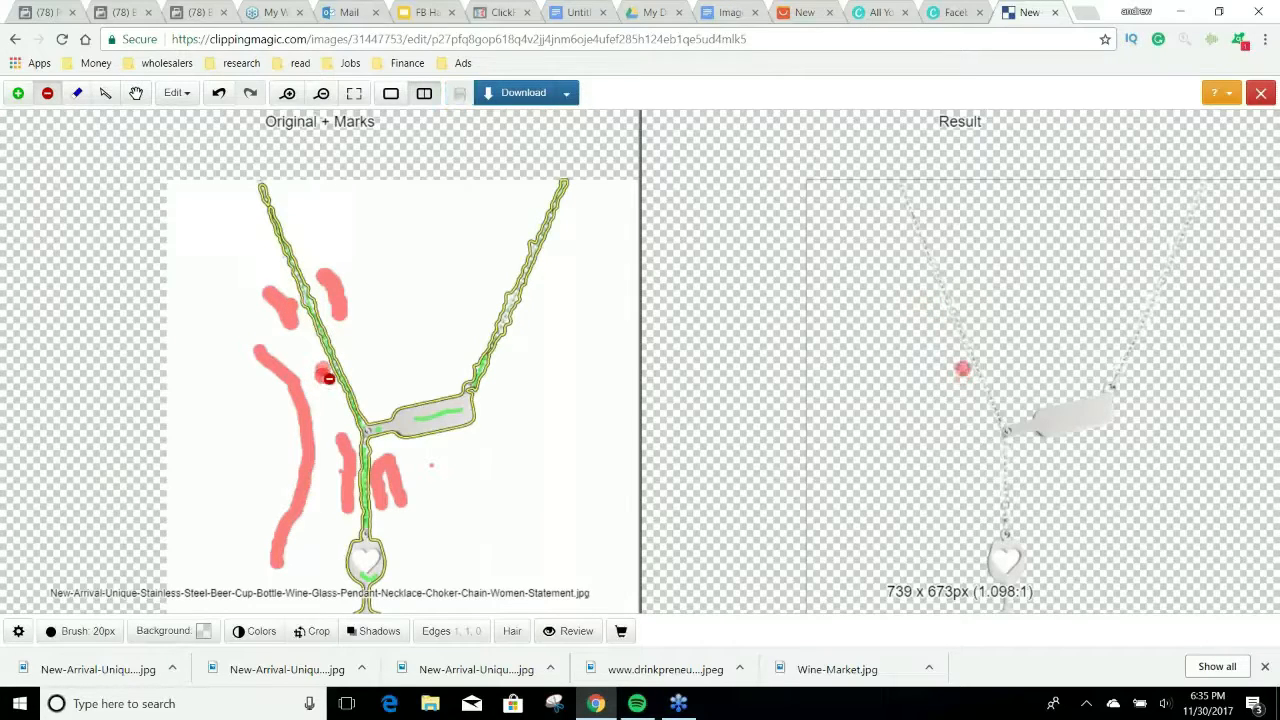
# Mark the inside of the heart cutout in the wine glass pendant as background.
pyautogui.scroll(4, 334, 374)
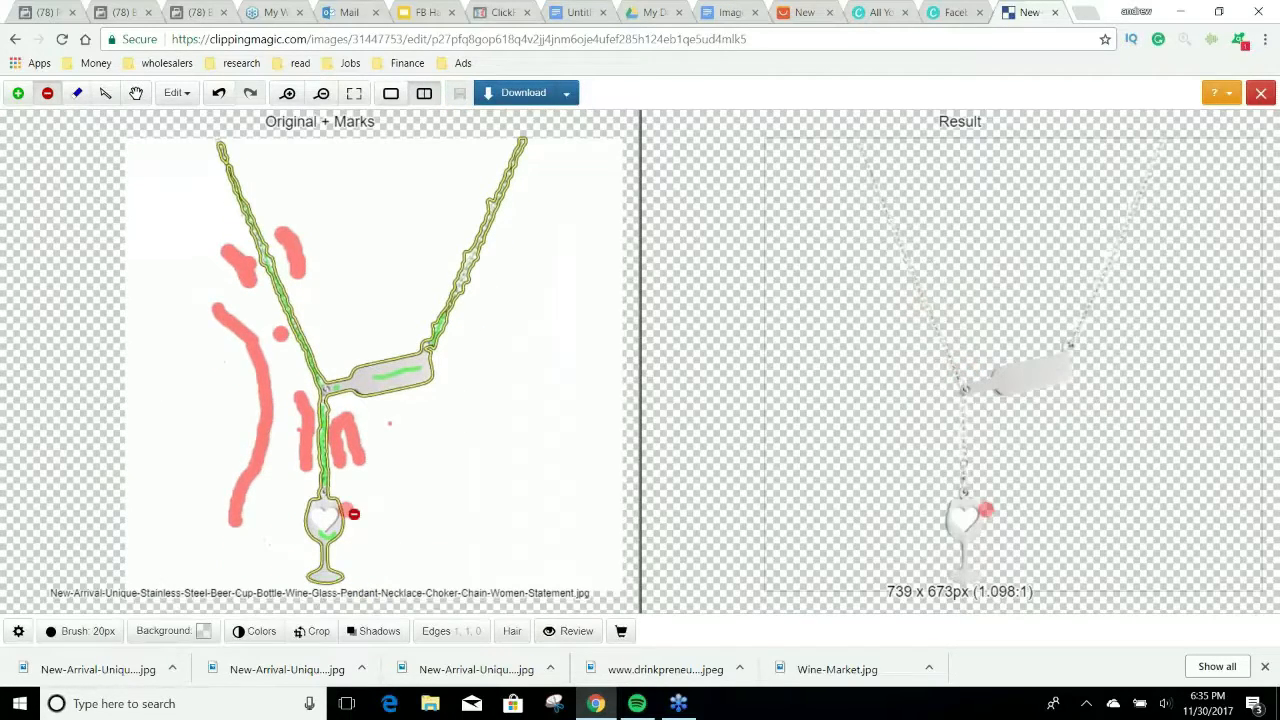
pyautogui.scroll(3, 347, 503)
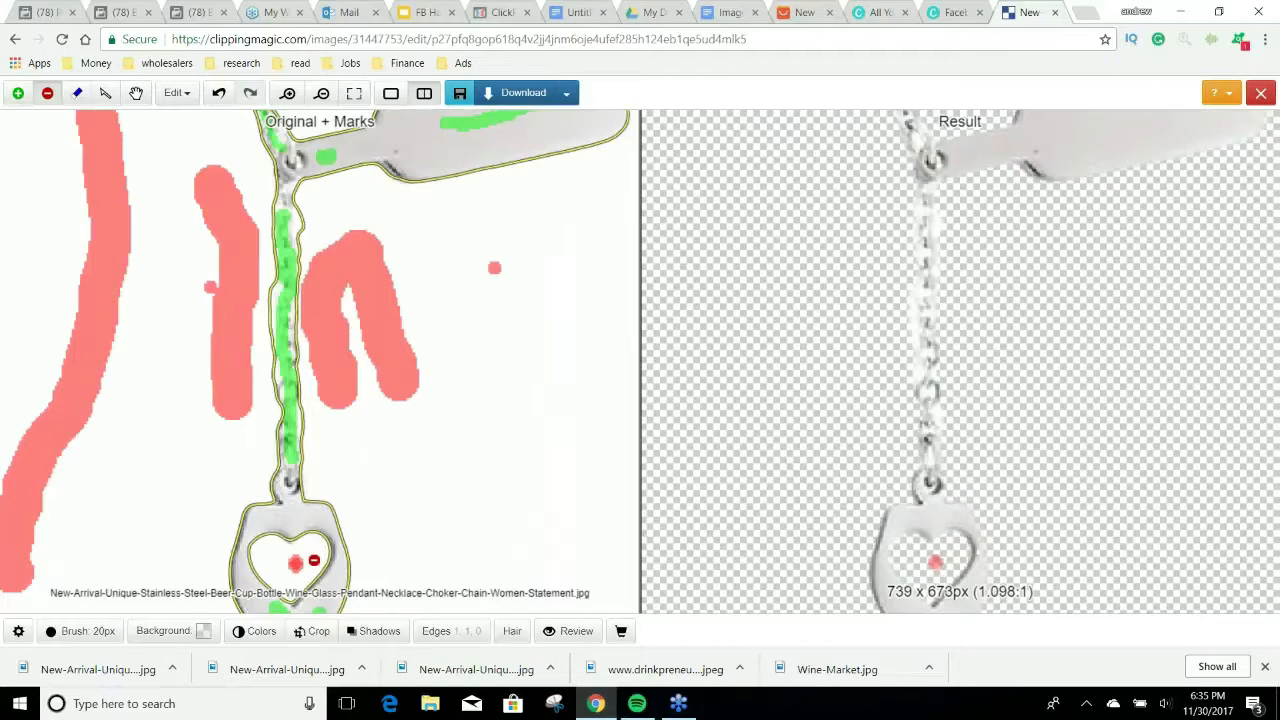
pyautogui.scroll(-4, 397, 457)
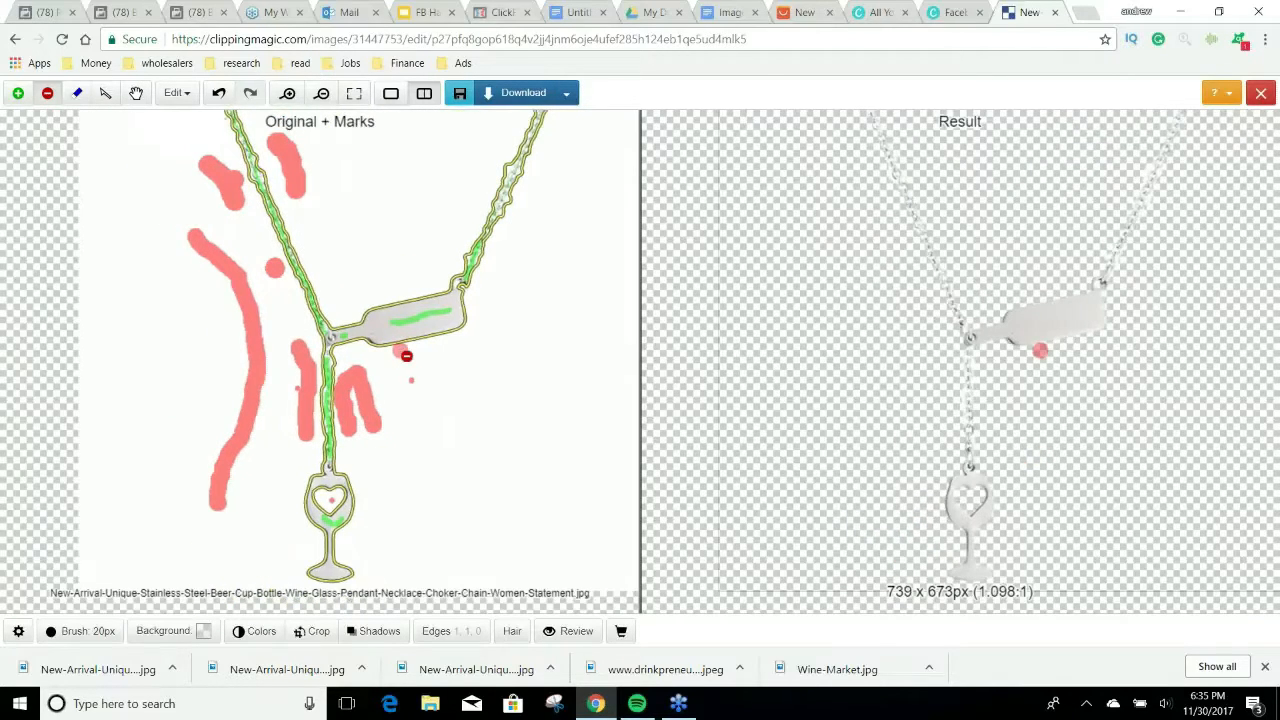
# Mark a small background spot beside the right chain, on its inner side, and check the whole necklace.
pyautogui.scroll(3, 406, 355)
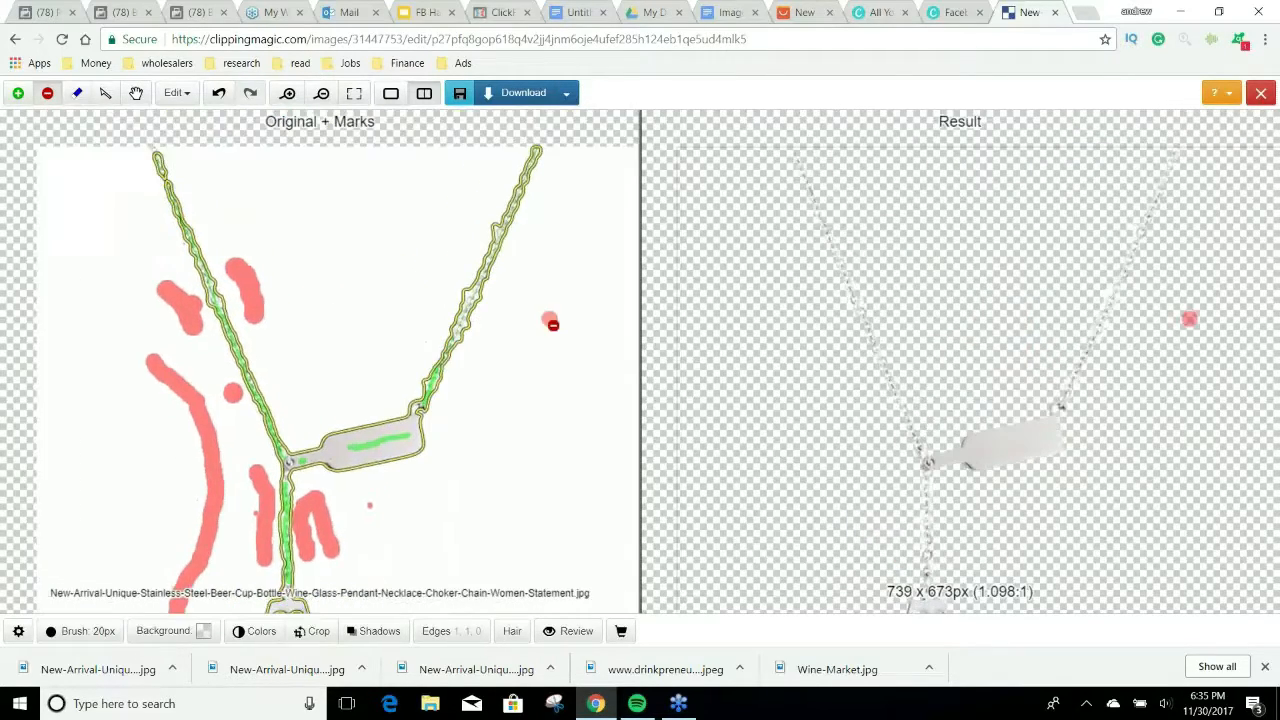
pyautogui.scroll(4, 440, 323)
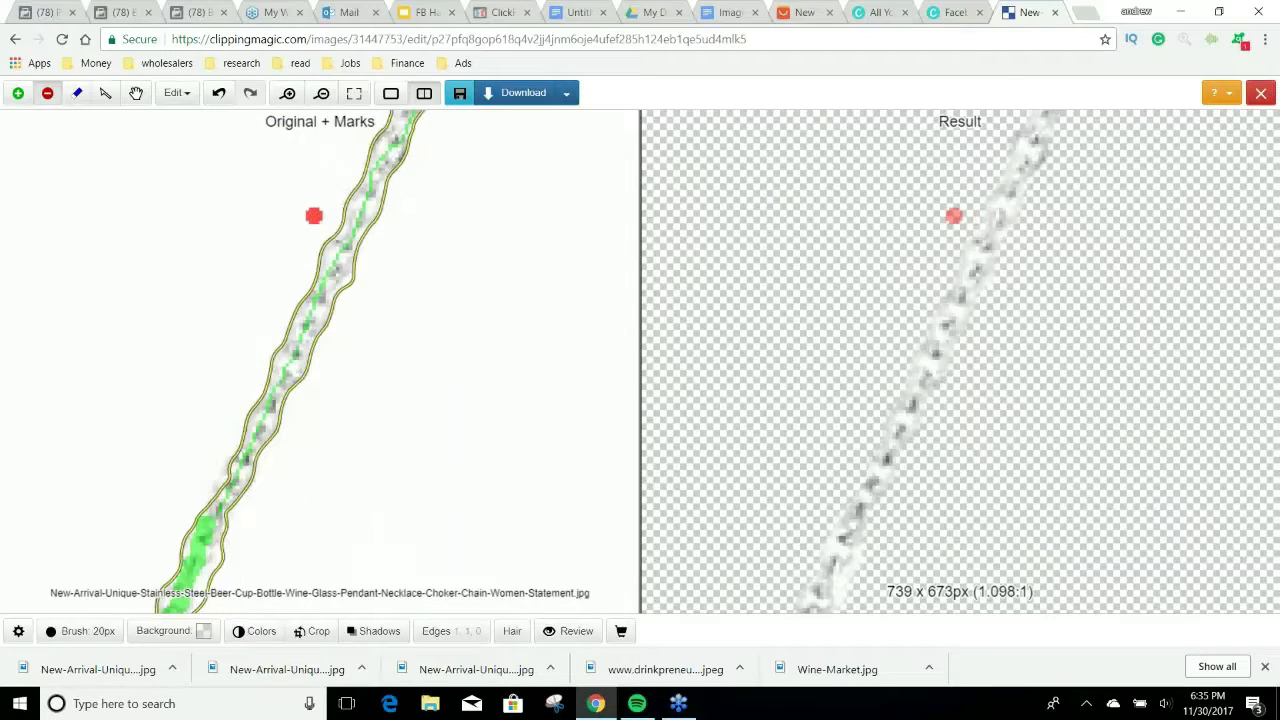
pyautogui.scroll(-3, 354, 443)
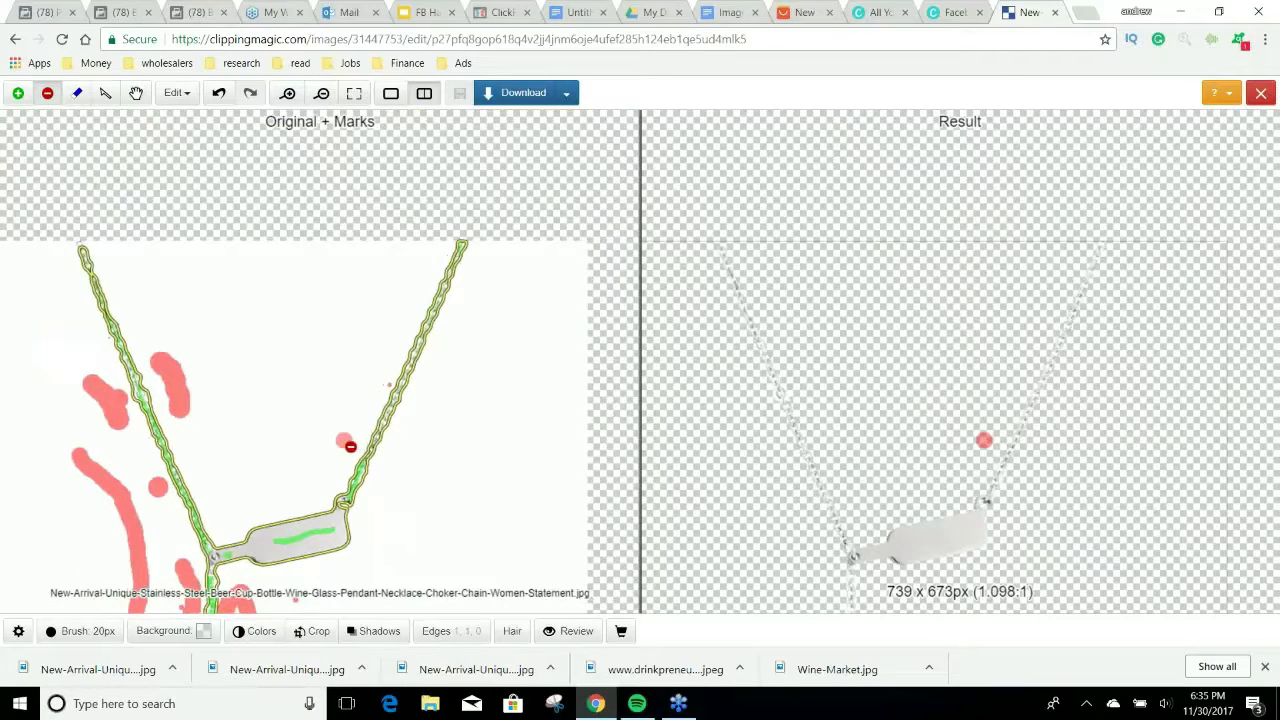
pyautogui.moveTo(345, 441); pyautogui.dragTo(382, 274)
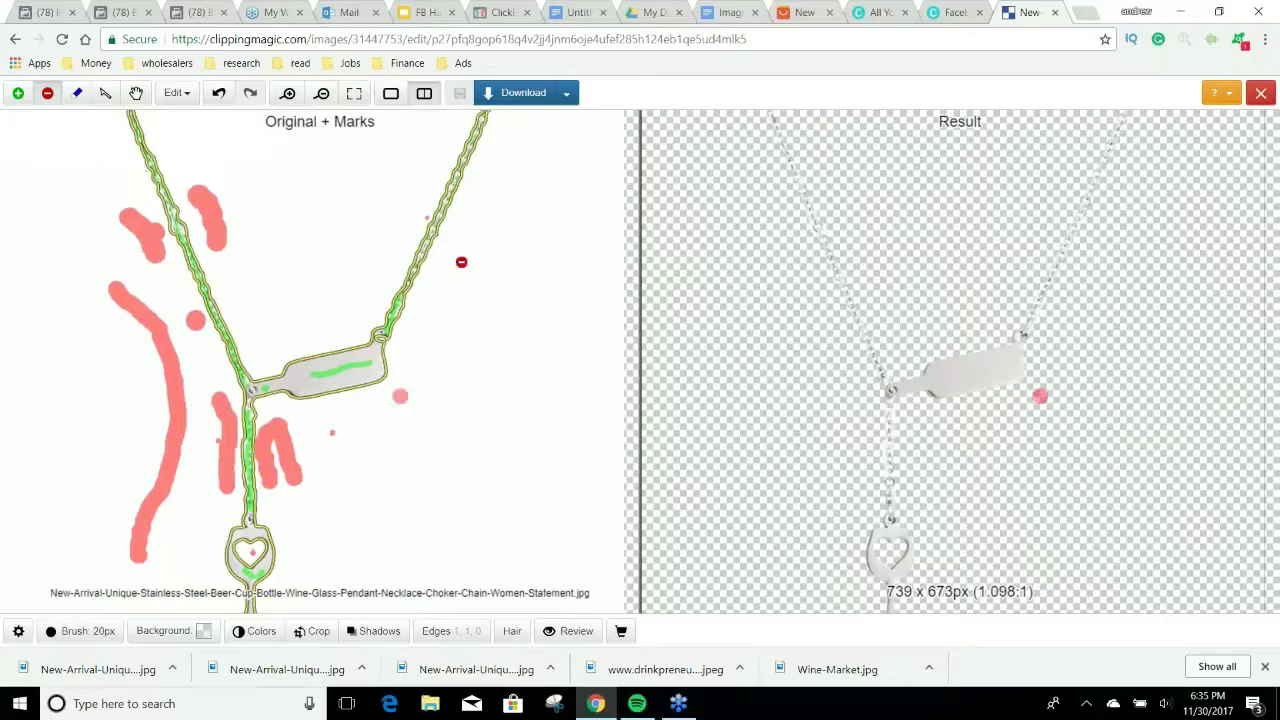
# Download the finished necklace cutout as a PNG with a transparent background.
pyautogui.click(523, 92)
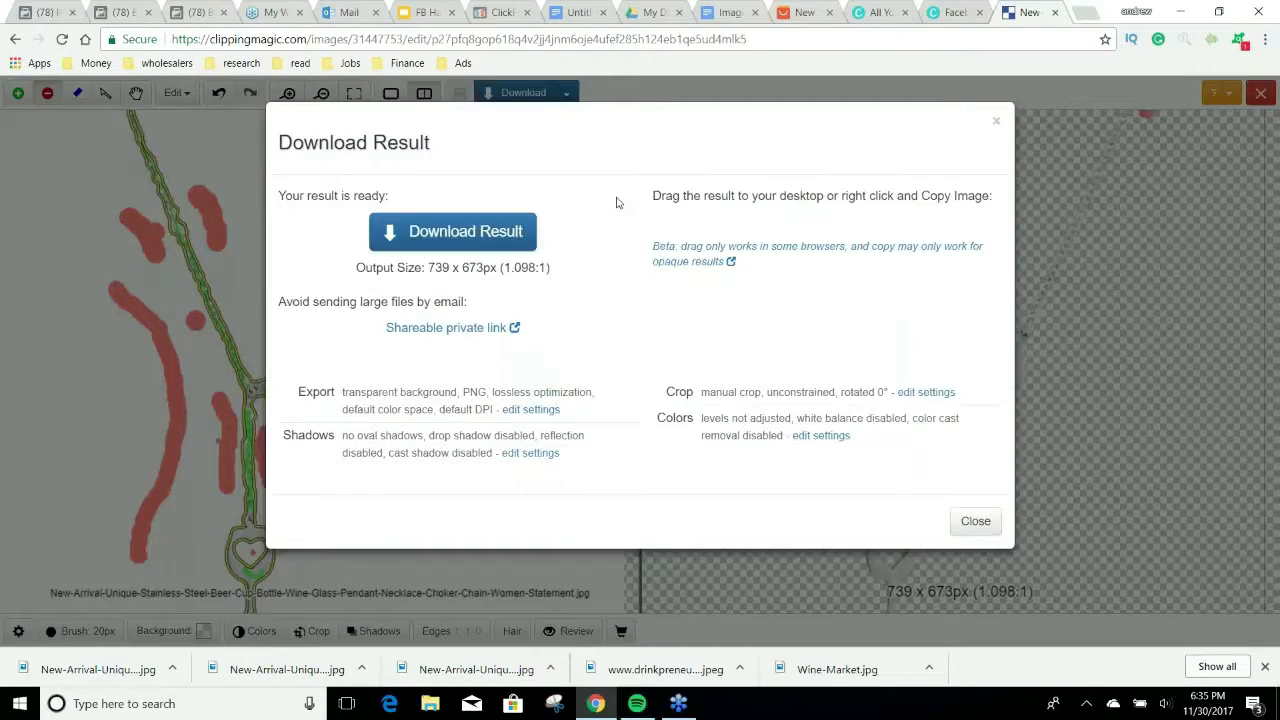
pyautogui.click(475, 246)
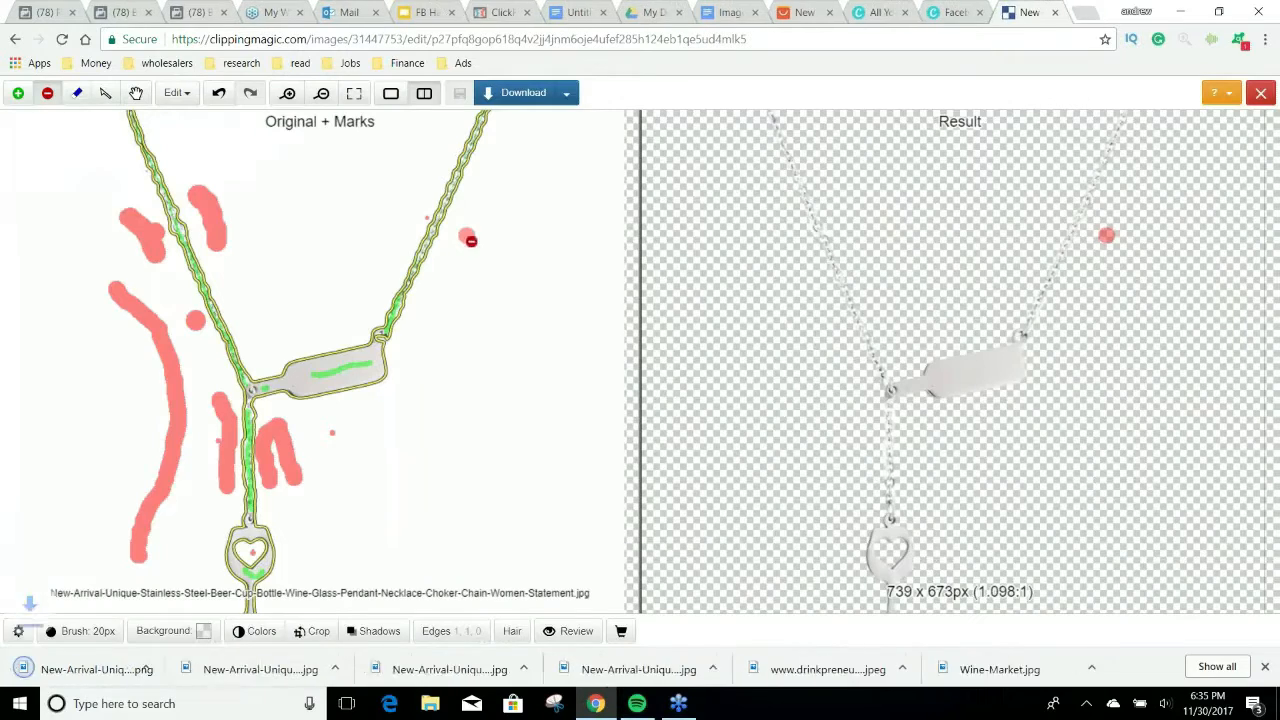
# Review the necklace photos on the AliExpress product page and the sample ads in the "Images & Post Sold" document.
pyautogui.click(807, 10)
pyautogui.scroll(5, 600, 380)
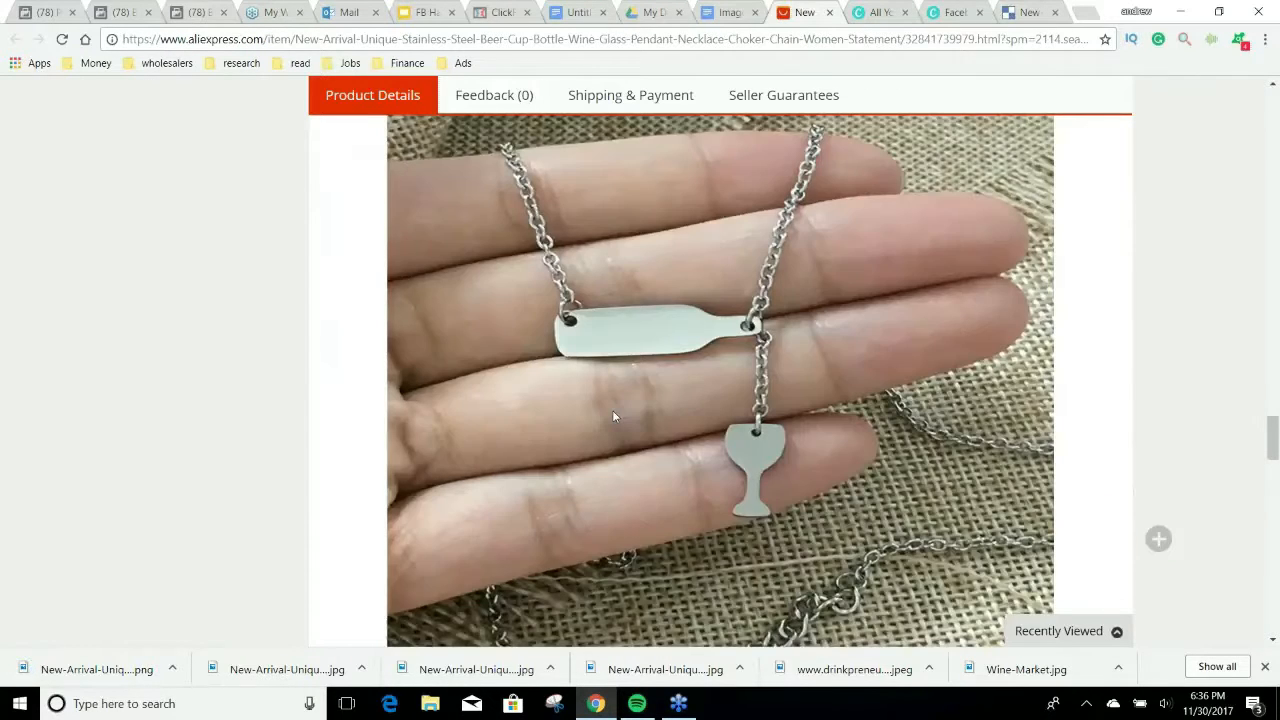
pyautogui.scroll(10, 614, 416)
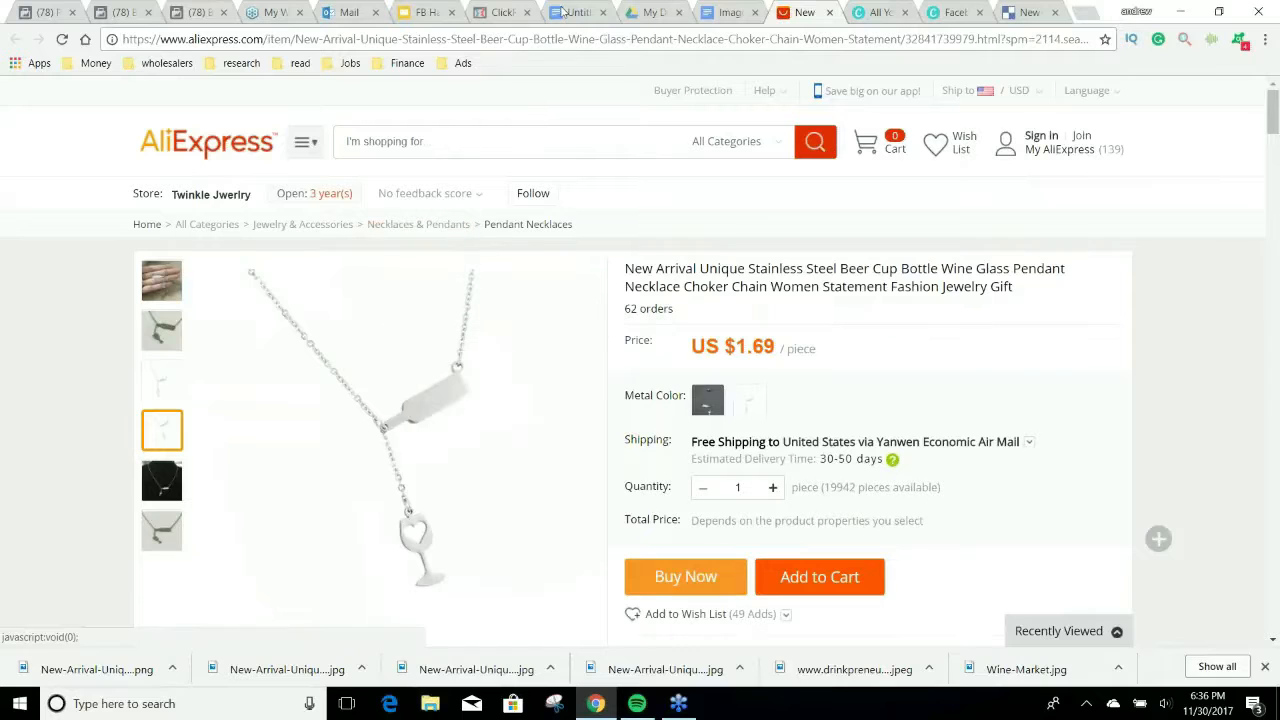
pyautogui.click(710, 11)
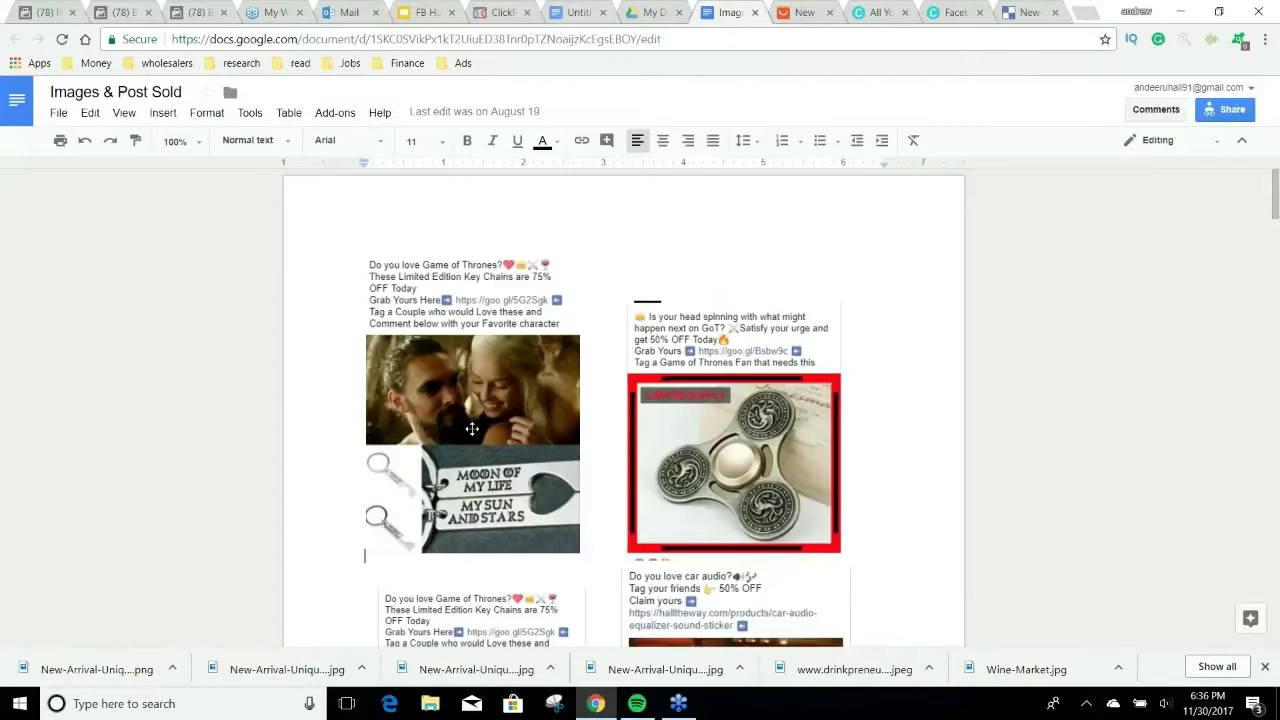
# Switch to the Canva Facebook Post design and add the uploaded "Moon of My Life" keychain photo with the dark background.
pyautogui.click(955, 12)
pyautogui.scroll(-20, 279, 473)
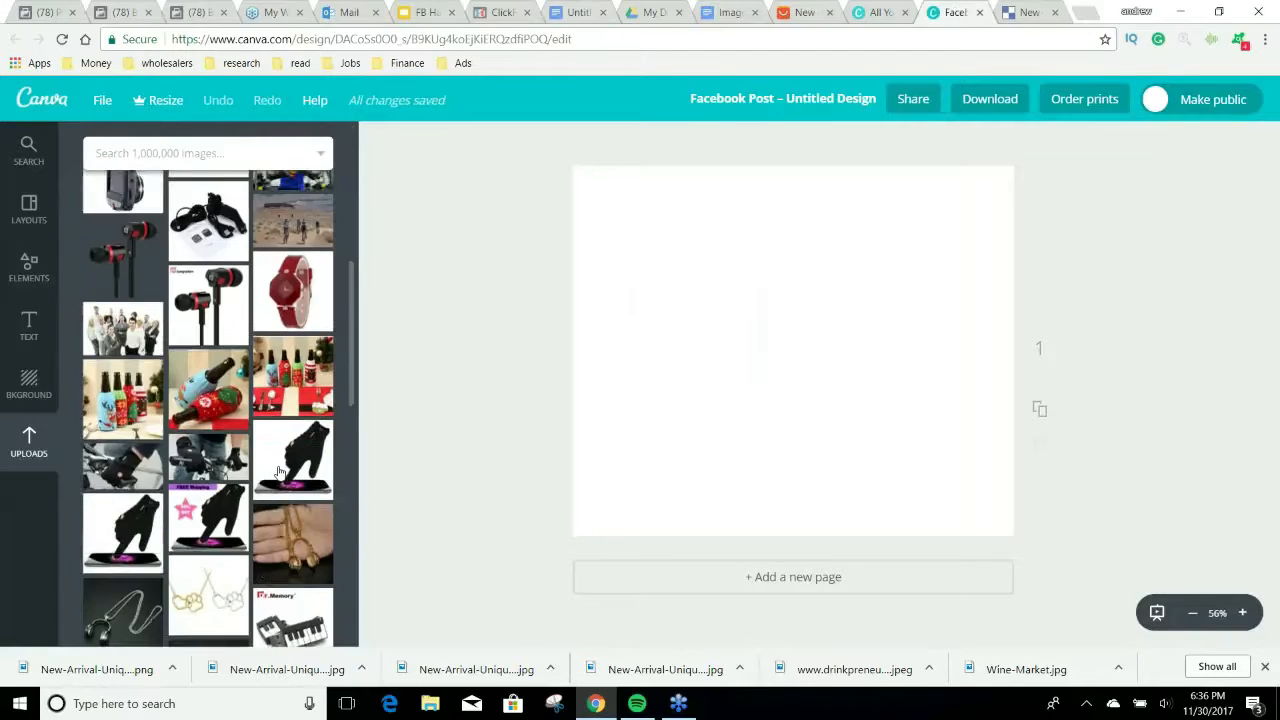
pyautogui.scroll(-15, 275, 473)
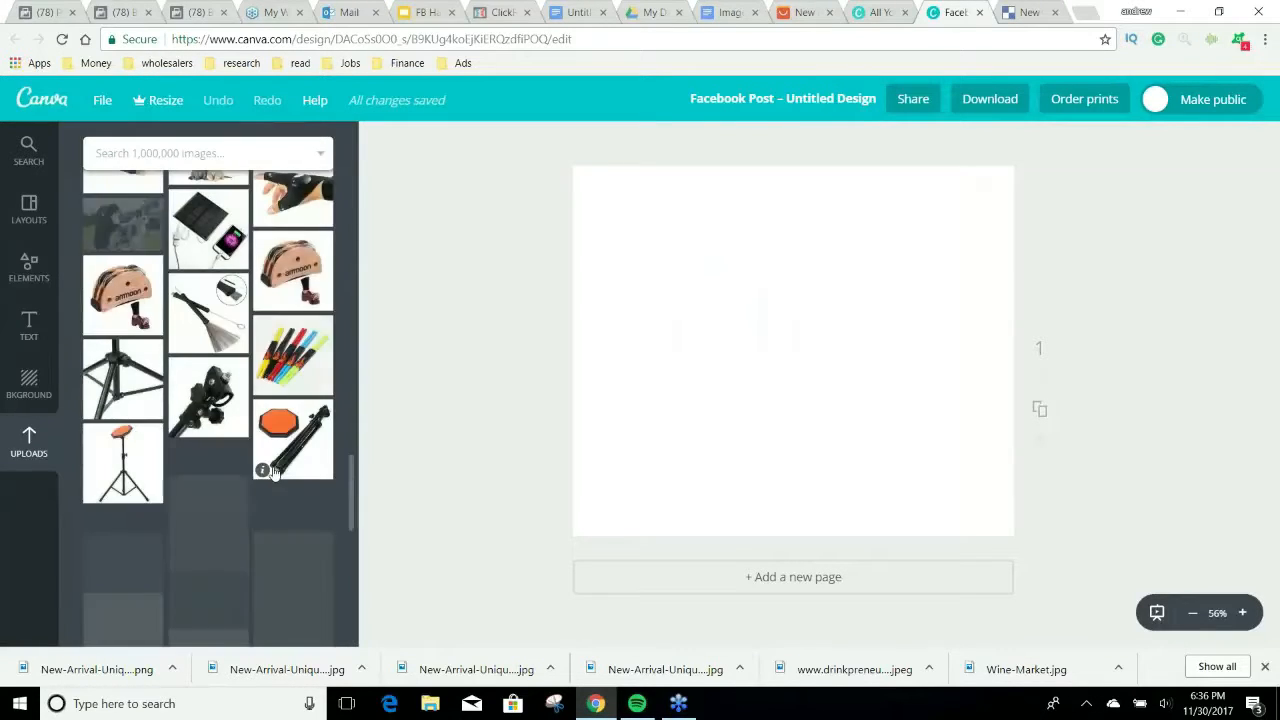
pyautogui.scroll(-15, 275, 473)
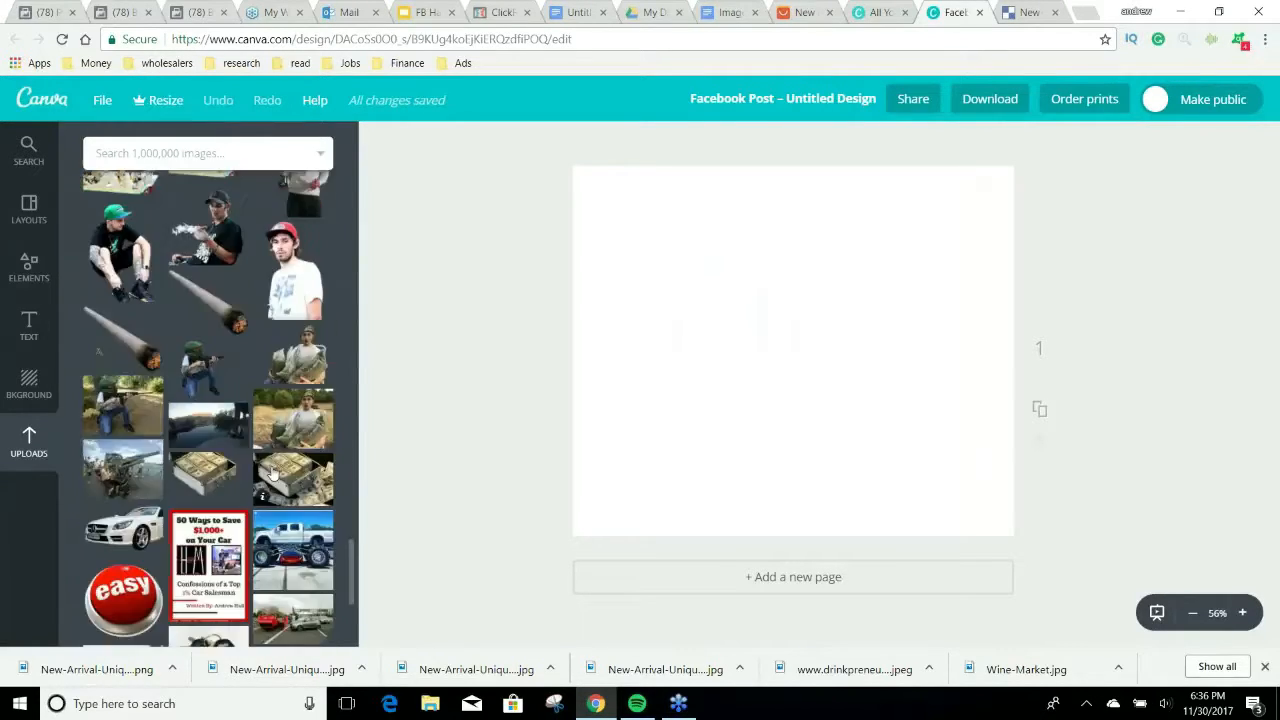
pyautogui.scroll(-15, 208, 410)
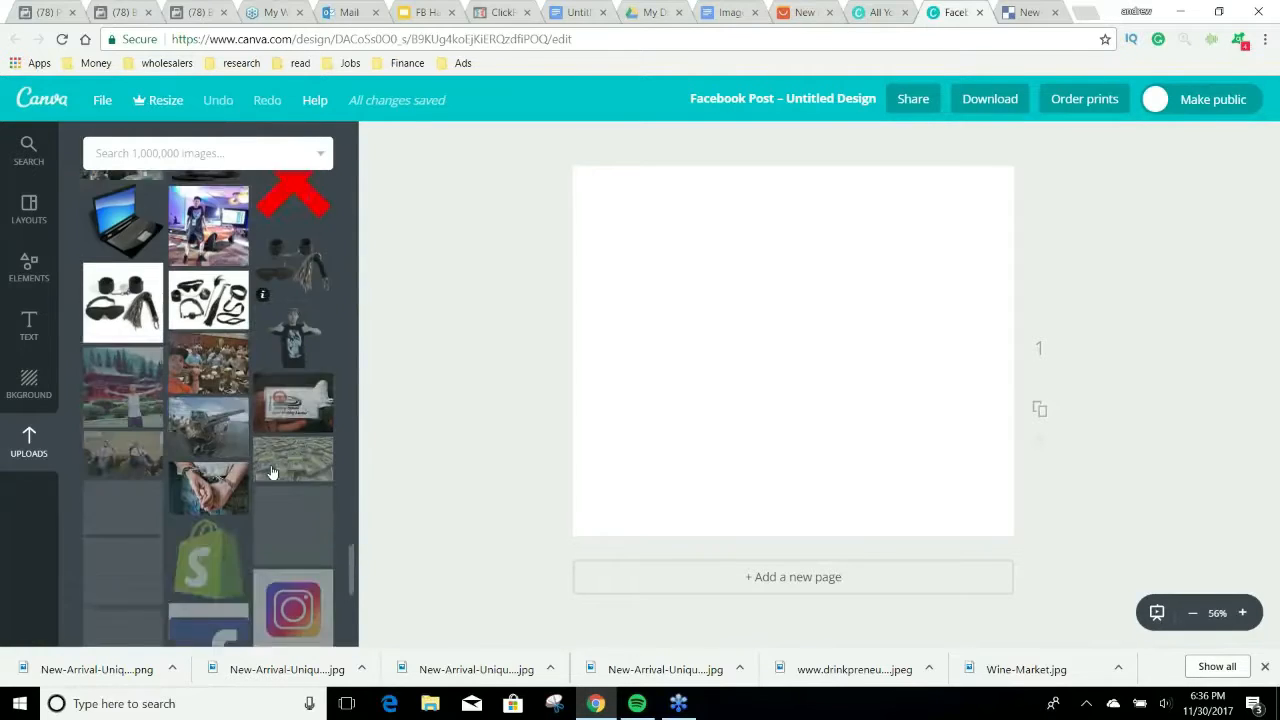
pyautogui.scroll(2, 120, 440)
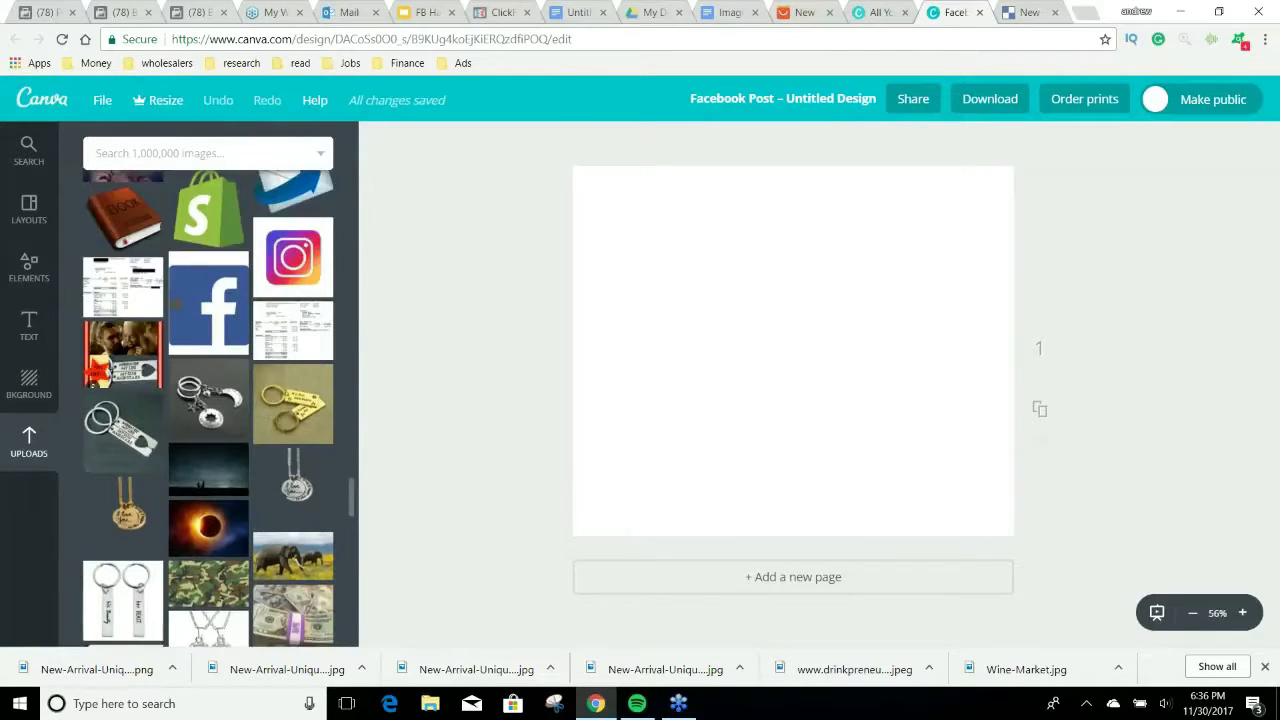
pyautogui.click(118, 440)
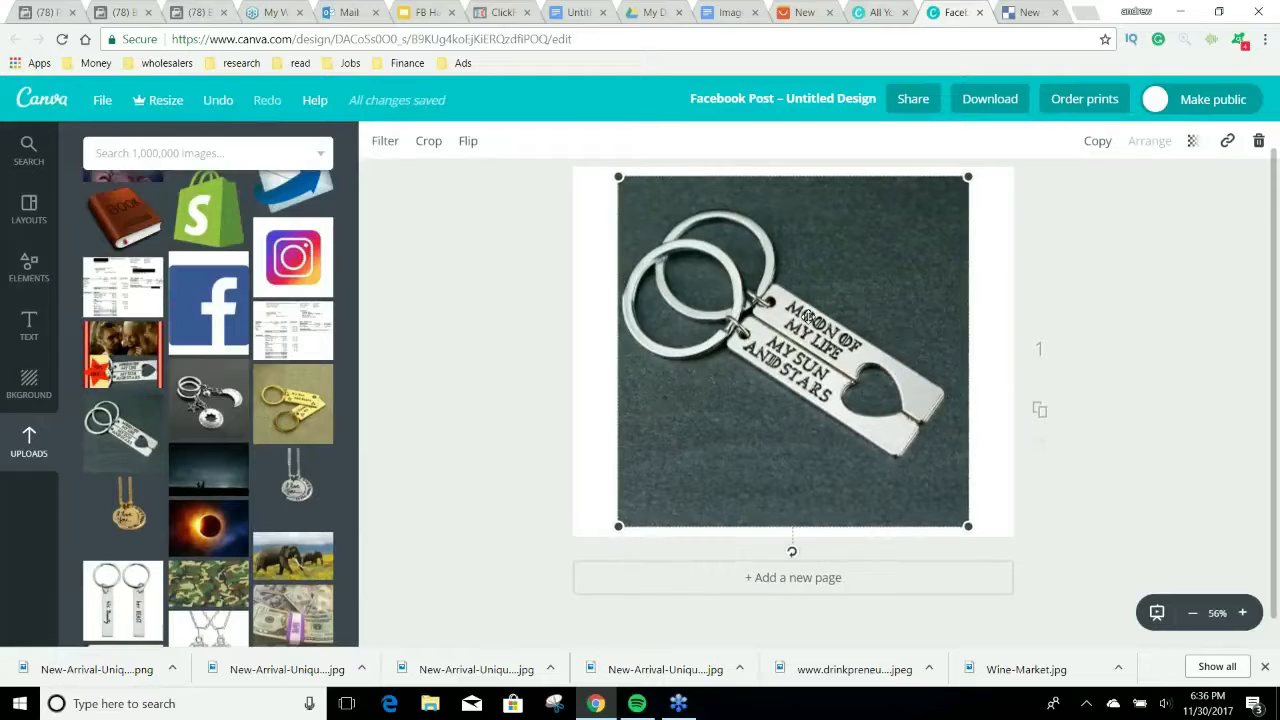
# Enlarge and reposition the keychain photo so that it fills the whole canvas.
pyautogui.scroll(1, 784, 390)
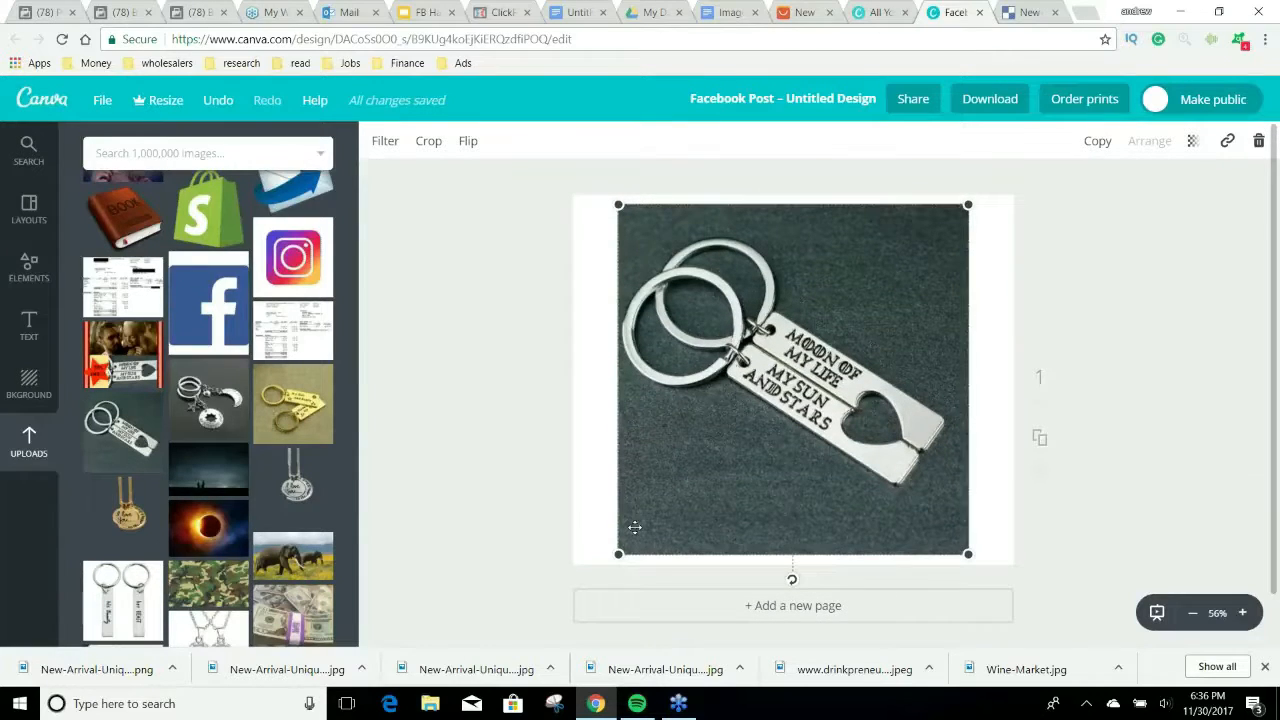
pyautogui.moveTo(622, 550); pyautogui.dragTo(562, 610)
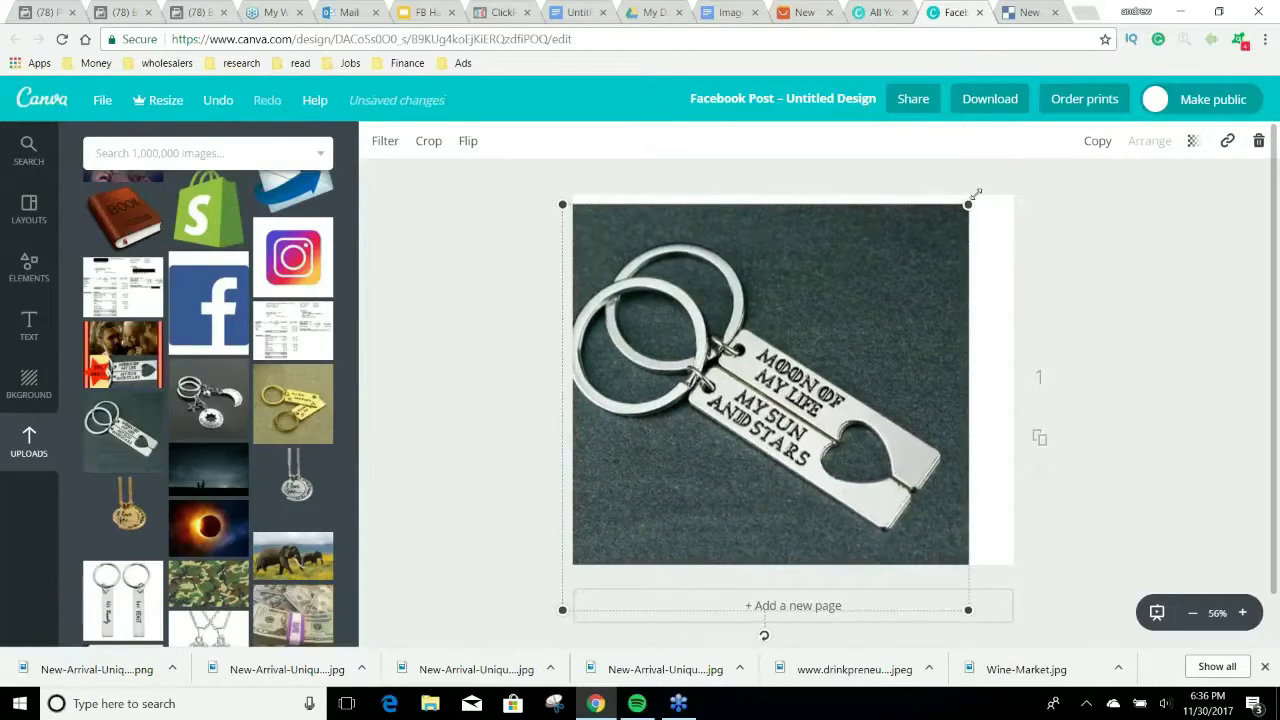
pyautogui.moveTo(969, 205); pyautogui.dragTo(1029, 149)
pyautogui.moveTo(908, 290); pyautogui.dragTo(921, 312)
pyautogui.click(1098, 322)
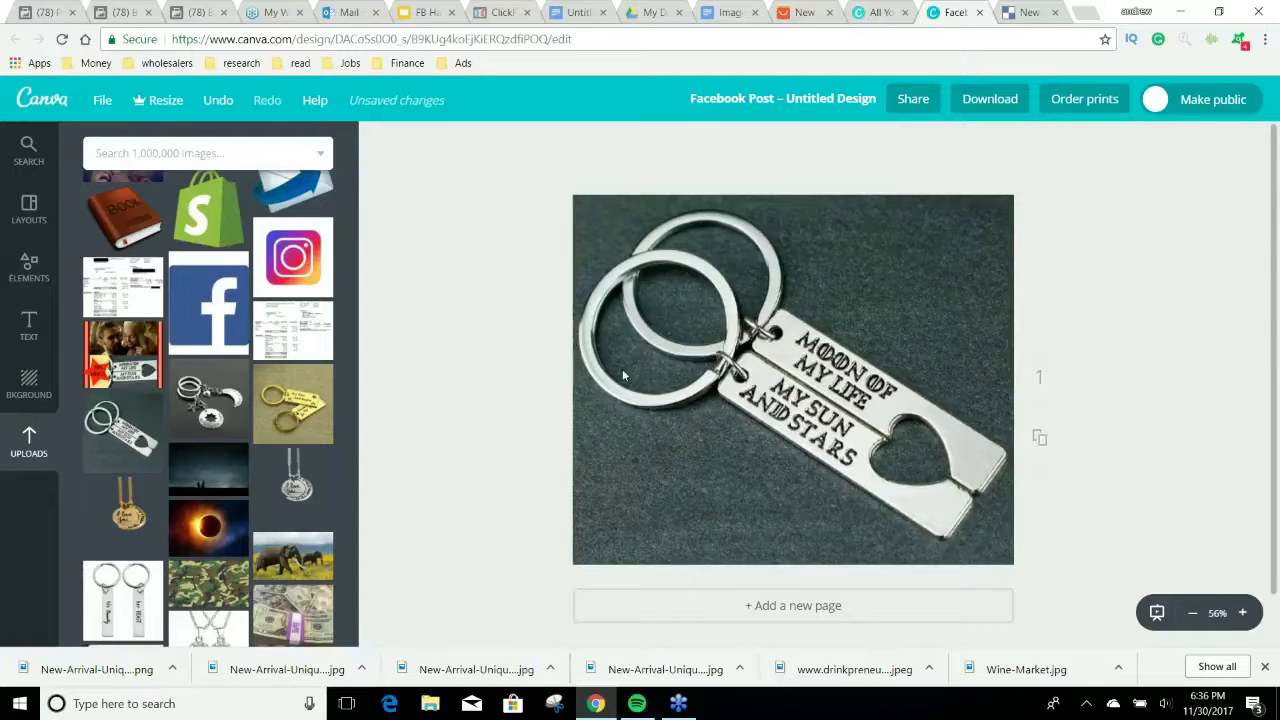
# Place the uploaded 75% OFF keychain ad on the canvas, compare it with the sample ads document, and remove it again.
pyautogui.click(110, 355)
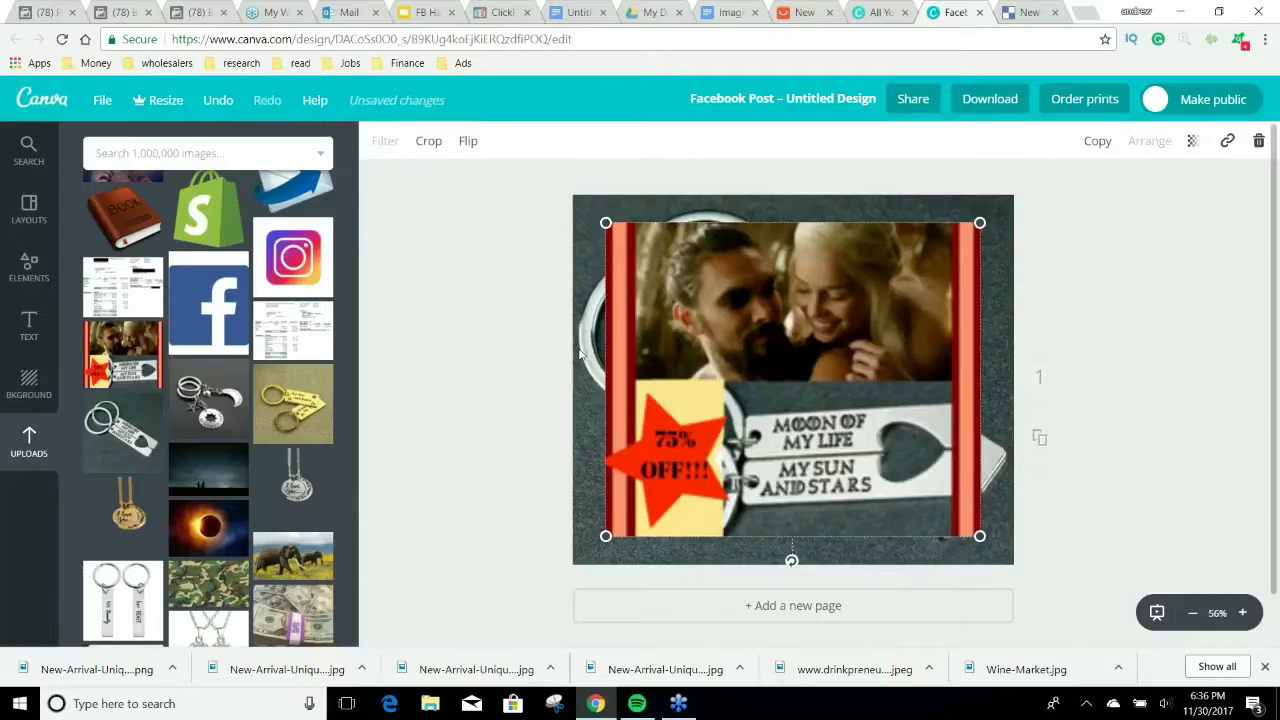
pyautogui.click(578, 12)
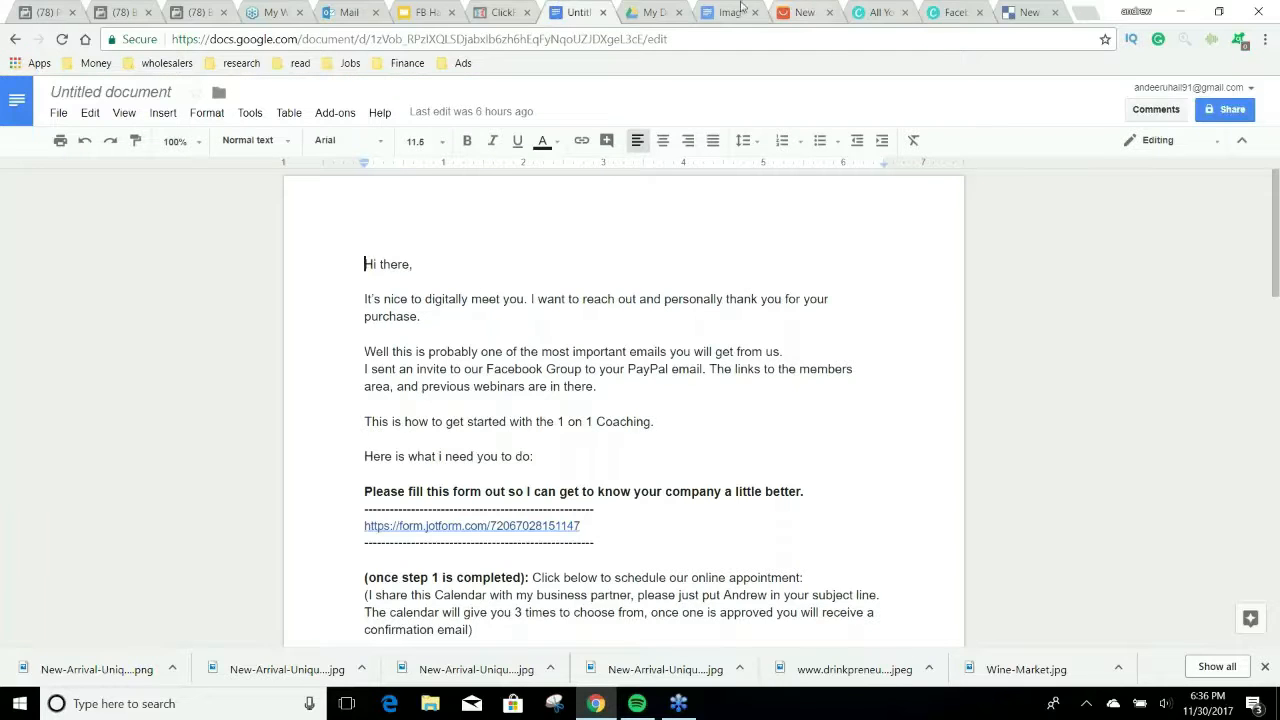
pyautogui.click(729, 13)
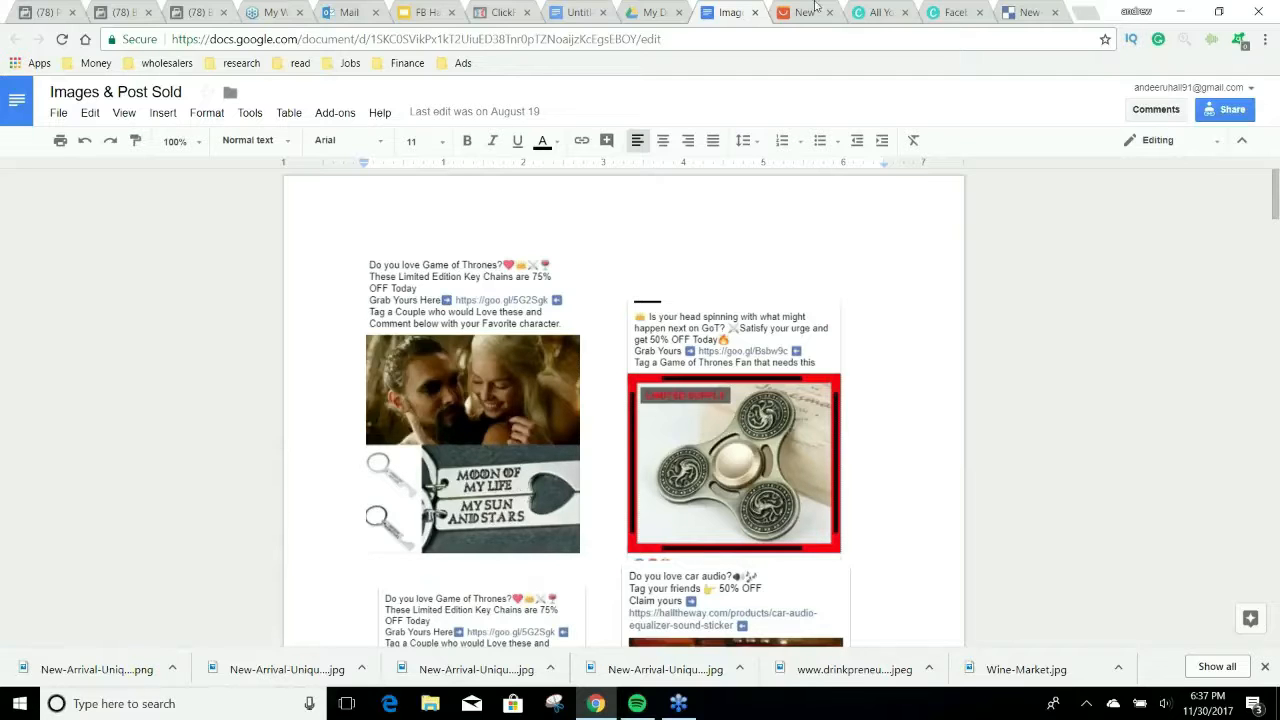
pyautogui.click(945, 9)
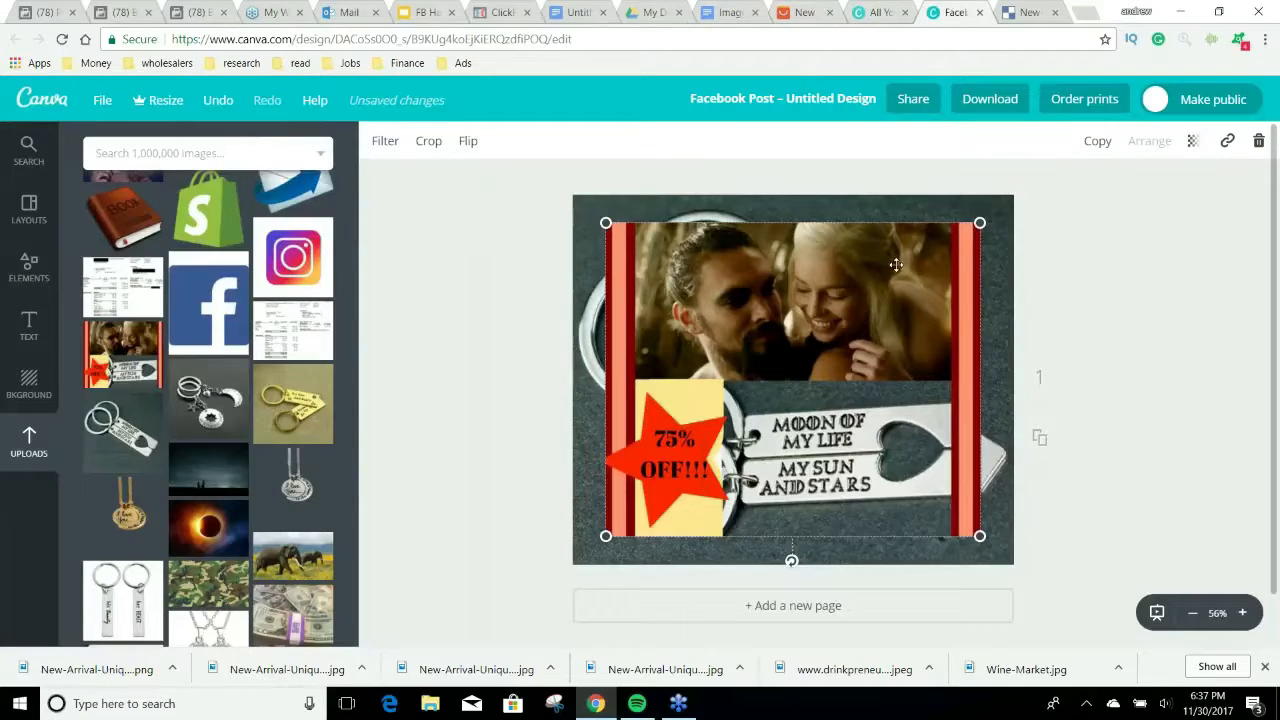
pyautogui.press('Delete')
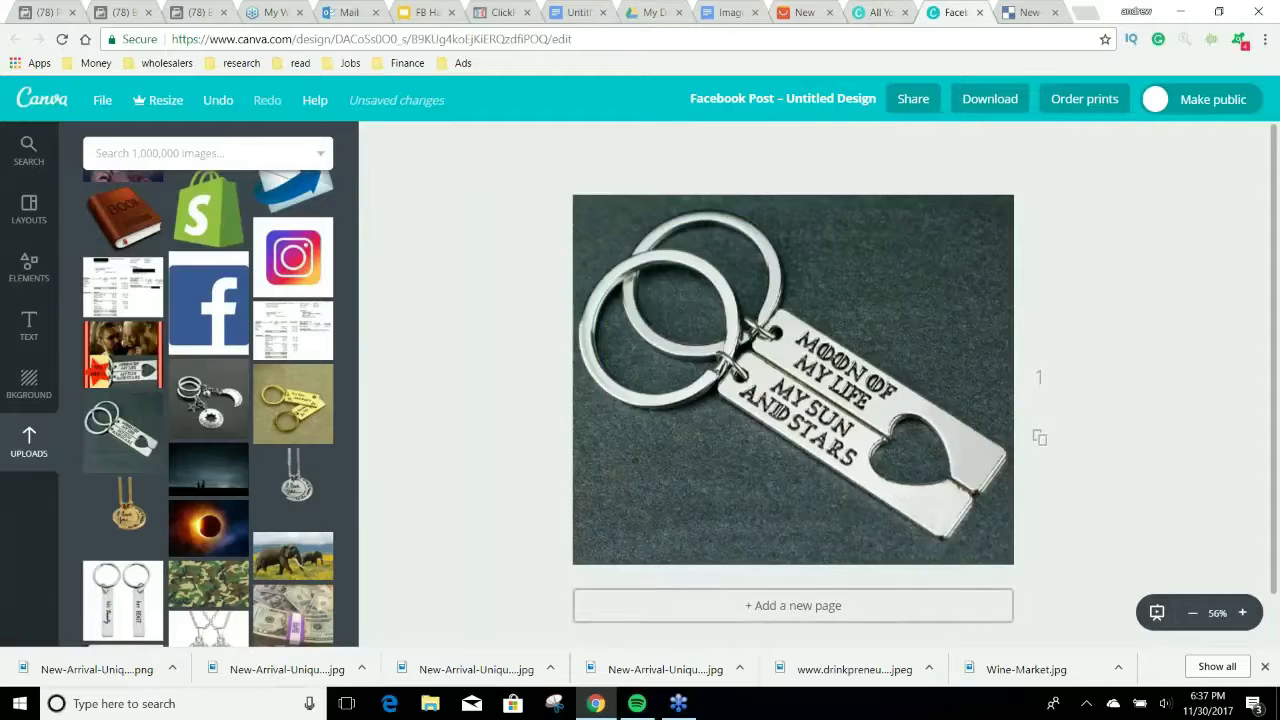
# Examine the Game of Thrones keychain ad in the "Images & Post Sold" document as a model for the post.
pyautogui.click(716, 8)
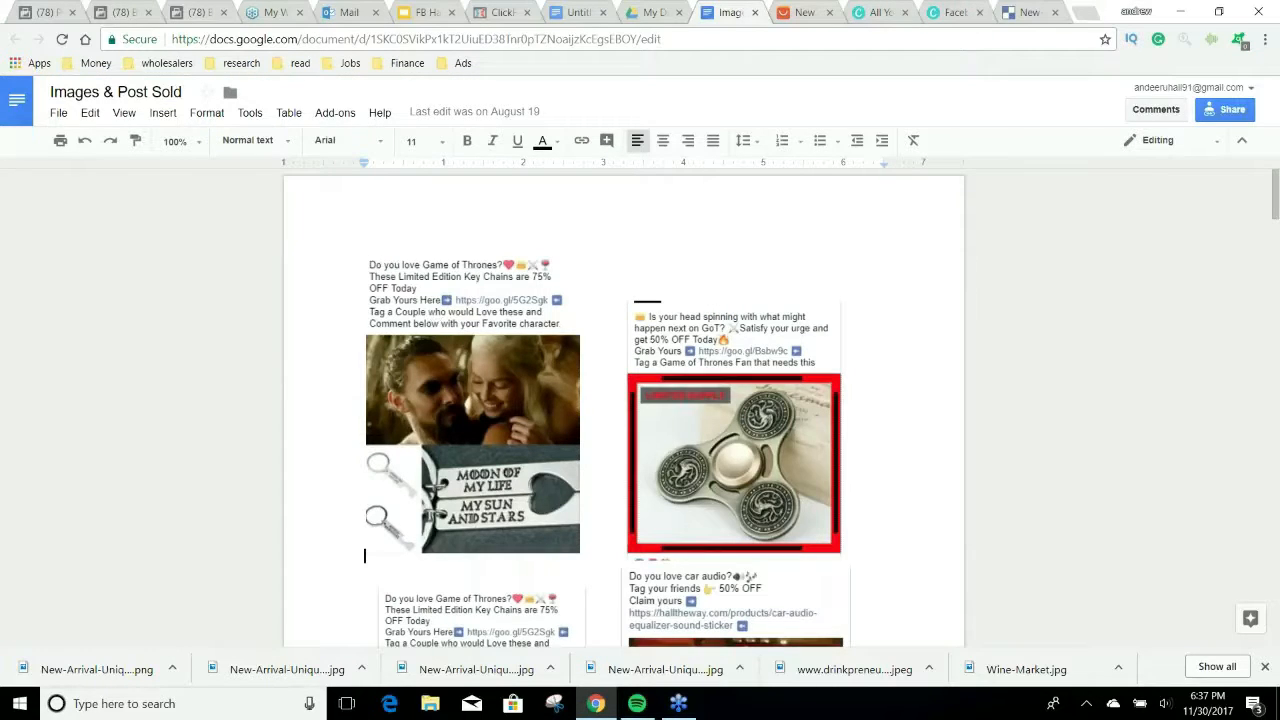
pyautogui.click(953, 11)
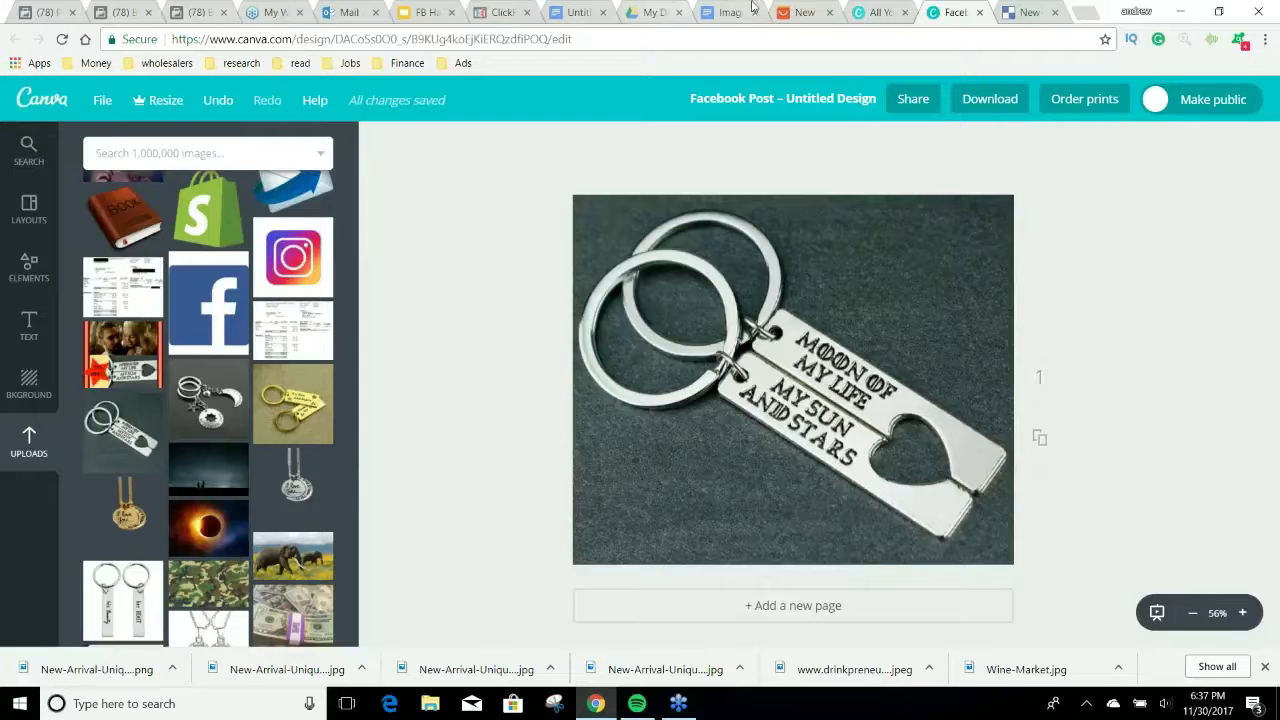
pyautogui.click(718, 10)
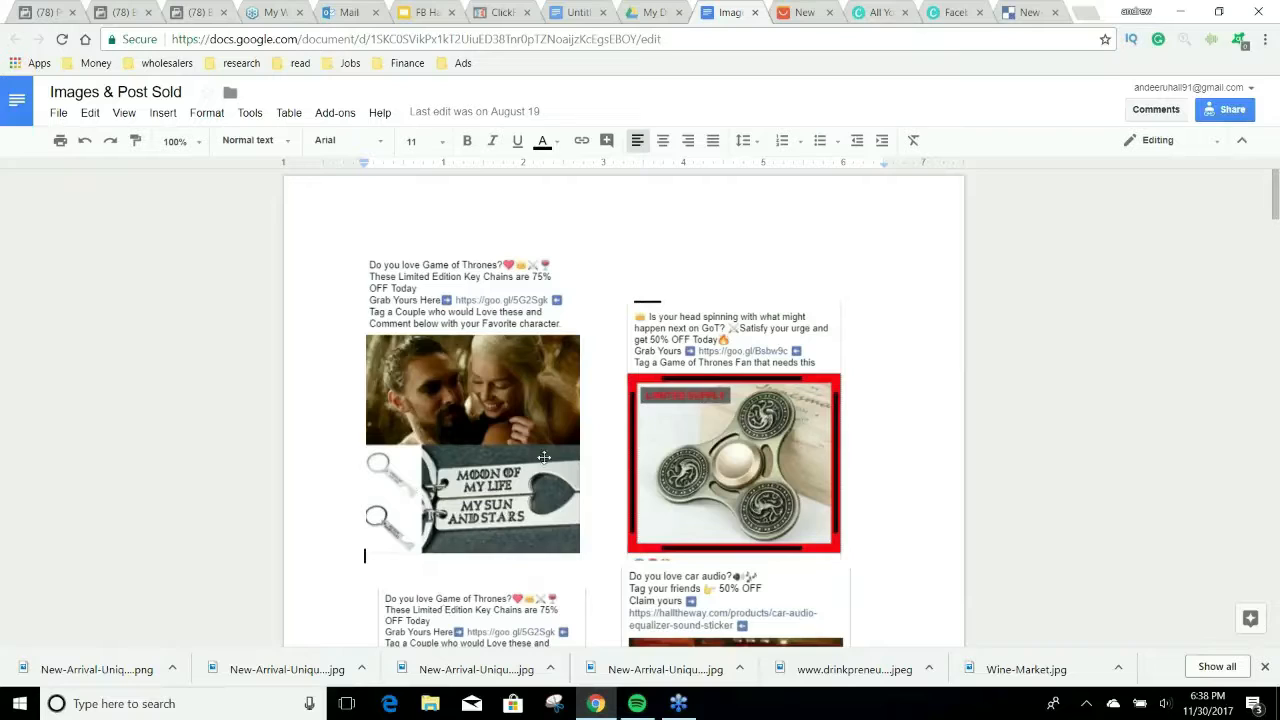
pyautogui.click(489, 268)
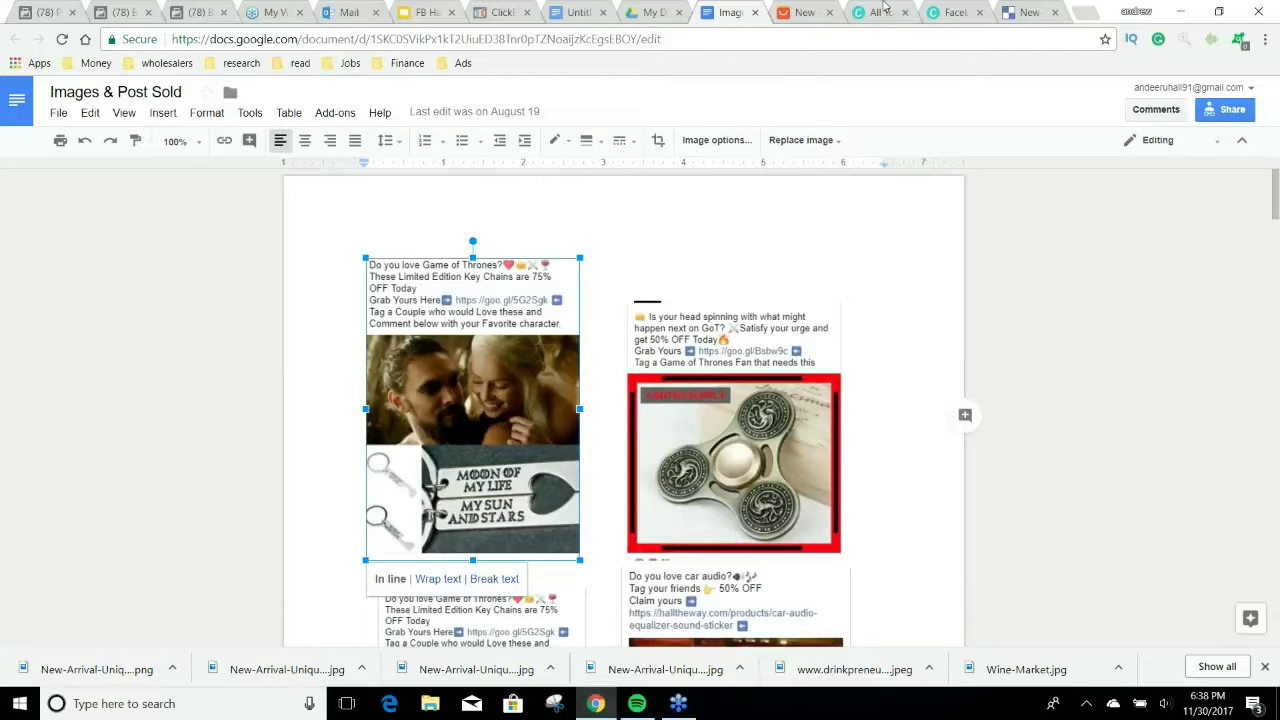
# Switch back to the Canva Facebook Post design and delete the keychain photo from the canvas.
pyautogui.click(943, 12)
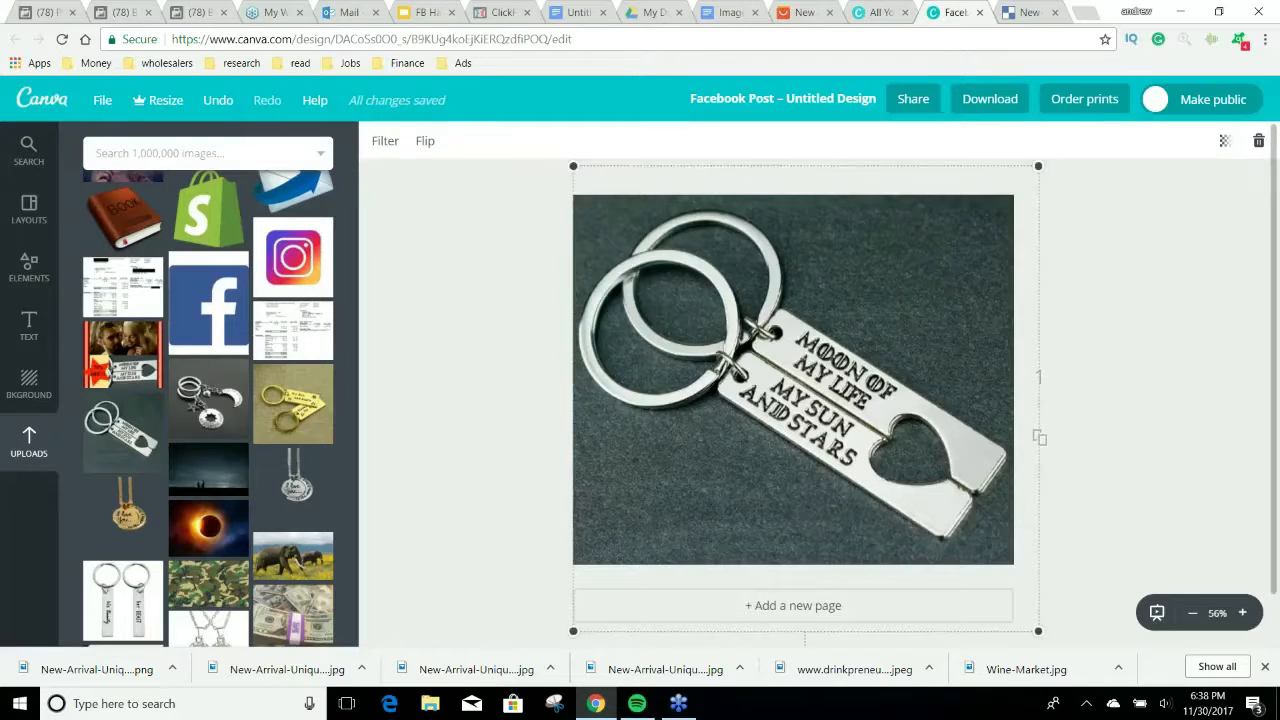
pyautogui.press('Delete')
# Upload the downloaded necklace JPG, the necklace cutout PNG, the drinkpreneur JPEG and Wine-Market.jpg to the Canva uploads.
pyautogui.scroll(-10, 278, 558)
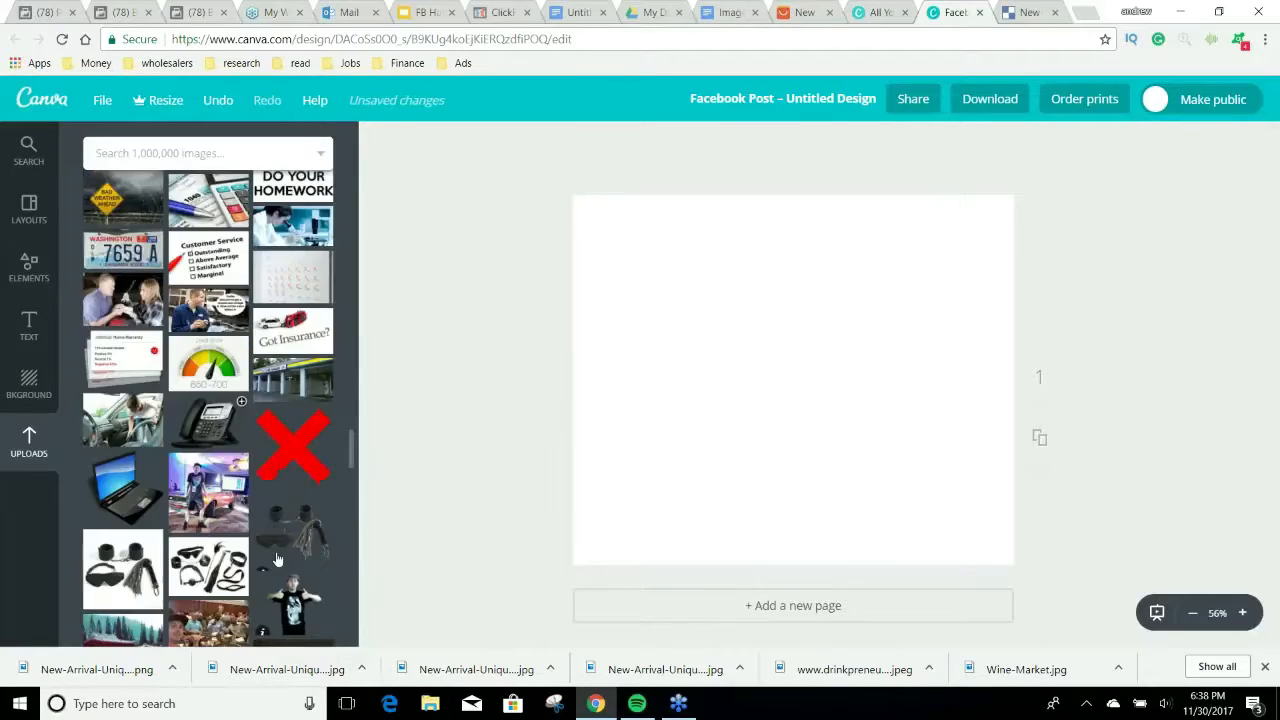
pyautogui.moveTo(350, 448); pyautogui.dragTo(349, 220)
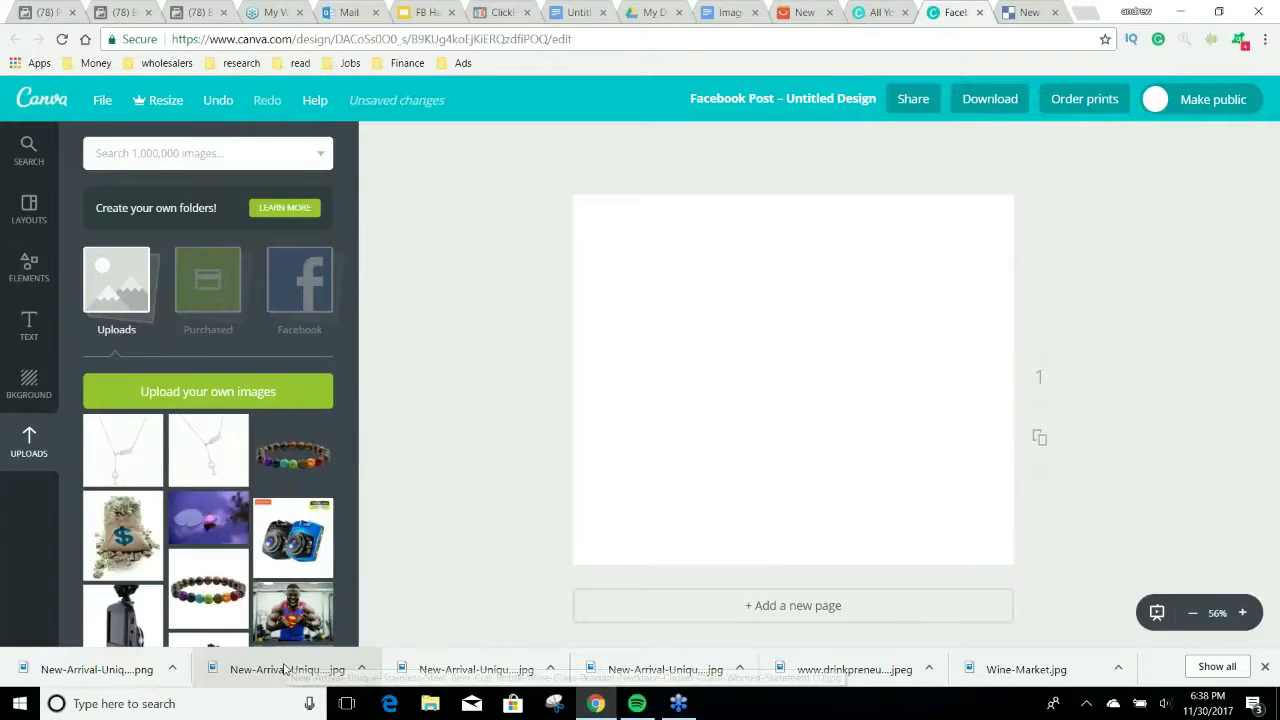
pyautogui.moveTo(284, 669); pyautogui.dragTo(239, 472)
pyautogui.moveTo(128, 668); pyautogui.dragTo(159, 506)
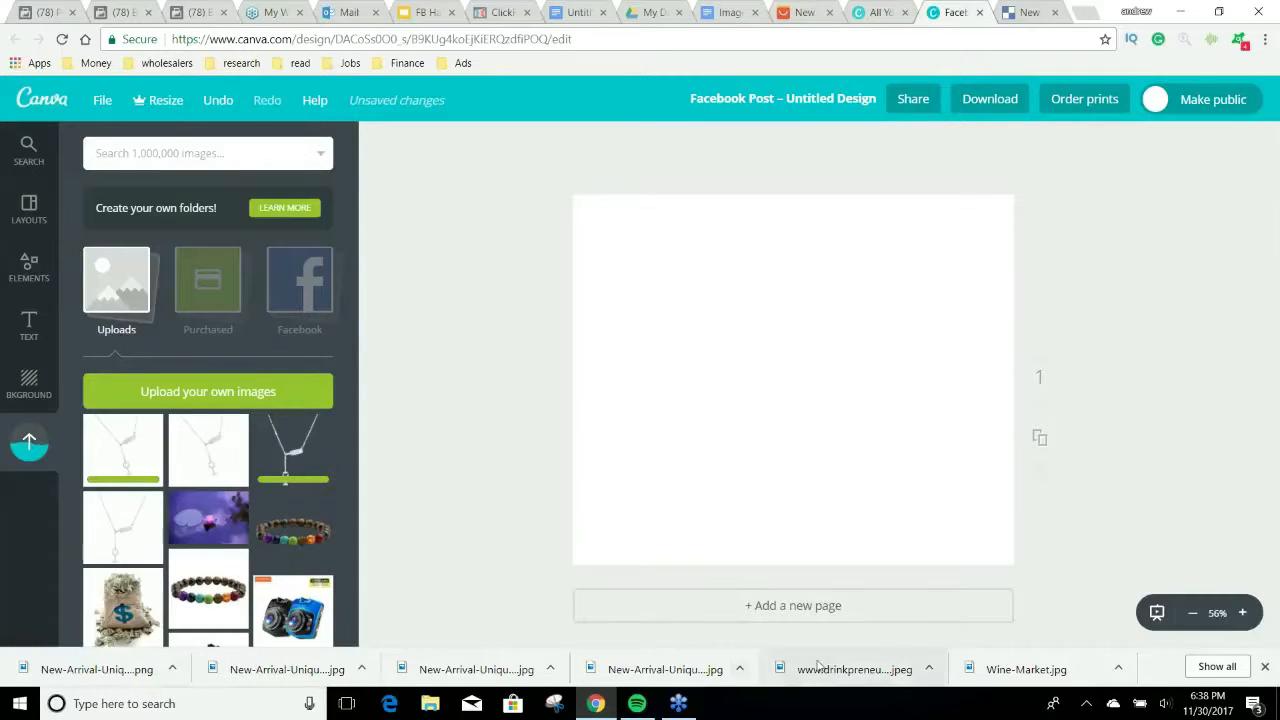
pyautogui.moveTo(818, 667); pyautogui.dragTo(298, 550)
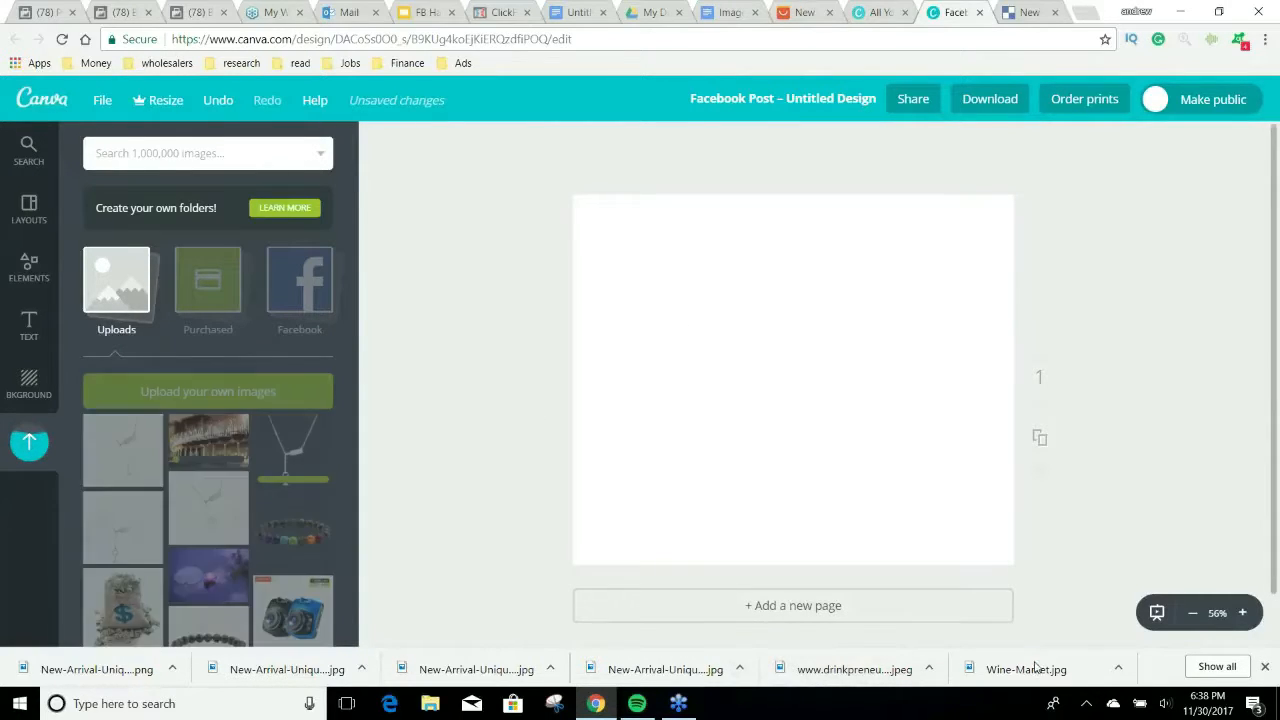
pyautogui.moveTo(1036, 667); pyautogui.dragTo(276, 453)
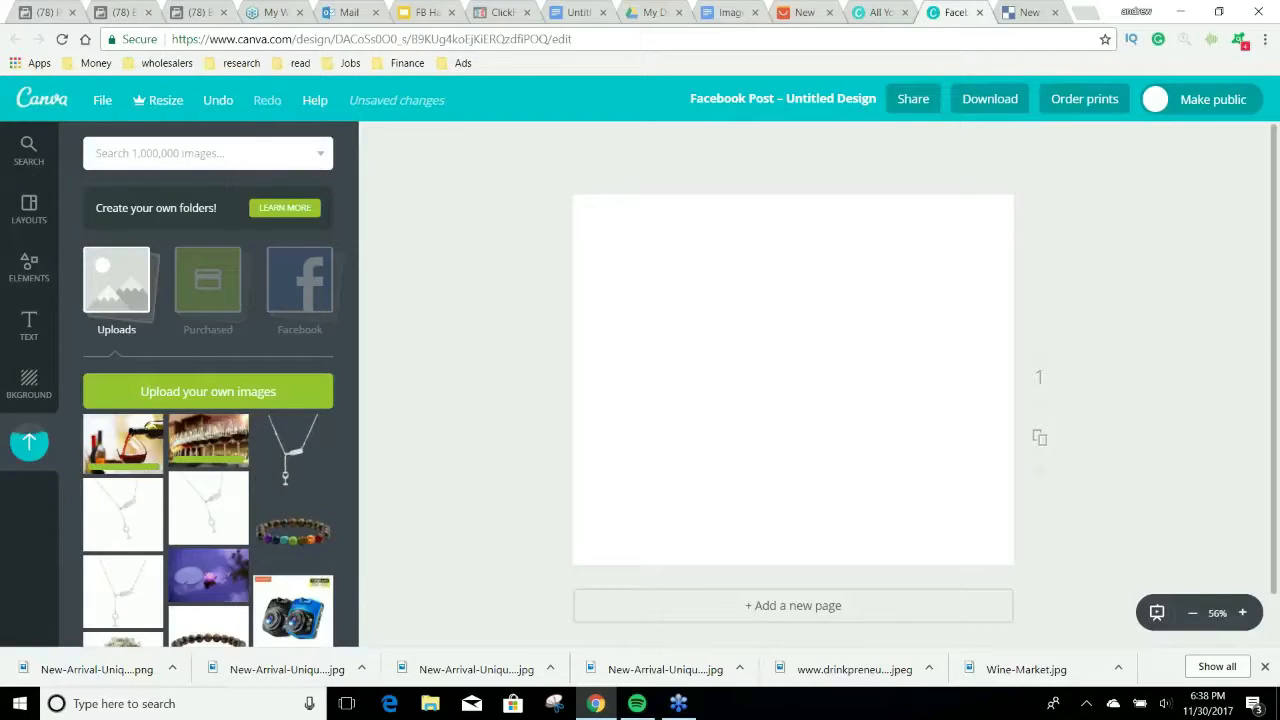
# Close the Clipping Magic page, search the web for "pixabay" in a new browser tab, and open the Pixabay home page.
pyautogui.click(1080, 11)
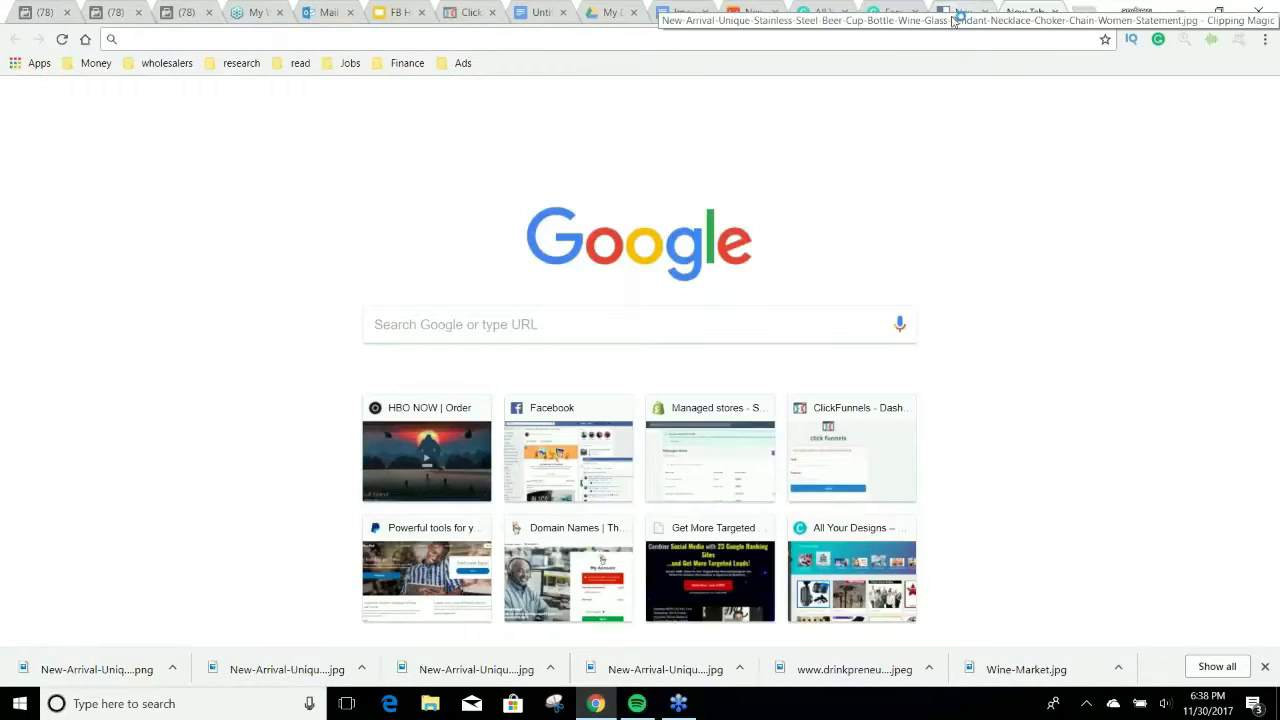
pyautogui.click(955, 14)
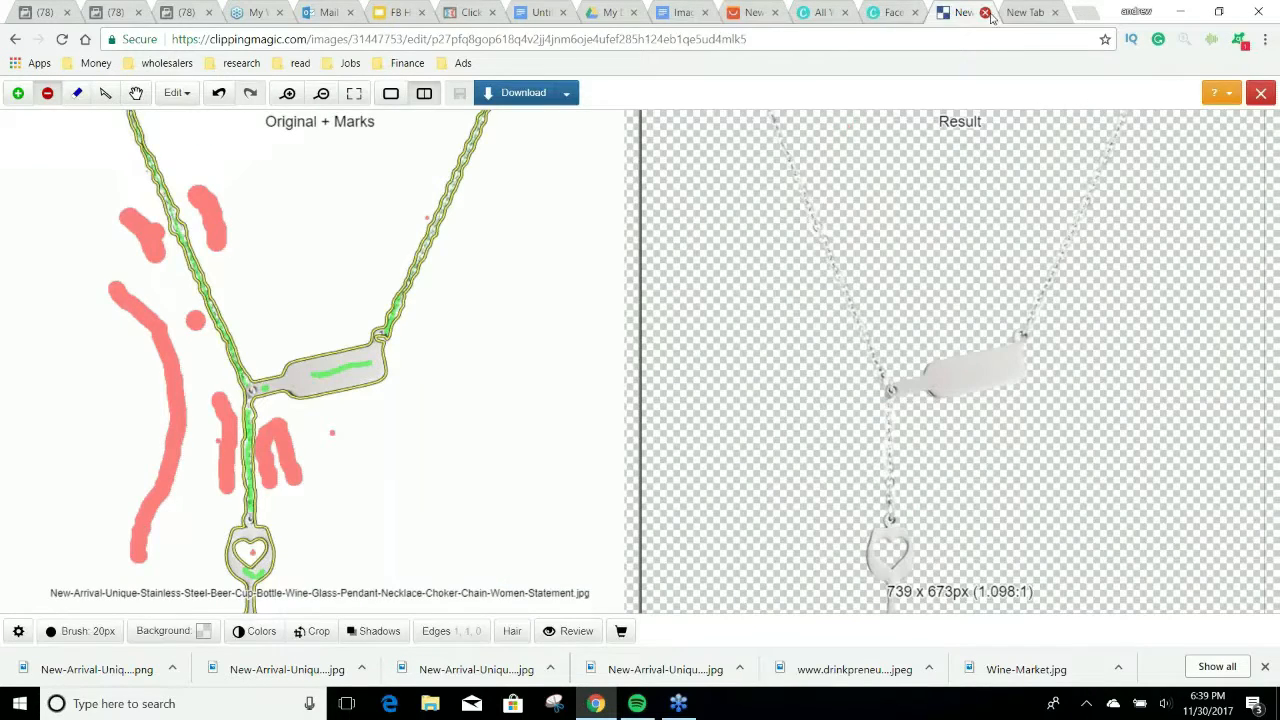
pyautogui.click(985, 12)
pyautogui.click(700, 335)
pyautogui.write('p')
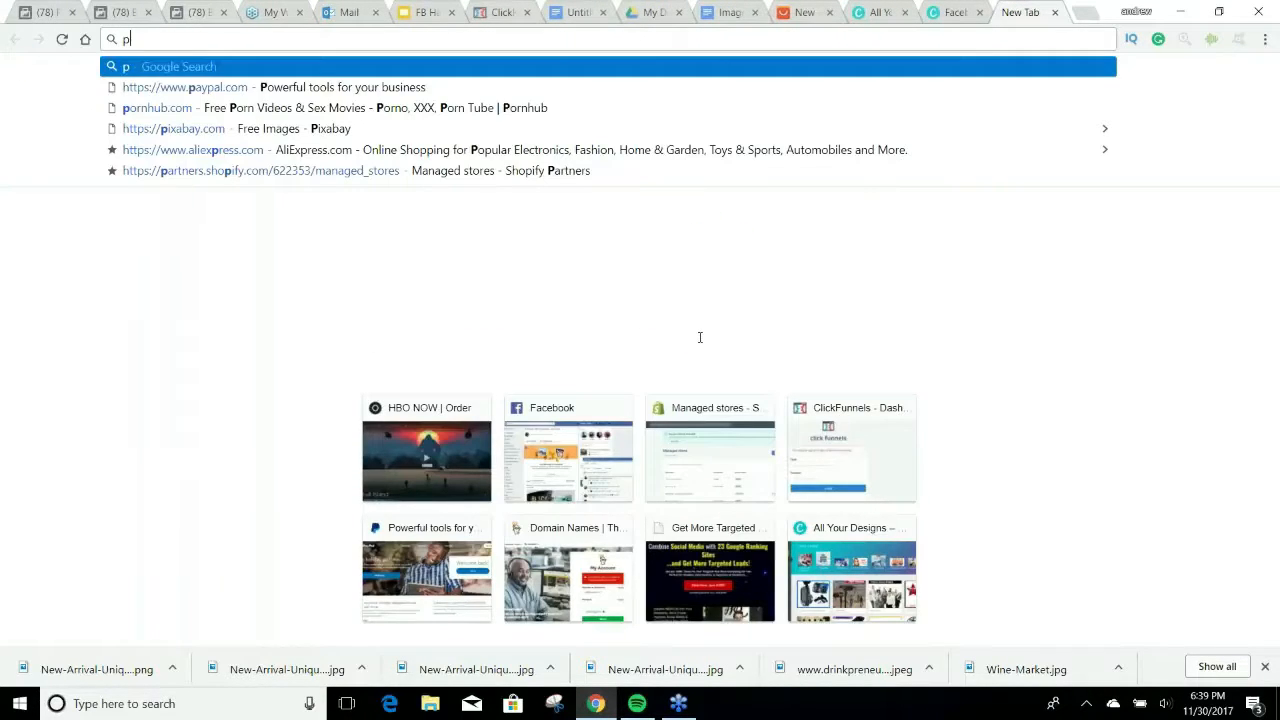
pyautogui.write('ixabay')
pyautogui.press('Return')
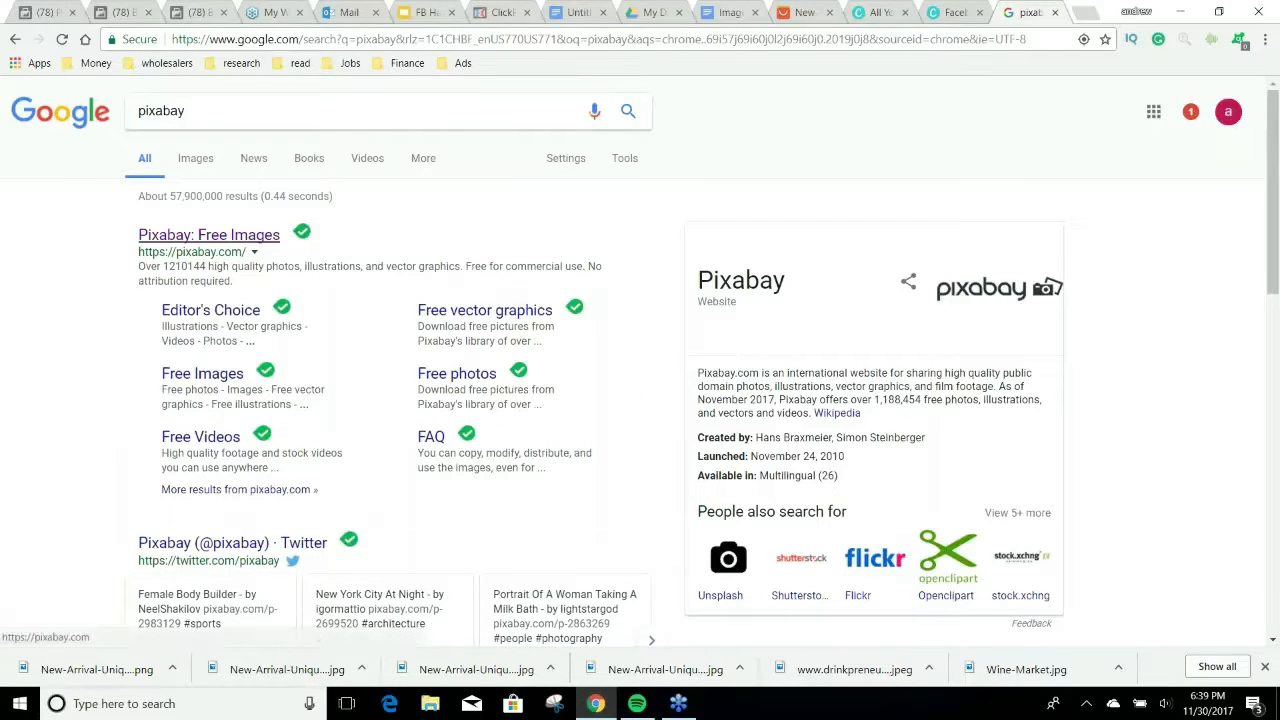
pyautogui.click(248, 236)
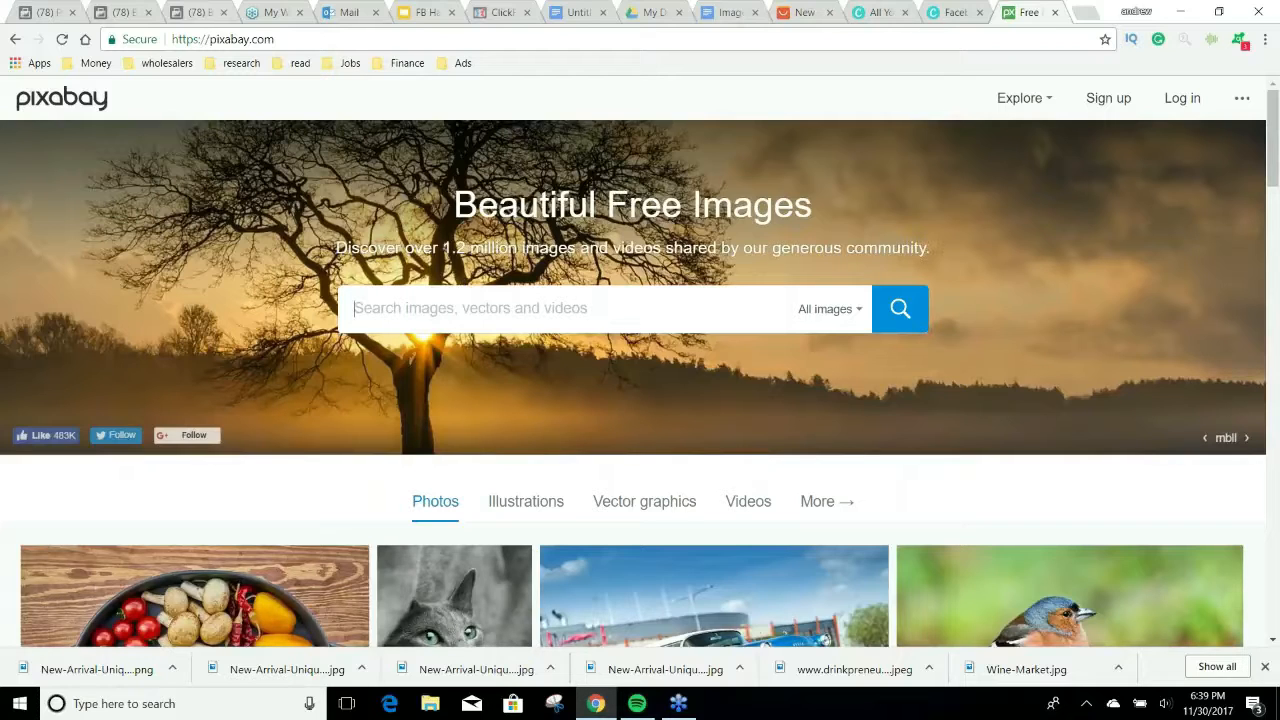
# Search Pixabay for "wine person".
pyautogui.write('i')
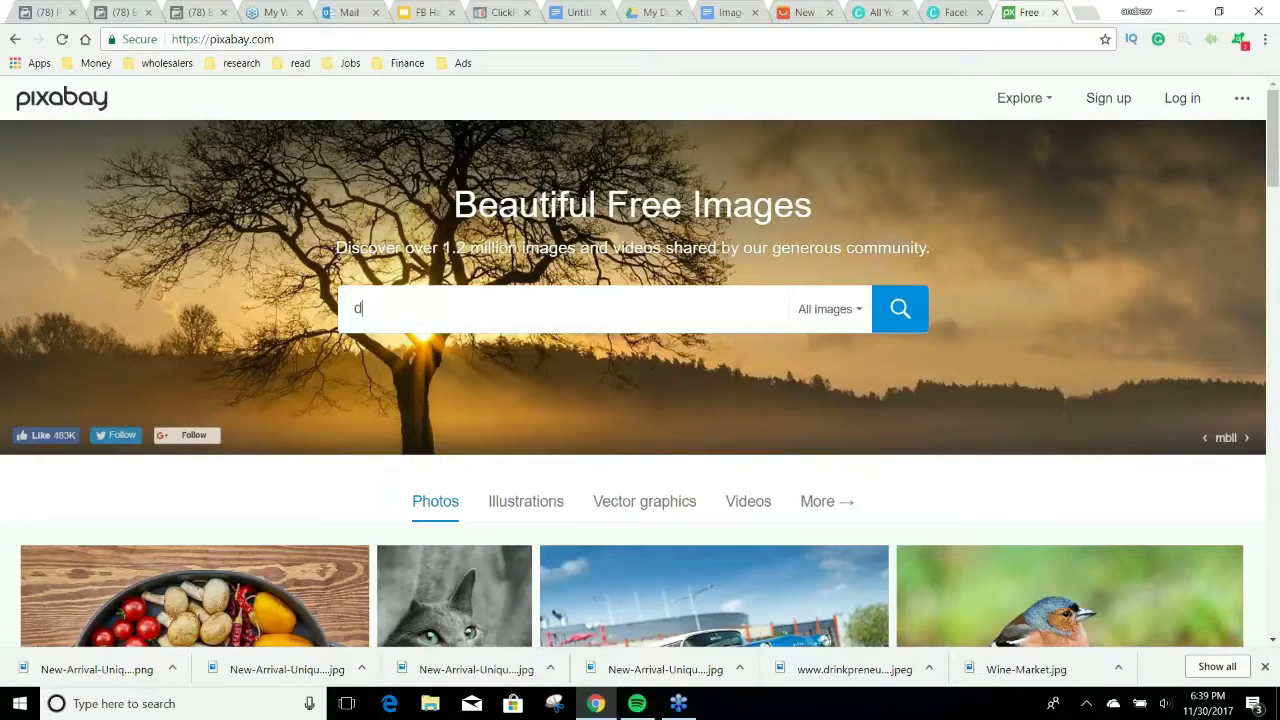
pyautogui.press('BackSpace')
pyautogui.write('wine')
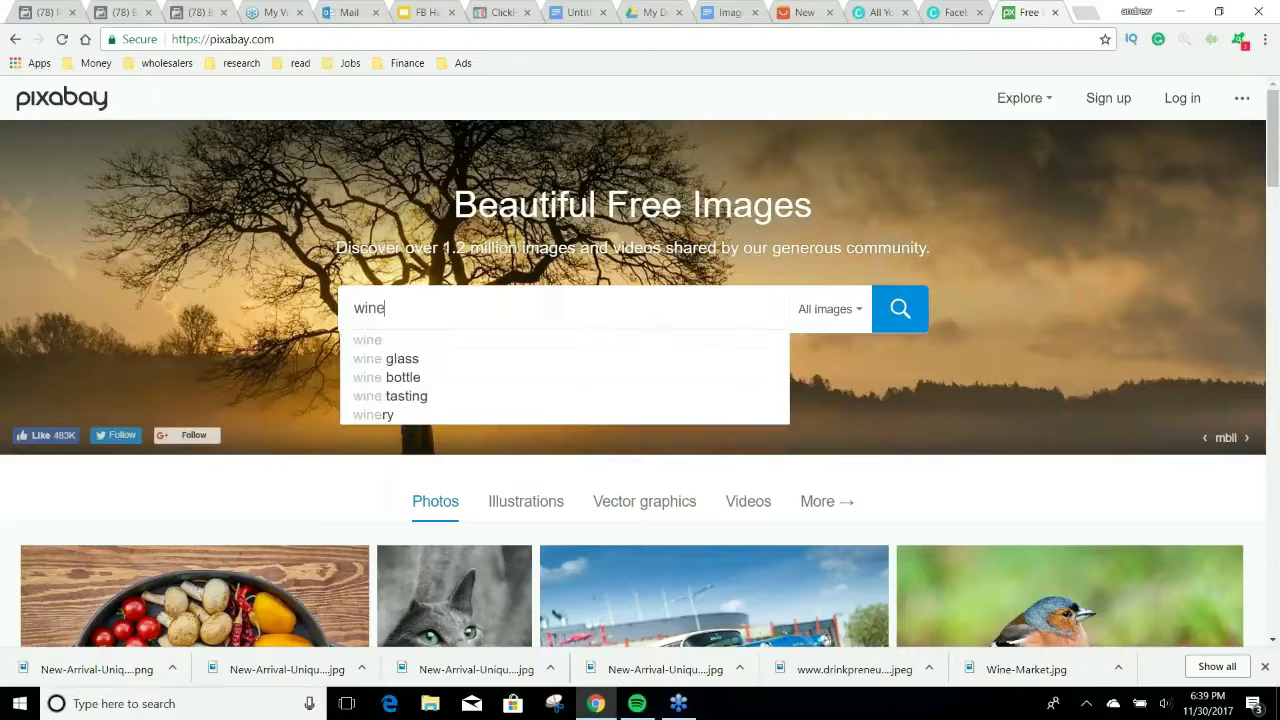
pyautogui.write(' person')
pyautogui.press('Return')
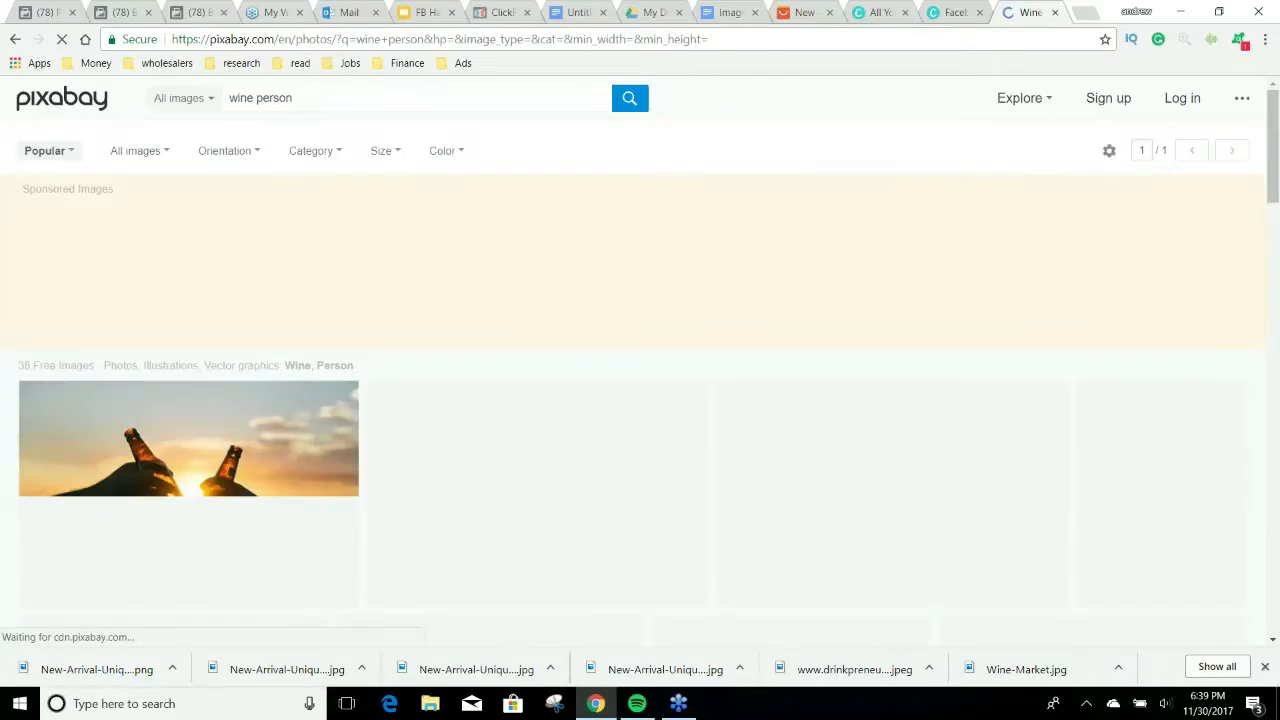
# Look through the "wine person" search results for a photo that suits the wine necklace post.
pyautogui.scroll(-1, 577, 365)
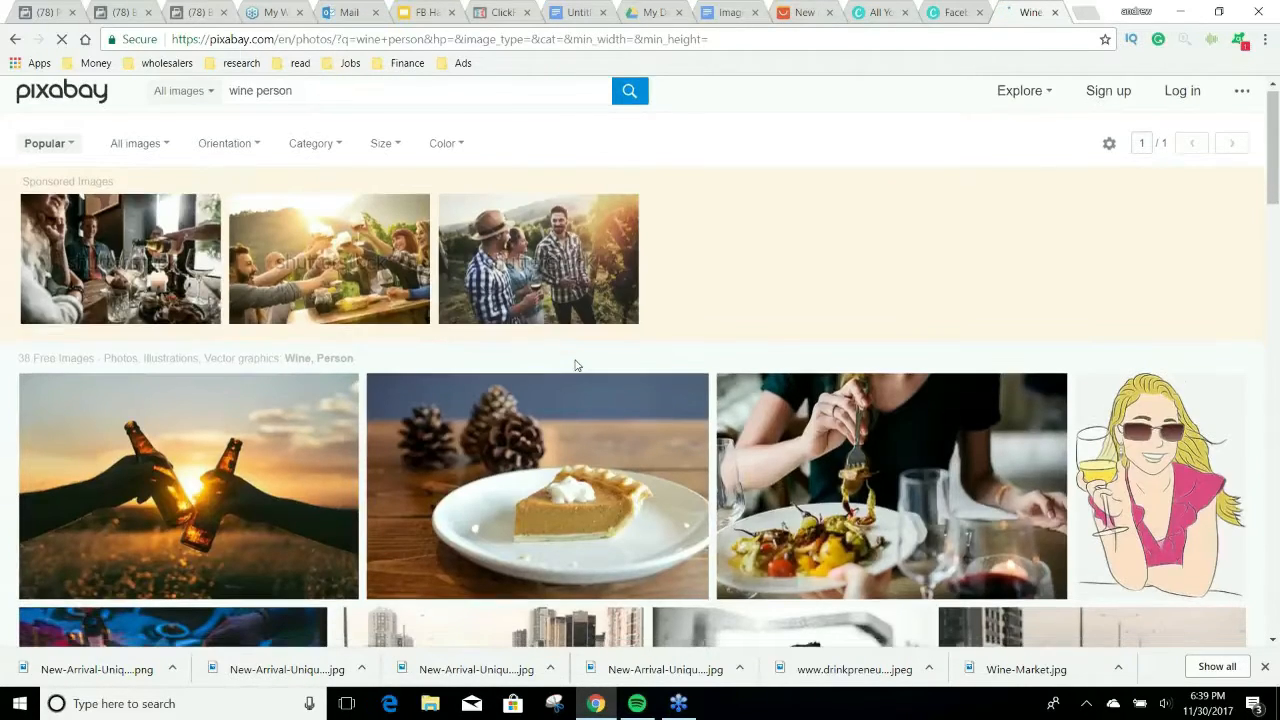
pyautogui.scroll(-3, 576, 365)
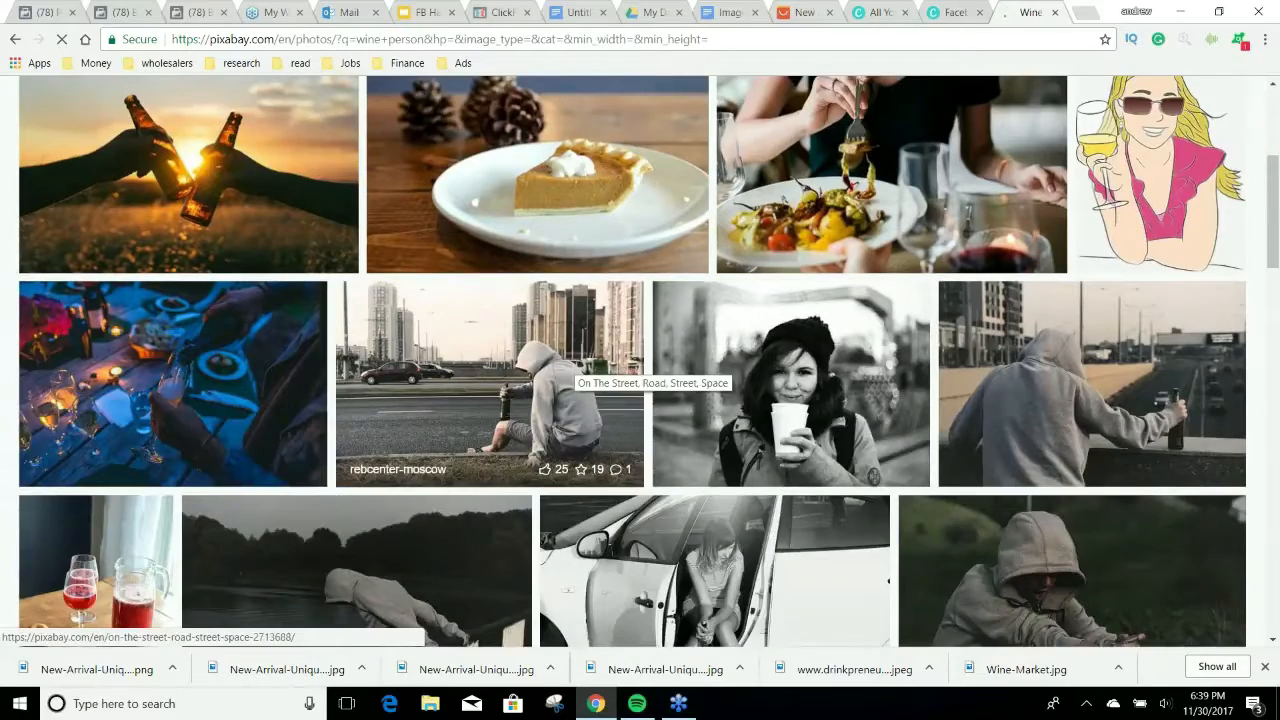
pyautogui.scroll(-1, 576, 365)
pyautogui.scroll(-3, 573, 368)
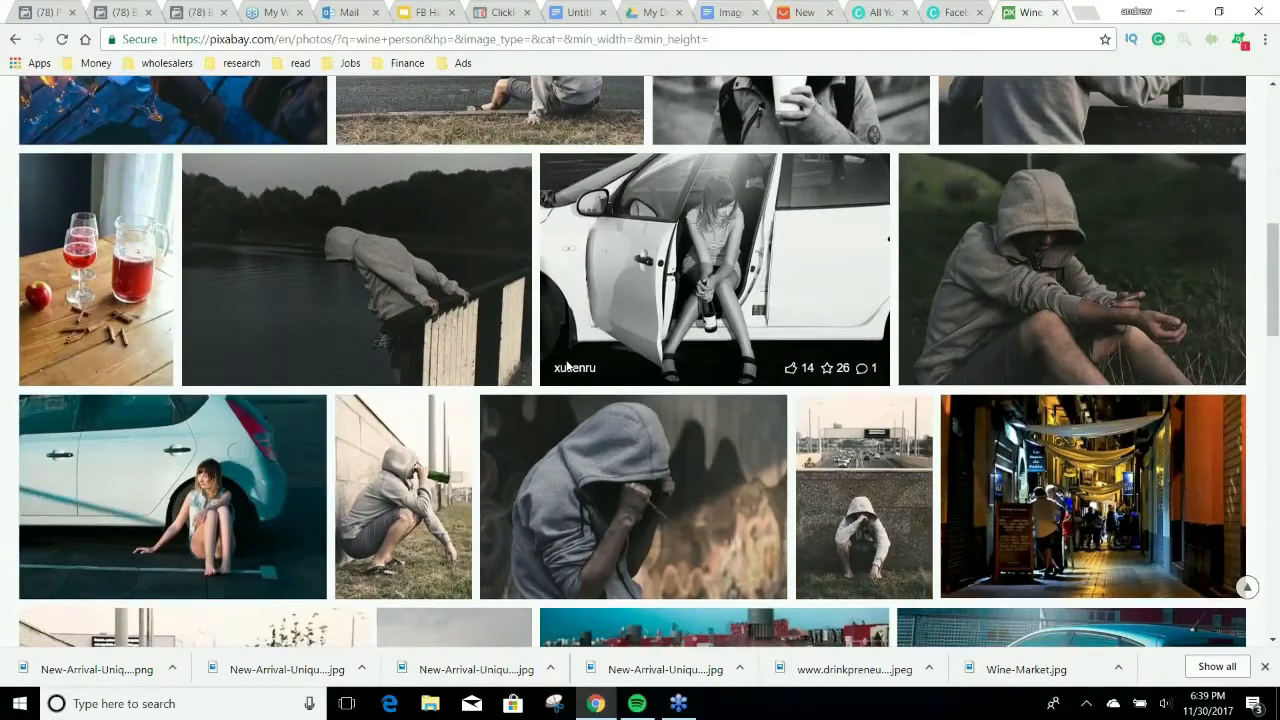
pyautogui.scroll(-2, 567, 367)
pyautogui.scroll(-3, 567, 367)
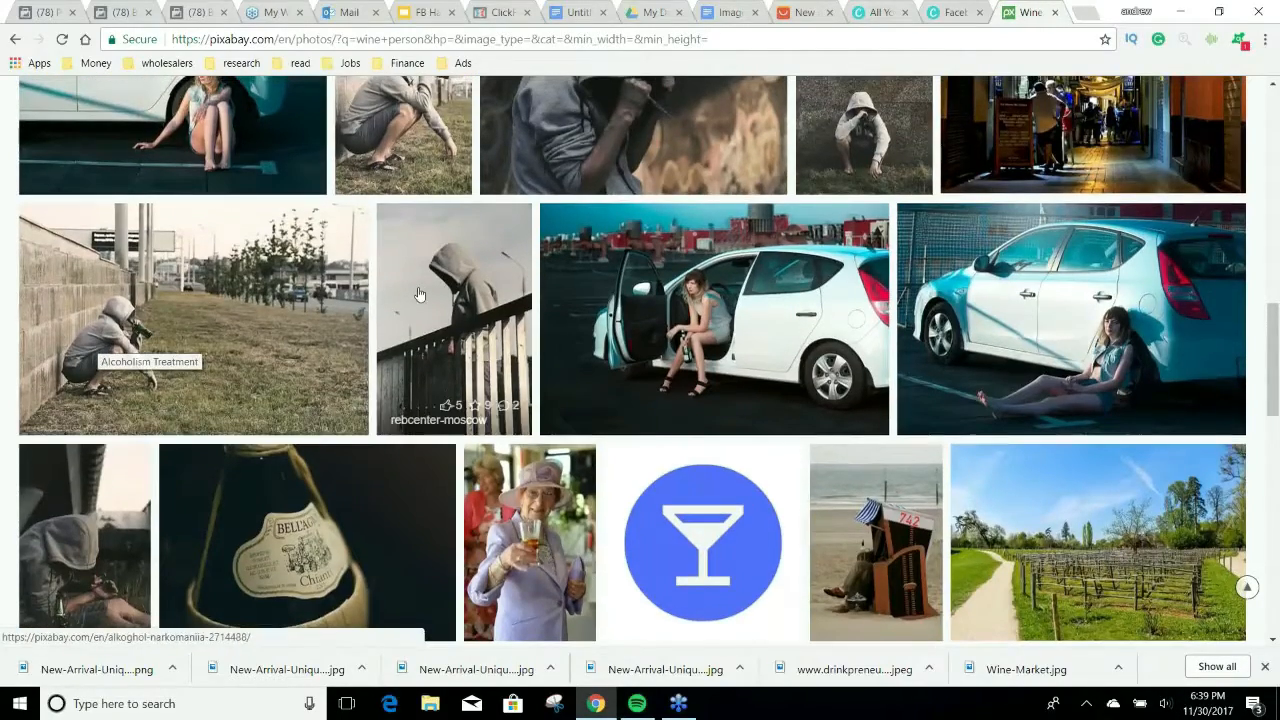
pyautogui.scroll(2, 419, 294)
pyautogui.scroll(-2, 633, 362)
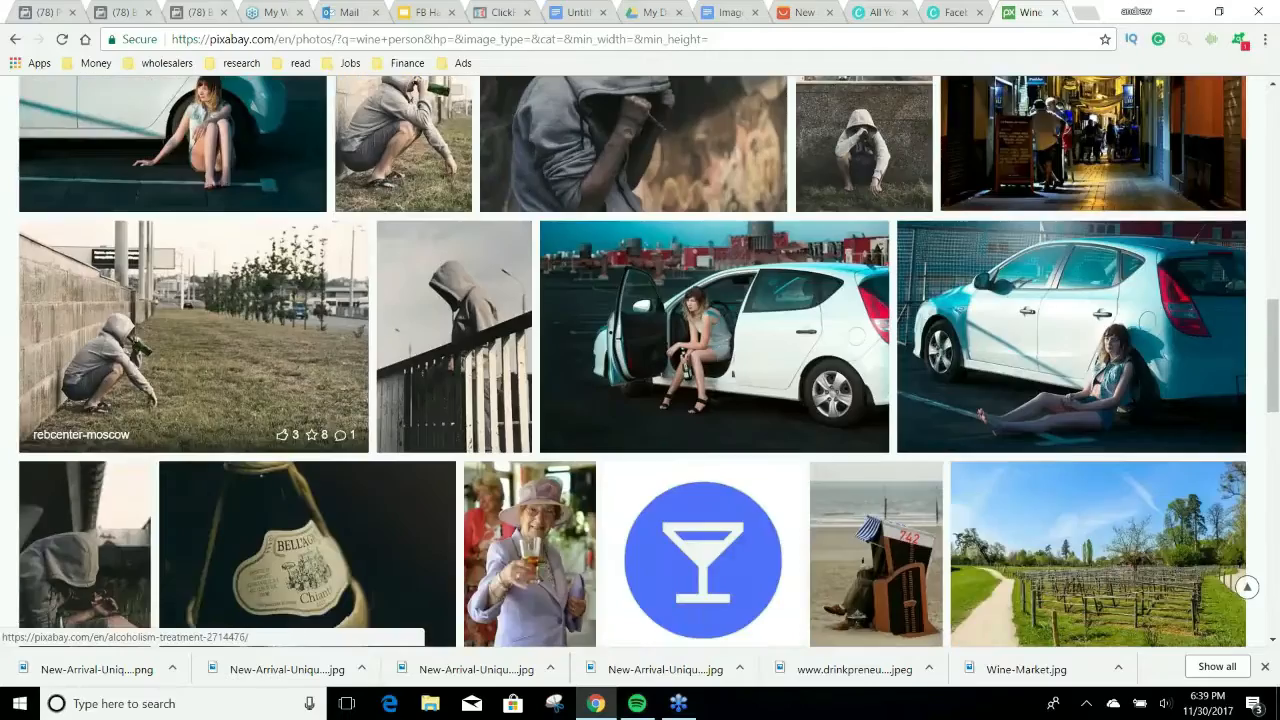
pyautogui.scroll(-2, 593, 408)
pyautogui.scroll(-1, 615, 408)
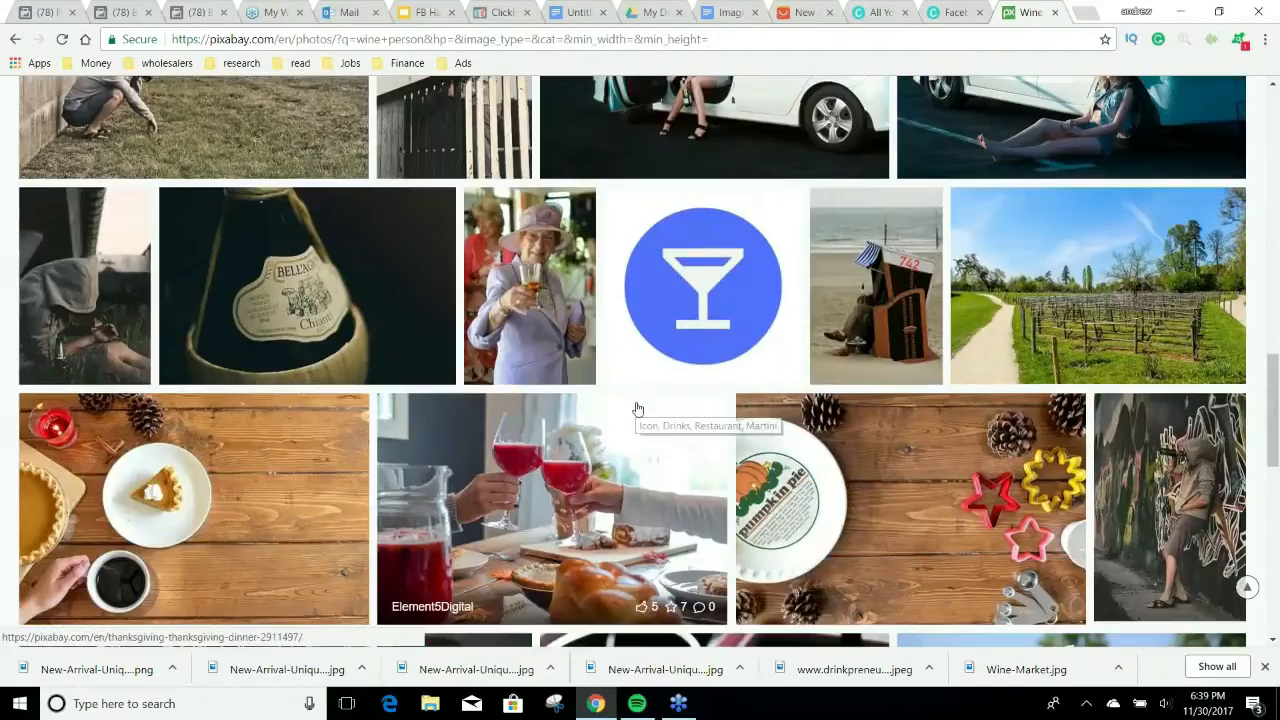
pyautogui.scroll(-3, 637, 408)
pyautogui.scroll(-1, 637, 408)
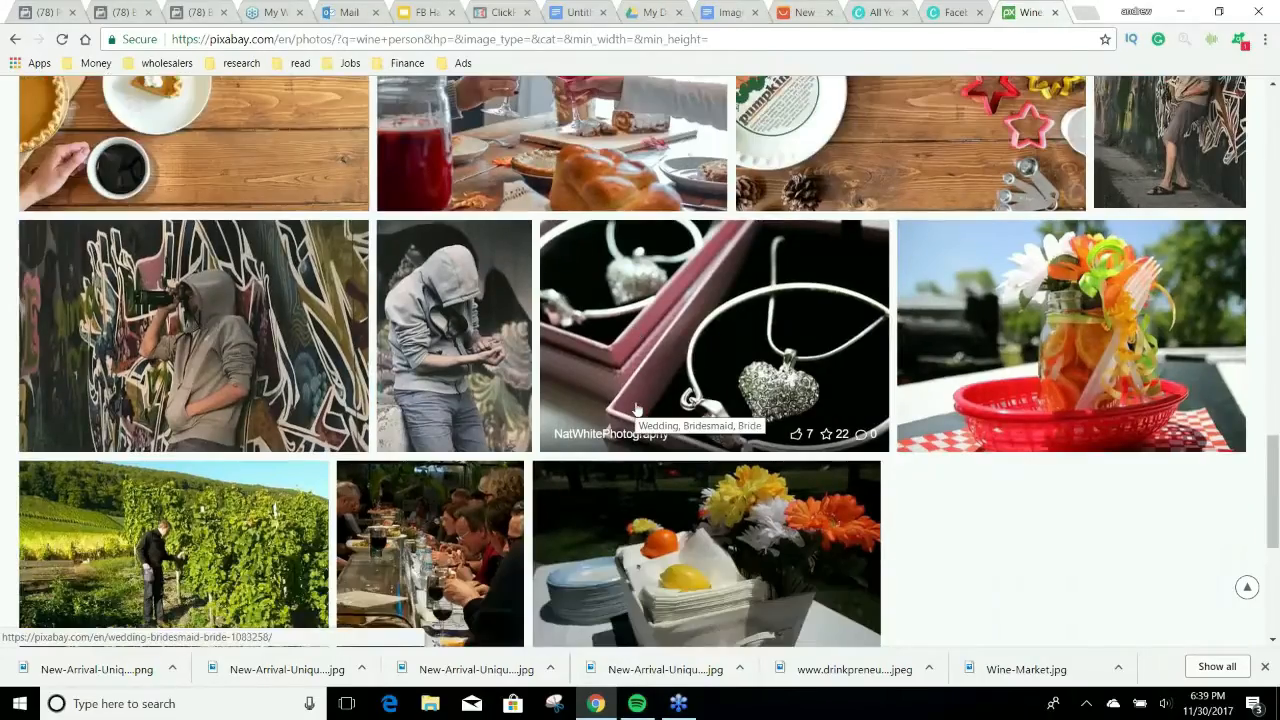
pyautogui.scroll(-1, 637, 408)
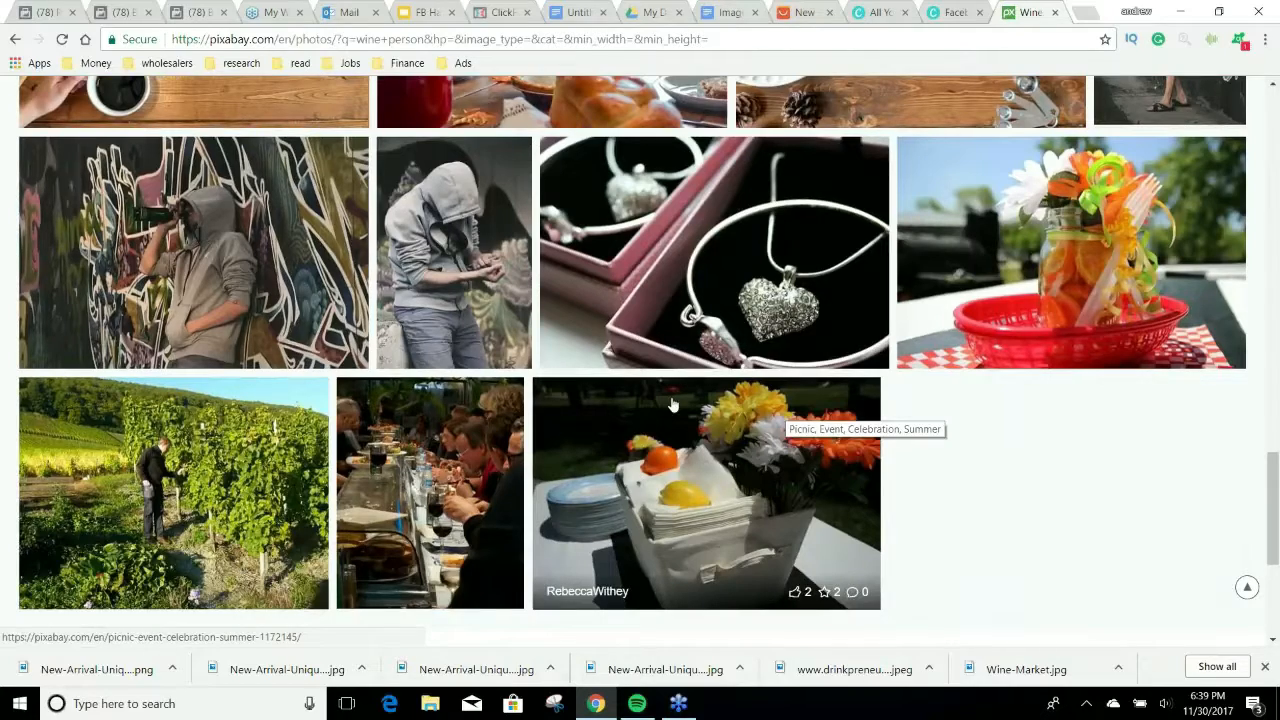
pyautogui.scroll(-1, 565, 494)
pyautogui.scroll(-1, 565, 494)
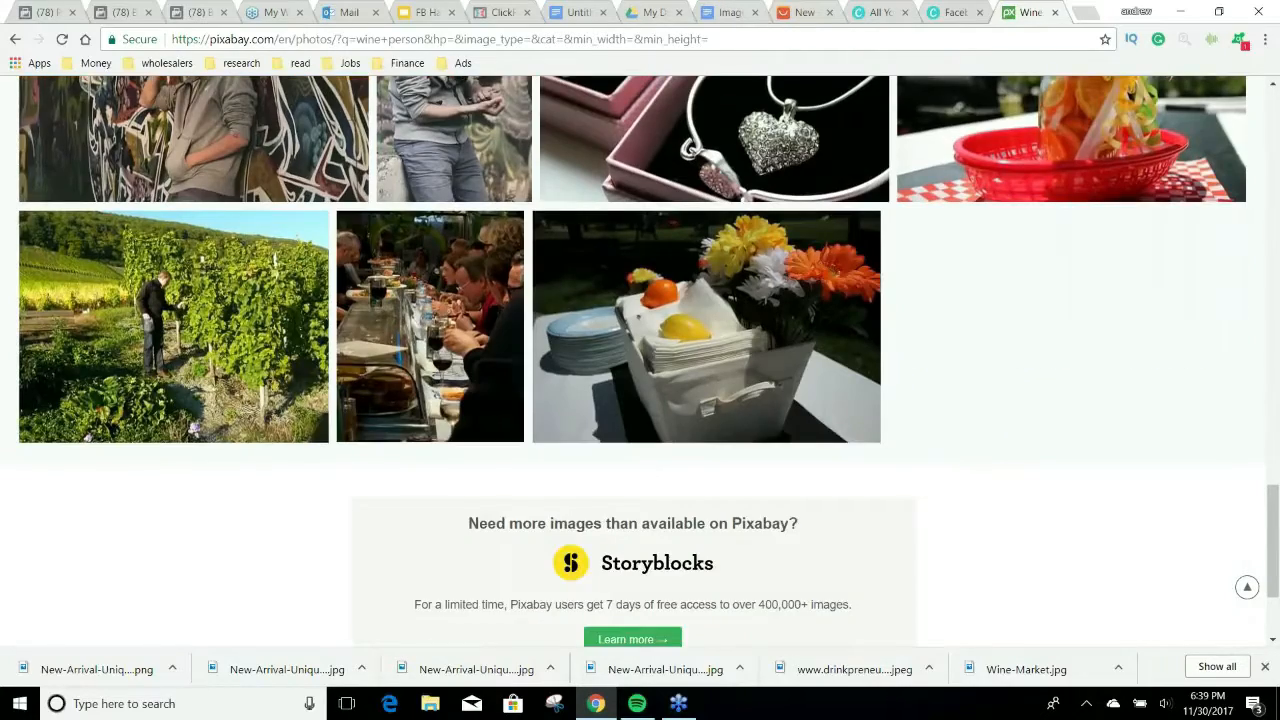
pyautogui.scroll(1, 634, 397)
pyautogui.scroll(4, 634, 397)
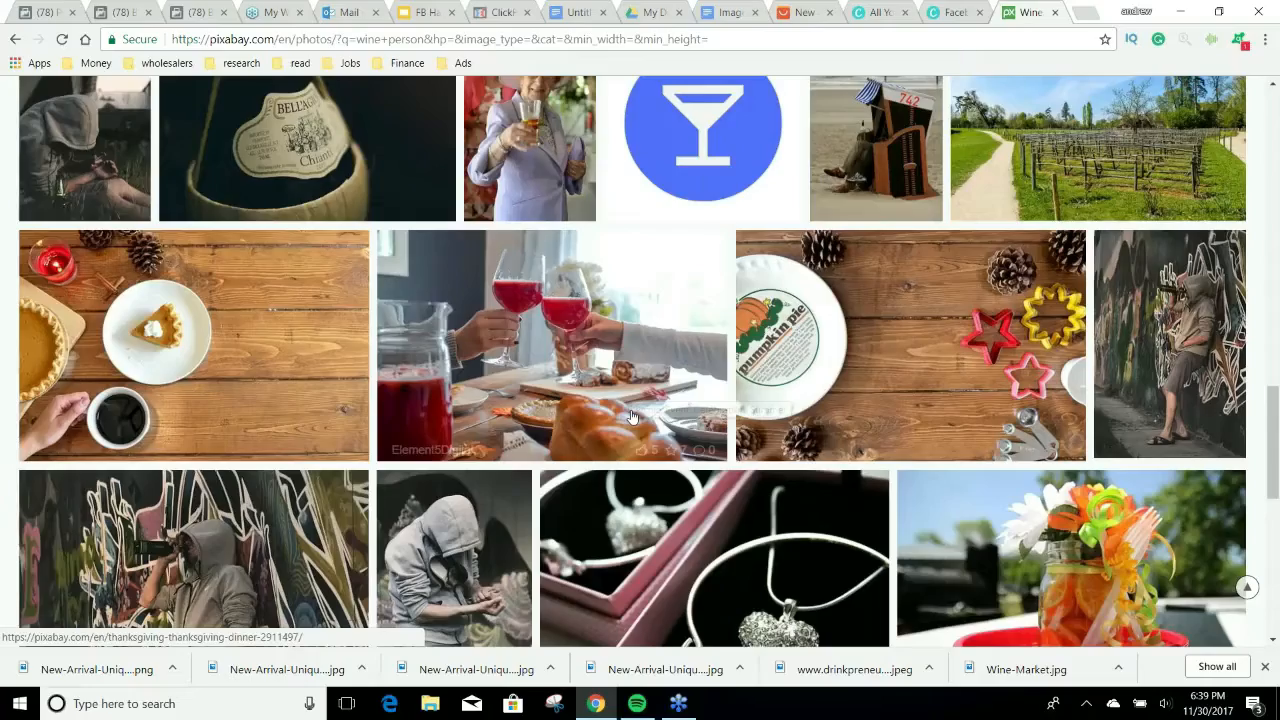
pyautogui.scroll(10, 632, 417)
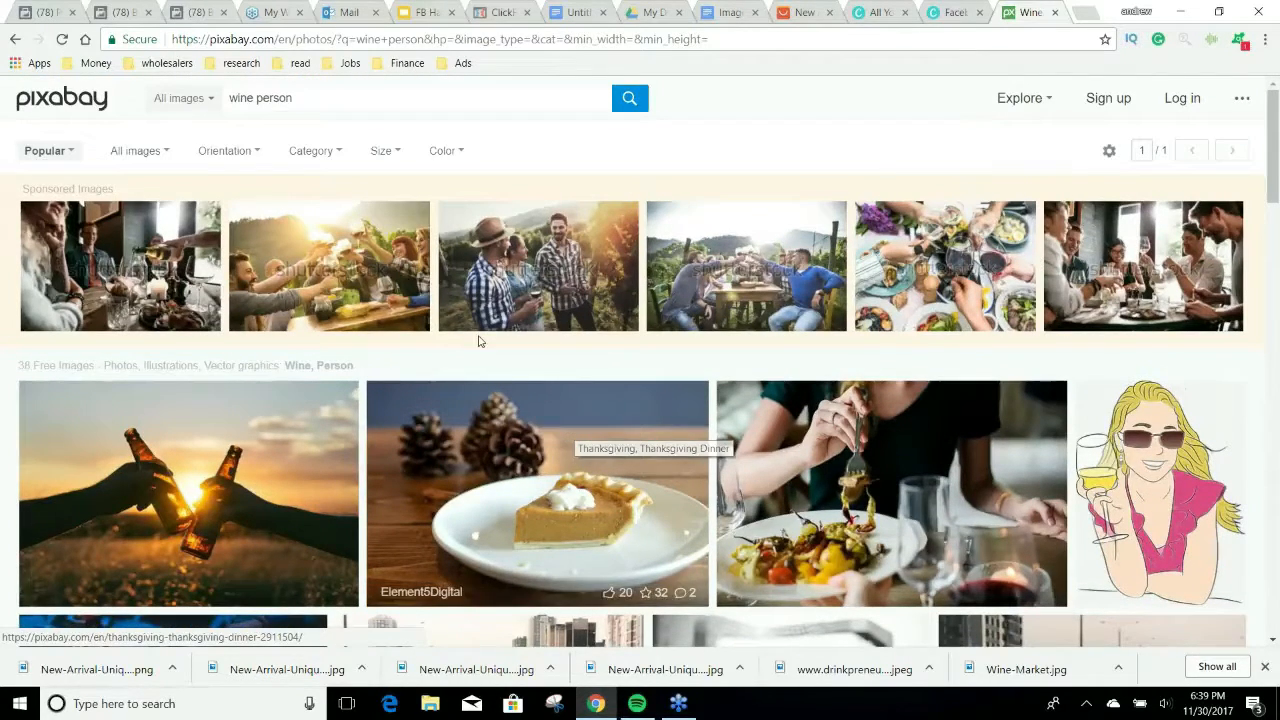
# Change the Pixabay search to just "wine" and run it.
pyautogui.moveTo(291, 97); pyautogui.dragTo(257, 97)
pyautogui.press('BackSpace')
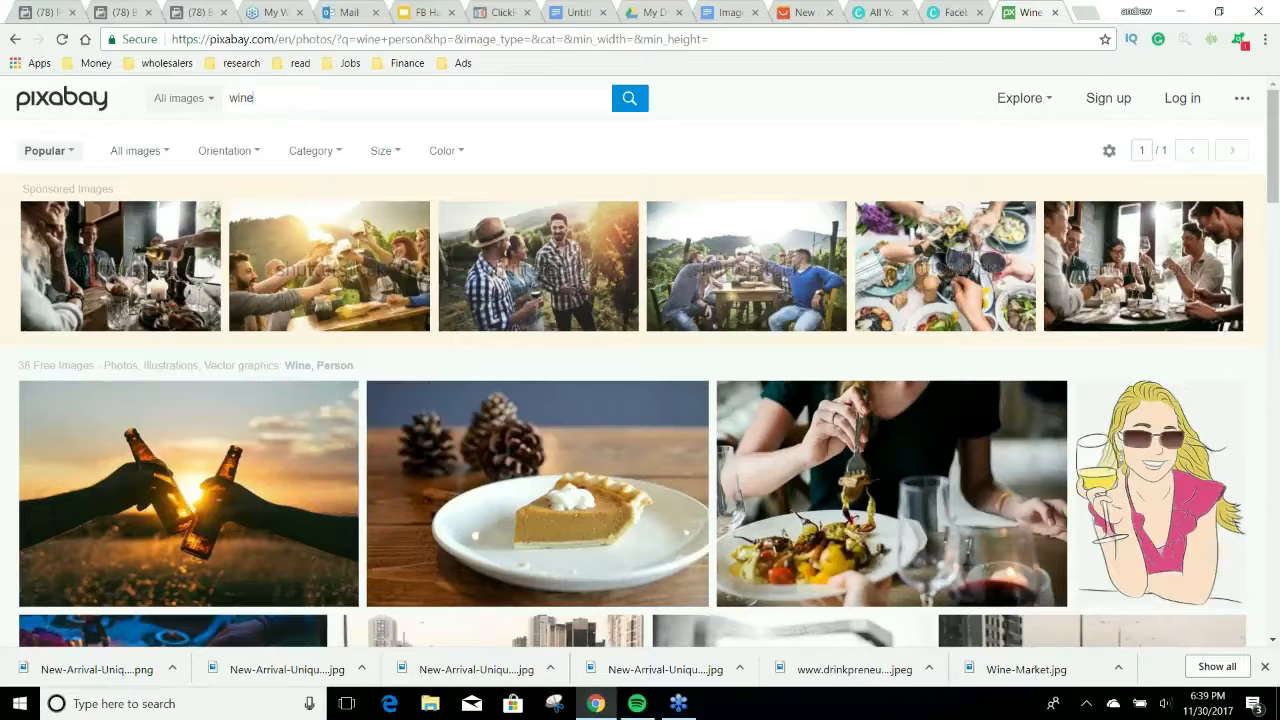
pyautogui.press('Return')
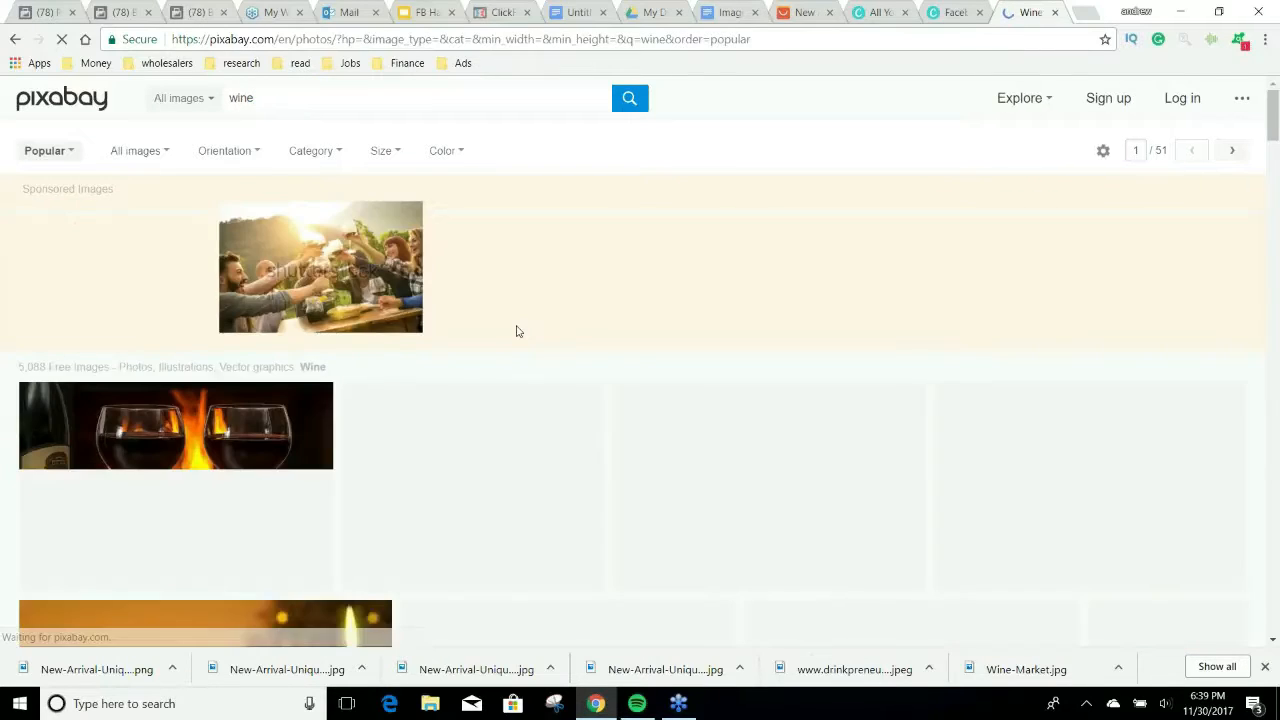
# Look through the first page of "wine" results for a photo that suits the necklace post.
pyautogui.scroll(-2, 650, 455)
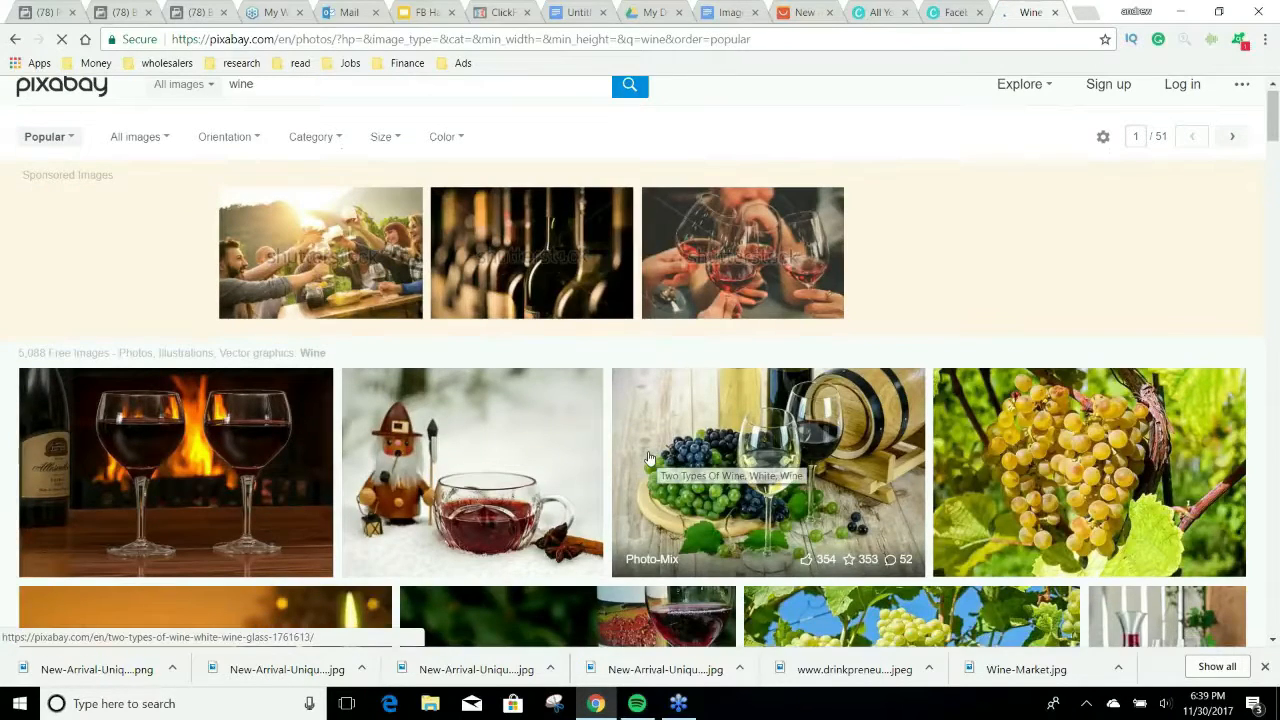
pyautogui.scroll(-2, 645, 446)
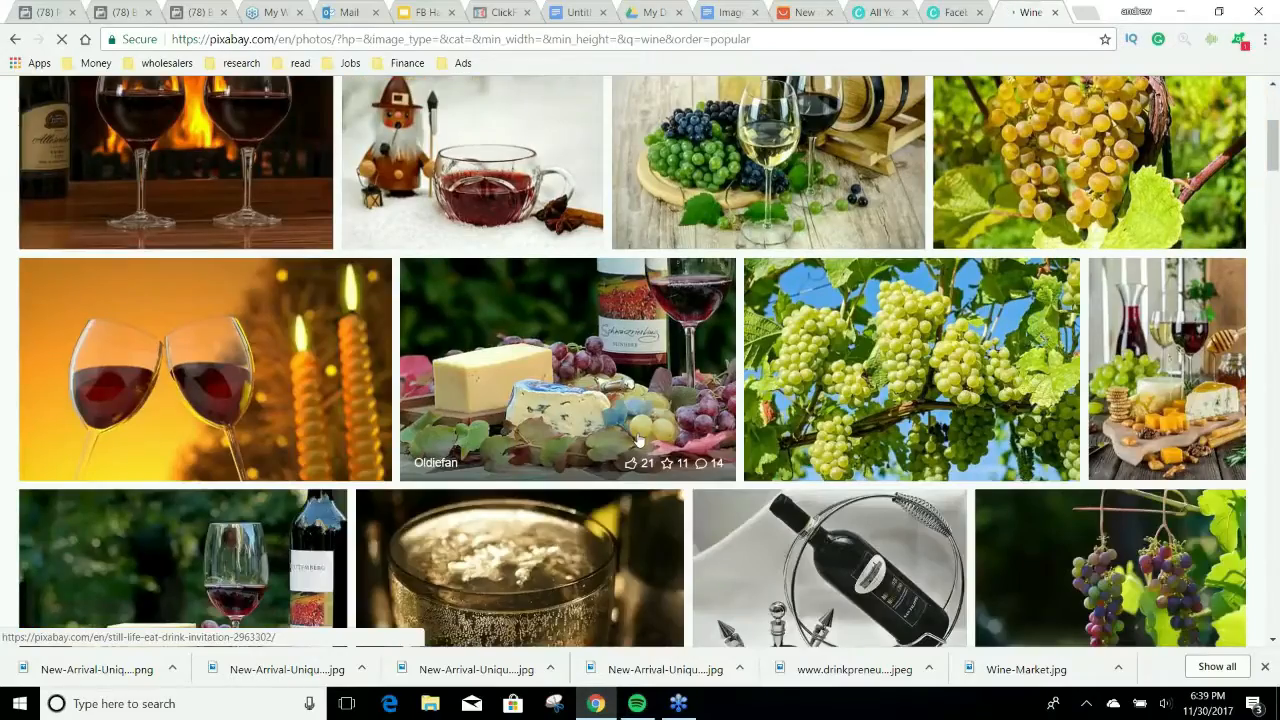
pyautogui.scroll(-10, 637, 440)
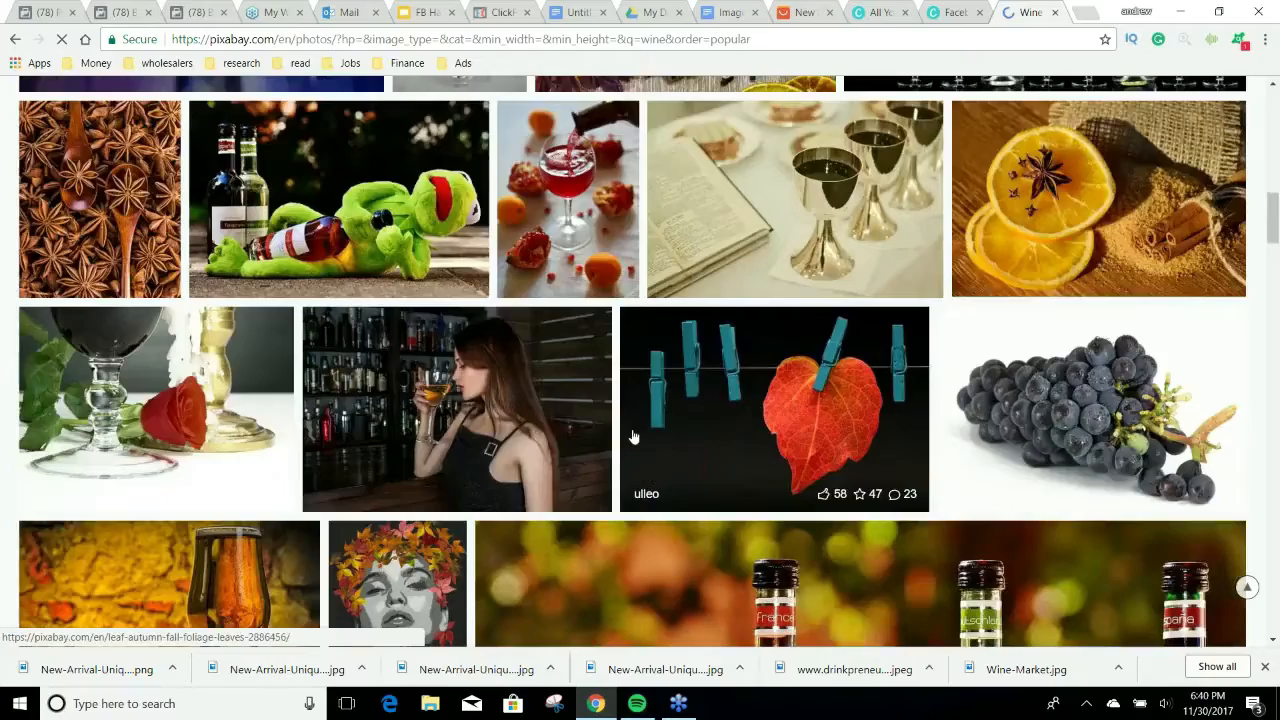
pyautogui.scroll(-1, 446, 419)
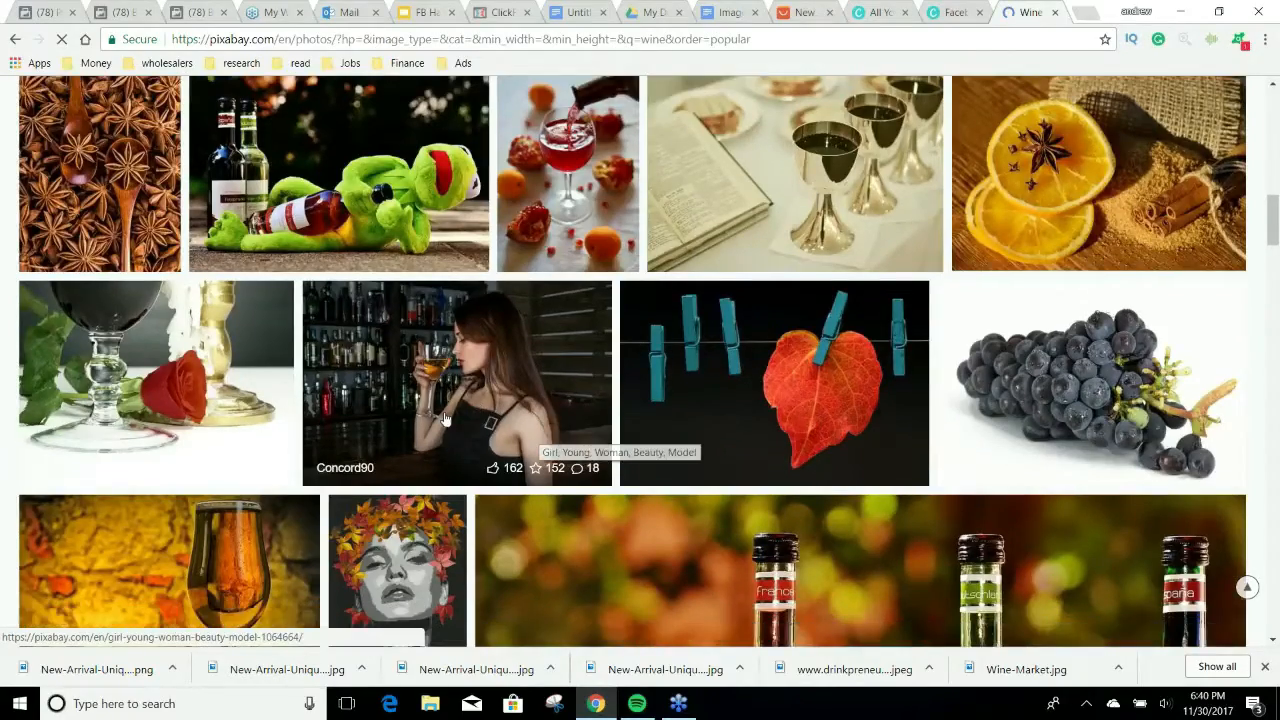
pyautogui.scroll(-3, 446, 419)
pyautogui.scroll(-5, 448, 419)
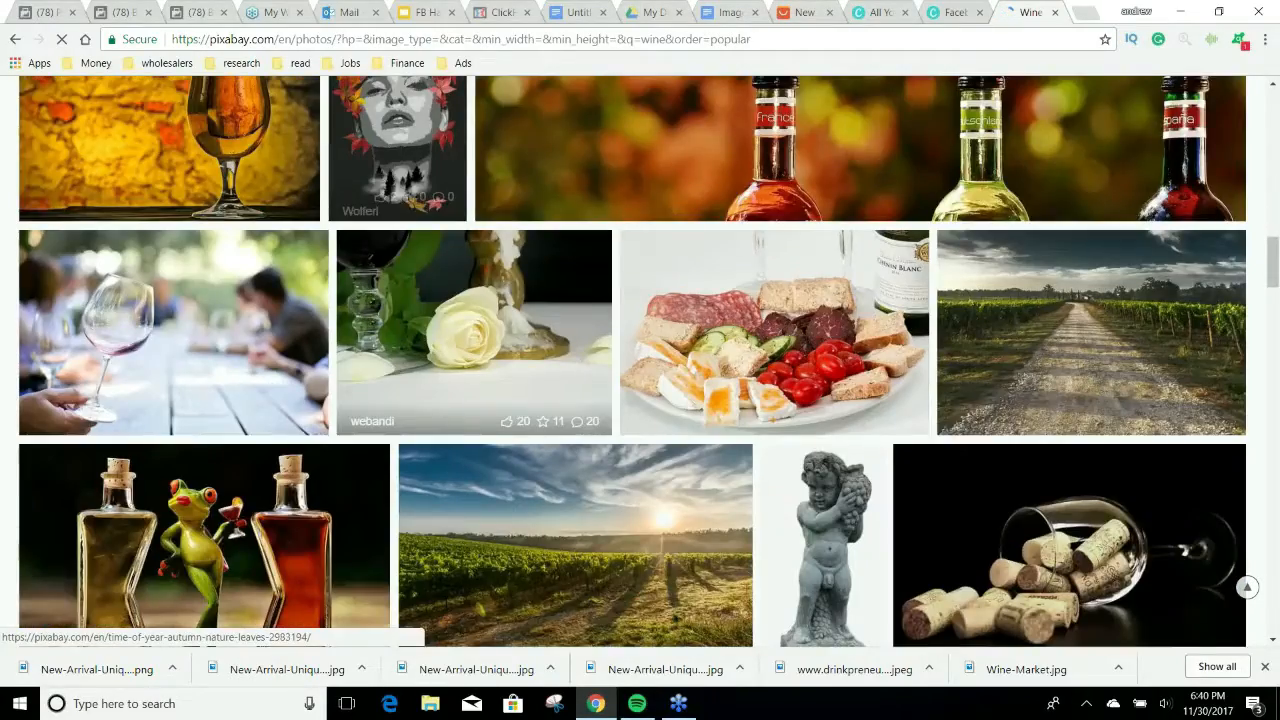
pyautogui.scroll(-4, 448, 419)
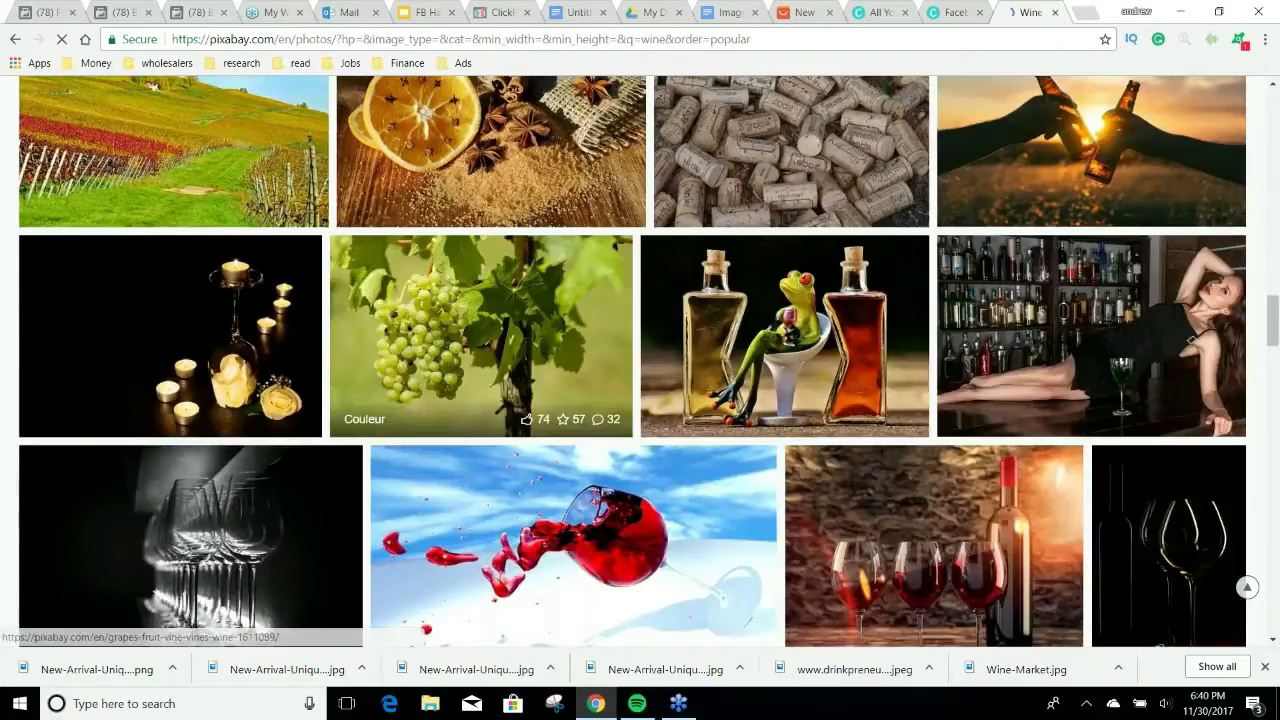
pyautogui.scroll(-1, 985, 511)
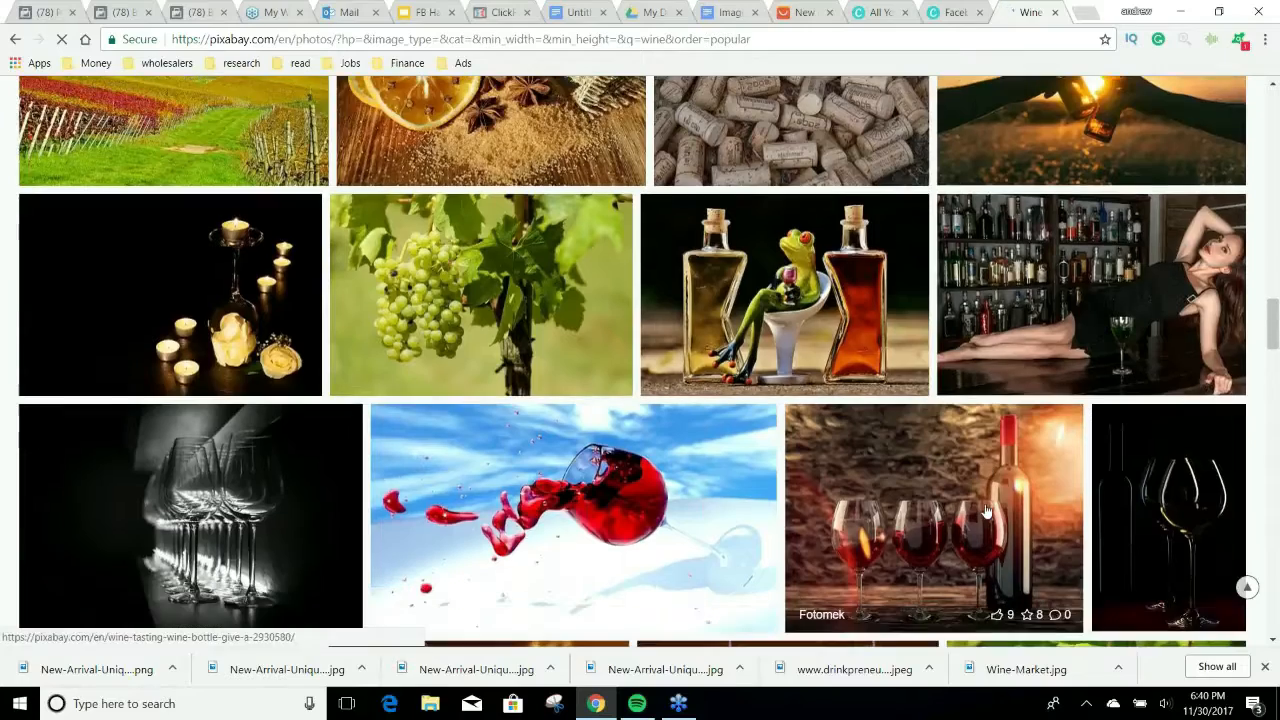
pyautogui.scroll(-1, 985, 511)
pyautogui.scroll(-1, 981, 490)
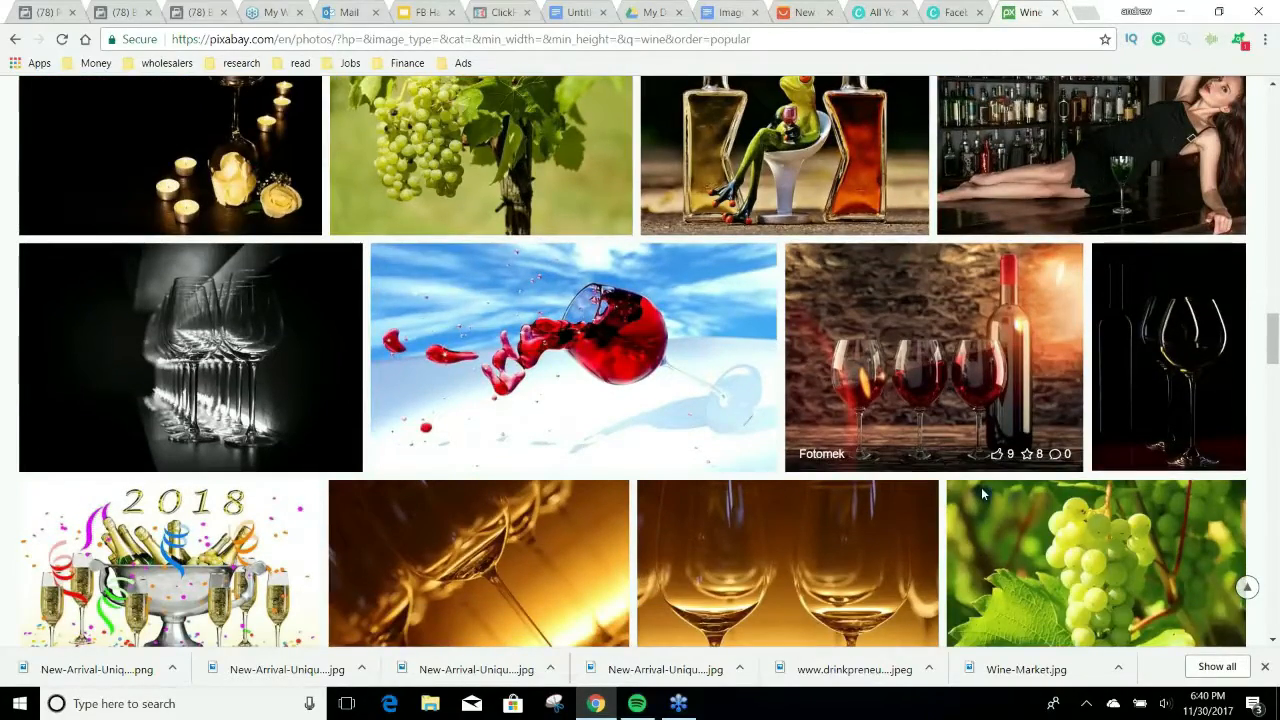
pyautogui.scroll(-4, 981, 487)
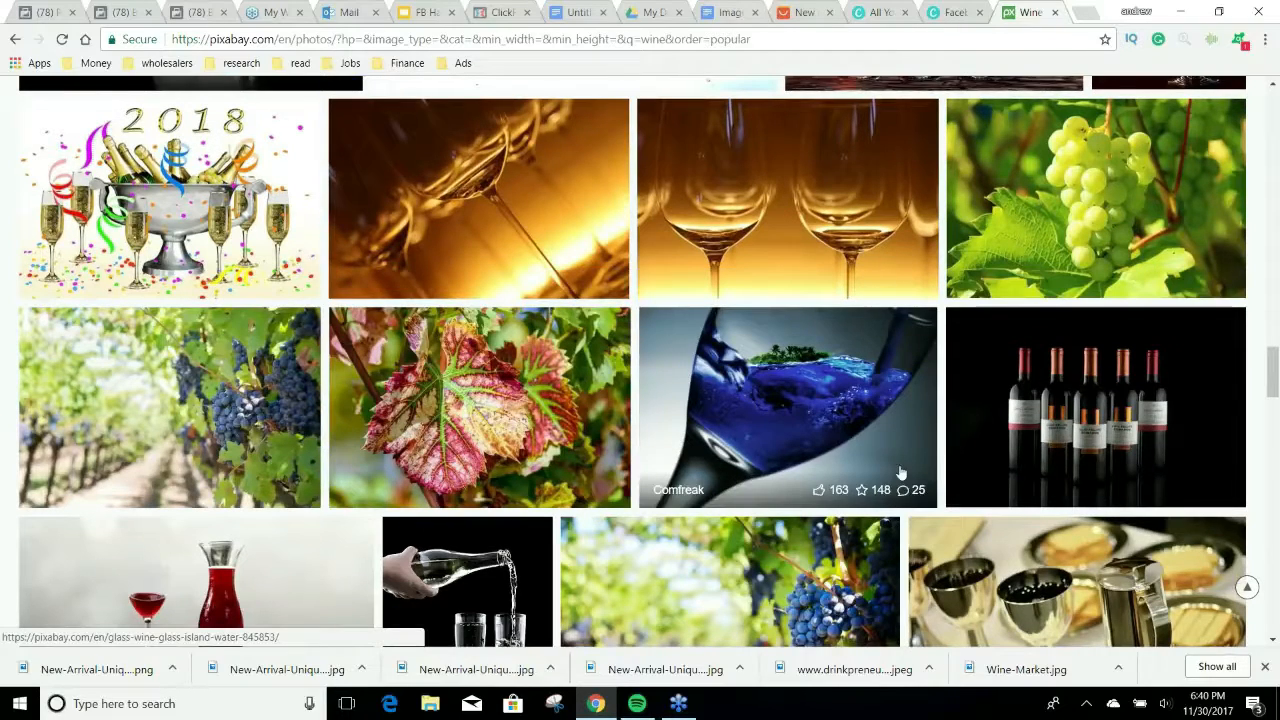
pyautogui.scroll(-1, 900, 473)
pyautogui.scroll(-2, 897, 478)
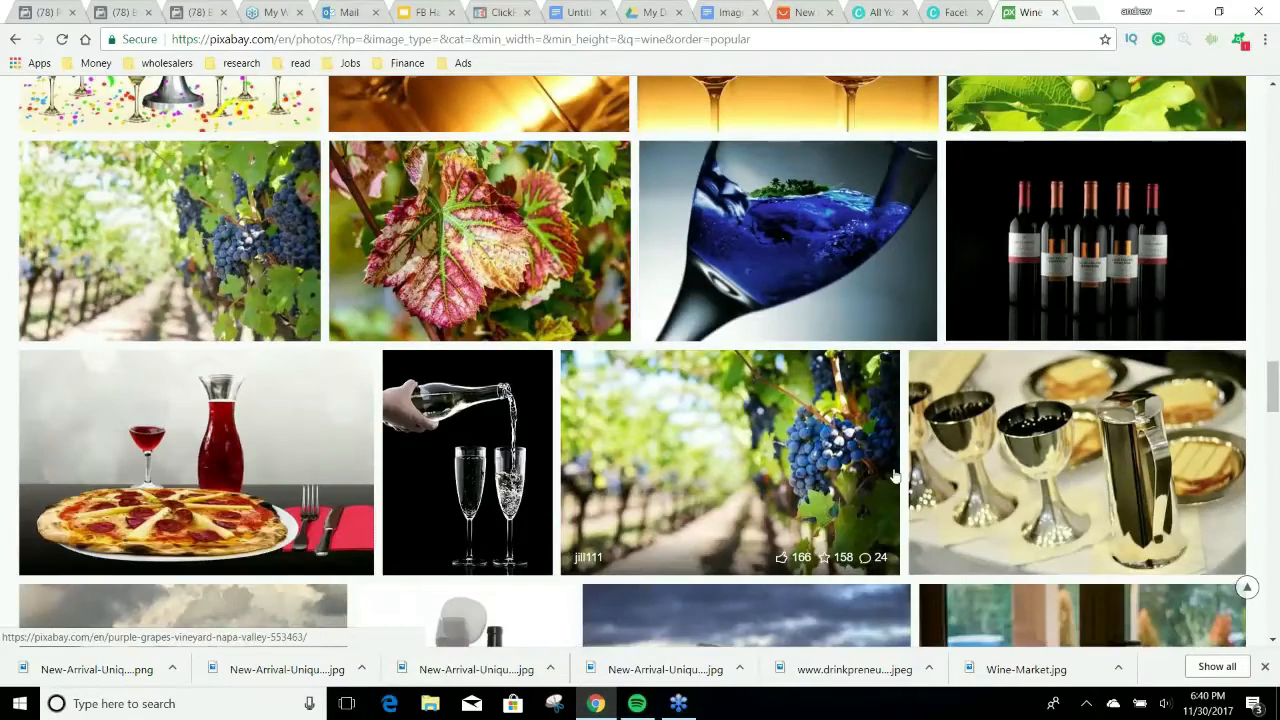
pyautogui.scroll(-3, 888, 477)
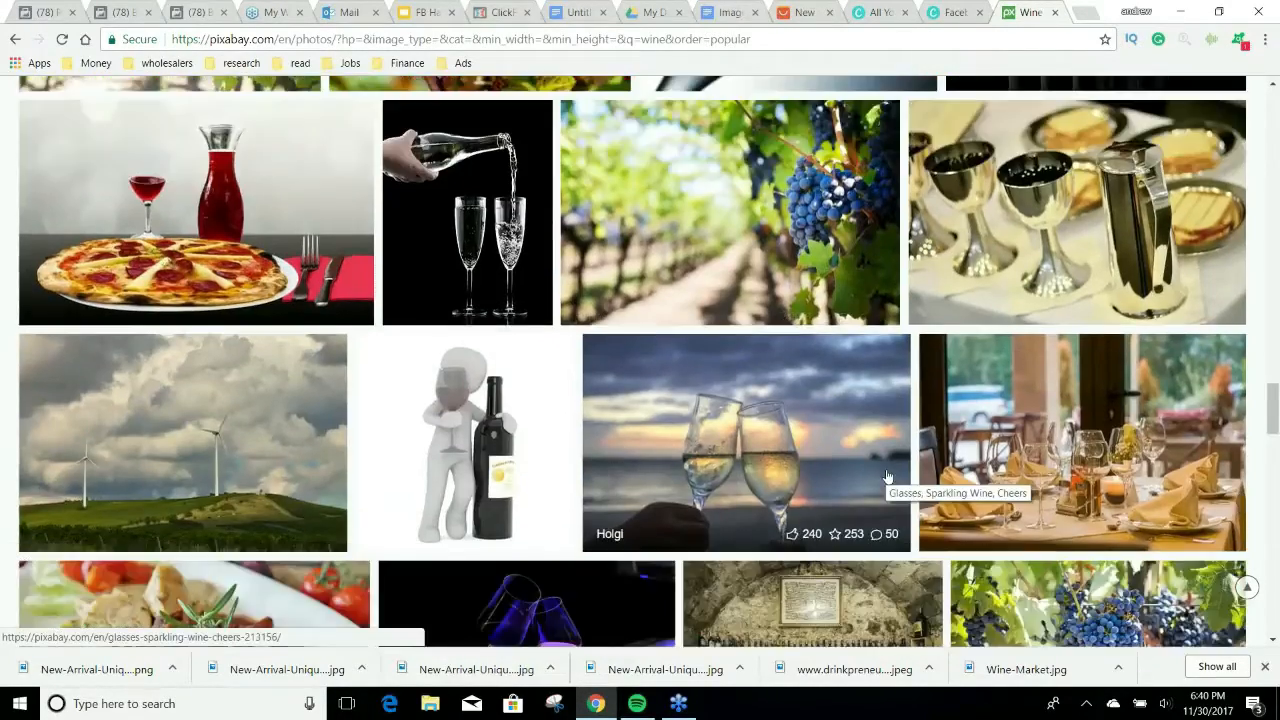
pyautogui.scroll(-3, 888, 477)
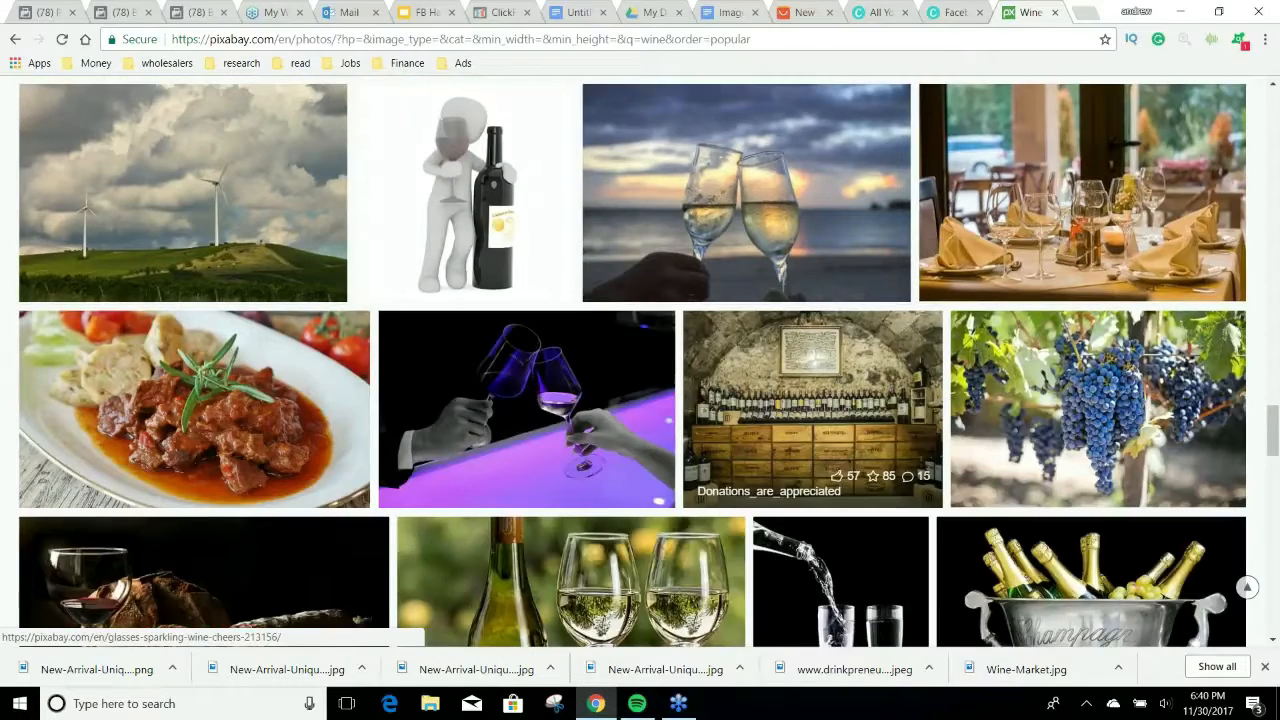
pyautogui.scroll(-1, 893, 480)
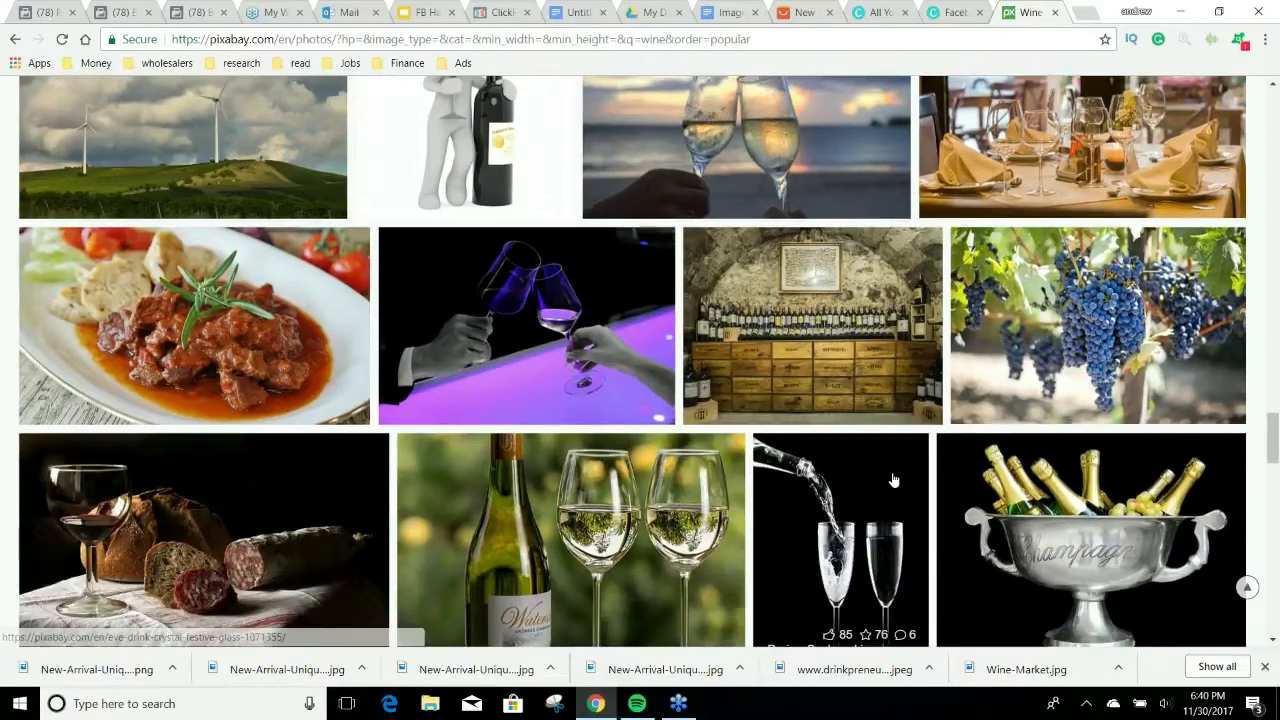
pyautogui.scroll(-2, 893, 480)
pyautogui.scroll(-3, 893, 480)
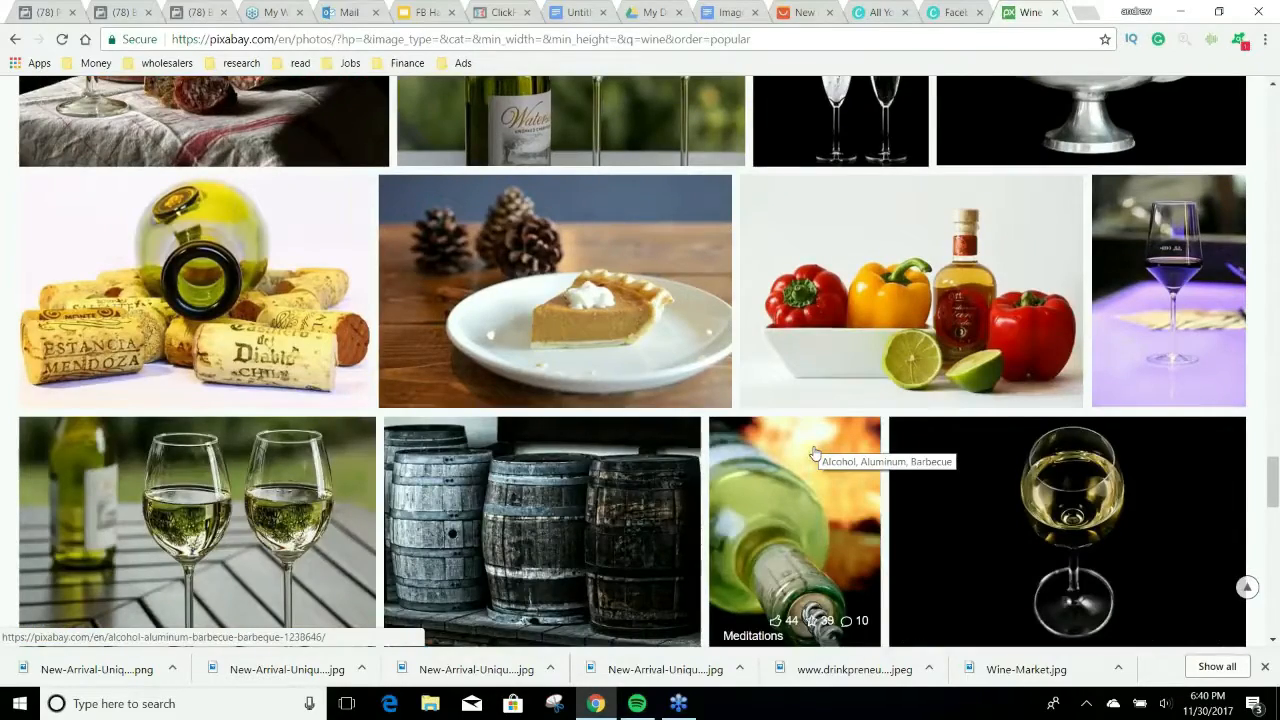
pyautogui.scroll(-1, 814, 455)
pyautogui.scroll(-4, 842, 486)
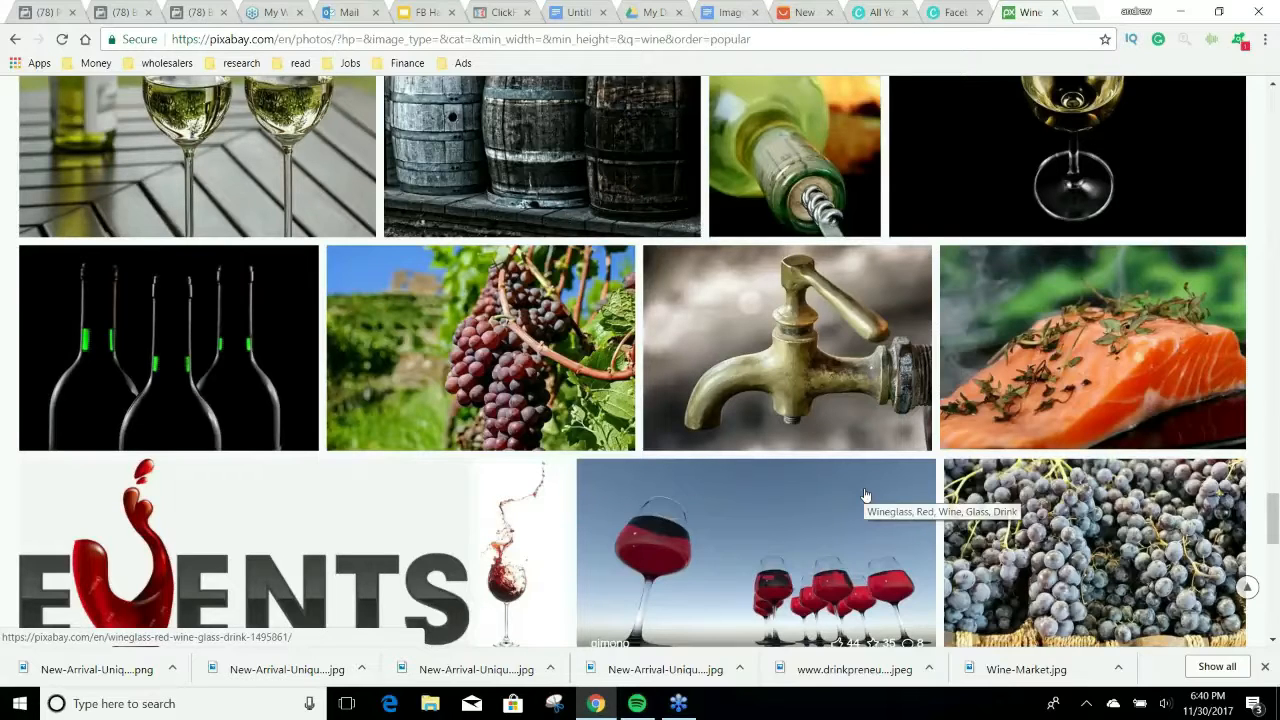
pyautogui.scroll(-1, 866, 496)
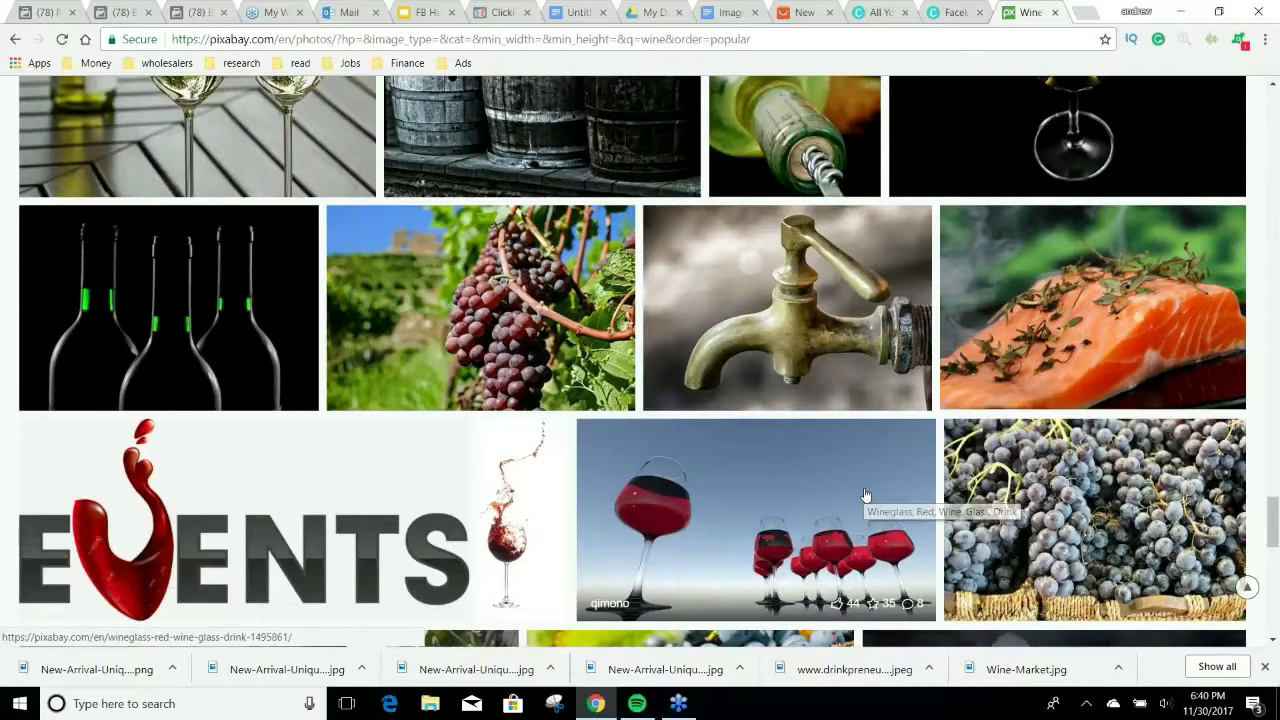
pyautogui.scroll(-3, 866, 496)
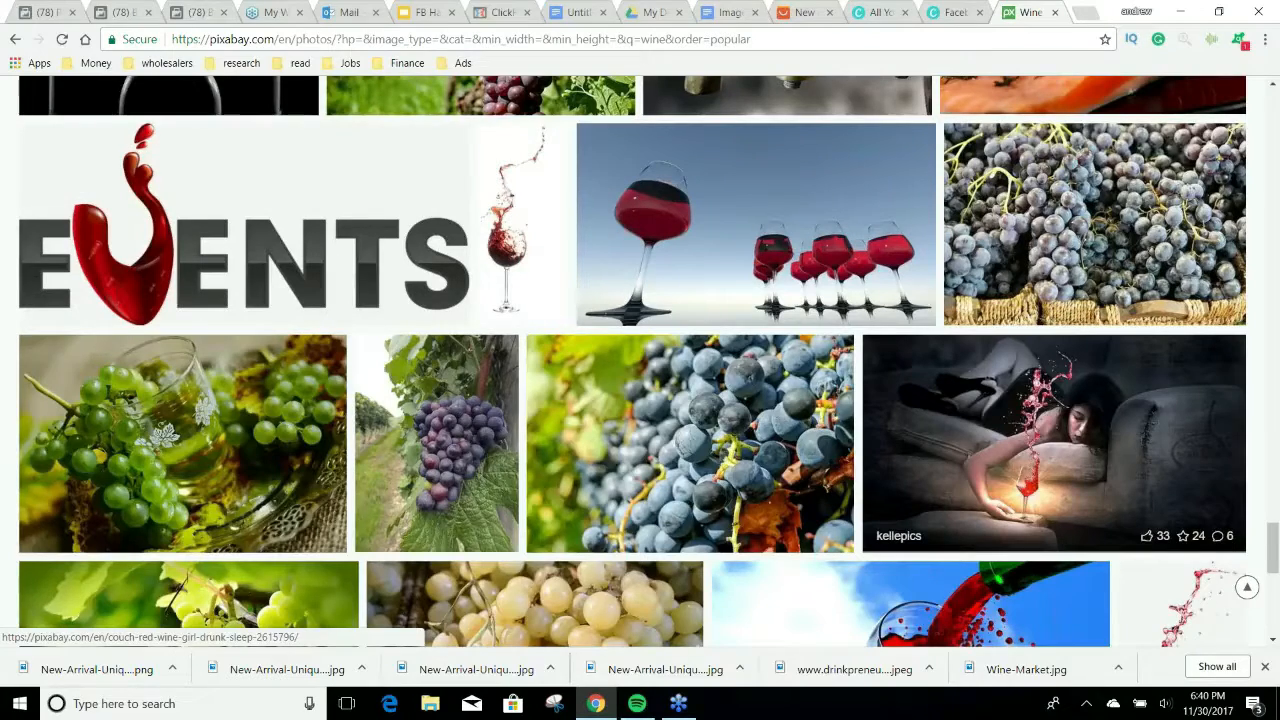
pyautogui.scroll(-10, 1050, 450)
# Open the second page of "wine" results and check the necklace's photo on its AliExpress listing for comparison.
pyautogui.click(680, 471)
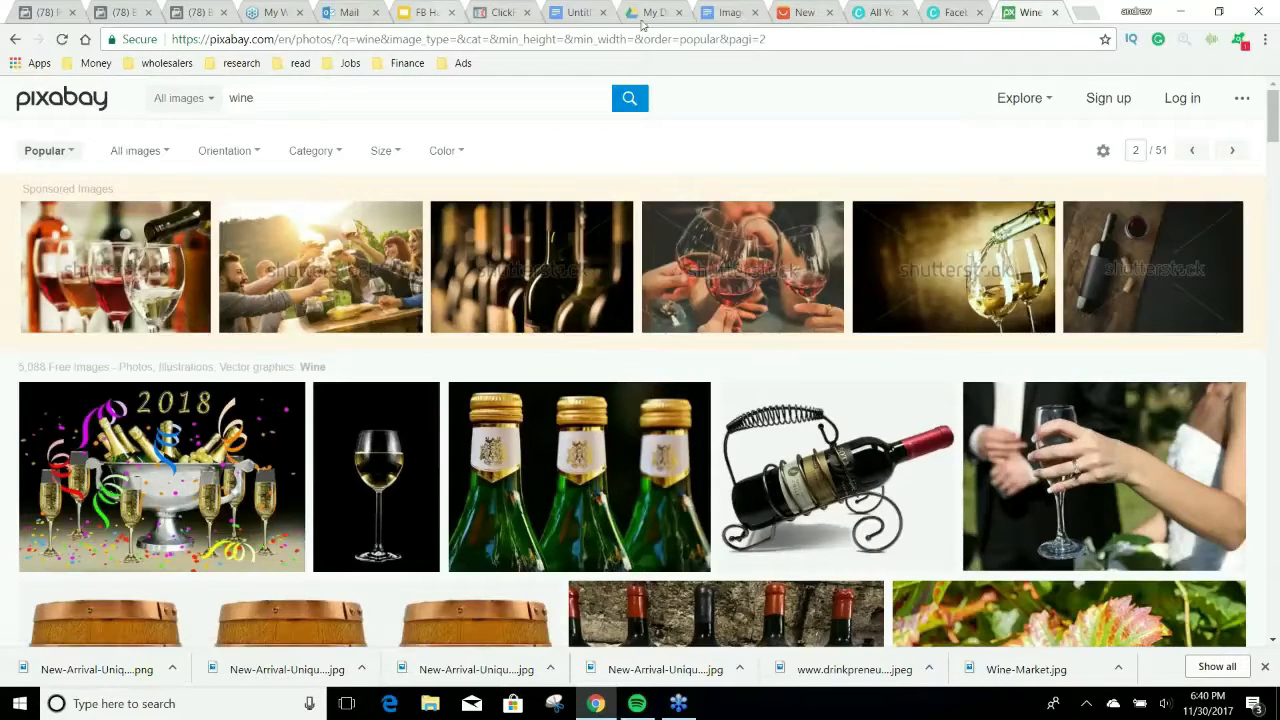
pyautogui.click(790, 10)
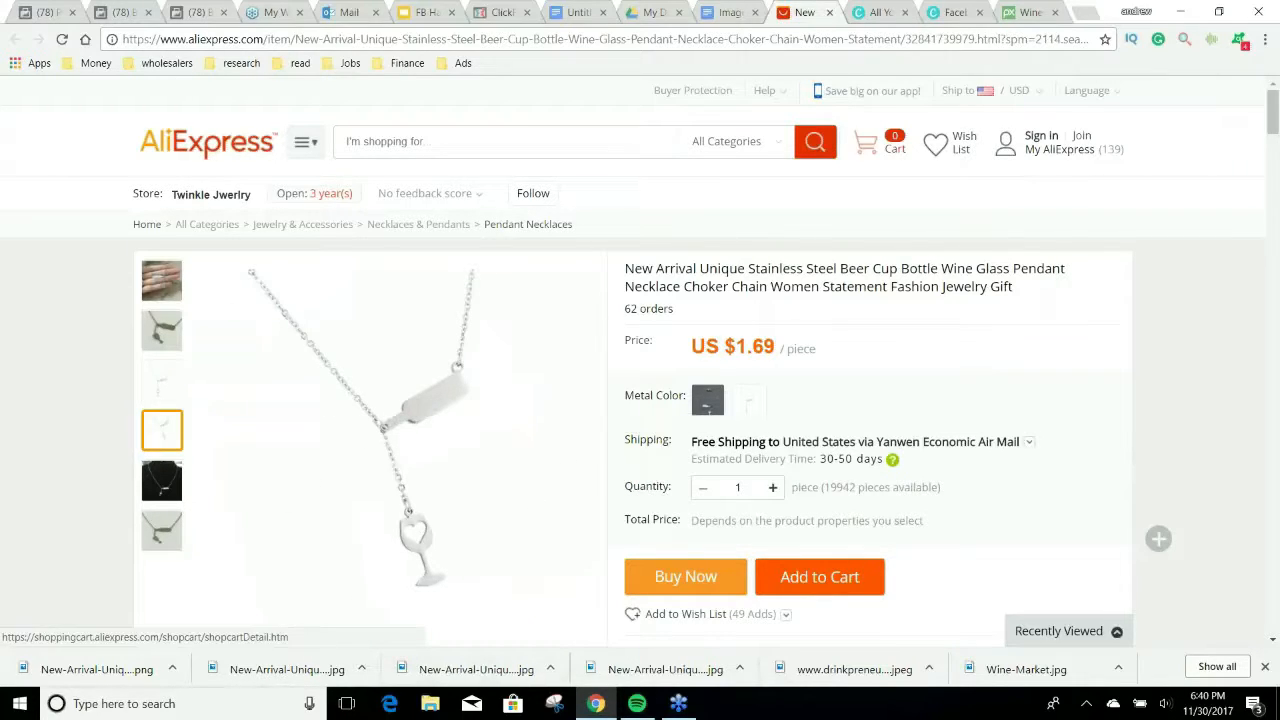
pyautogui.click(1005, 13)
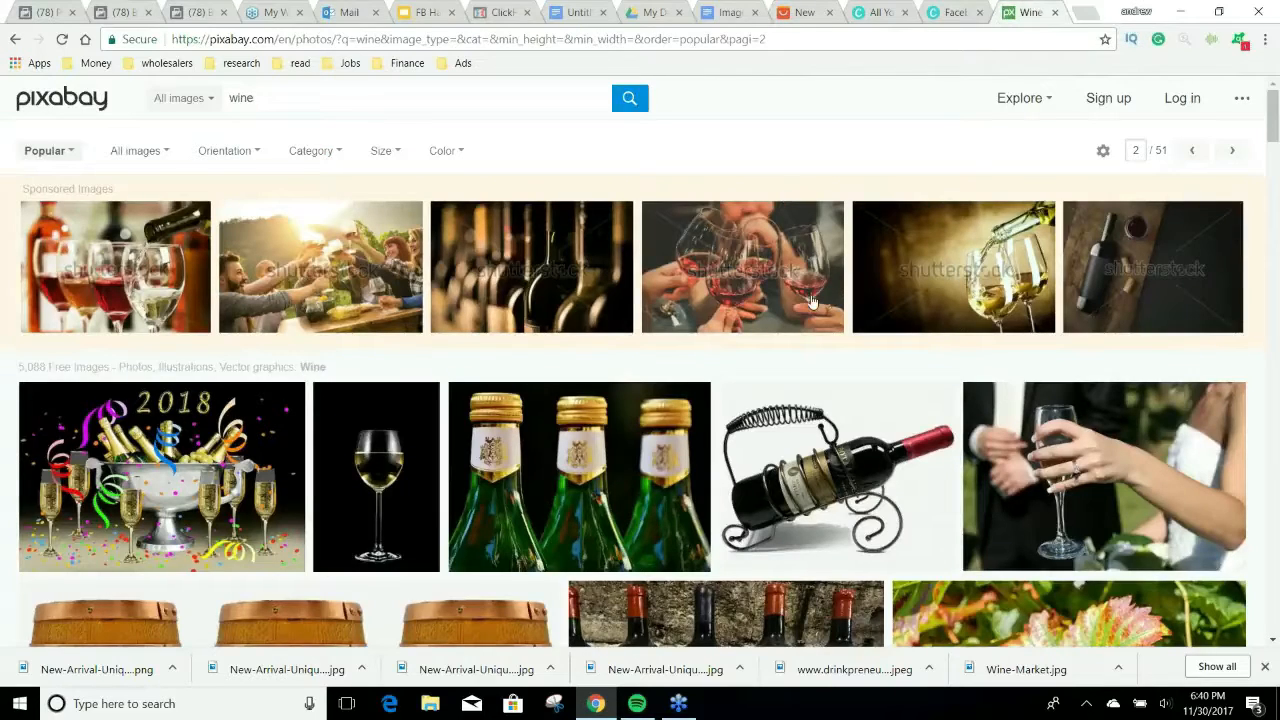
# Find and open the photo of two people holding red wine glasses over a picnic blanket on the second results page.
pyautogui.scroll(-2, 852, 517)
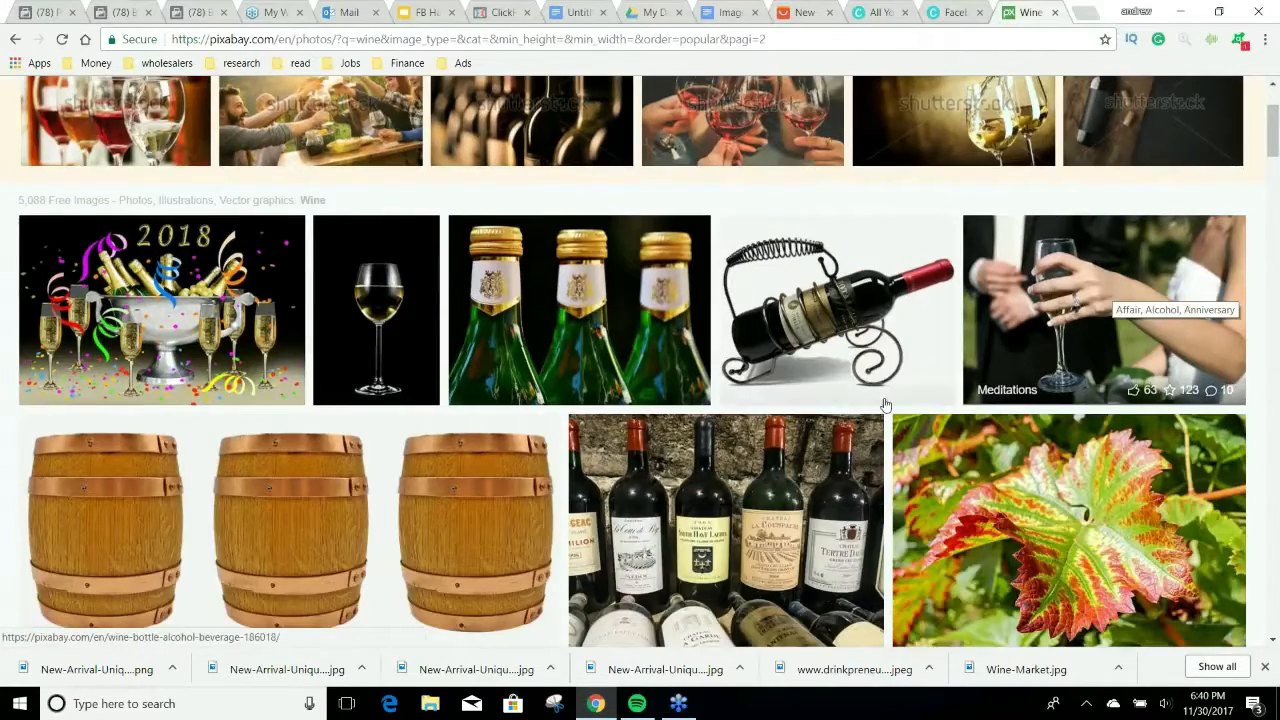
pyautogui.scroll(-1, 828, 417)
pyautogui.scroll(-5, 817, 423)
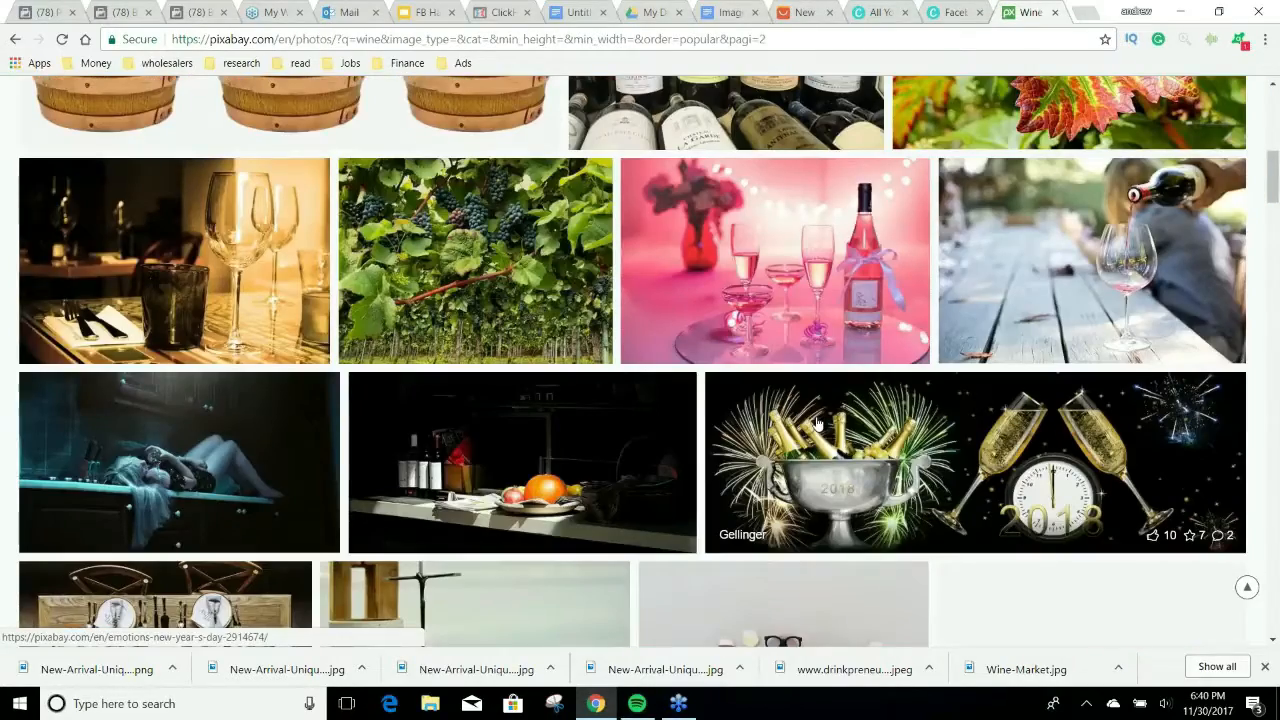
pyautogui.scroll(-4, 786, 421)
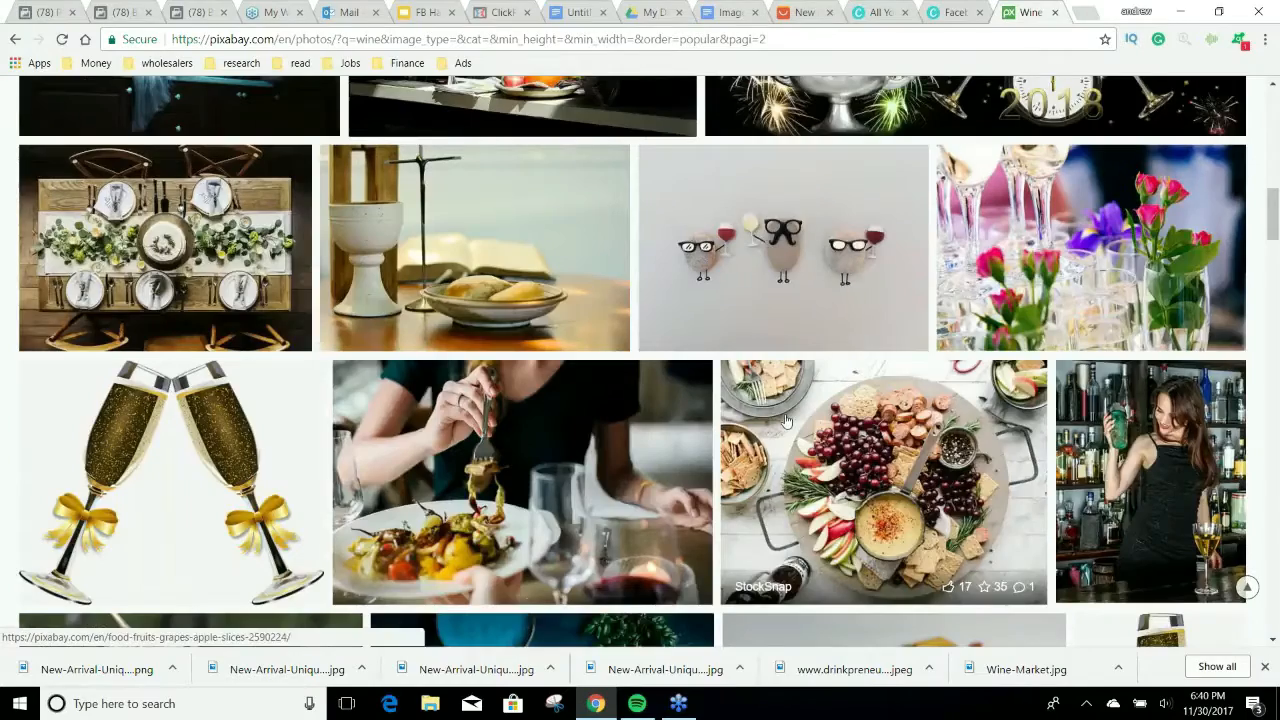
pyautogui.scroll(-1, 783, 420)
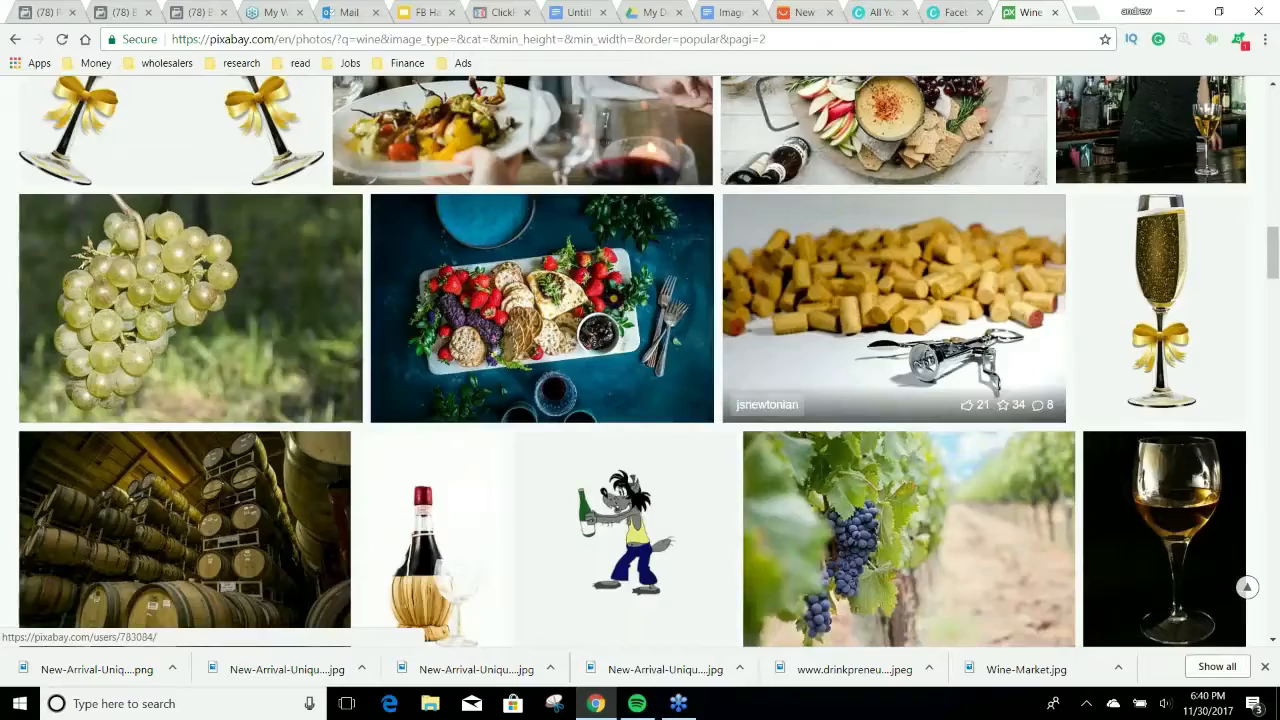
pyautogui.scroll(-8, 835, 405)
pyautogui.scroll(-3, 729, 369)
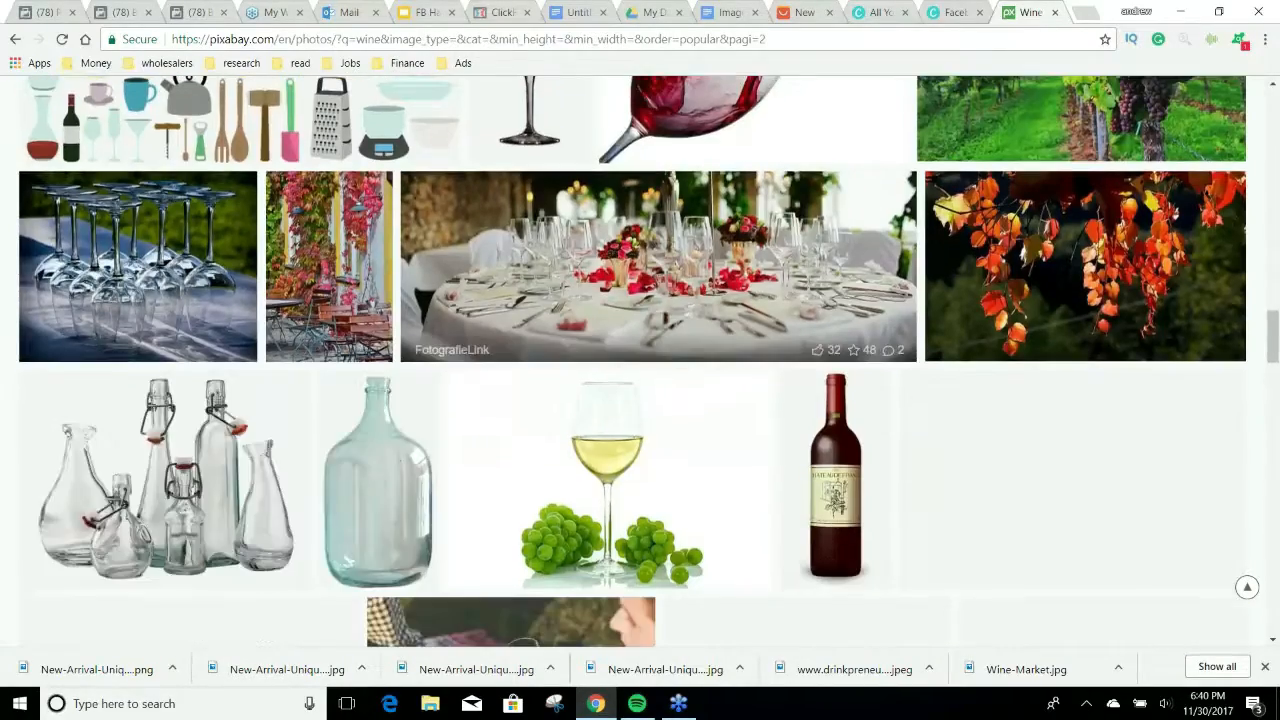
pyautogui.click(600, 362)
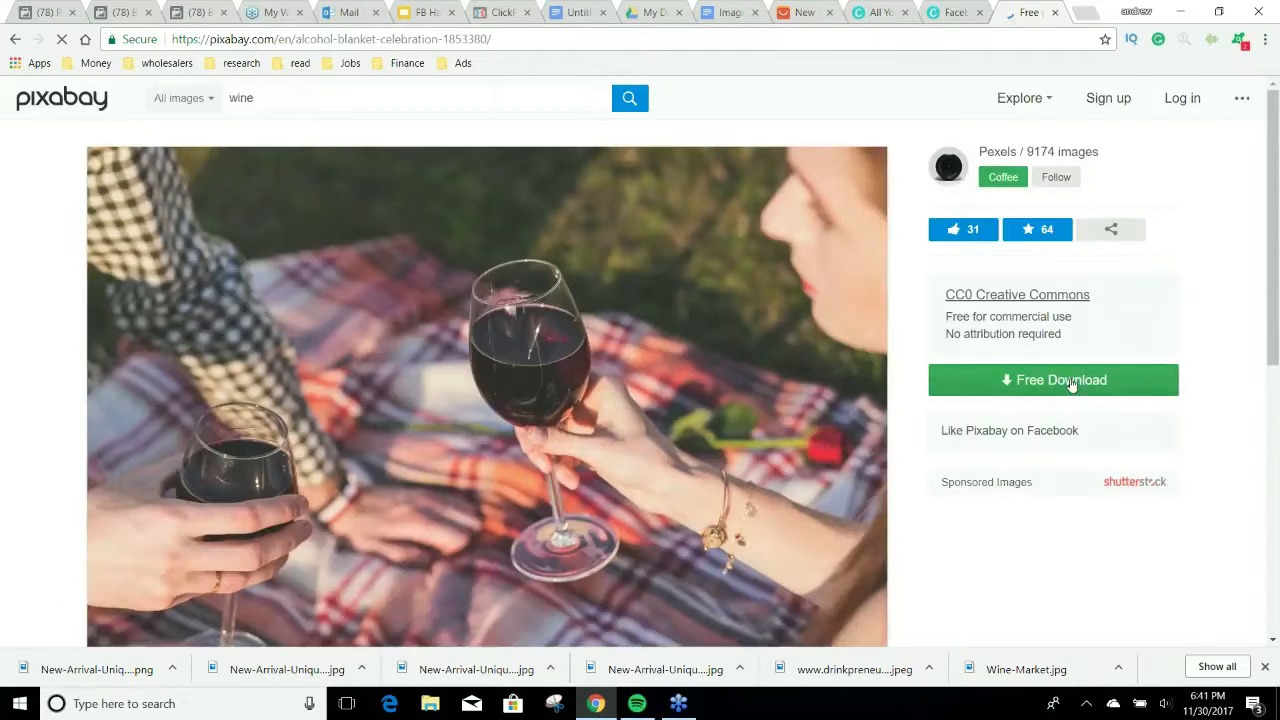
pyautogui.click(1050, 380)
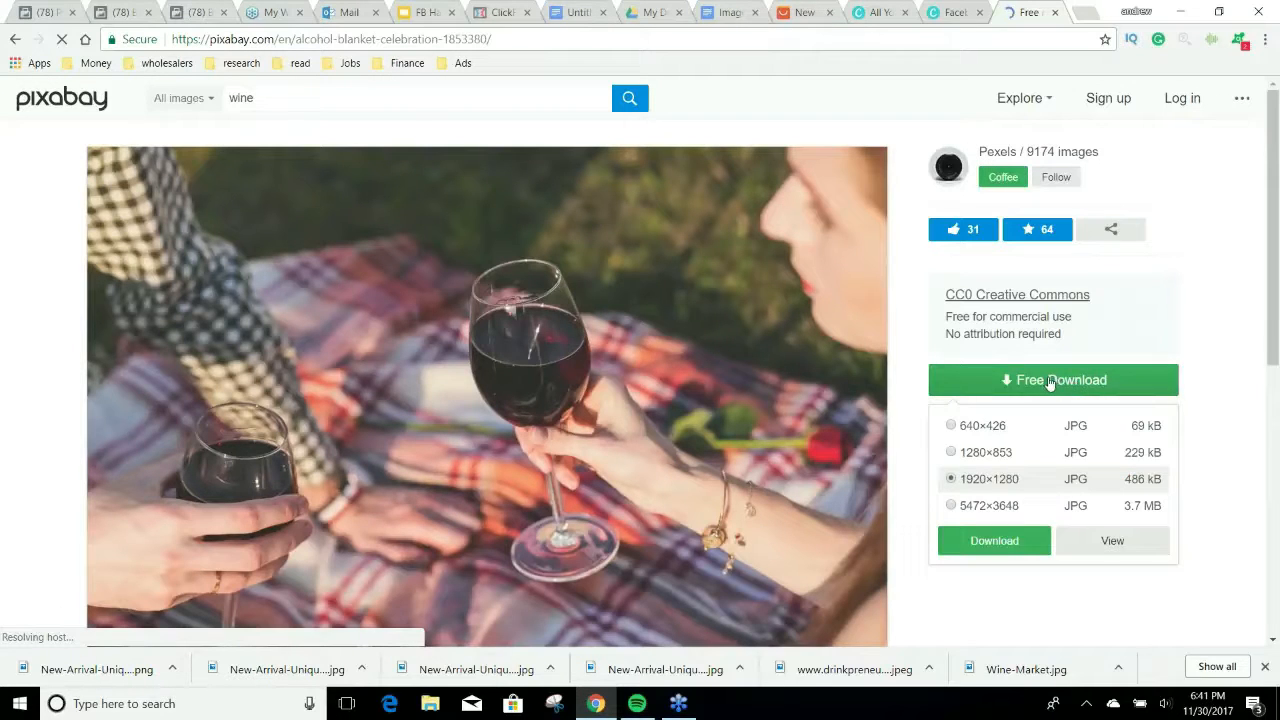
pyautogui.click(1000, 540)
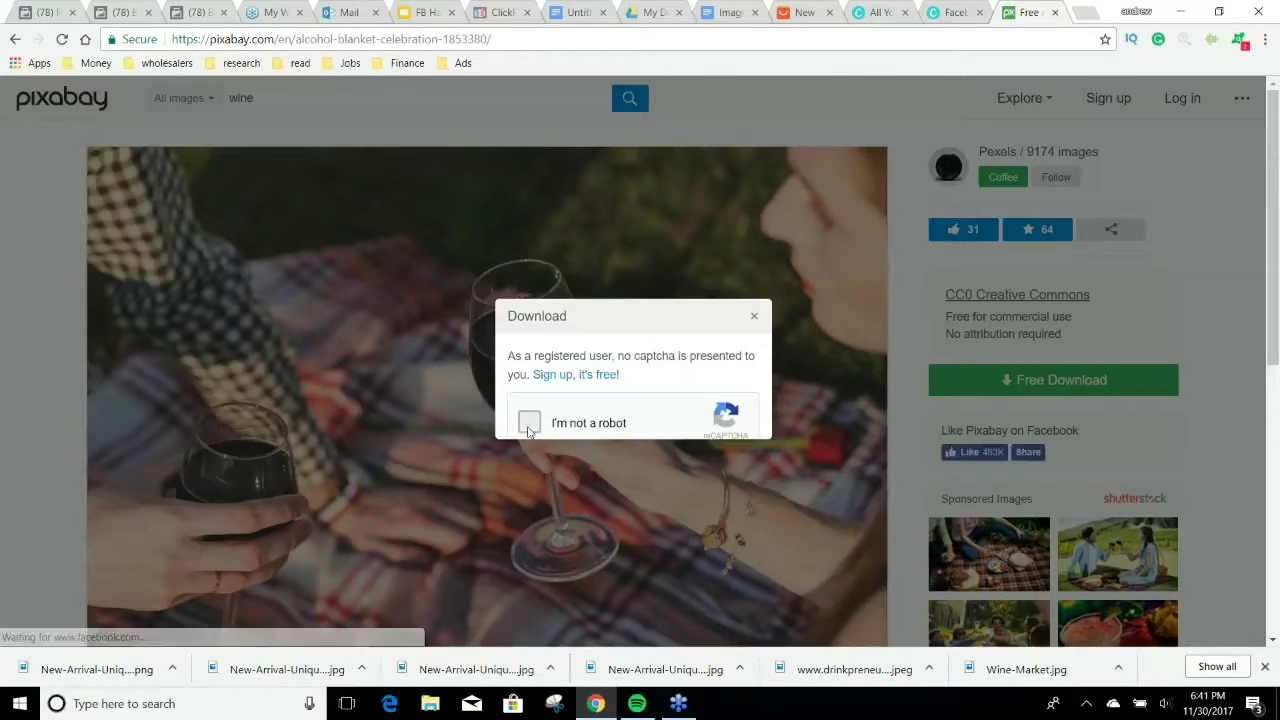
pyautogui.click(529, 424)
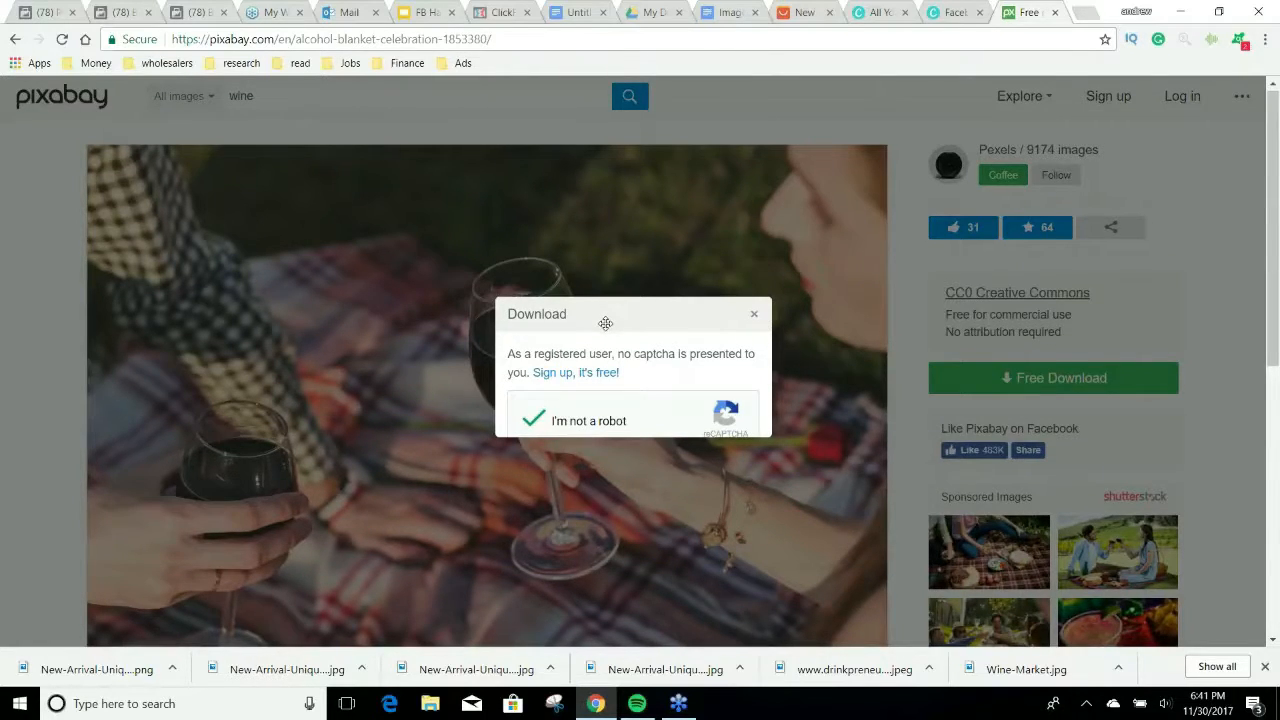
pyautogui.scroll(-3, 605, 323)
pyautogui.scroll(3, 614, 306)
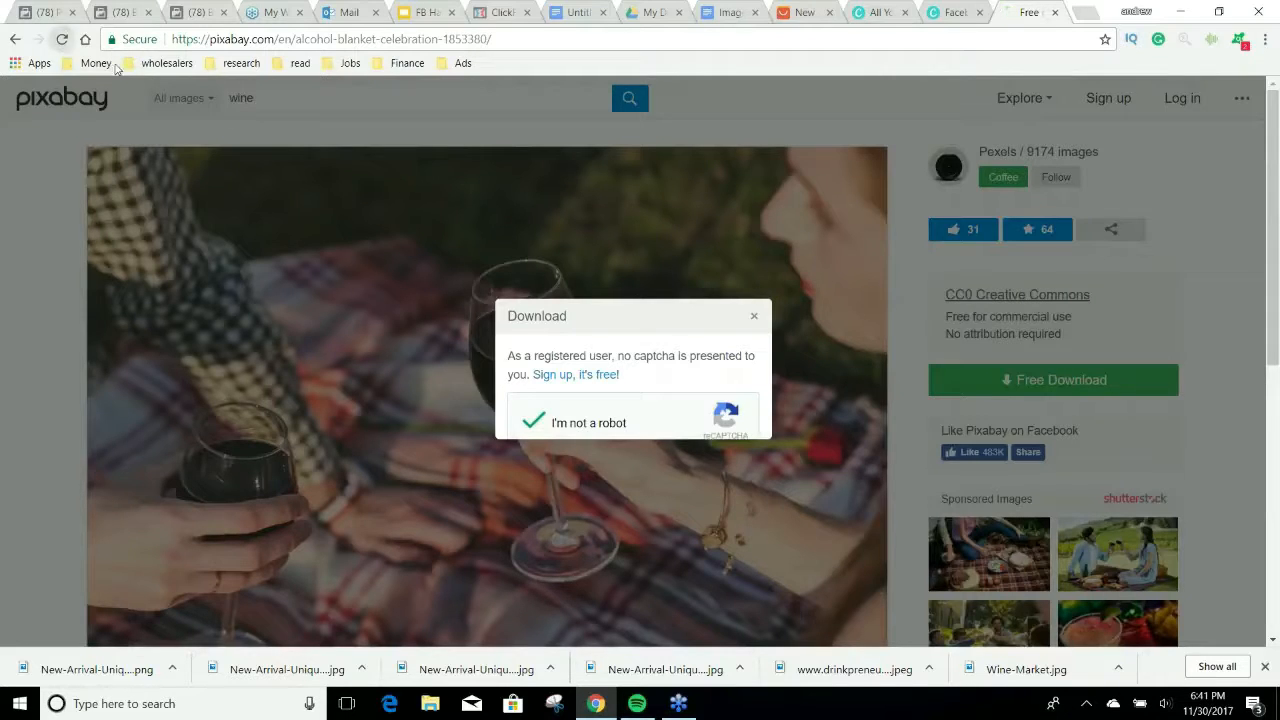
pyautogui.click(538, 458)
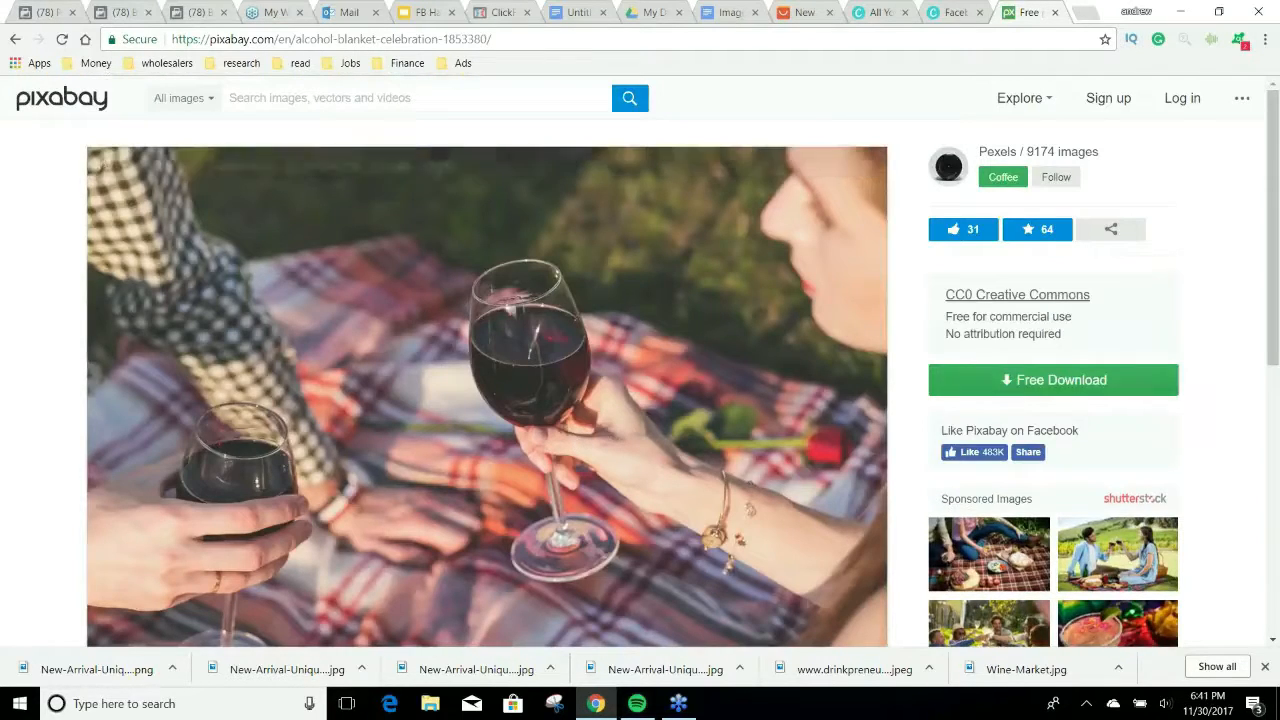
# Download the picnic wine glass photo as a 1920×1280 JPG, passing the "I'm not a robot" check.
pyautogui.click(960, 380)
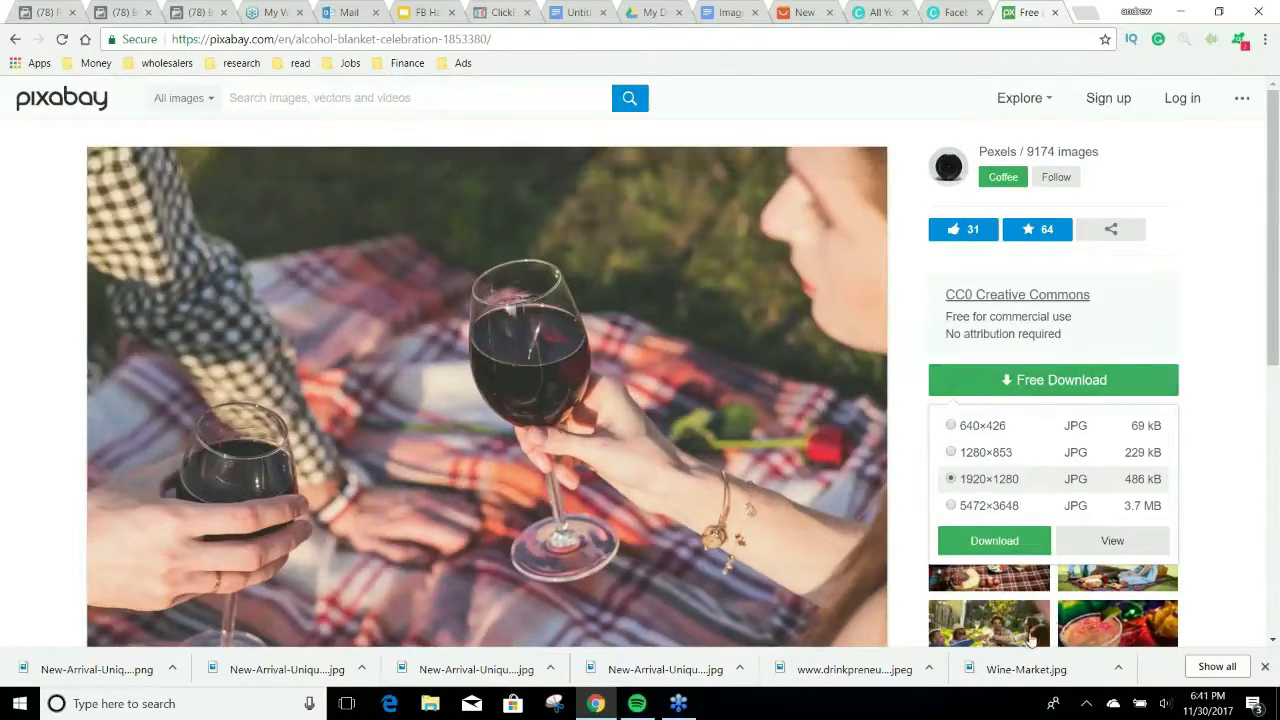
pyautogui.click(980, 539)
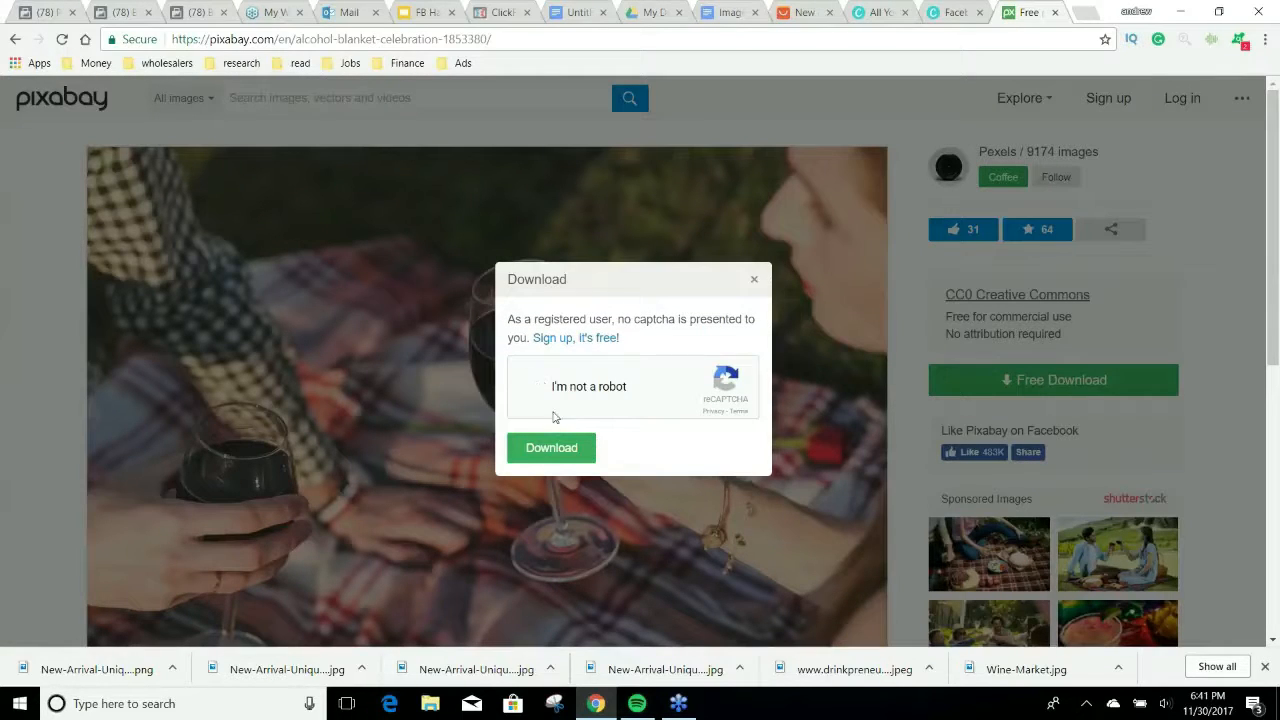
pyautogui.click(553, 448)
pyautogui.click(530, 386)
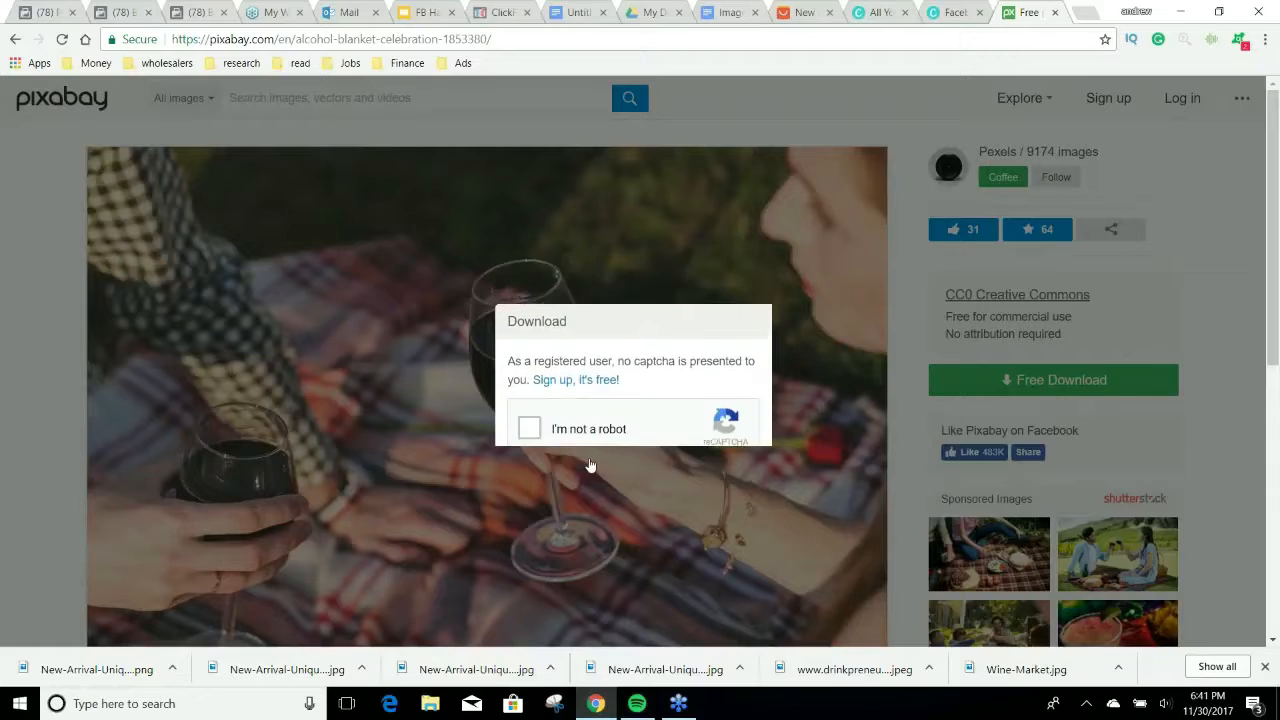
pyautogui.click(567, 447)
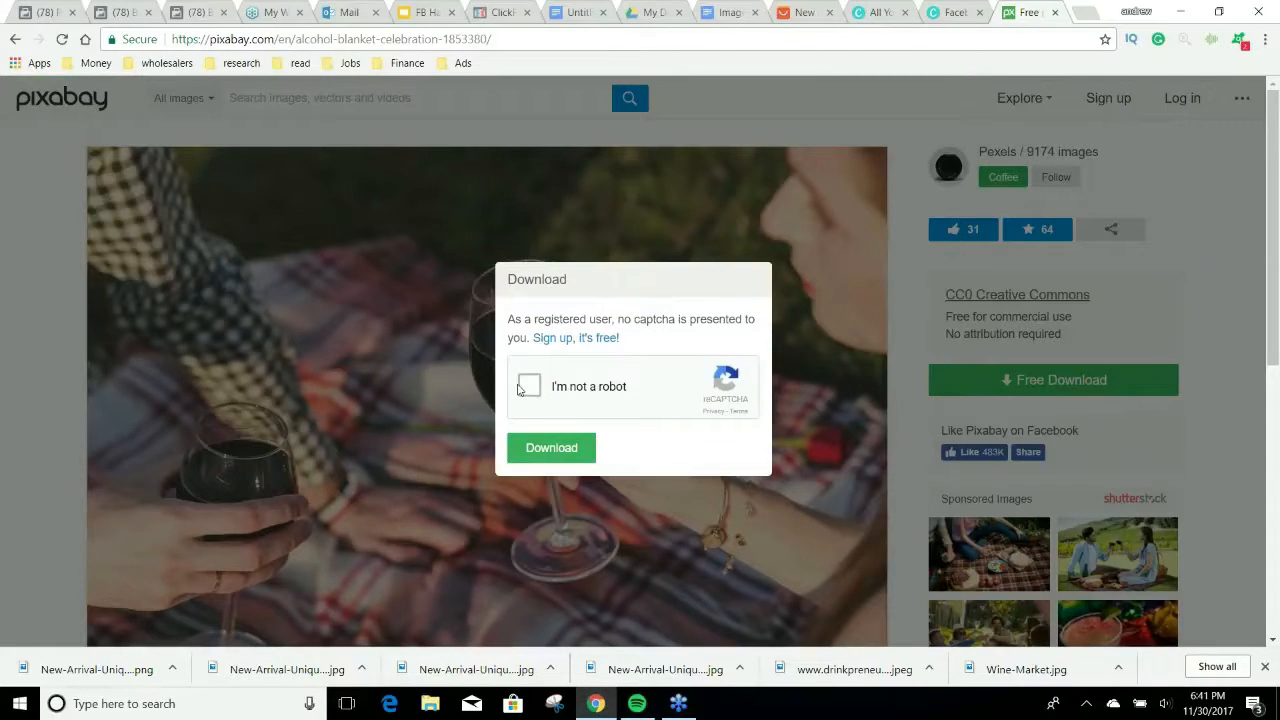
pyautogui.click(527, 388)
pyautogui.click(579, 455)
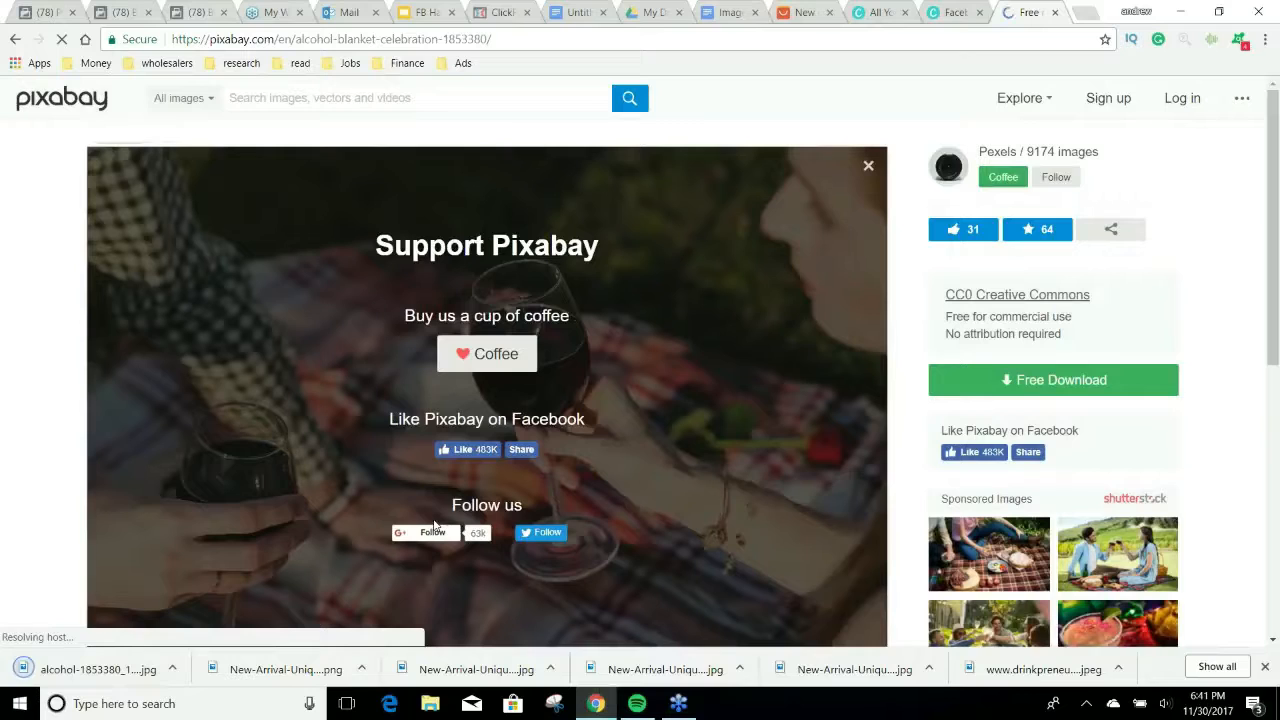
# Switch to Facebook Power Editor and start creating a new page post for the PPE - Wine Necklace ad.
pyautogui.click(57, 8)
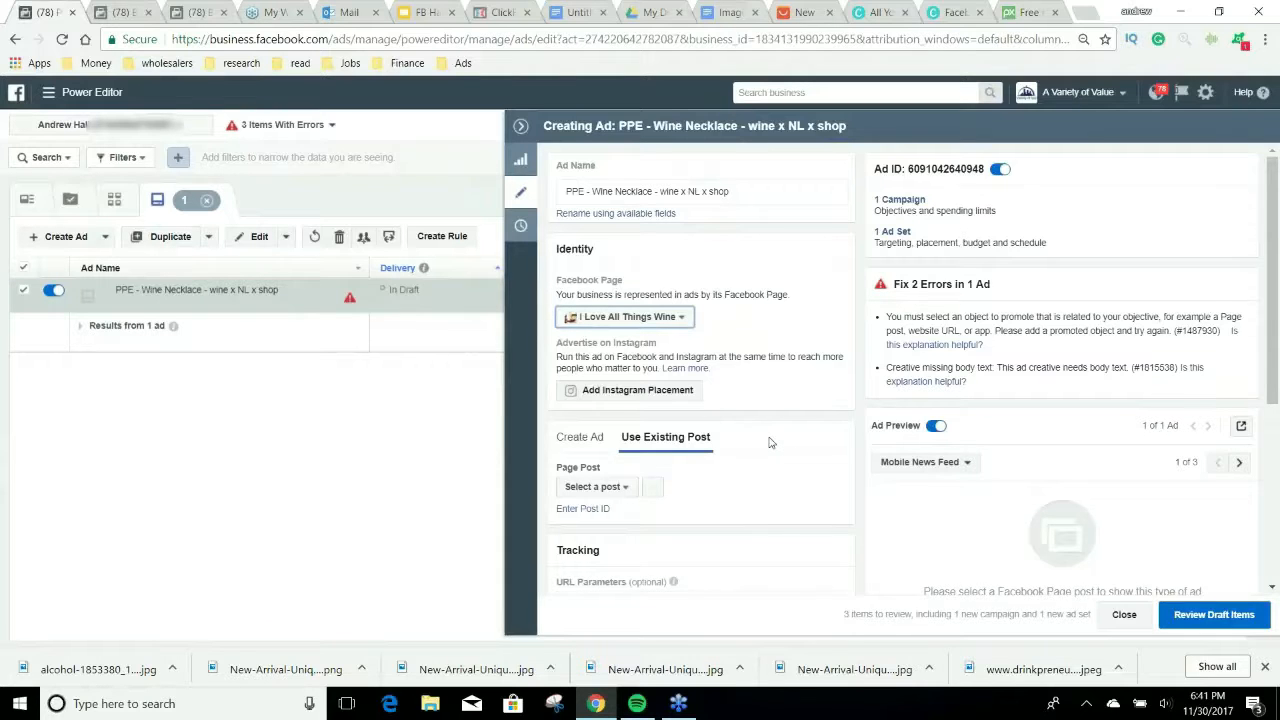
pyautogui.scroll(-1, 769, 440)
pyautogui.click(655, 405)
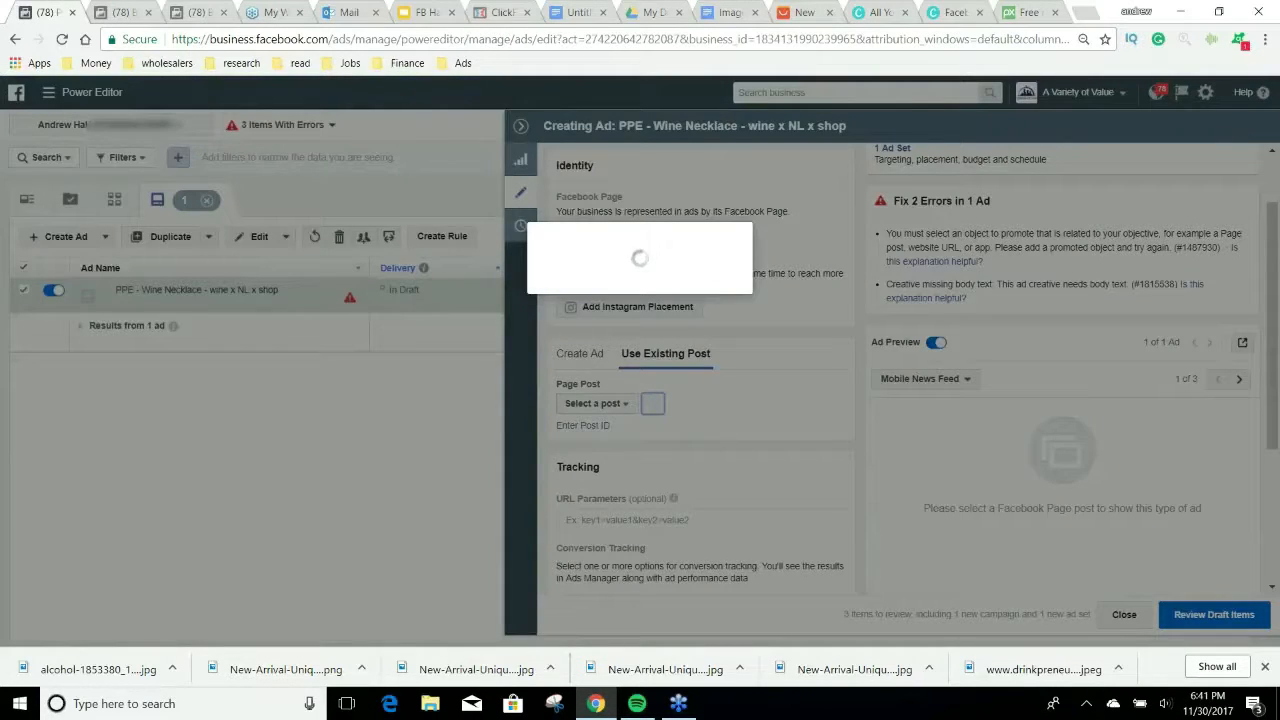
# Upload the downloaded alcohol-1853380 photo to the Canva Facebook post design and place it on the blank page.
pyautogui.click(955, 12)
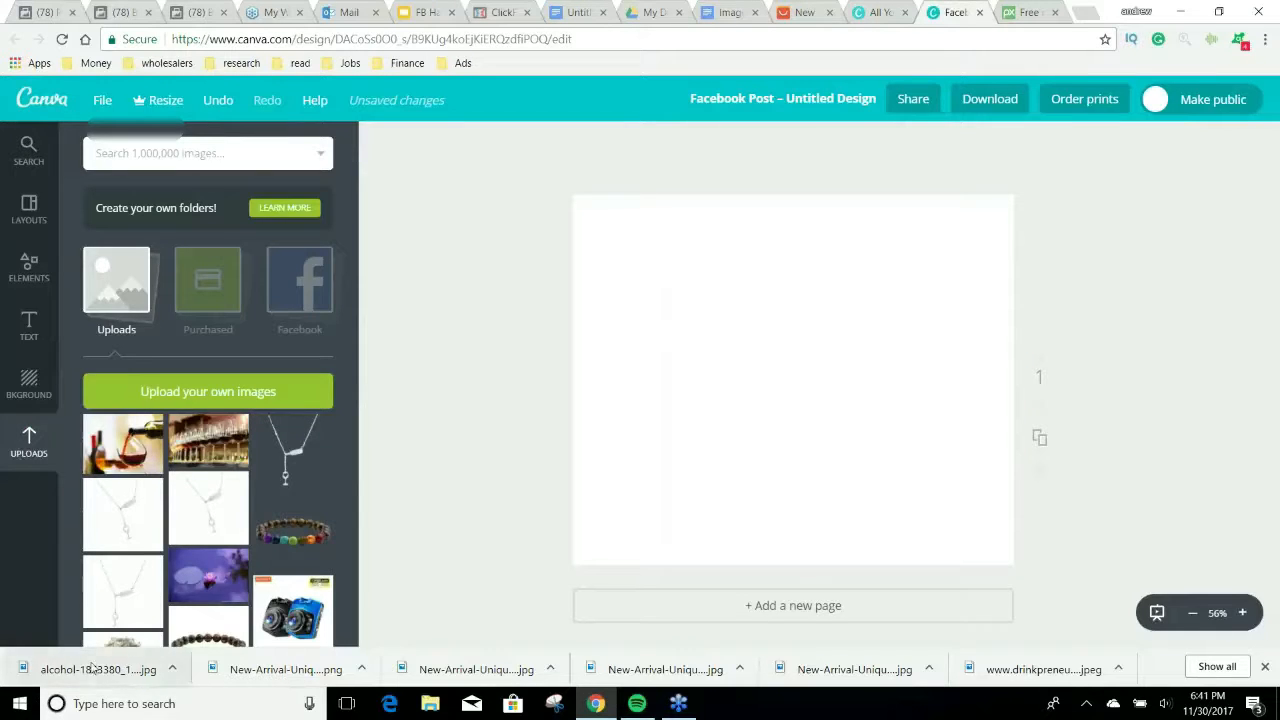
pyautogui.moveTo(93, 668); pyautogui.dragTo(235, 412)
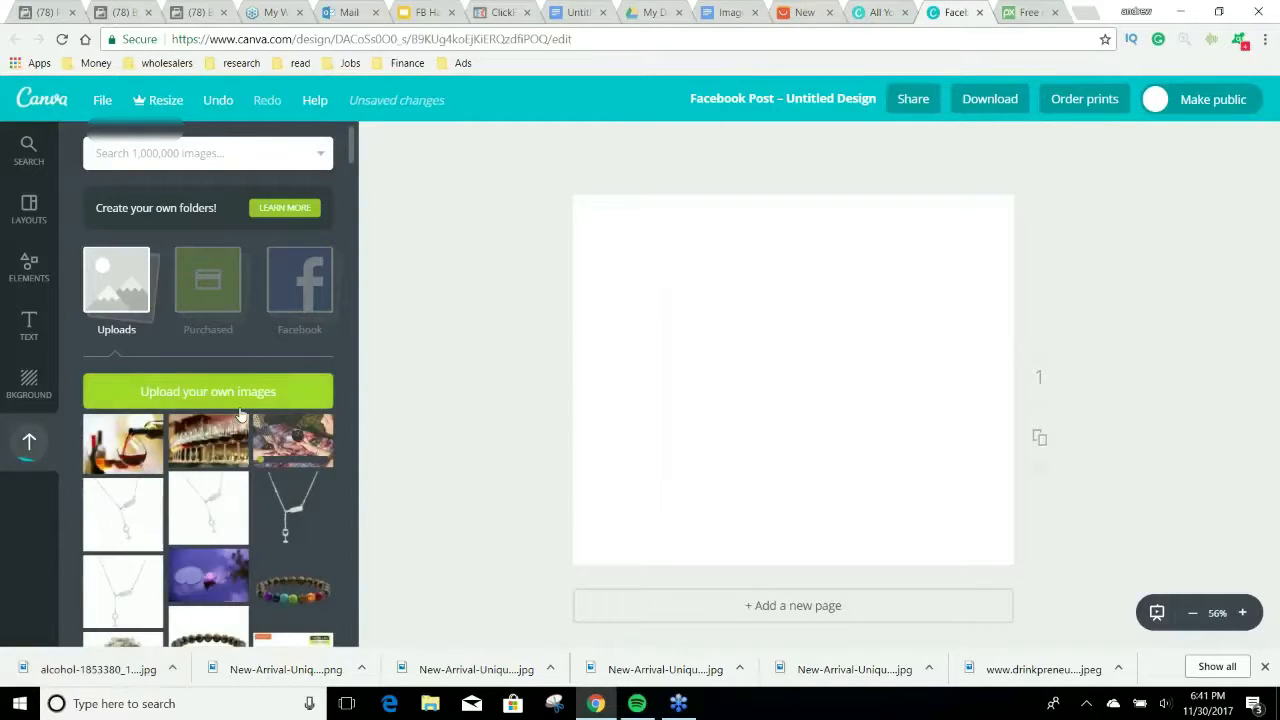
pyautogui.click(292, 440)
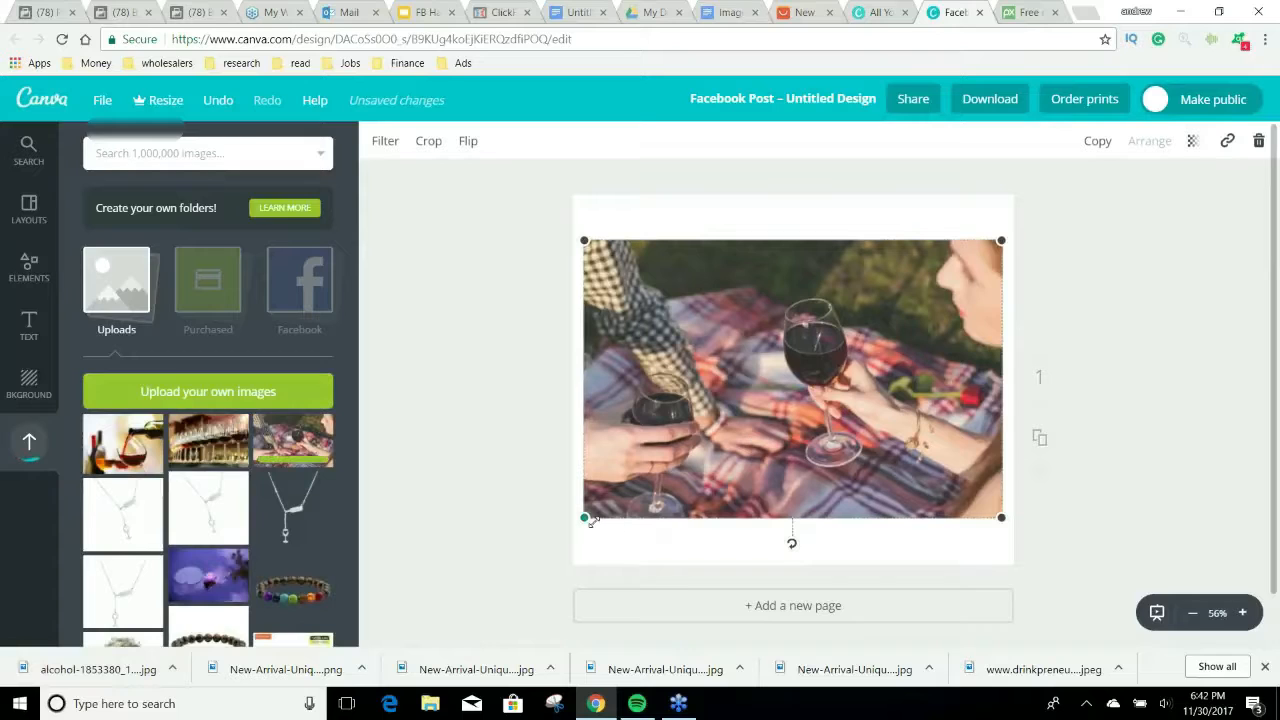
# Enlarge the picnic photo to cover the whole page and shift it so the raised wine glass sits near the centre.
pyautogui.moveTo(586, 518); pyautogui.dragTo(503, 572)
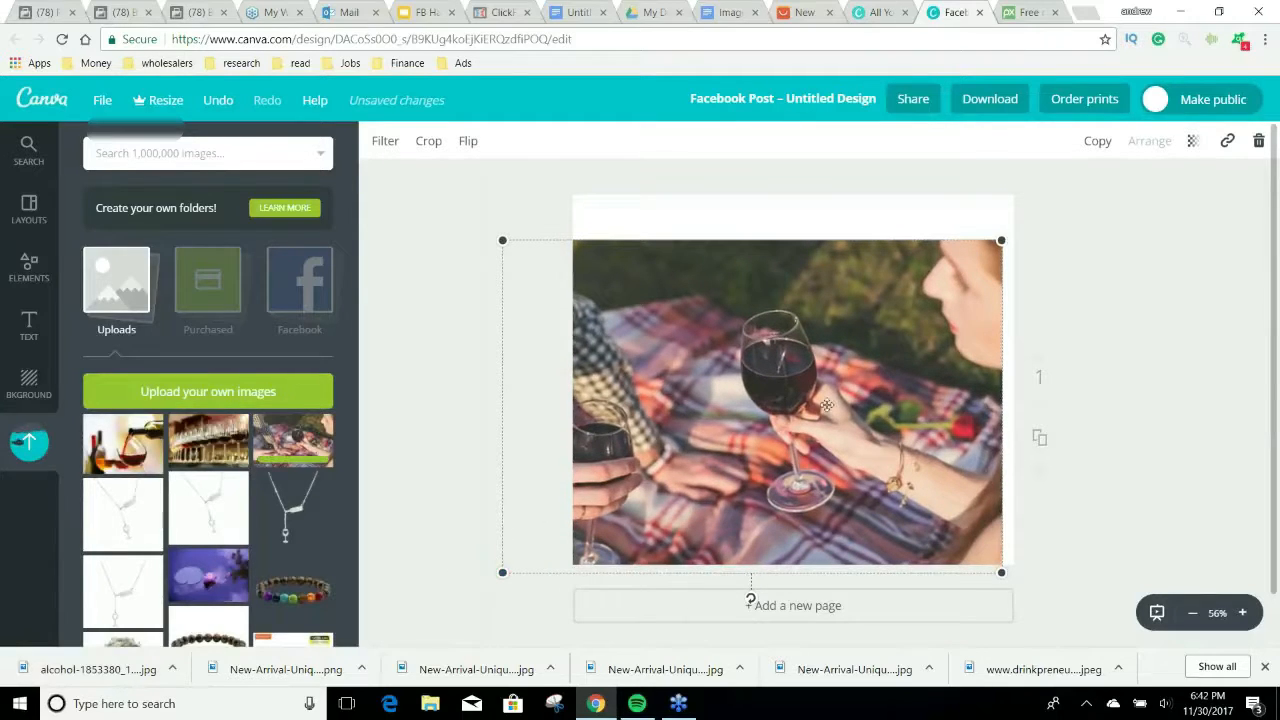
pyautogui.moveTo(1001, 240); pyautogui.dragTo(1088, 163)
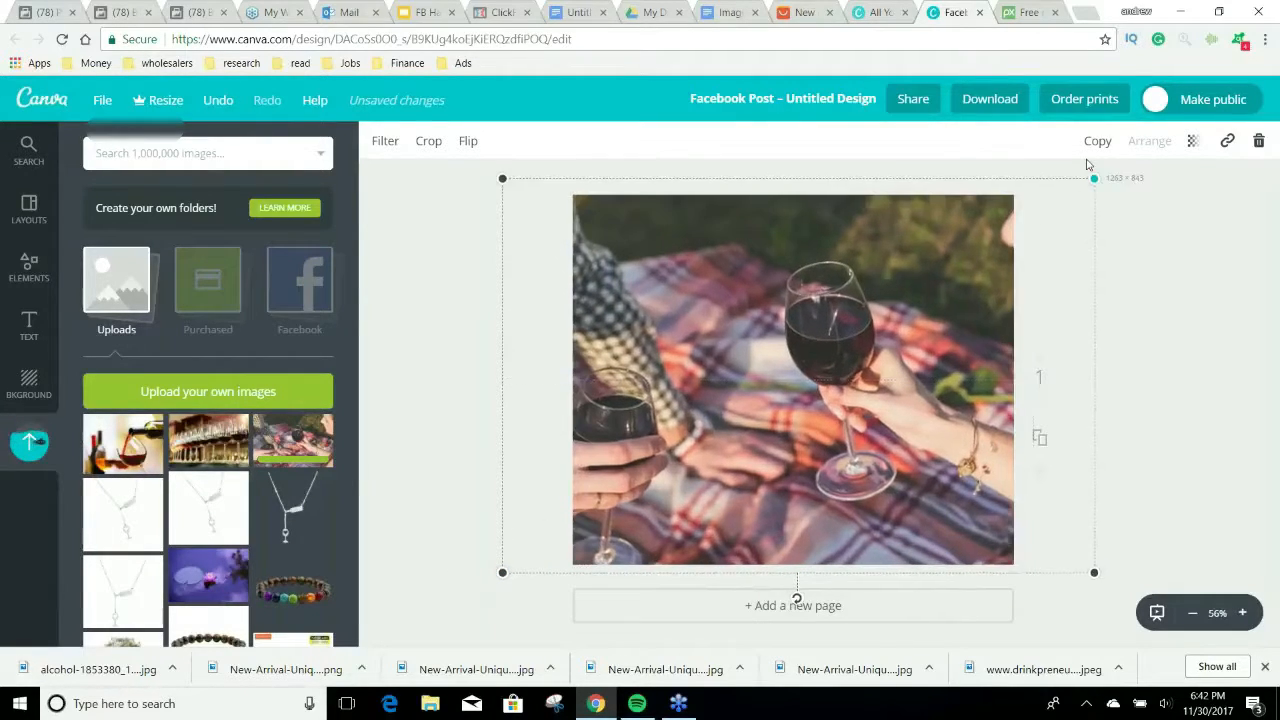
pyautogui.moveTo(912, 318); pyautogui.dragTo(831, 336)
pyautogui.click(874, 517)
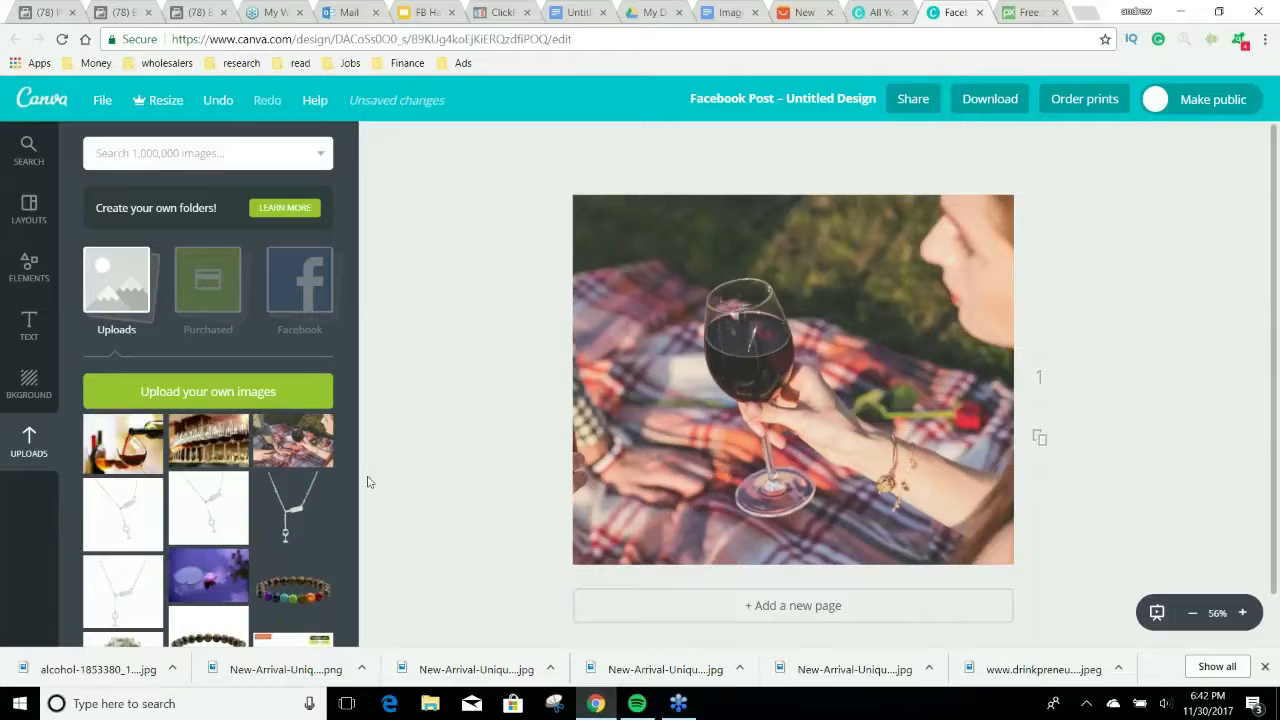
# Add the cutout necklace over the picnic photo and scale it down into the upper-left corner of the design.
pyautogui.click(314, 490)
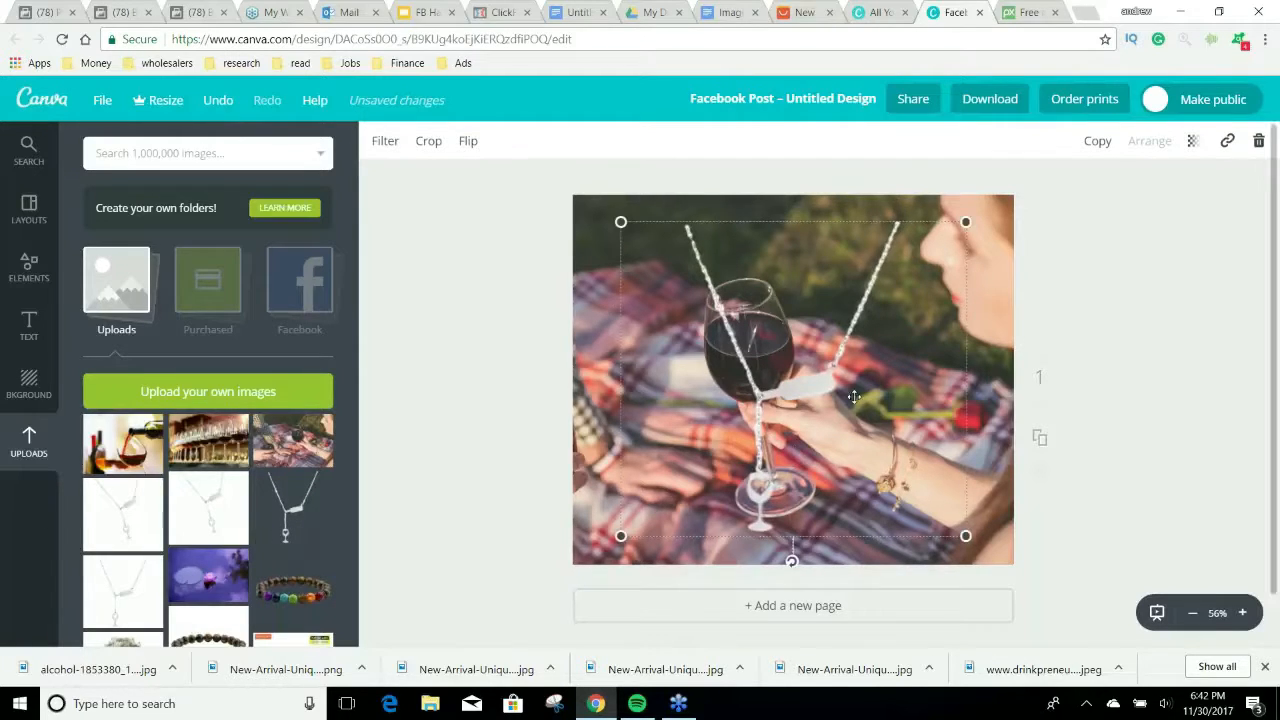
pyautogui.moveTo(853, 397); pyautogui.dragTo(754, 363)
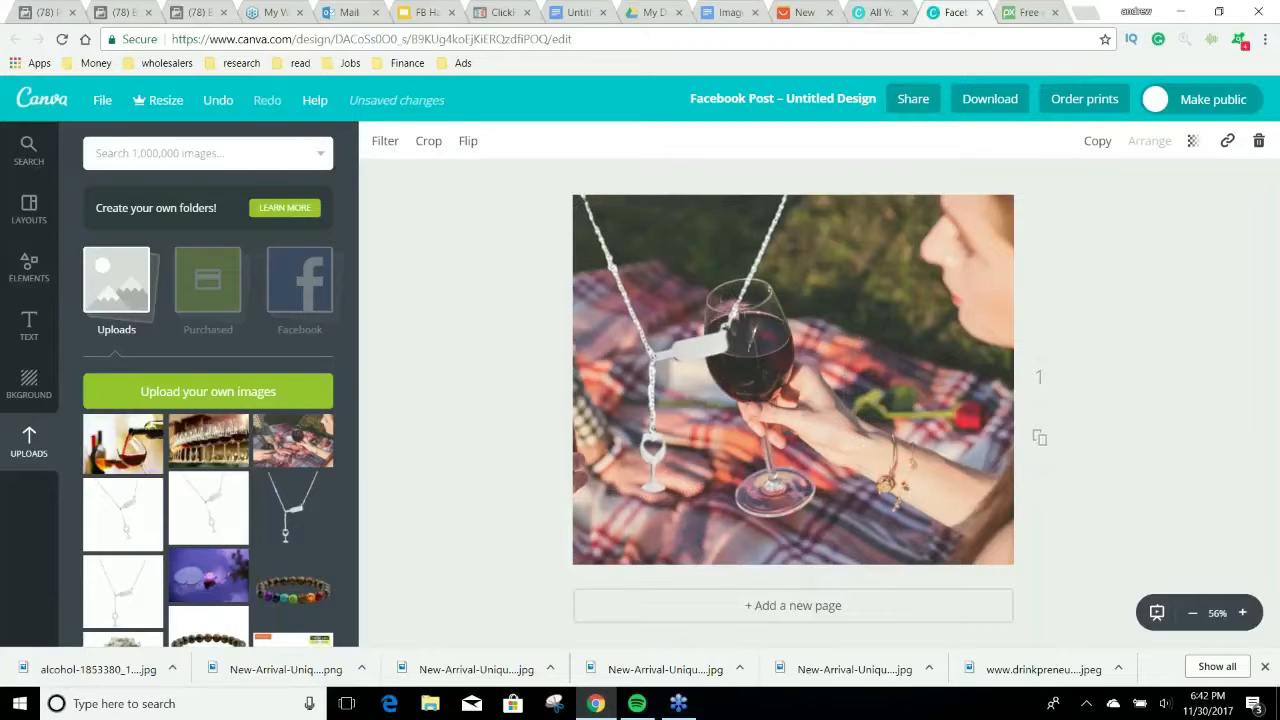
pyautogui.click(806, 433)
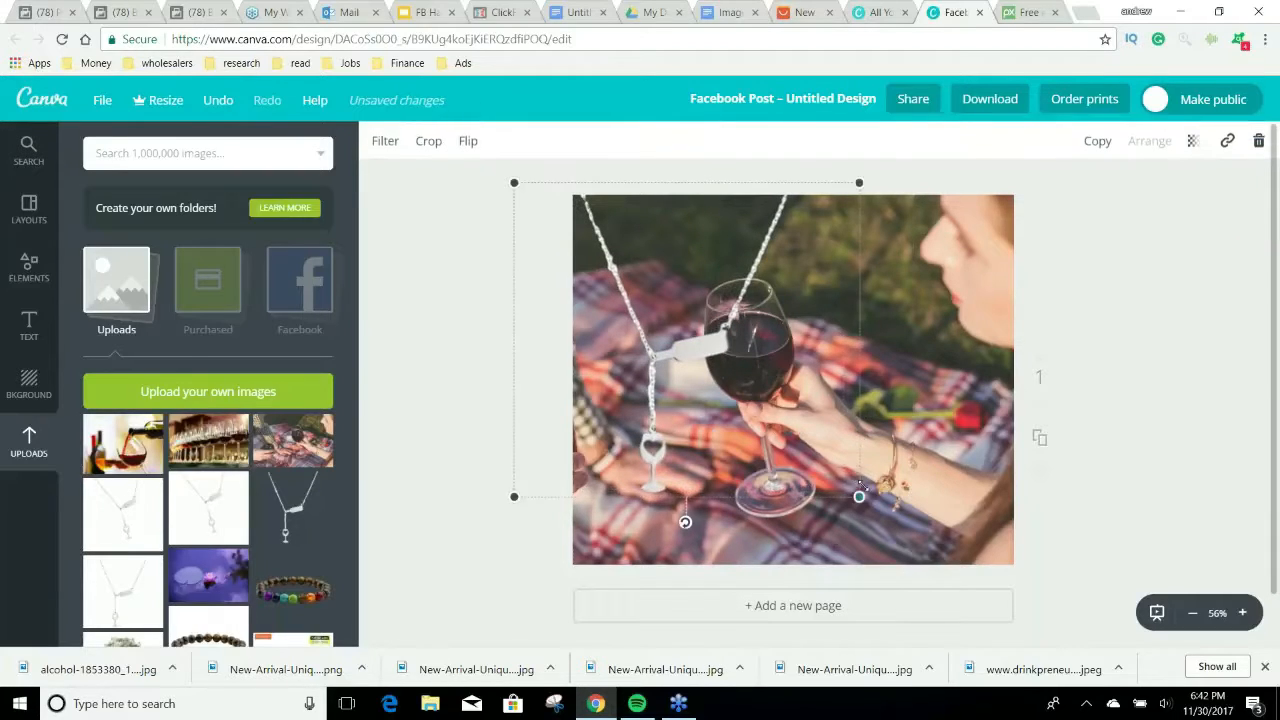
pyautogui.moveTo(873, 509); pyautogui.dragTo(939, 567)
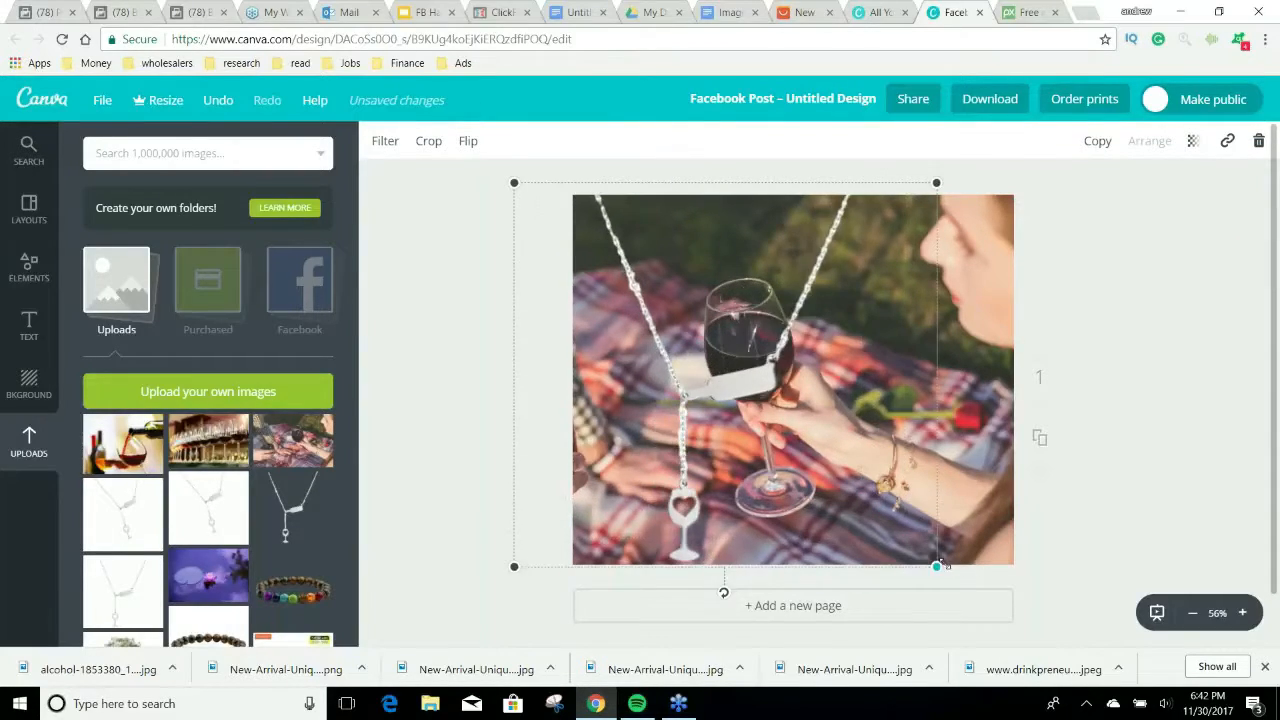
pyautogui.moveTo(764, 456); pyautogui.dragTo(707, 386)
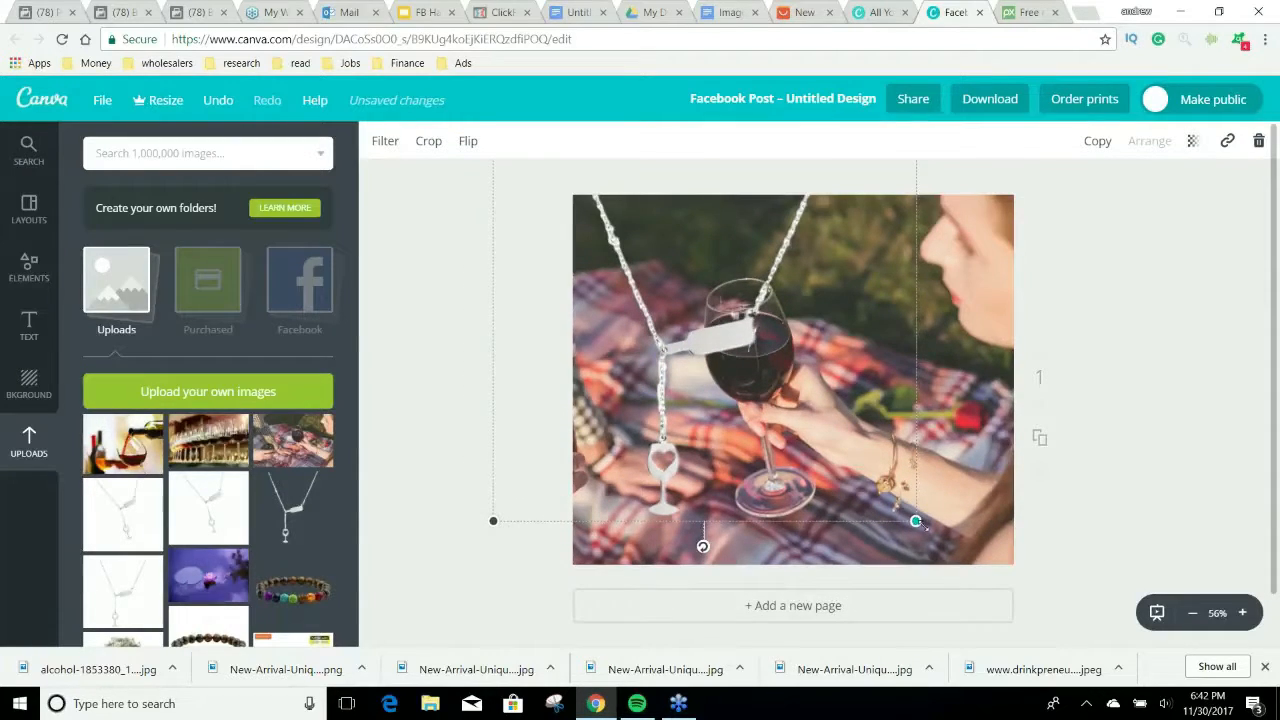
pyautogui.moveTo(916, 521); pyautogui.dragTo(789, 413)
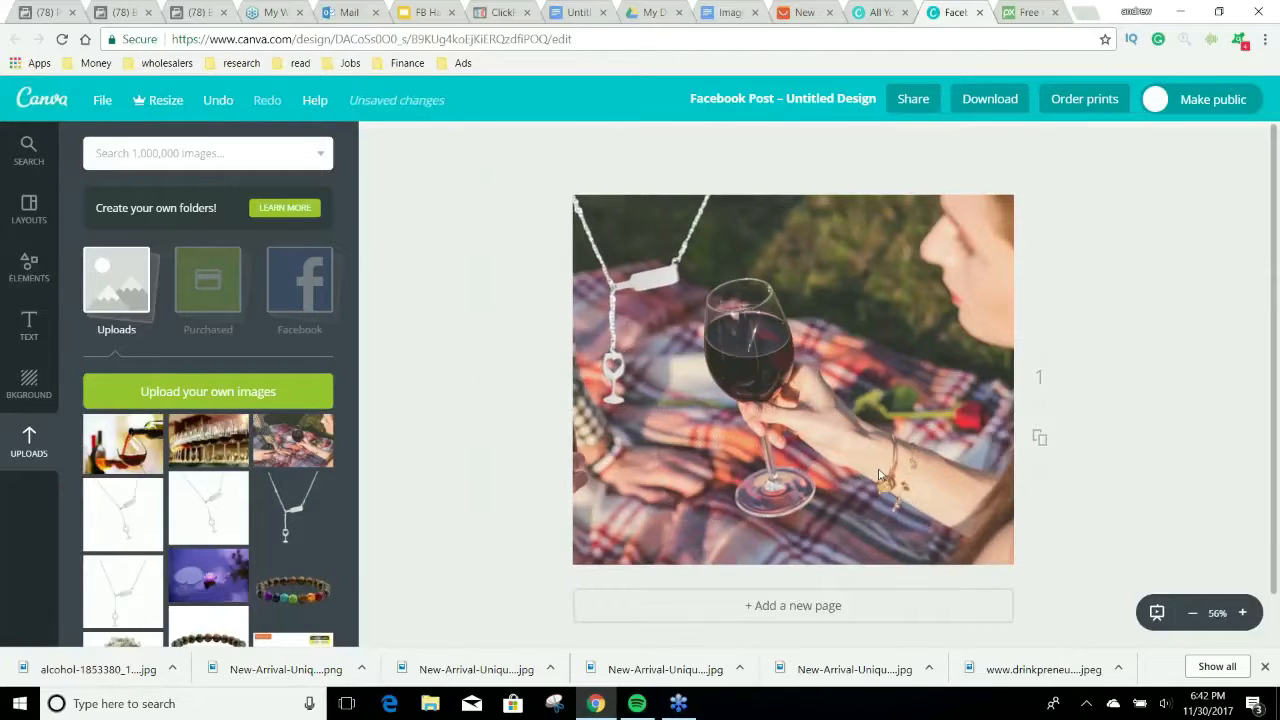
# Reposition the necklace lower on the photo so it hangs just left of the raised wine glass.
pyautogui.click(889, 473)
pyautogui.moveTo(894, 467)
pyautogui.mouseDown()
pyautogui.moveTo(943, 458)
pyautogui.moveTo(889, 463)
pyautogui.mouseUp()
pyautogui.moveTo(640, 286); pyautogui.dragTo(679, 345)
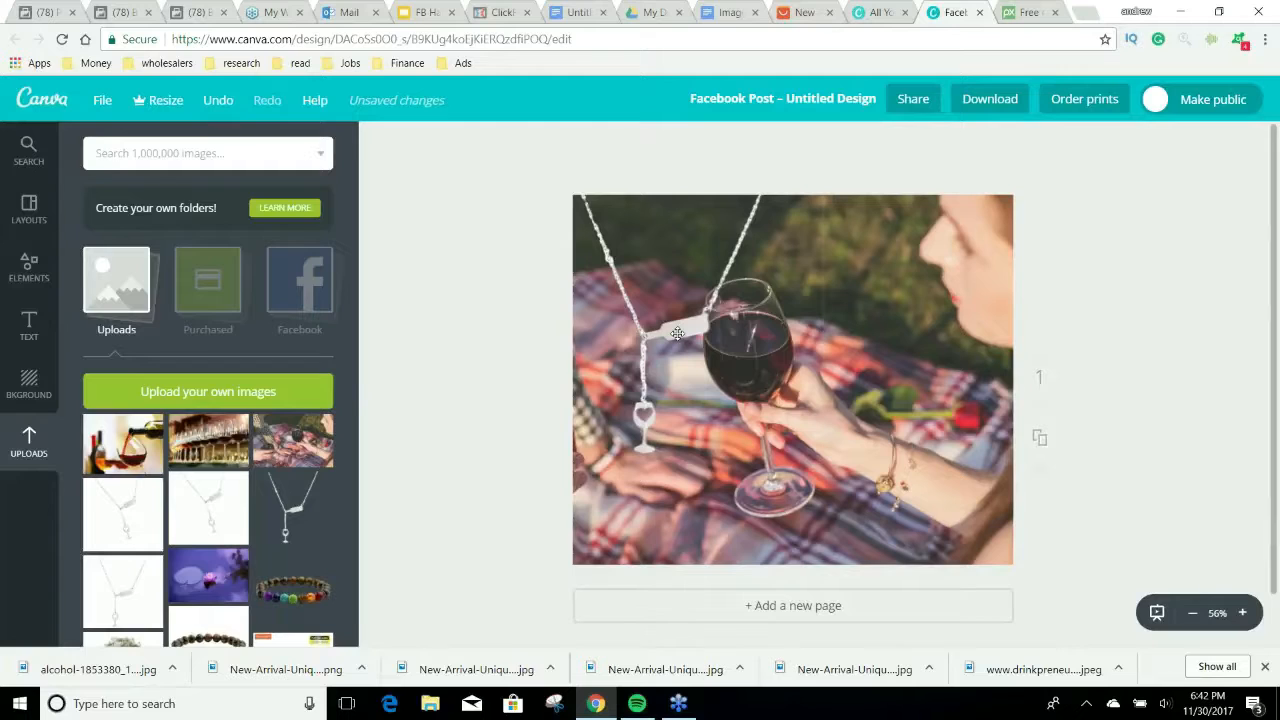
pyautogui.moveTo(677, 333); pyautogui.dragTo(660, 337)
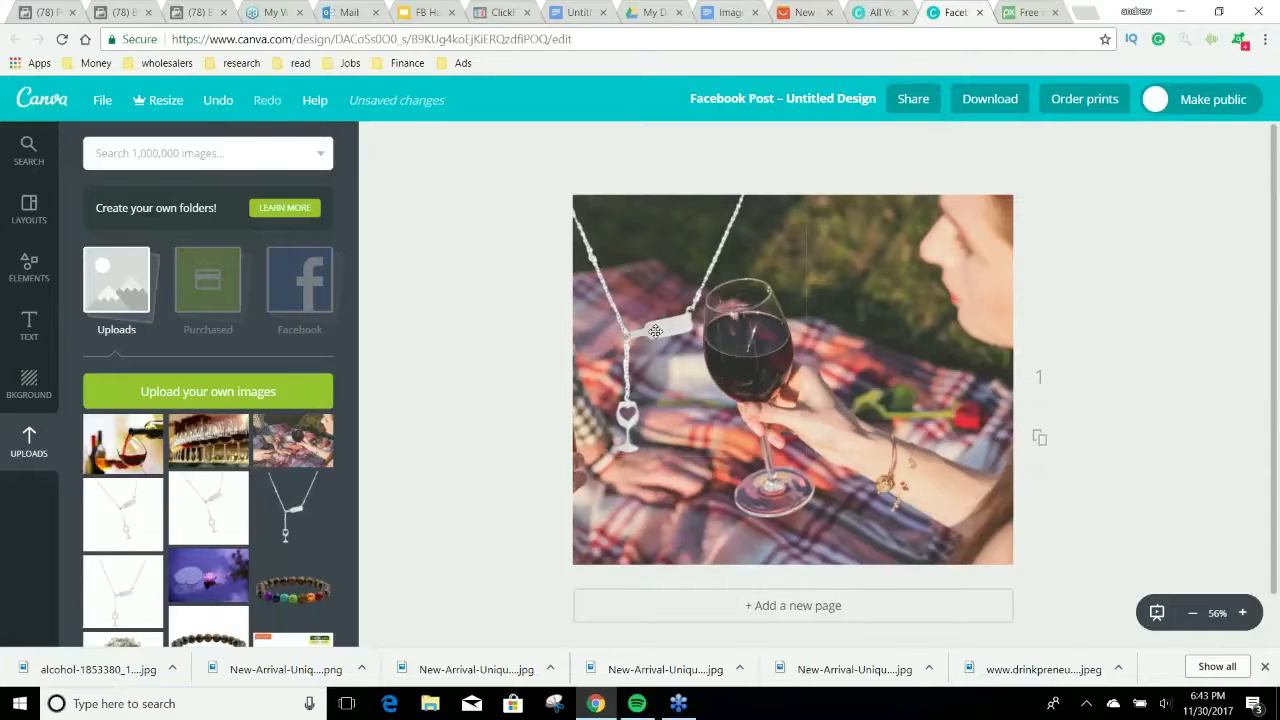
pyautogui.click(654, 330)
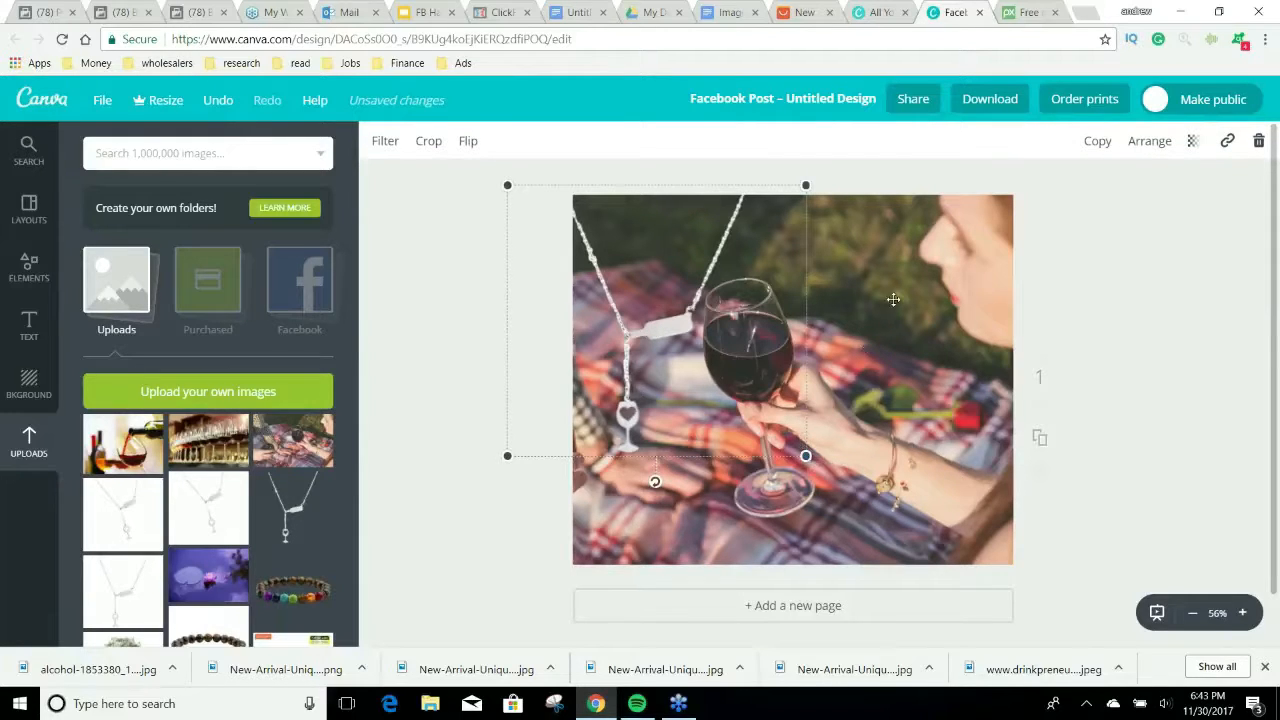
# Return to Pixabay's second page of "wine" results to look for another photo, and check the new page post in Power Editor.
pyautogui.click(1025, 12)
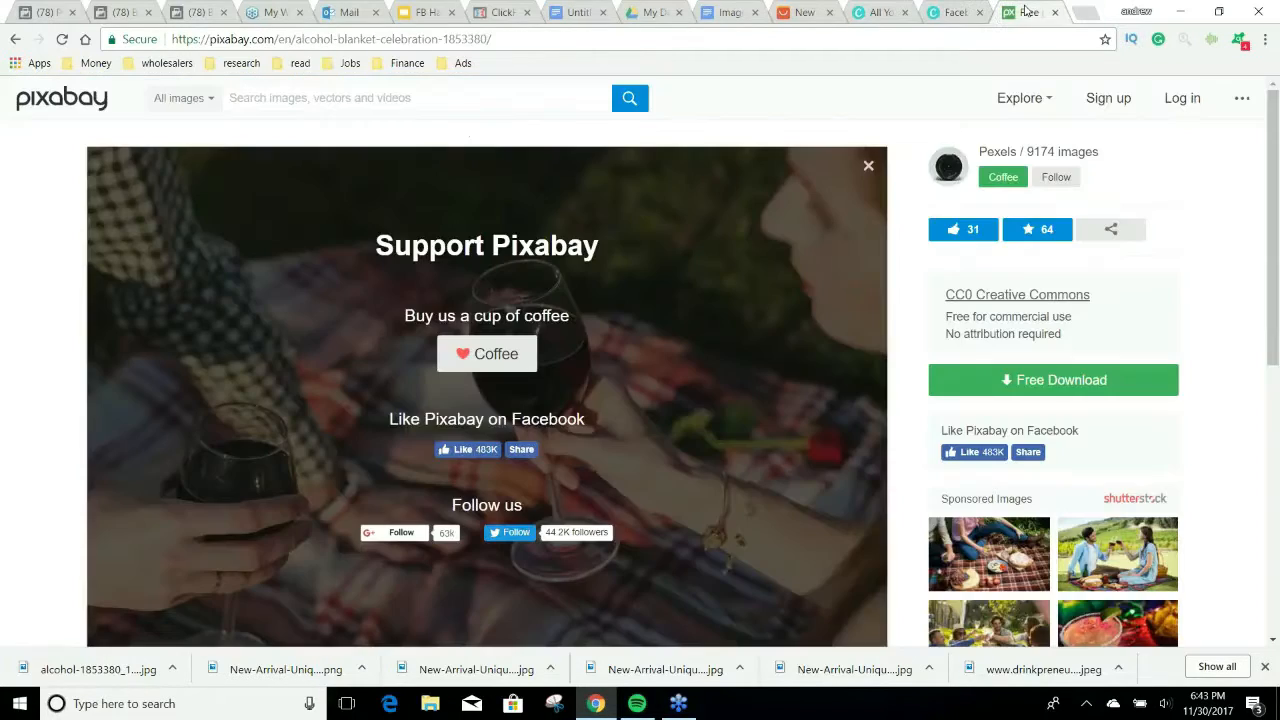
pyautogui.click(15, 39)
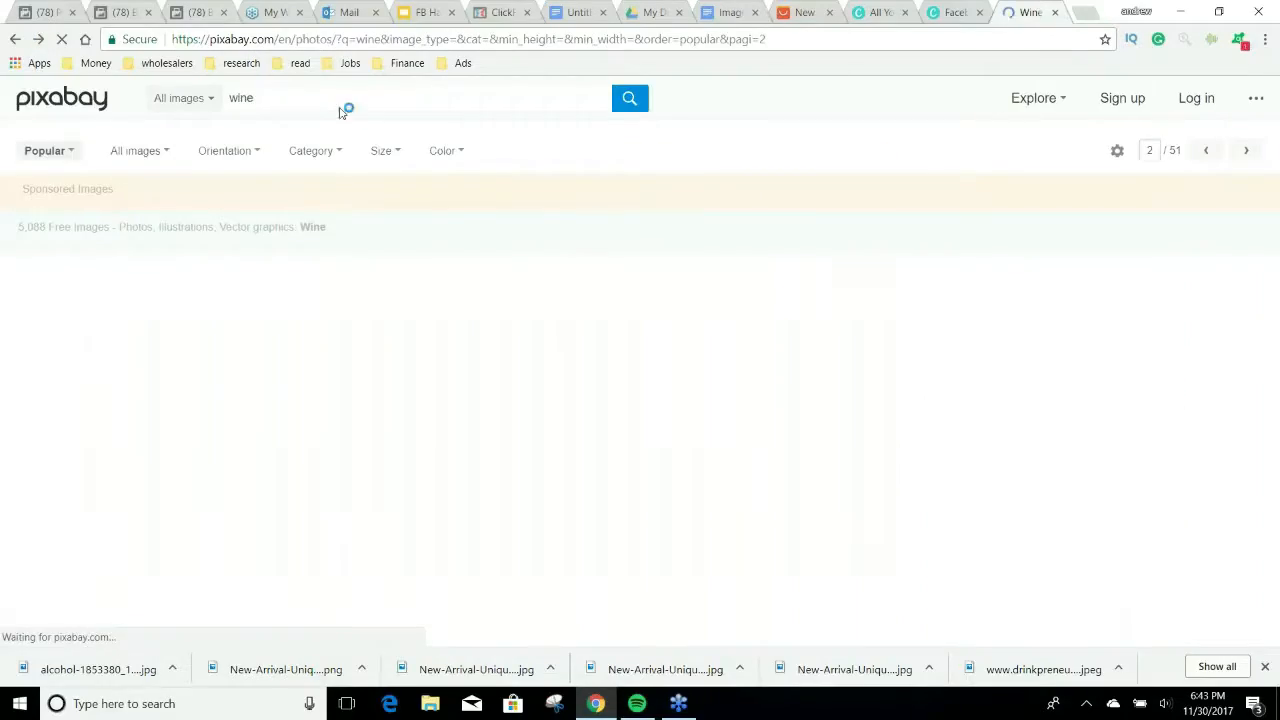
pyautogui.scroll(-1, 580, 438)
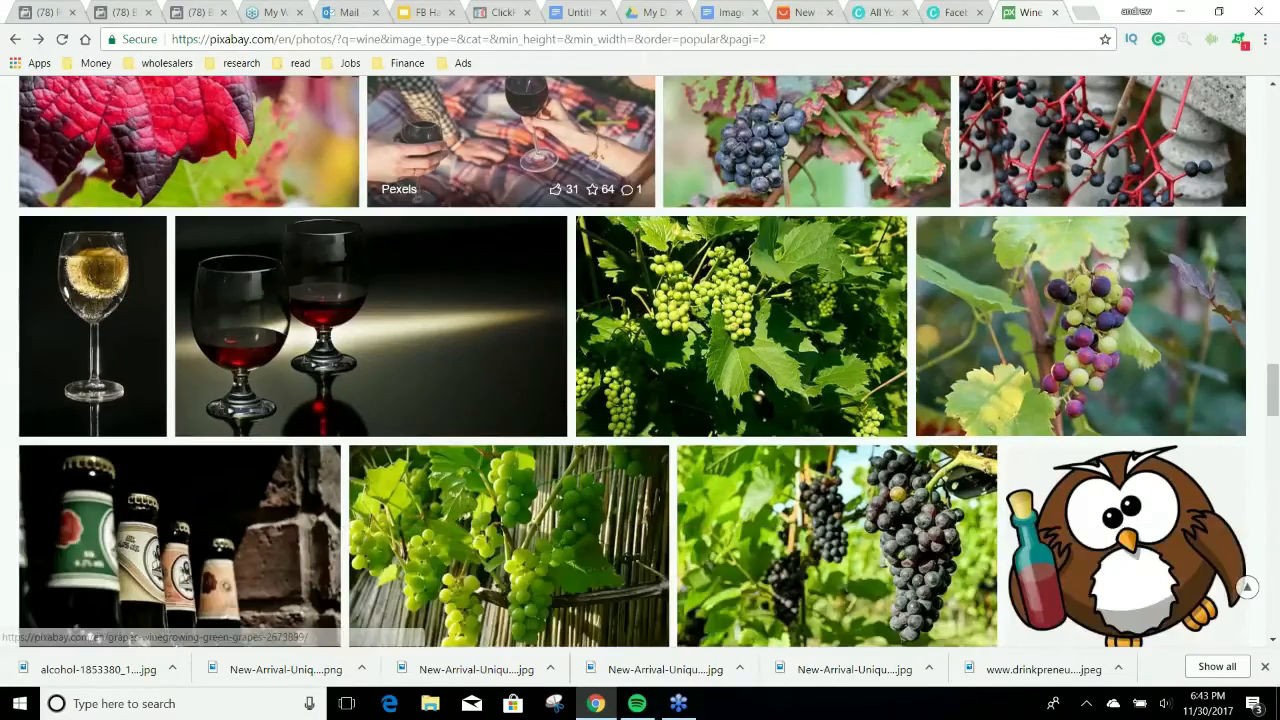
pyautogui.scroll(-3, 580, 450)
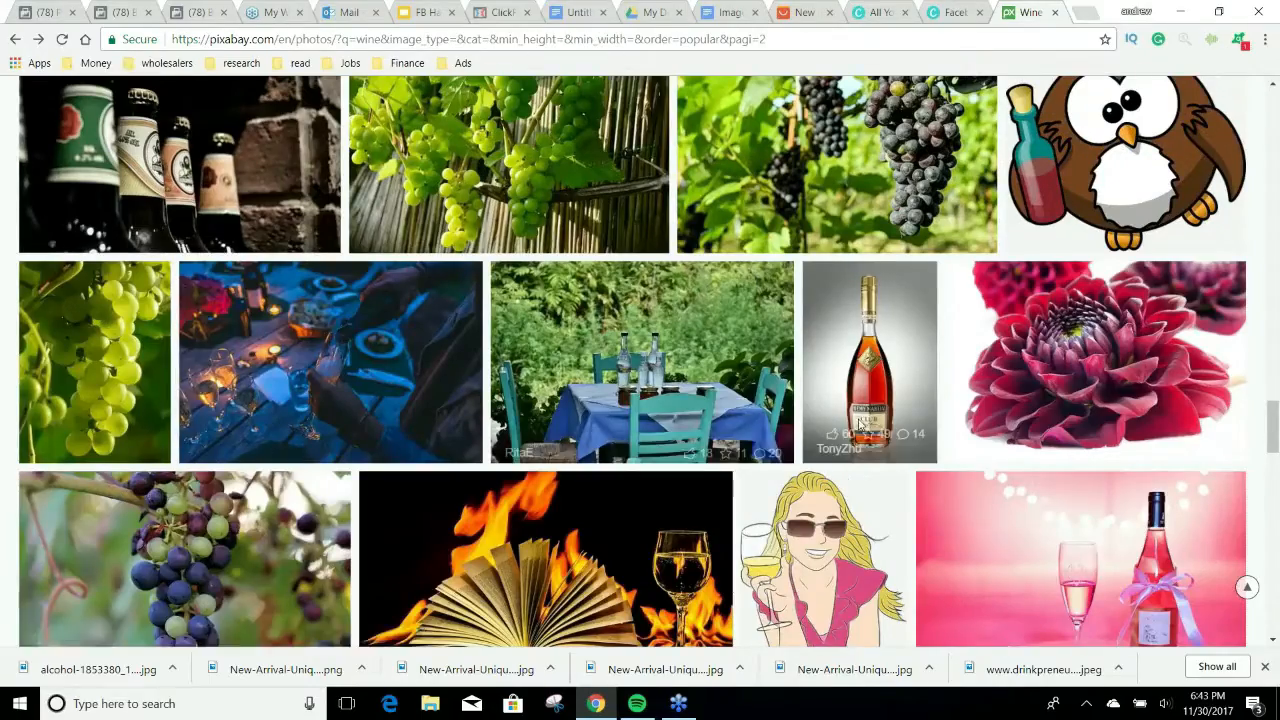
pyautogui.scroll(1, 870, 400)
pyautogui.scroll(3, 1152, 397)
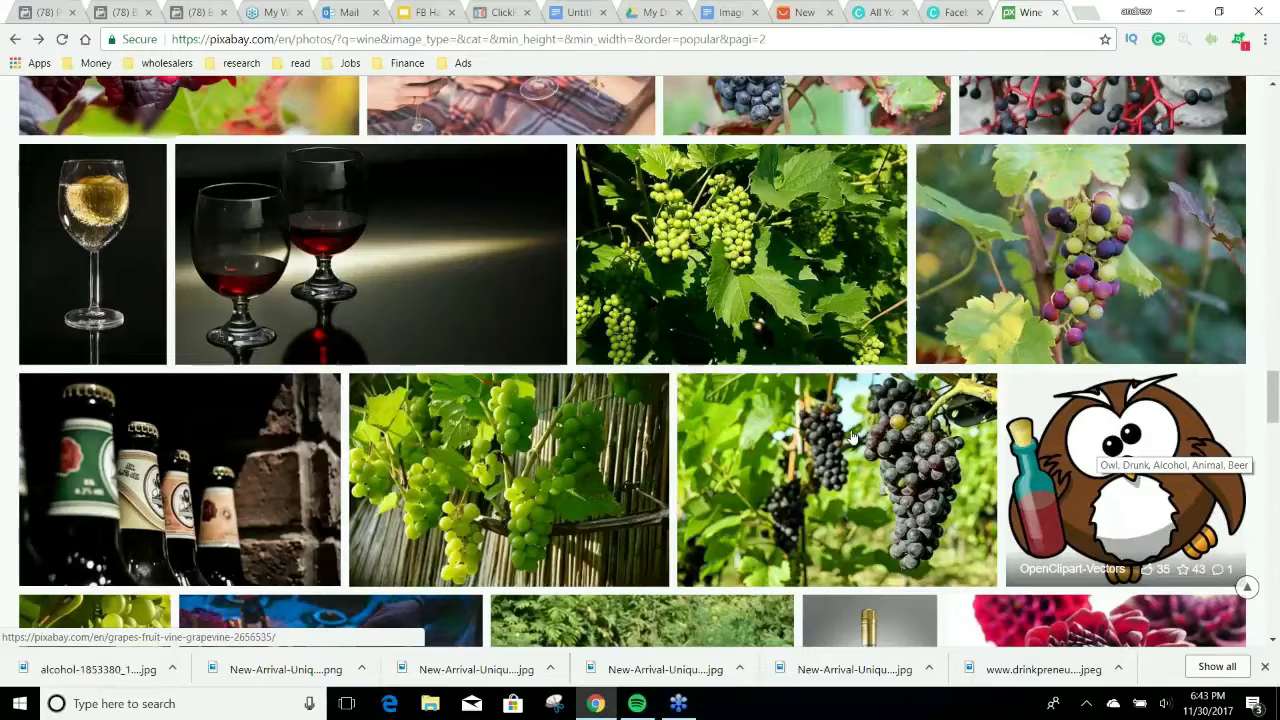
pyautogui.click(47, 8)
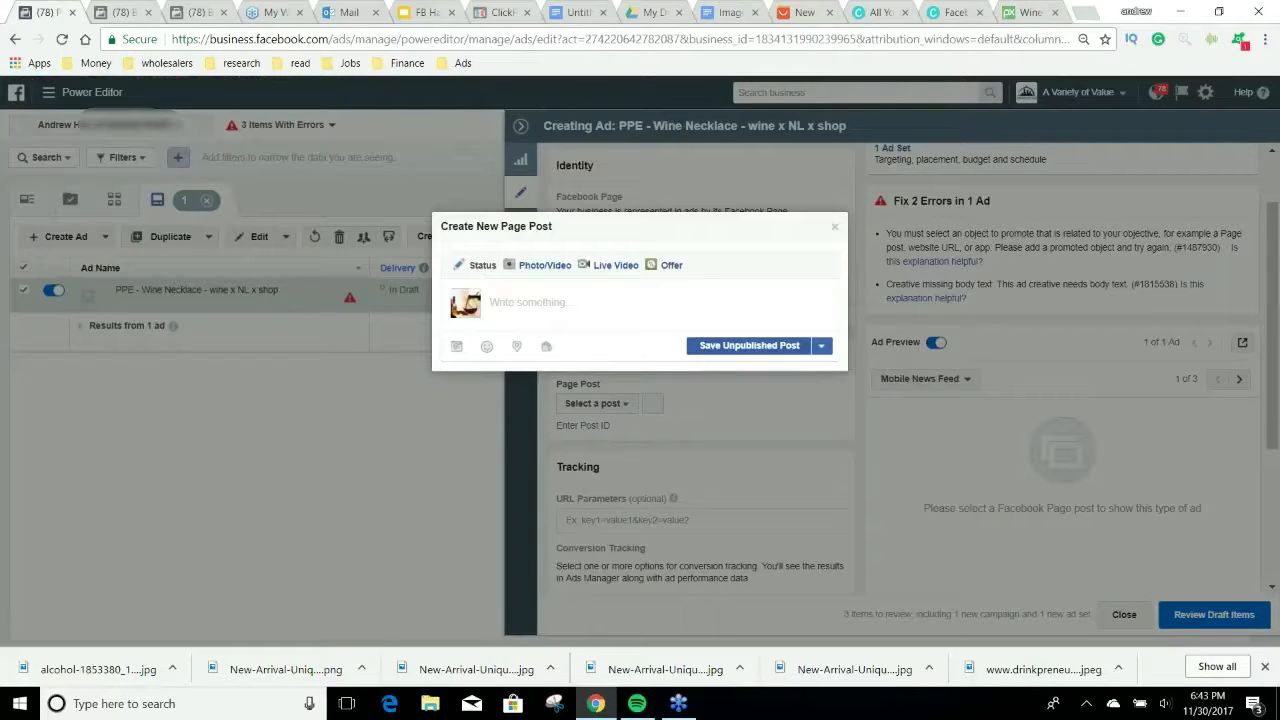
pyautogui.click(1004, 10)
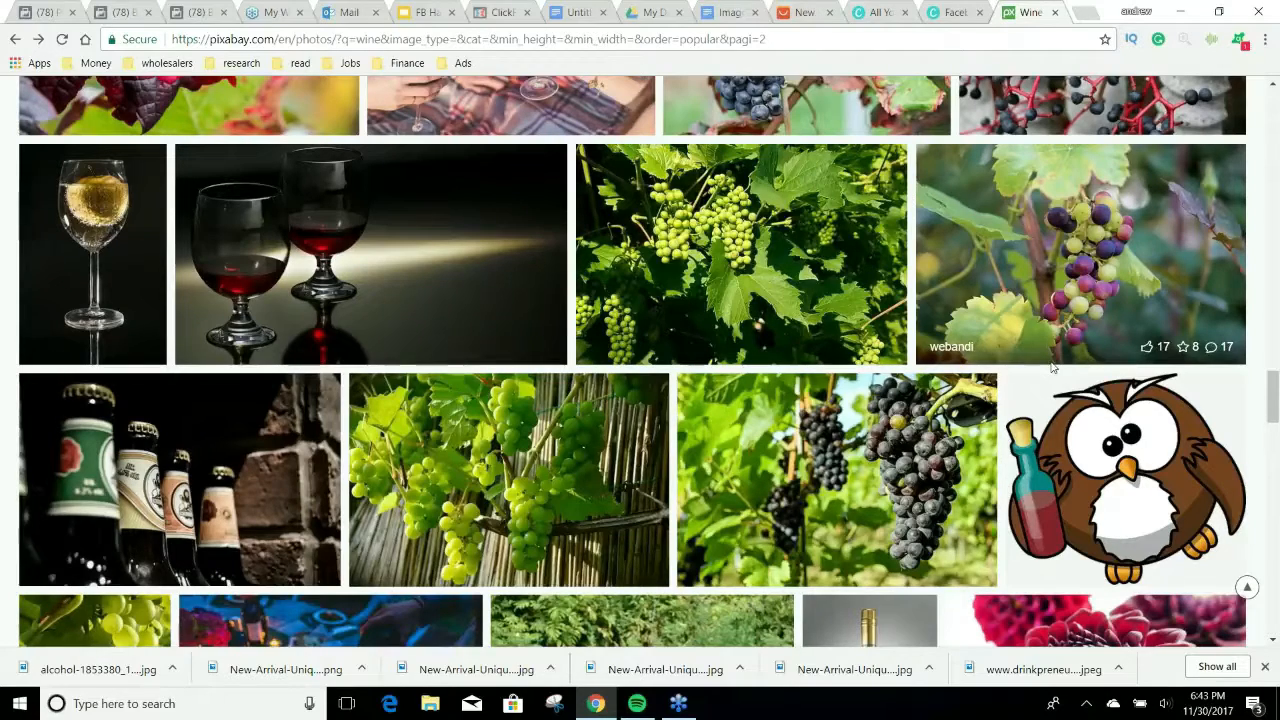
# Browse the "wine" photo results and open the picture of the woman in a green sweater holding a glass of red wine.
pyautogui.scroll(-1, 1099, 436)
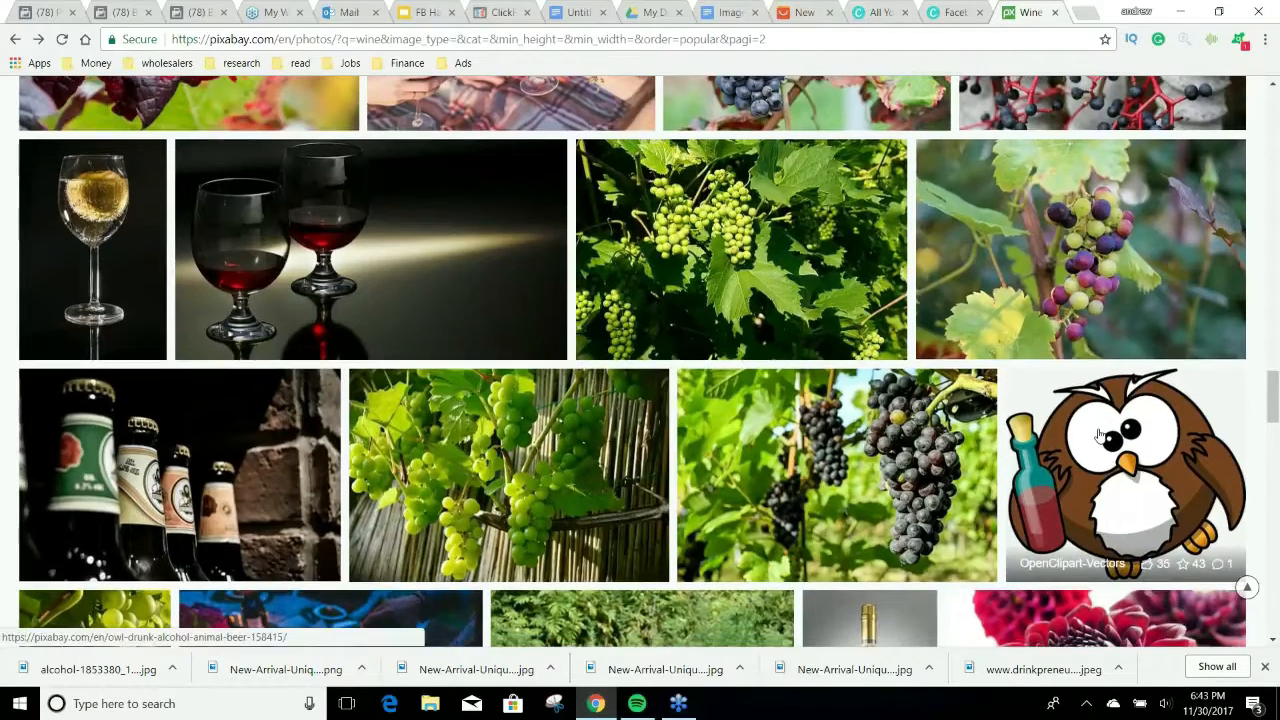
pyautogui.scroll(-3, 1099, 436)
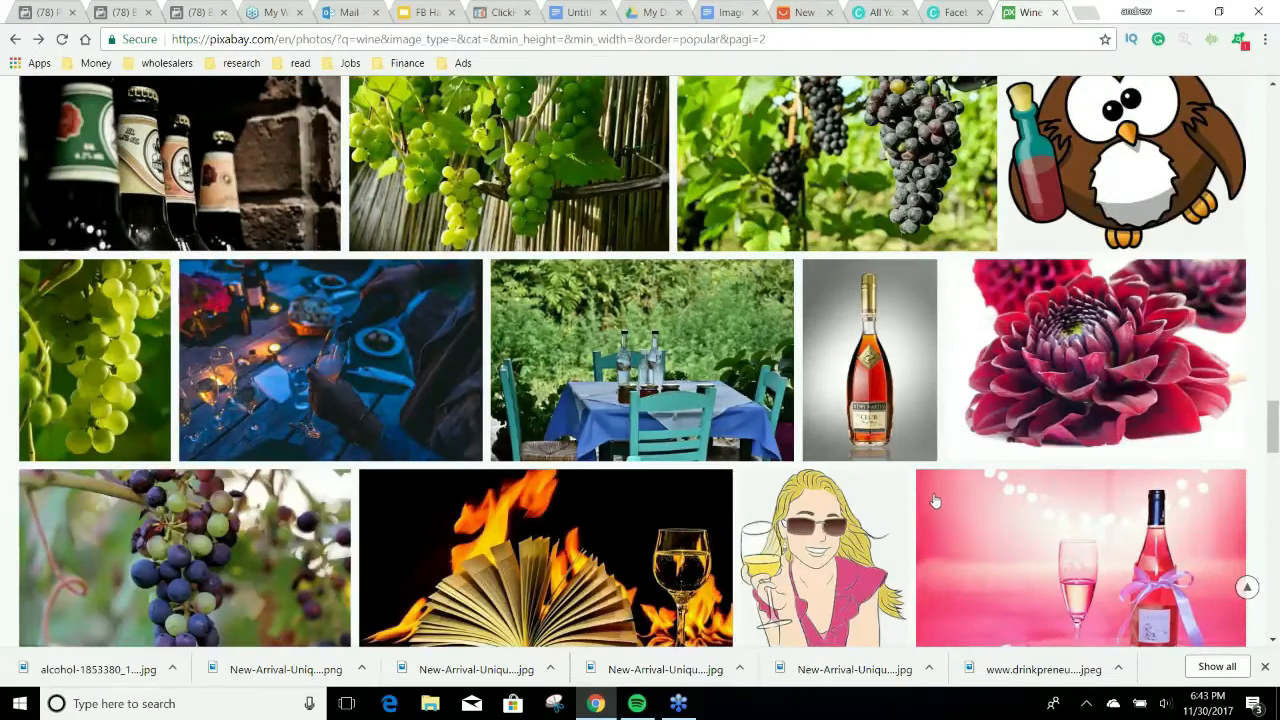
pyautogui.scroll(-2, 930, 500)
pyautogui.scroll(-3, 925, 500)
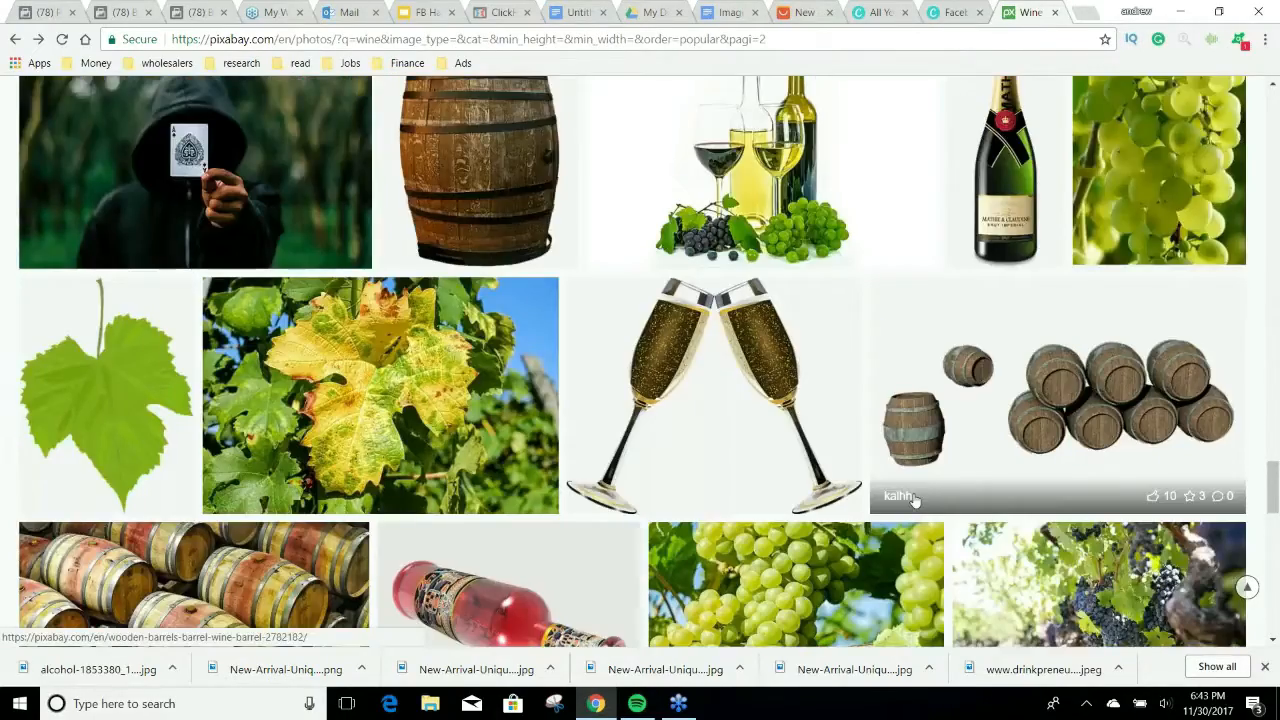
pyautogui.scroll(-1, 910, 500)
pyautogui.scroll(-5, 908, 501)
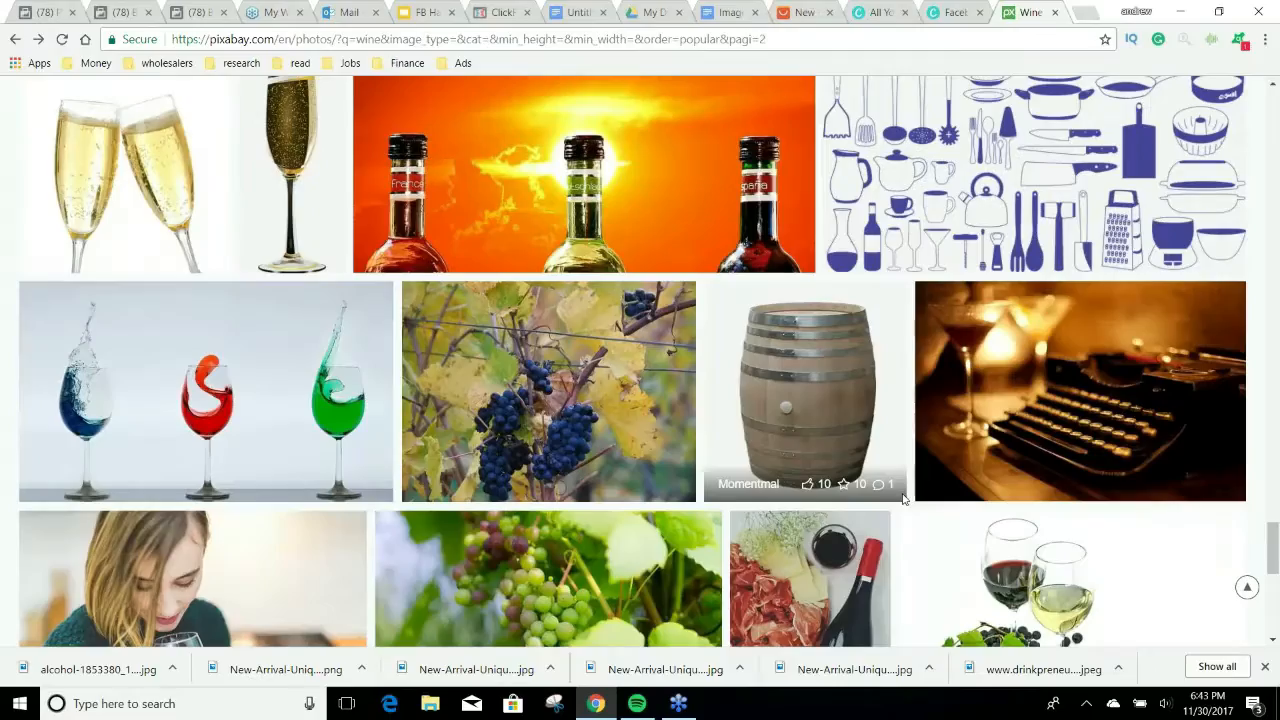
pyautogui.scroll(-2, 668, 492)
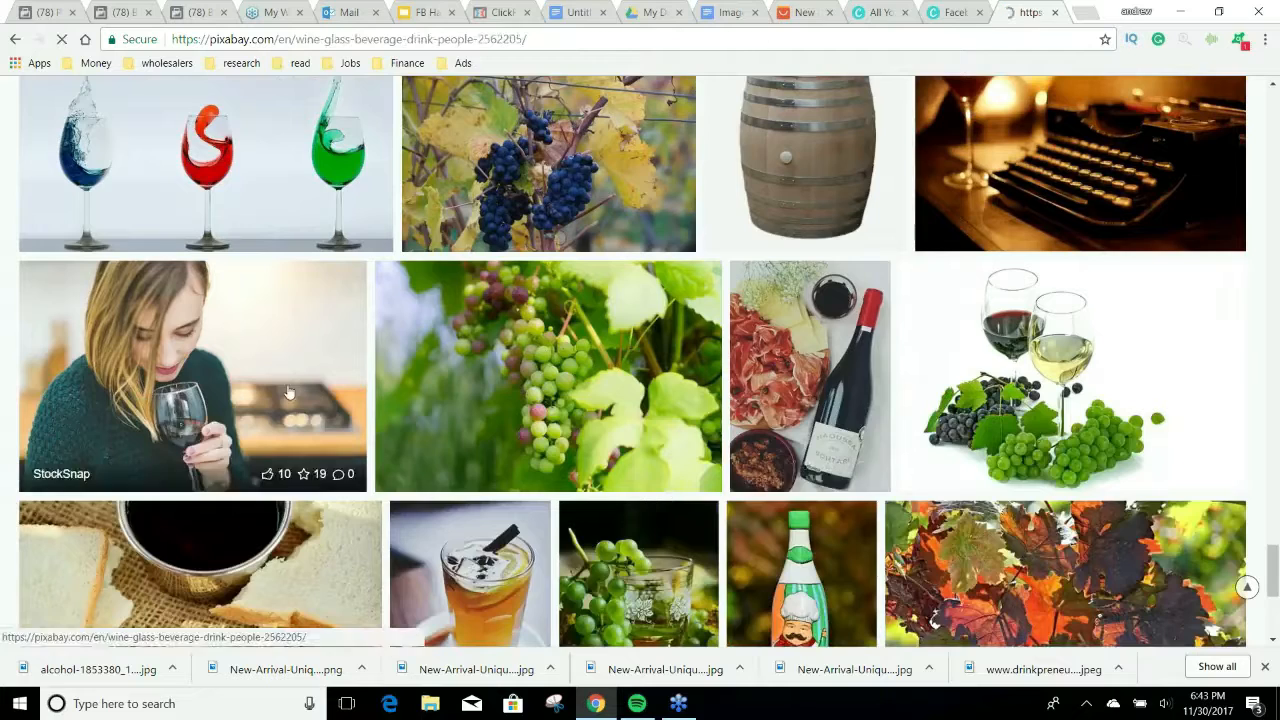
pyautogui.click(286, 391)
# Download the woman-with-wine-glass photo as a 1920×1279 JPG, completing the robot check.
pyautogui.click(1057, 383)
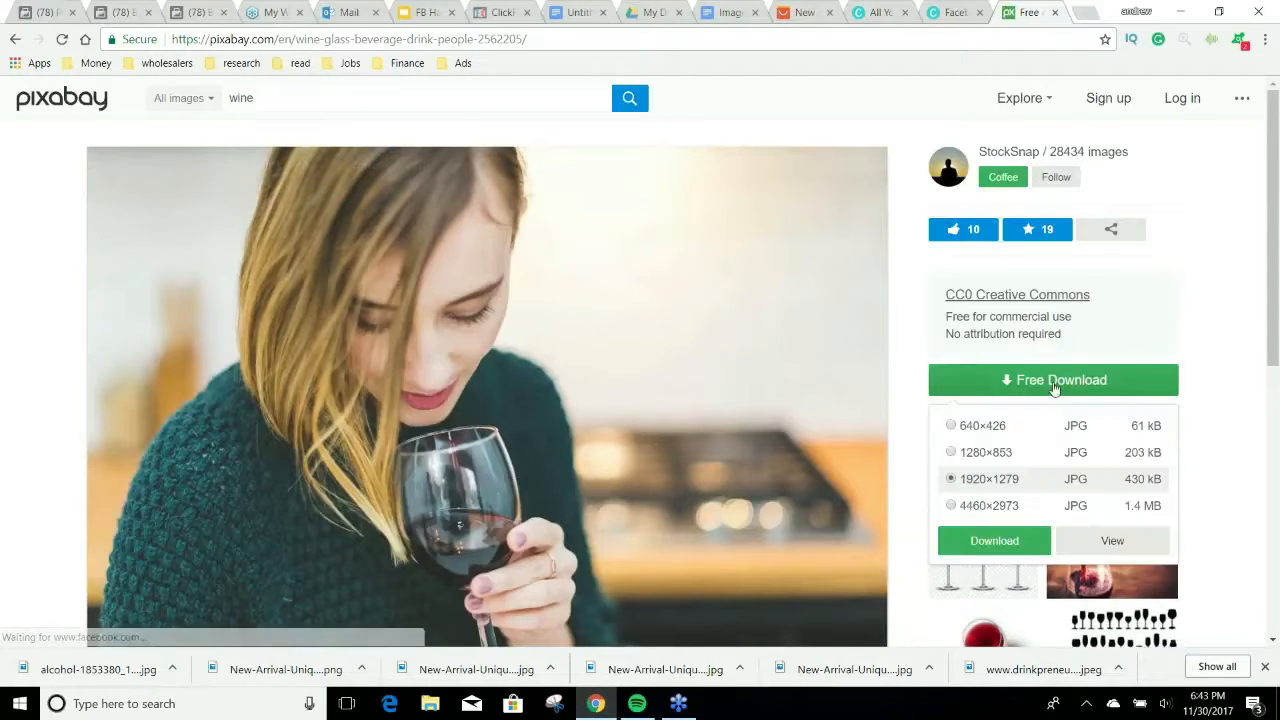
pyautogui.click(1027, 543)
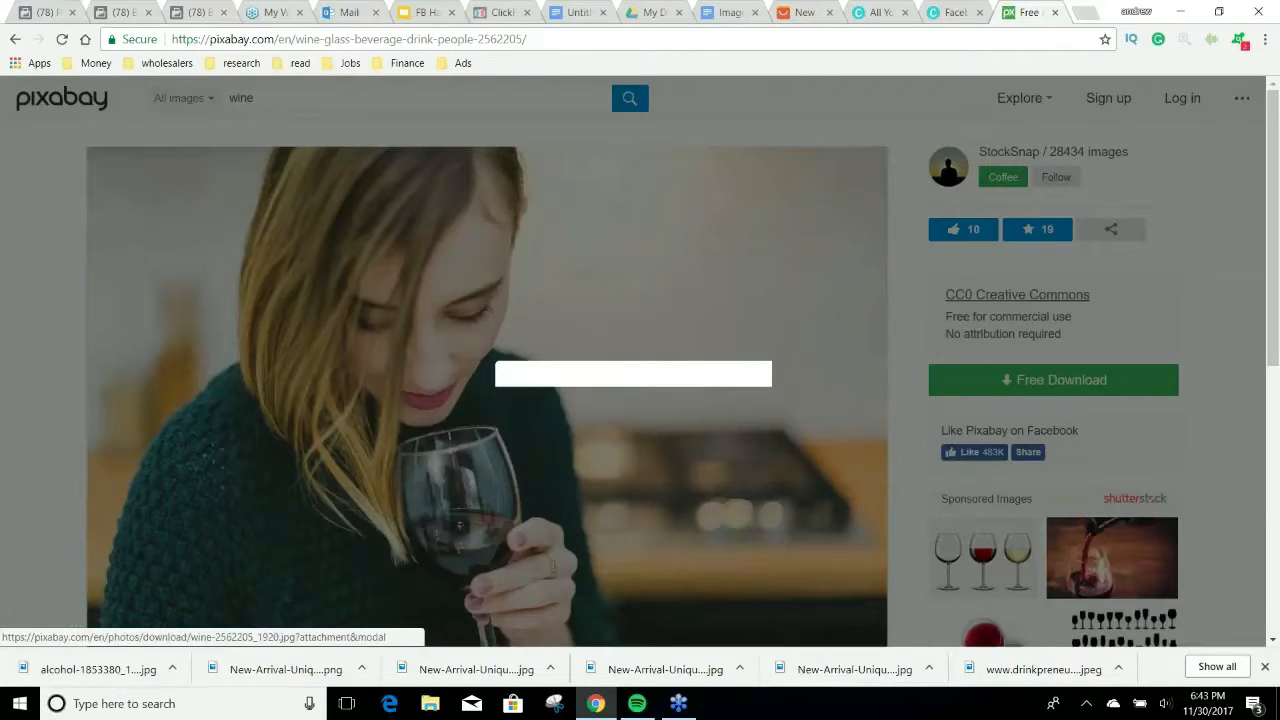
pyautogui.click(529, 386)
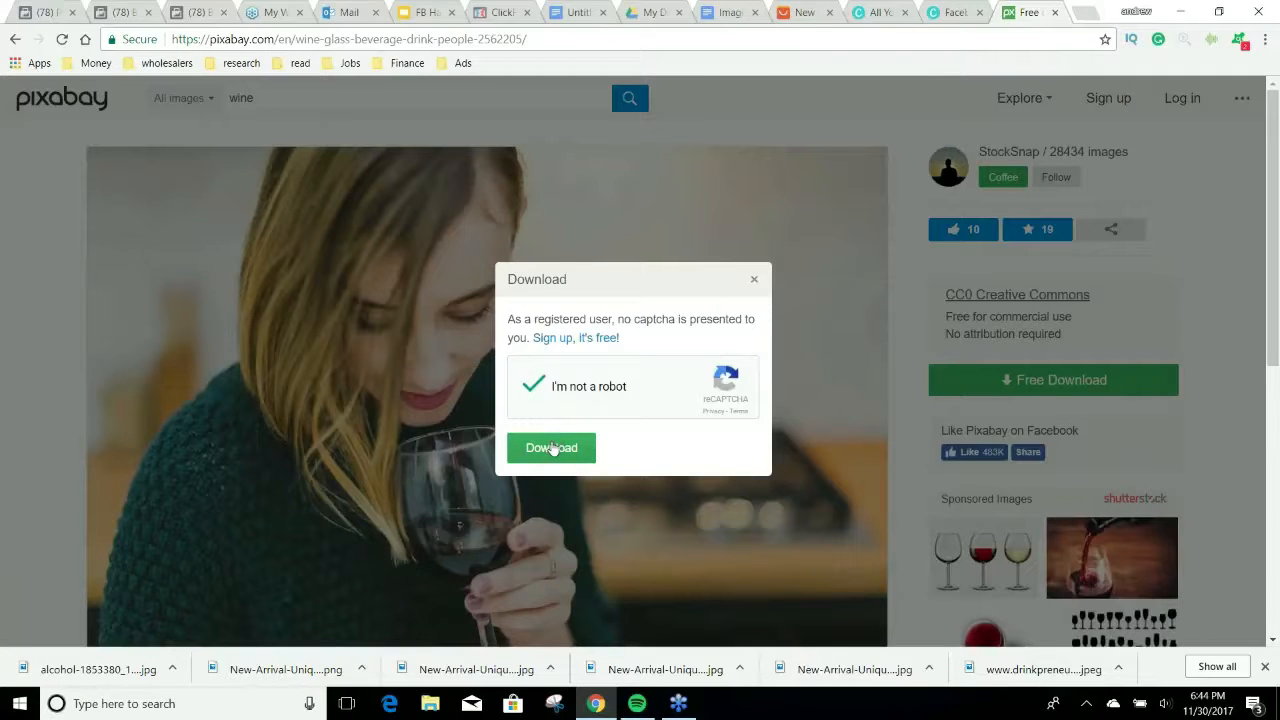
pyautogui.click(552, 448)
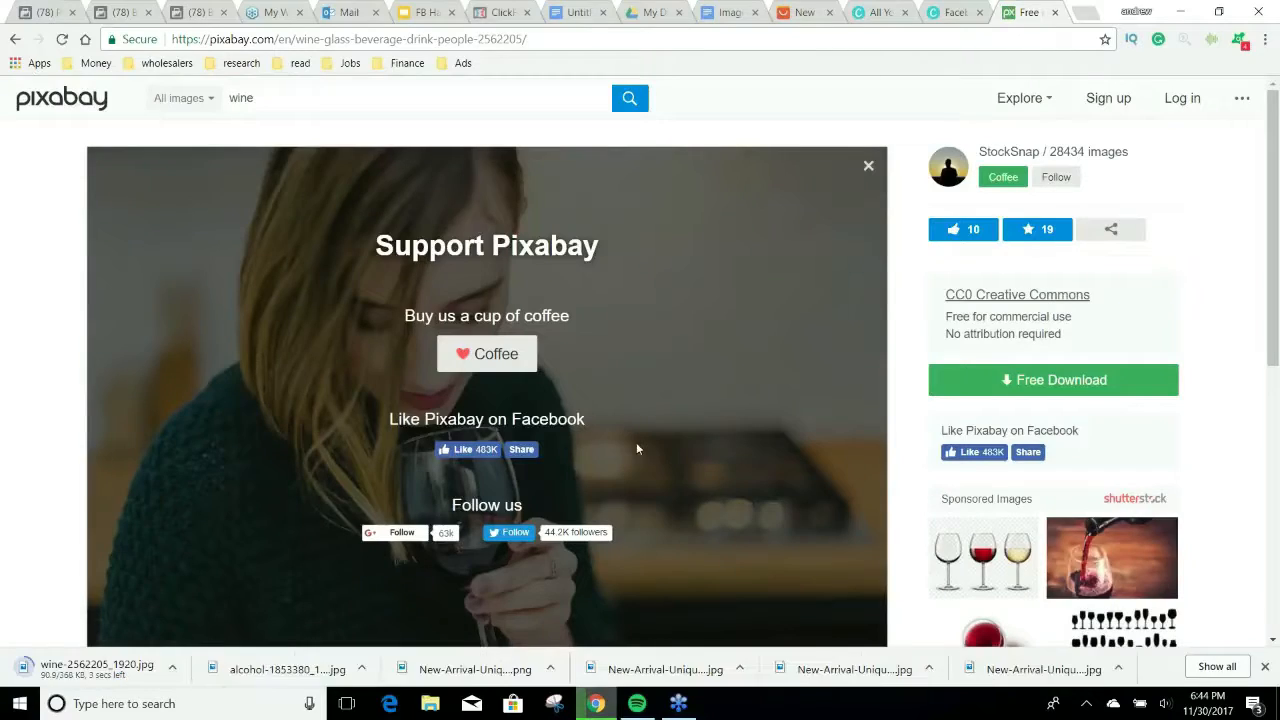
# Switch to the Canva Facebook post and delete the necklace and the picnic photo from the page.
pyautogui.click(950, 10)
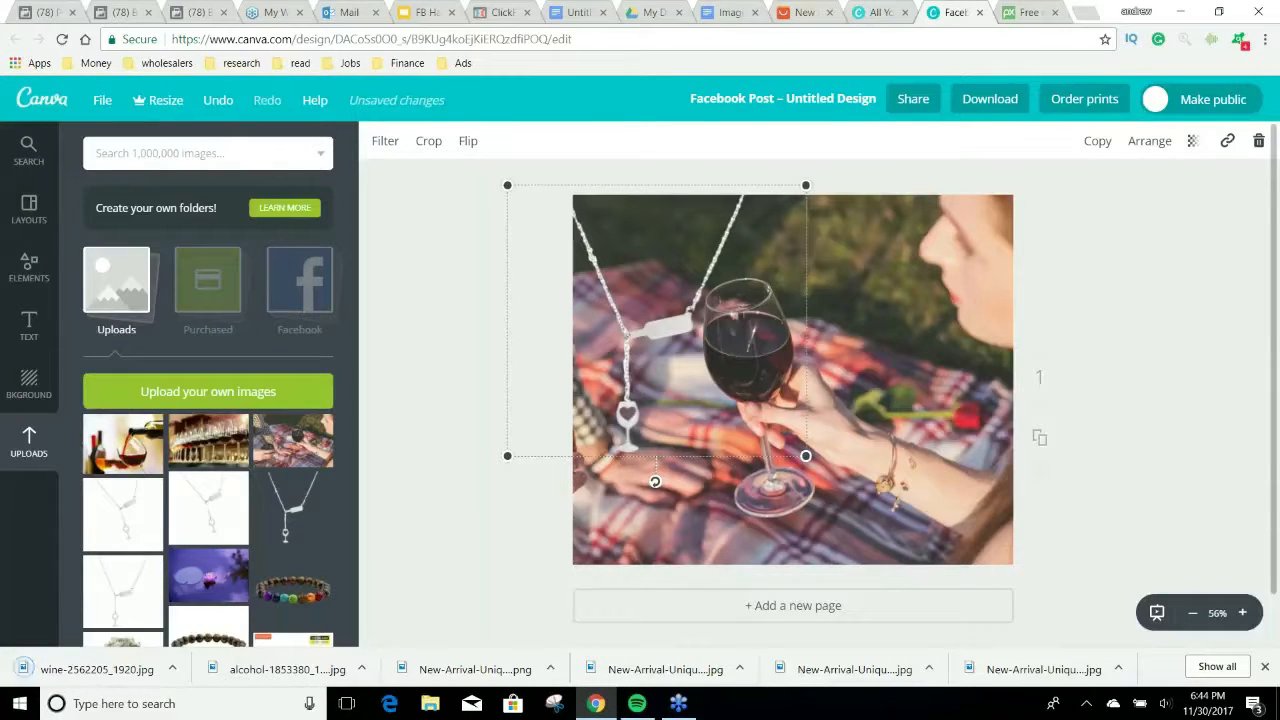
pyautogui.press('Delete')
pyautogui.click(792, 316)
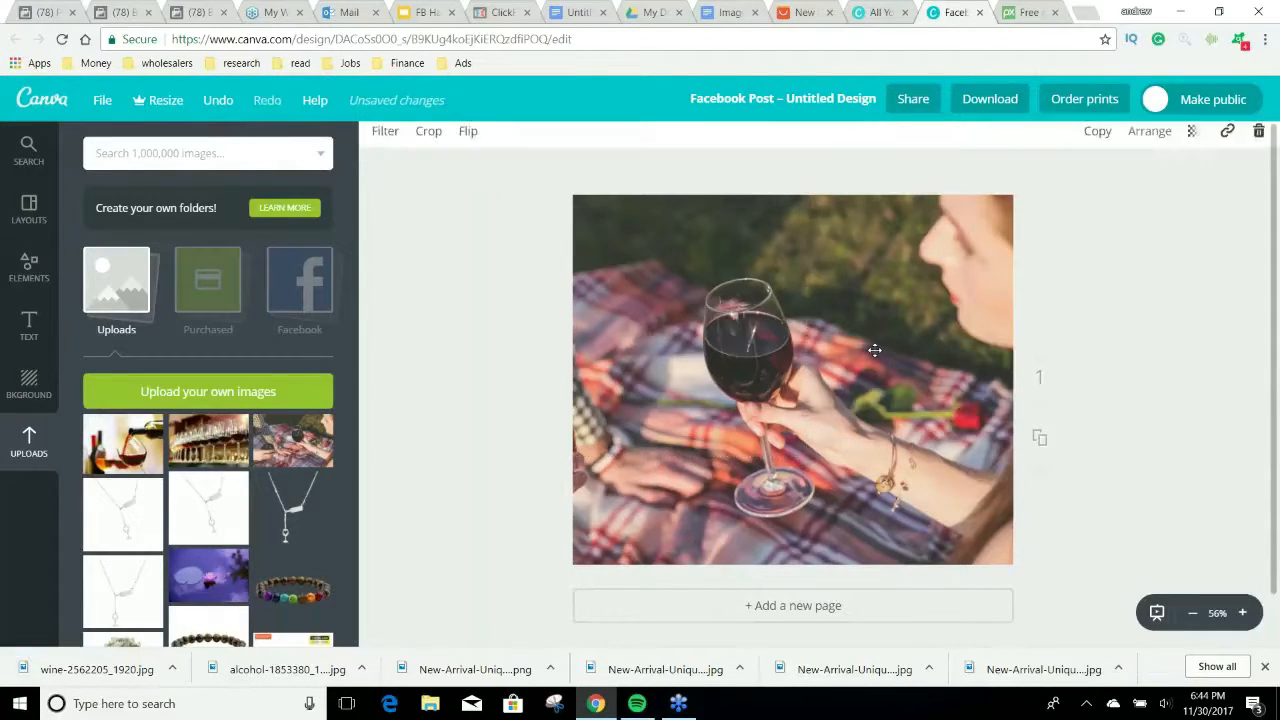
pyautogui.press('Delete')
# Upload wine-2562205_1920.jpg, place it over the whole page and shift it so the woman sits on the left side.
pyautogui.moveTo(107, 660); pyautogui.dragTo(194, 423)
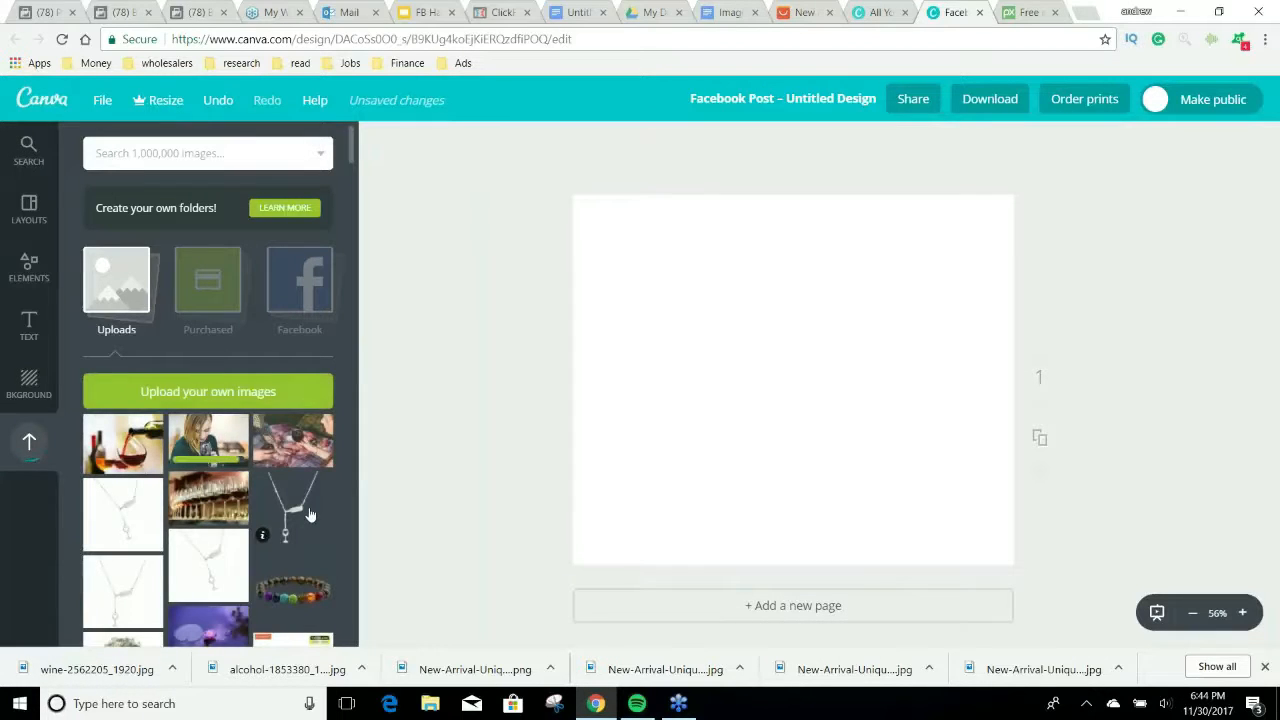
pyautogui.click(210, 436)
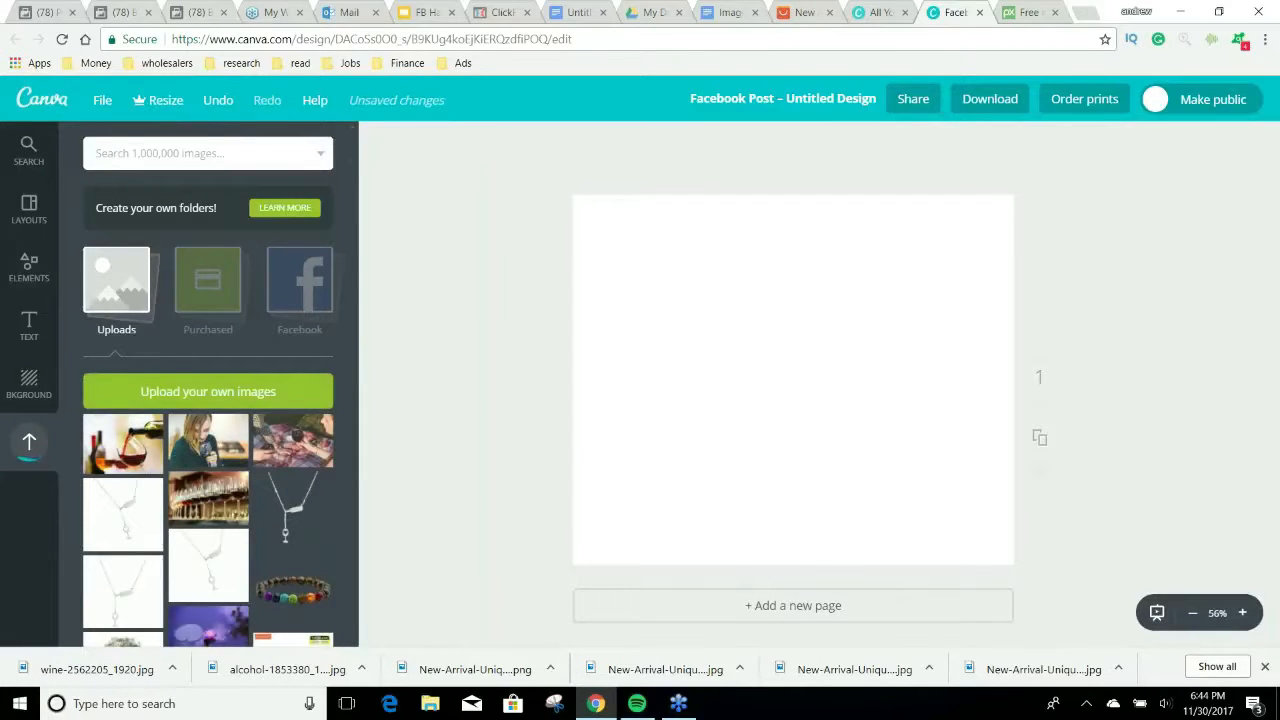
pyautogui.moveTo(584, 517); pyautogui.dragTo(502, 571)
pyautogui.moveTo(1001, 240); pyautogui.dragTo(1069, 195)
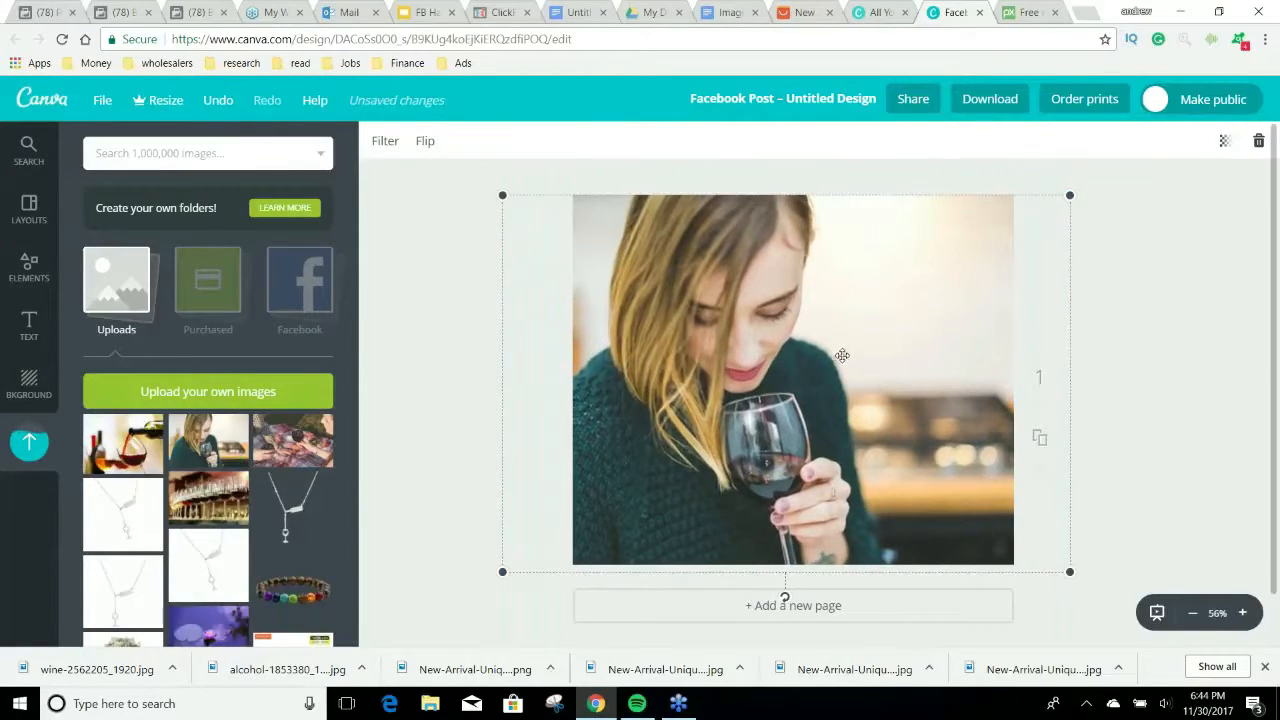
pyautogui.moveTo(843, 355); pyautogui.dragTo(788, 355)
pyautogui.click(382, 469)
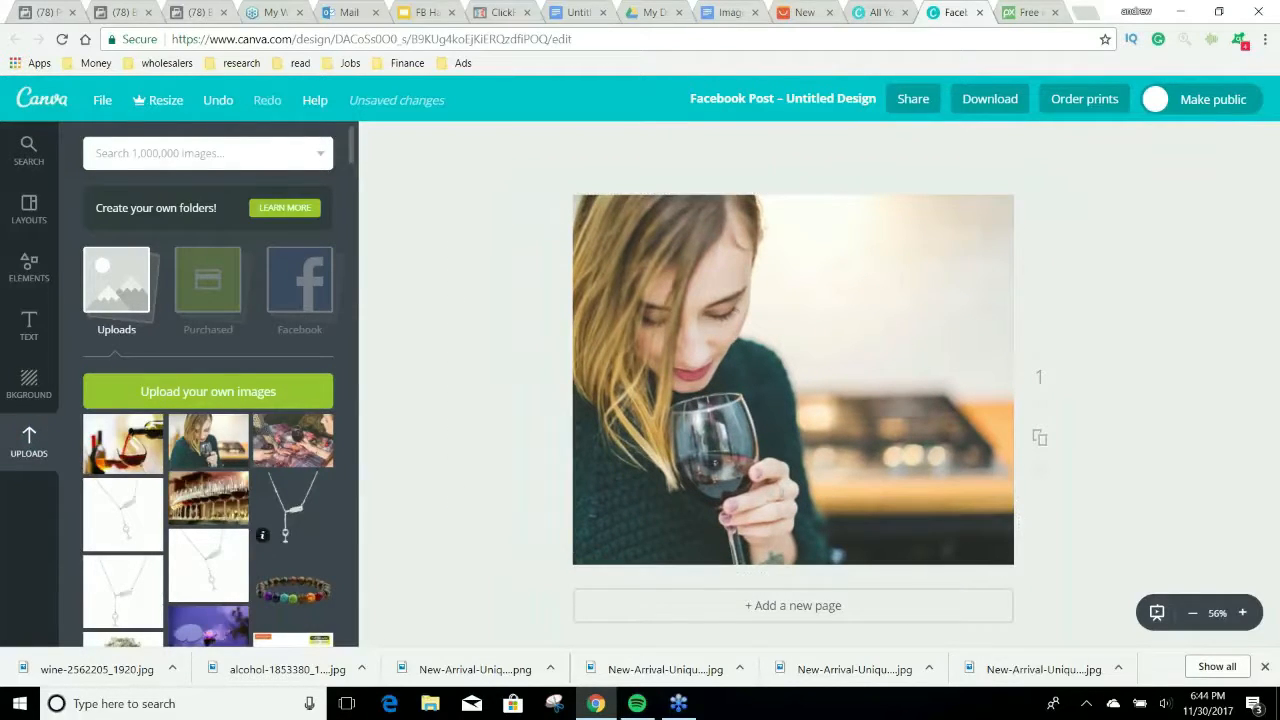
# Add the cutout necklace over the photo, enlarging and positioning it so it hangs just right of the wine glass.
pyautogui.moveTo(292, 505); pyautogui.dragTo(805, 403)
pyautogui.moveTo(865, 375); pyautogui.dragTo(953, 339)
pyautogui.moveTo(1067, 492); pyautogui.dragTo(1121, 542)
pyautogui.moveTo(932, 345); pyautogui.dragTo(900, 357)
pyautogui.click(1126, 386)
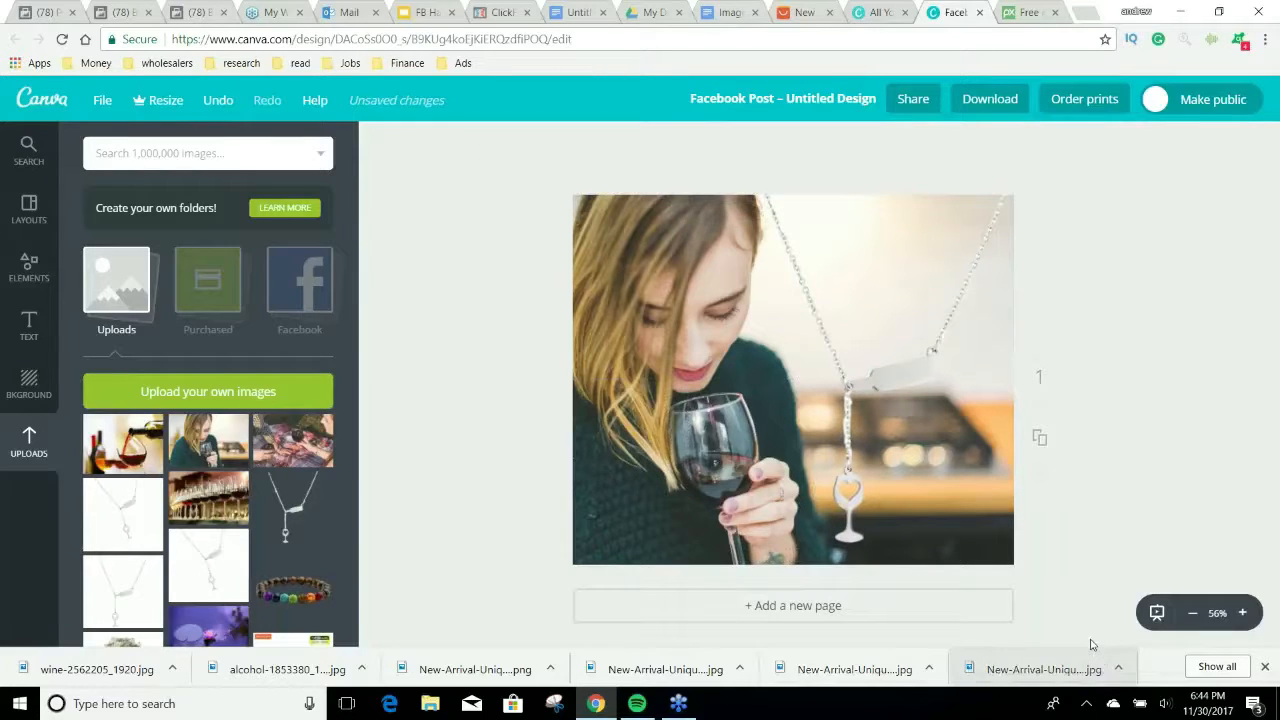
# Add a heading text to the design and set its font to Alfa Slab One.
pyautogui.click(24, 321)
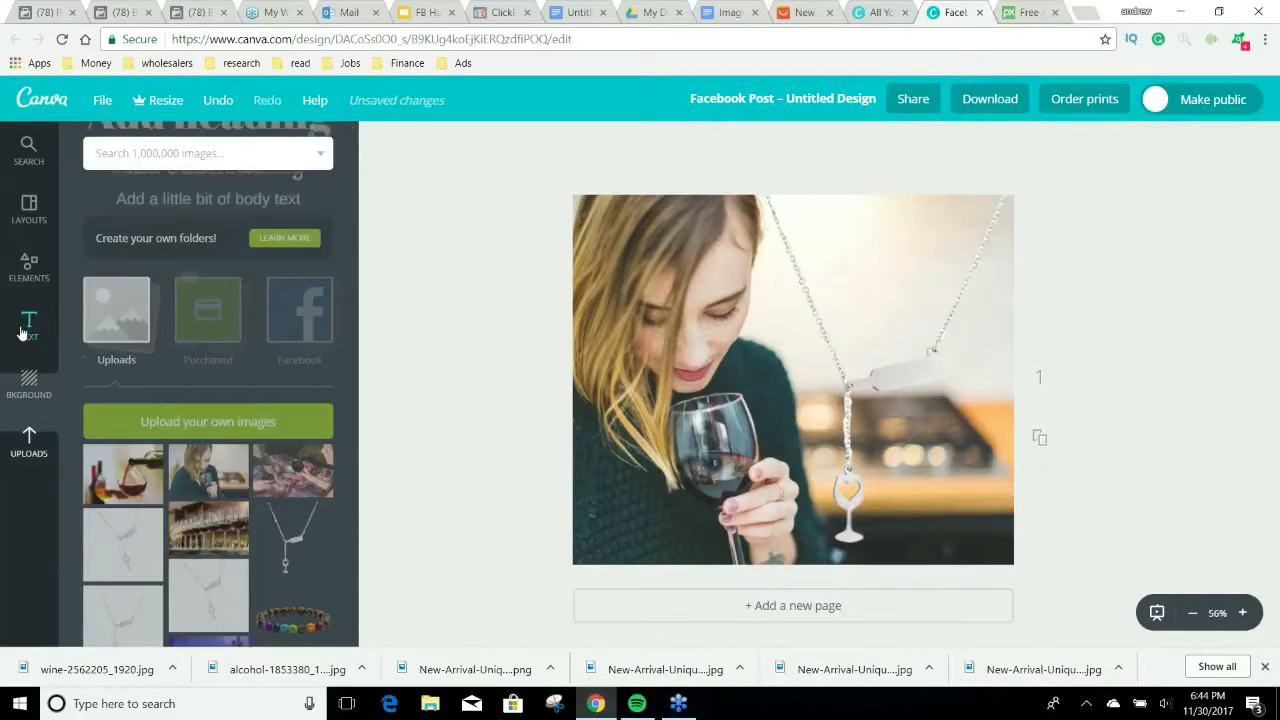
pyautogui.click(290, 268)
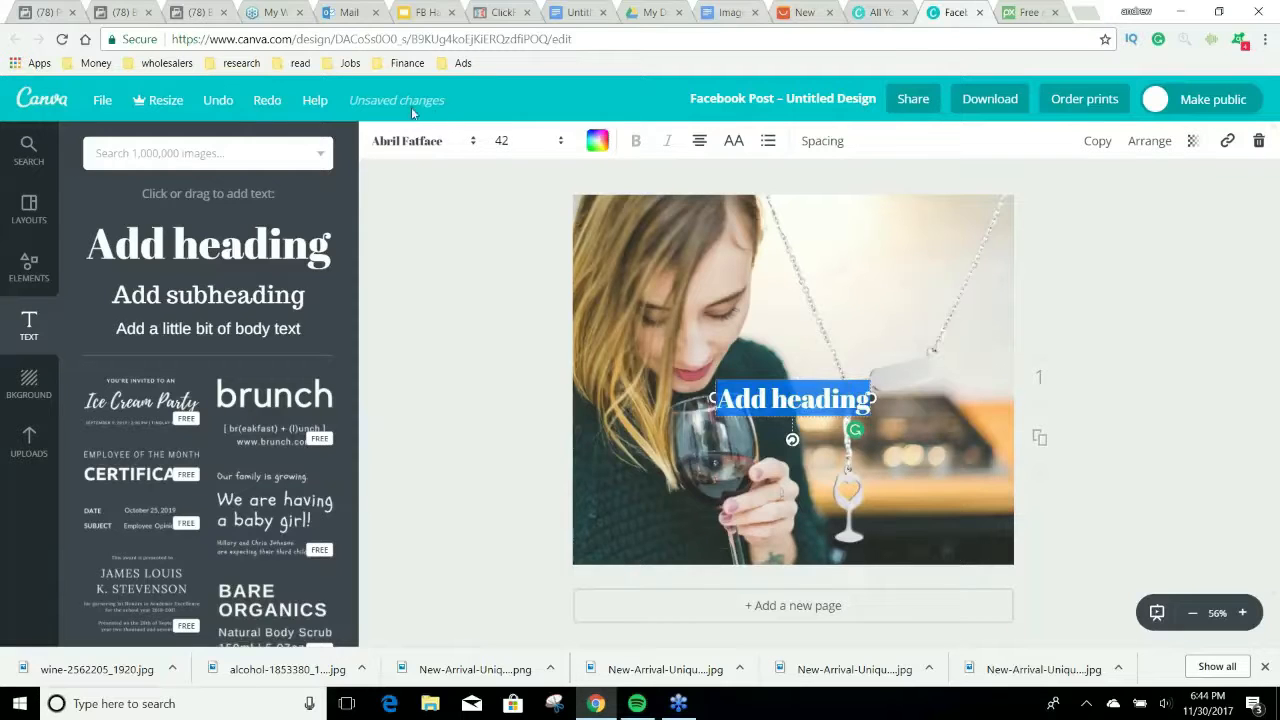
pyautogui.click(410, 141)
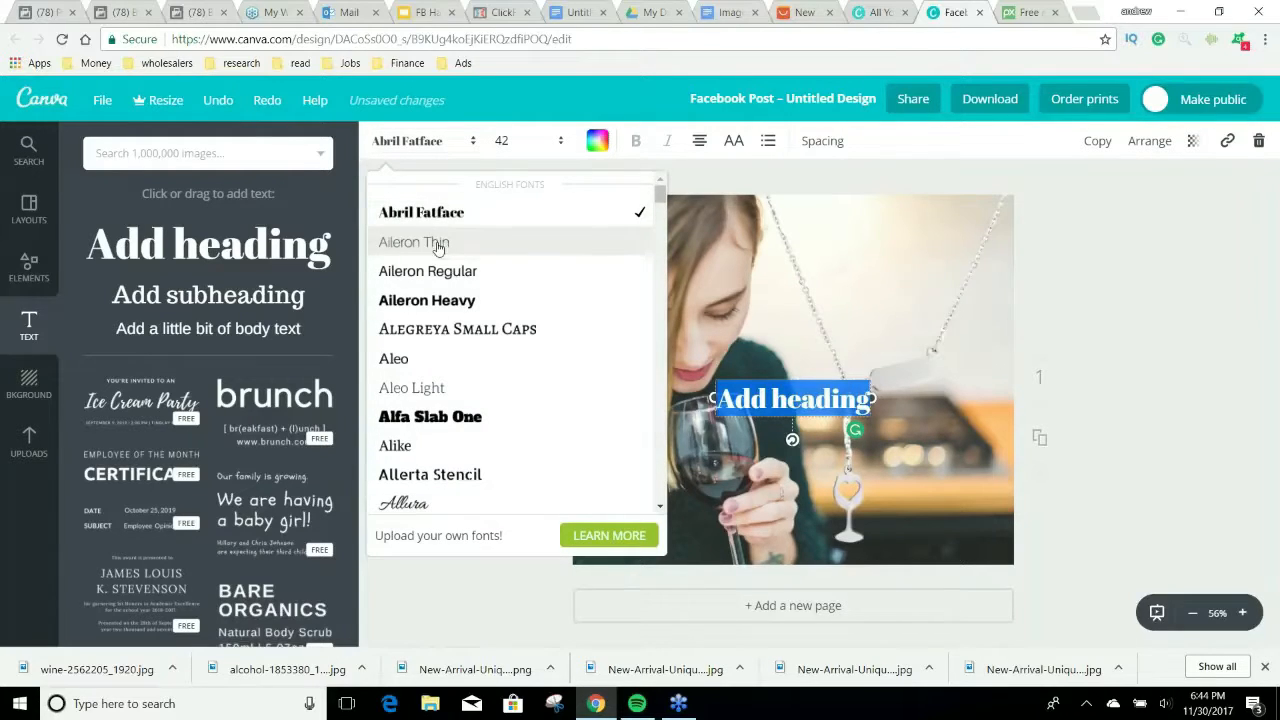
pyautogui.scroll(-1, 490, 338)
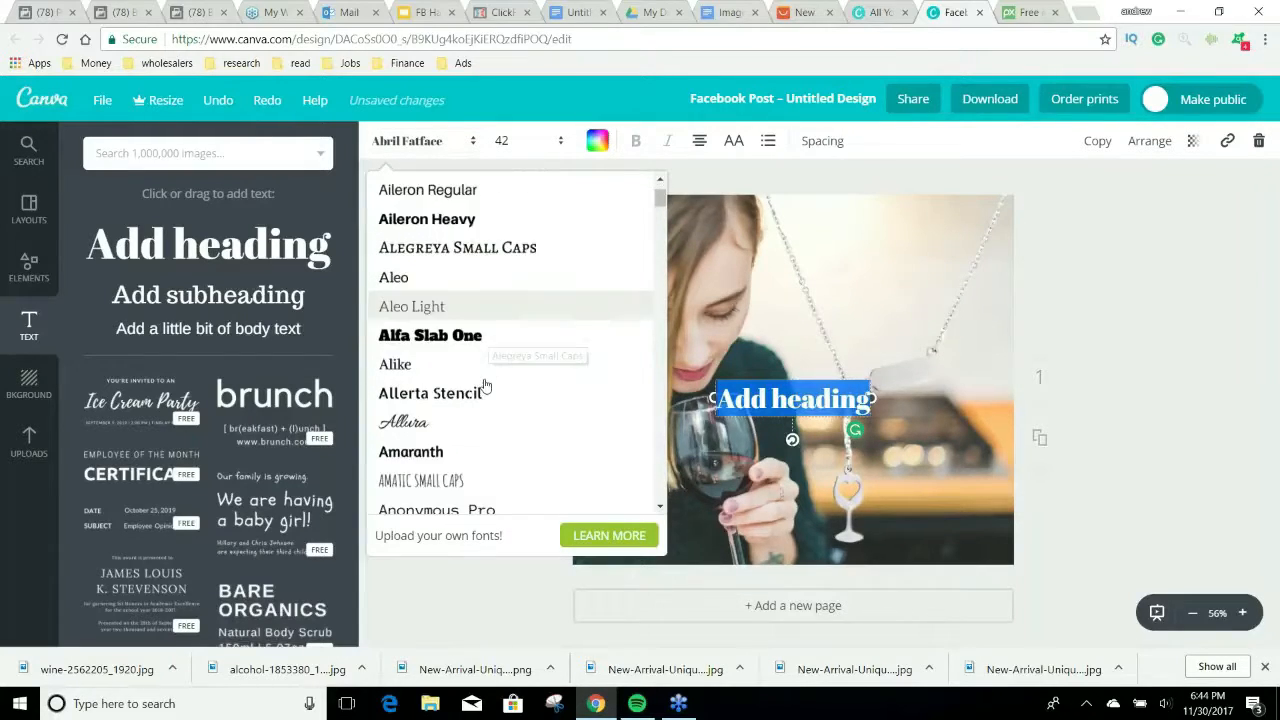
pyautogui.click(480, 333)
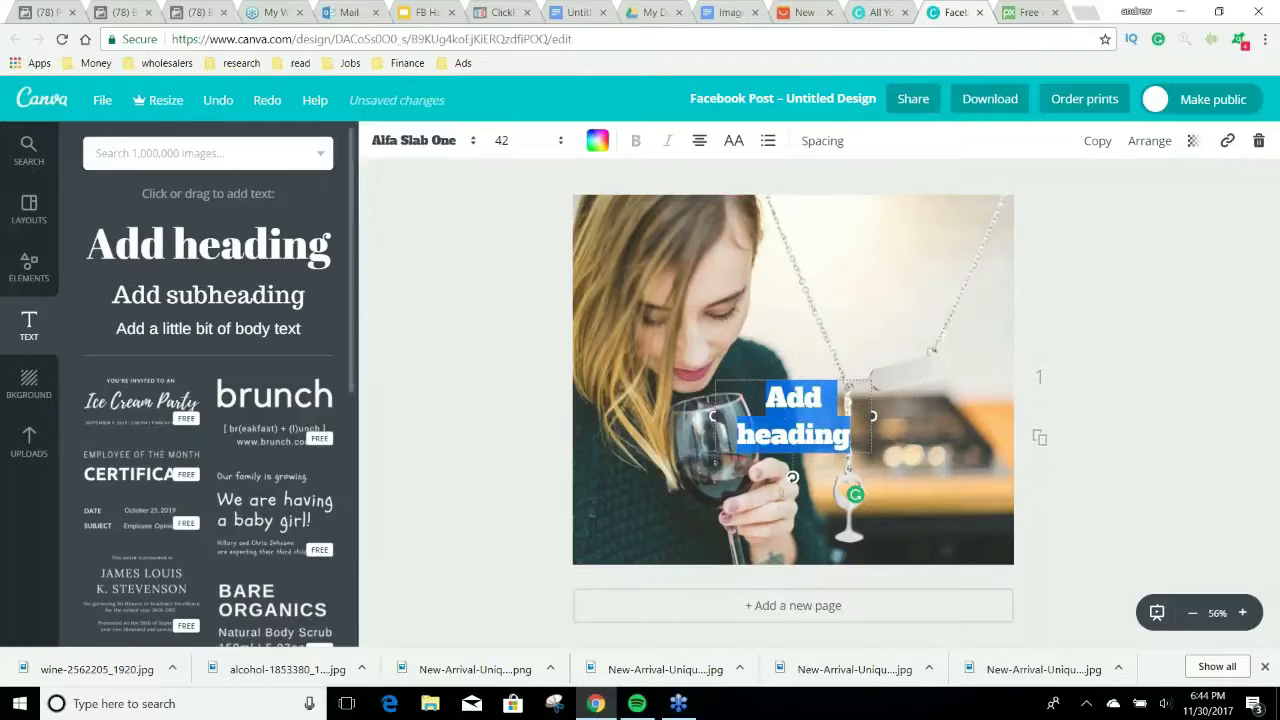
# Add a solid five-pointed star shape, scale it down and place it between the two necklace chains near the photo's upper edge.
pyautogui.click(29, 265)
pyautogui.click(136, 344)
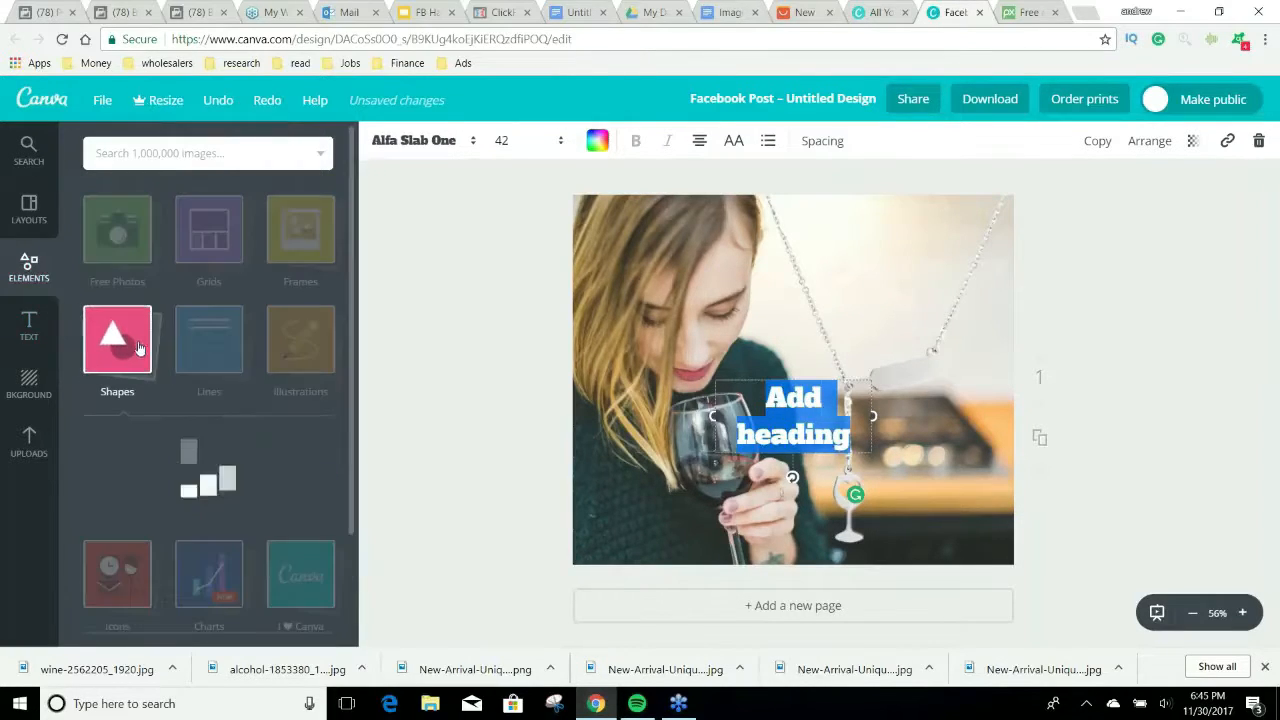
pyautogui.scroll(-10, 222, 500)
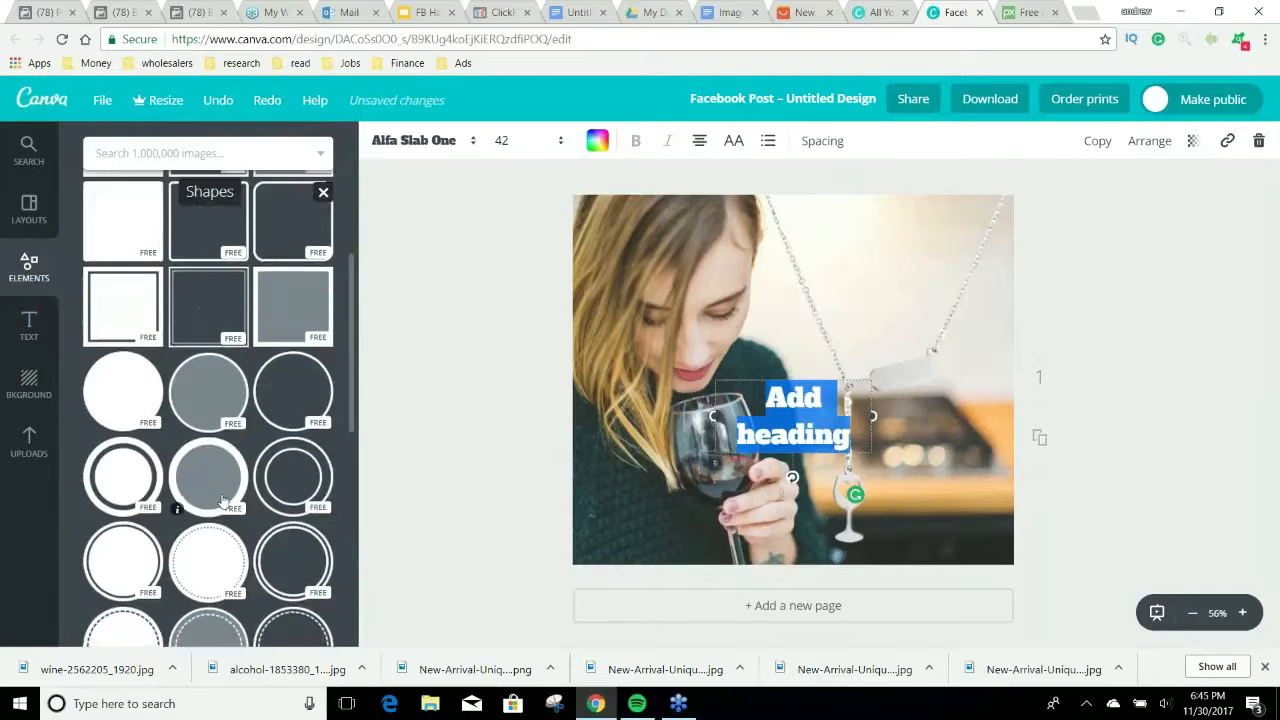
pyautogui.scroll(-15, 222, 500)
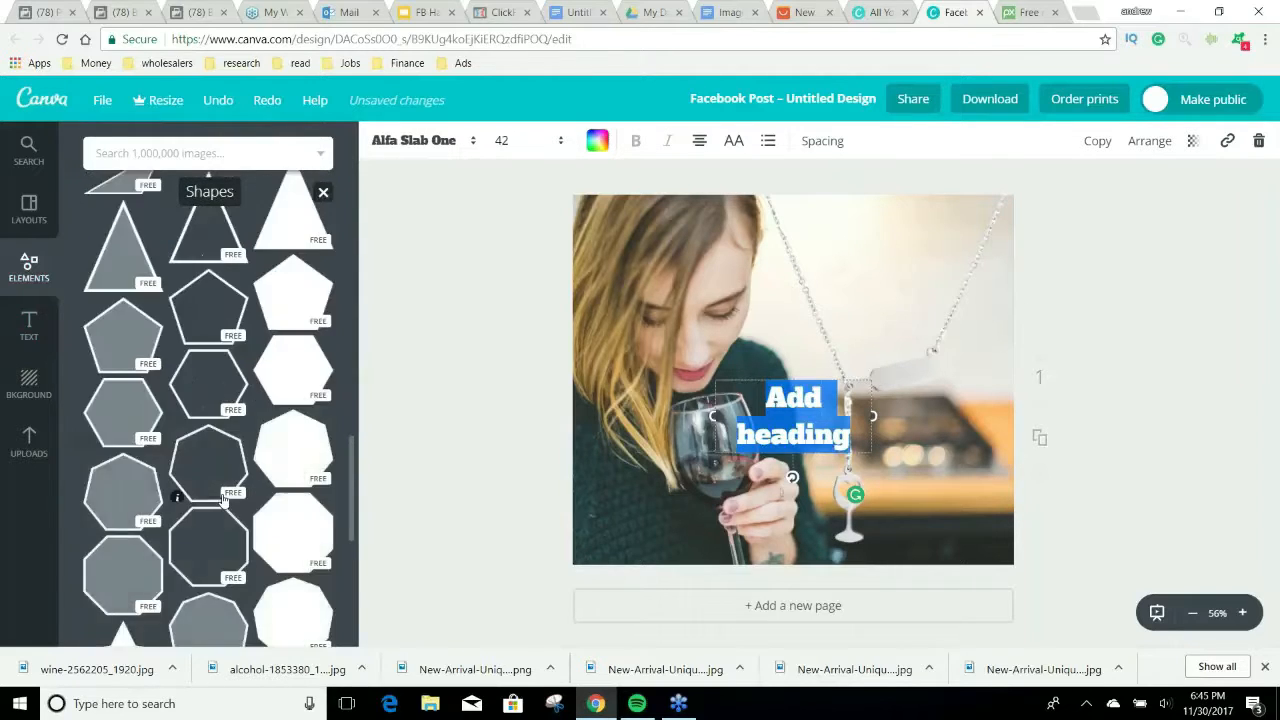
pyautogui.scroll(3, 139, 303)
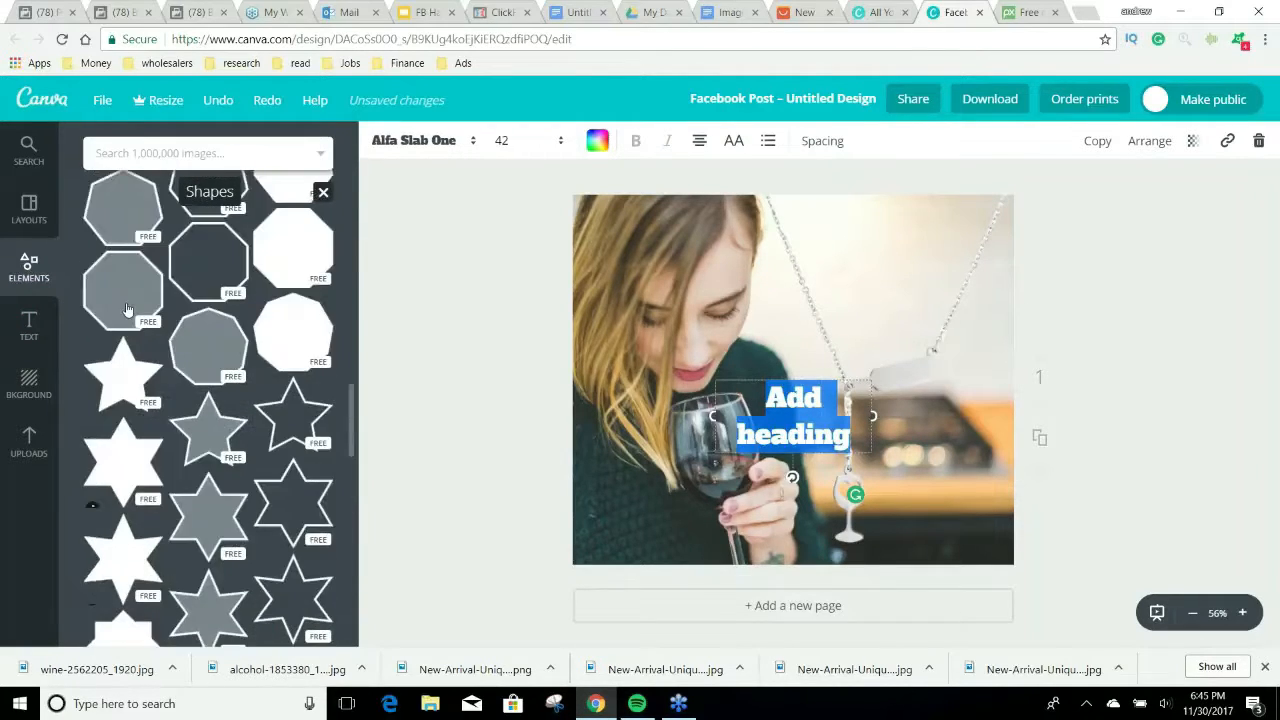
pyautogui.click(122, 400)
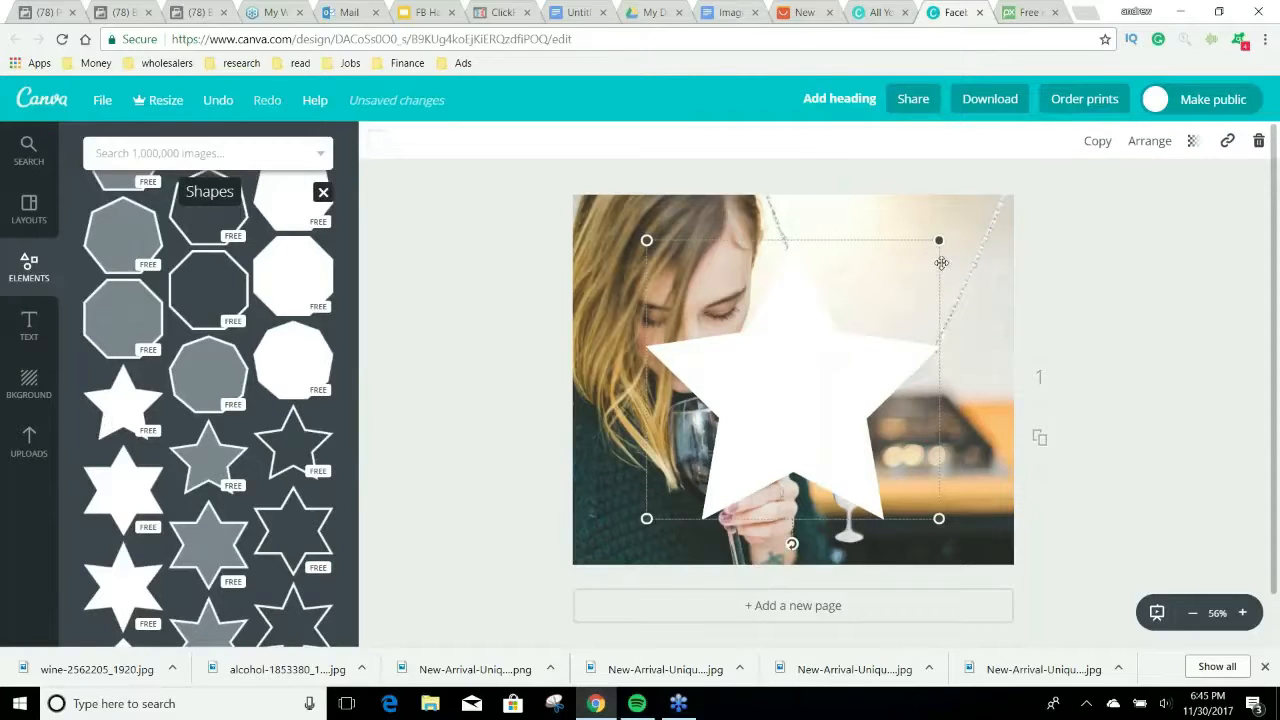
pyautogui.moveTo(943, 243); pyautogui.dragTo(746, 425)
pyautogui.moveTo(681, 466); pyautogui.dragTo(882, 254)
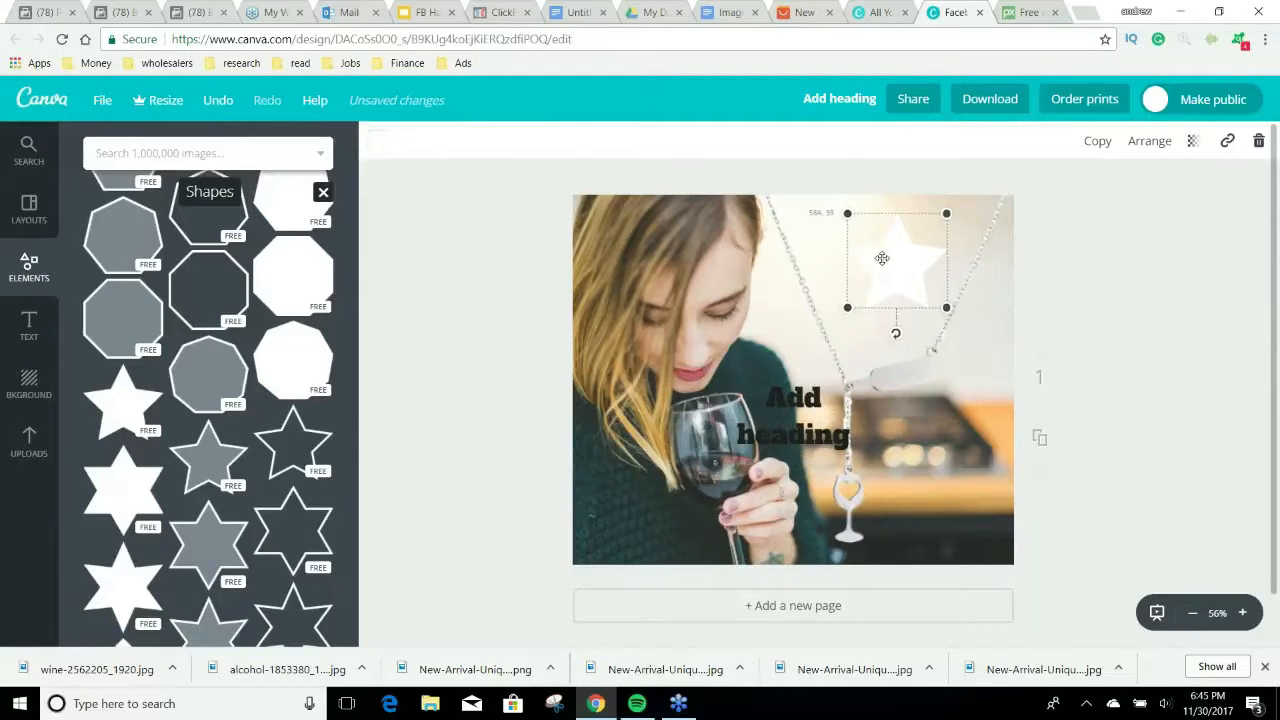
# Recolor the star with the custom dark red 7d1017.
pyautogui.click(369, 143)
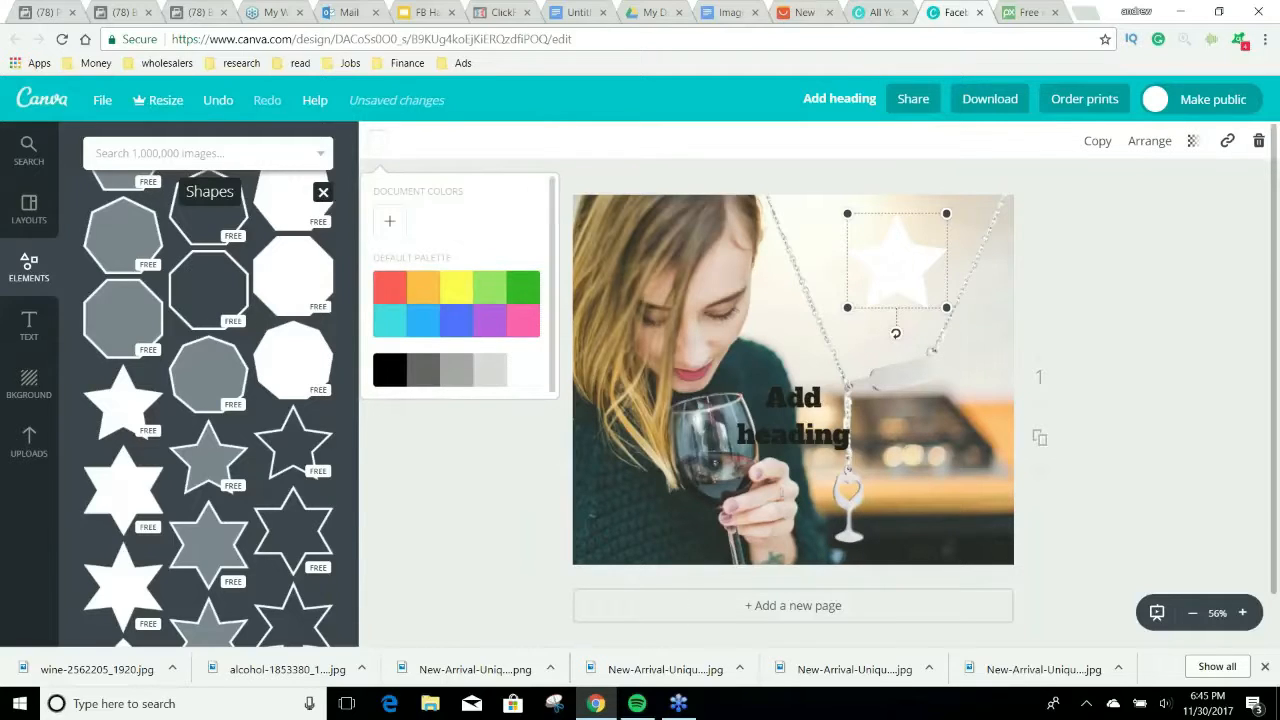
pyautogui.click(393, 226)
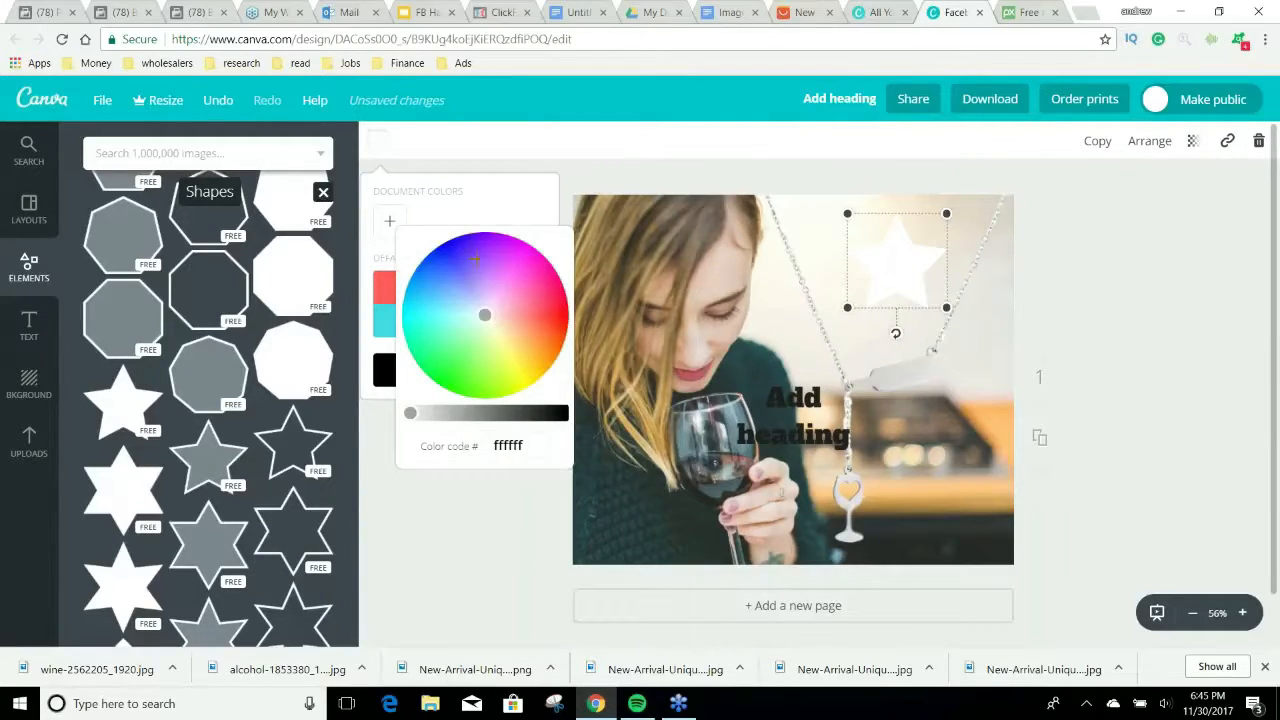
pyautogui.moveTo(496, 305); pyautogui.dragTo(550, 310)
pyautogui.moveTo(410, 413); pyautogui.dragTo(486, 413)
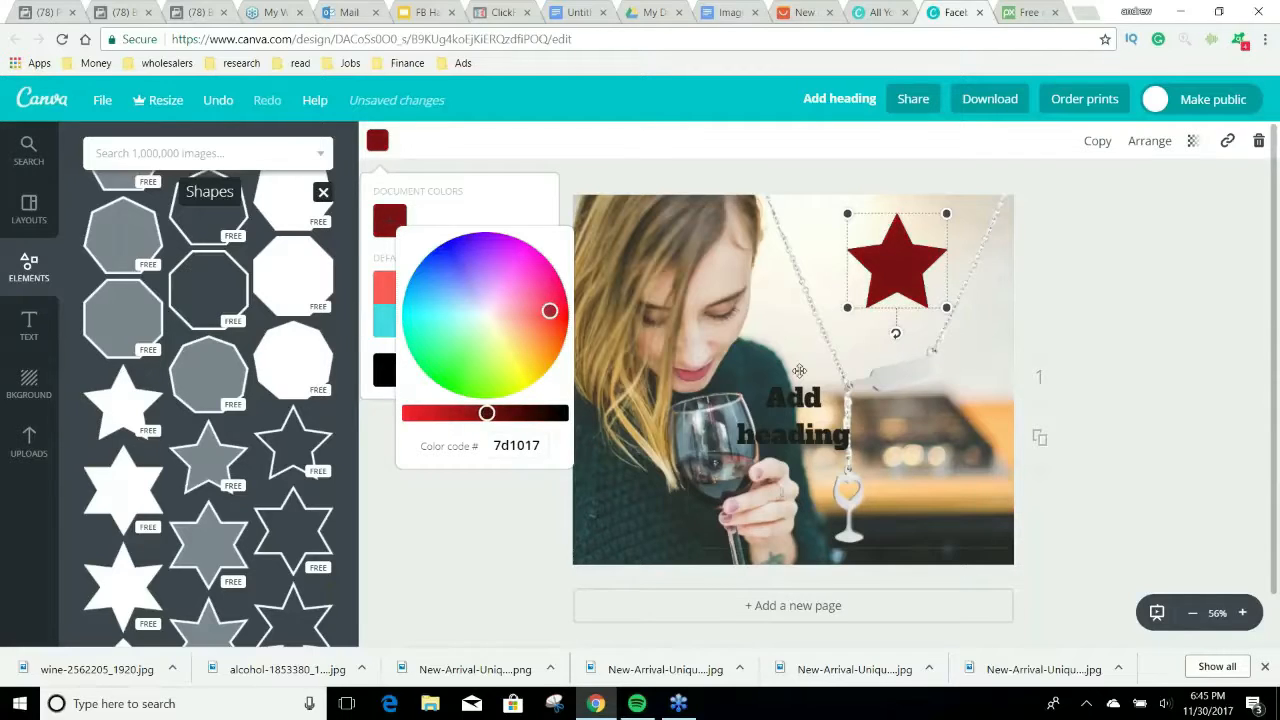
# Replace the heading text with "75% OFF" and narrow its box so the words stack on two lines.
pyautogui.click(796, 398)
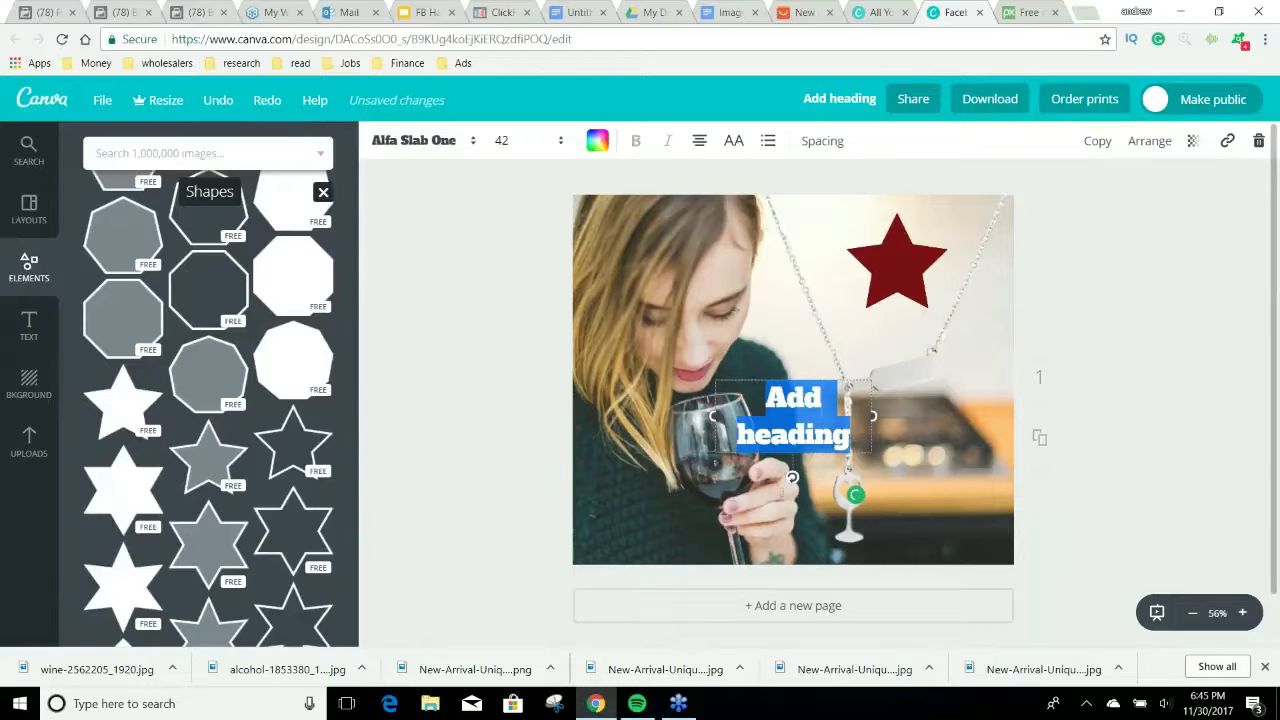
pyautogui.write('75% OF')
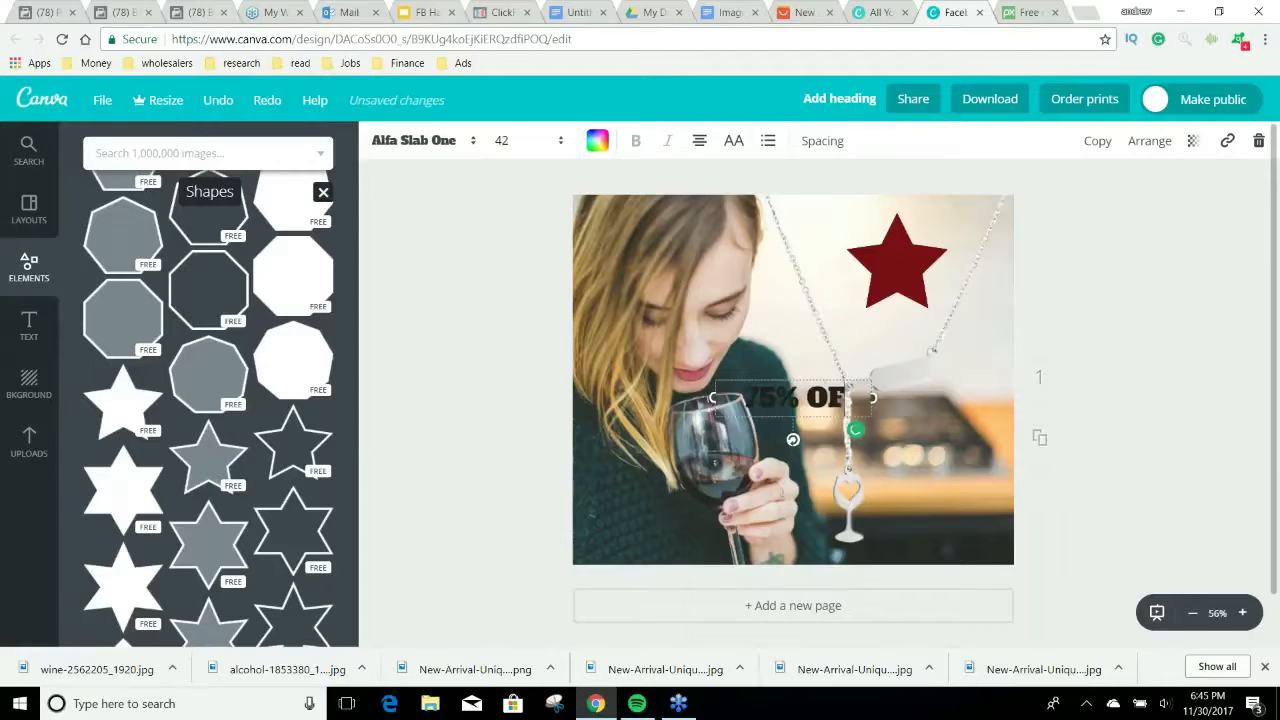
pyautogui.write('F')
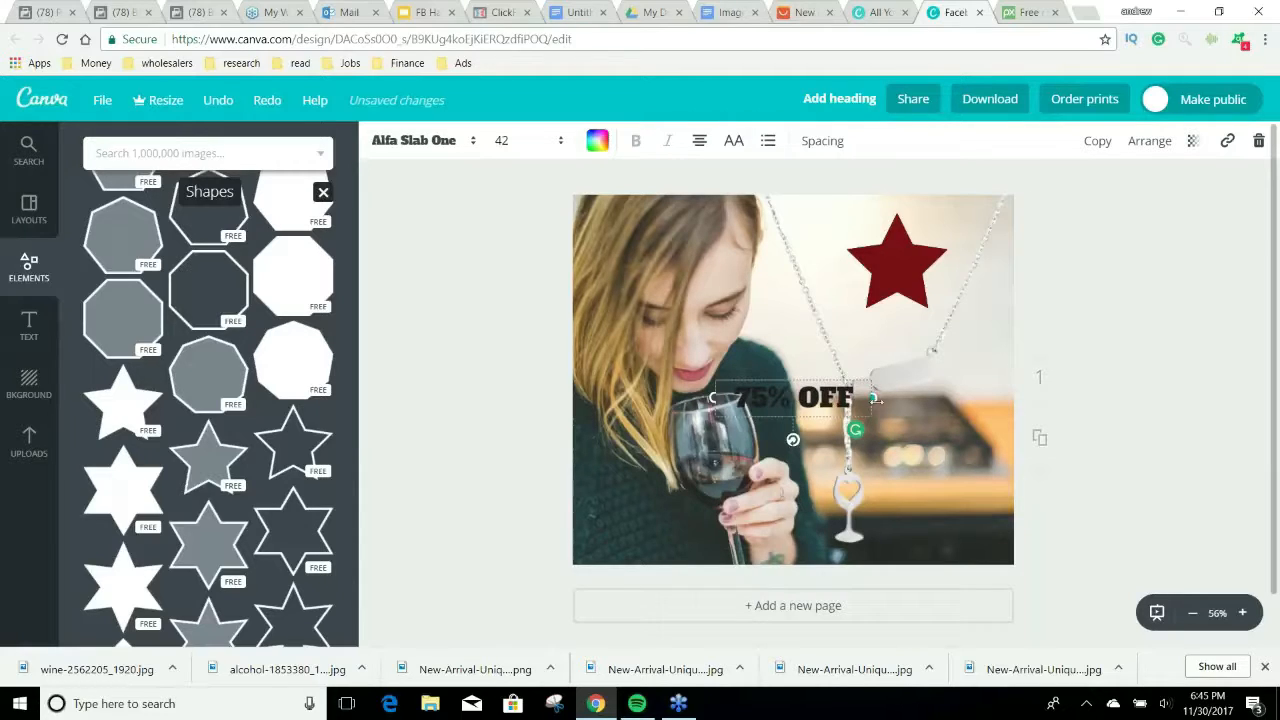
pyautogui.moveTo(874, 399); pyautogui.dragTo(817, 408)
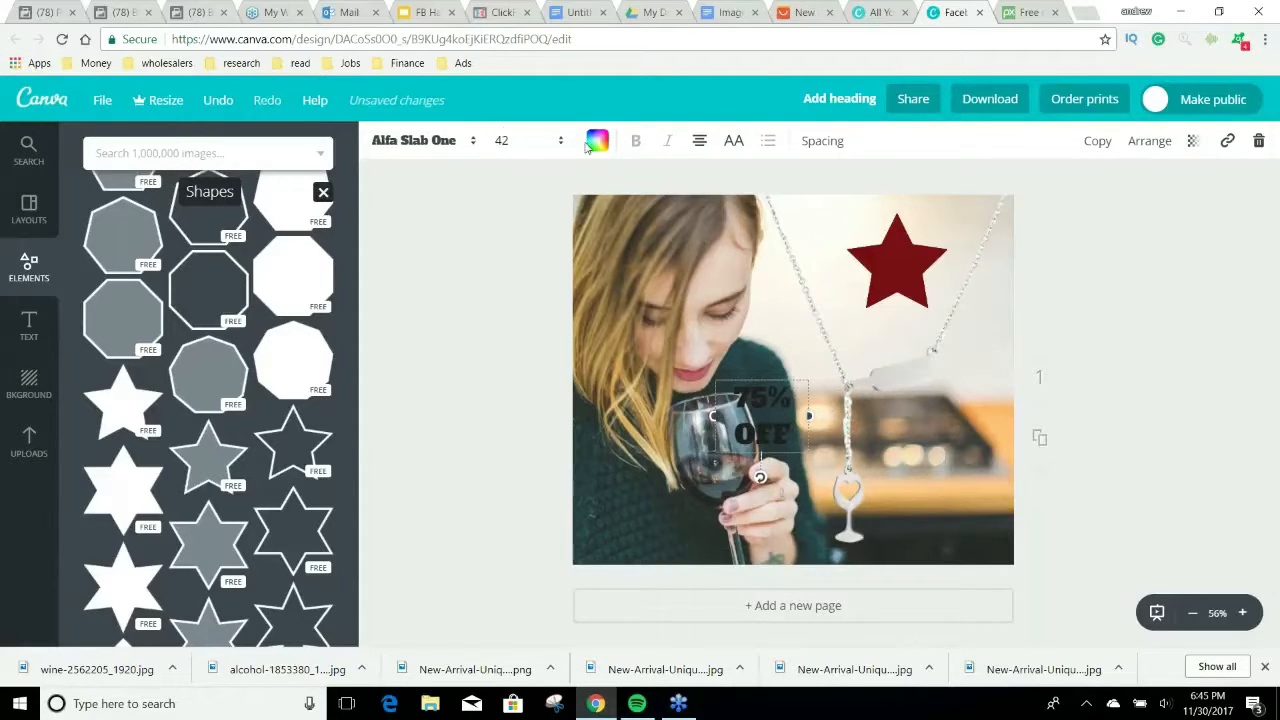
# Recolor the "75% OFF" text white, move it onto the dark red star and bring it in front of the star.
pyautogui.click(597, 141)
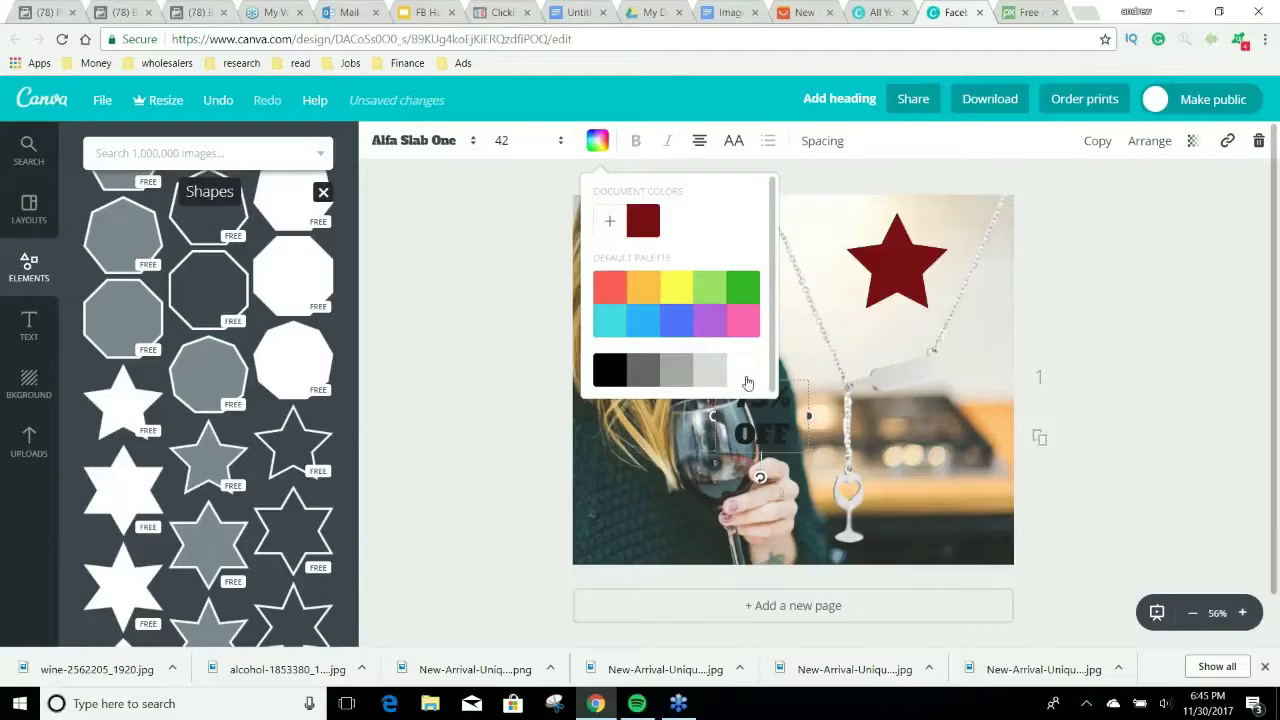
pyautogui.click(744, 372)
pyautogui.moveTo(760, 438); pyautogui.dragTo(894, 289)
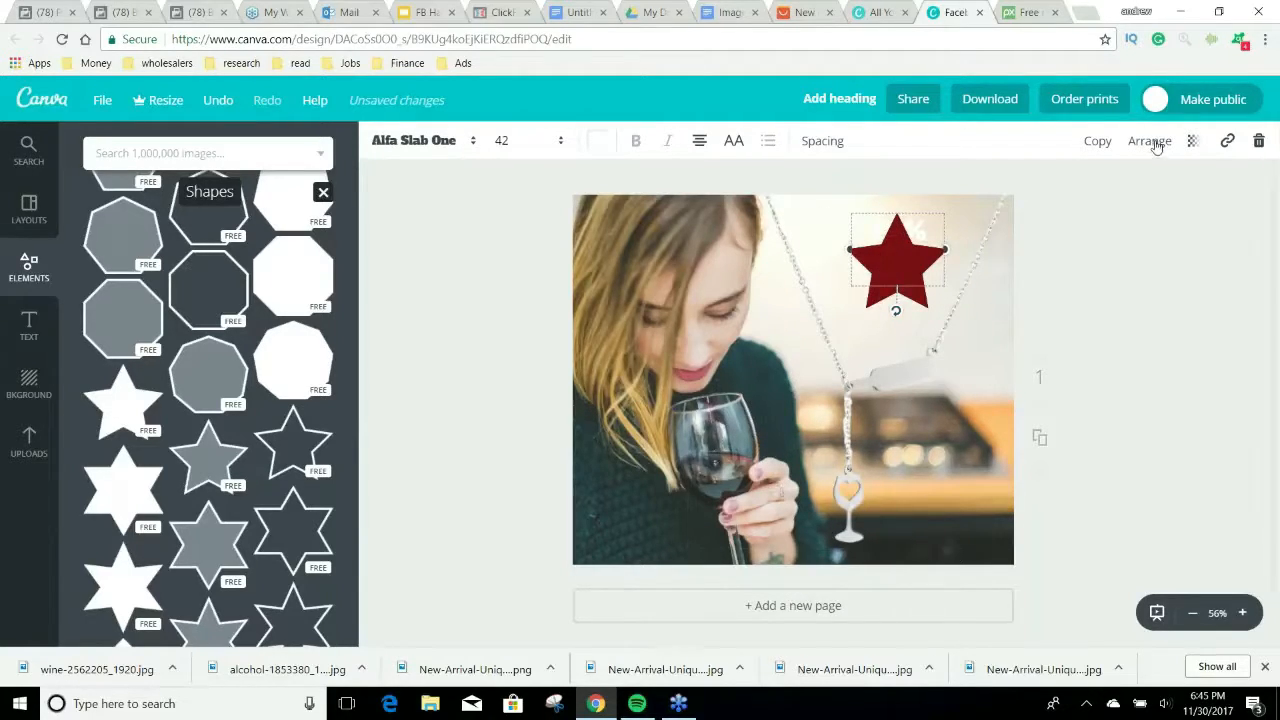
pyautogui.click(1150, 141)
pyautogui.click(1110, 190)
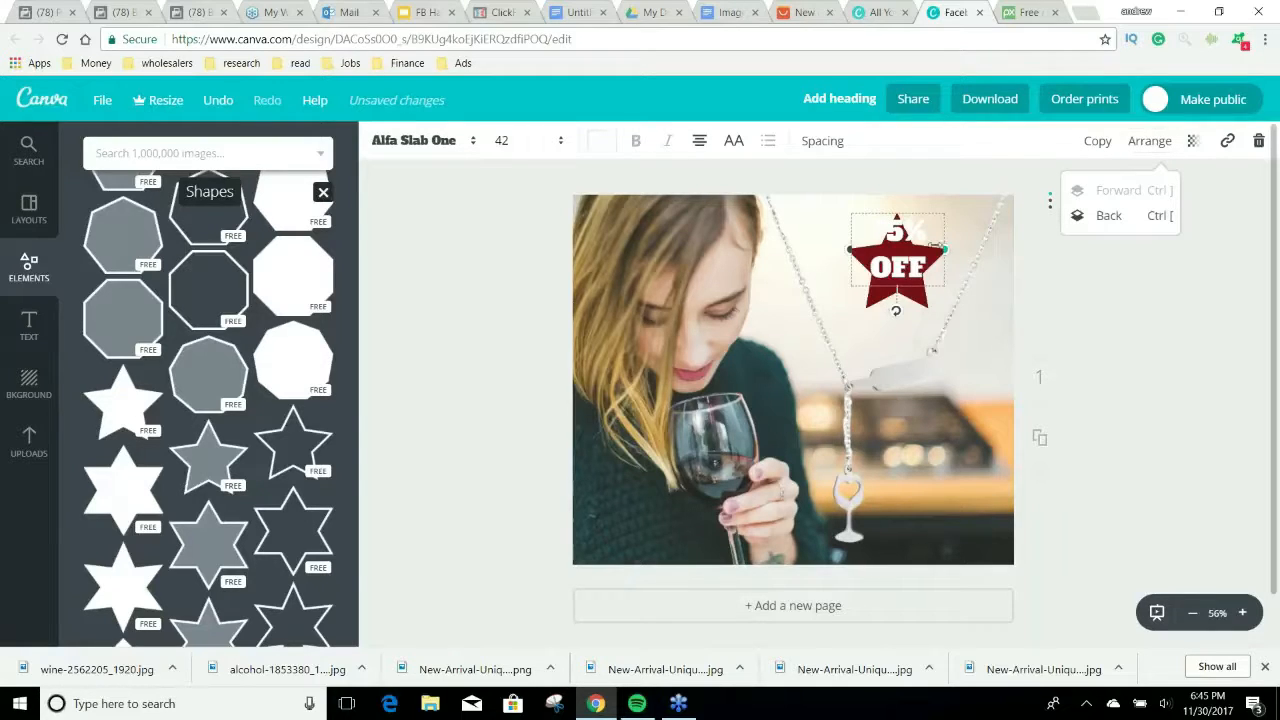
# Set the "75% OFF" text size to 32, narrow its box to two lines and center it on the star.
pyautogui.click(521, 141)
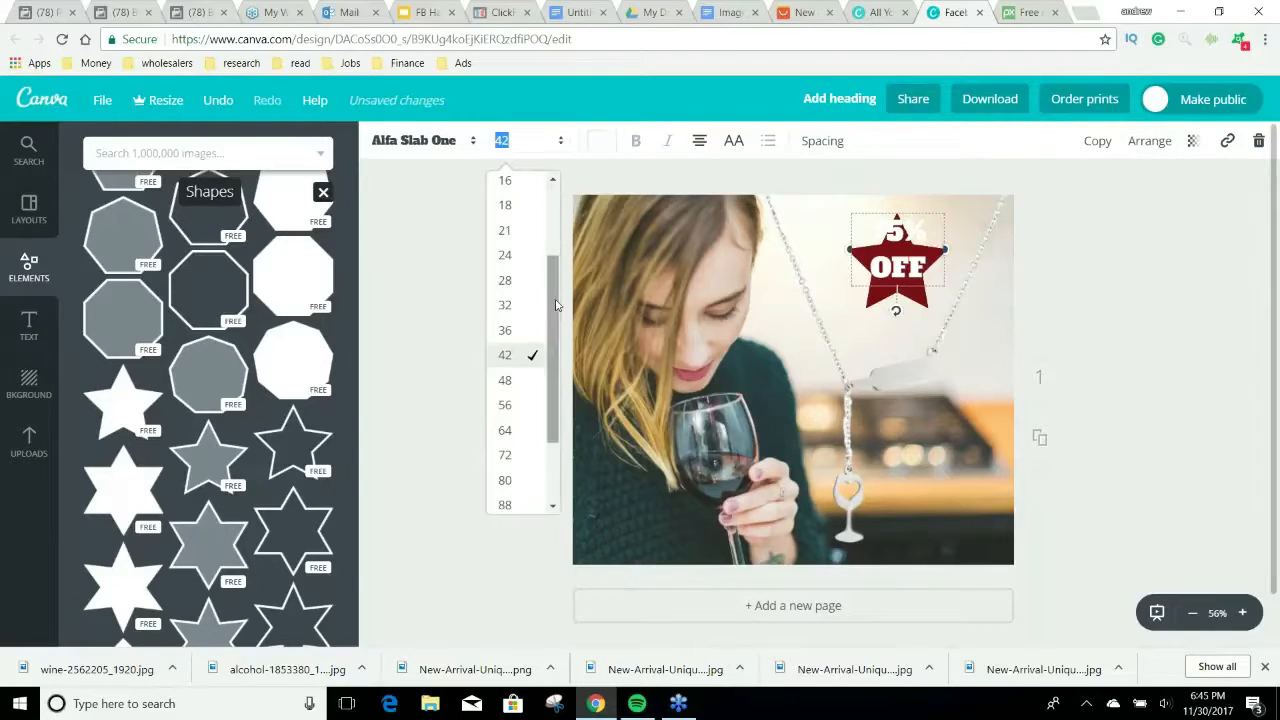
pyautogui.click(531, 307)
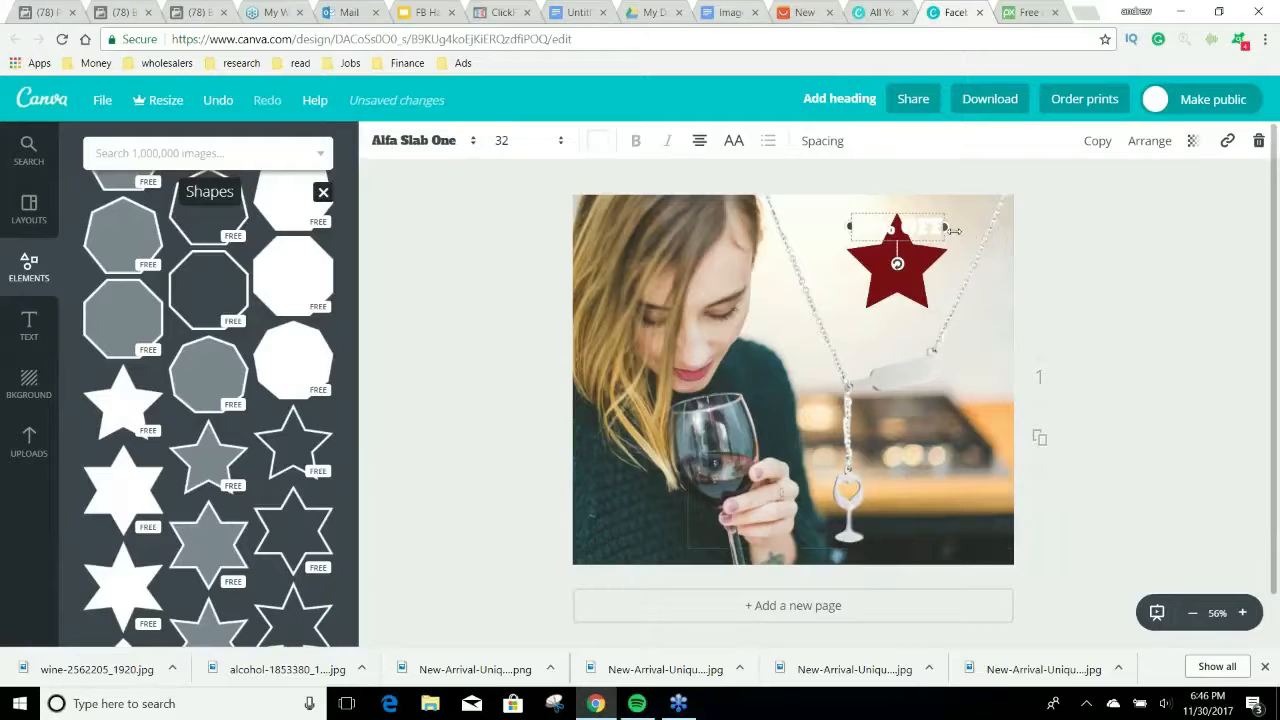
pyautogui.moveTo(945, 227); pyautogui.dragTo(896, 298)
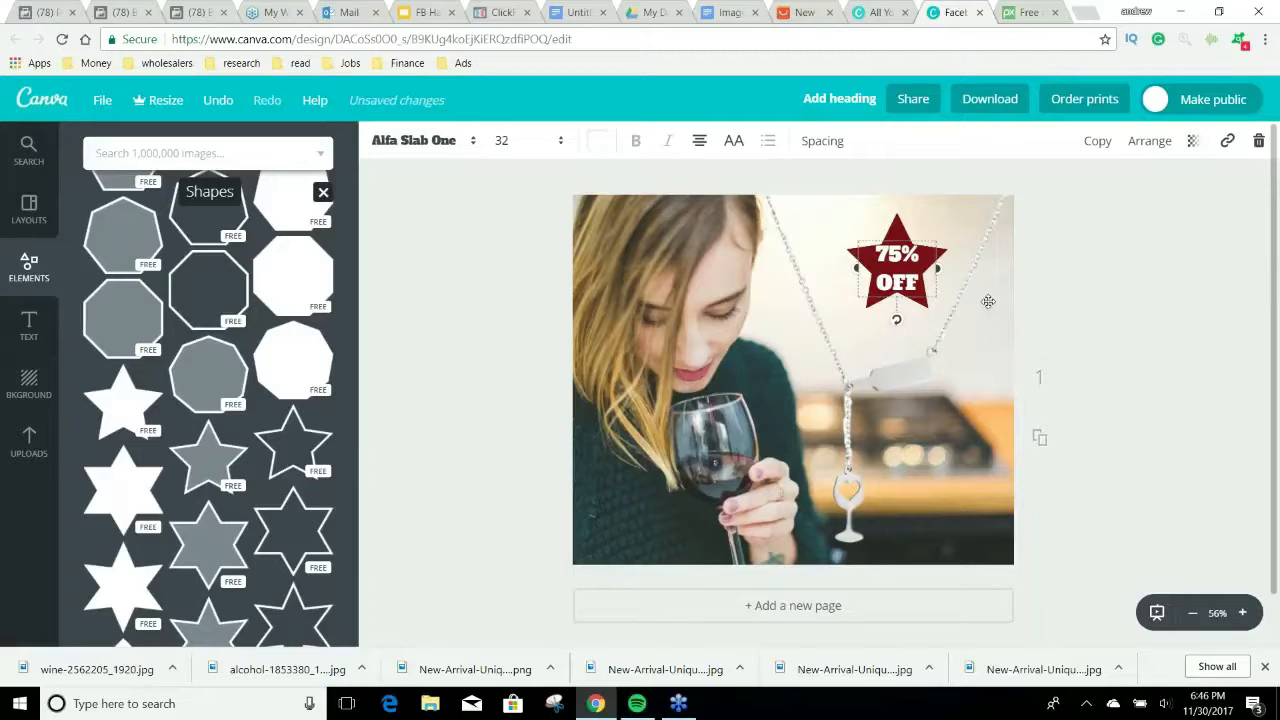
pyautogui.click(1171, 309)
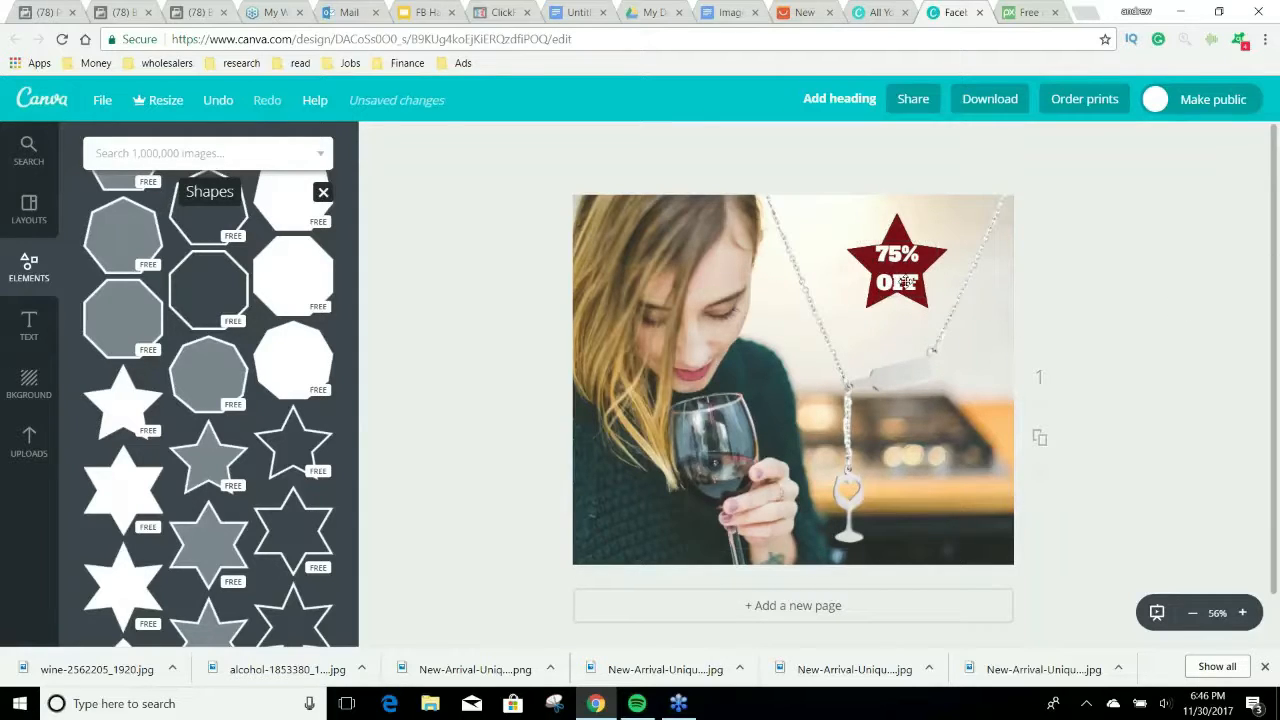
# Move the star and its "75% OFF" text to the photo's lower-right corner, and shift the necklace slightly to the right.
pyautogui.click(906, 253)
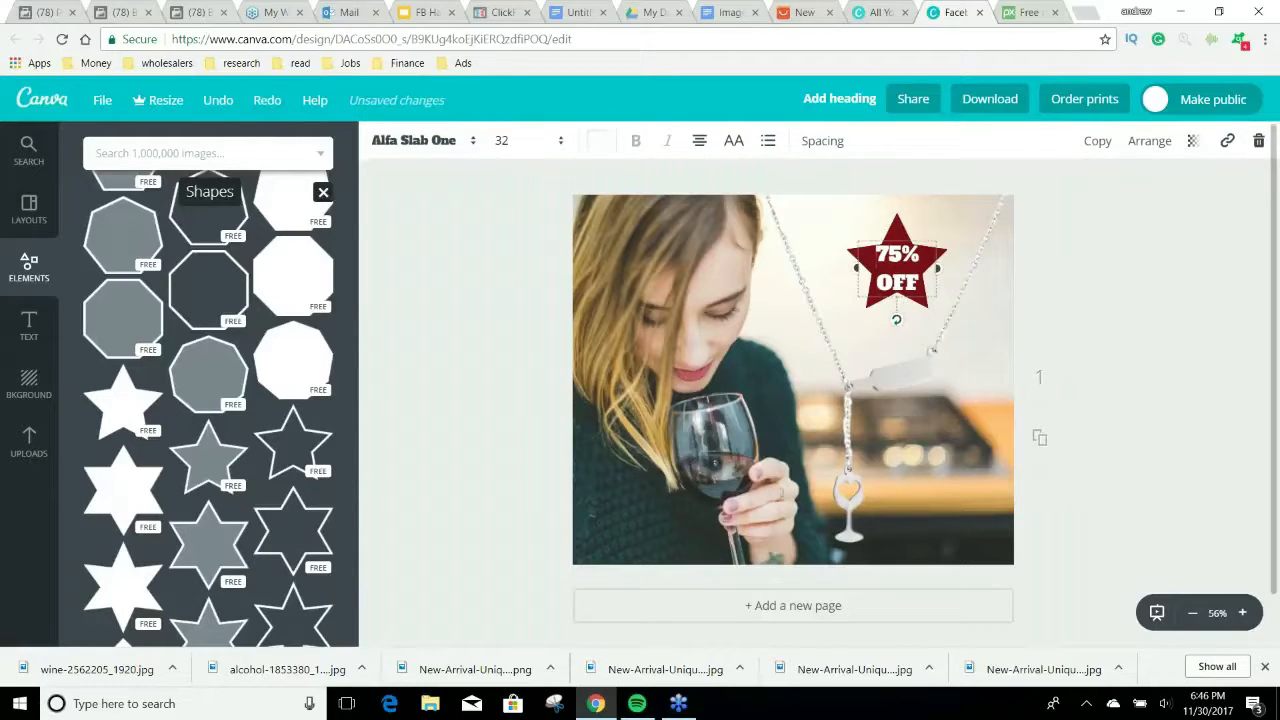
pyautogui.moveTo(895, 300); pyautogui.dragTo(821, 291)
pyautogui.moveTo(903, 280); pyautogui.dragTo(951, 505)
pyautogui.moveTo(777, 297); pyautogui.dragTo(948, 516)
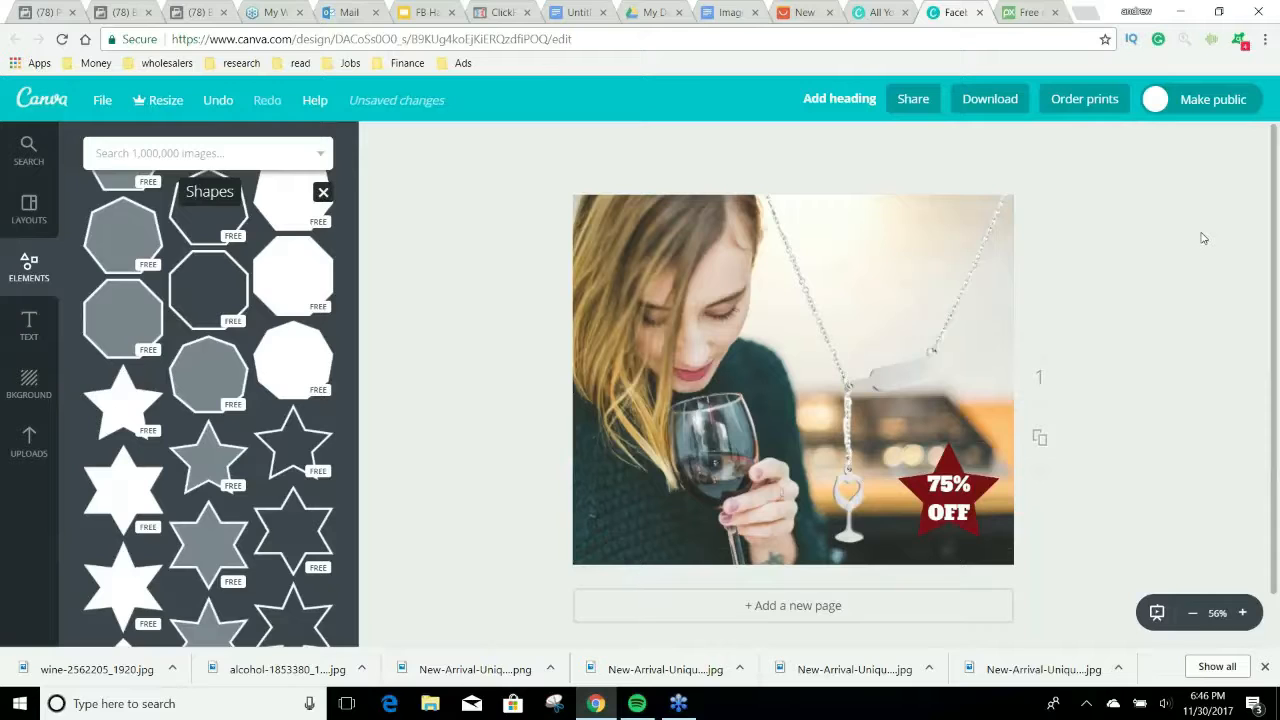
pyautogui.moveTo(942, 318)
pyautogui.mouseDown()
pyautogui.moveTo(977, 308)
pyautogui.moveTo(957, 308)
pyautogui.mouseUp()
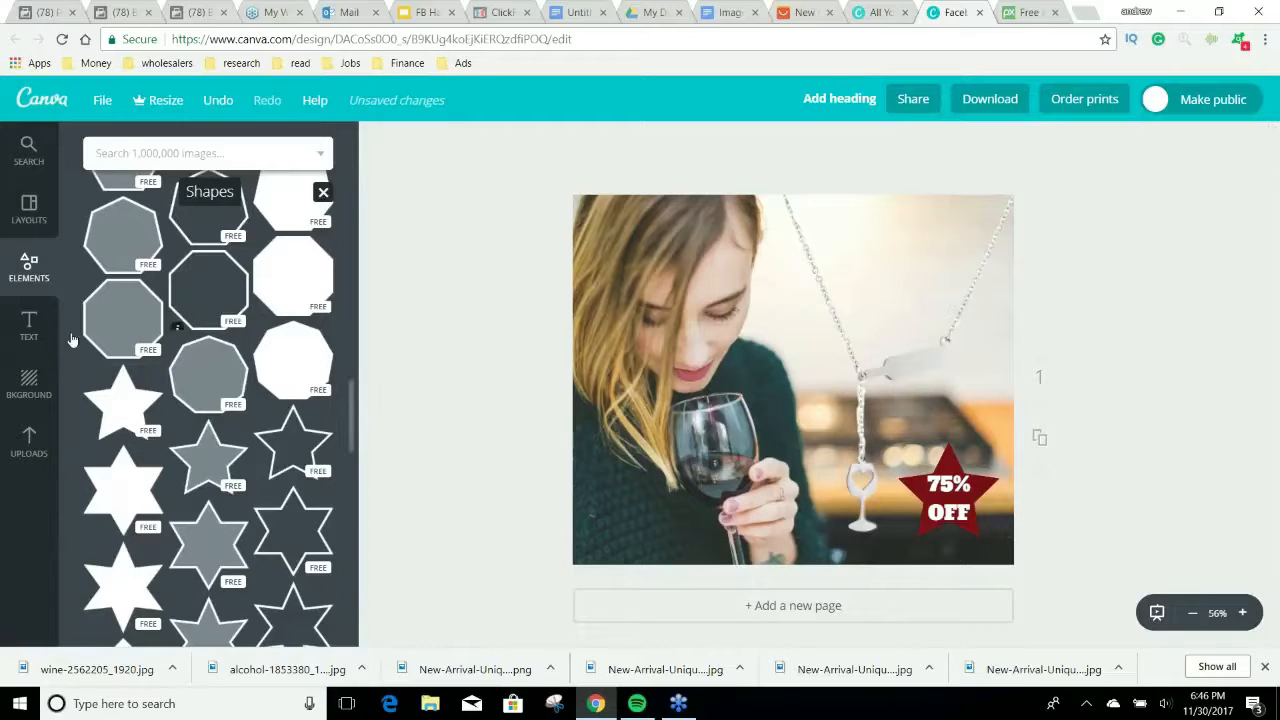
# Add a solid white circle shape and scale it down to a small dot beside the woman's wine glass.
pyautogui.scroll(10, 271, 349)
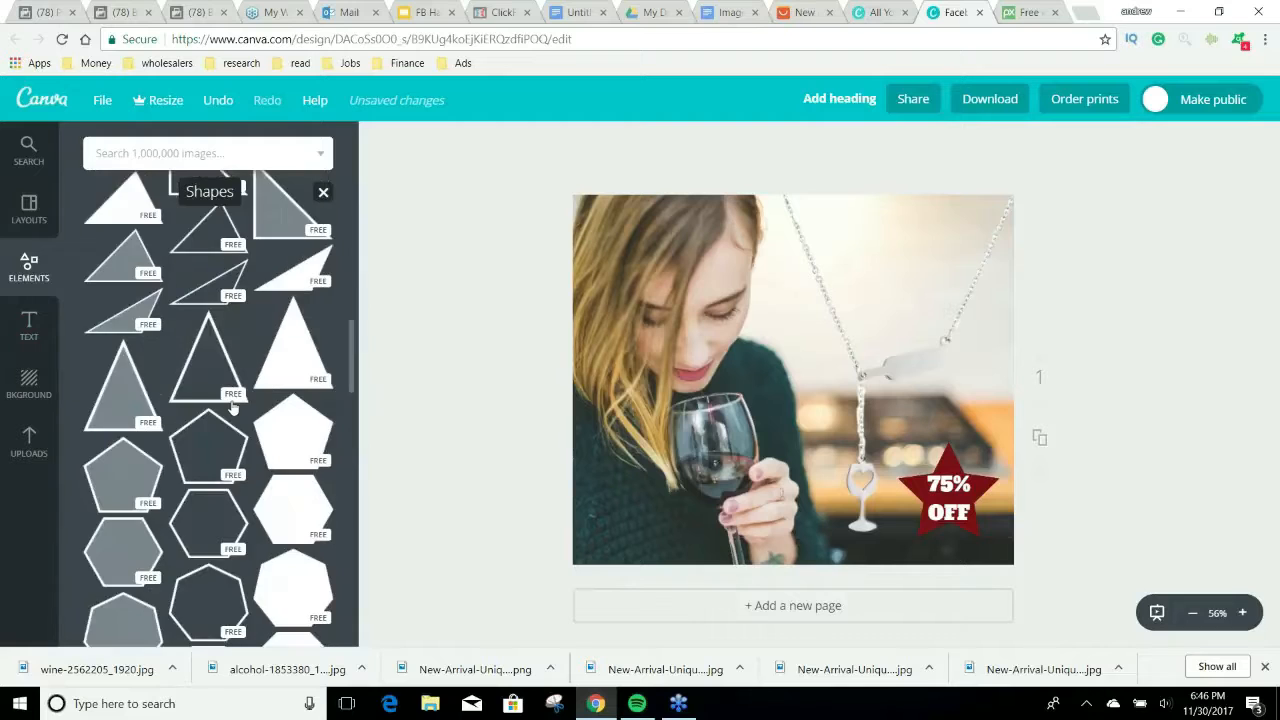
pyautogui.scroll(5, 140, 400)
pyautogui.click(125, 395)
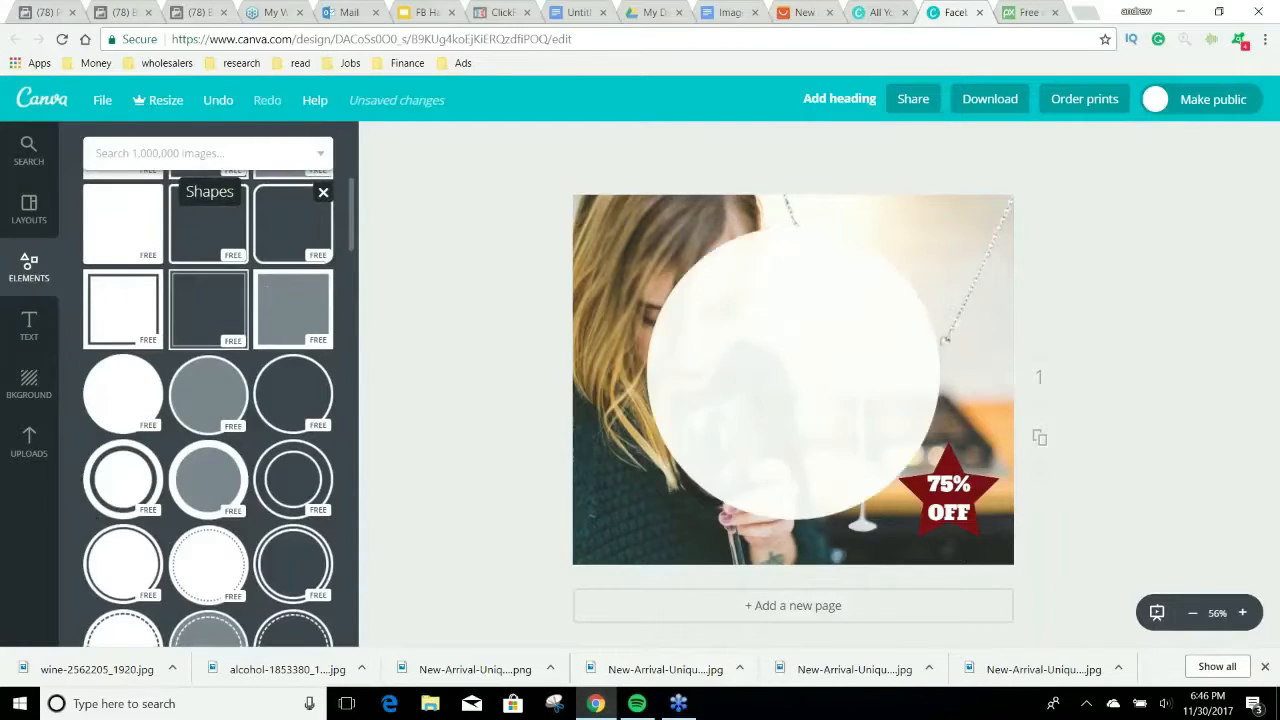
pyautogui.moveTo(928, 235); pyautogui.dragTo(680, 493)
# Recolor the small circle with the dark red document color used for the star.
pyautogui.click(387, 153)
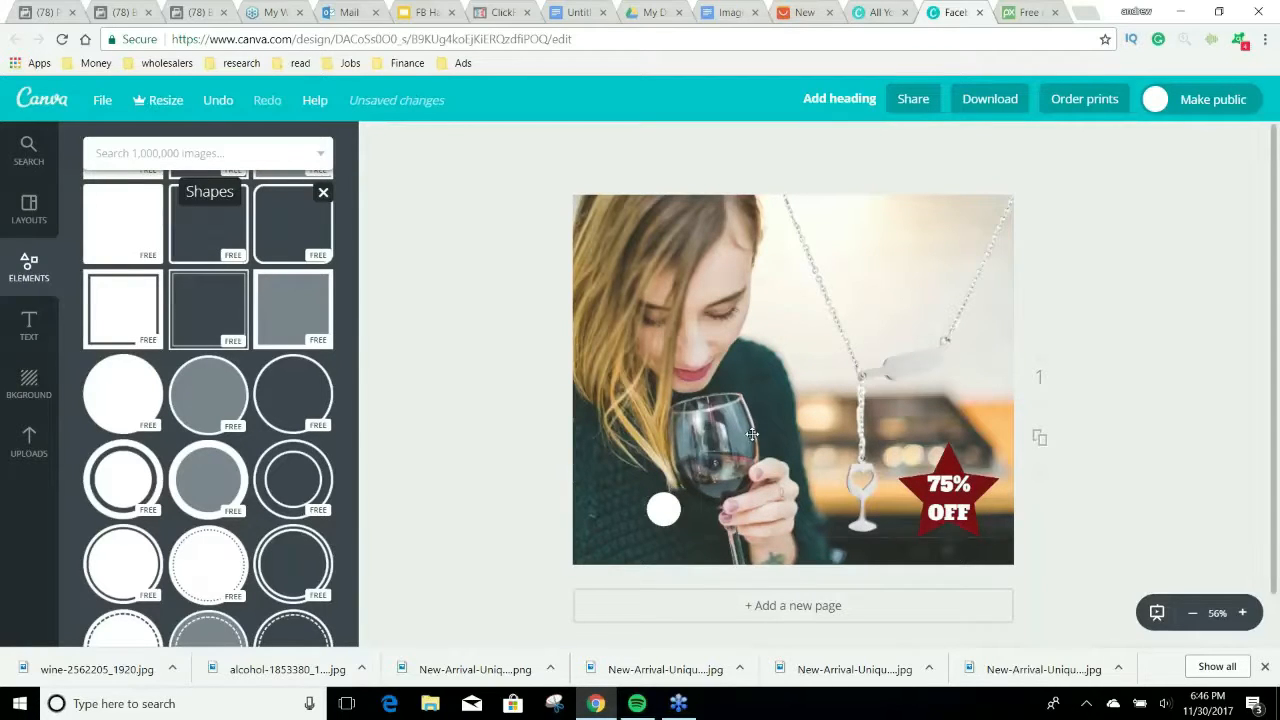
pyautogui.click(673, 498)
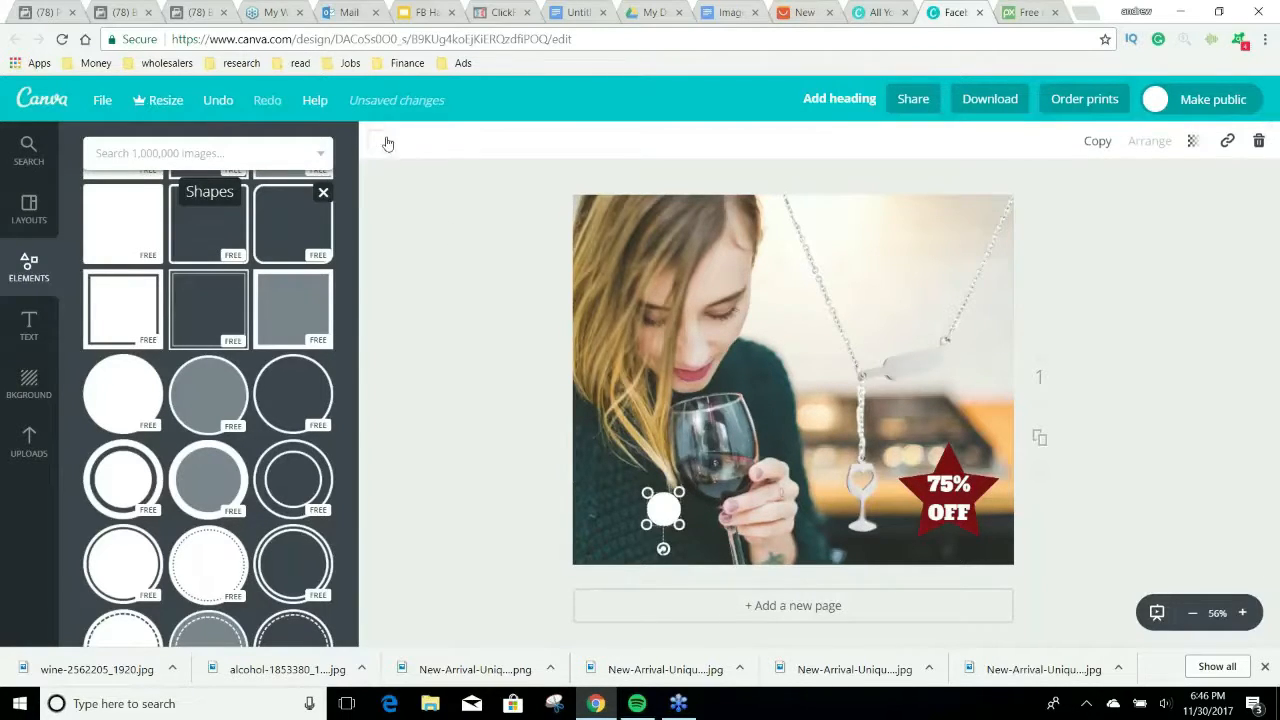
pyautogui.click(388, 144)
pyautogui.click(423, 220)
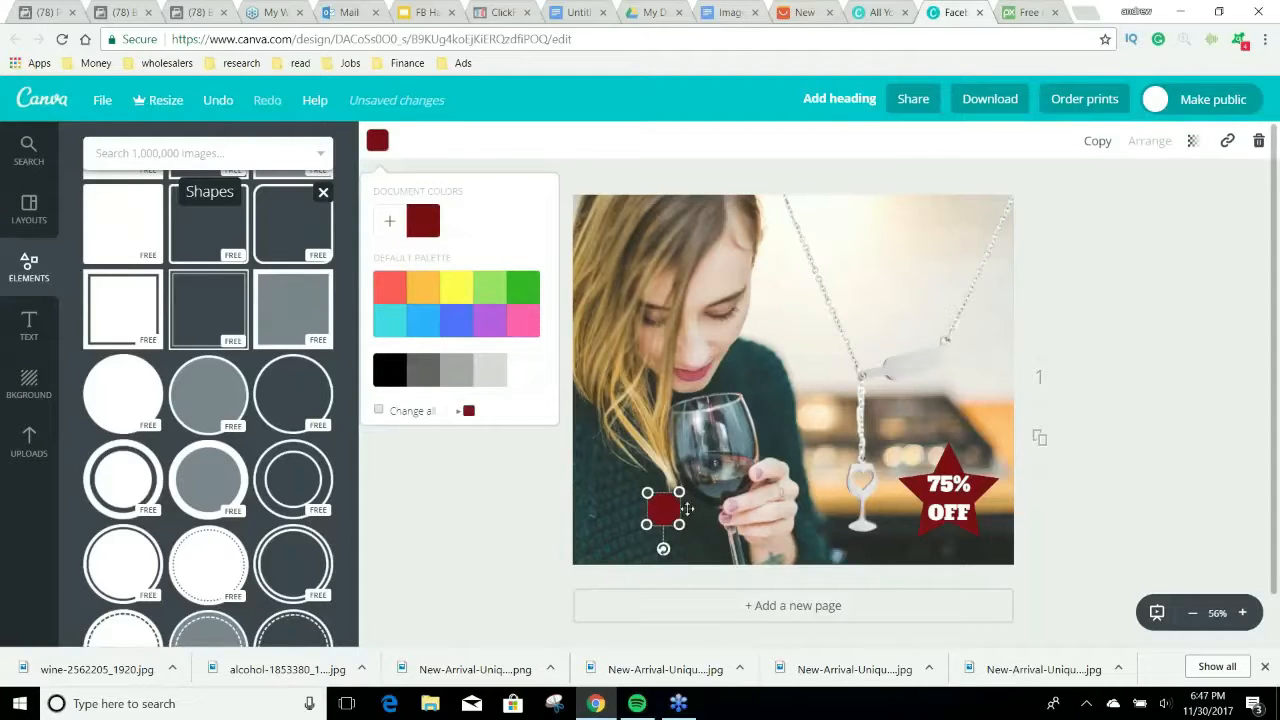
# Shrink the dark red circle, place it over the pendant's heart opening and send it behind the necklace.
pyautogui.moveTo(680, 492); pyautogui.dragTo(862, 481)
pyautogui.click(1150, 141)
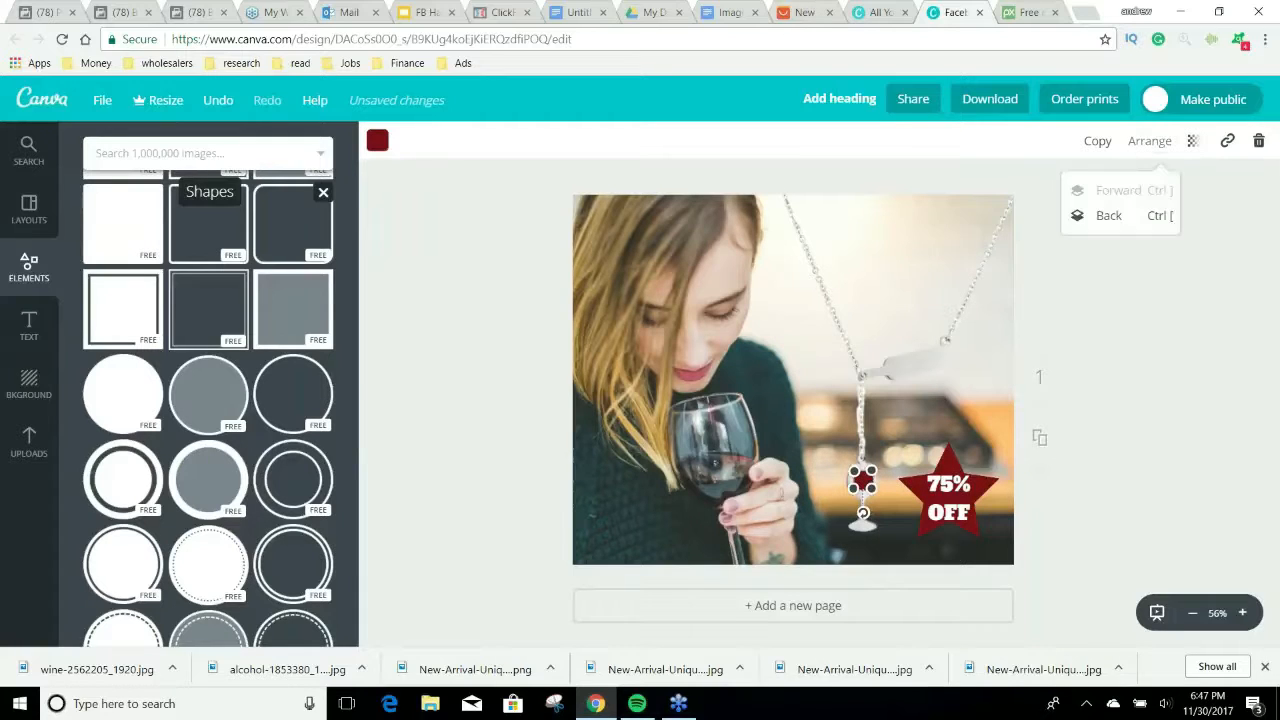
pyautogui.click(1105, 215)
pyautogui.click(1128, 443)
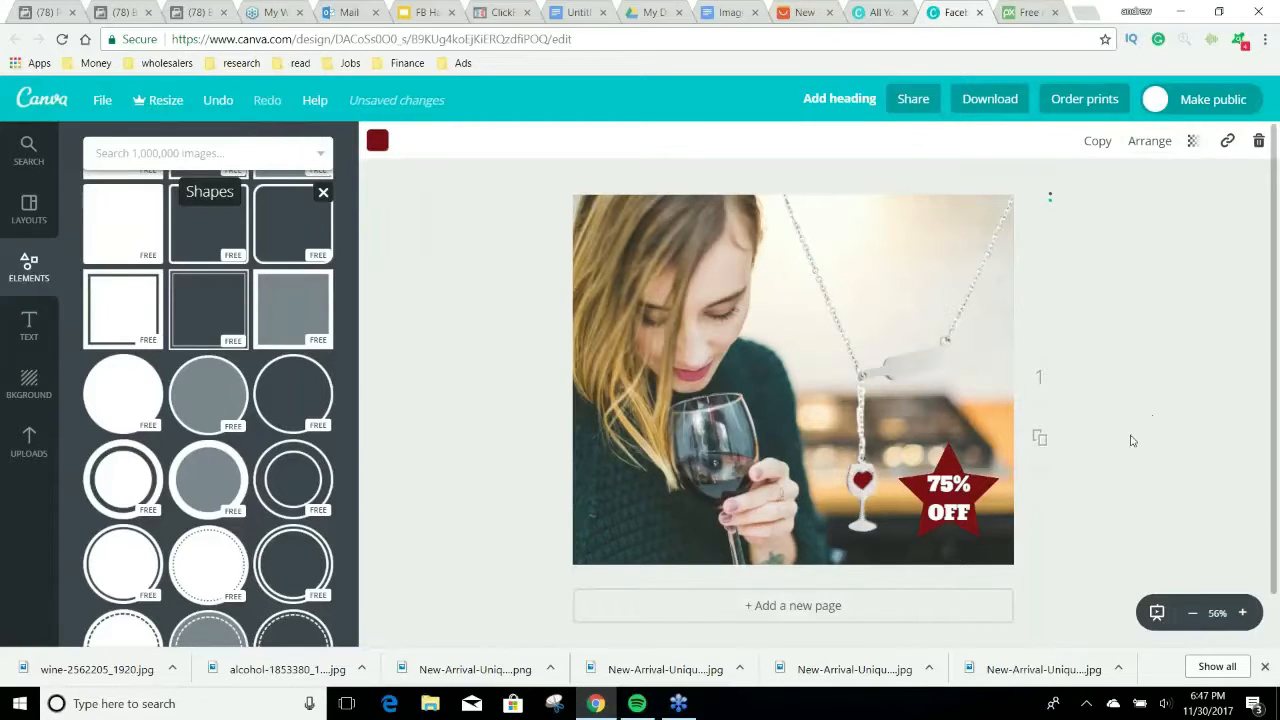
# Move the necklace aside, slightly adjust the dark red circle, and place the necklace back with its heart opening over the circle.
pyautogui.click(861, 479)
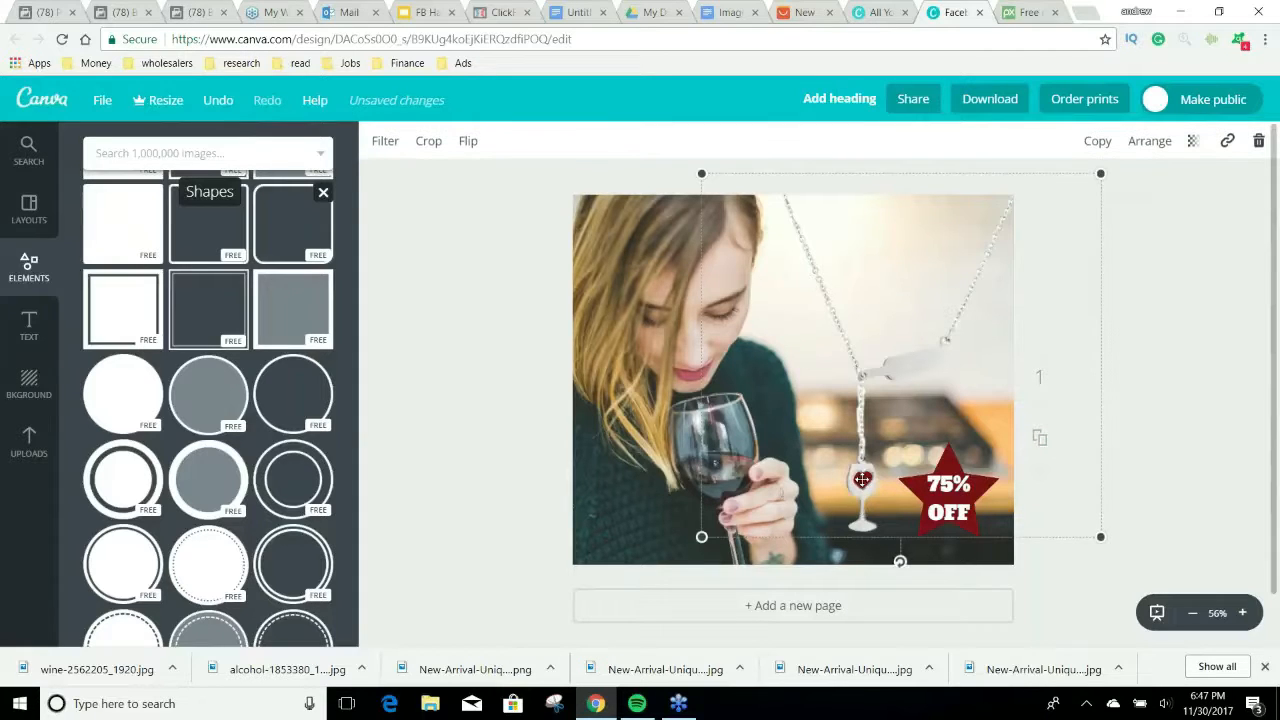
pyautogui.moveTo(862, 497); pyautogui.dragTo(843, 385)
pyautogui.click(863, 481)
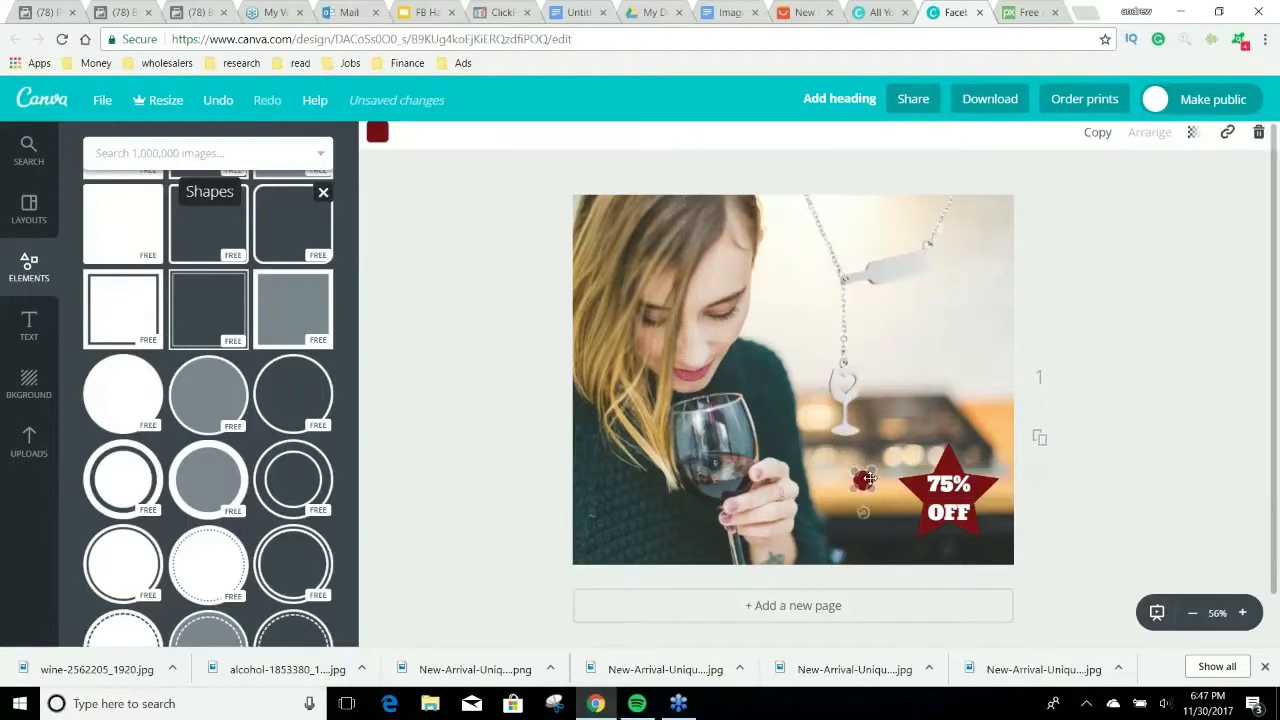
pyautogui.moveTo(876, 467); pyautogui.dragTo(877, 466)
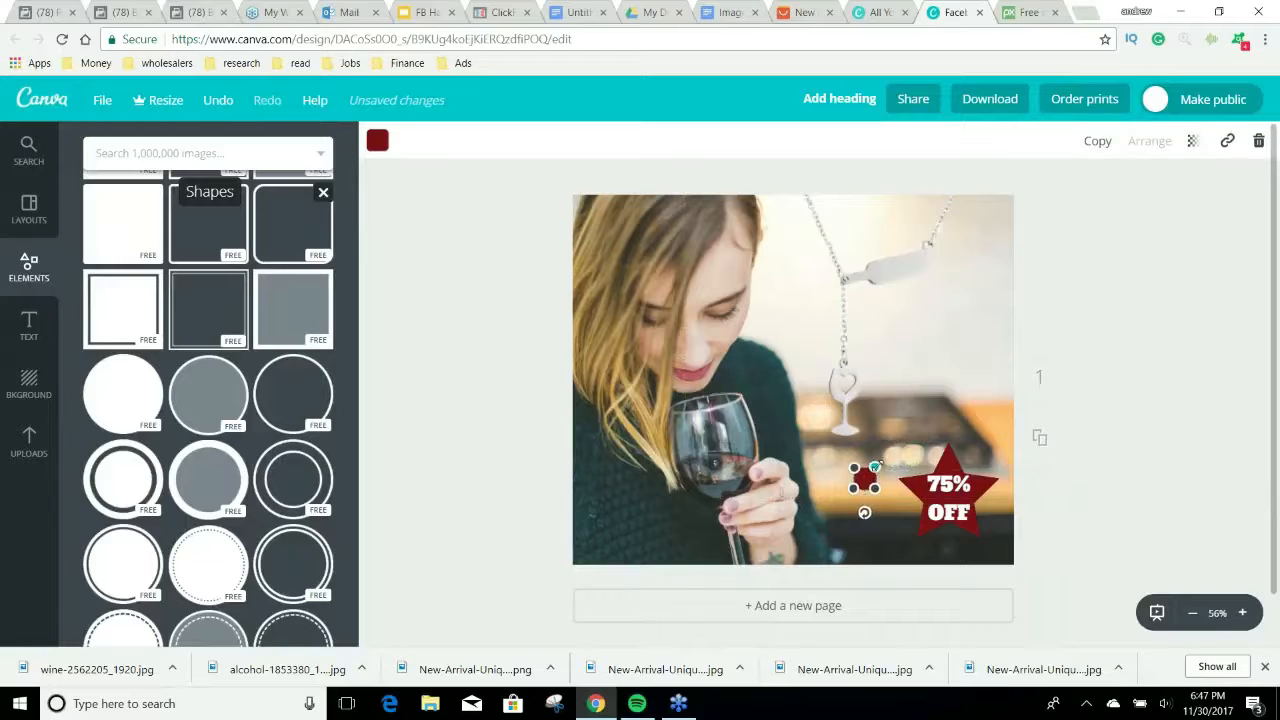
pyautogui.moveTo(840, 390); pyautogui.dragTo(860, 490)
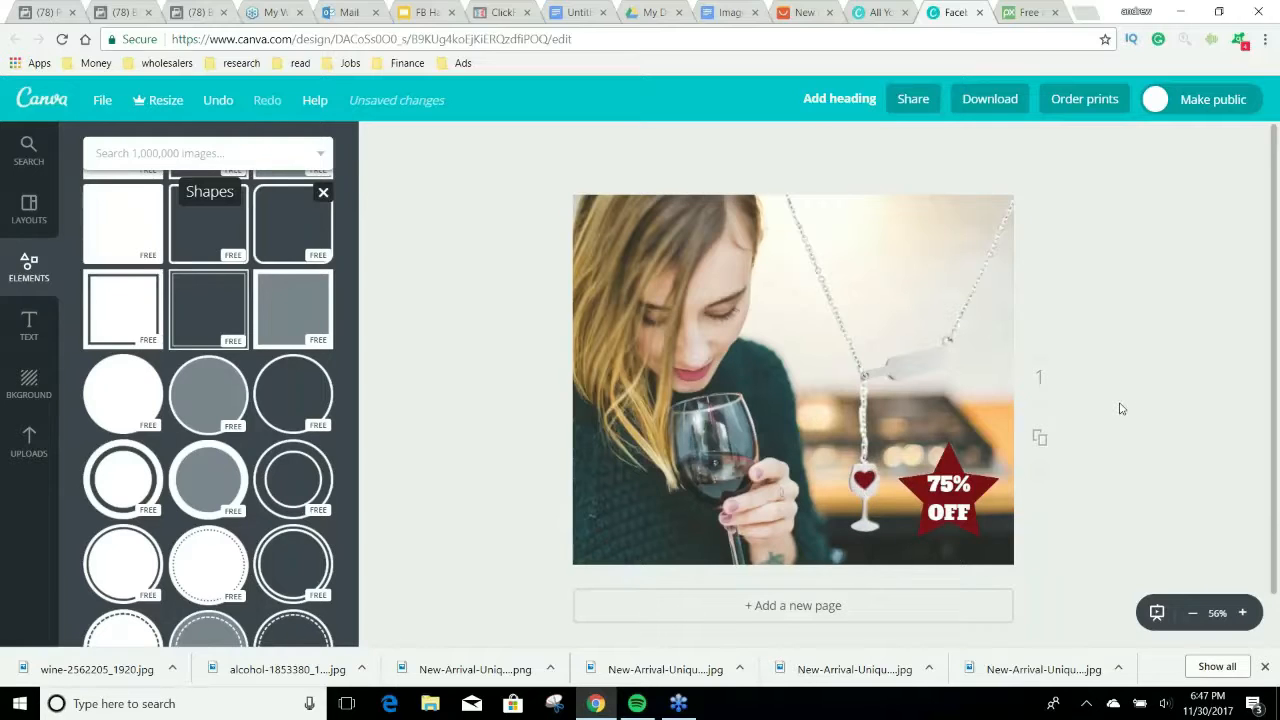
# Download the finished design as a PNG and switch to the new page post in Facebook Power Editor.
pyautogui.click(1010, 98)
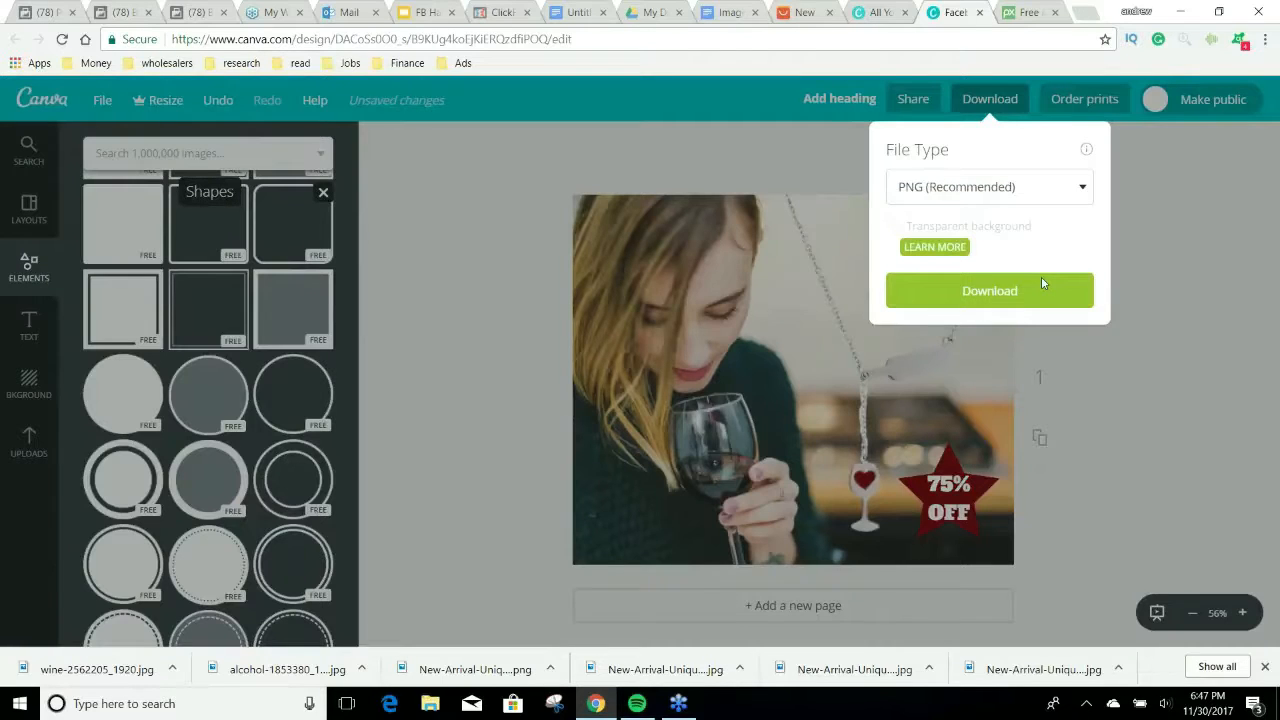
pyautogui.click(1041, 286)
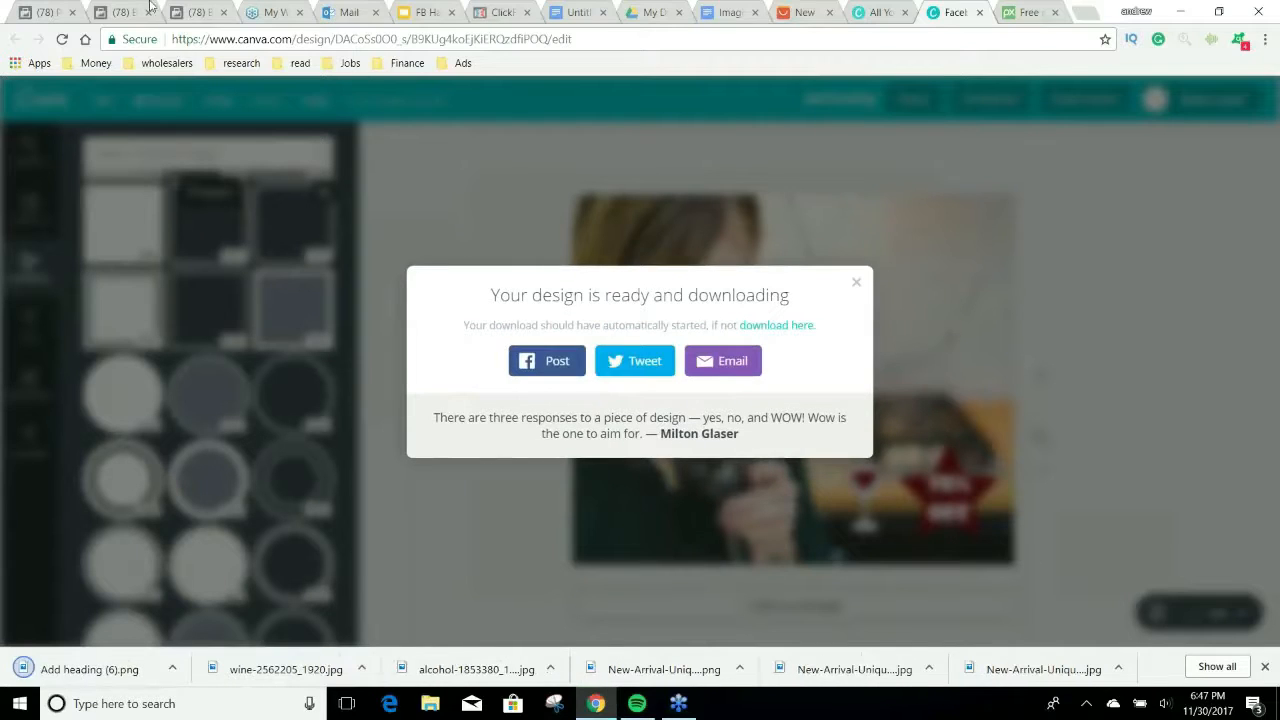
pyautogui.click(21, 20)
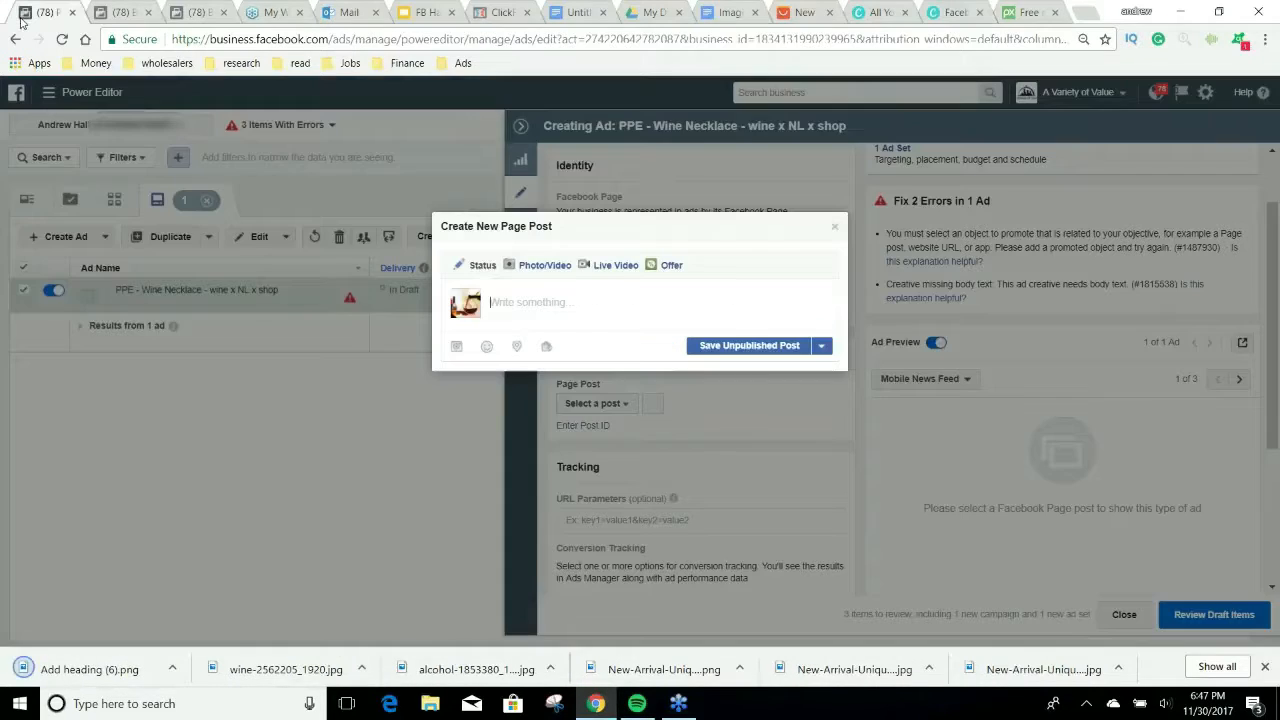
# Upload the "Add heading (6)" image from the Downloads folder as the photo of the new page post.
pyautogui.click(519, 265)
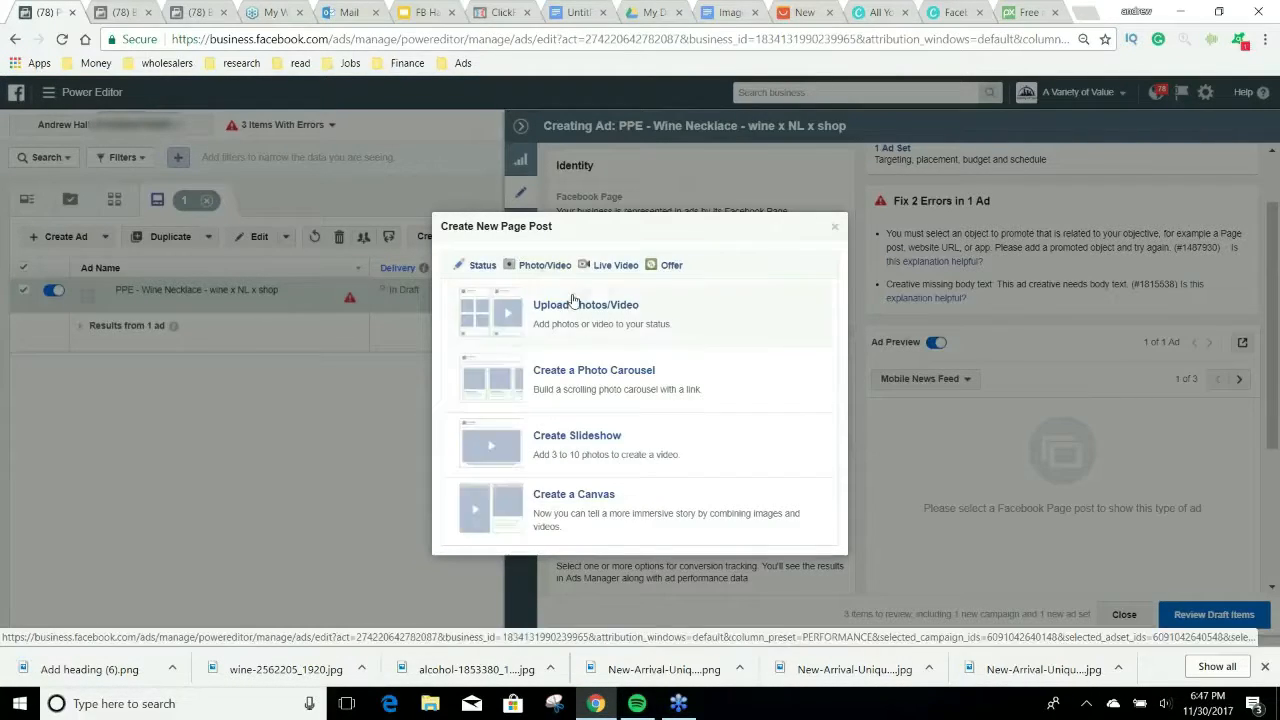
pyautogui.click(571, 300)
pyautogui.scroll(-1, 784, 482)
pyautogui.scroll(-3, 784, 482)
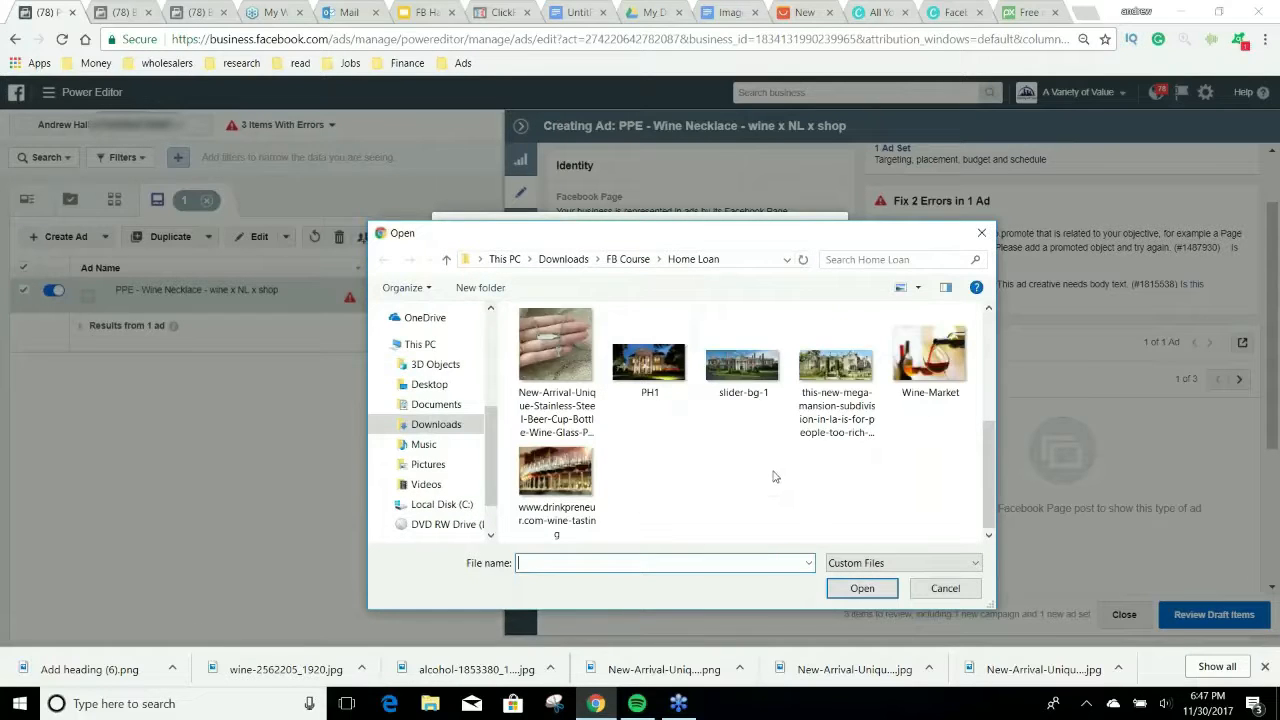
pyautogui.scroll(5, 771, 471)
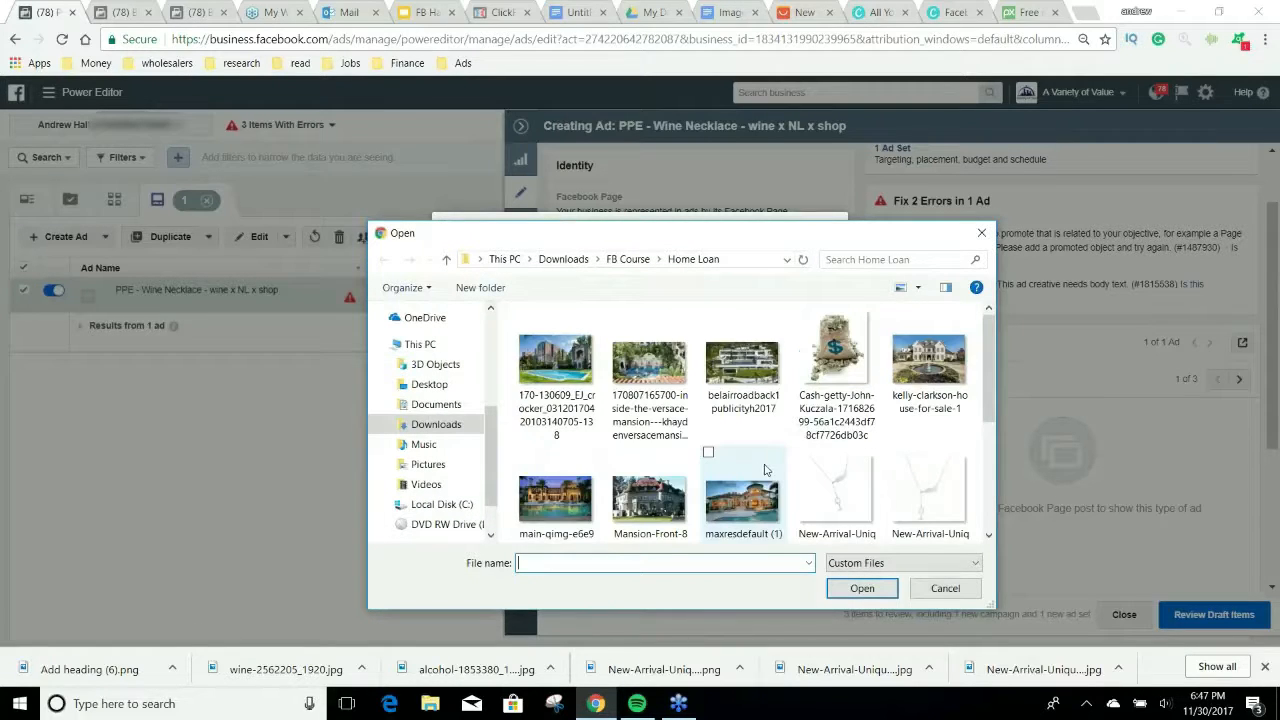
pyautogui.click(445, 424)
pyautogui.scroll(-3, 771, 418)
pyautogui.scroll(-1, 771, 418)
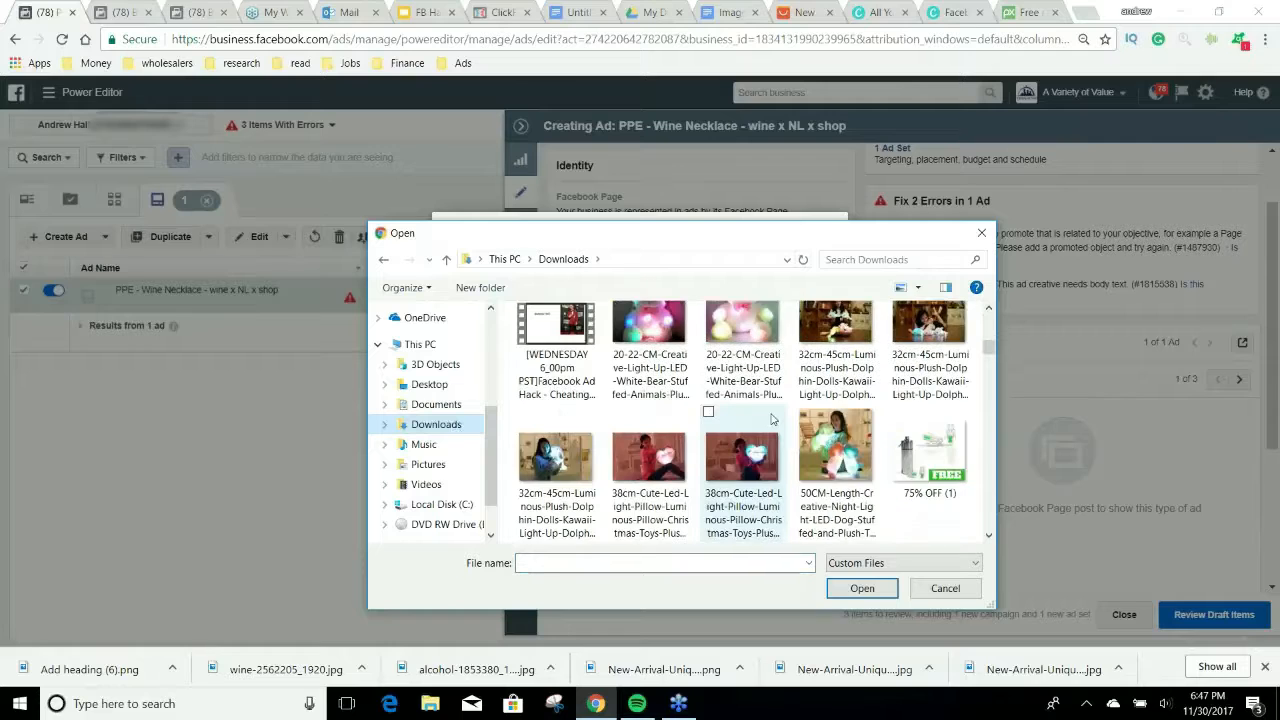
pyautogui.scroll(-2, 771, 418)
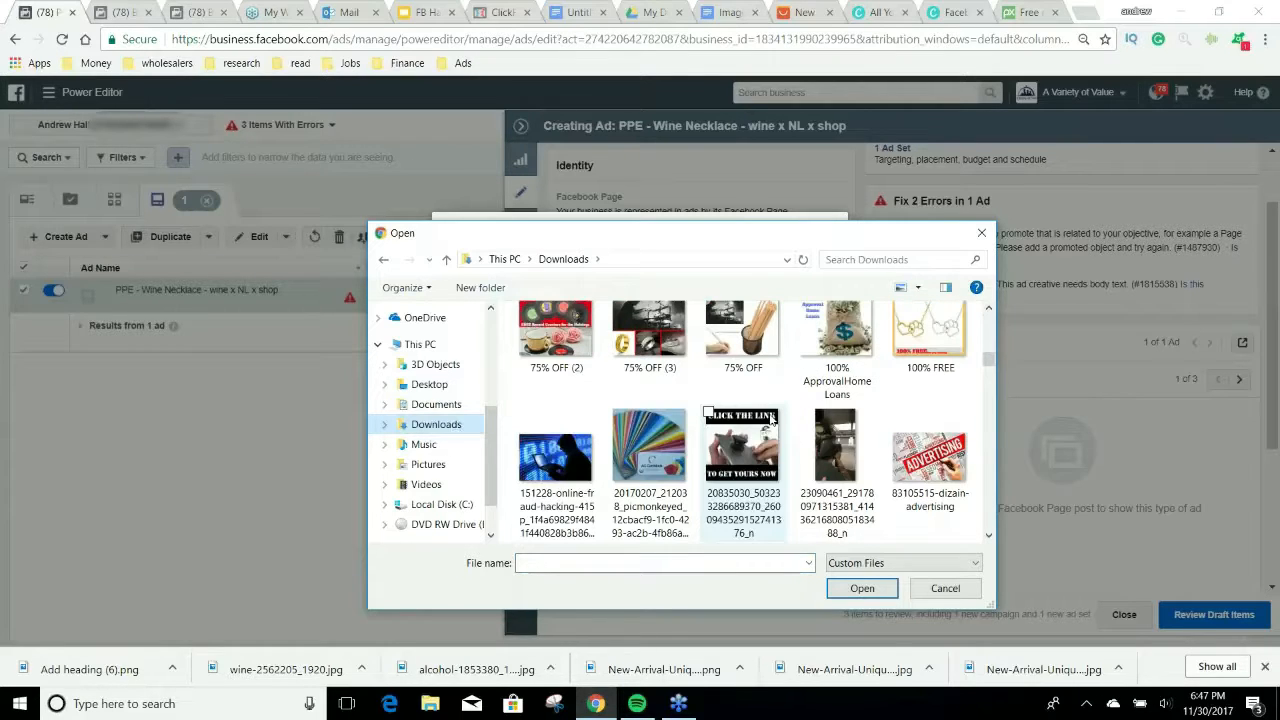
pyautogui.scroll(-2, 771, 418)
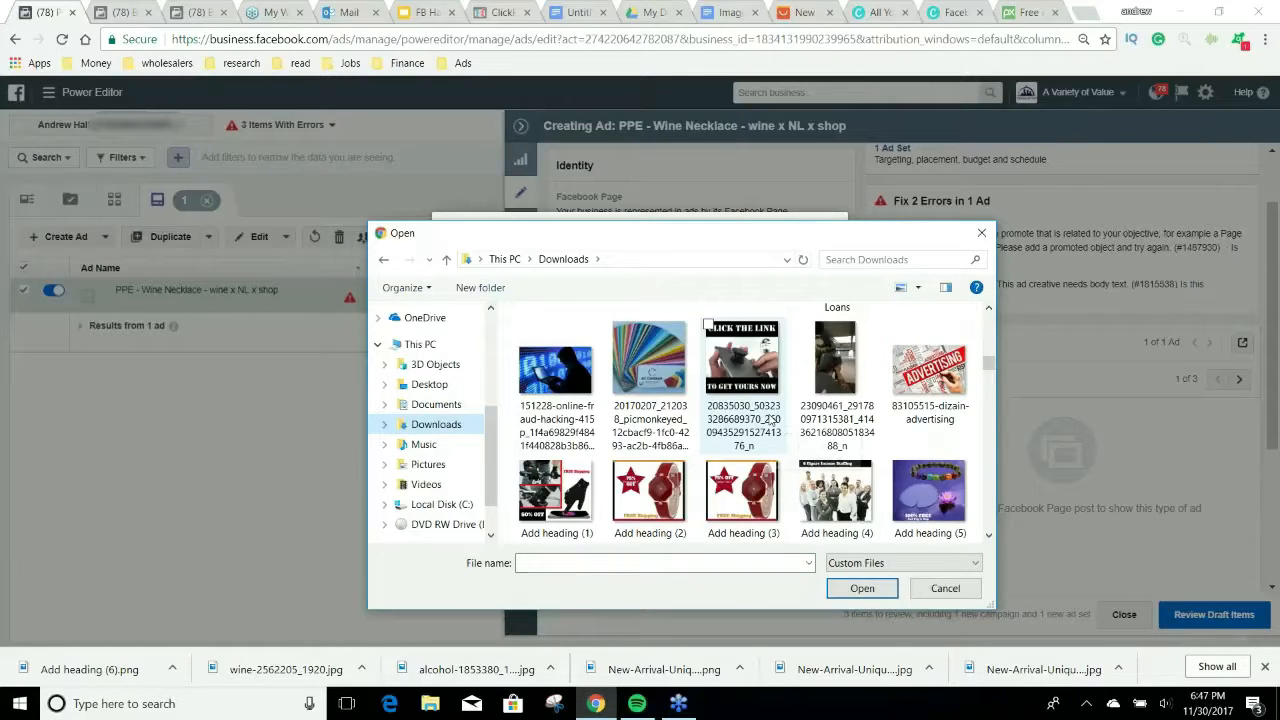
pyautogui.click(550, 488)
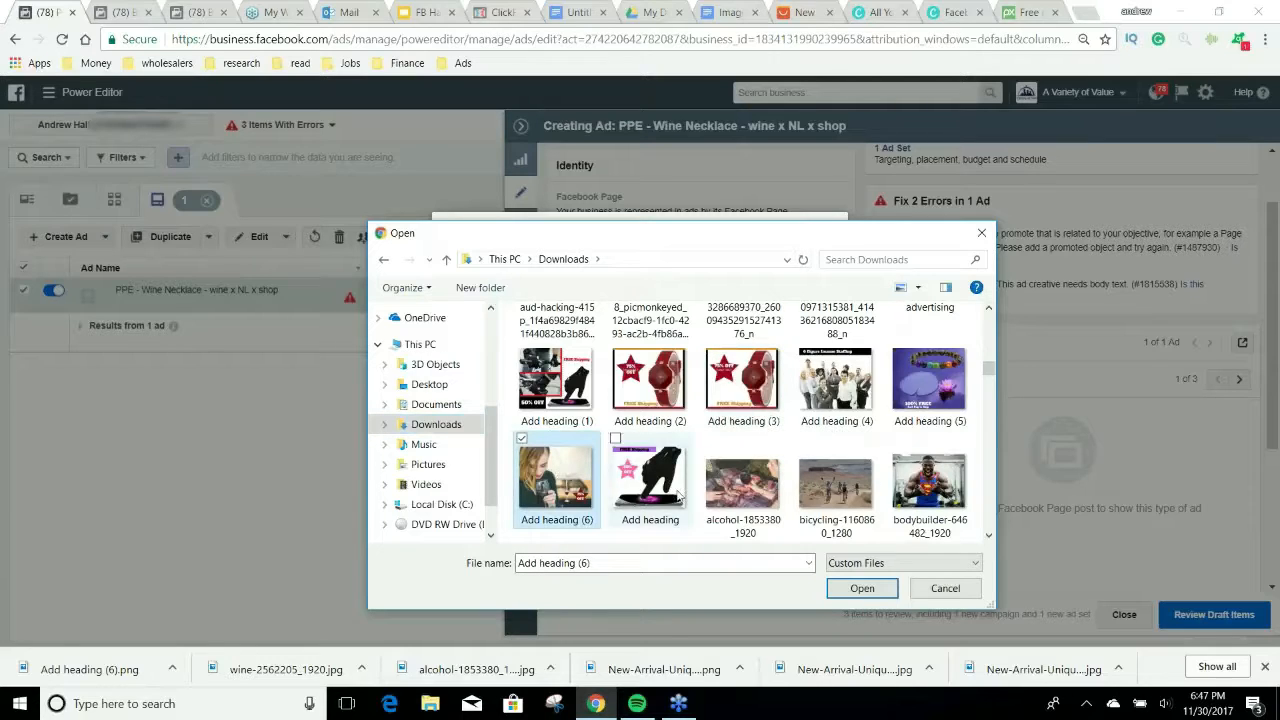
pyautogui.click(851, 594)
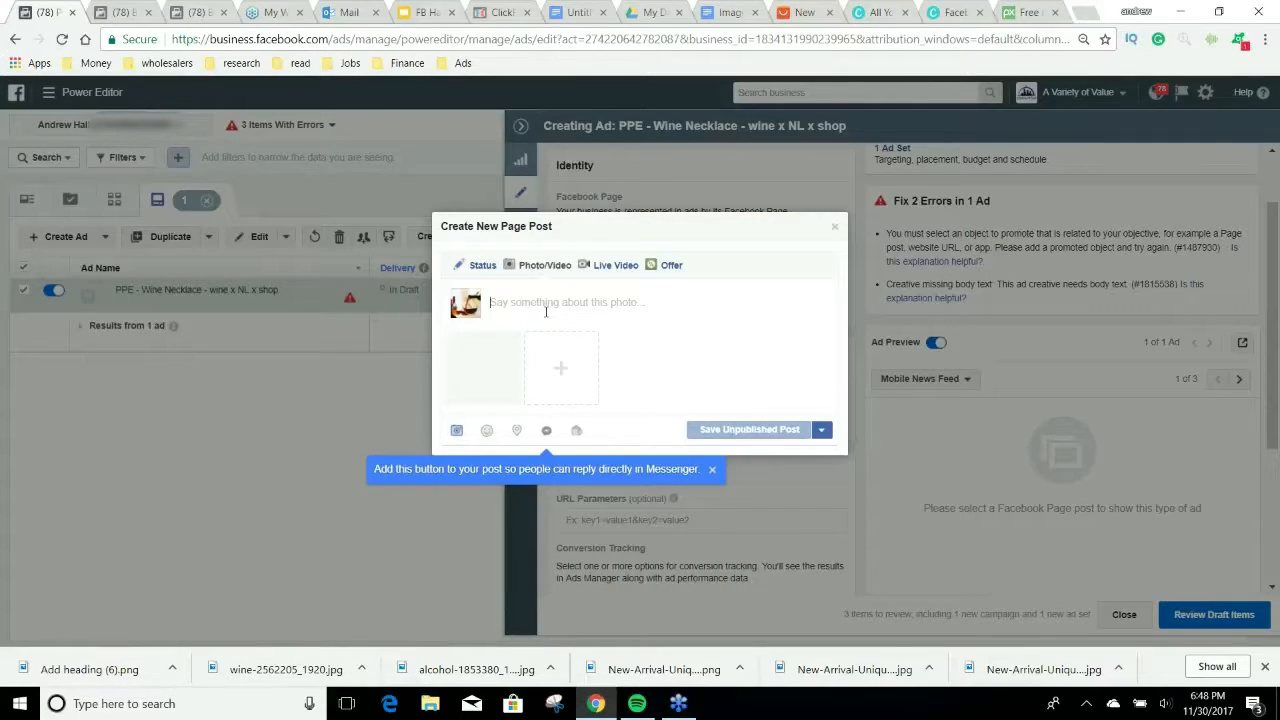
# Write "Do you love wine?" as the first line of the page post and start a new line.
pyautogui.write('Do You Love')
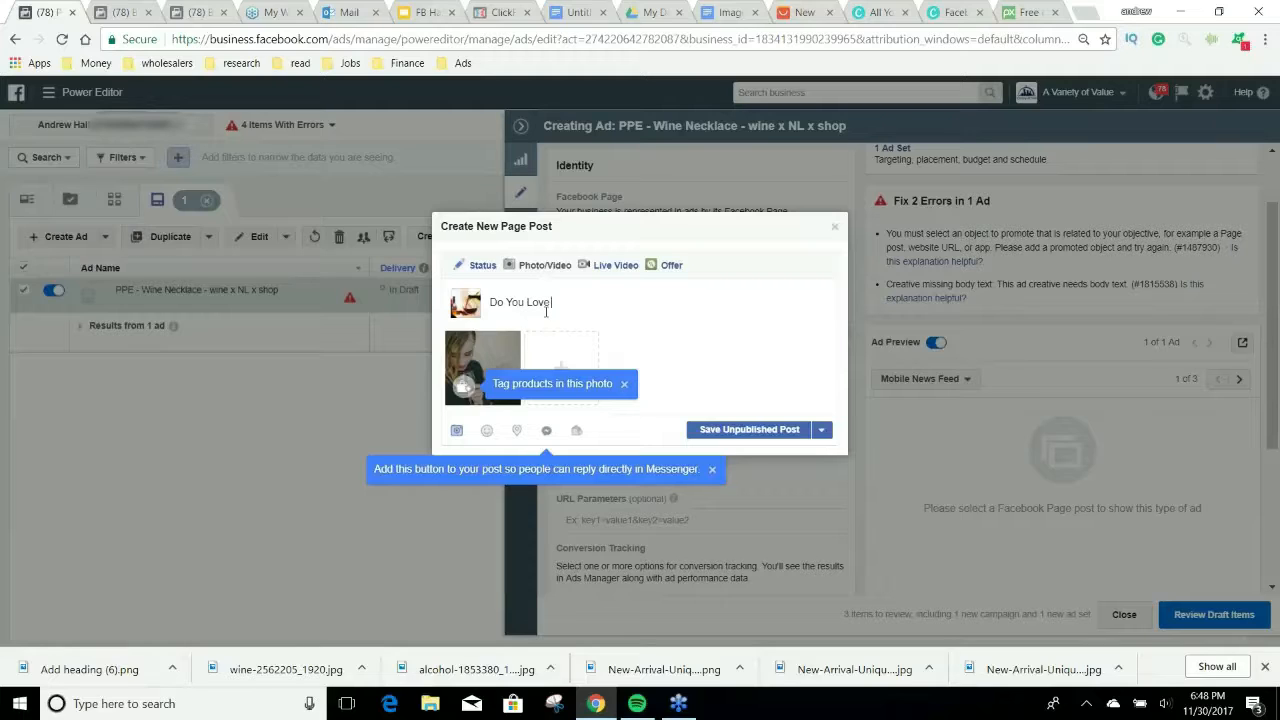
pyautogui.press('BackSpace')
pyautogui.press('BackSpace')
pyautogui.press('BackSpace')
pyautogui.press('BackSpace')
pyautogui.press('BackSpace')
pyautogui.press('BackSpace')
pyautogui.press('BackSpace')
pyautogui.press('BackSpace')
pyautogui.press('BackSpace')
pyautogui.write('you love wine?')
pyautogui.press('Return')
# Open getemoji.com in a new browser tab.
pyautogui.click(1086, 12)
pyautogui.write('g')
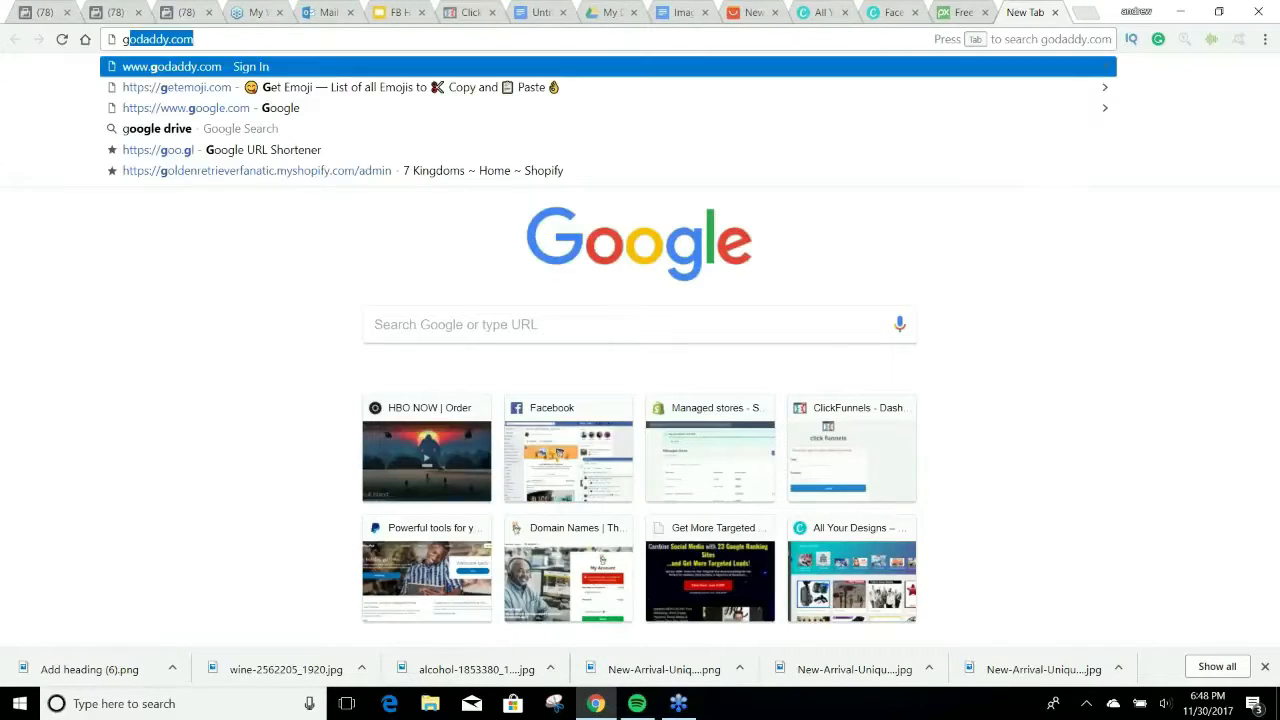
pyautogui.write('etem')
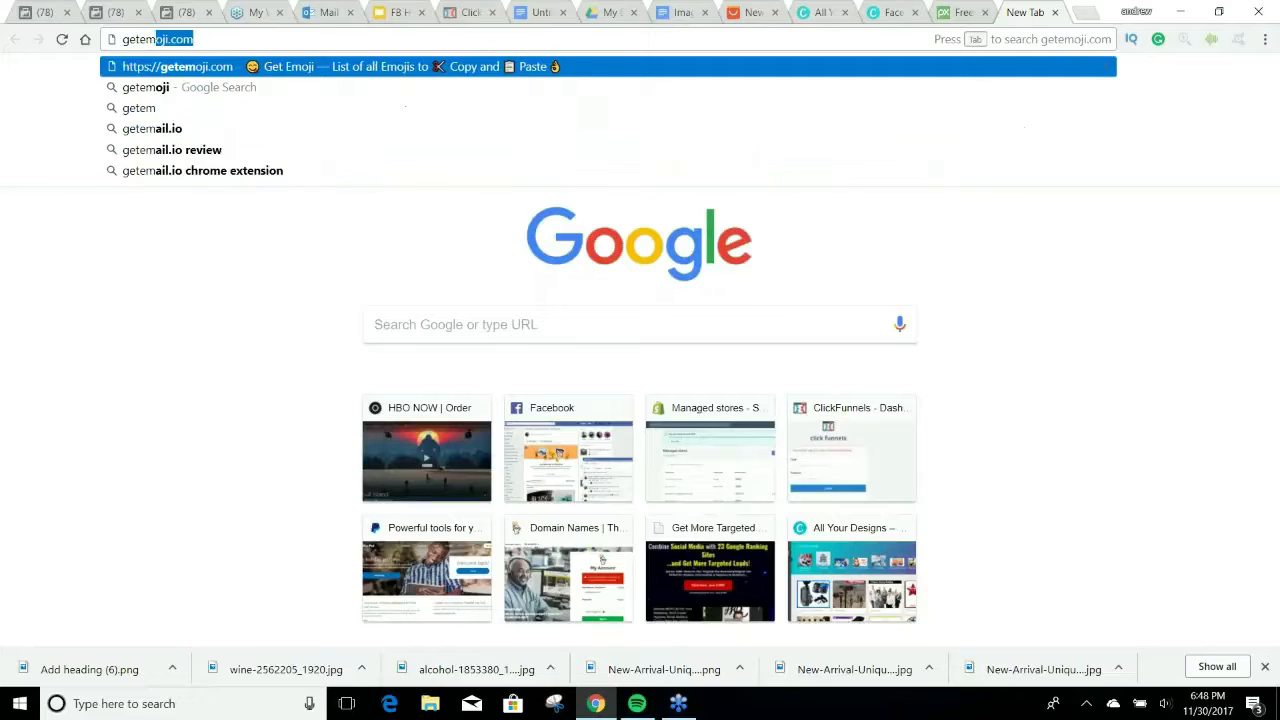
pyautogui.write('oji.com')
pyautogui.press('Return')
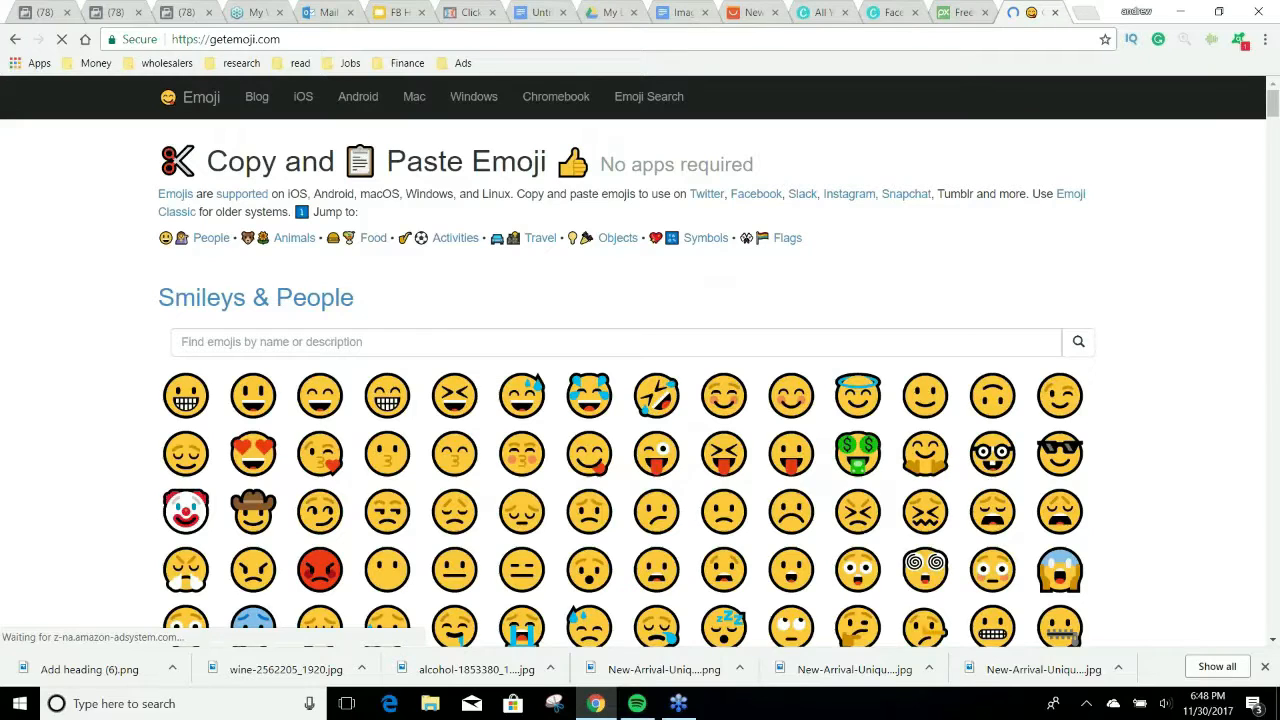
# Copy the red wine glass emoji from the Food & Drink set and paste it after "Do you love wine?" in the page post.
pyautogui.scroll(-2, 640, 400)
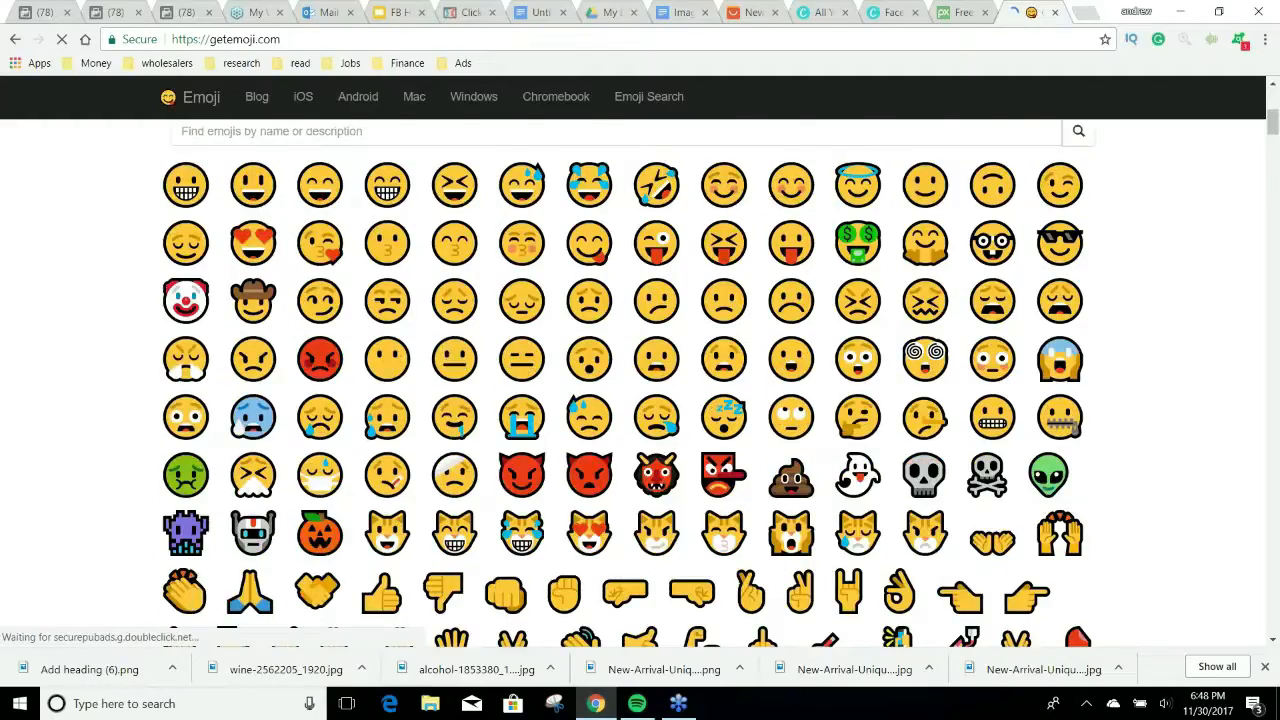
pyautogui.scroll(-20, 729, 291)
pyautogui.scroll(-20, 729, 291)
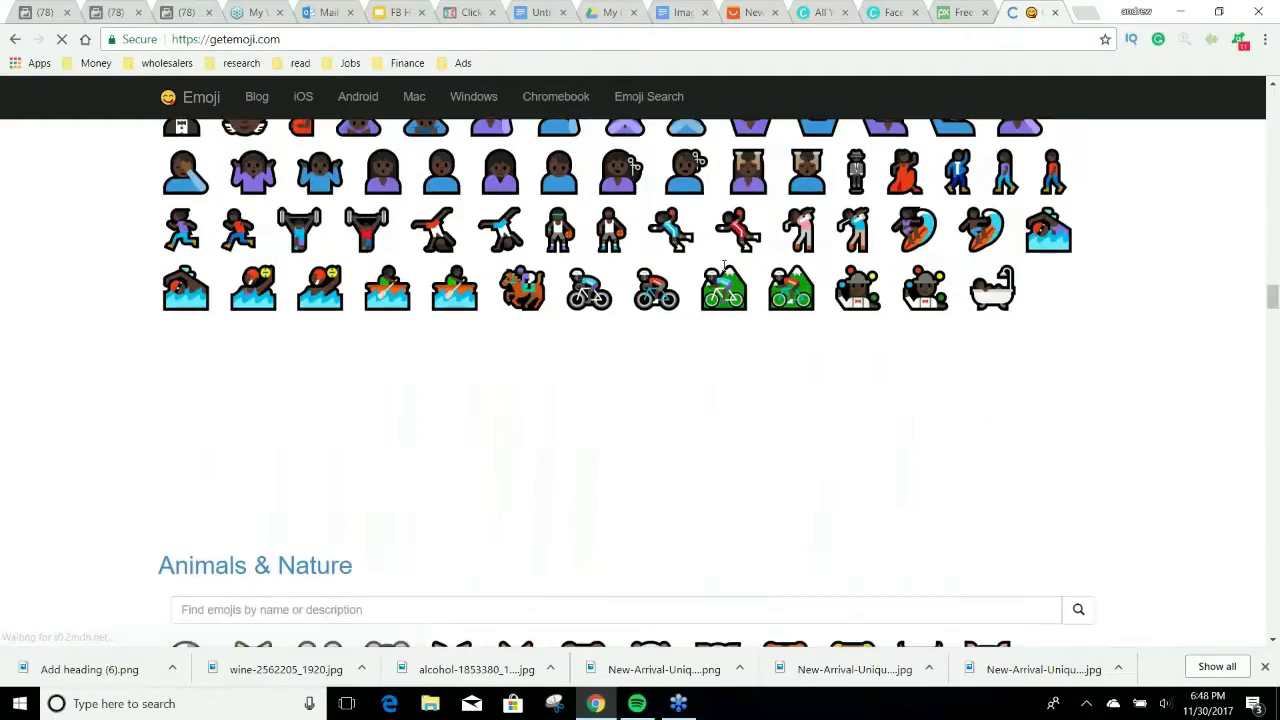
pyautogui.scroll(-20, 726, 268)
pyautogui.scroll(6, 726, 268)
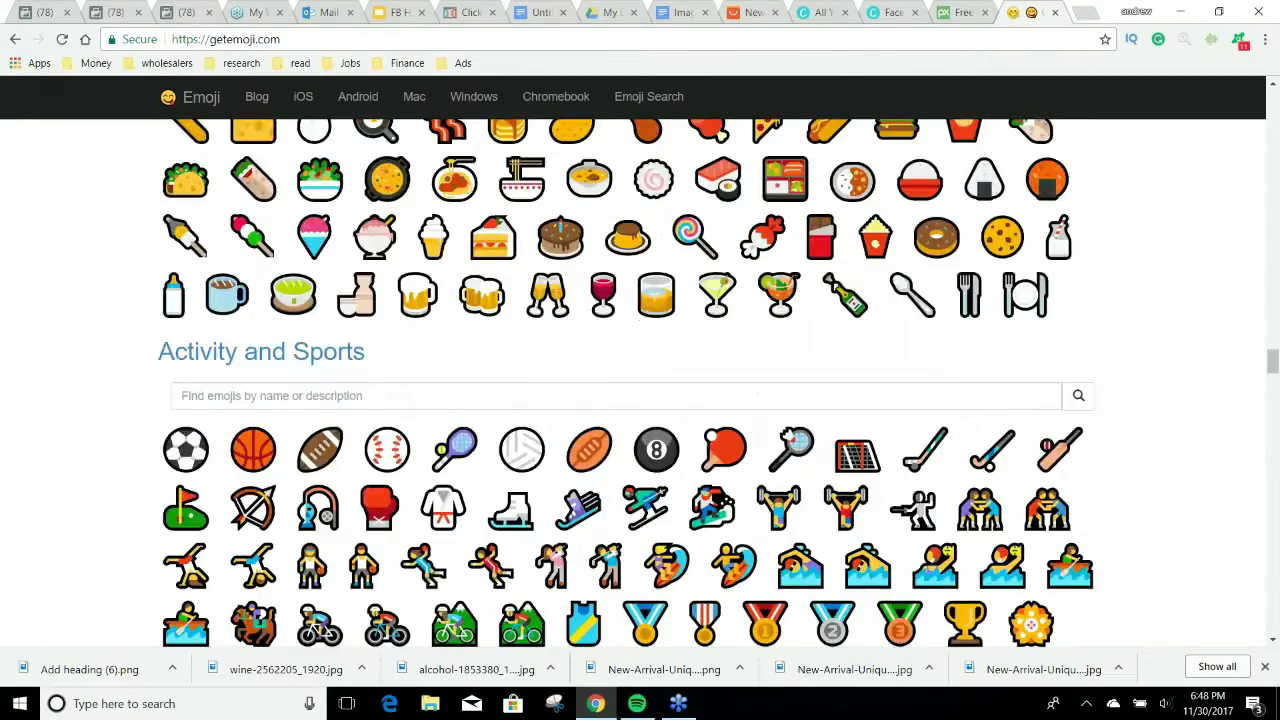
pyautogui.scroll(7, 629, 380)
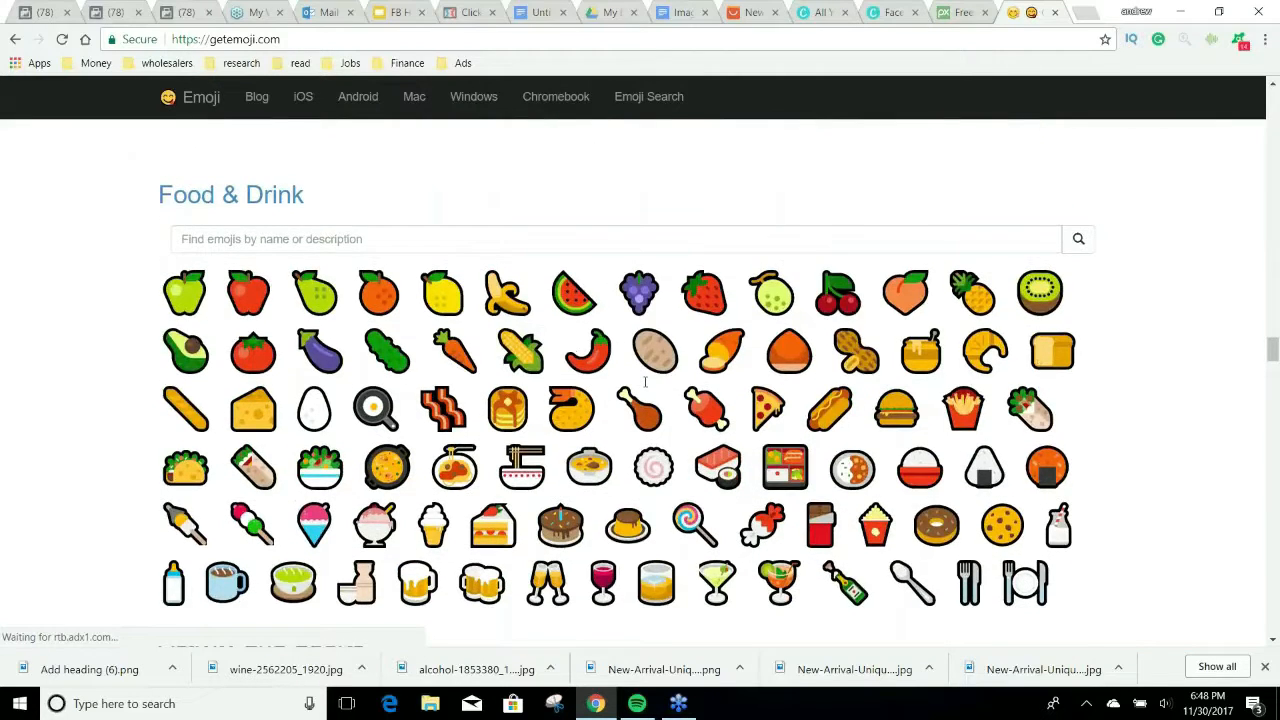
pyautogui.scroll(-5, 629, 380)
pyautogui.doubleClick(604, 497)
pyautogui.hotkey('ctrl', 'c')
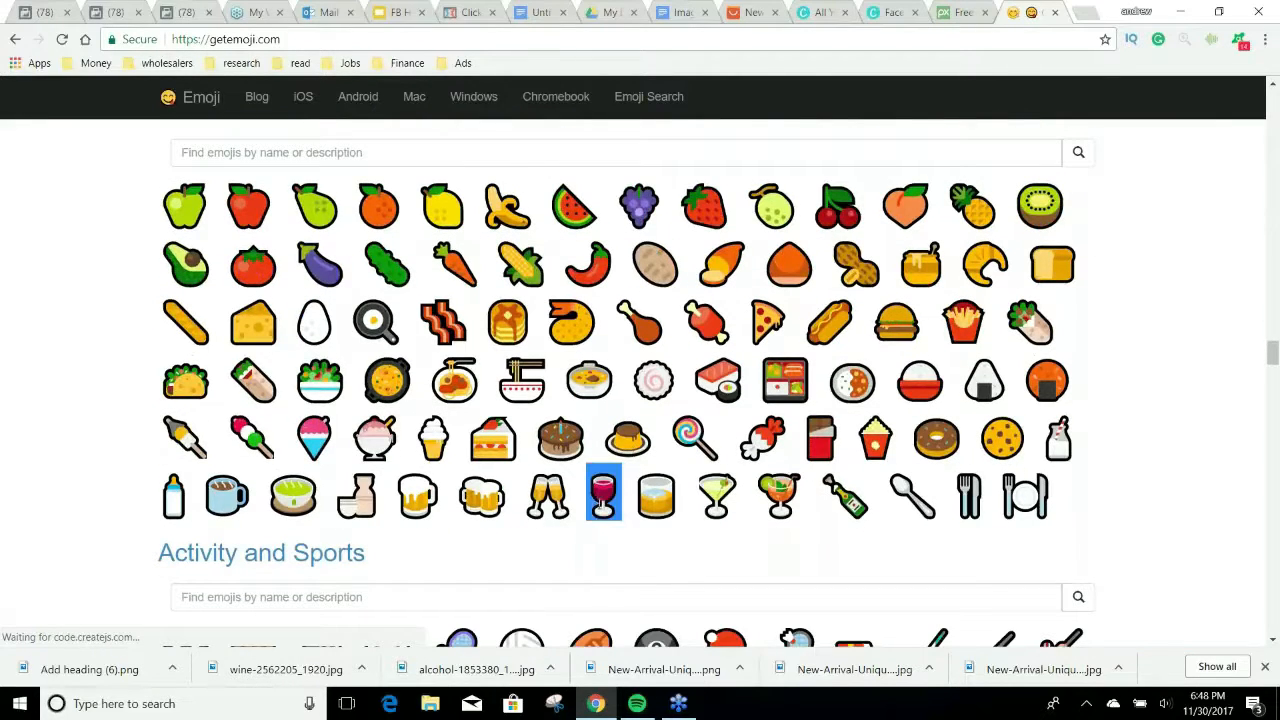
pyautogui.click(42, 14)
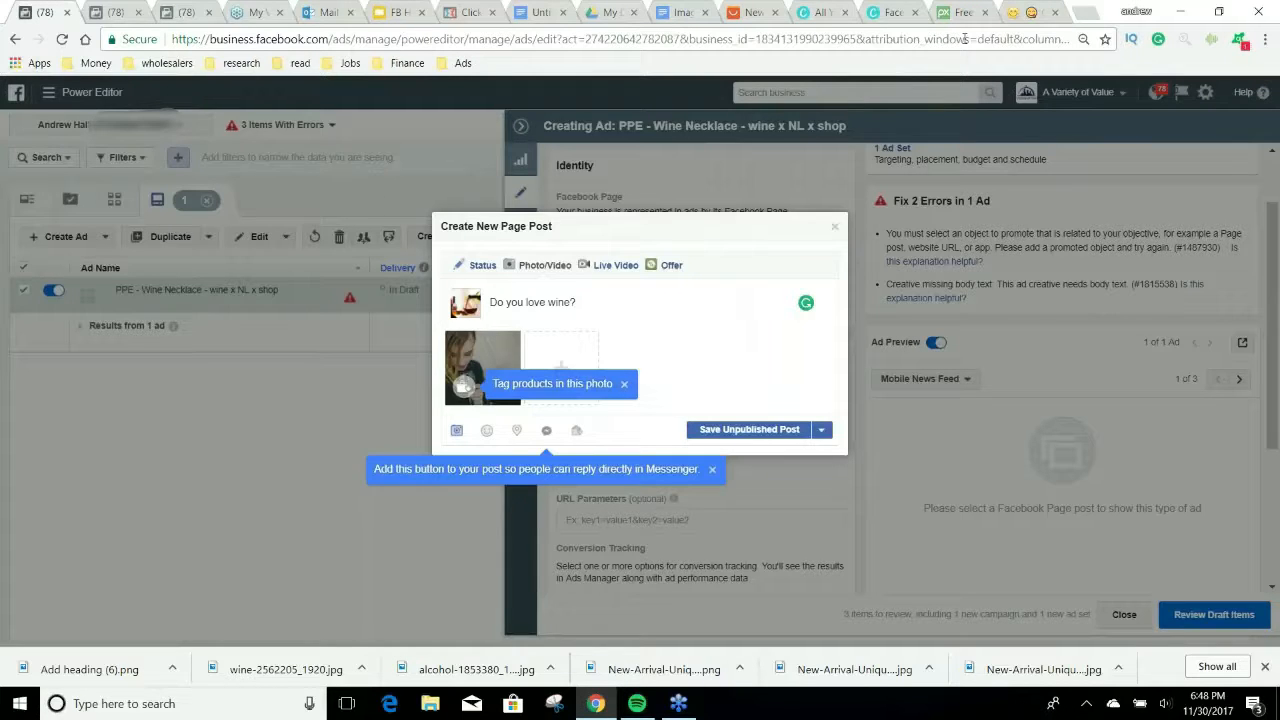
pyautogui.hotkey('ctrl', 'v')
# Copy the red heart emoji from the Symbols set and insert it before "Do you love wine?" in the page post.
pyautogui.click(1012, 22)
pyautogui.scroll(-10, 910, 485)
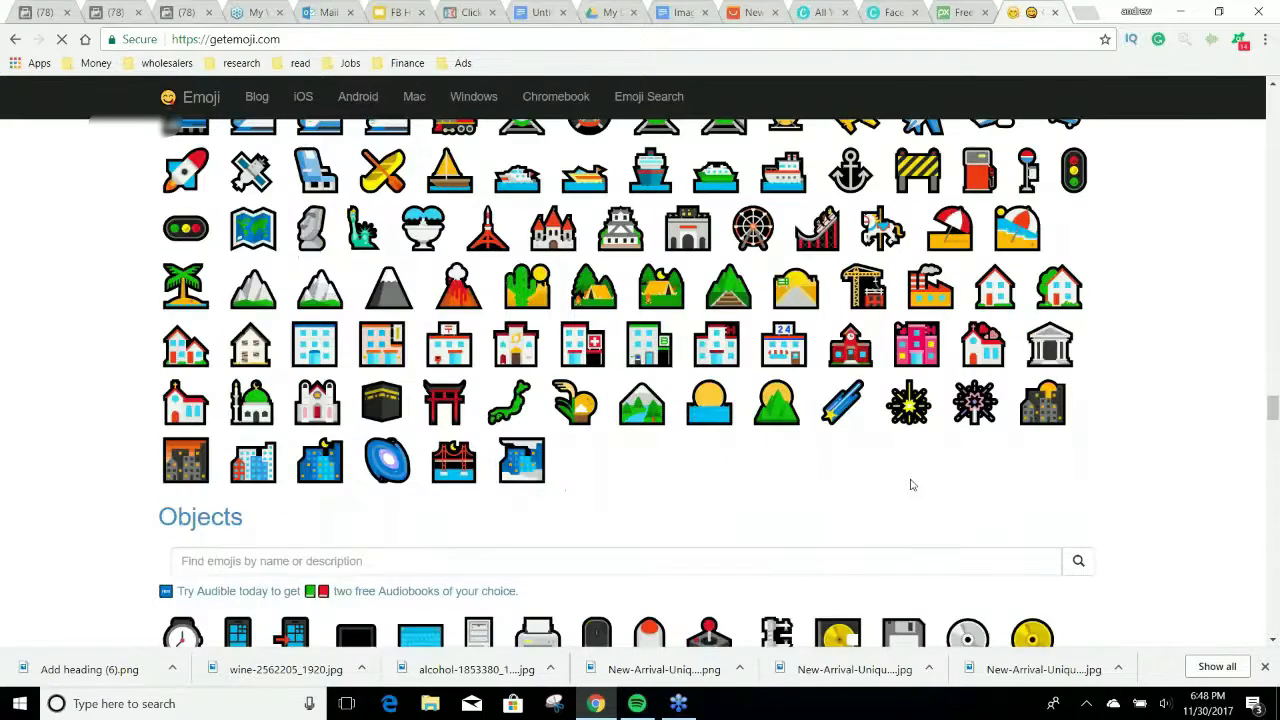
pyautogui.scroll(-10, 910, 485)
pyautogui.scroll(2, 212, 320)
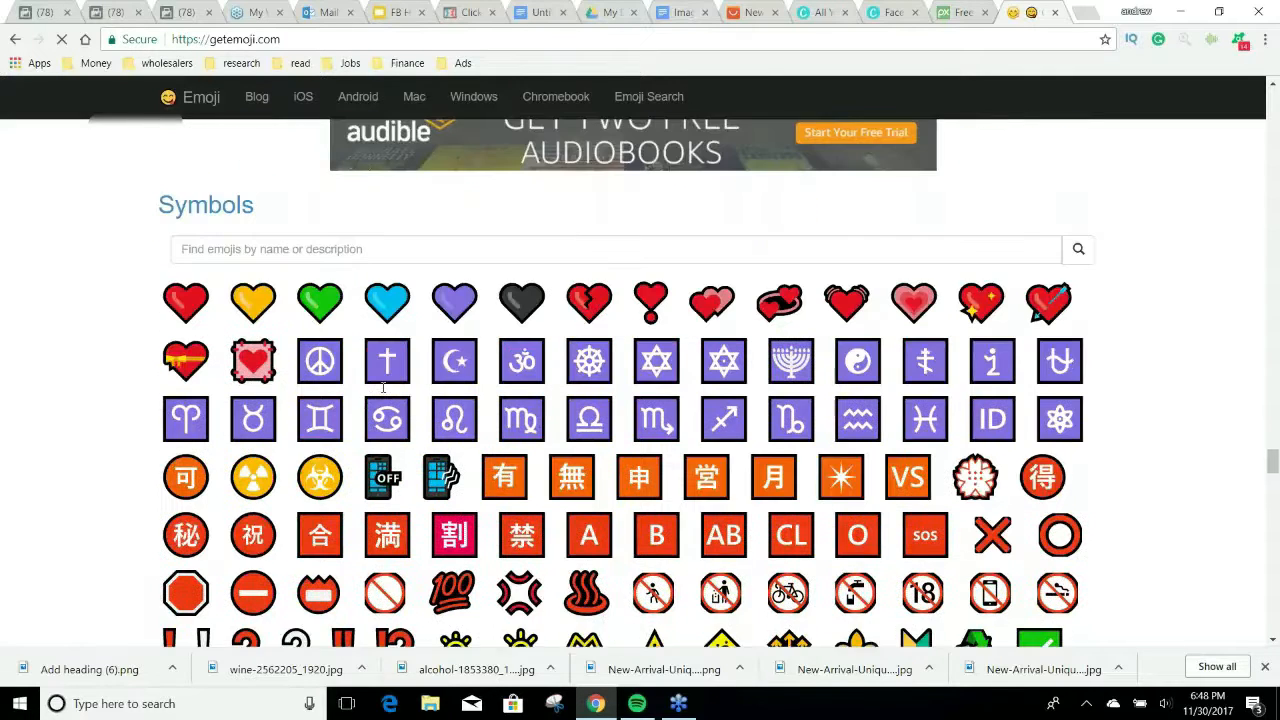
pyautogui.click(205, 317)
pyautogui.click(22, 10)
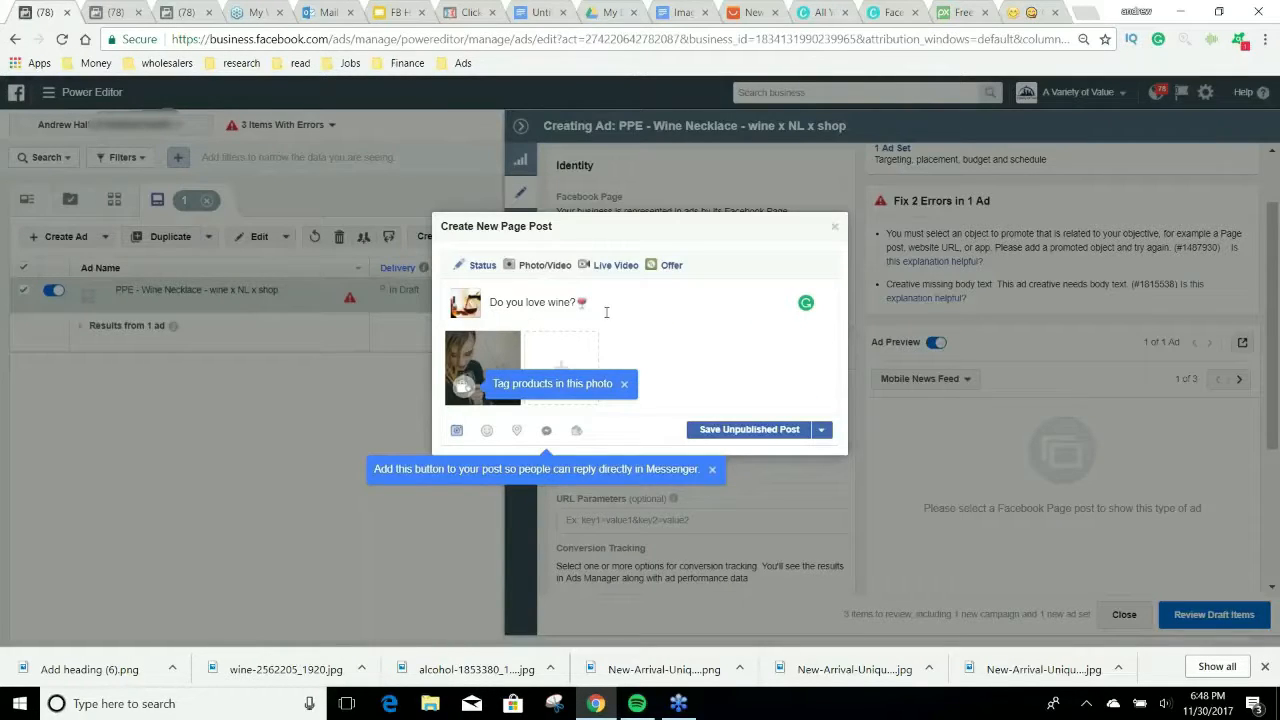
pyautogui.write('❤')
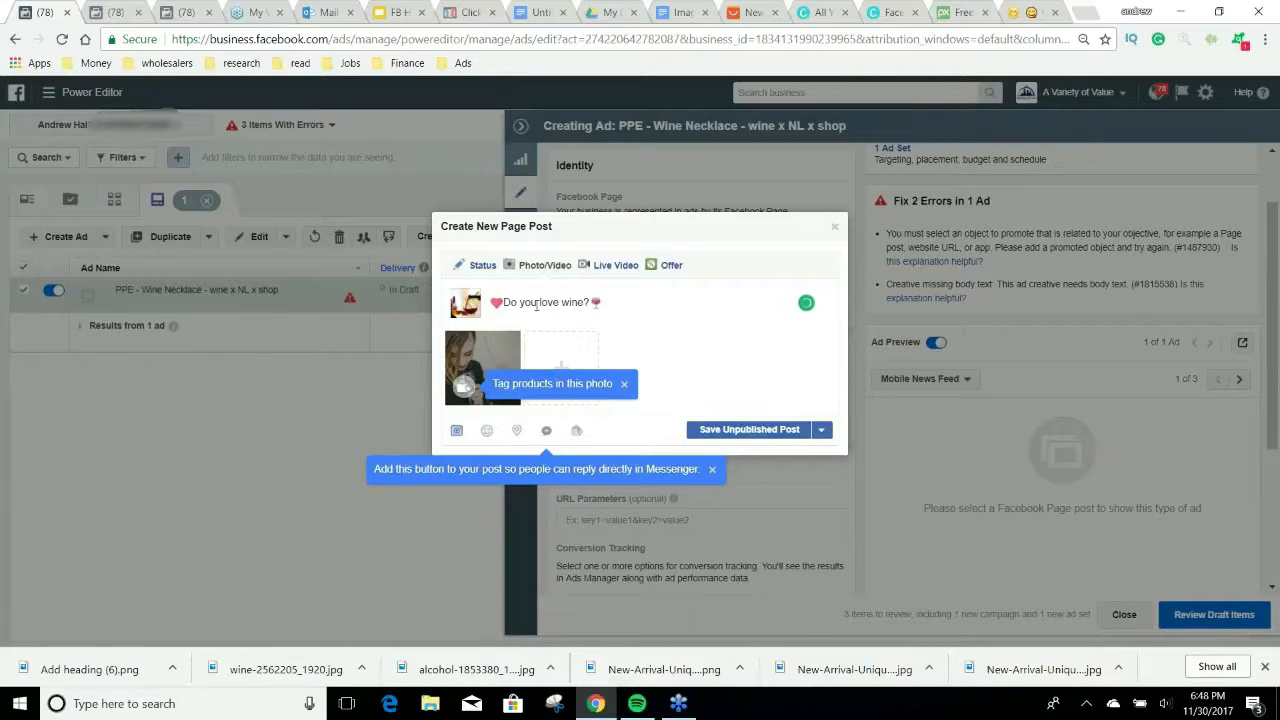
# Space the emojis from the text and add "FREE Shipping on First 100 Orders" after the wine glass emoji.
pyautogui.click(590, 302)
pyautogui.write('Limite')
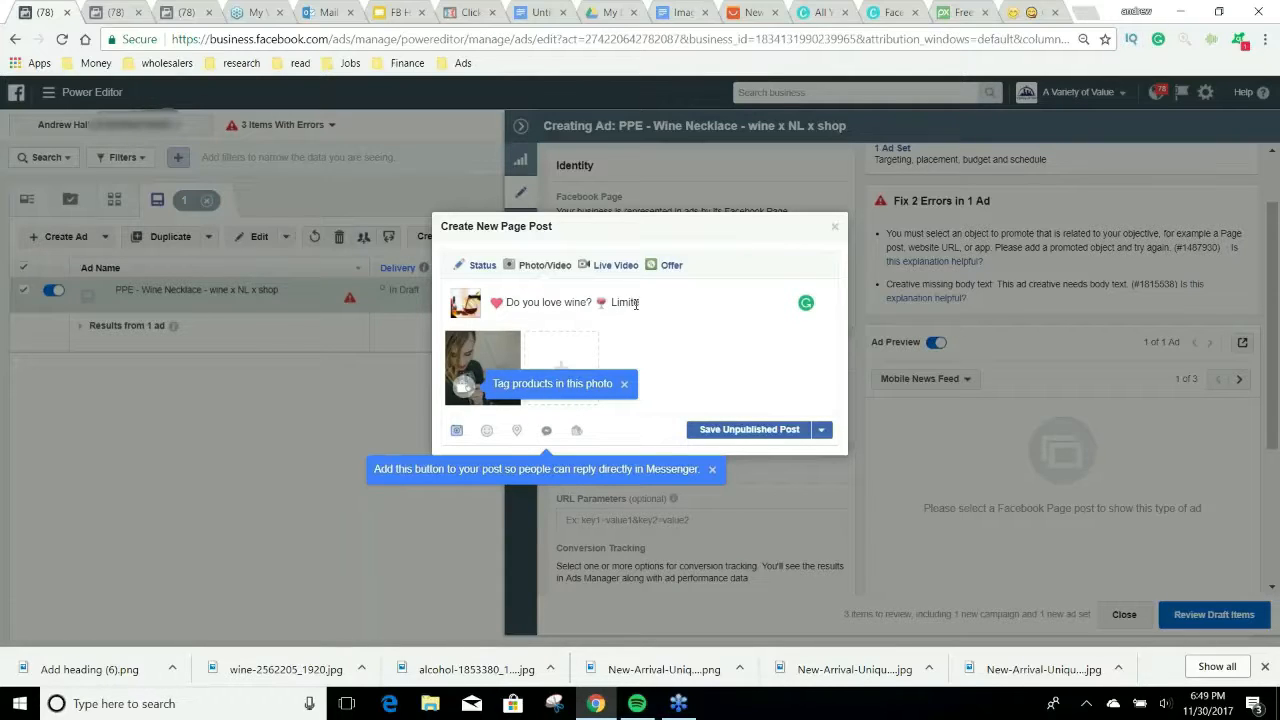
pyautogui.press('BackSpace')
pyautogui.press('BackSpace')
pyautogui.write('FREE Shipping on First 100 Orders')
# Pick the wrapped gift emoji from the Objects set on the emoji page and return to the page post.
pyautogui.click(1038, 13)
pyautogui.scroll(-9, 977, 546)
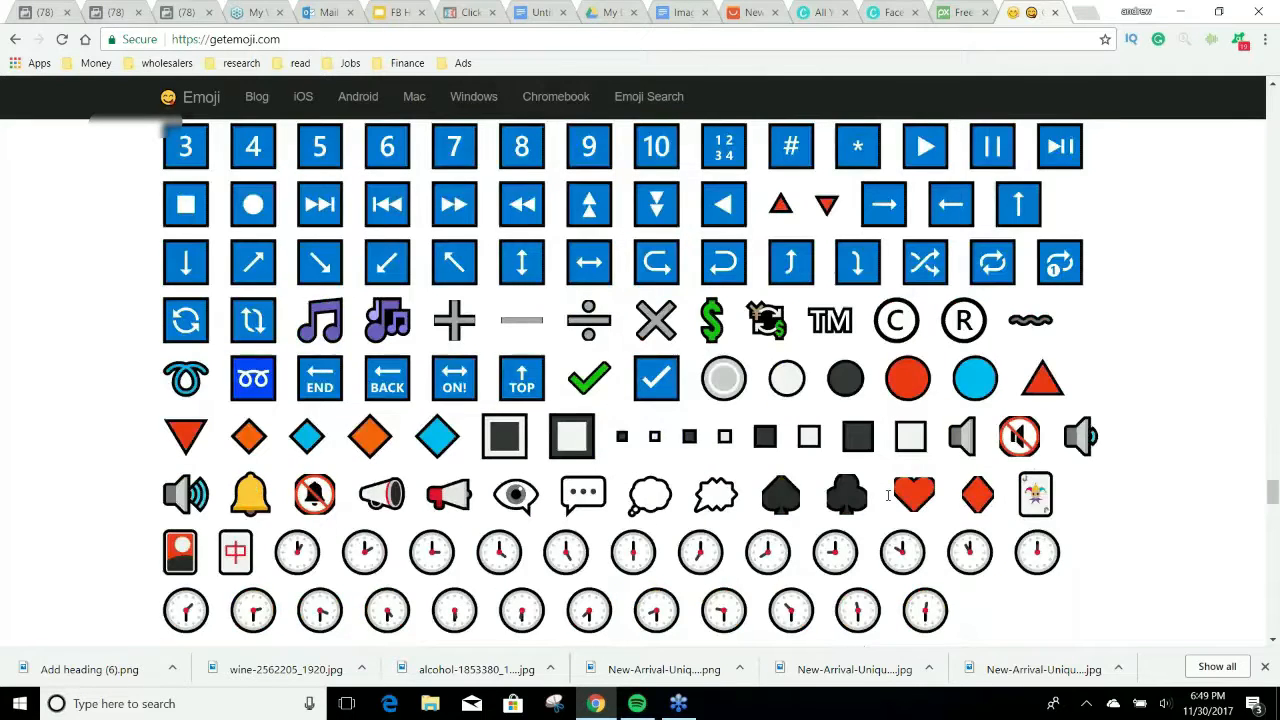
pyautogui.scroll(13, 783, 320)
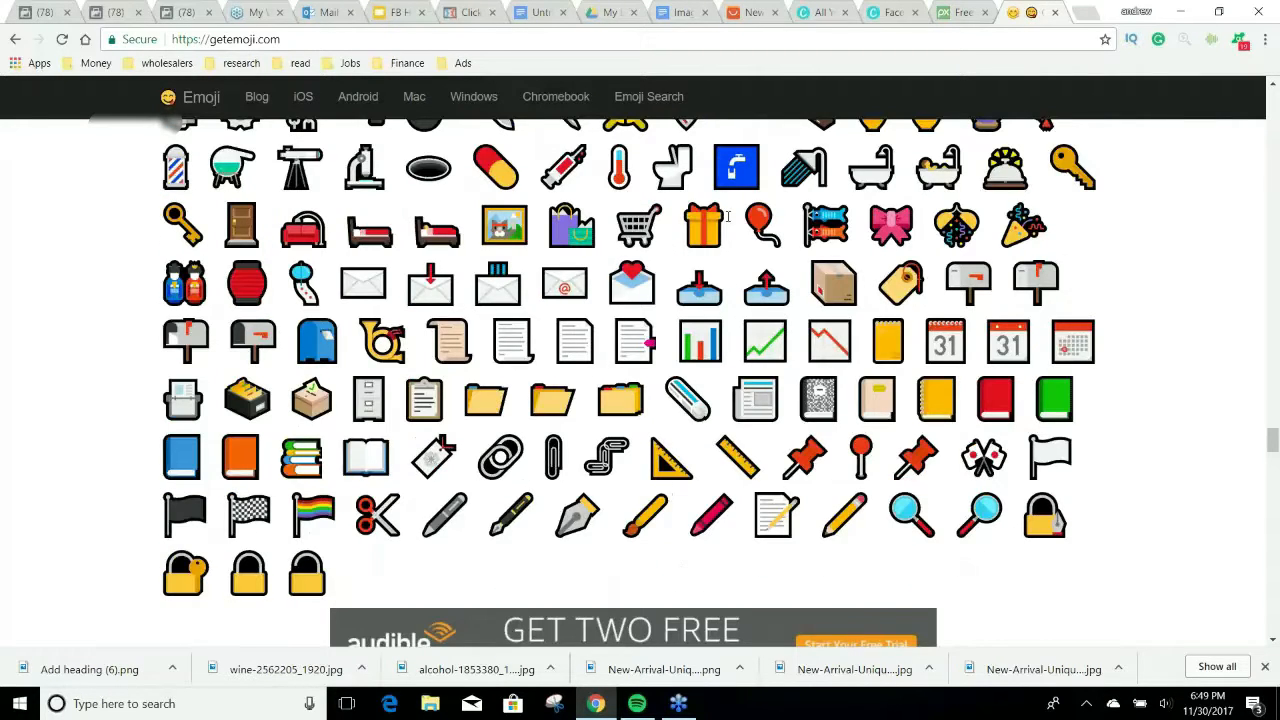
pyautogui.moveTo(726, 220); pyautogui.dragTo(675, 221)
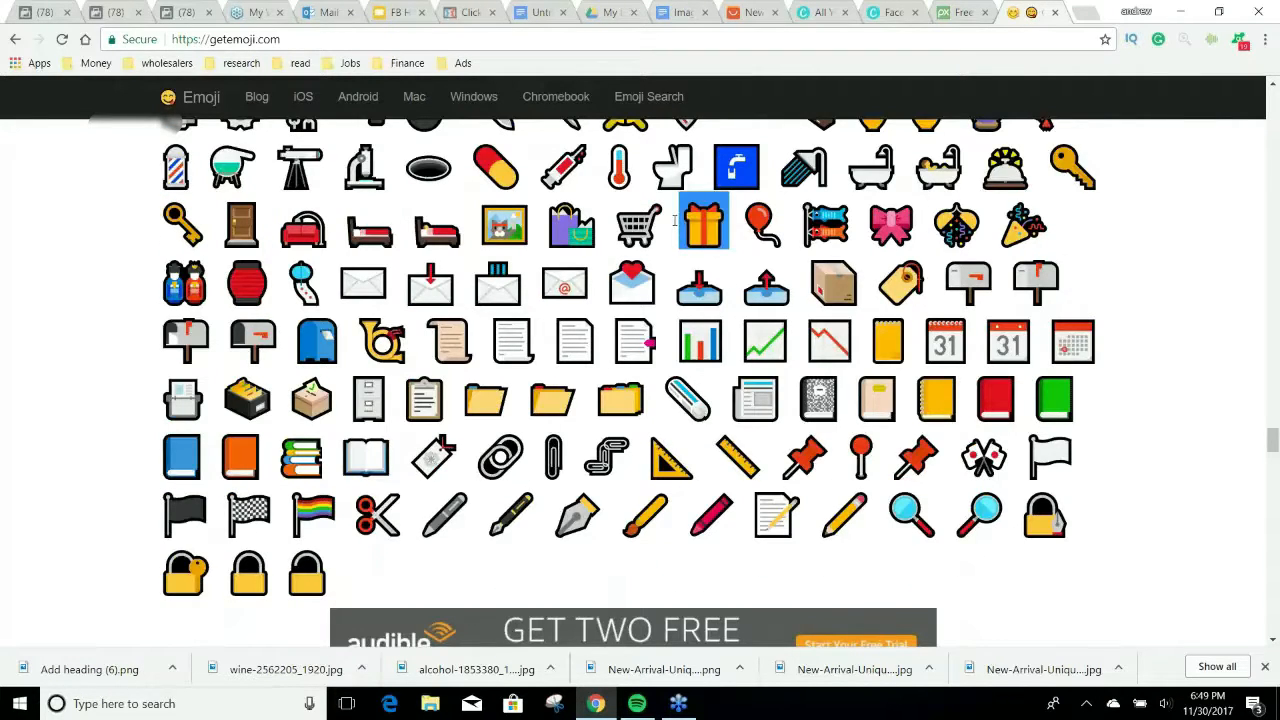
pyautogui.click(40, 12)
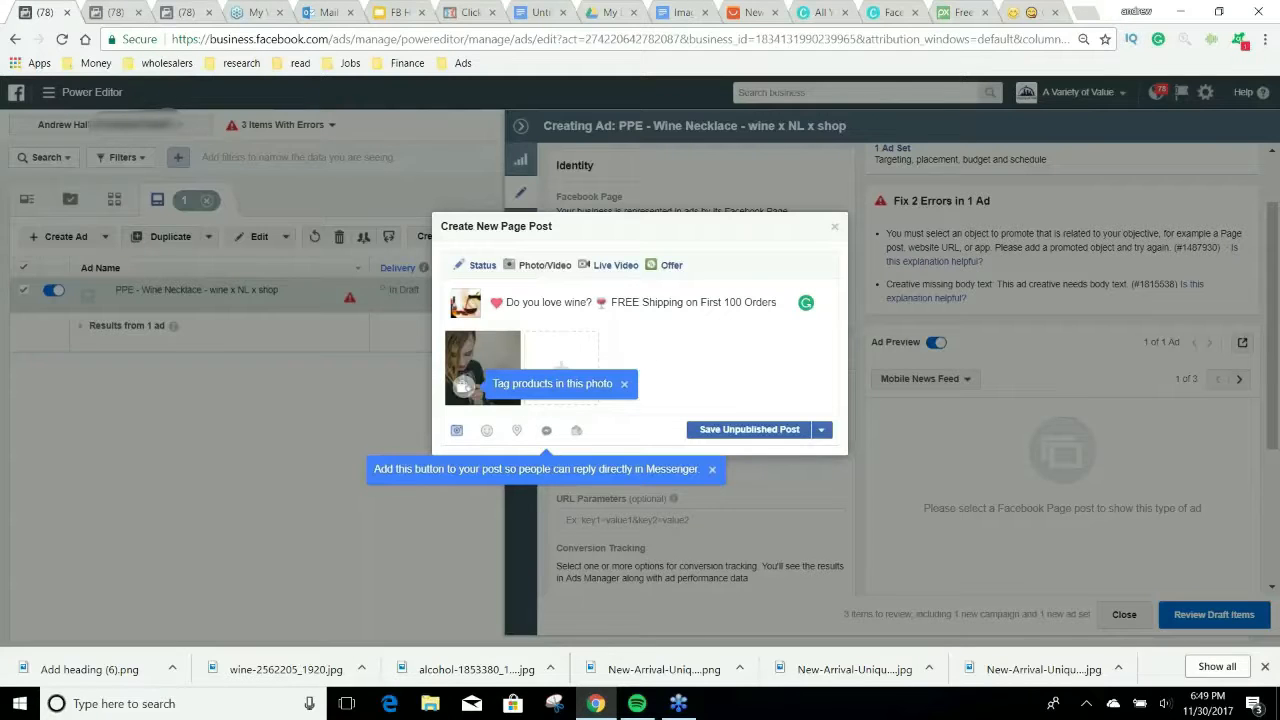
# Start a second line in the page post reading "Grab Yours".
pyautogui.press('Return')
pyautogui.write('Gra')
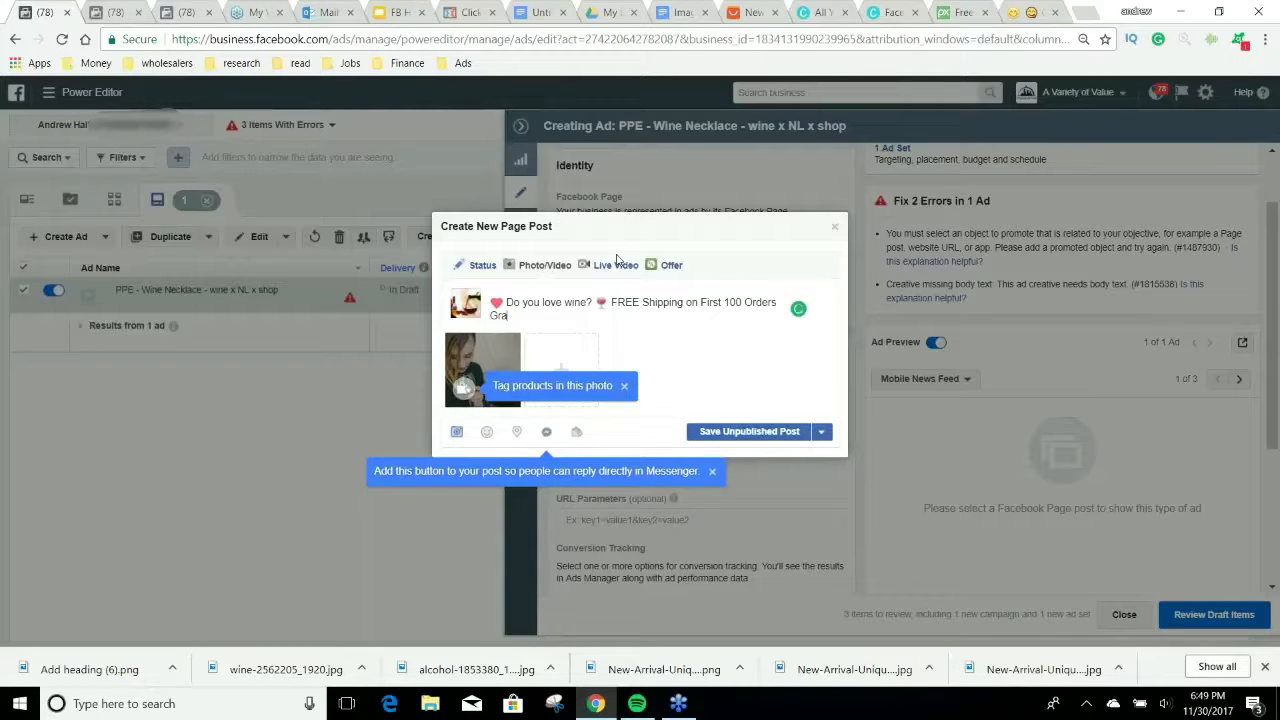
pyautogui.write('b Yours')
# Copy the blue right and left arrow emojis from the emoji page and paste them after "Grab Yours".
pyautogui.click(1036, 14)
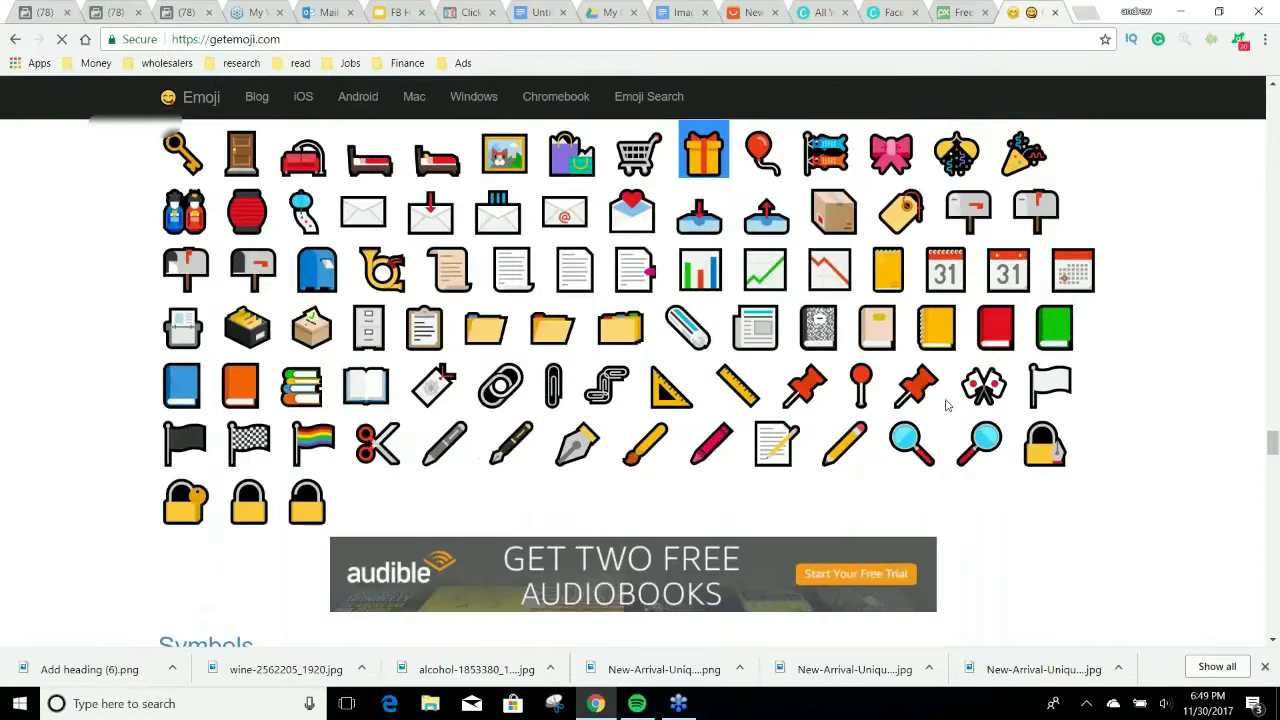
pyautogui.scroll(-8, 947, 405)
pyautogui.moveTo(980, 452); pyautogui.dragTo(858, 455)
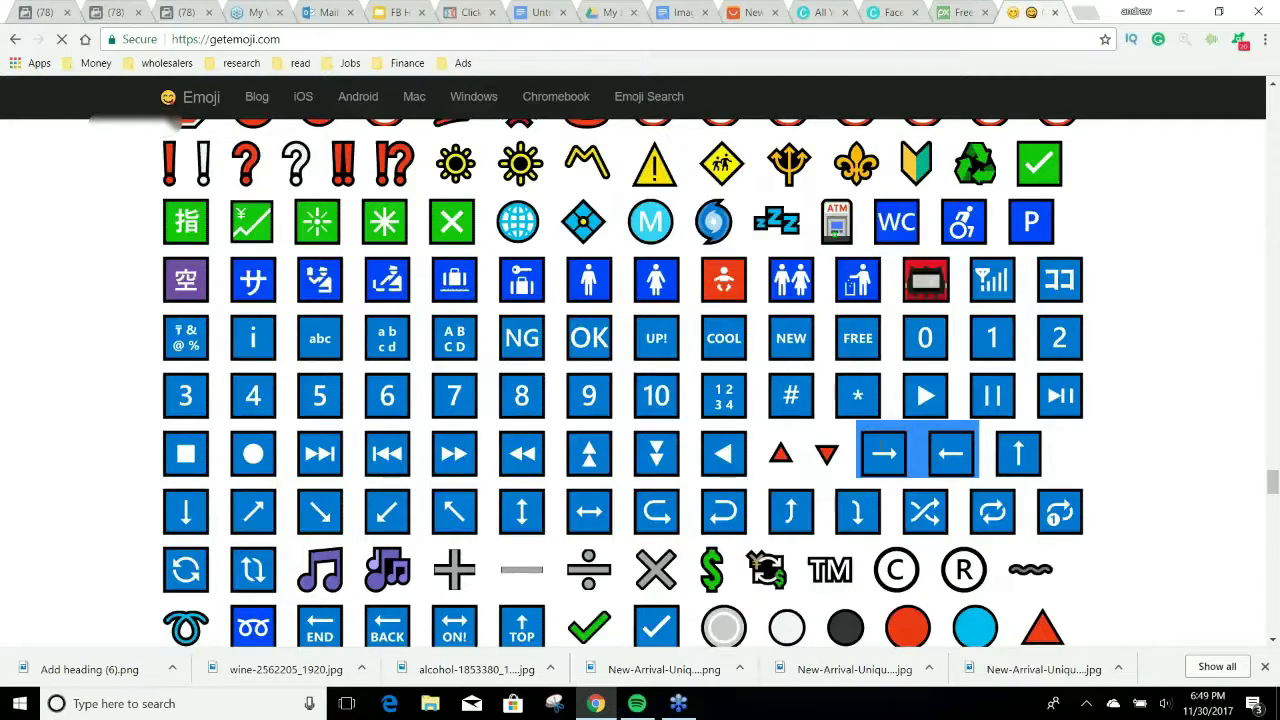
pyautogui.click(38, 12)
pyautogui.write('➡ ⬅')
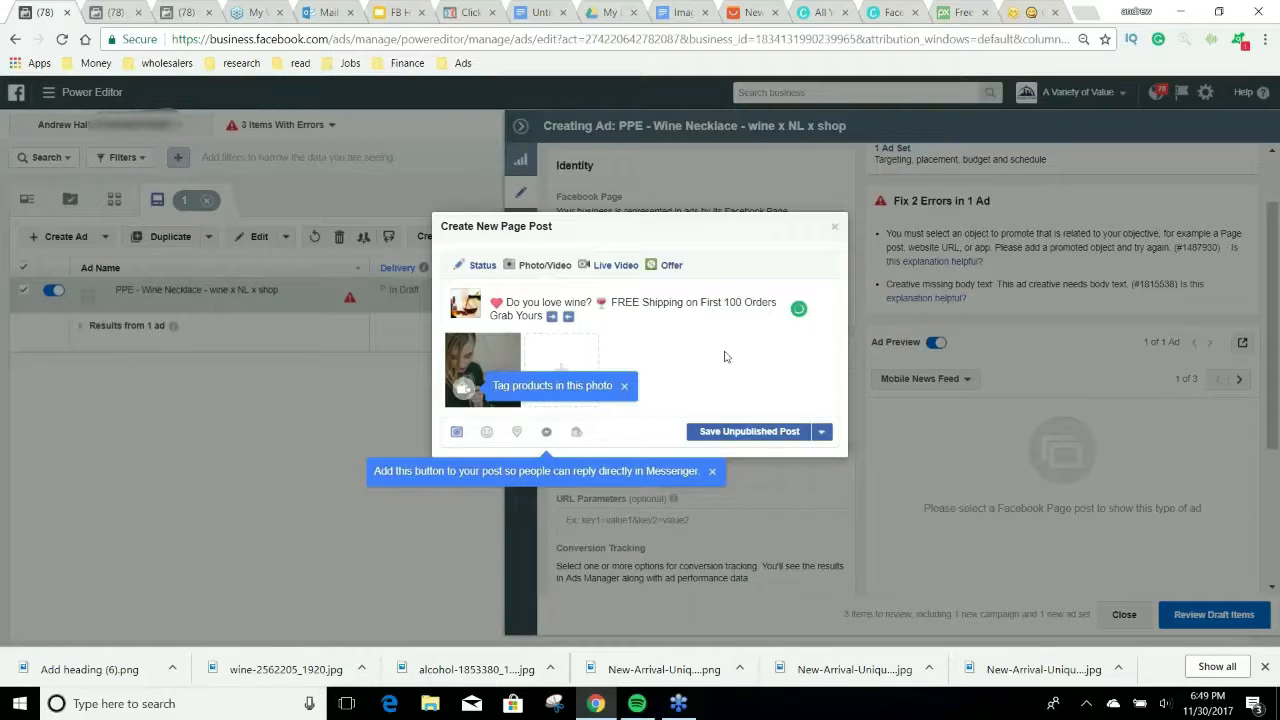
pyautogui.click(1030, 10)
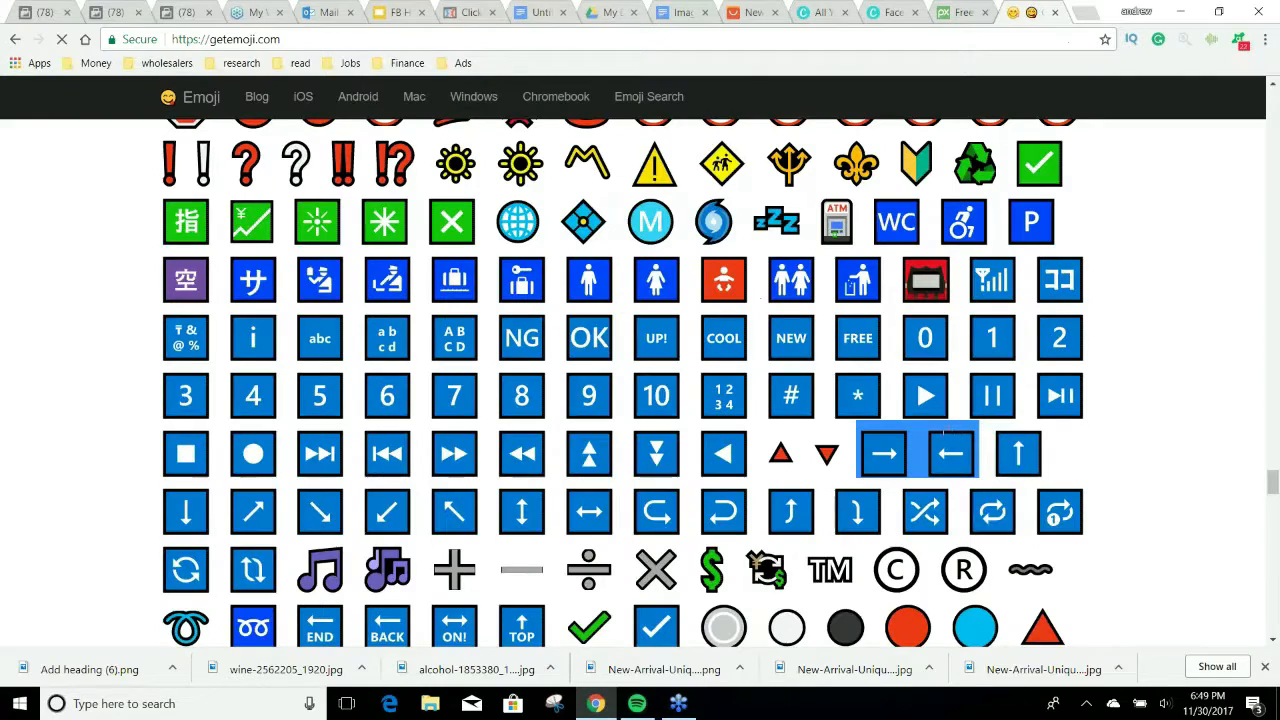
pyautogui.scroll(5, 943, 441)
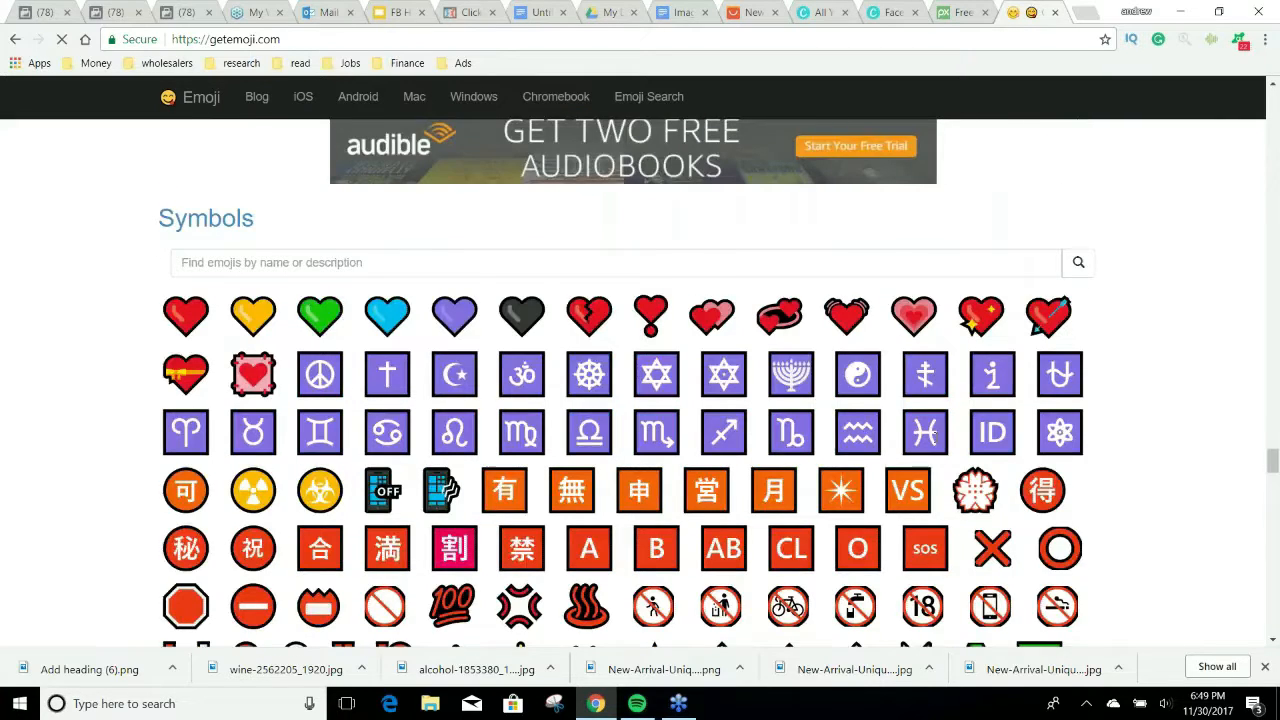
pyautogui.scroll(5, 932, 436)
# Search for "google shortner" in a new browser tab and open Google URL Shortener.
pyautogui.click(1084, 13)
pyautogui.write('g')
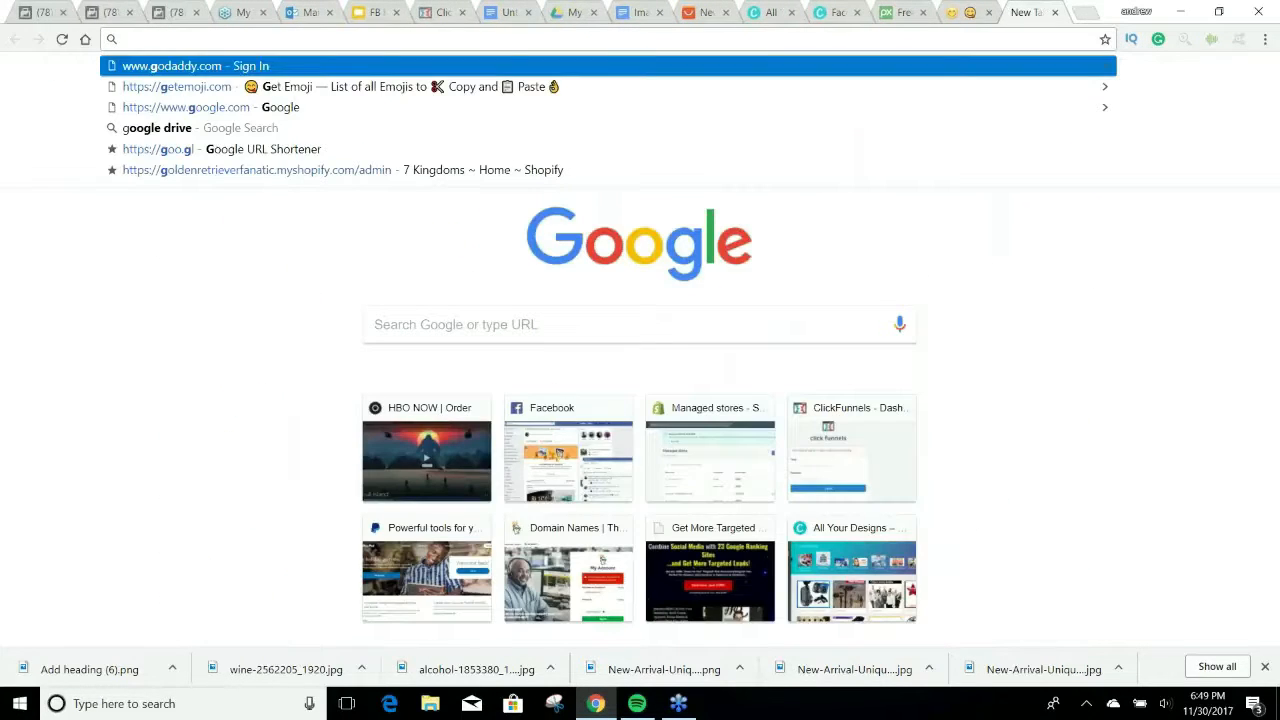
pyautogui.write('oogle shortener')
pyautogui.press('Return')
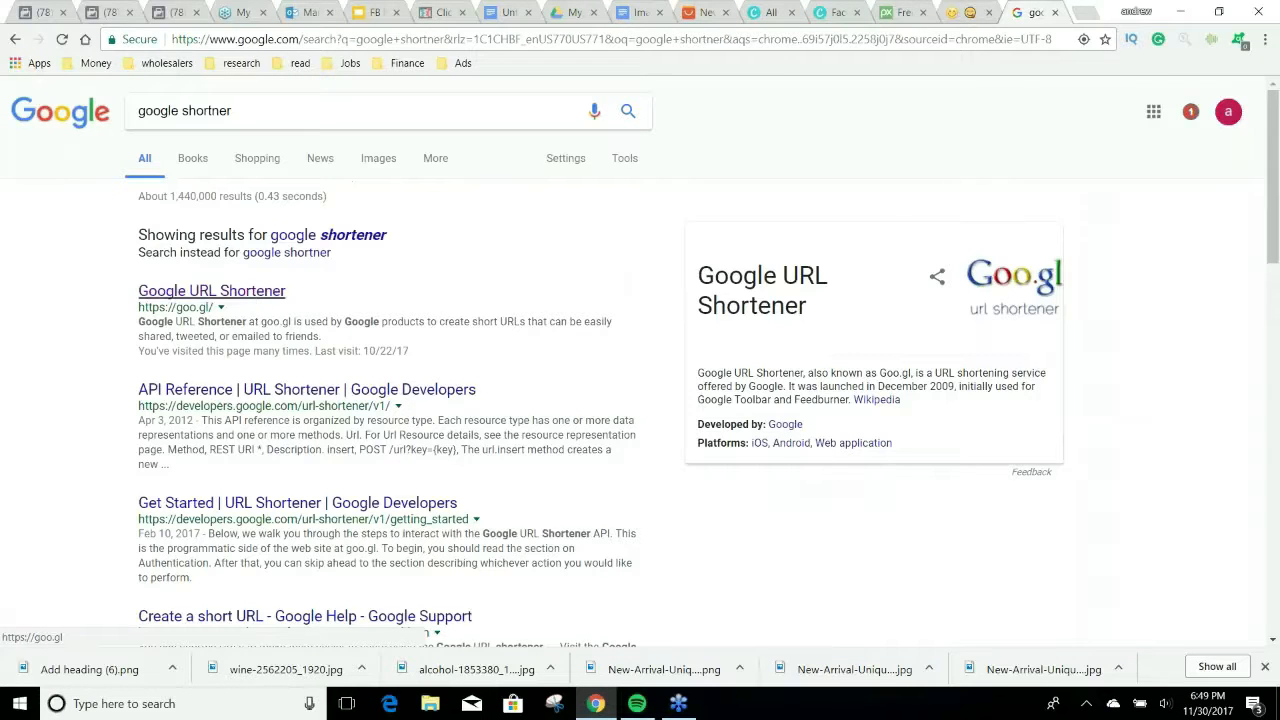
pyautogui.click(248, 293)
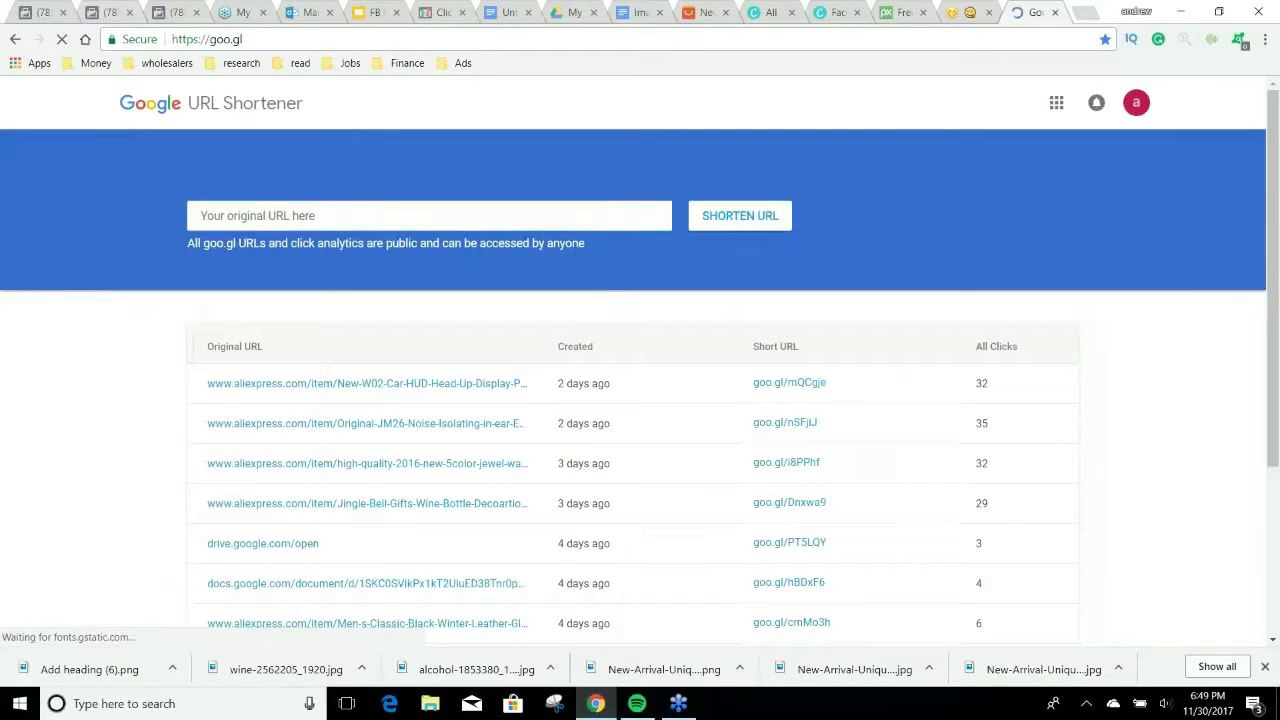
# Shorten the AliExpress wine necklace product link in Google URL Shortener and copy the resulting short URL.
pyautogui.click(693, 12)
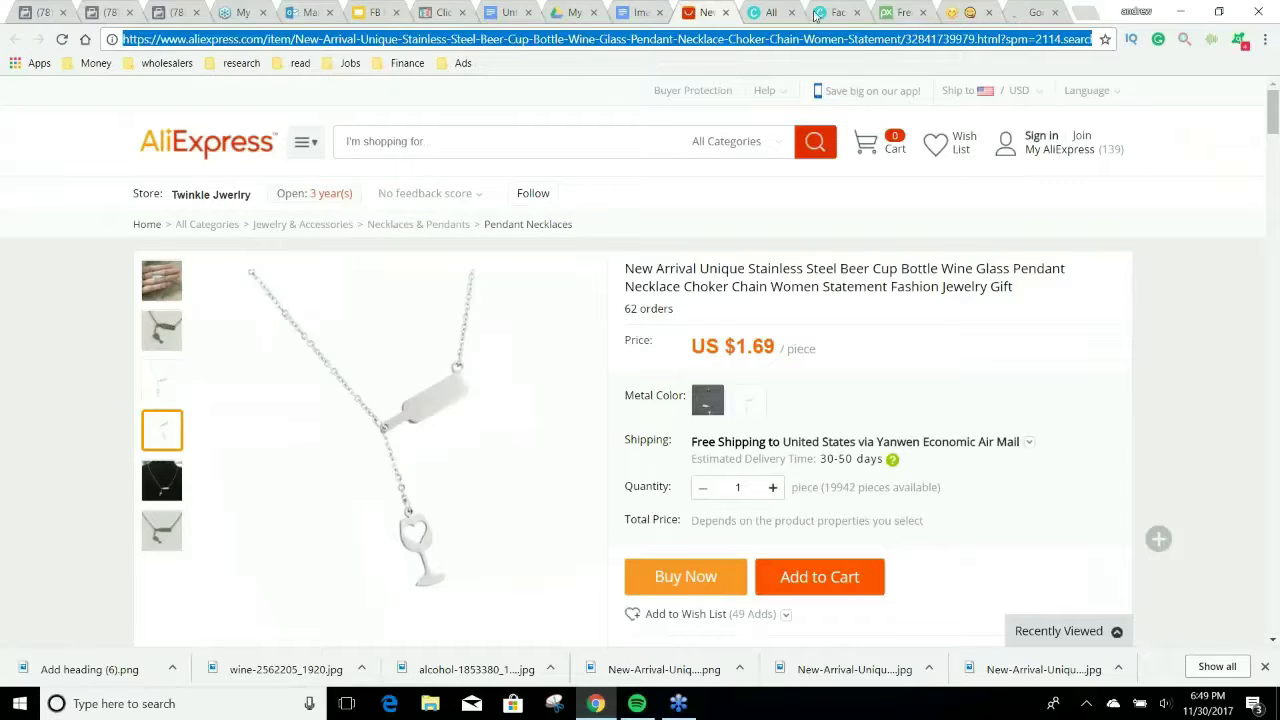
pyautogui.click(1040, 12)
pyautogui.click(500, 214)
pyautogui.hotkey('ctrl', 'v')
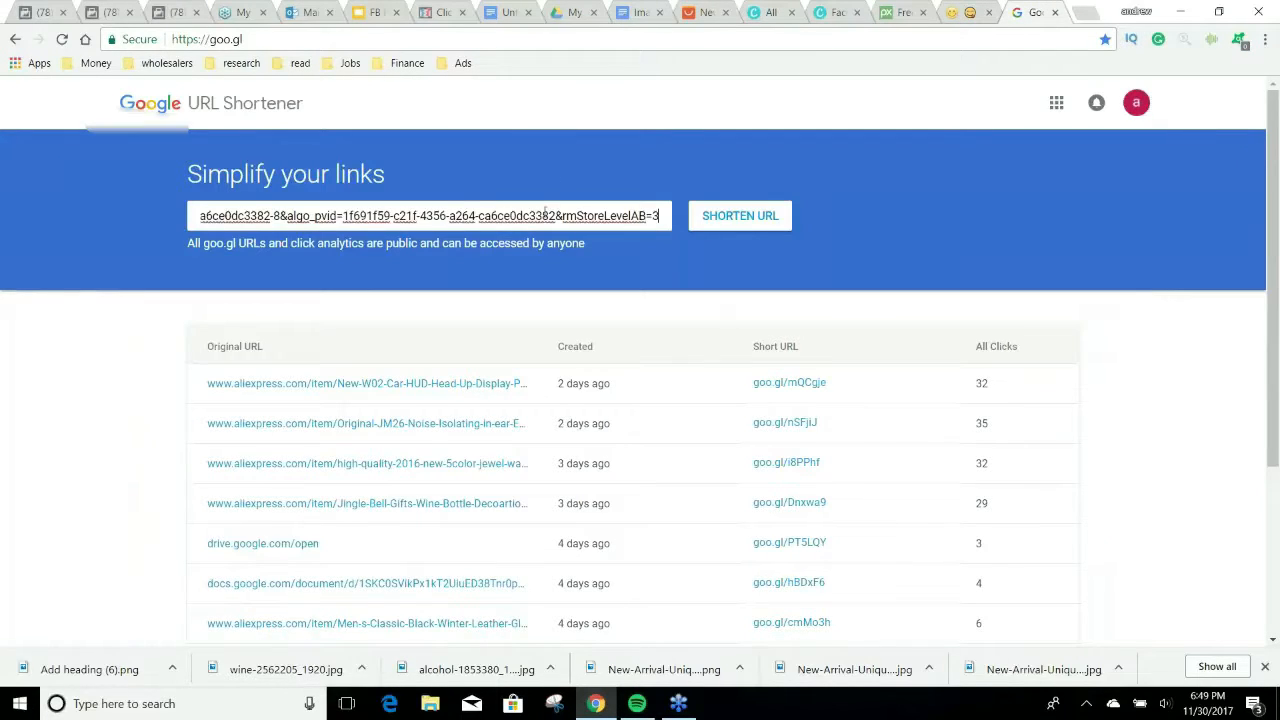
pyautogui.click(745, 218)
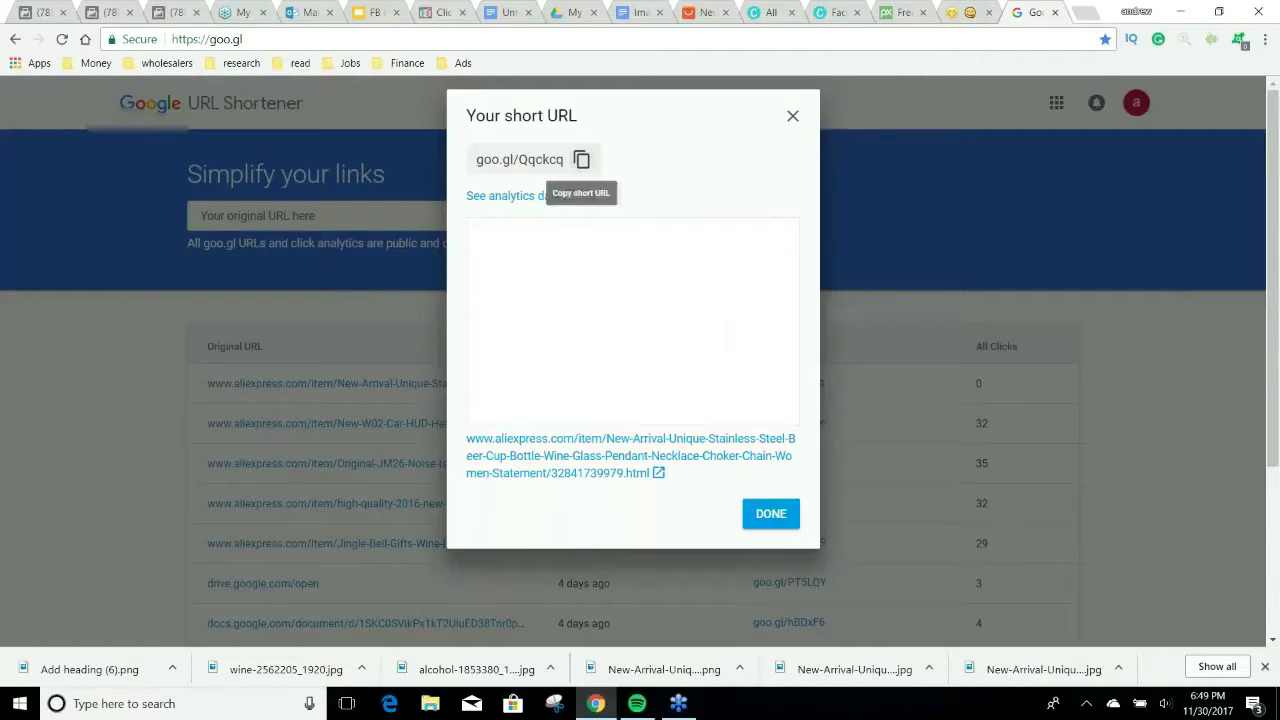
pyautogui.click(585, 162)
# Switch back to the page post and paste the short URL between the two arrow emojis.
pyautogui.click(37, 8)
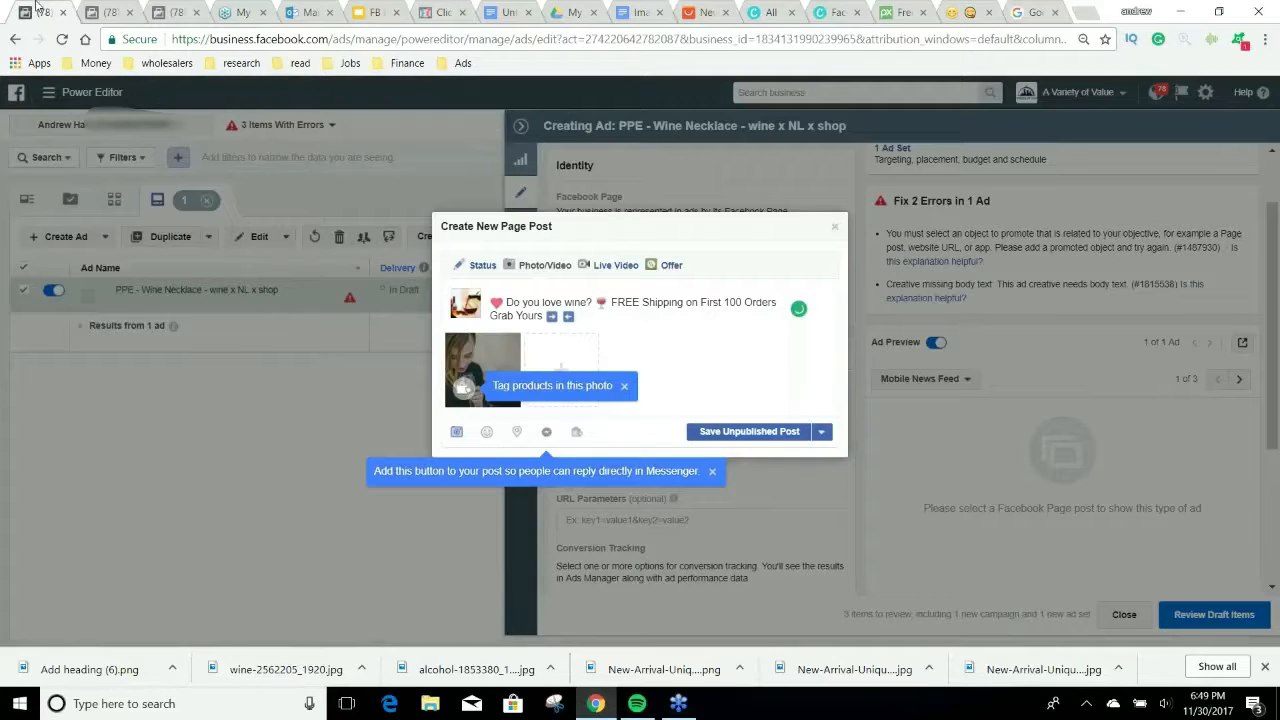
pyautogui.click(565, 316)
pyautogui.hotkey('ctrl', 'v')
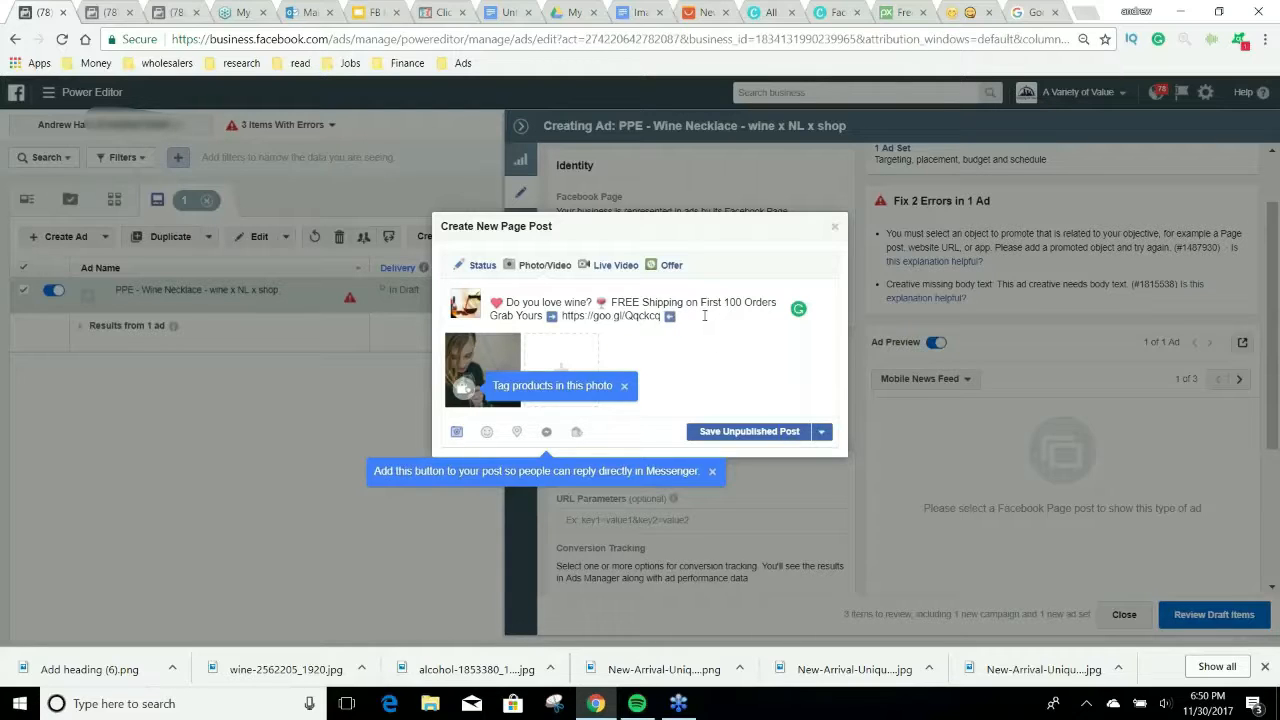
# Add a third line to the page post reading "Tag a Friend who loves drinking Wine".
pyautogui.press('Return')
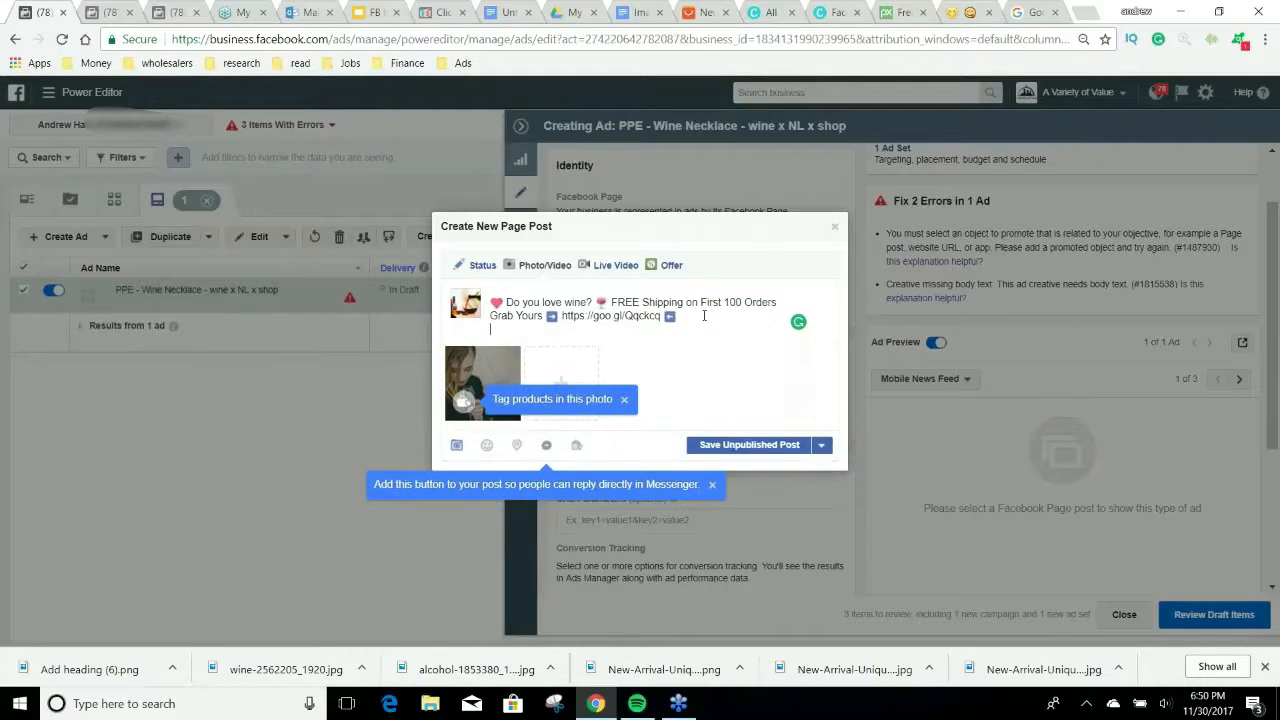
pyautogui.write('Tag a')
pyautogui.write(' Fi')
pyautogui.write('riend who')
pyautogui.write(' loves')
pyautogui.write(' dri')
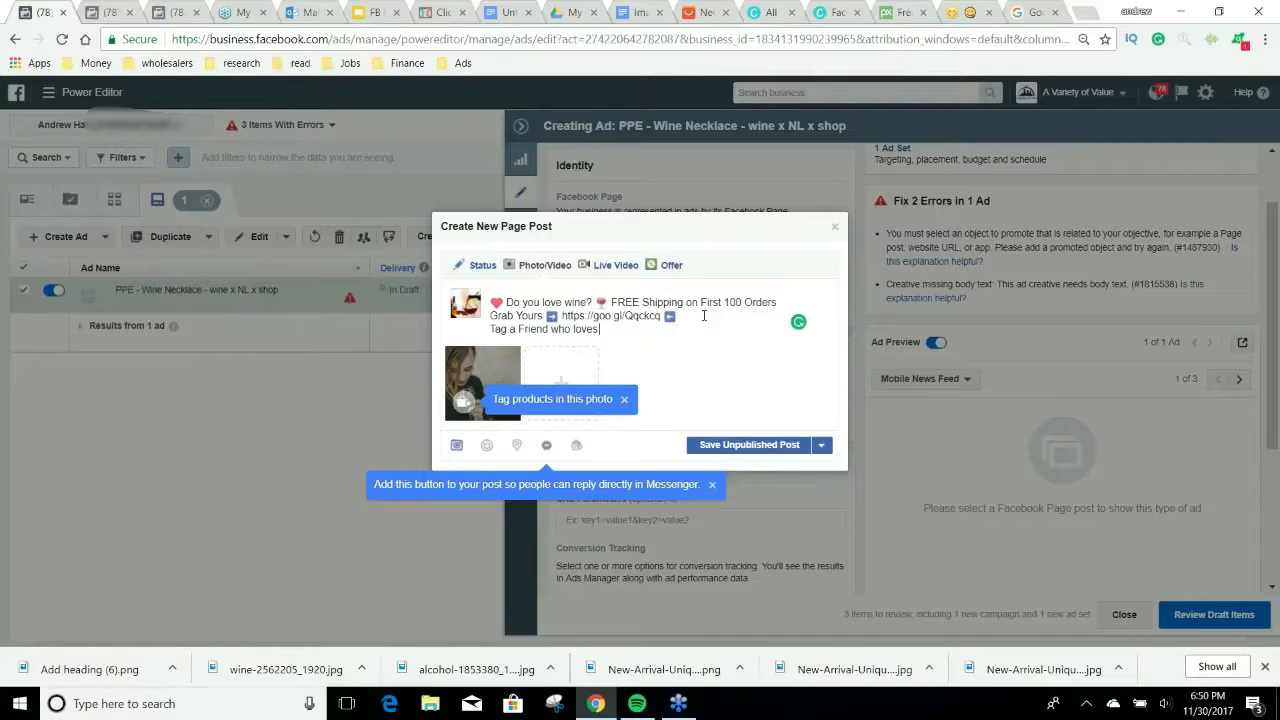
pyautogui.write('nking Wine')
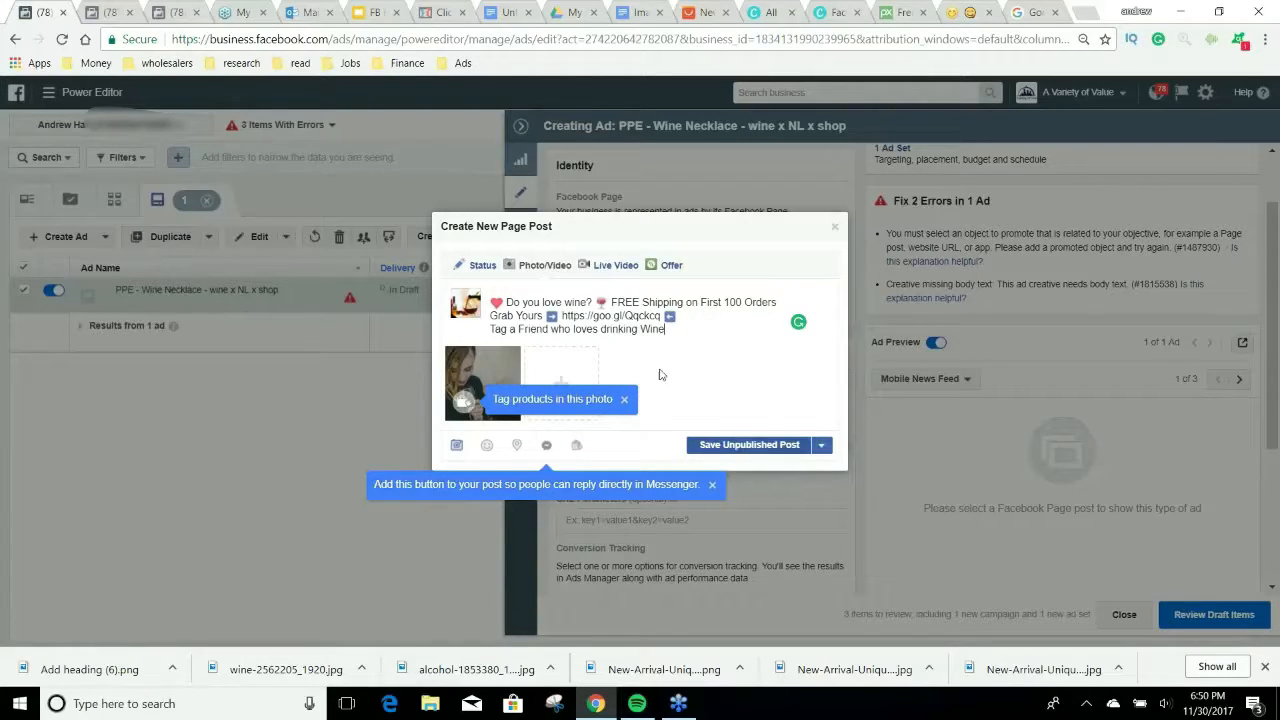
# Copy the full three-line post text, save the unpublished page post and check its ad preview.
pyautogui.moveTo(666, 329); pyautogui.dragTo(487, 306)
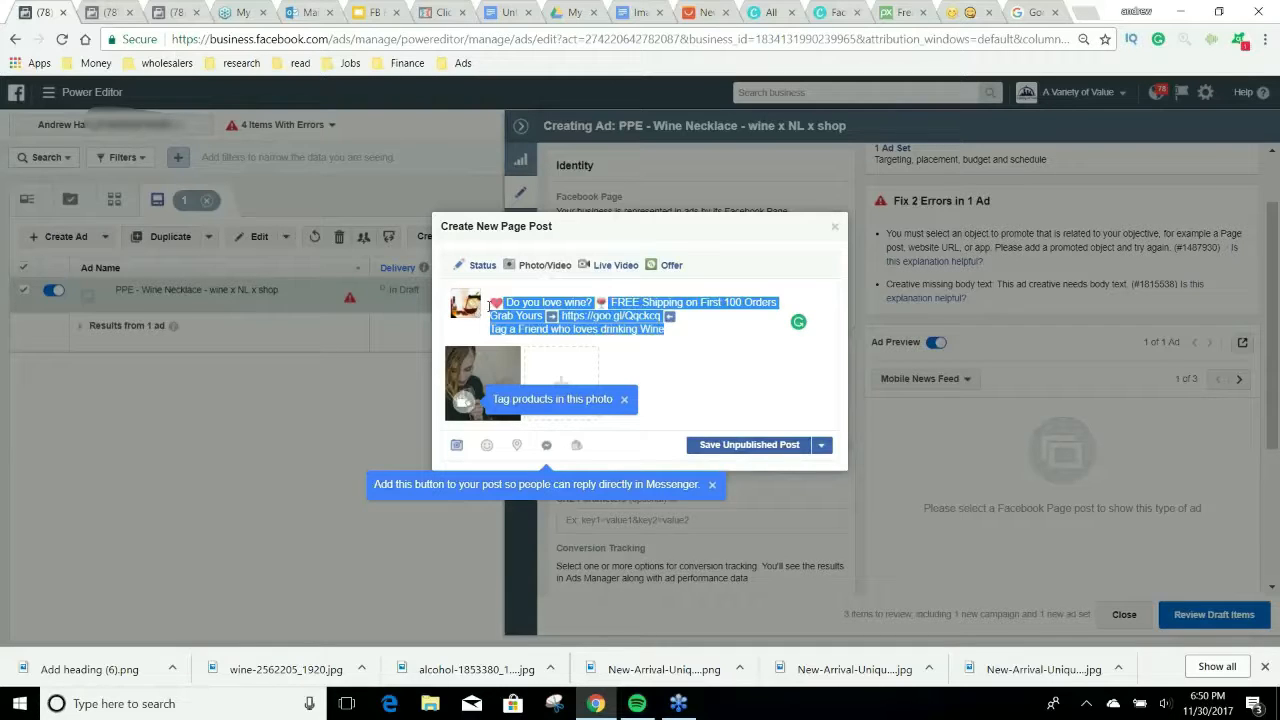
pyautogui.click(760, 446)
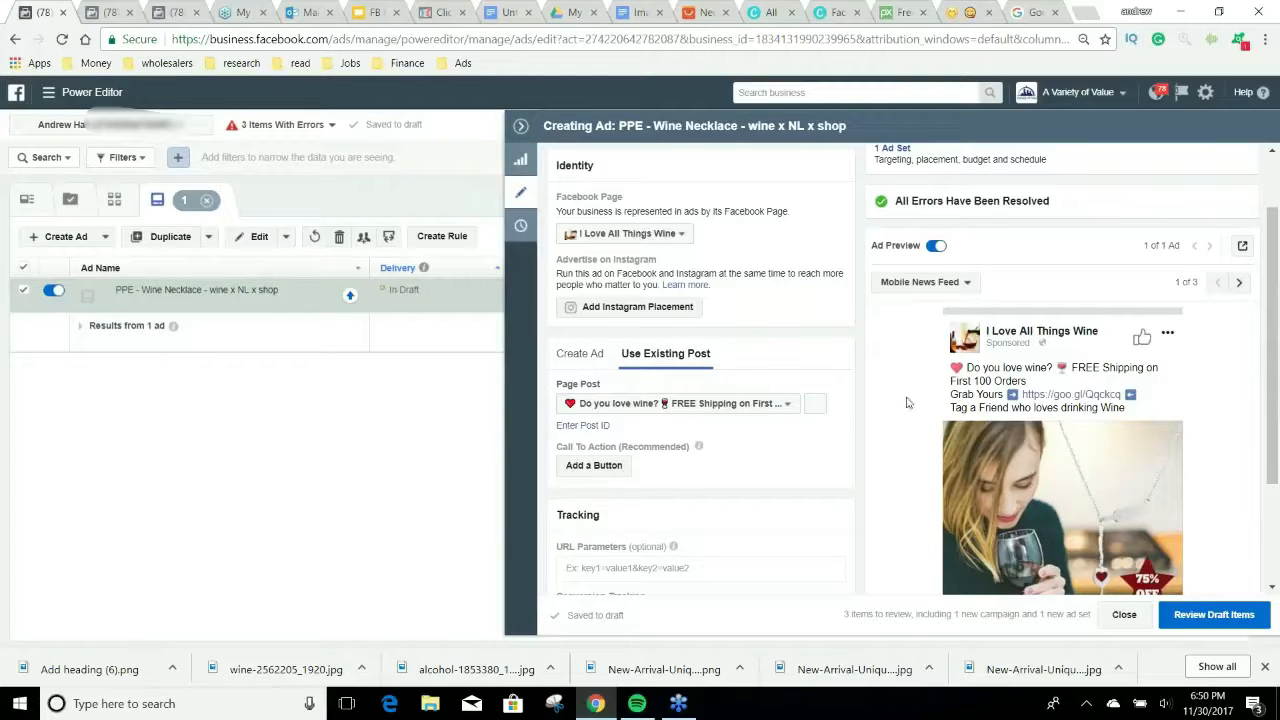
pyautogui.scroll(-1, 979, 381)
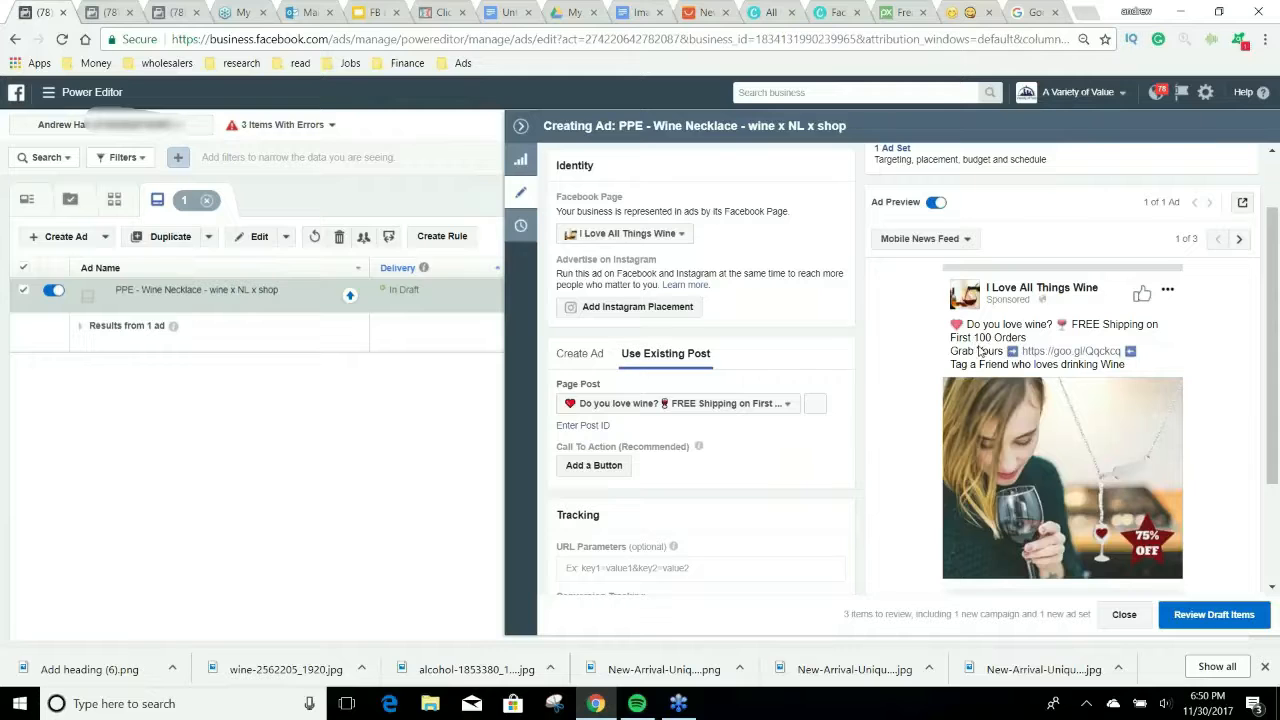
# Start another page post with the Add heading (6) image from Downloads and paste the copied post text.
pyautogui.click(813, 405)
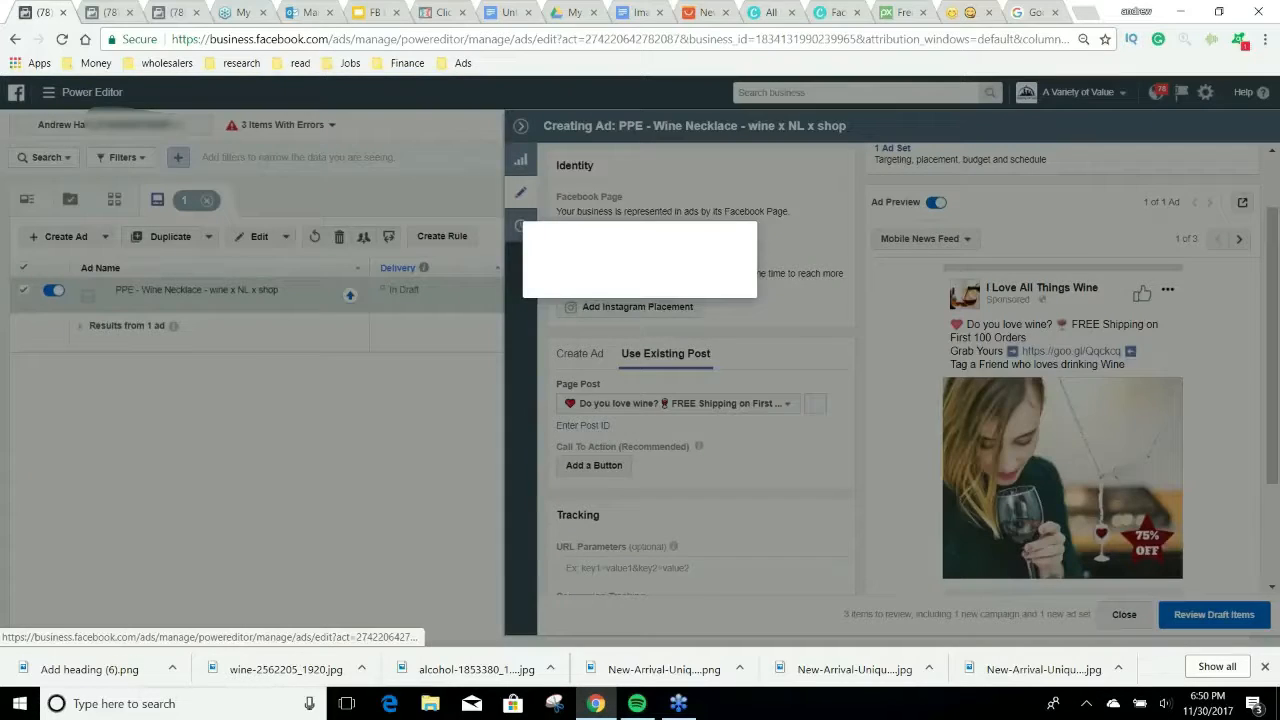
pyautogui.click(585, 305)
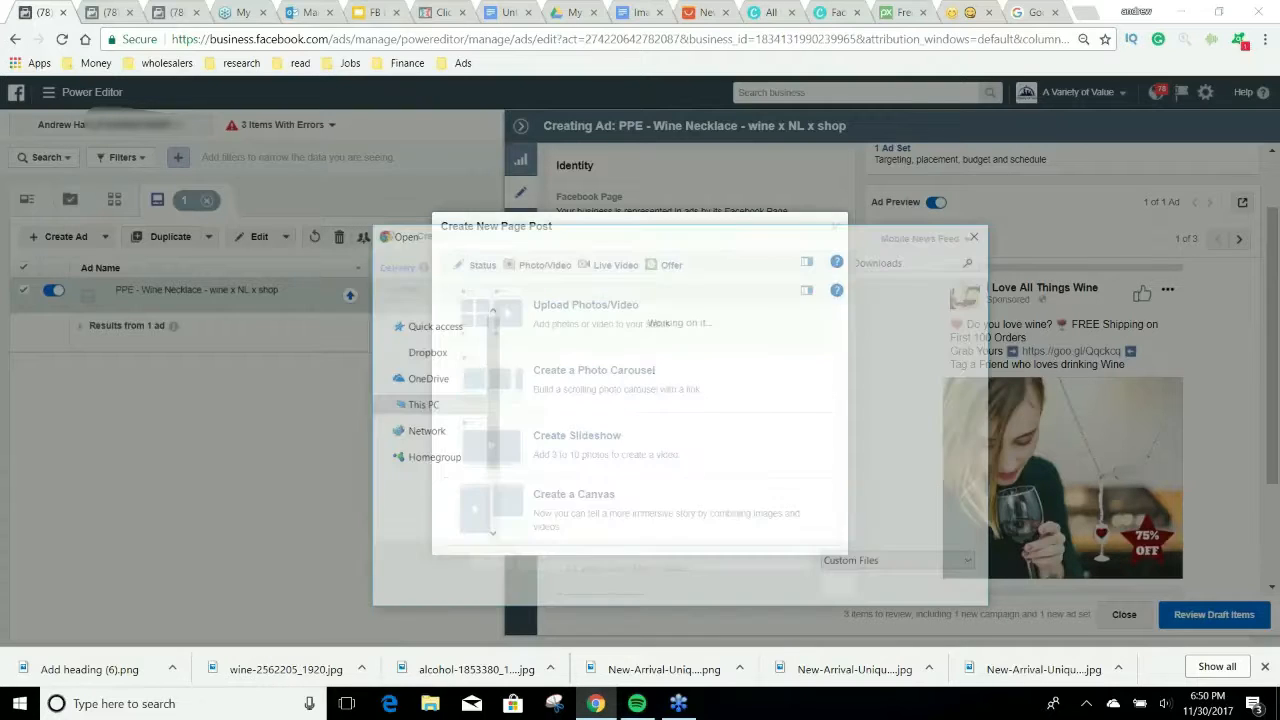
pyautogui.scroll(-10, 757, 464)
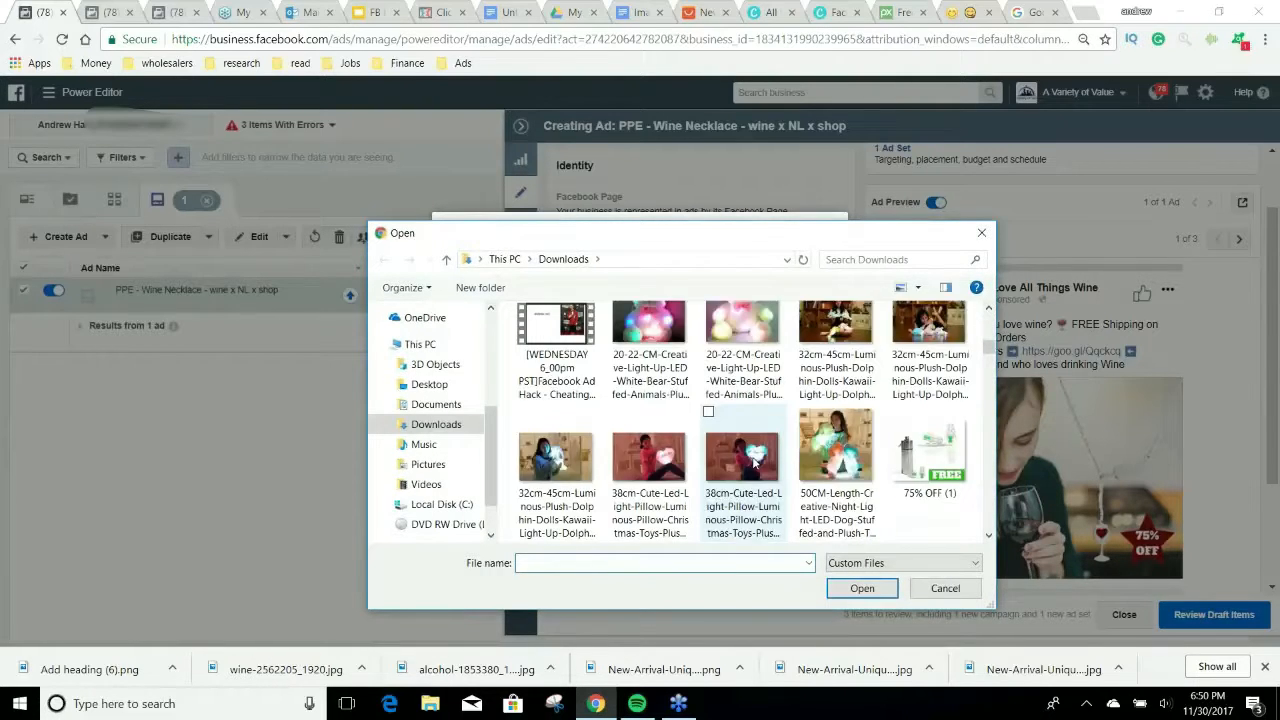
pyautogui.click(556, 480)
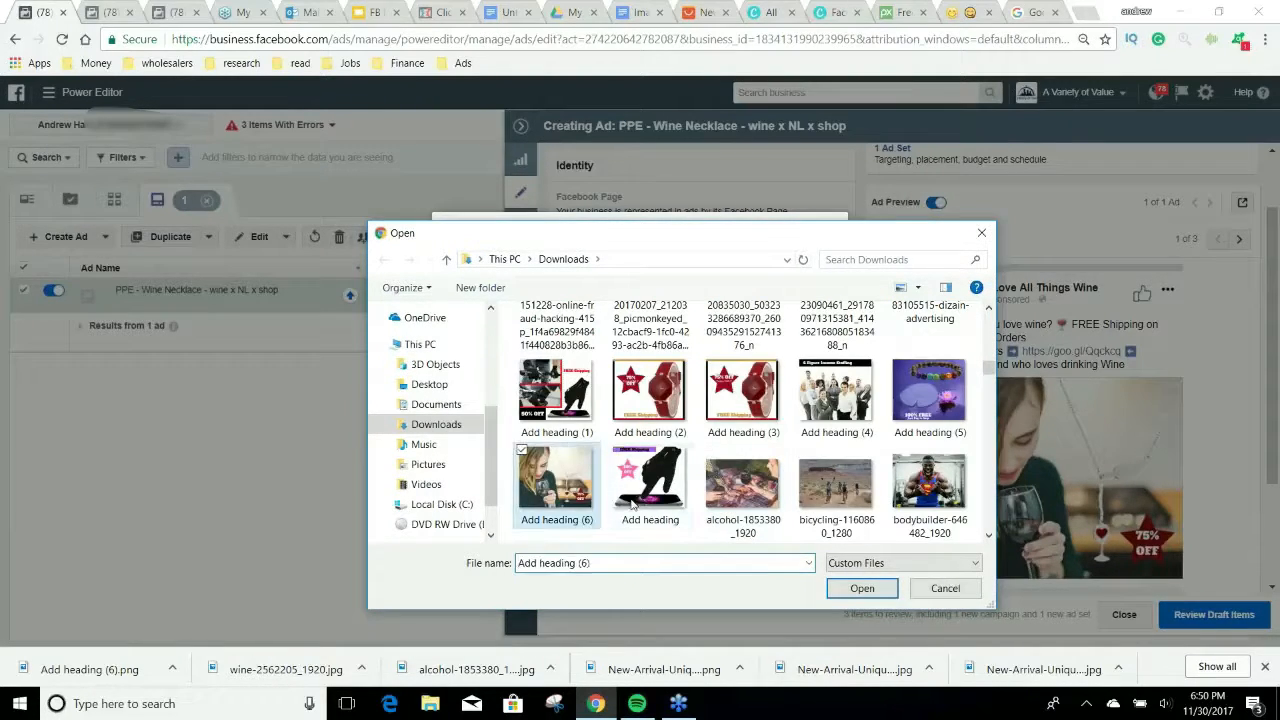
pyautogui.click(862, 588)
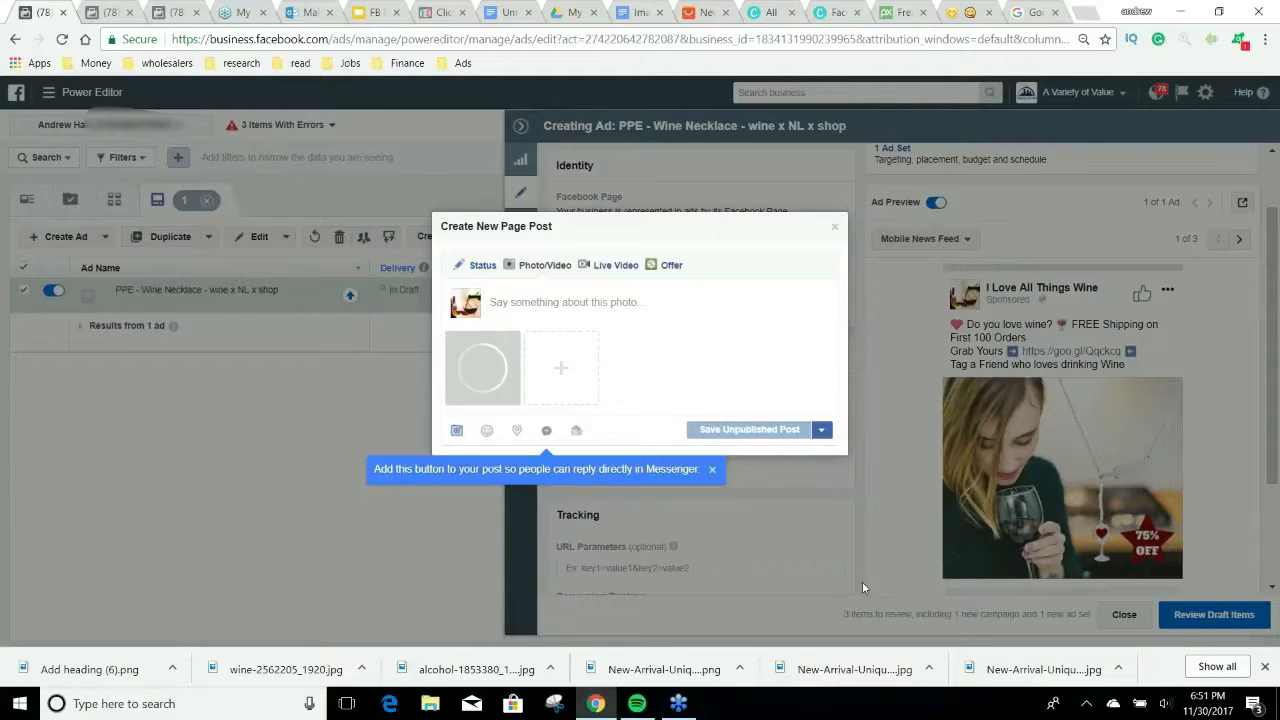
pyautogui.click(567, 303)
pyautogui.hotkey('ctrl', 'v')
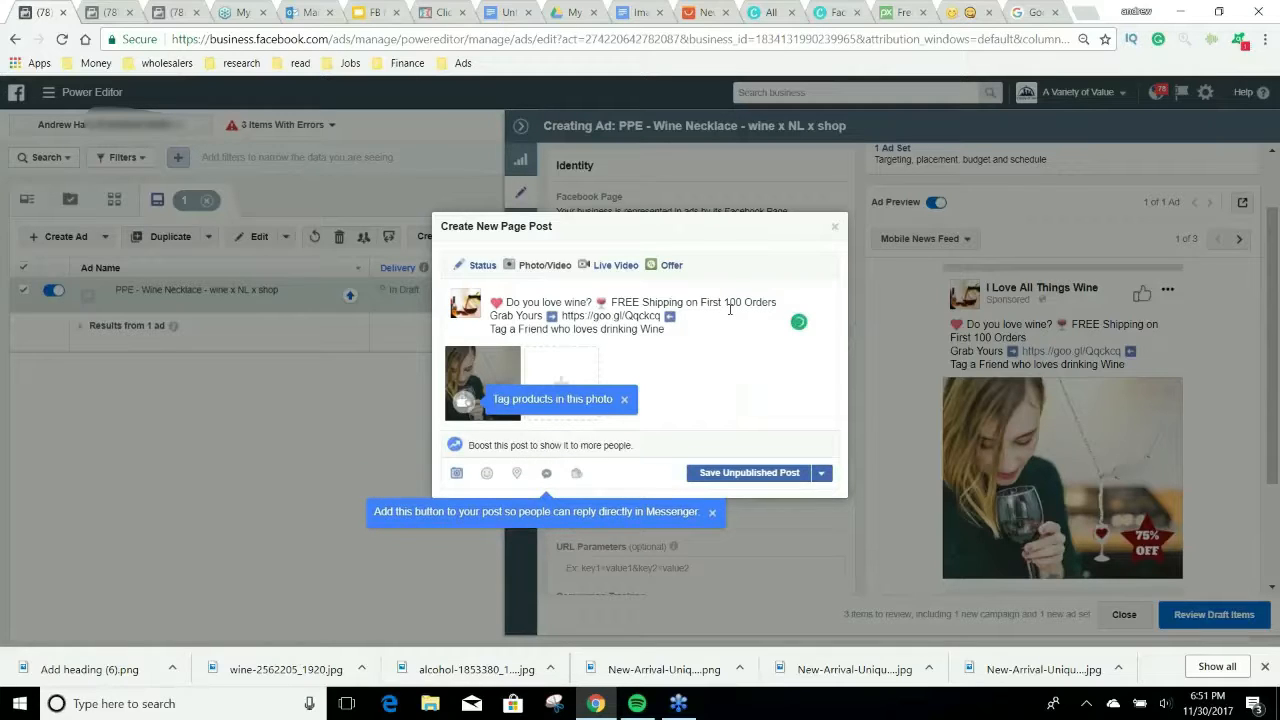
# Insert "This Necklace has" before "FREE Shipping on First 100 Orders" in the post's first line.
pyautogui.click(611, 302)
pyautogui.write('TH')
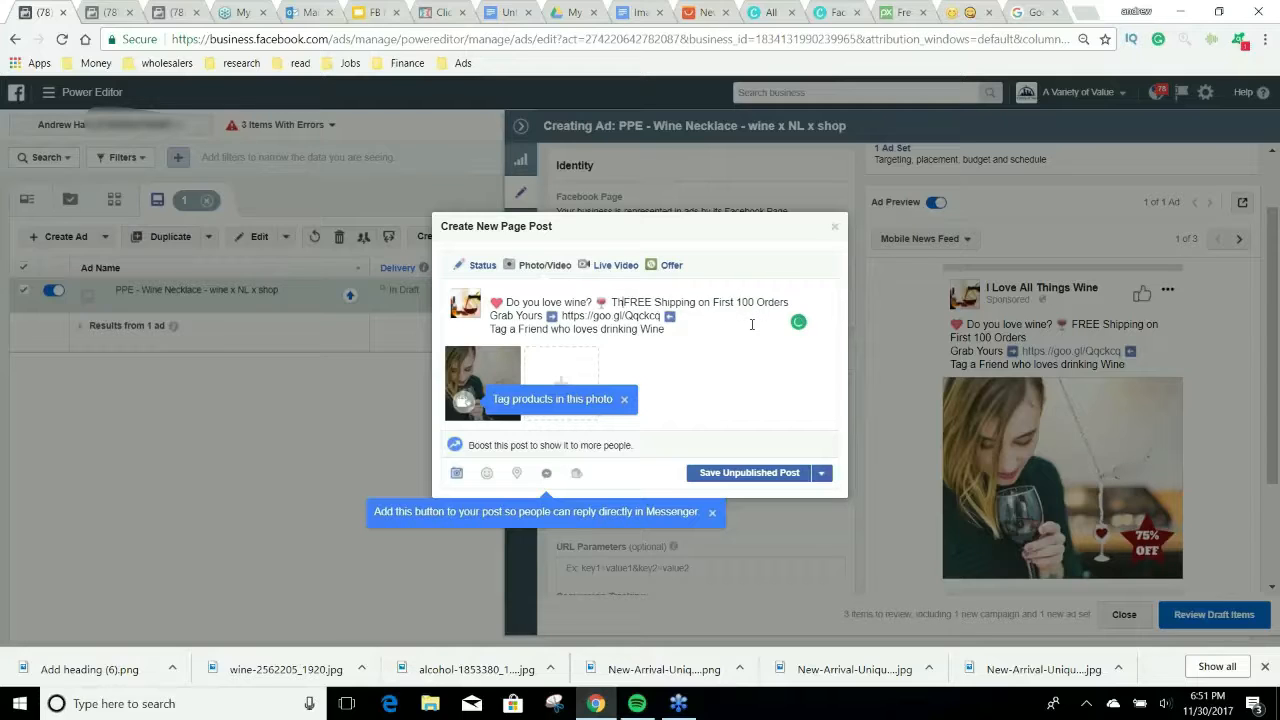
pyautogui.write('is Necklace')
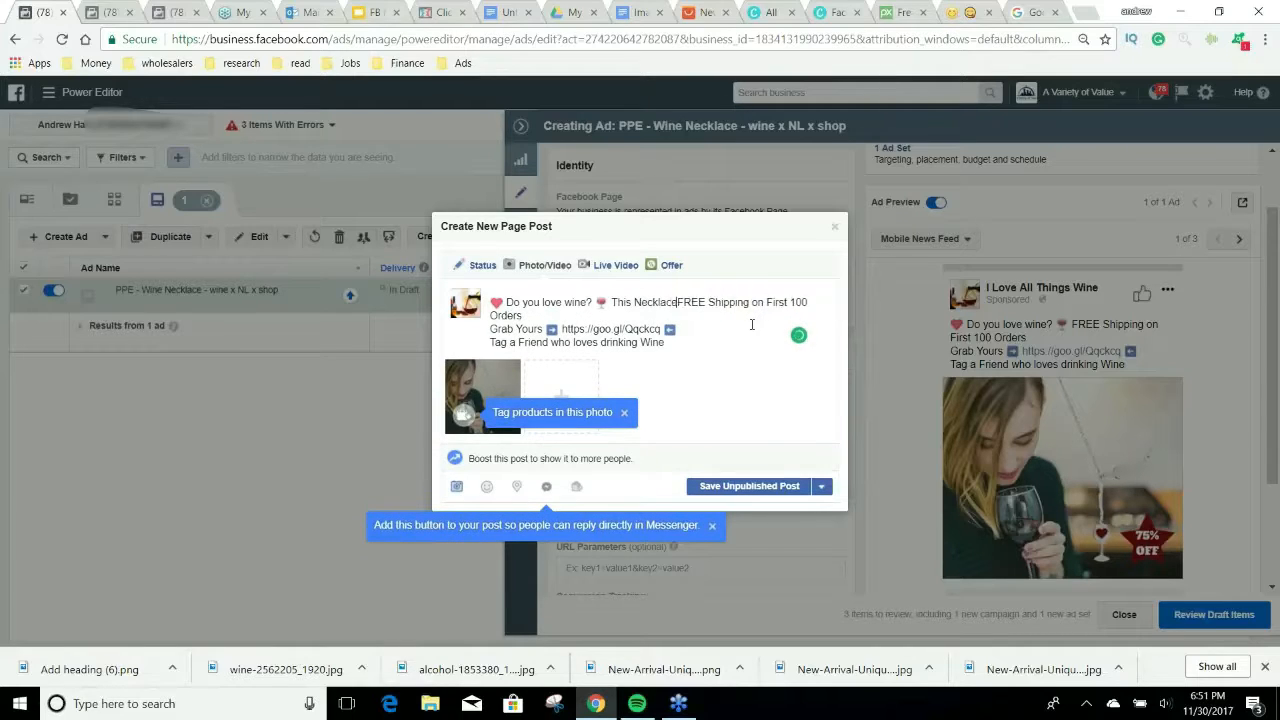
pyautogui.write(' is')
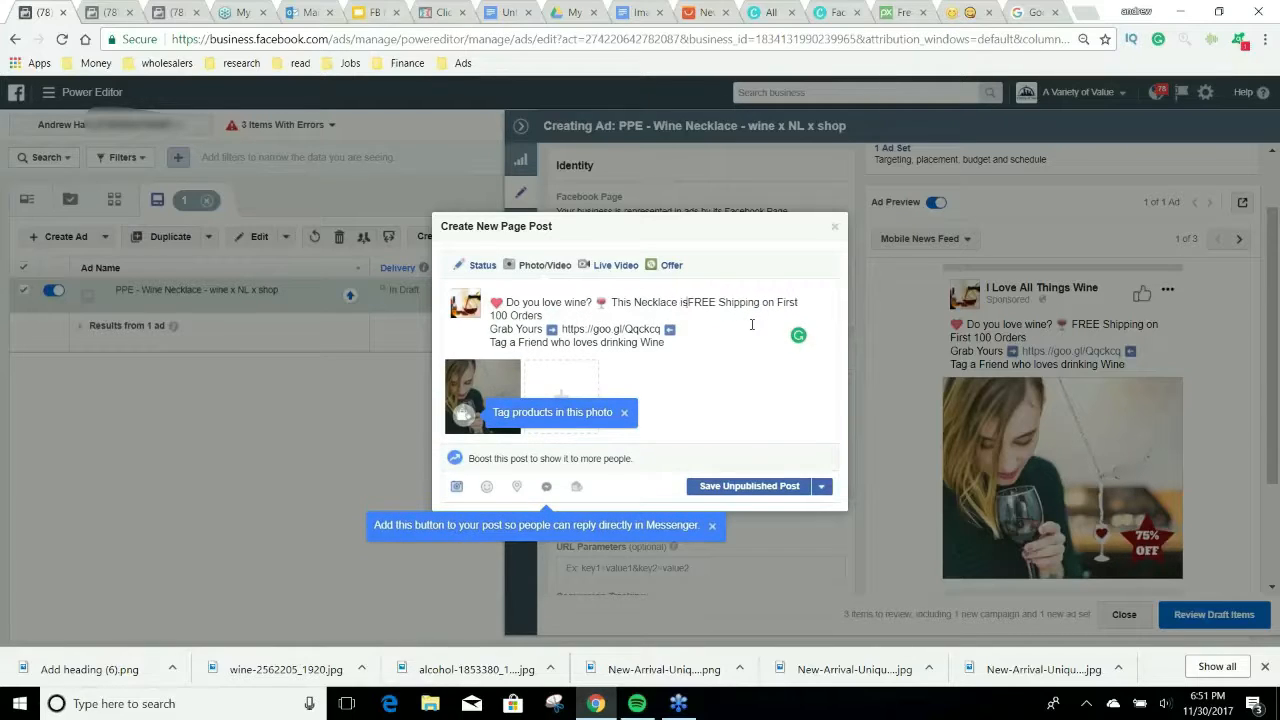
pyautogui.press('BackSpace')
pyautogui.press('BackSpace')
pyautogui.write('has')
# Switch to the getemoji.com tab and copy the right-pointing hand emoji from Smileys & People.
pyautogui.click(966, 12)
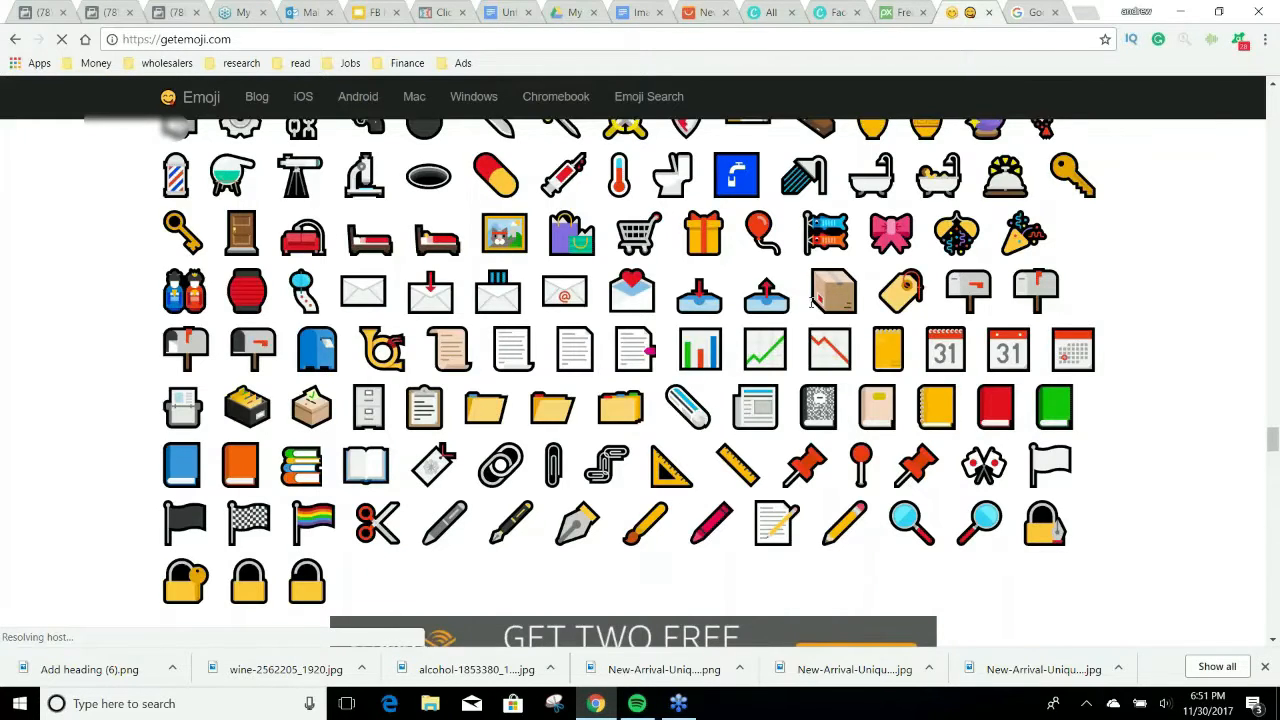
pyautogui.scroll(6, 811, 306)
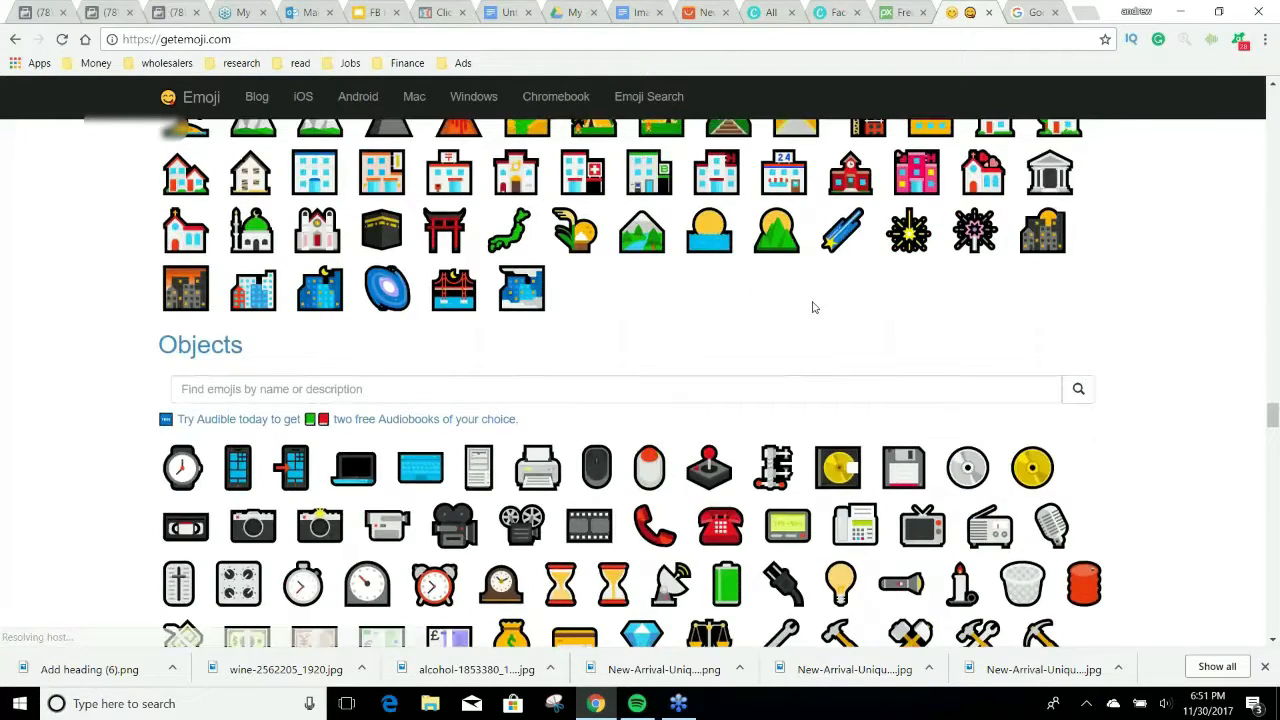
pyautogui.scroll(20, 812, 307)
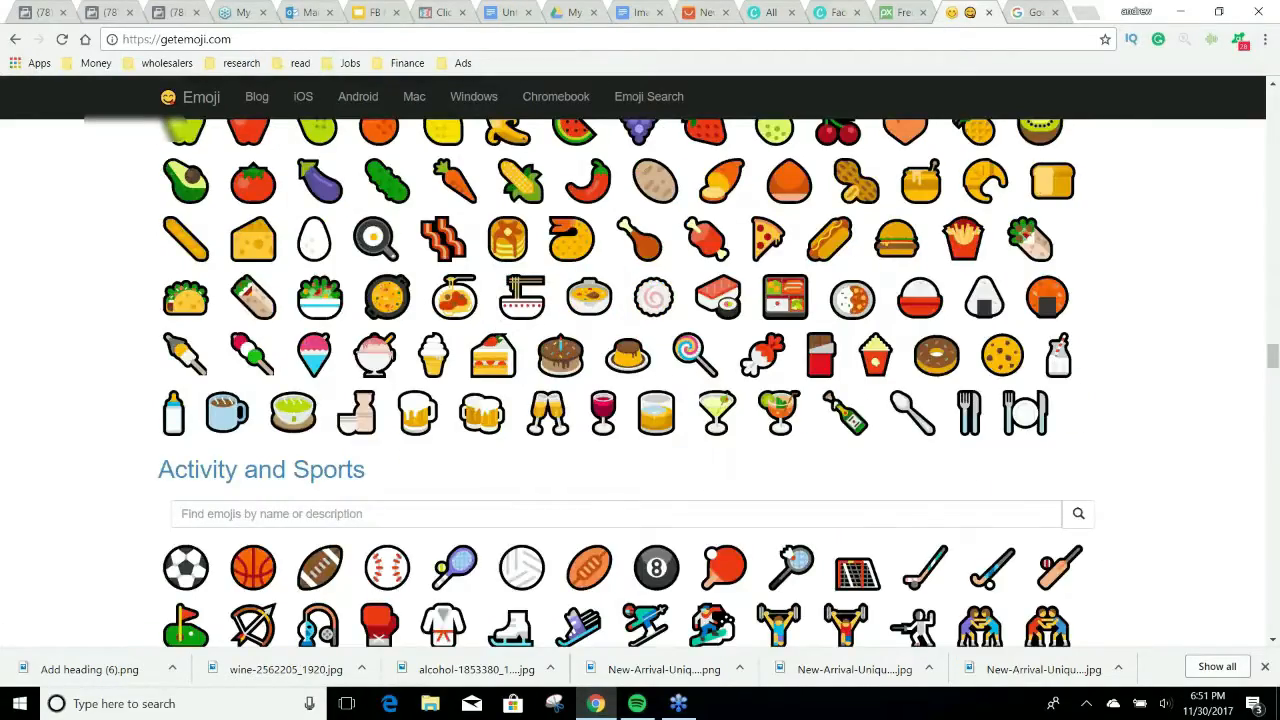
pyautogui.scroll(7, 640, 380)
pyautogui.scroll(10, 640, 380)
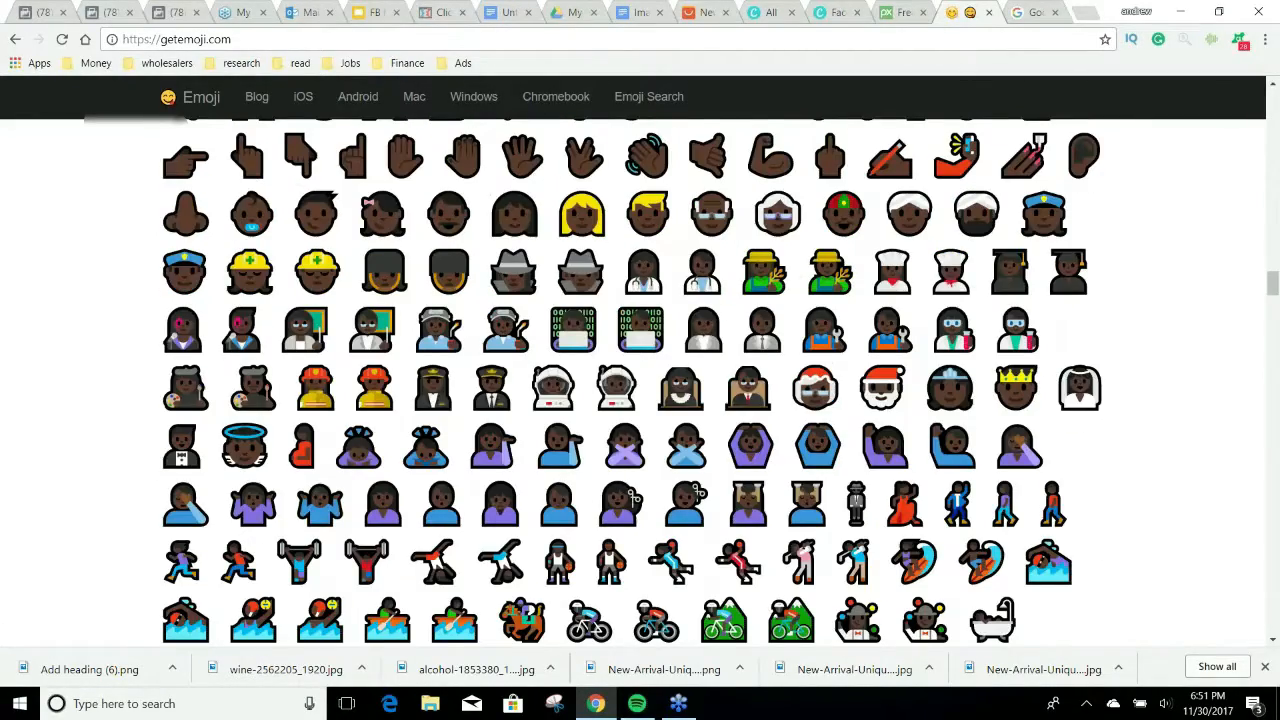
pyautogui.scroll(15, 814, 300)
pyautogui.scroll(15, 814, 300)
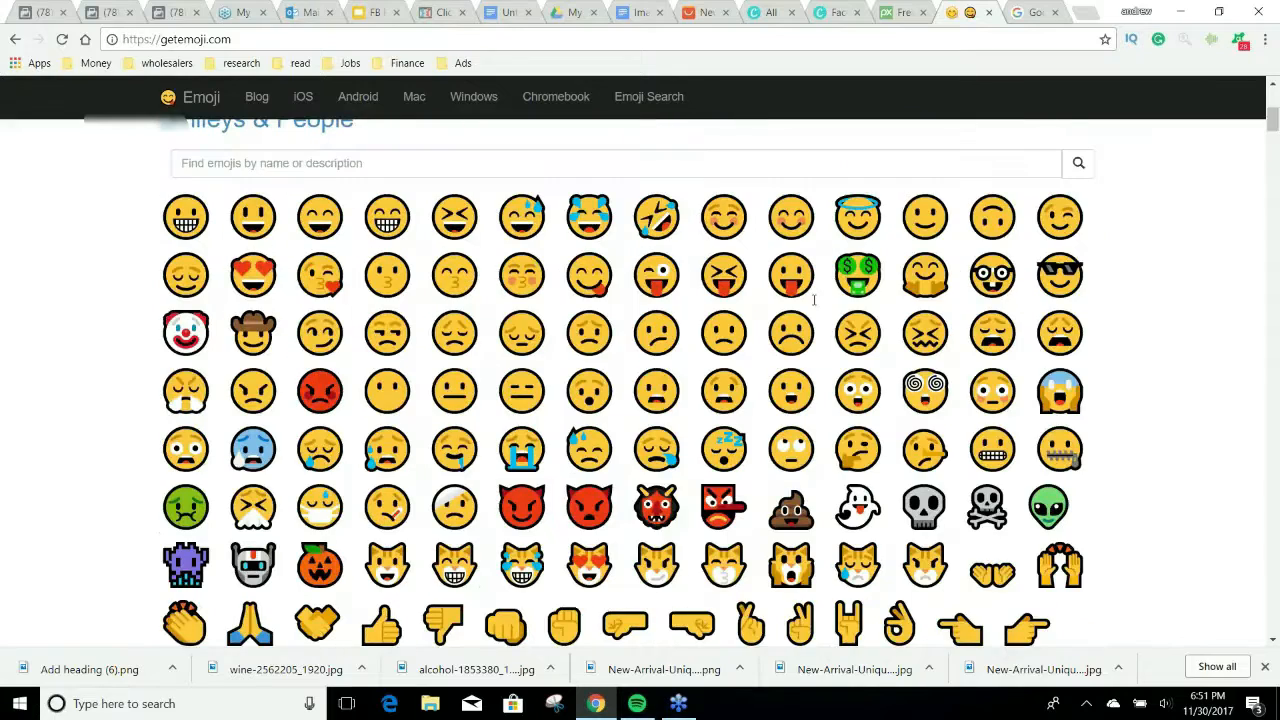
pyautogui.scroll(-3, 814, 300)
pyautogui.click(1026, 376)
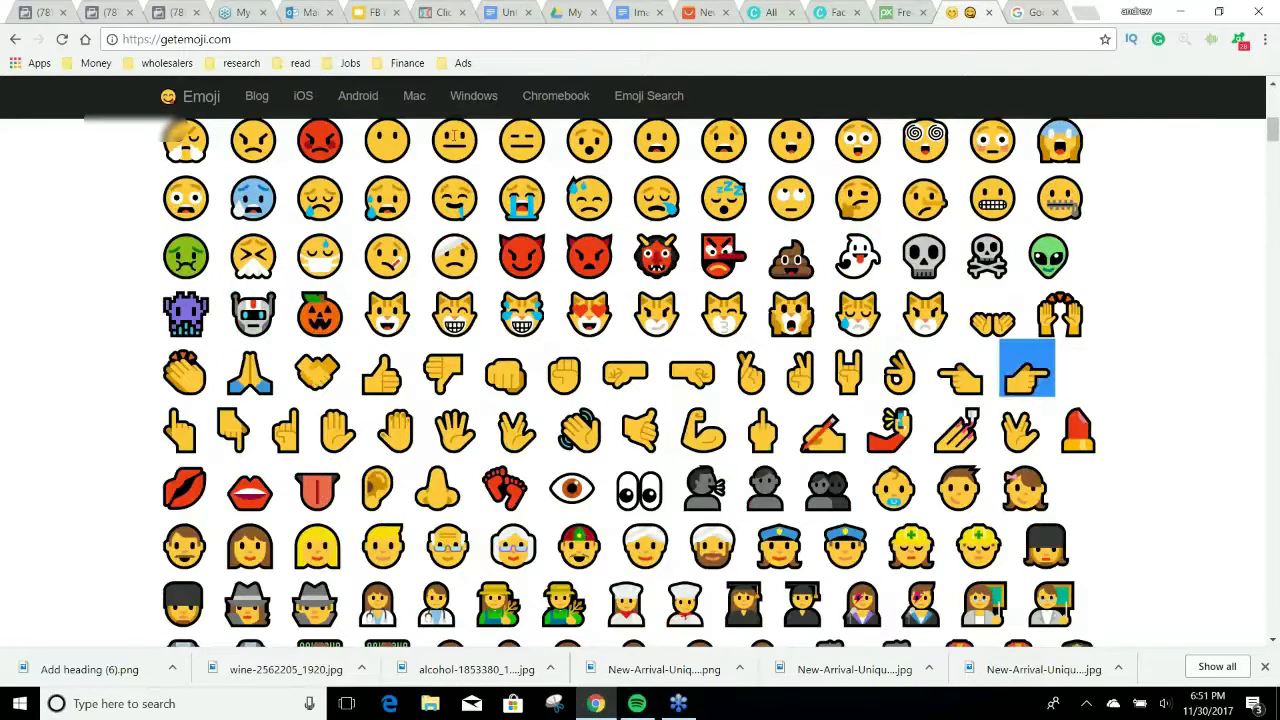
# Return to the page post and paste the pointing hand emoji before "Tag a Friend who loves drinking Wine".
pyautogui.click(45, 12)
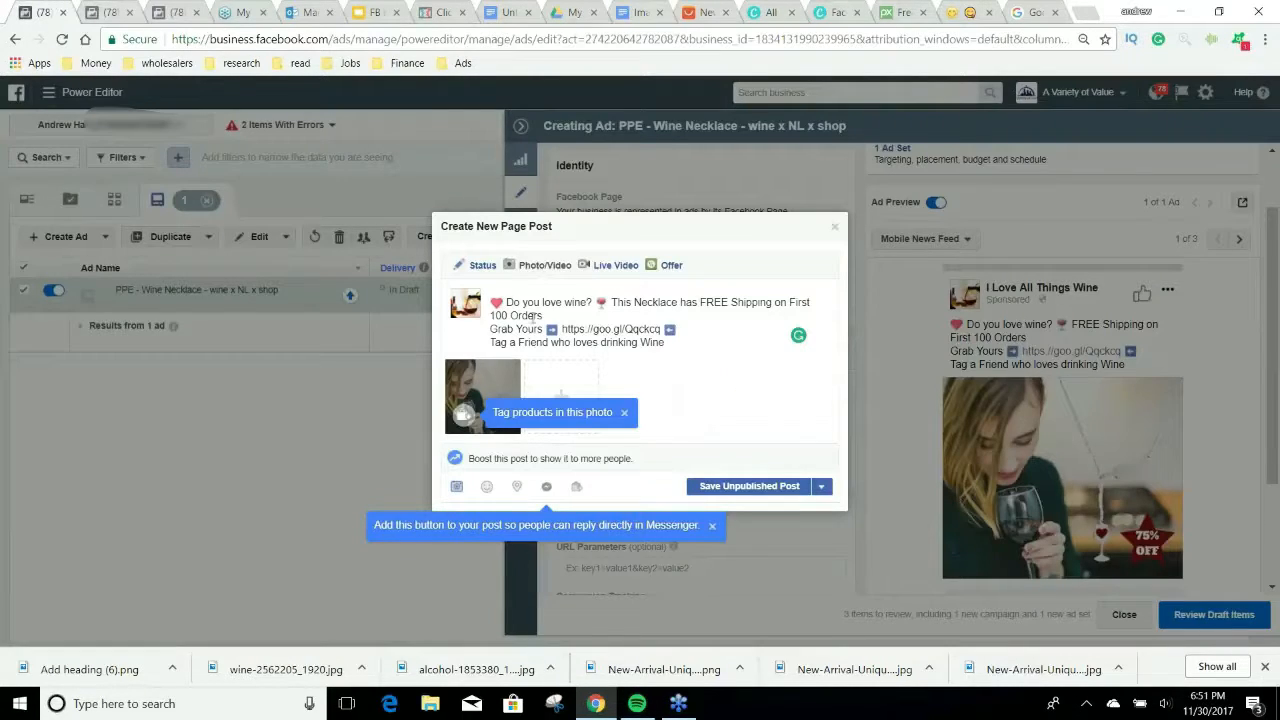
pyautogui.click(491, 342)
pyautogui.write('👉')
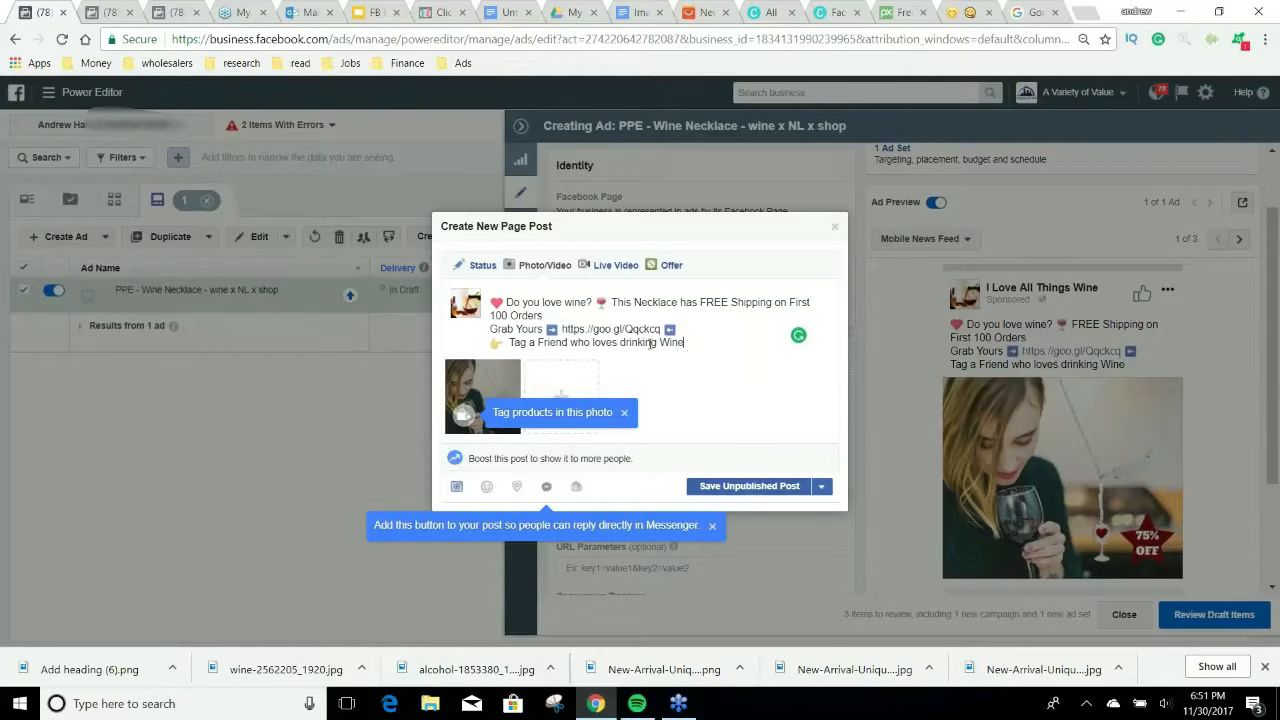
# Copy the revised post text, save the unpublished post and collapse the ad editing pane.
pyautogui.moveTo(686, 343); pyautogui.dragTo(483, 289)
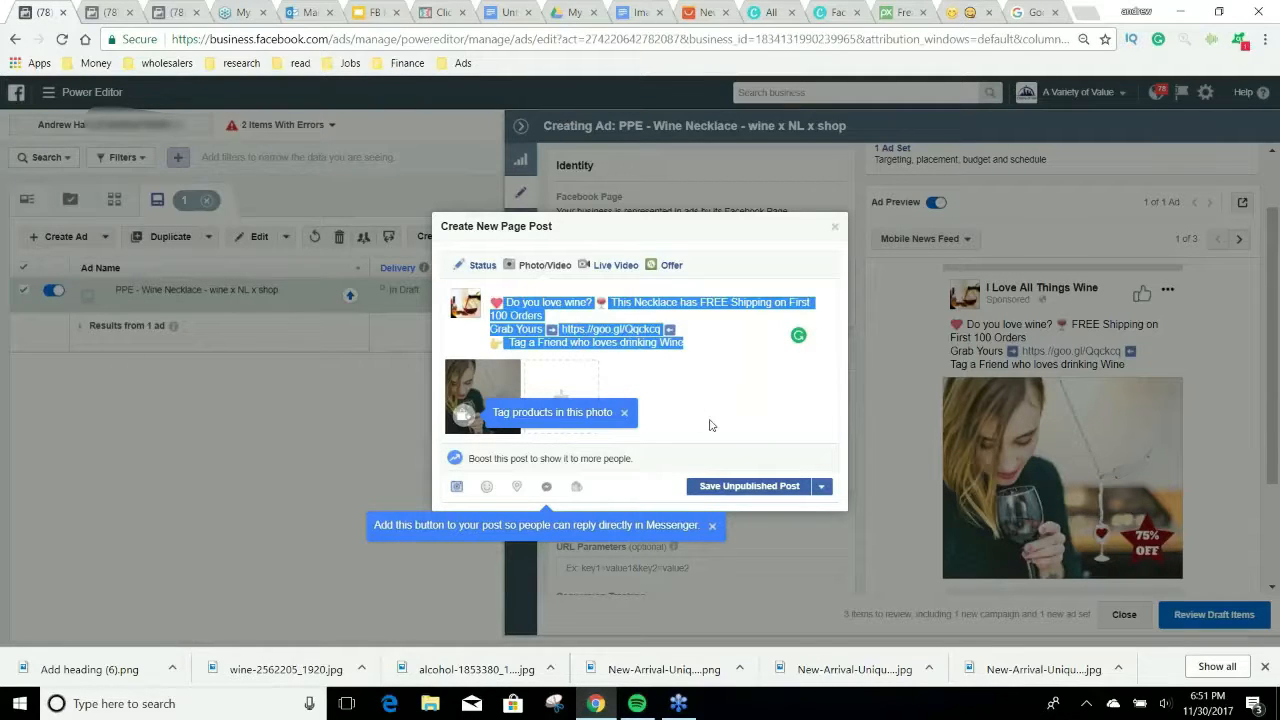
pyautogui.click(750, 486)
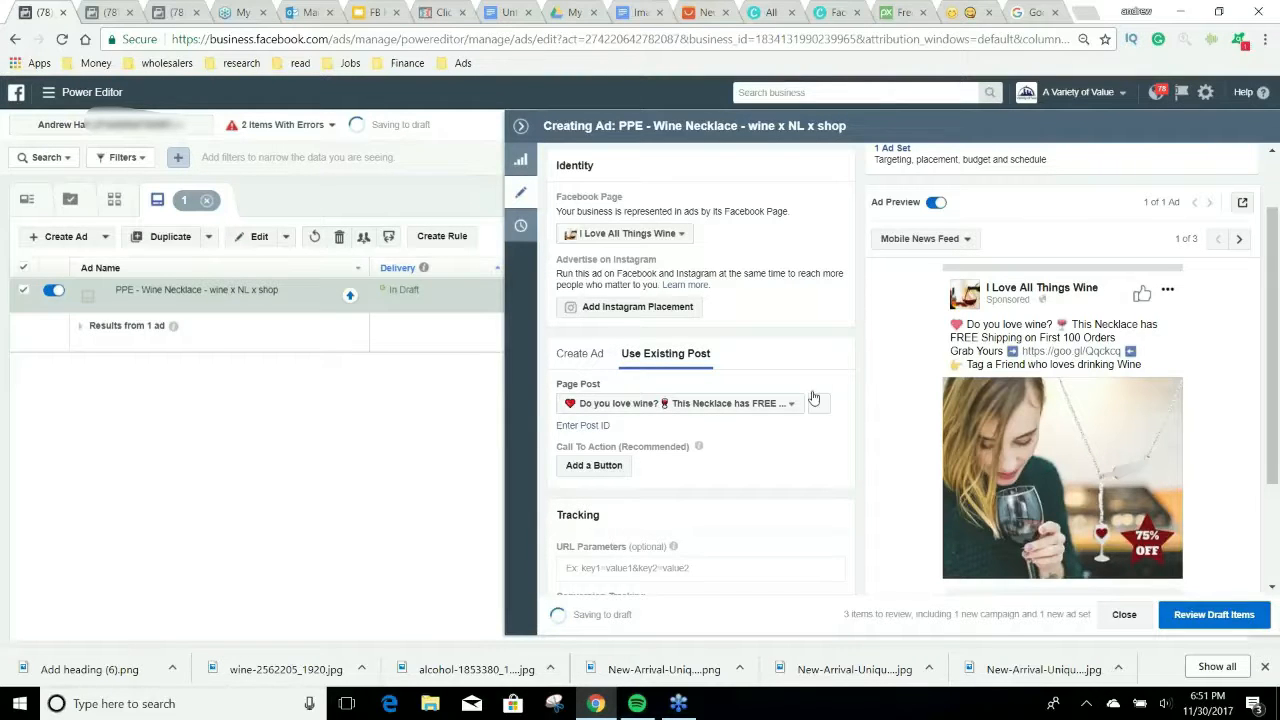
pyautogui.scroll(-3, 822, 405)
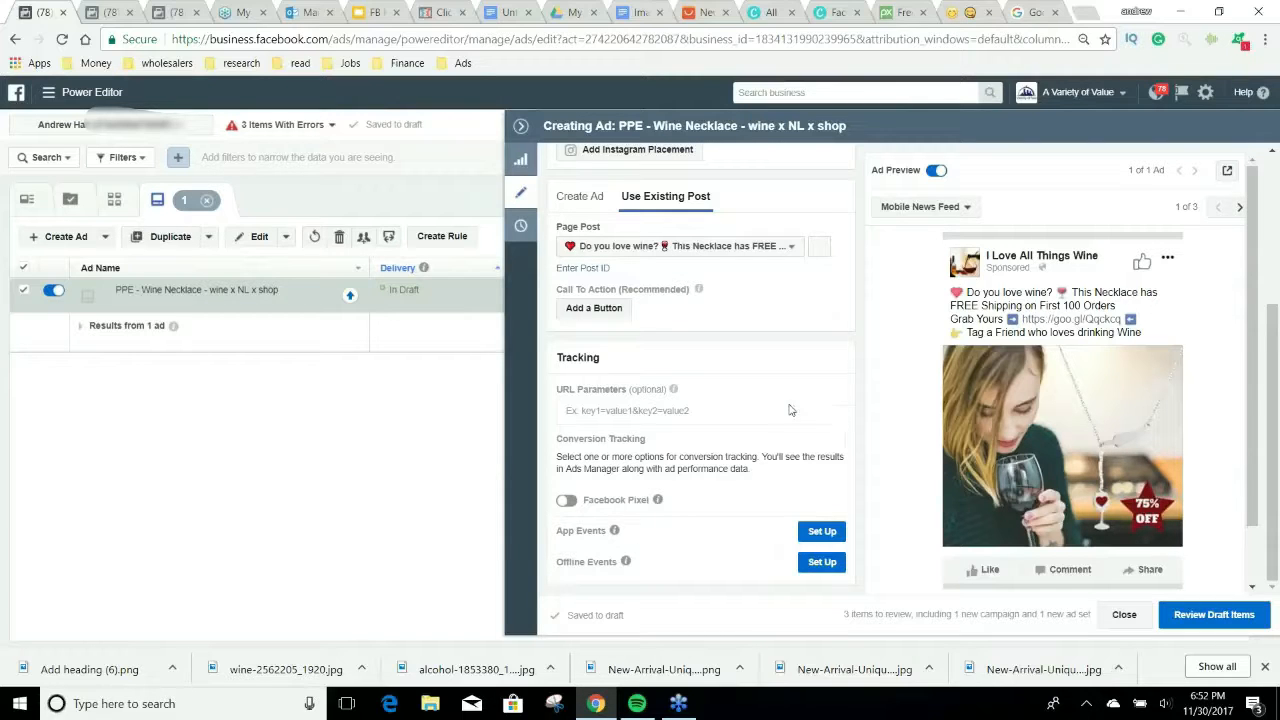
pyautogui.click(521, 128)
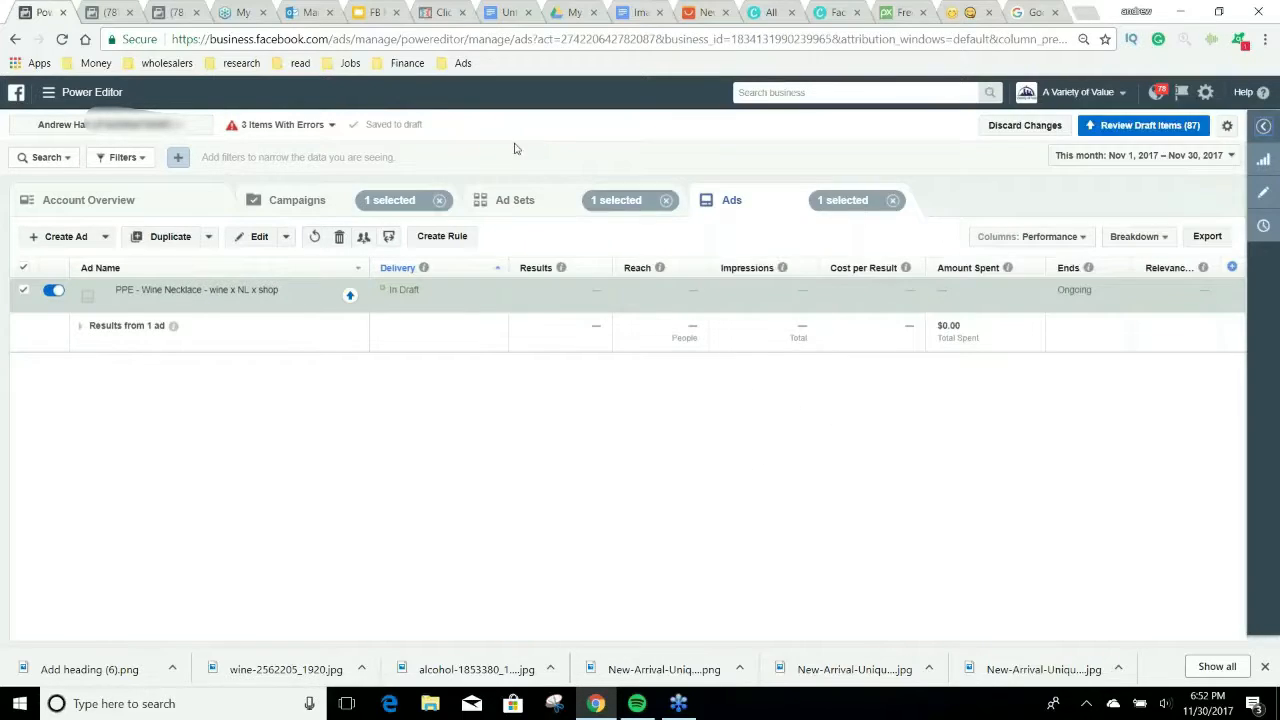